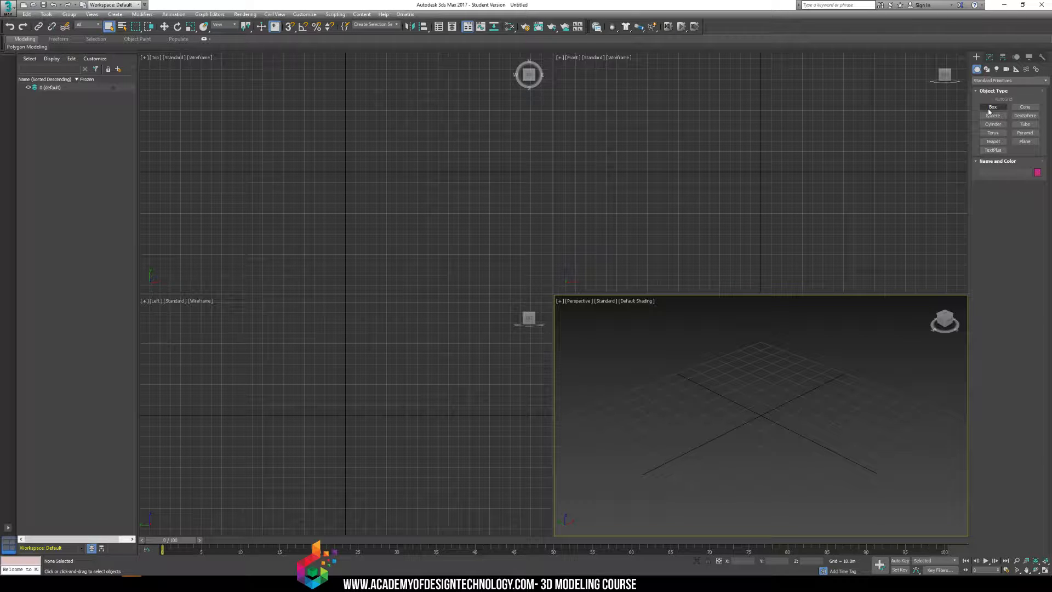
Create a box about 45 m wide and 38 m high on the grid in the Perspective view
left_click(992, 108)
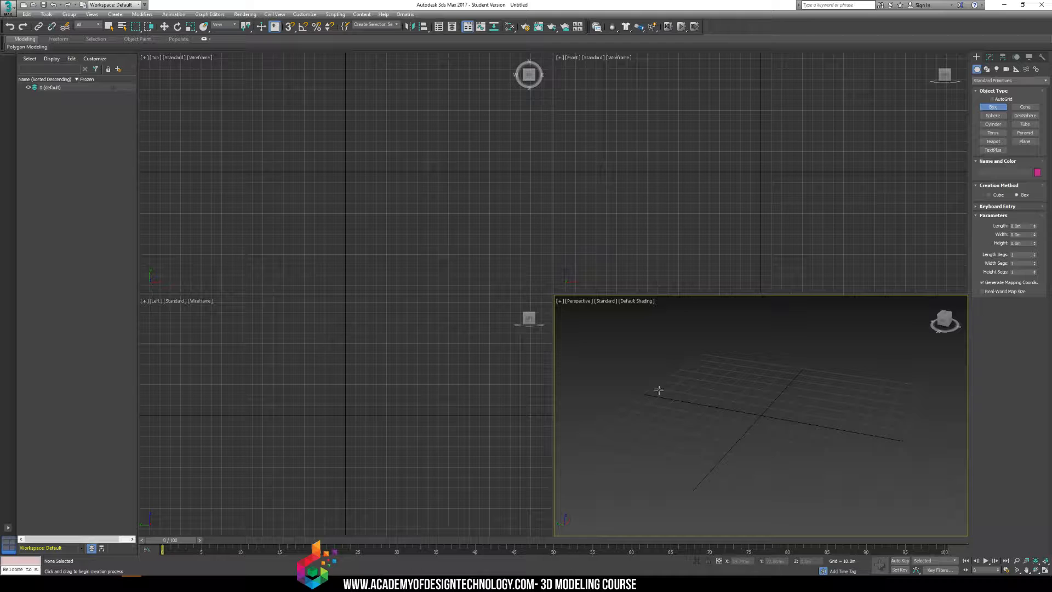
left_click_drag(654, 384, 682, 431)
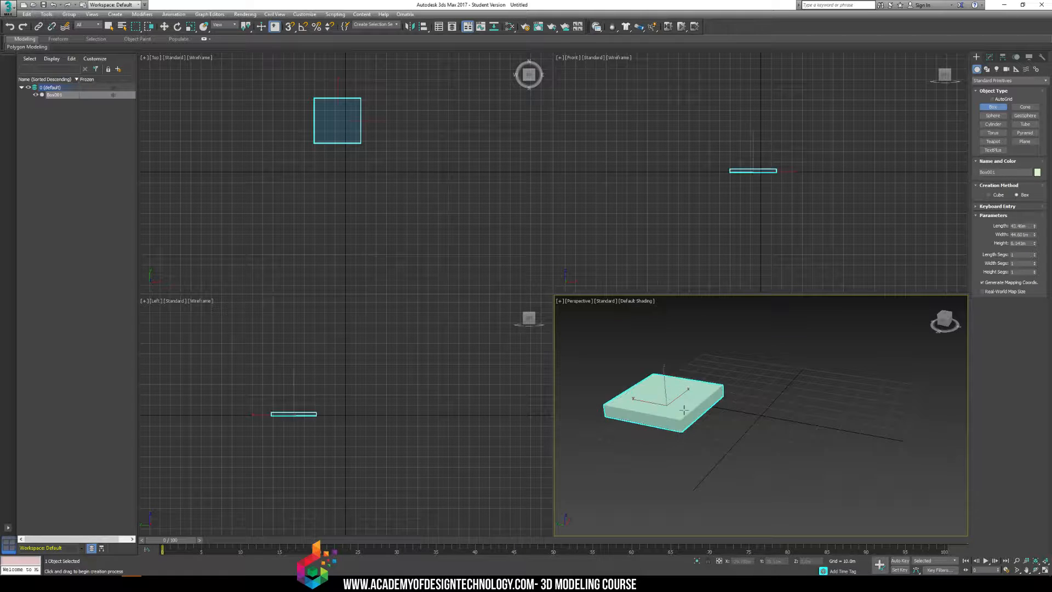
left_click(680, 355)
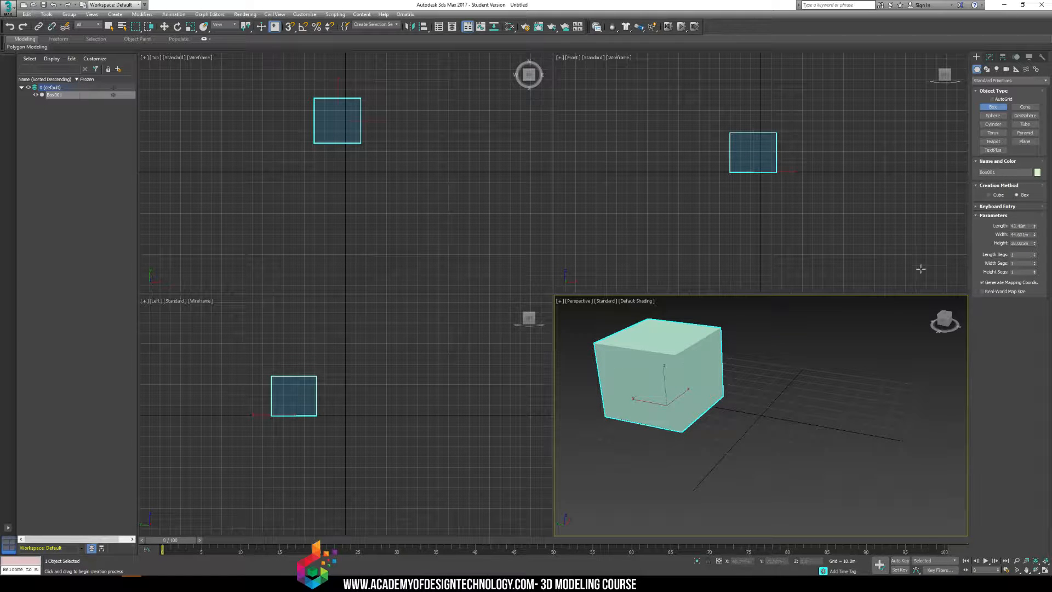
Set the box's length, width and height to 40 m each
double_click(1020, 225)
type("40")
key("Tab")
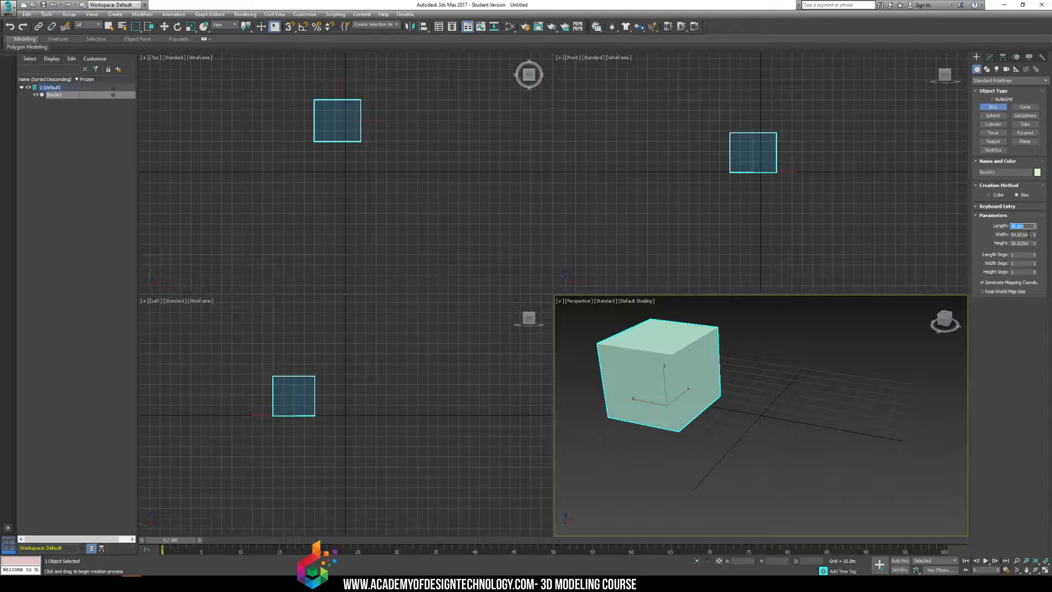
type("40")
key("Return")
key("Tab")
type("40")
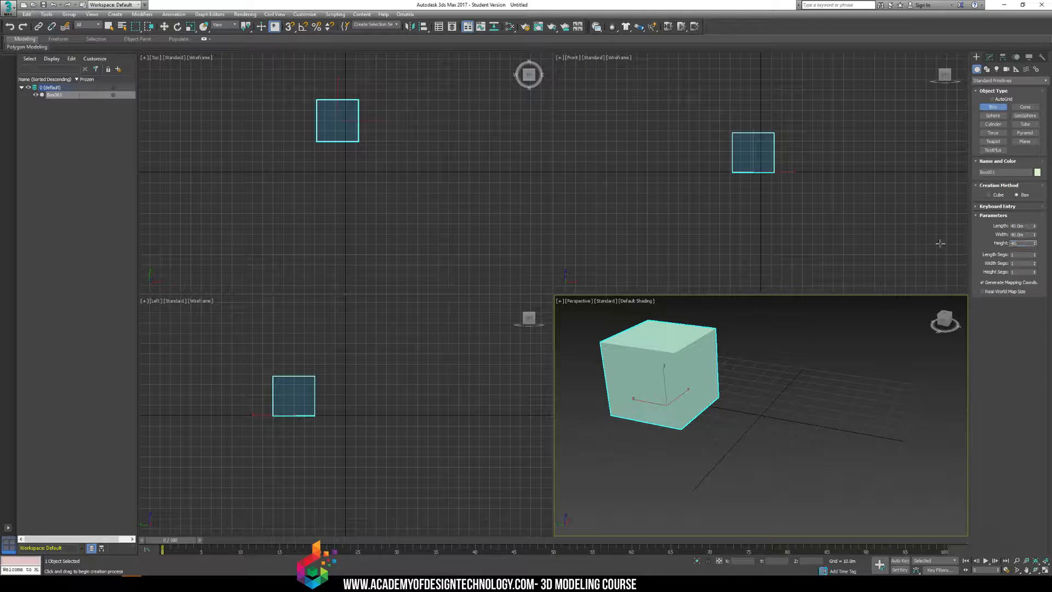
key("Return")
middle_click_drag(738, 356, 737, 383)
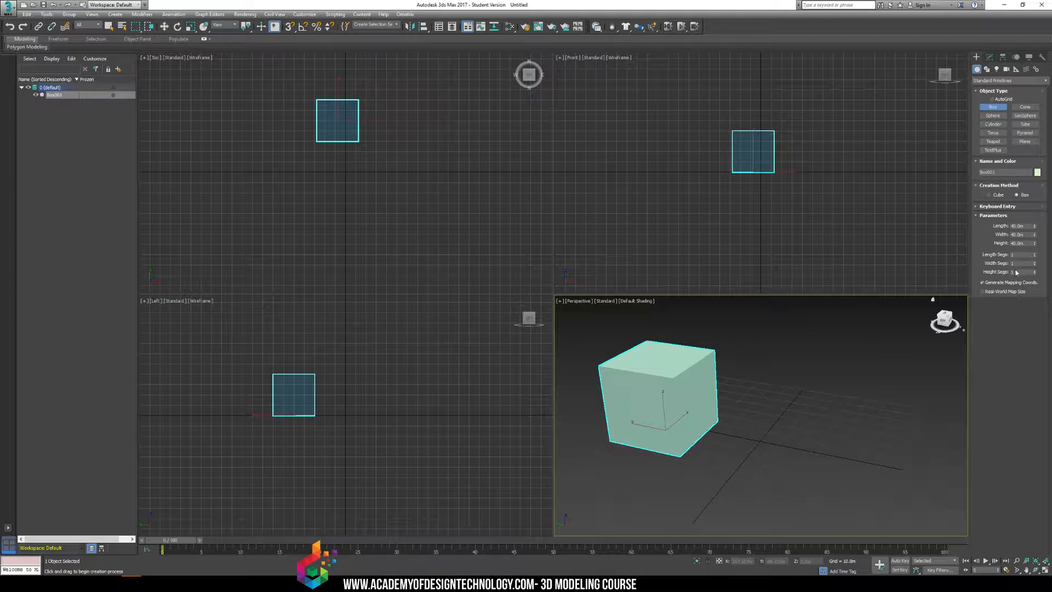
Set the box's length, width and height segments to 2 each
left_click_drag(1021, 255, 983, 270)
type("222")
key("Return")
middle_click_drag(768, 329, 801, 327)
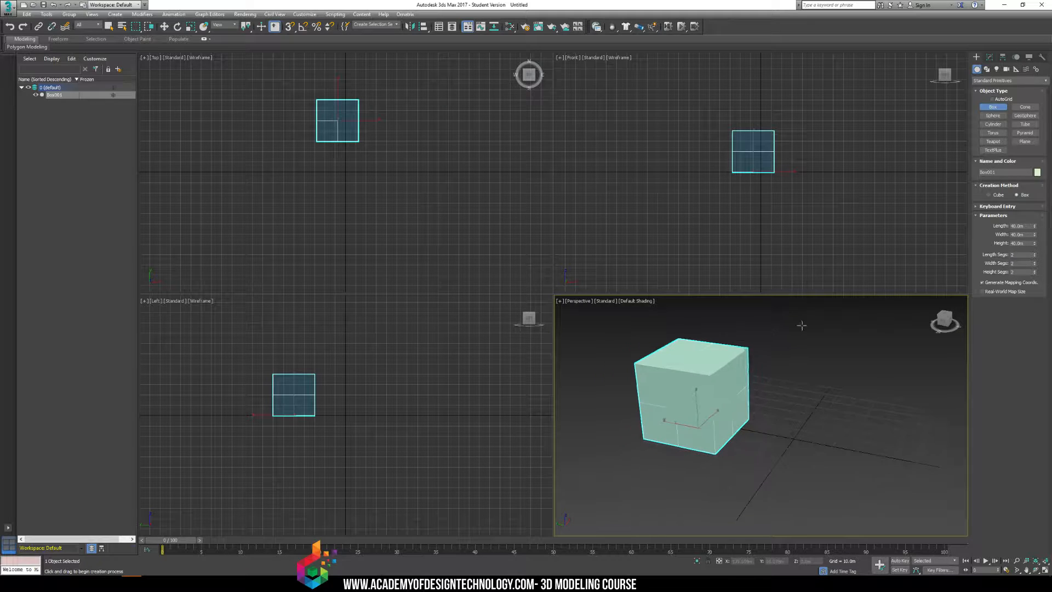
Display edged faces in the Perspective view, maximize that viewport and finish box creation
key("F4")
key("alt+w")
middle_click_drag(622, 321, 653, 305)
right_click(613, 298)
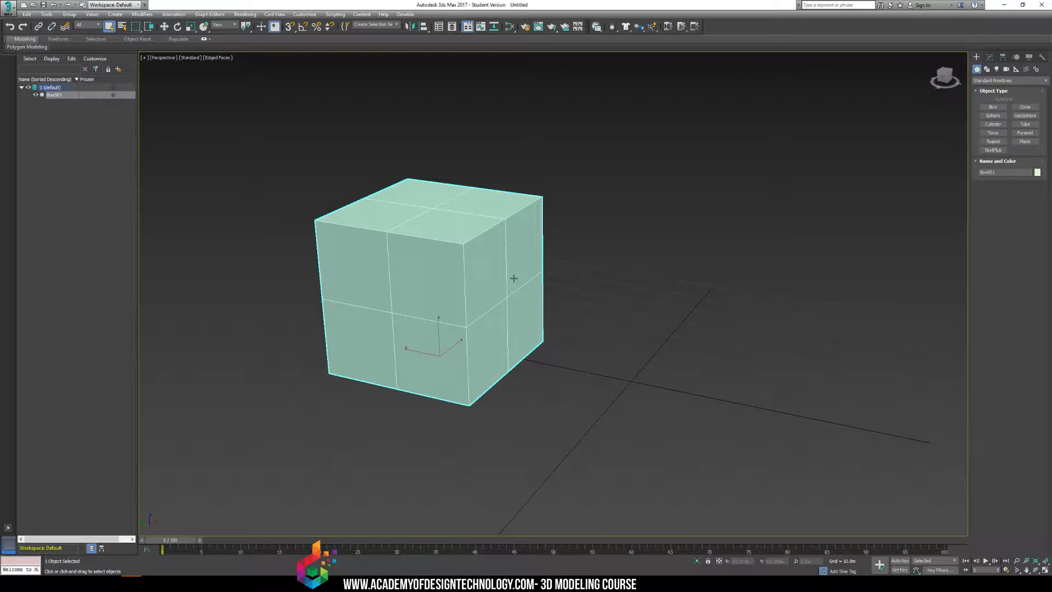
Change the box's object color to dark blue from the basic colors
left_click(1037, 172)
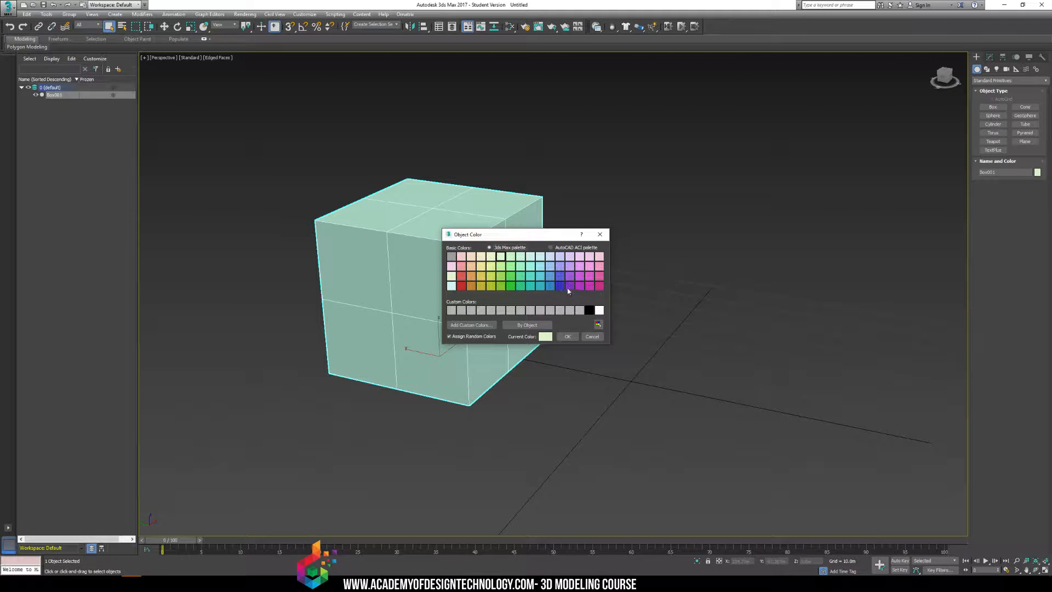
left_click(559, 286)
left_click(567, 337)
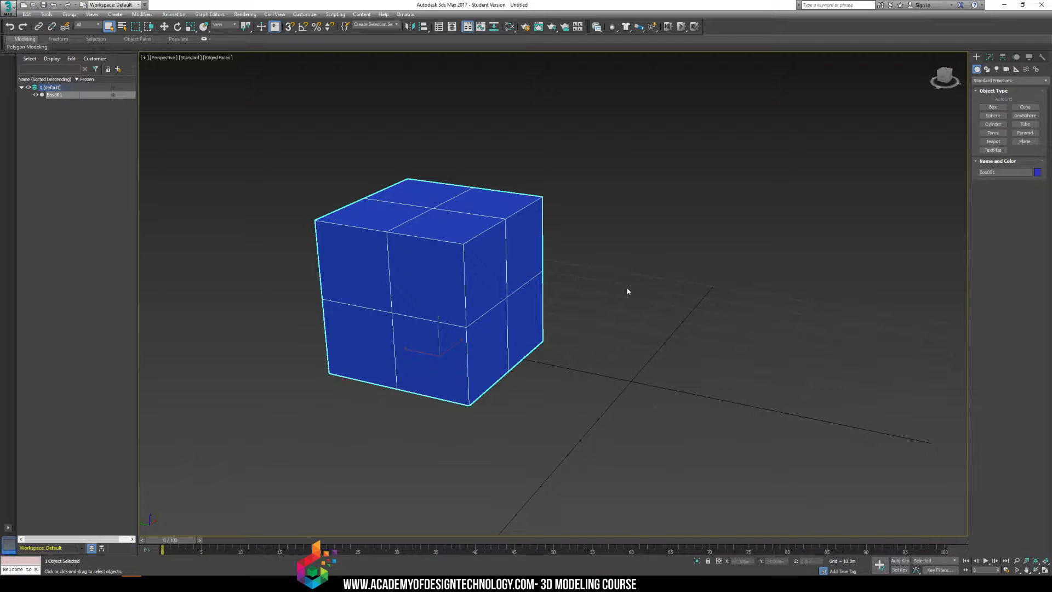
Create a sphere with a radius of about 26 m beside the box and raise it along the Z axis
middle_click_drag(627, 291, 585, 311, "alt")
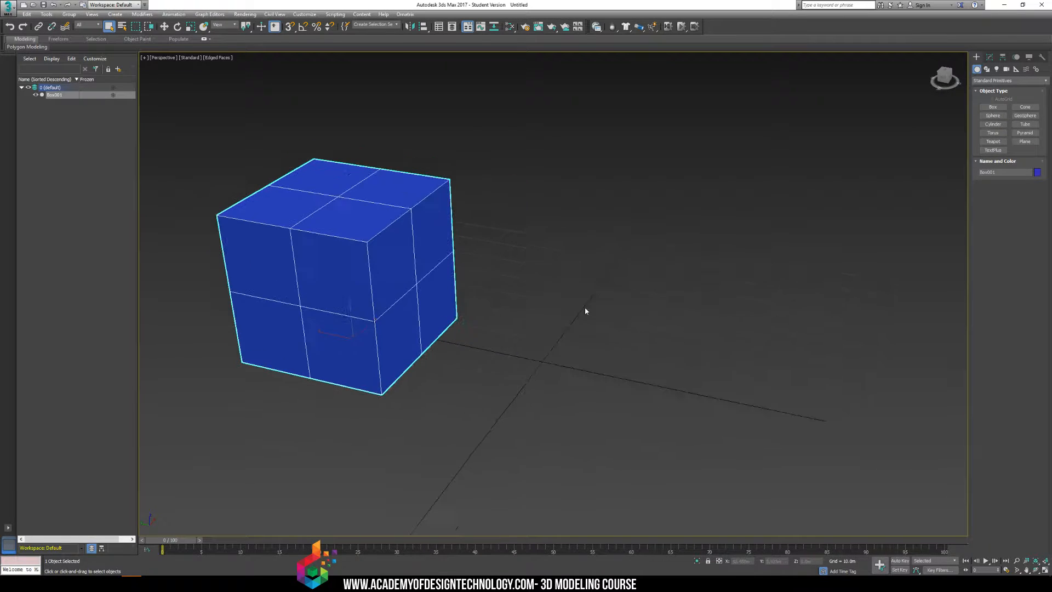
left_click(993, 115)
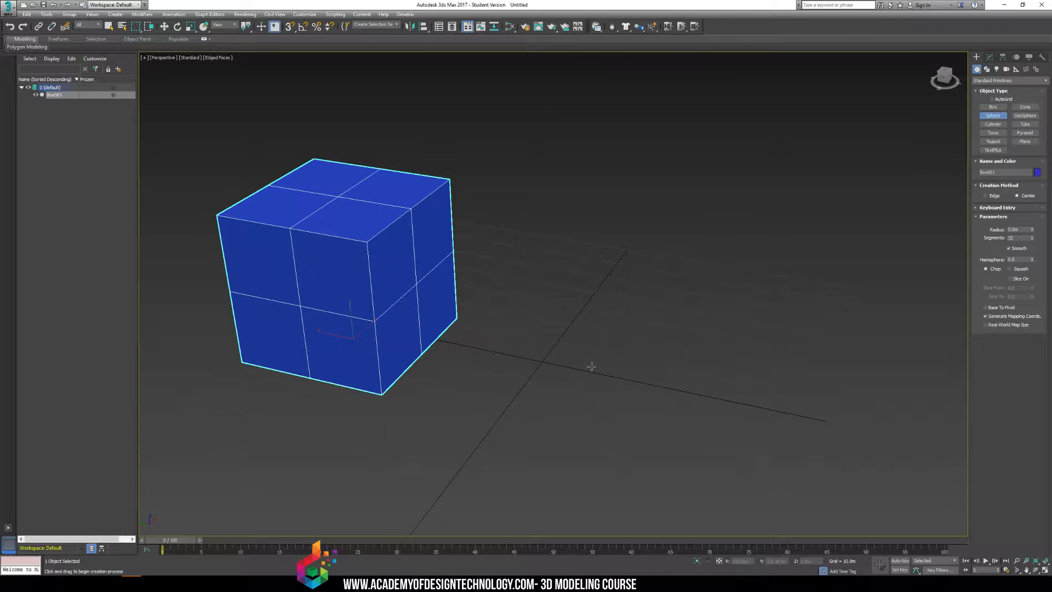
left_click_drag(574, 374, 599, 436)
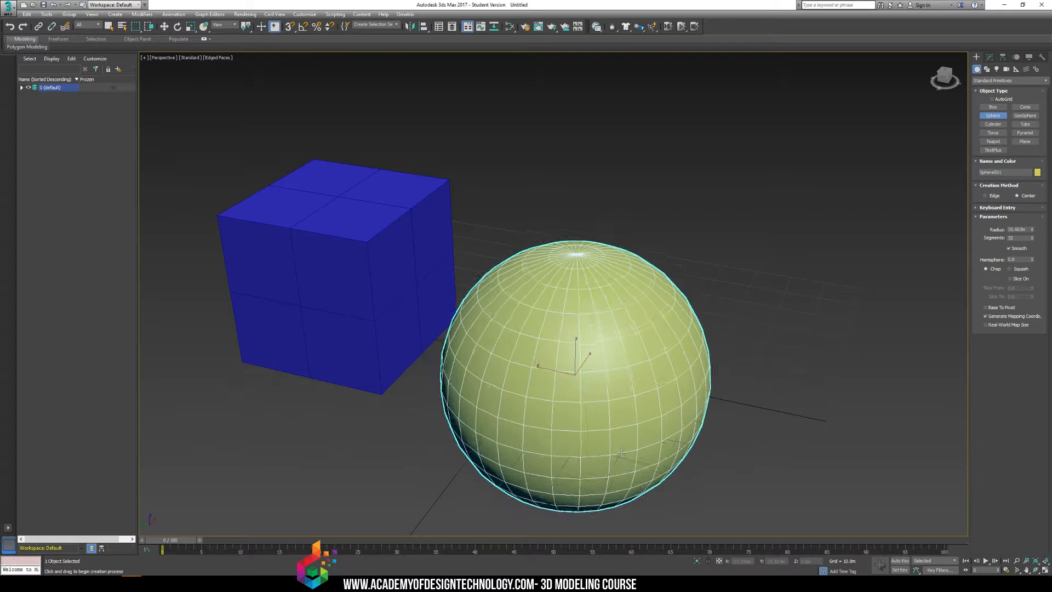
key("w")
left_click_drag(576, 352, 575, 313)
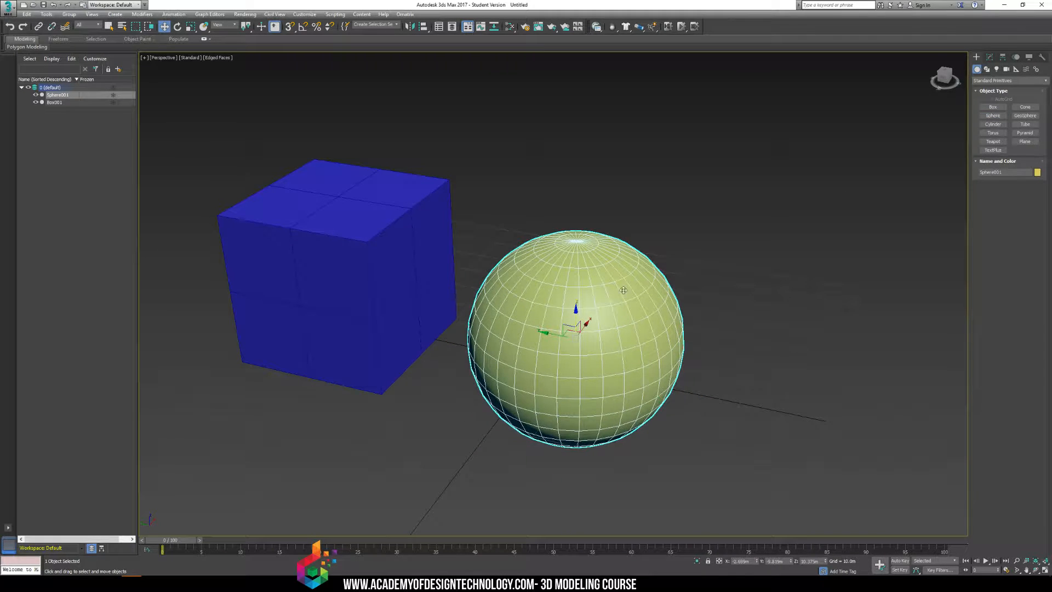
Lower the sphere's segment count to make its mesh coarser, and deselect it
left_click(989, 57)
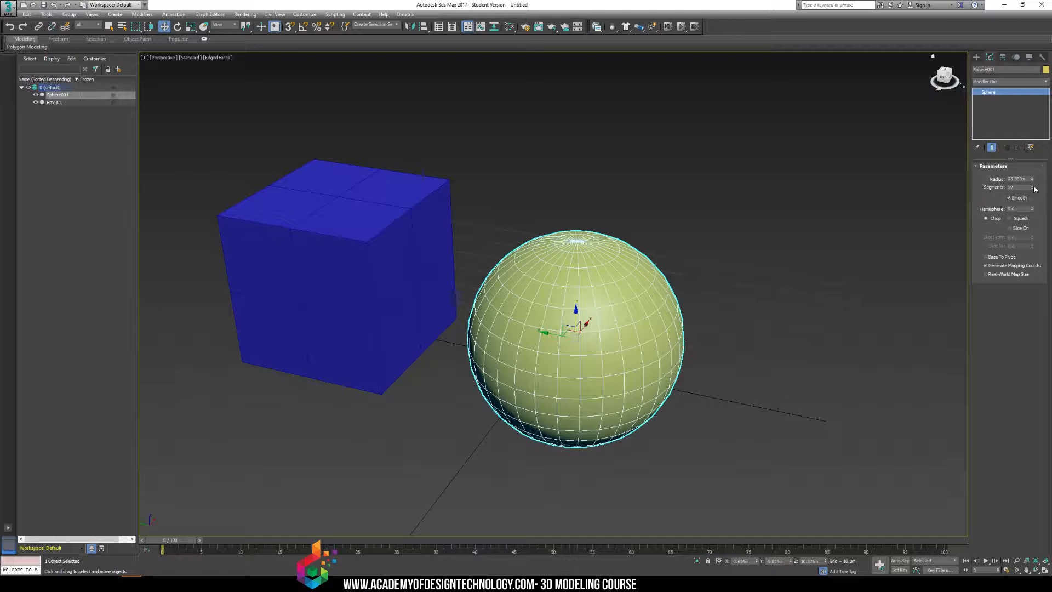
mouse_move(1032, 187)
left_mouse_down()
mouse_move(1035, 200)
mouse_move(1035, 190)
left_mouse_up()
left_click(793, 268)
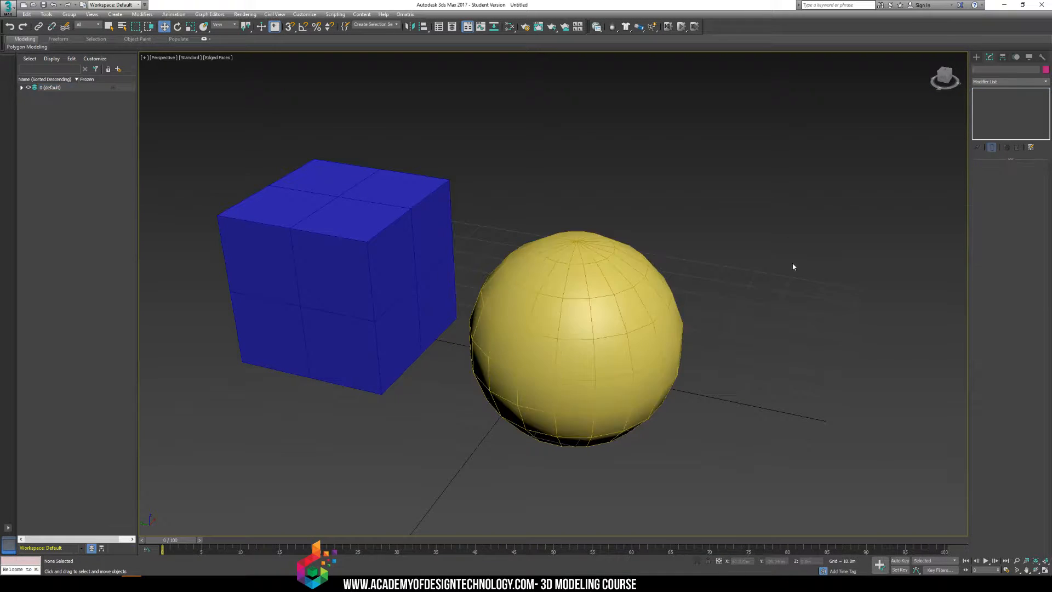
Shift the sphere and the box along the Y axis, leaving a small gap between them
middle_click_drag(793, 267, 616, 287)
scroll(707, 295, "down", 3)
mouse_move(573, 329)
middle_mouse_down("alt")
mouse_move(566, 315)
mouse_move(568, 330)
middle_mouse_up("alt")
left_click(568, 328)
left_click_drag(564, 315, 537, 315)
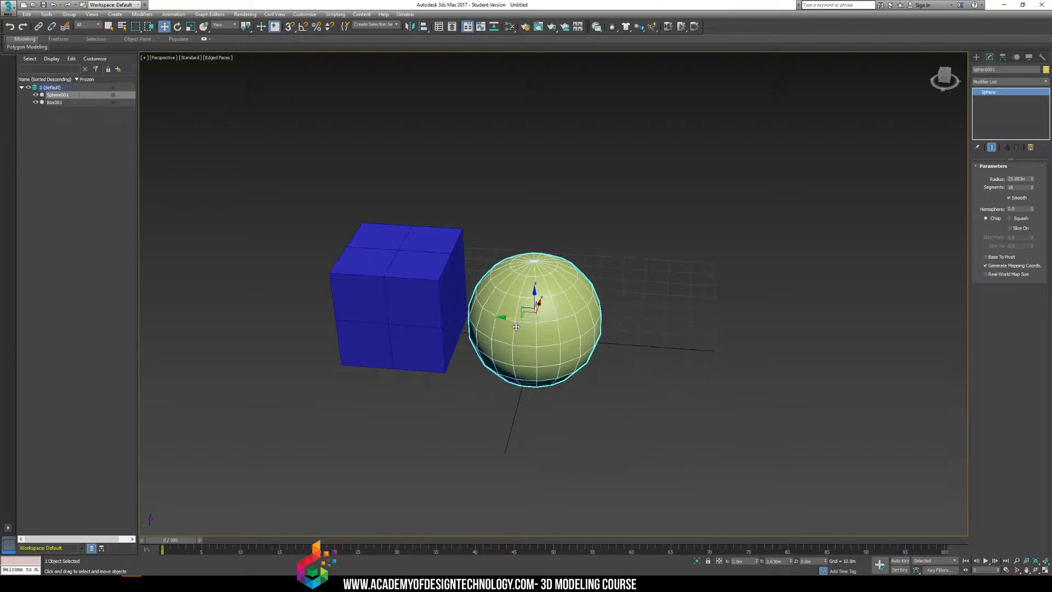
left_click_drag(430, 316, 382, 313)
left_click(526, 301)
left_click_drag(526, 301, 502, 301)
left_click(885, 186)
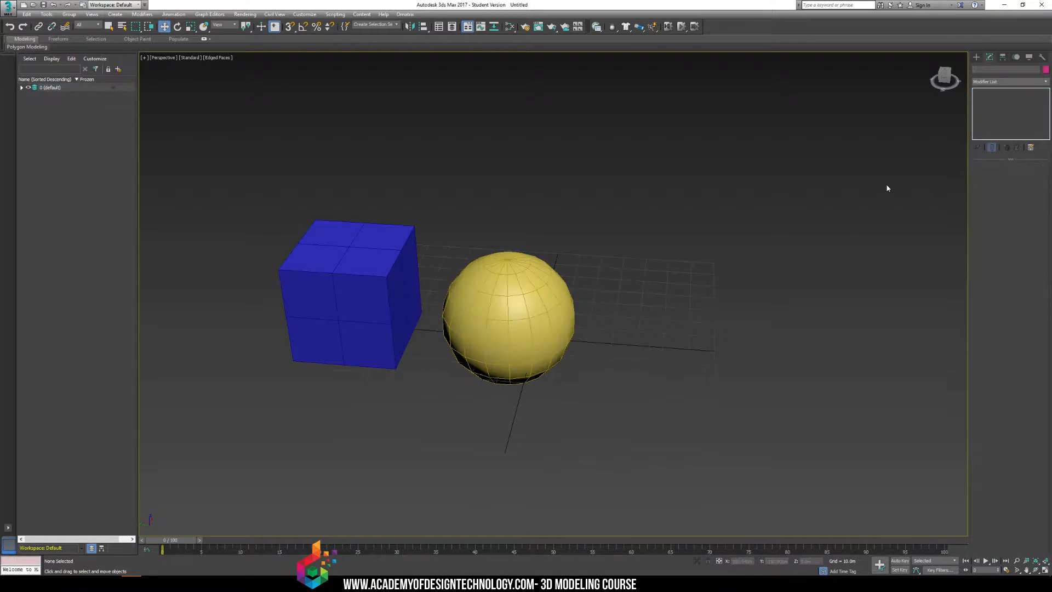
Create a cylinder about 73 m high on the side of the sphere opposite the box
left_click(977, 57)
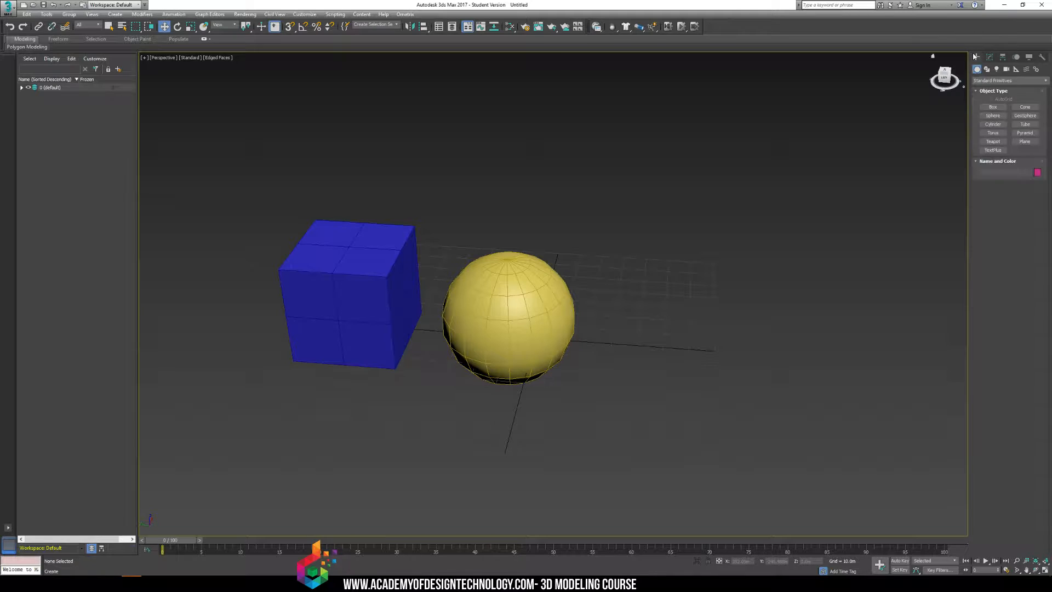
left_click(1004, 125)
left_click_drag(656, 347, 676, 378)
left_click(690, 199)
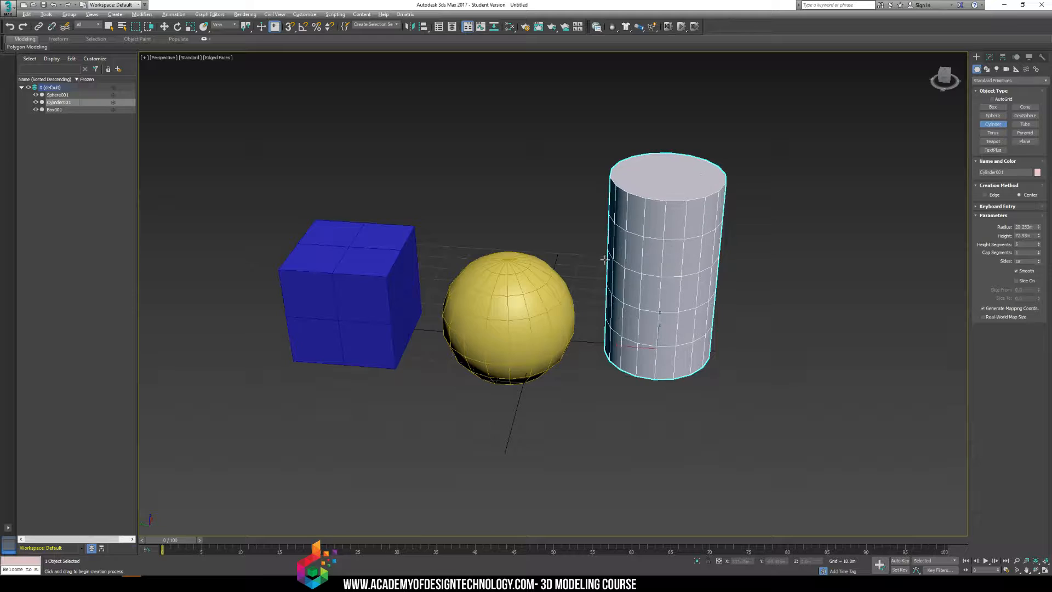
middle_click_drag(604, 259, 653, 264, "alt")
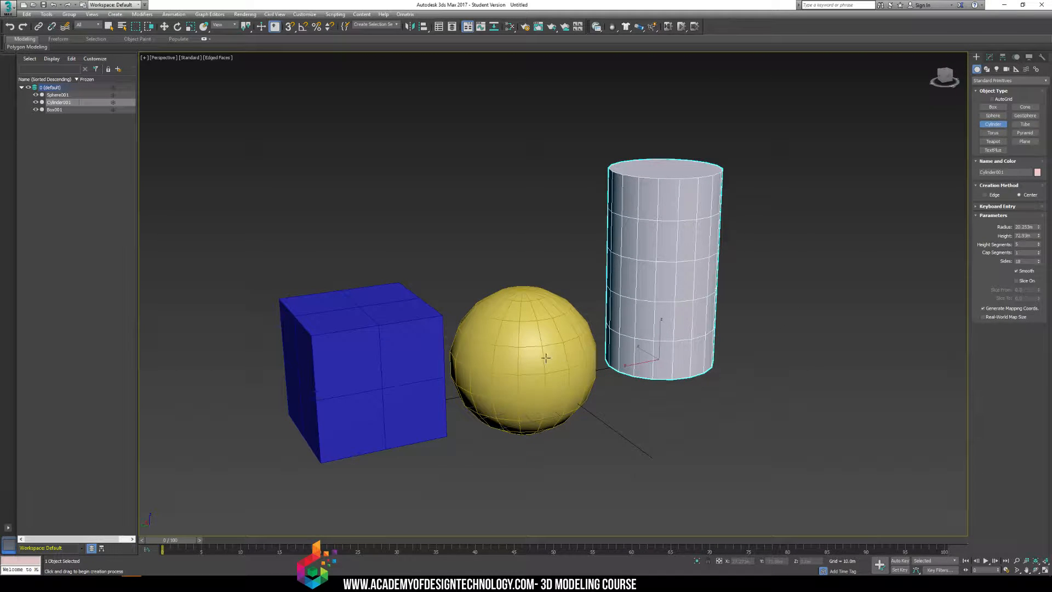
Move the box farther from the sphere along the Y axis and deselect it
key("w")
left_click(540, 341)
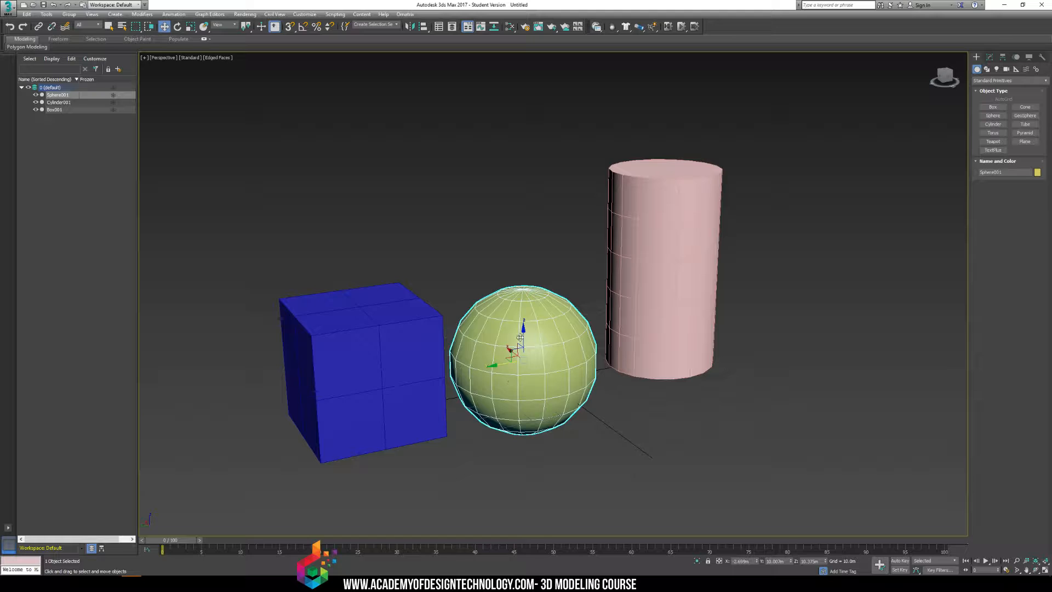
left_click(420, 333)
left_click_drag(333, 432, 294, 438)
left_click(413, 334)
middle_click_drag(400, 338, 499, 308)
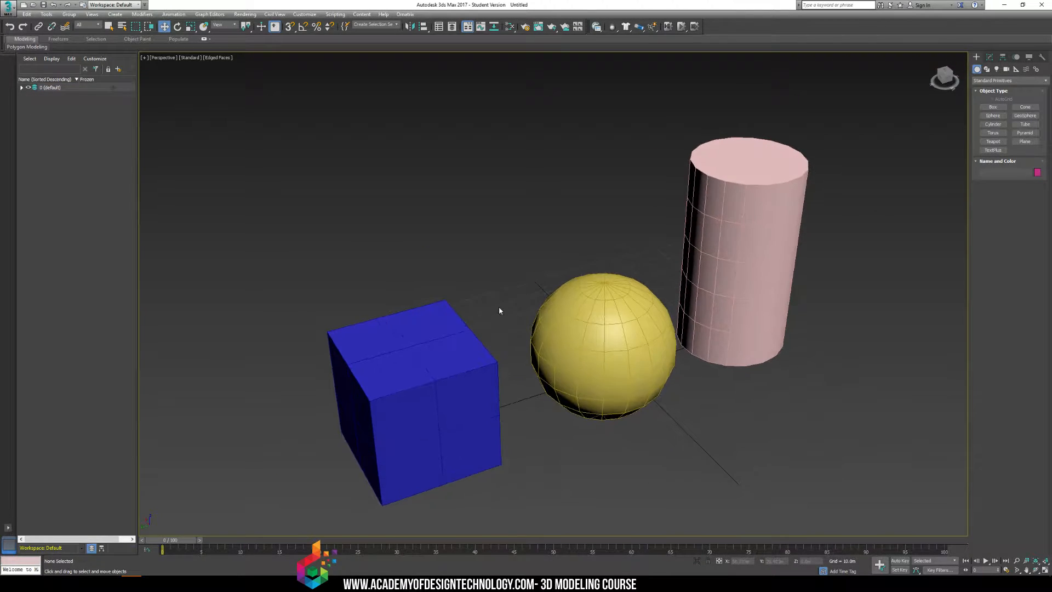
middle_click_drag(502, 350, 503, 282)
scroll(474, 309, "down", 3)
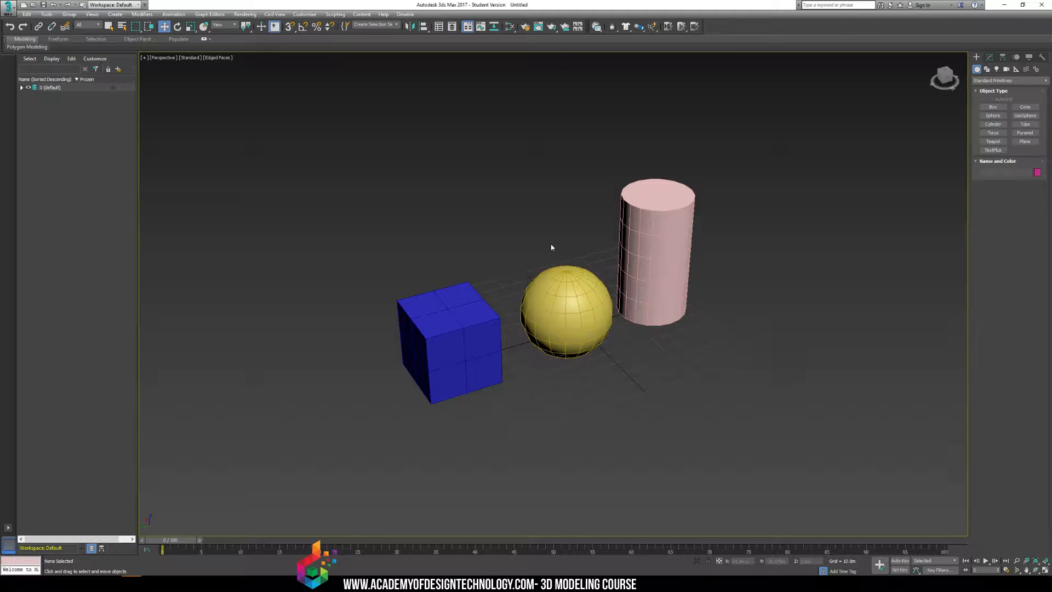
Convert the blue box to an Editable Poly
left_click(432, 298)
left_click(989, 57)
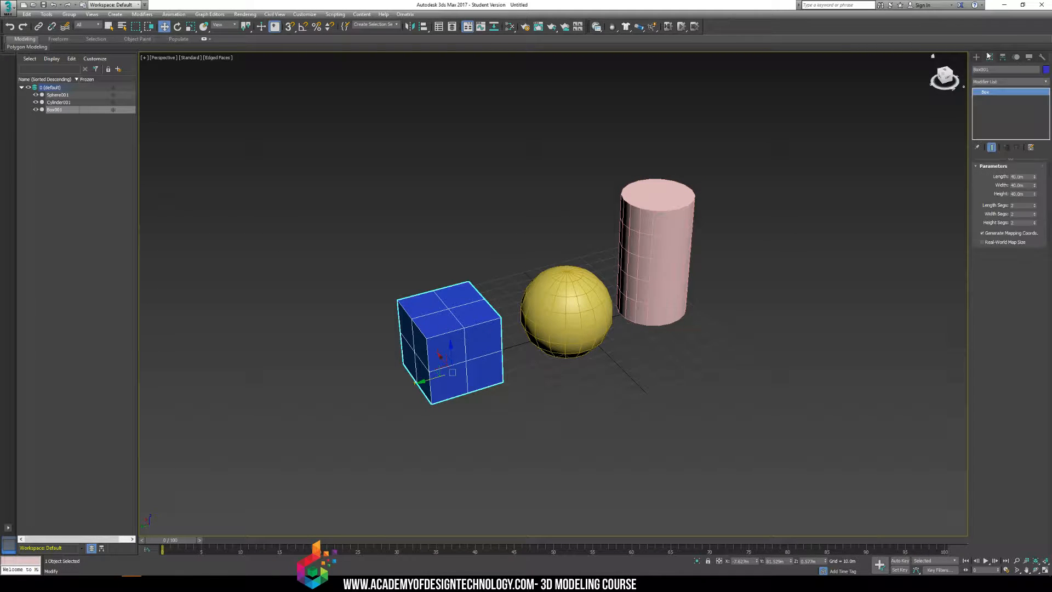
right_click(544, 290)
mouse_move(516, 384)
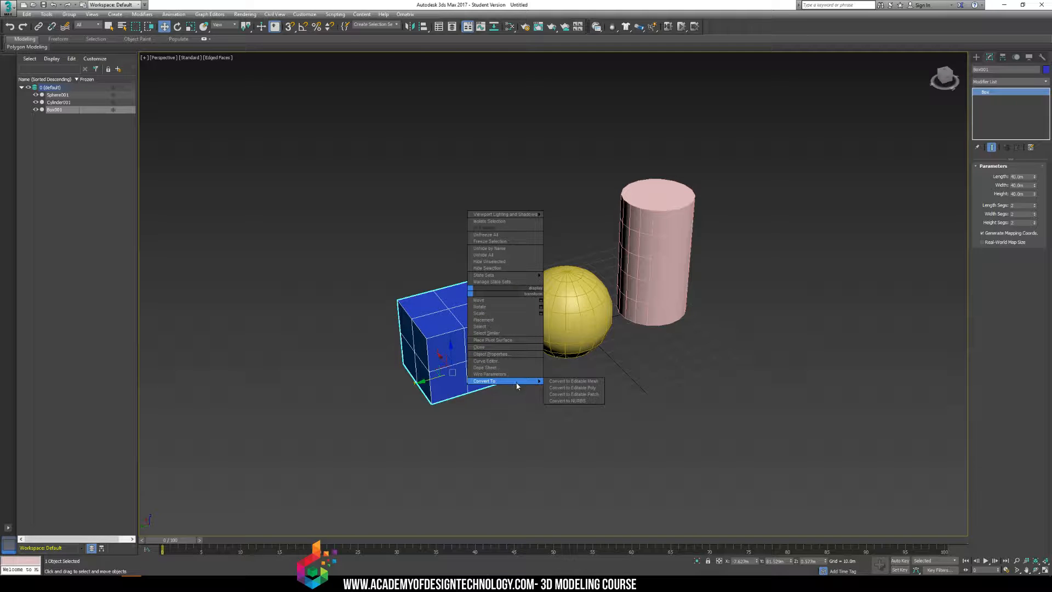
left_click(573, 387)
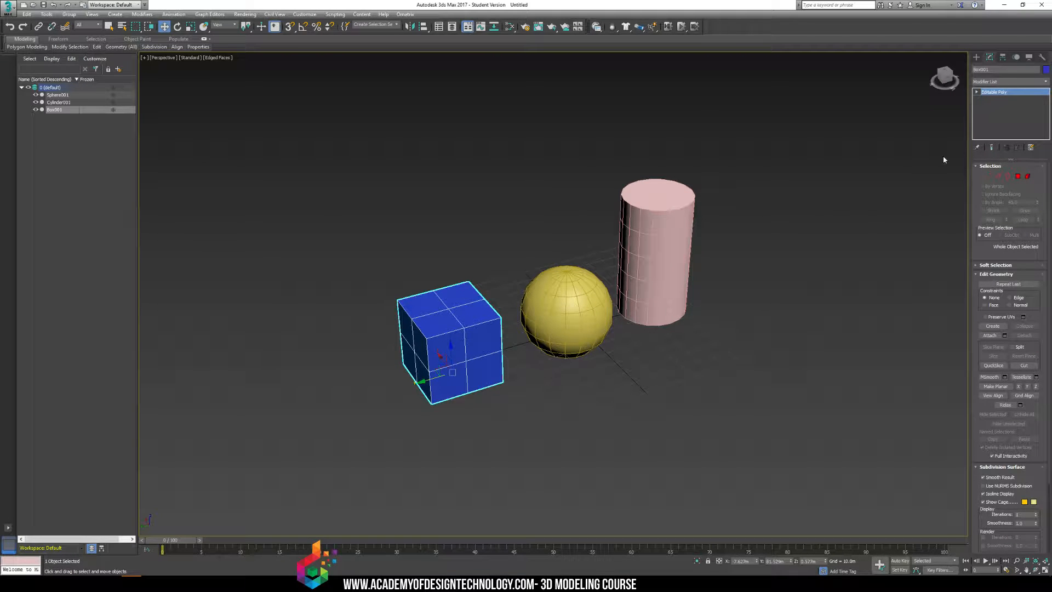
Apply the Unwrap UVW modifier to the blue box
left_click(1046, 82)
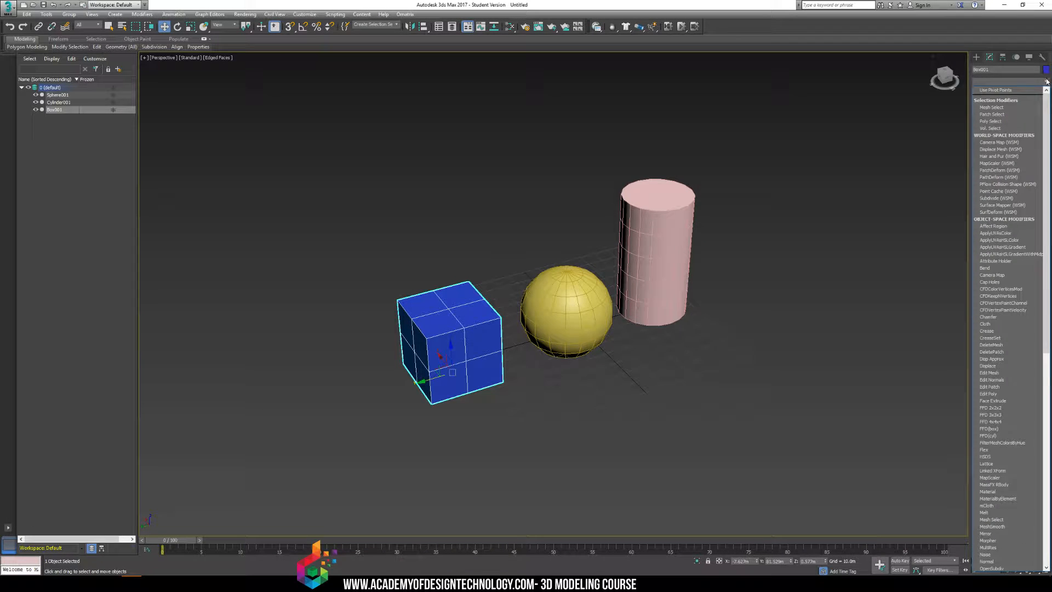
left_click_drag(1047, 104, 1047, 316)
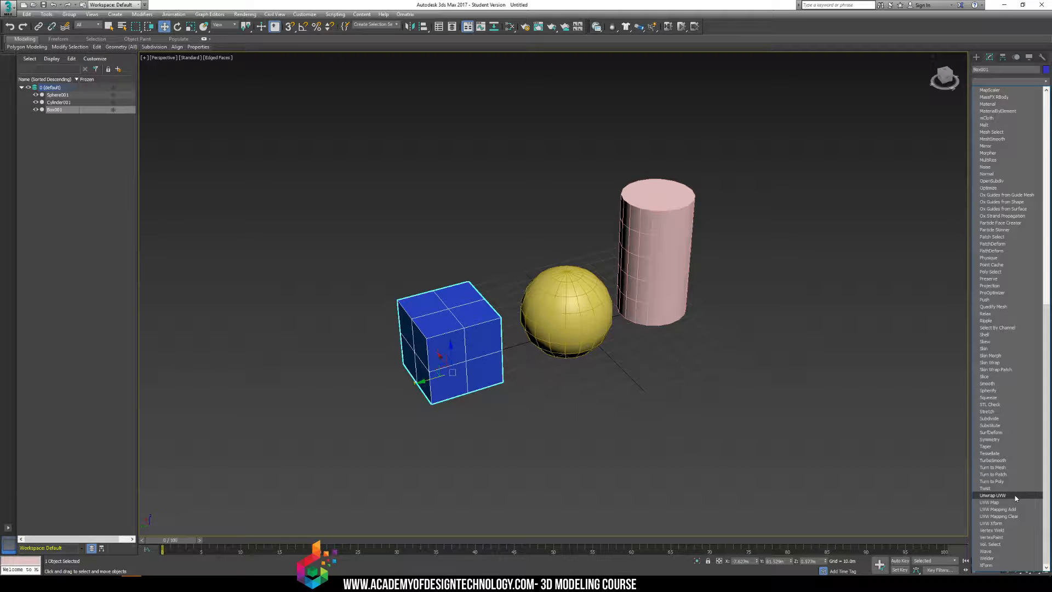
left_click(1047, 82)
left_click(1048, 82)
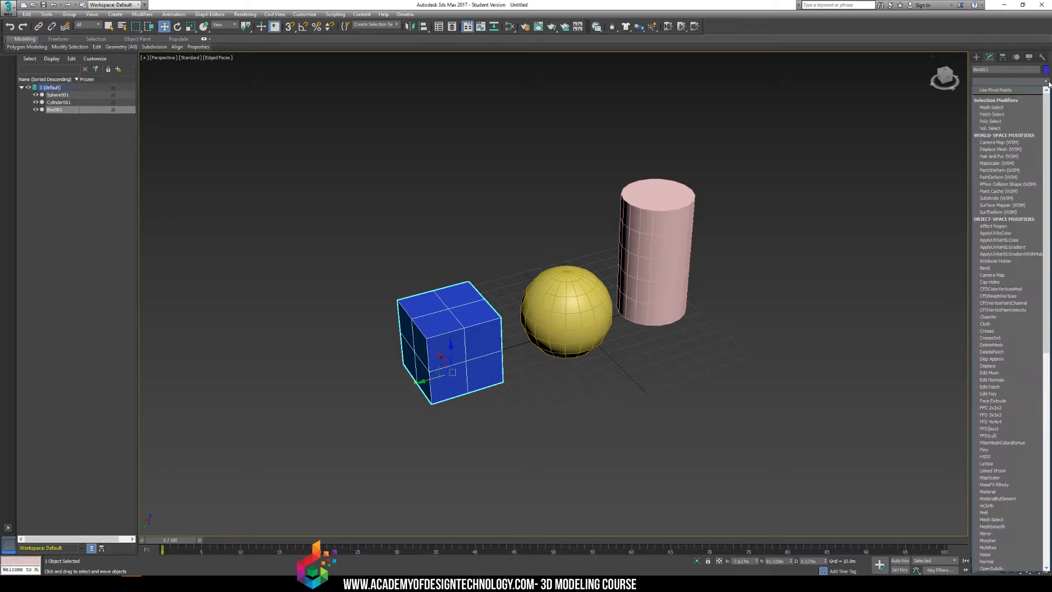
key("u")
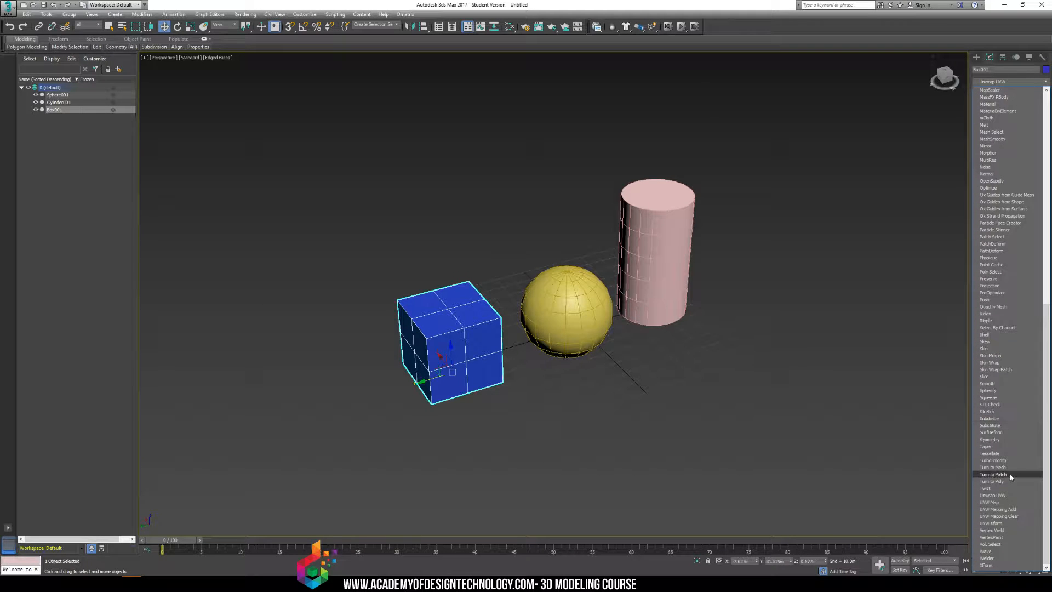
left_click(1002, 495)
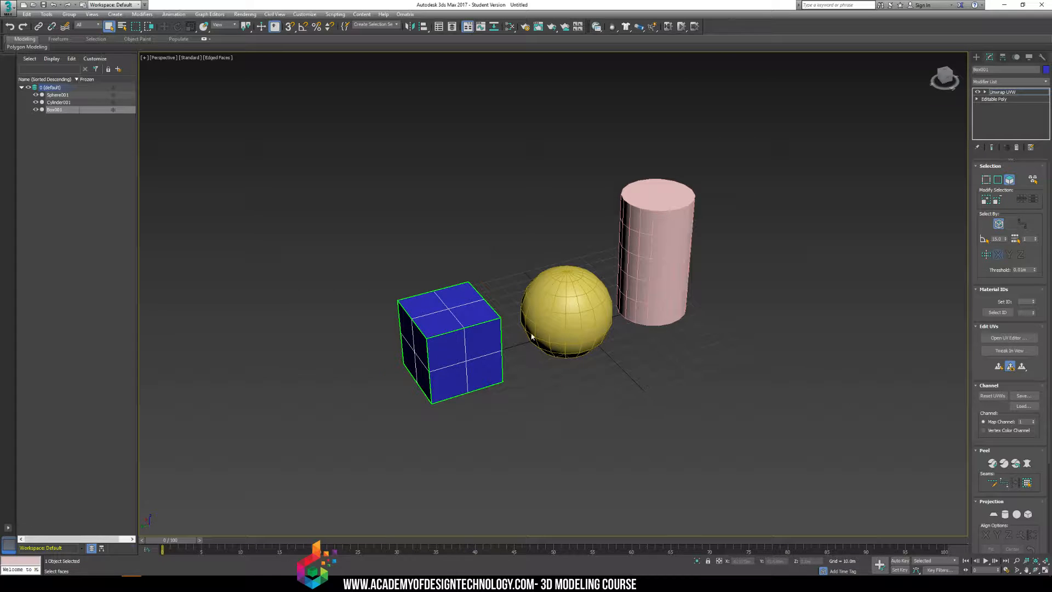
middle_click_drag(504, 261, 649, 207)
scroll(634, 231, "up", 3)
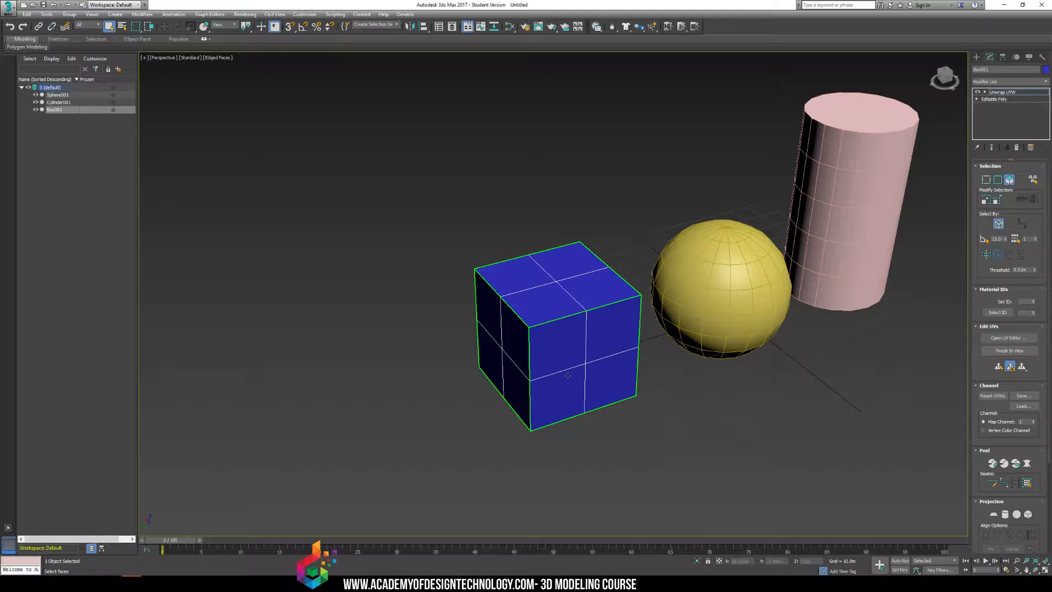
middle_click_drag(524, 294, 517, 303)
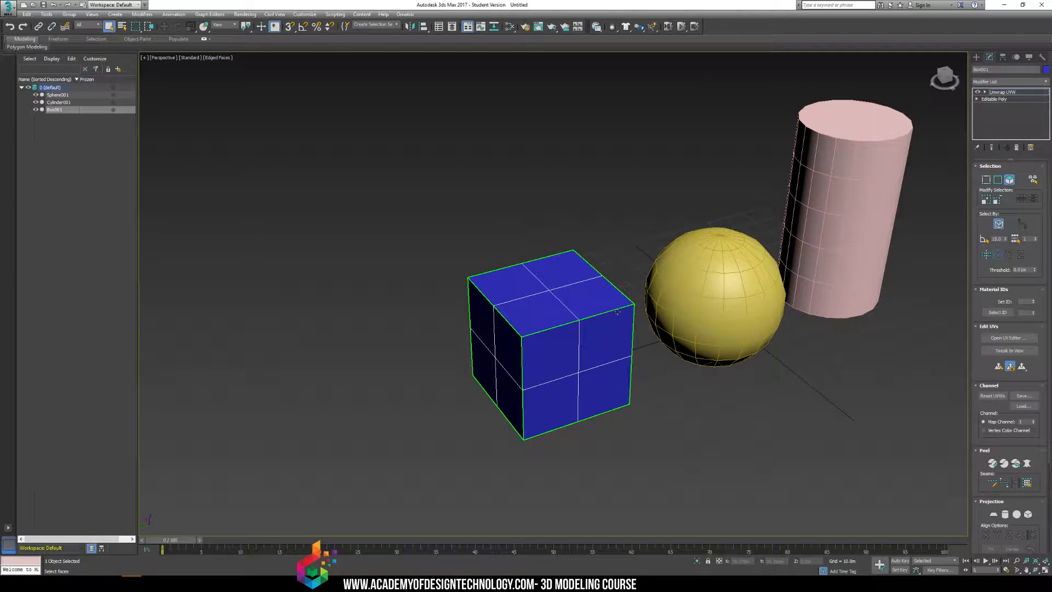
scroll(558, 336, "up", 5)
scroll(558, 336, "down", 4)
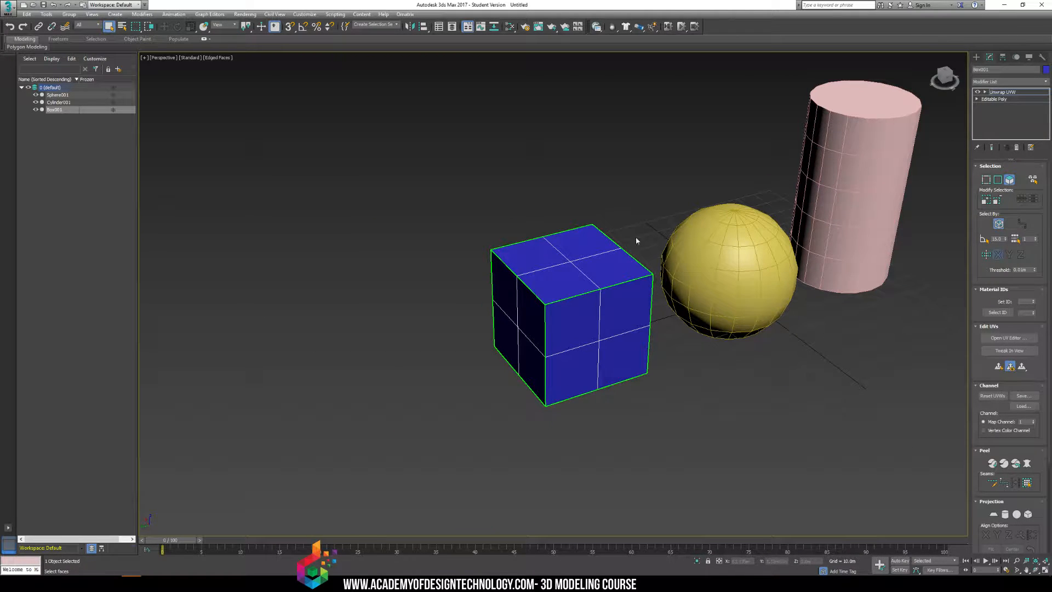
Expand the Unwrap UVW modifier's sub-object levels and bring the whole box into view
left_click(985, 92)
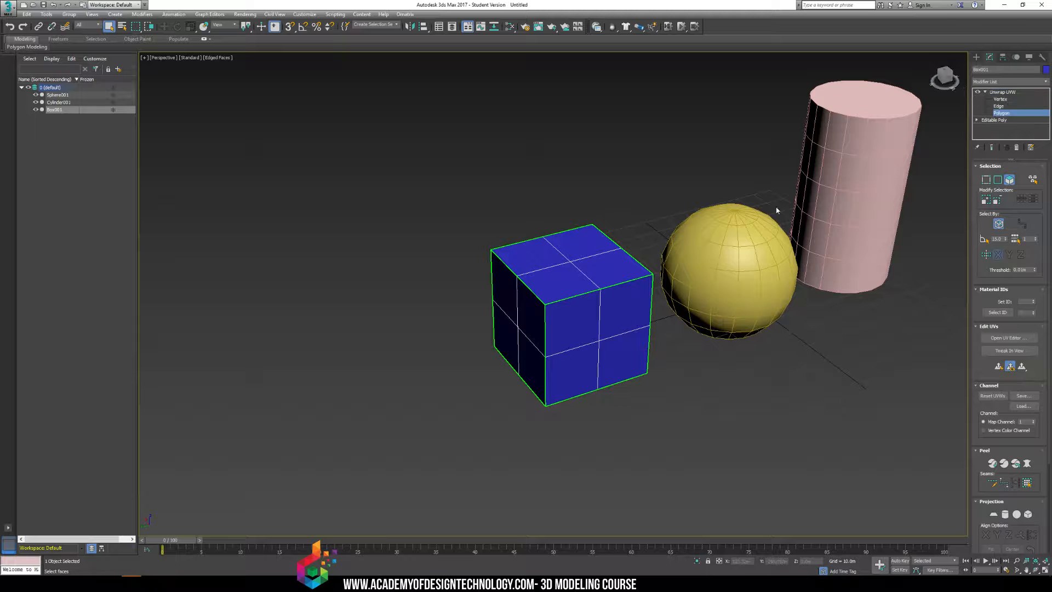
middle_click_drag(587, 291, 586, 306, "alt")
scroll(557, 255, "down", 10)
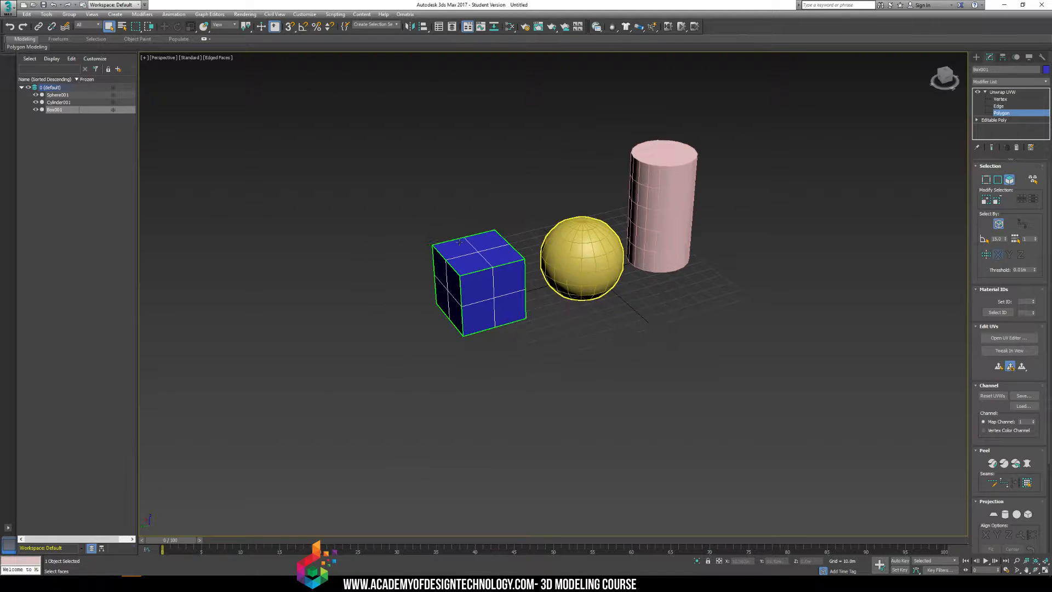
Region-select all polygons of the blue box and clear the selection
left_click_drag(436, 237, 495, 280)
left_click(595, 242)
left_click_drag(405, 208, 580, 371)
scroll(482, 320, "up", 2)
middle_click_drag(477, 320, 564, 347)
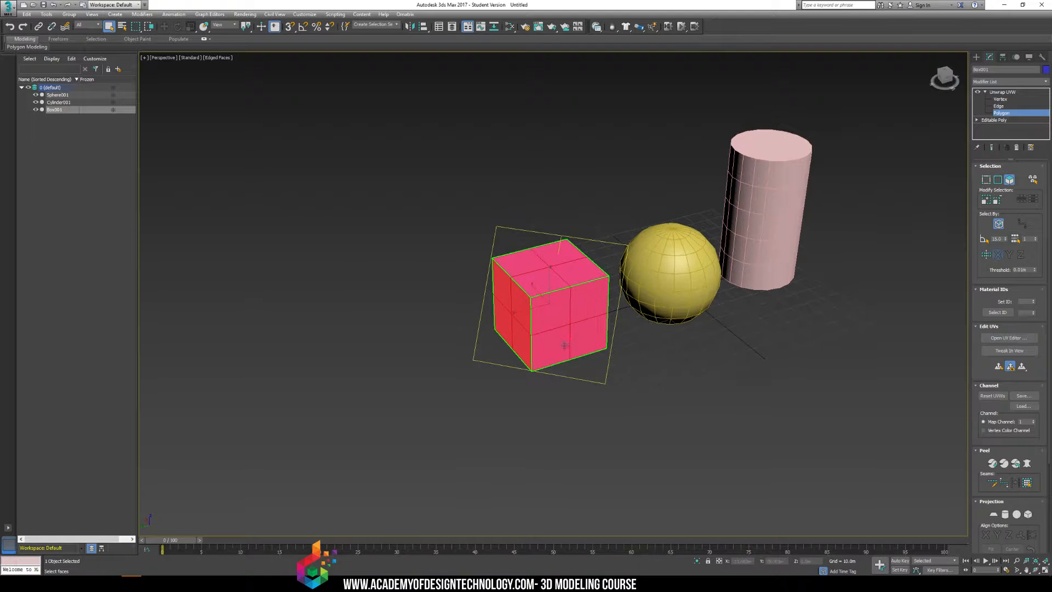
key("ctrl+d")
Open the UV Editor for the blue box and show its whole UV layout
scroll(524, 285, "up", 5)
middle_click_drag(563, 296, 625, 308)
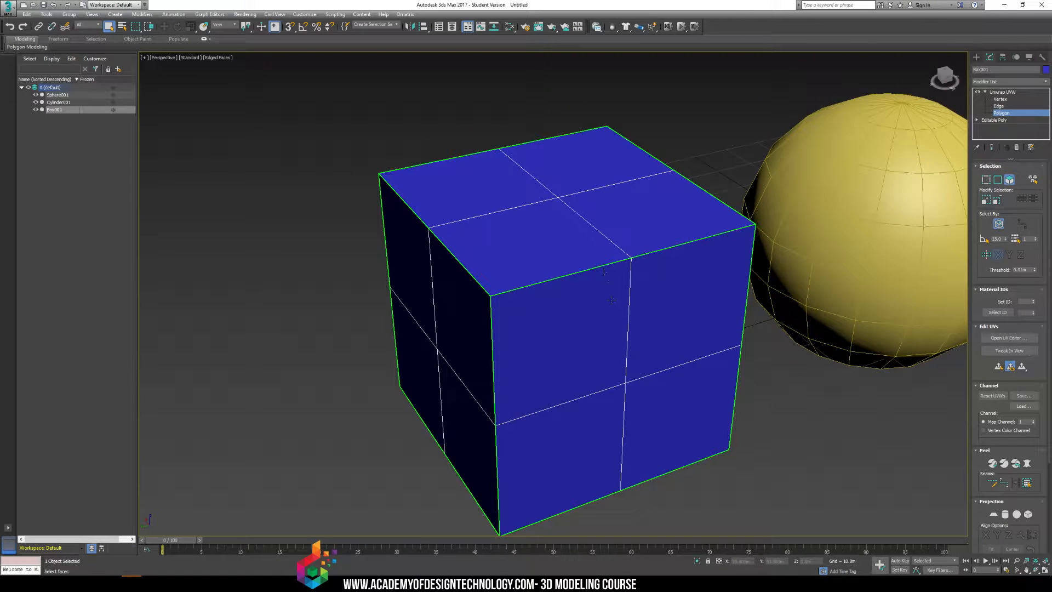
scroll(604, 266, "down", 2)
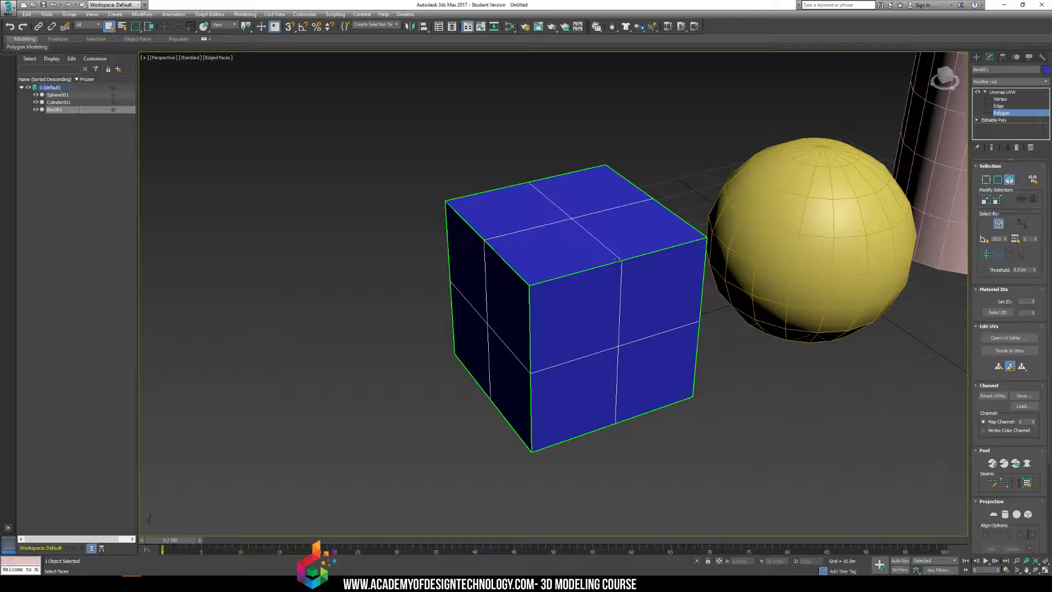
left_click(1022, 338)
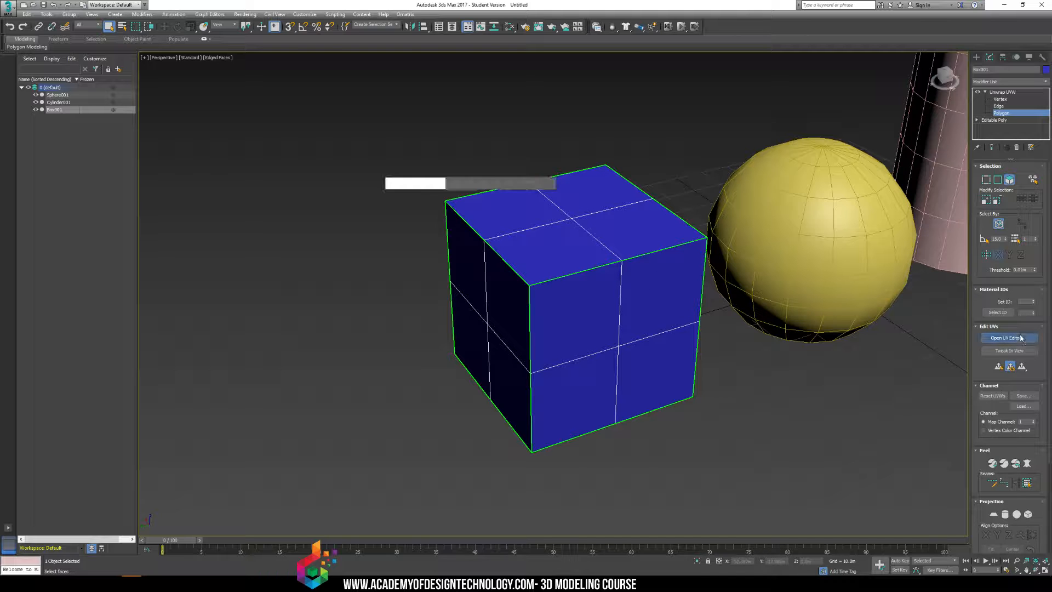
left_click(159, 137)
scroll(137, 164, "down", 5)
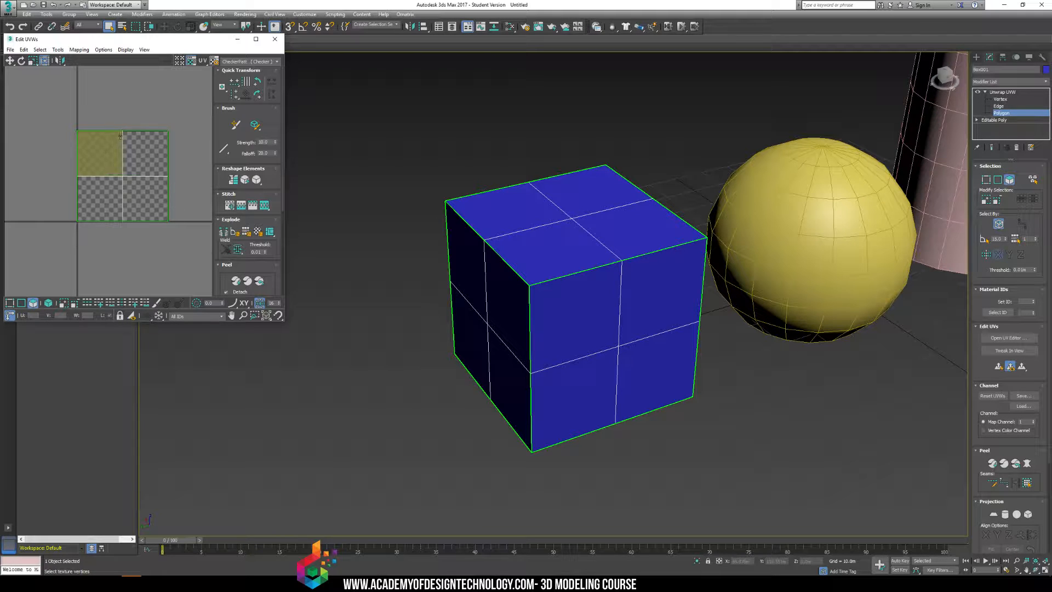
Try region-selecting the UV layout at the Unwrap UVW top level, and return to Polygon level
left_click(1005, 92)
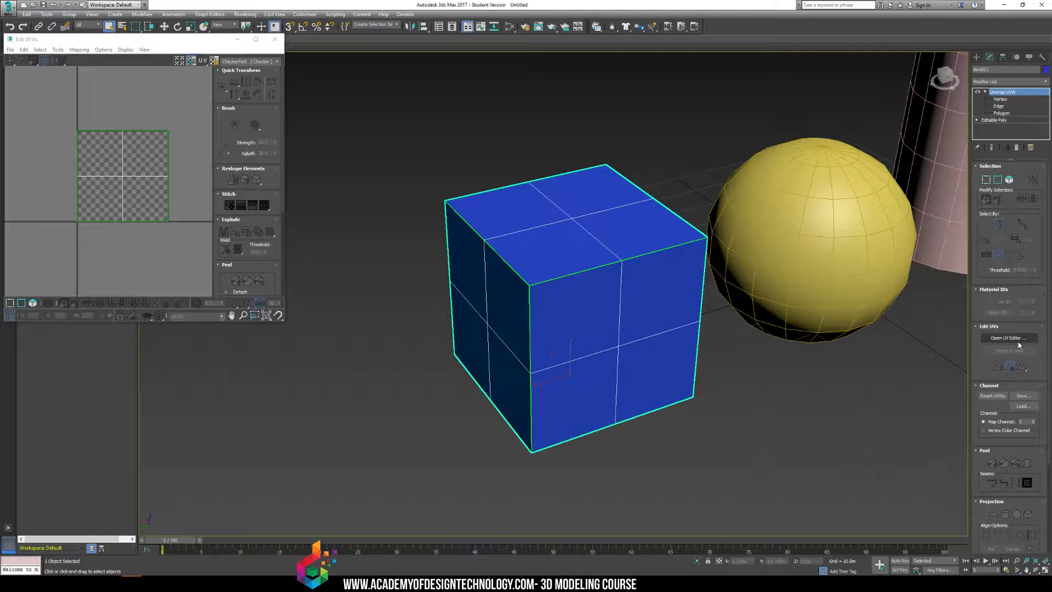
left_click_drag(46, 104, 185, 228)
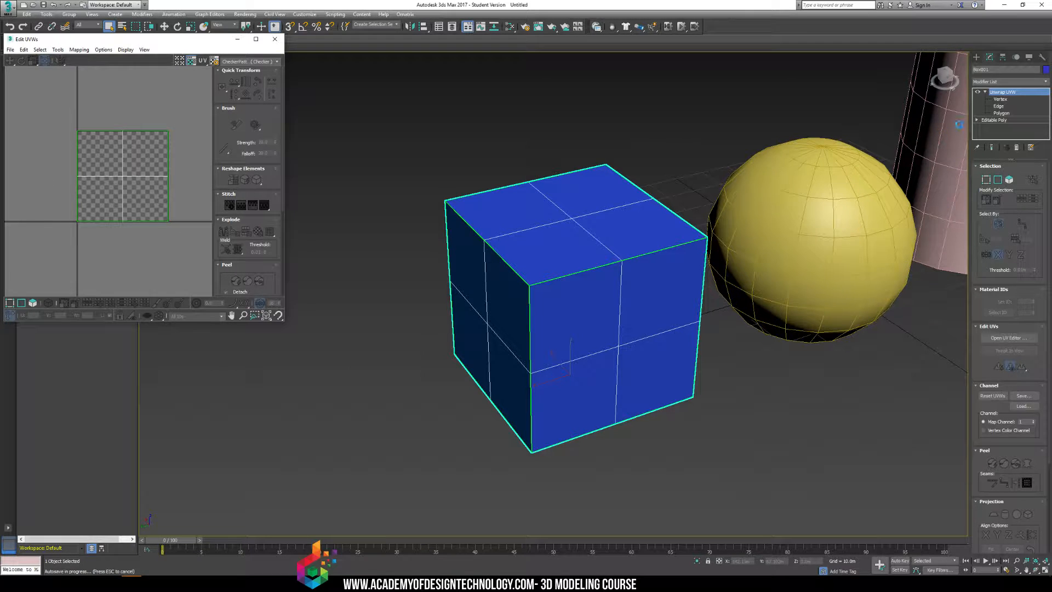
left_click(1000, 112)
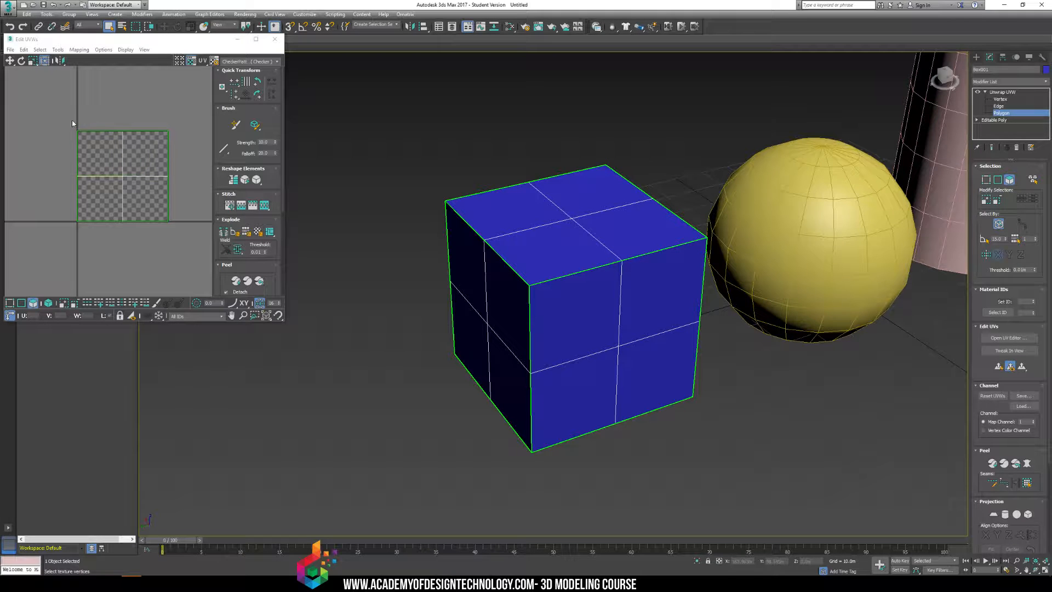
Select the whole UV layout and single polygons of its upper row to examine which box faces they match
left_click_drag(48, 114, 198, 278)
left_click(141, 242)
left_click(107, 163)
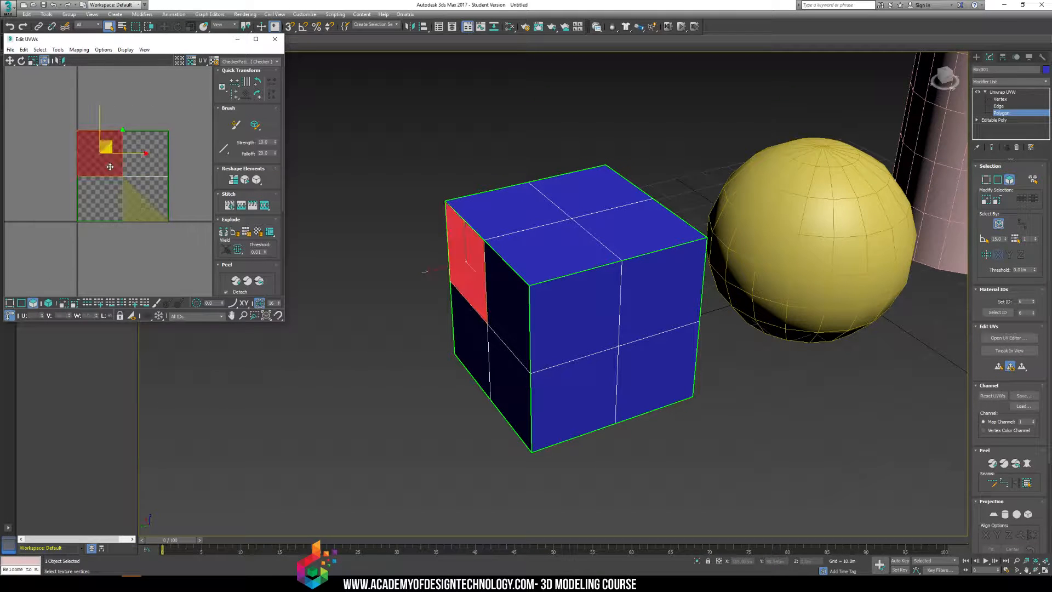
left_click(141, 157)
double_click(117, 154)
key("ctrl+z")
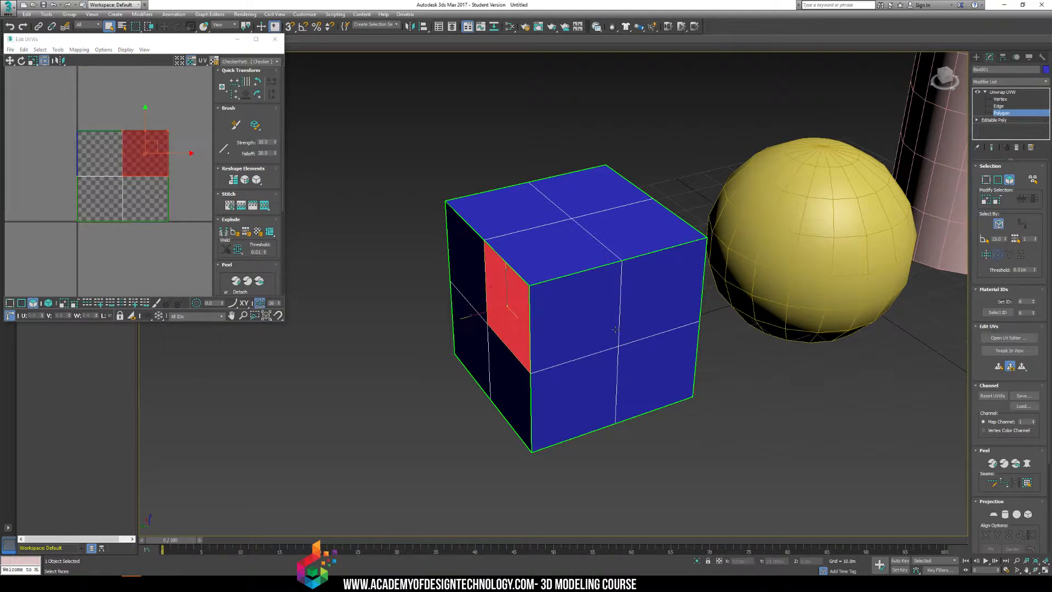
key("ctrl+z")
Select single polygons on different sides and the top of the box to compare their places in the UV layout
middle_click_drag(463, 257, 383, 272, "alt")
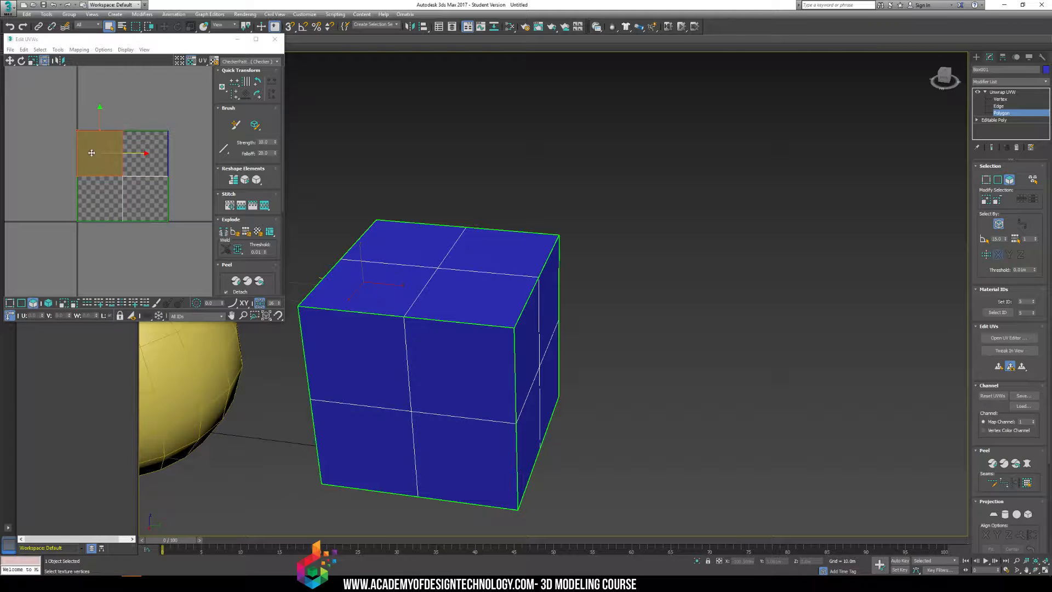
left_click(461, 349)
middle_click_drag(512, 367, 455, 367, "alt")
left_click(607, 327, "ctrl")
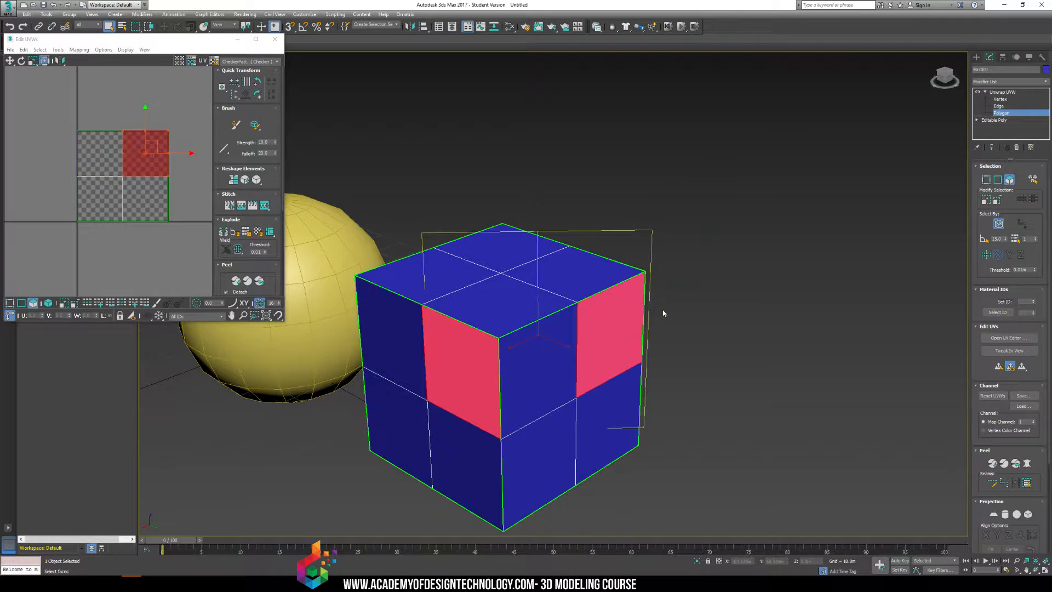
middle_click_drag(663, 313, 630, 329, "alt")
left_click(658, 372)
left_click(658, 474)
left_click(516, 362)
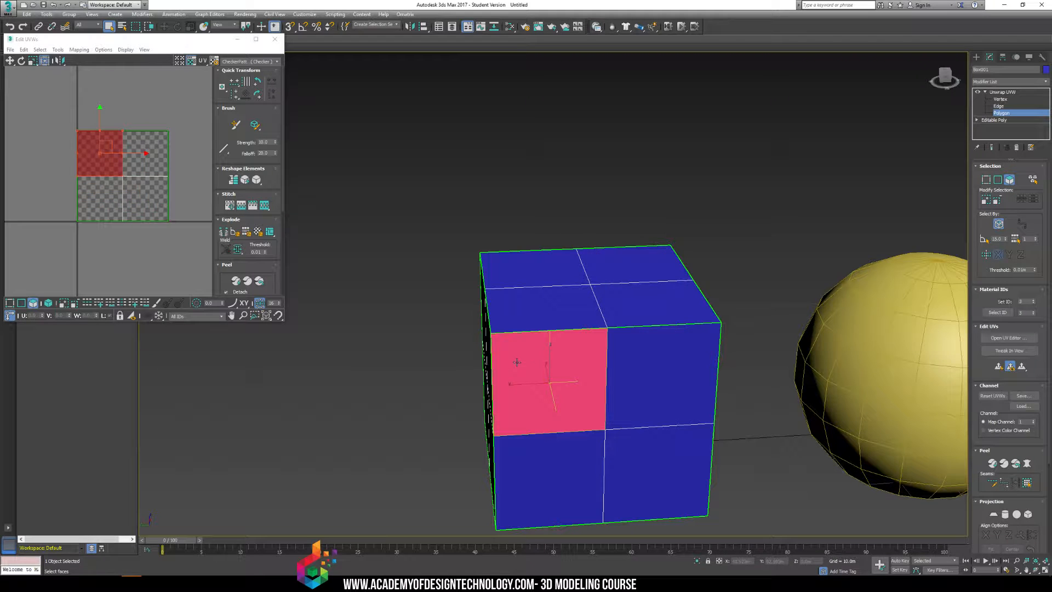
left_click(531, 268)
left_click(652, 303)
left_click(543, 308)
middle_click_drag(606, 252, 584, 198)
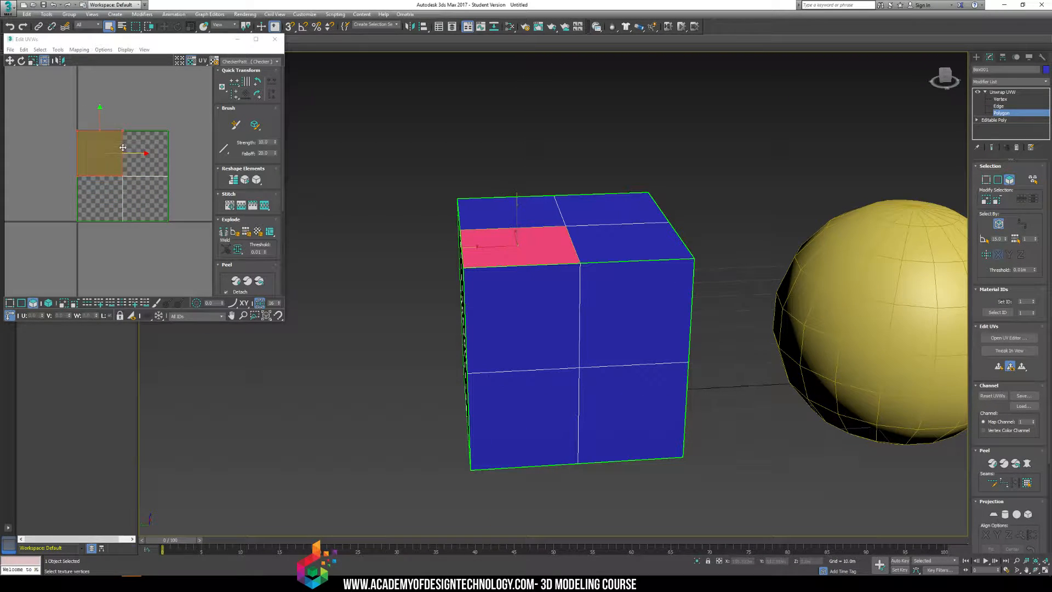
Select the whole UV layout, and the upper-left polygon on several box sides, to check for overlapping UVs, and clear the selection
left_click_drag(30, 116, 225, 257)
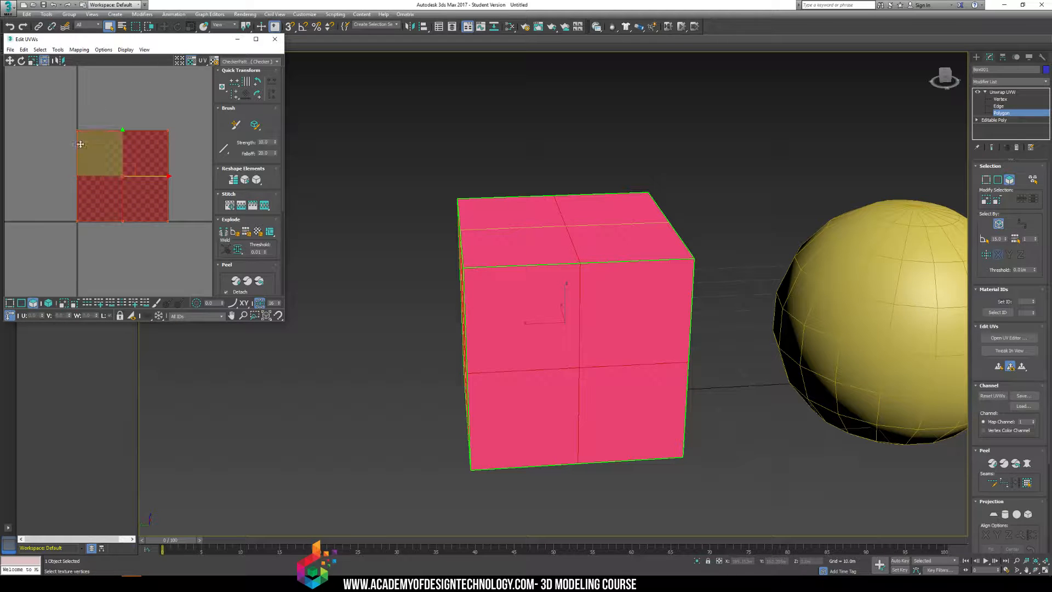
left_click(58, 112)
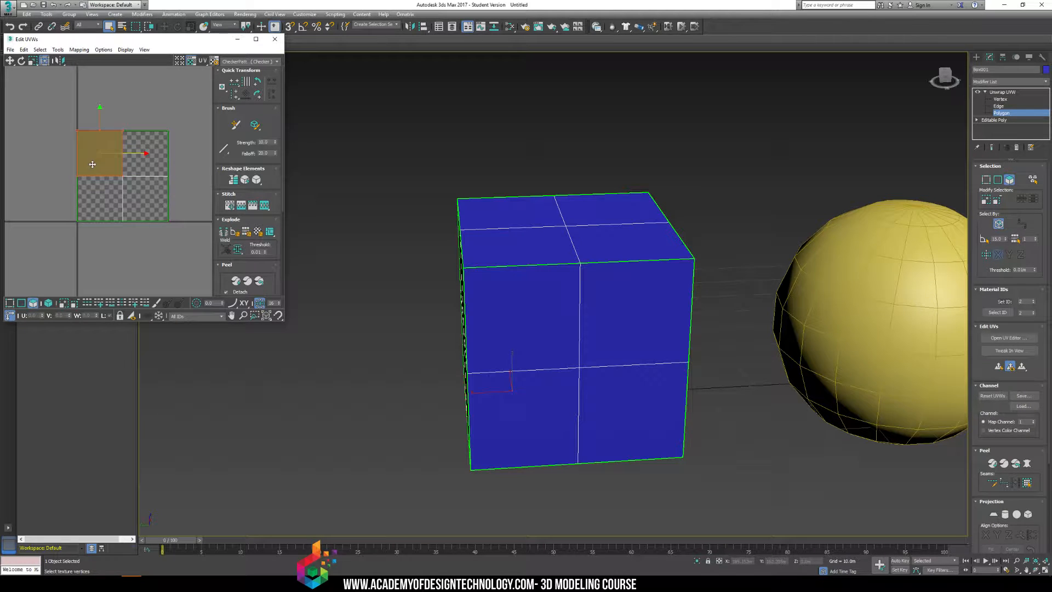
left_click(100, 153)
left_click(510, 303)
middle_click_drag(510, 303, 567, 318, "alt")
left_click(363, 292, "ctrl")
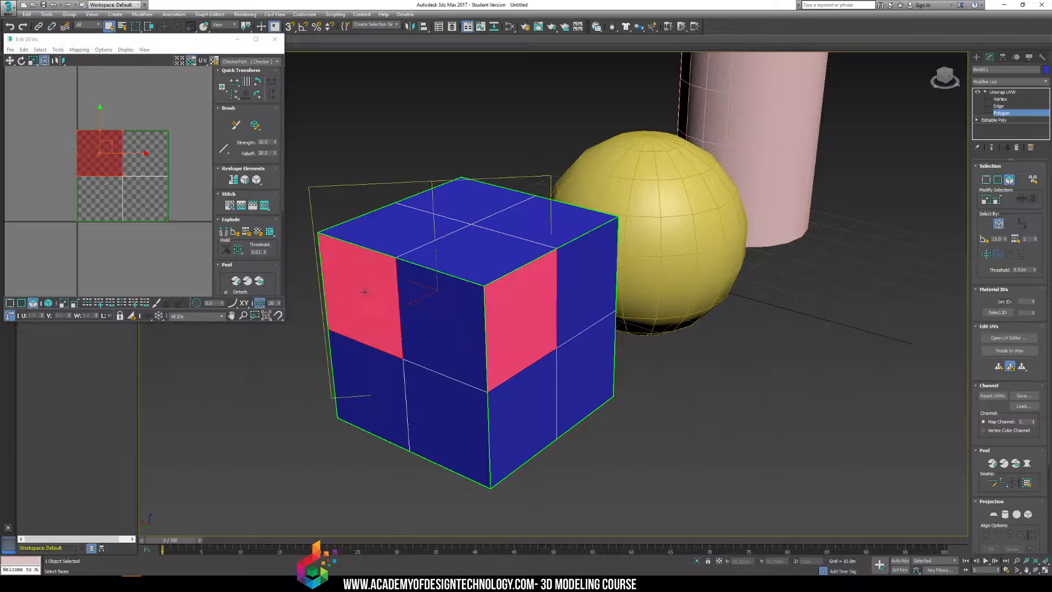
middle_click_drag(364, 294, 509, 296, "alt")
left_click(366, 294, "ctrl")
middle_click_drag(367, 294, 466, 305, "alt")
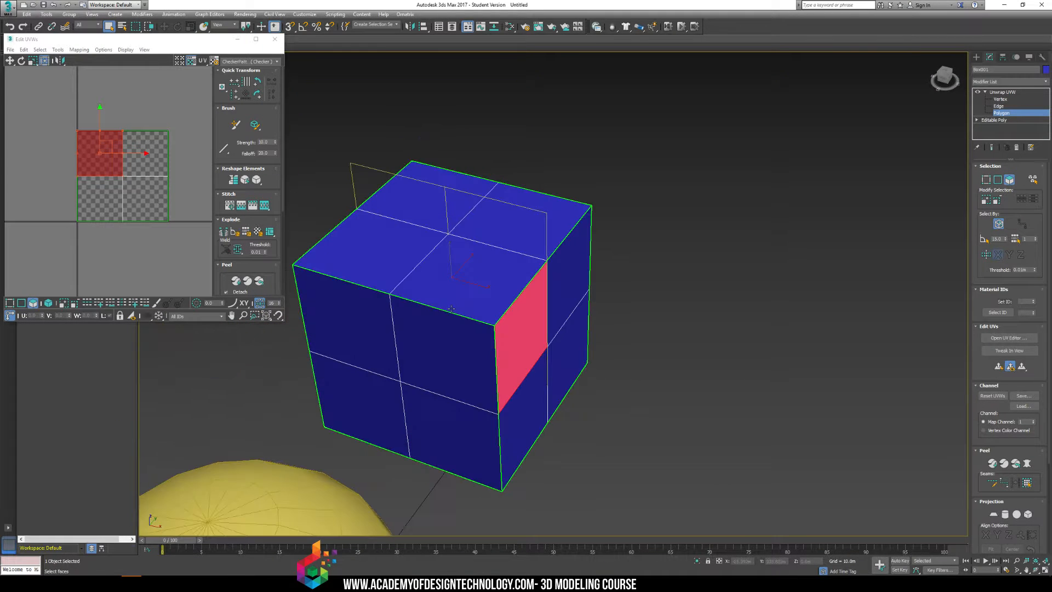
left_click(364, 305, "ctrl")
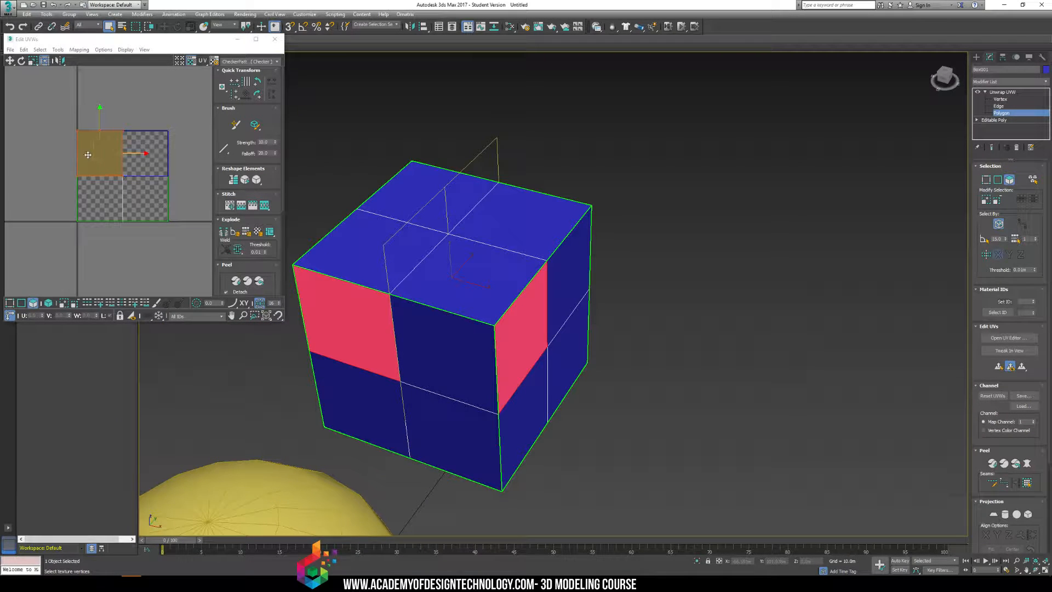
middle_click_drag(472, 321, 543, 313)
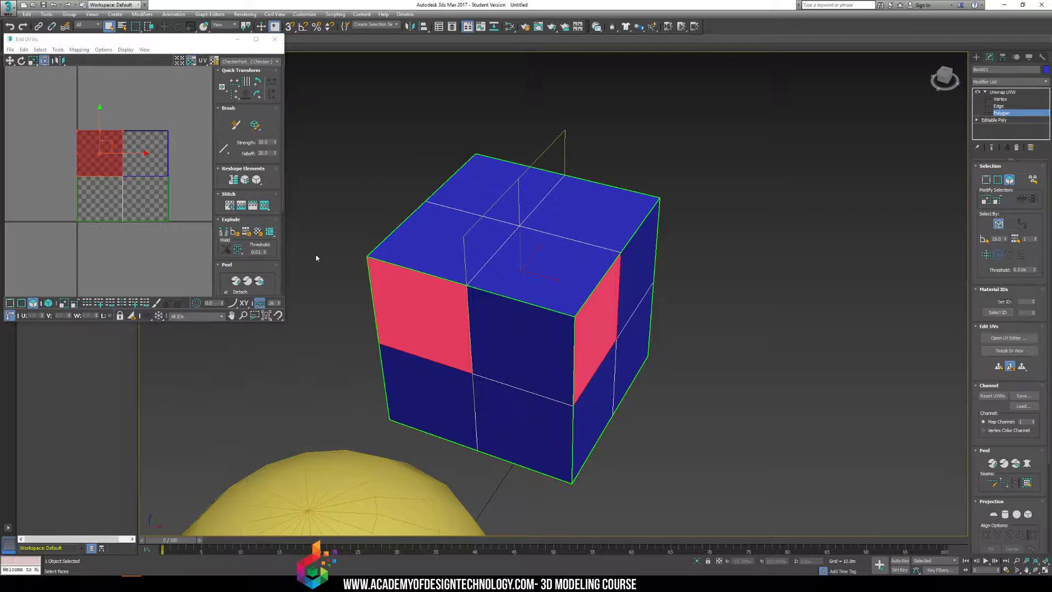
middle_click_drag(181, 196, 158, 191)
middle_click_drag(307, 268, 409, 259, "alt")
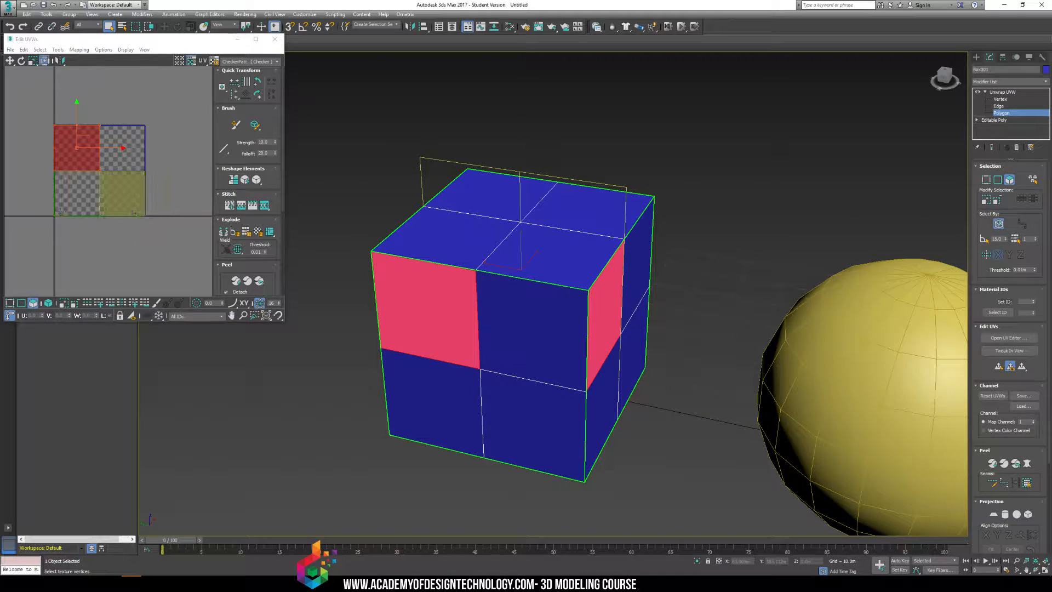
left_click(82, 100)
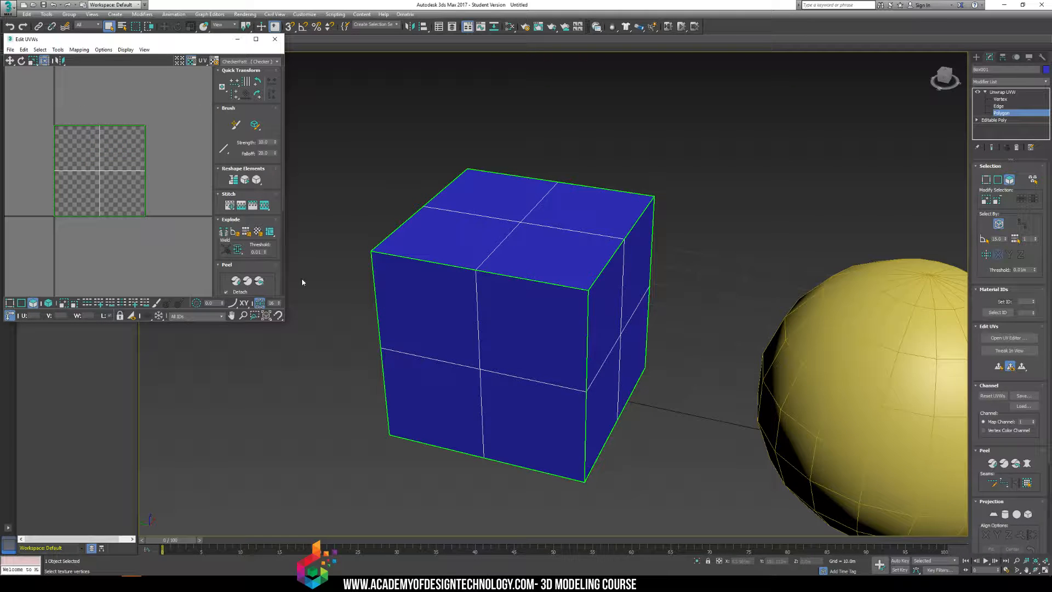
Enlarge the Edit UVWs window and center the UV layout in it
left_click_drag(285, 322, 343, 472)
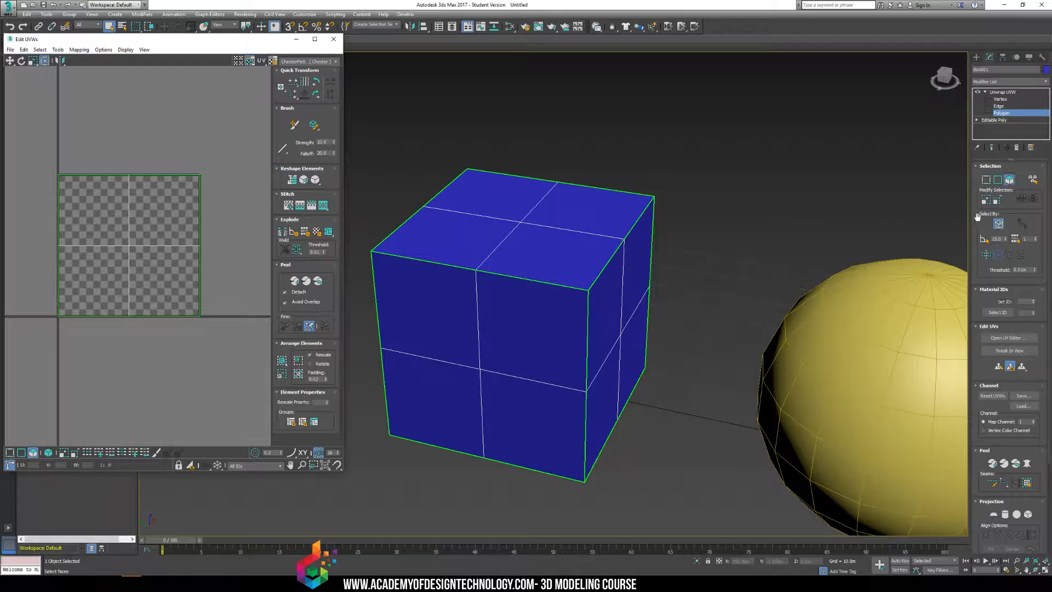
left_click_drag(976, 217, 975, 258)
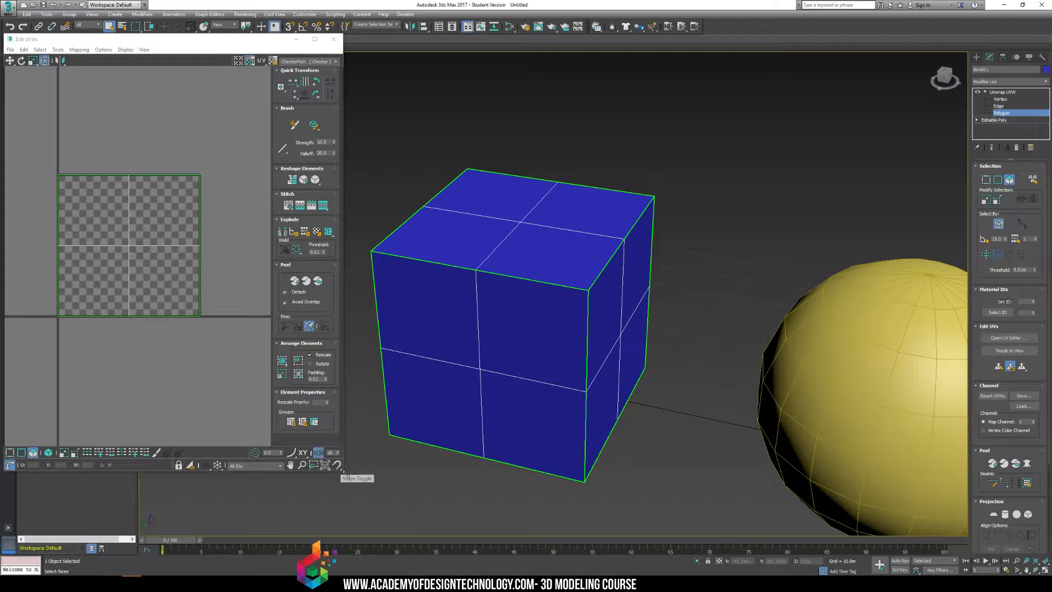
left_click_drag(343, 470, 508, 465)
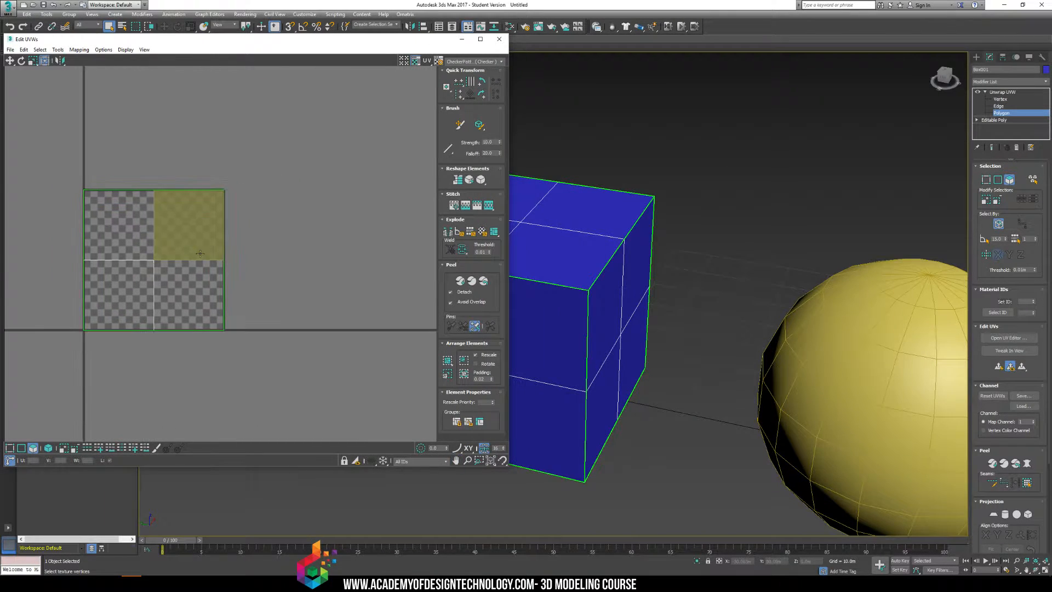
scroll(200, 253, "up", 2)
middle_click_drag(228, 253, 333, 267)
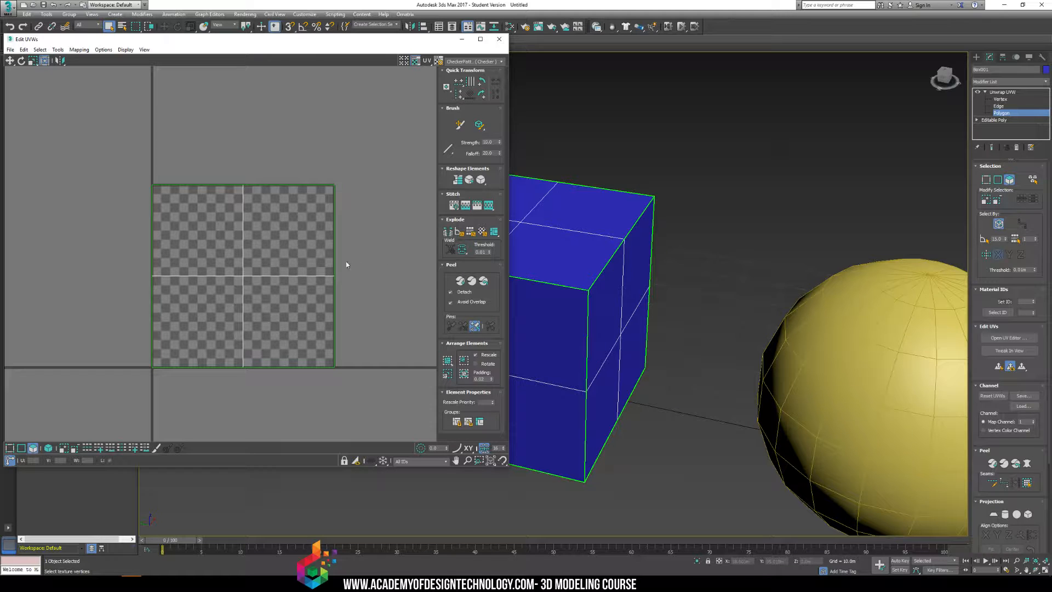
middle_click_drag(290, 241, 259, 227)
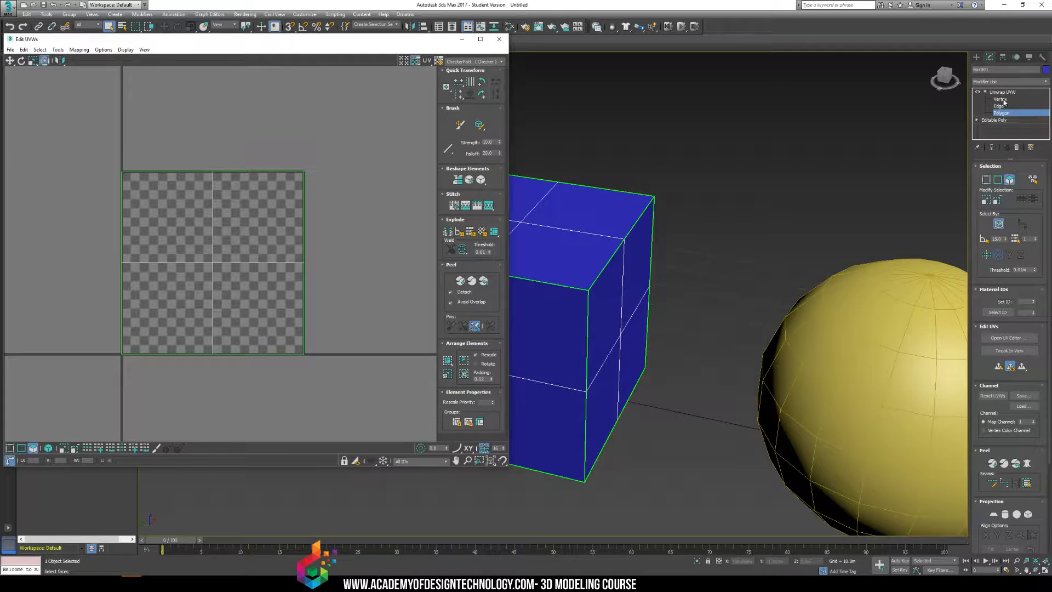
Select the upper-left polygon of the UV layout and clear the selection
left_click(149, 222)
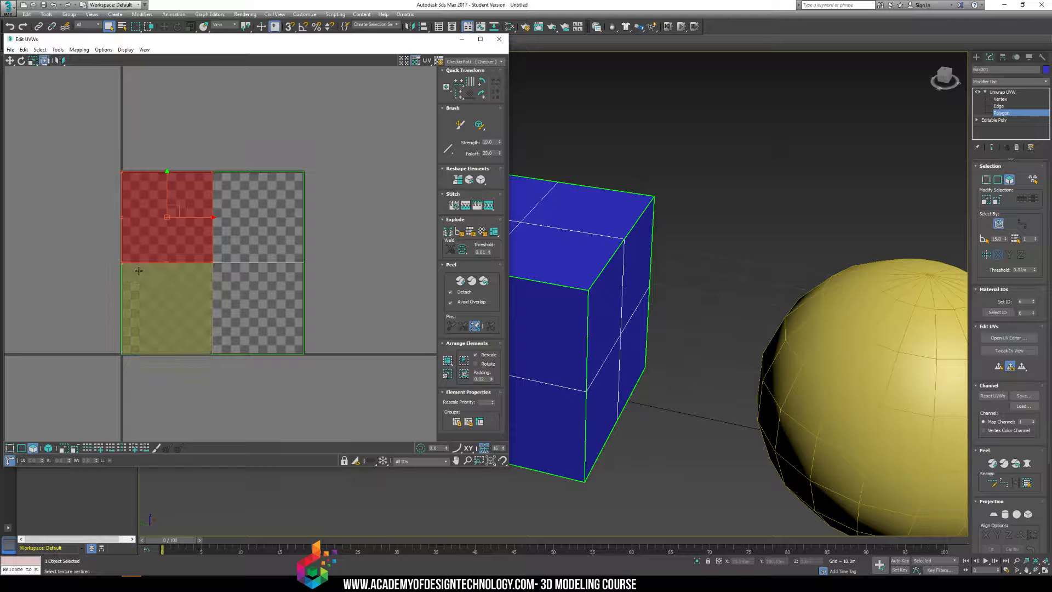
middle_click_drag(168, 176, 174, 195)
scroll(176, 196, "down", 2)
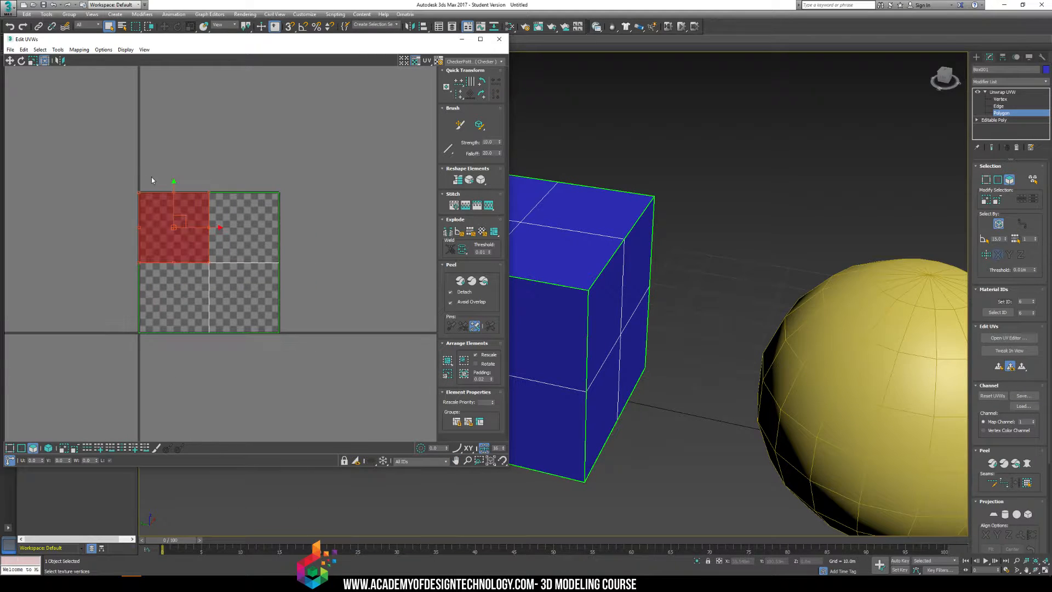
left_click_drag(320, 362, 322, 362)
left_click(334, 282)
left_click(190, 202)
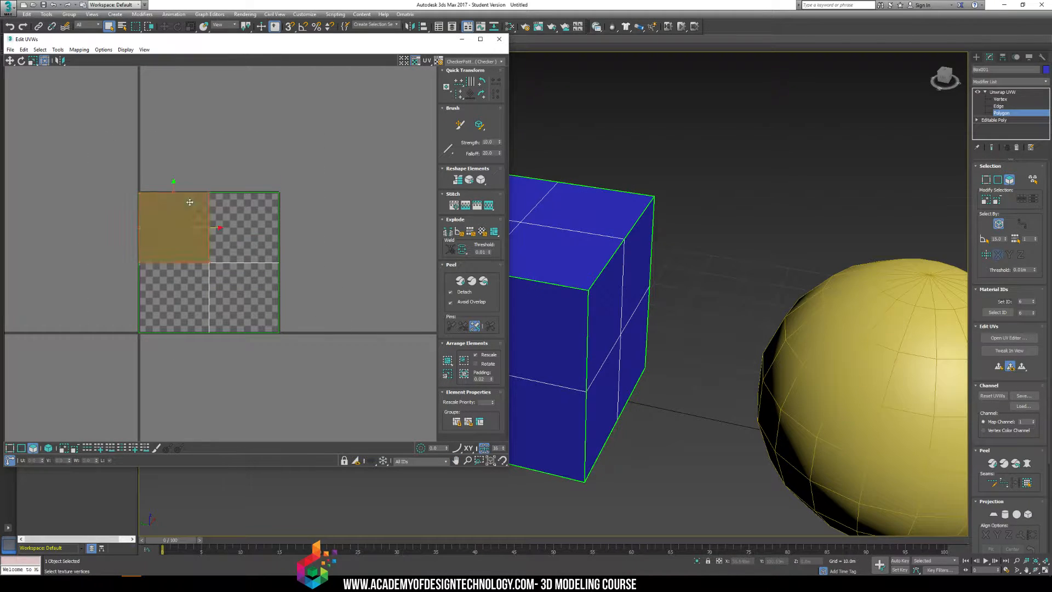
left_click(332, 170)
Region-select different corners of the UV layout one after another, ending with its lower row of polygons
left_click_drag(318, 162, 189, 232)
left_click_drag(312, 220, 247, 296)
left_click(291, 349)
left_click_drag(291, 368, 189, 307)
left_click(199, 391)
left_click_drag(123, 285, 184, 345)
left_click(185, 349)
left_click_drag(295, 356, 166, 305)
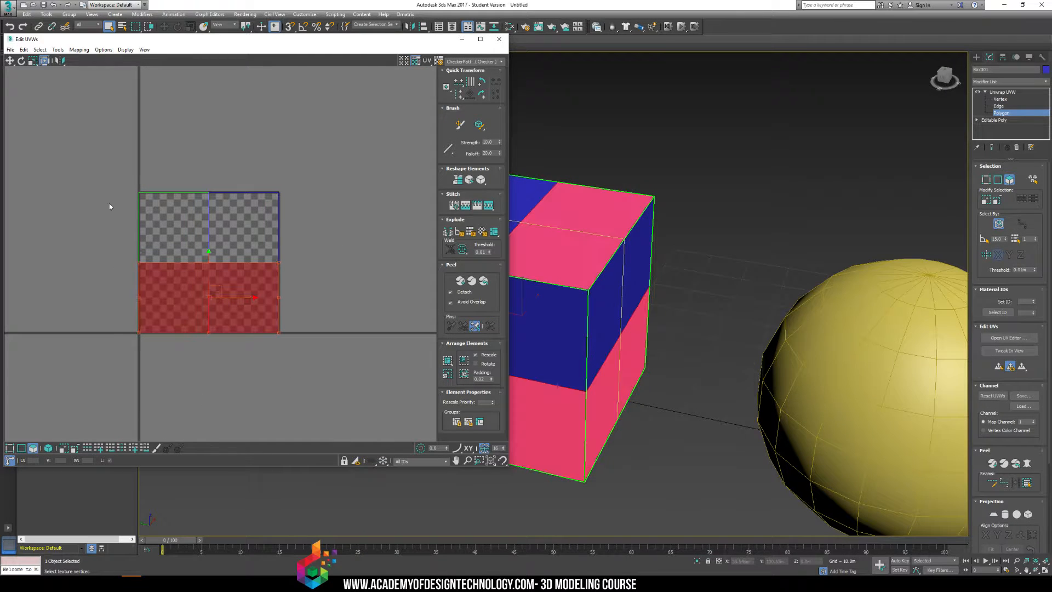
Select the whole UV layout, toggle Absolute/Offset mode, and move the layout down past the checkered tile's lower edge
left_click_drag(111, 155, 249, 290)
left_click_drag(189, 260, 197, 228)
key("ctrl+z")
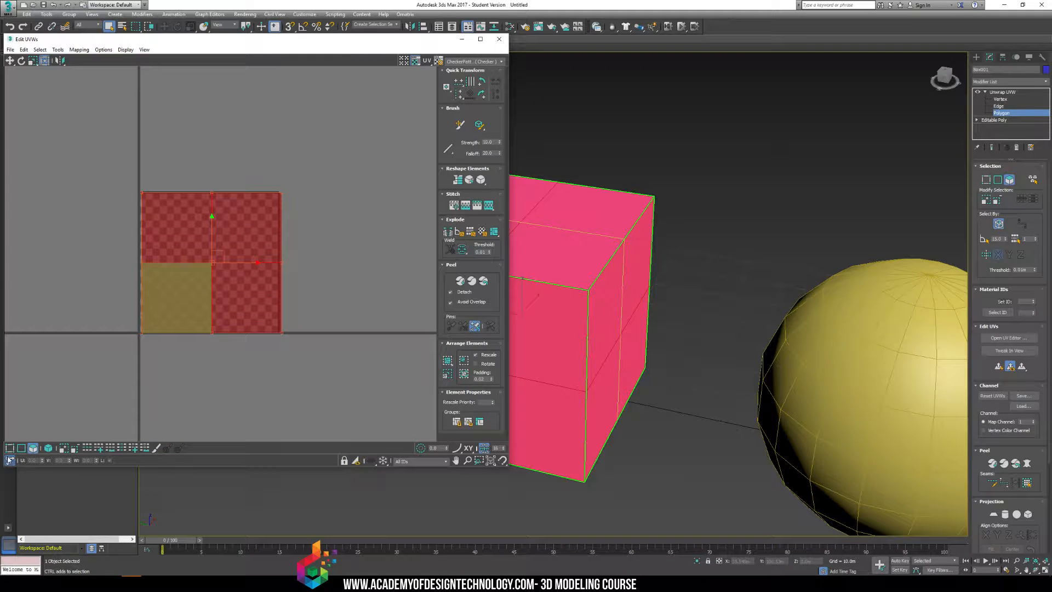
left_click(10, 461)
left_click_drag(211, 267, 248, 295)
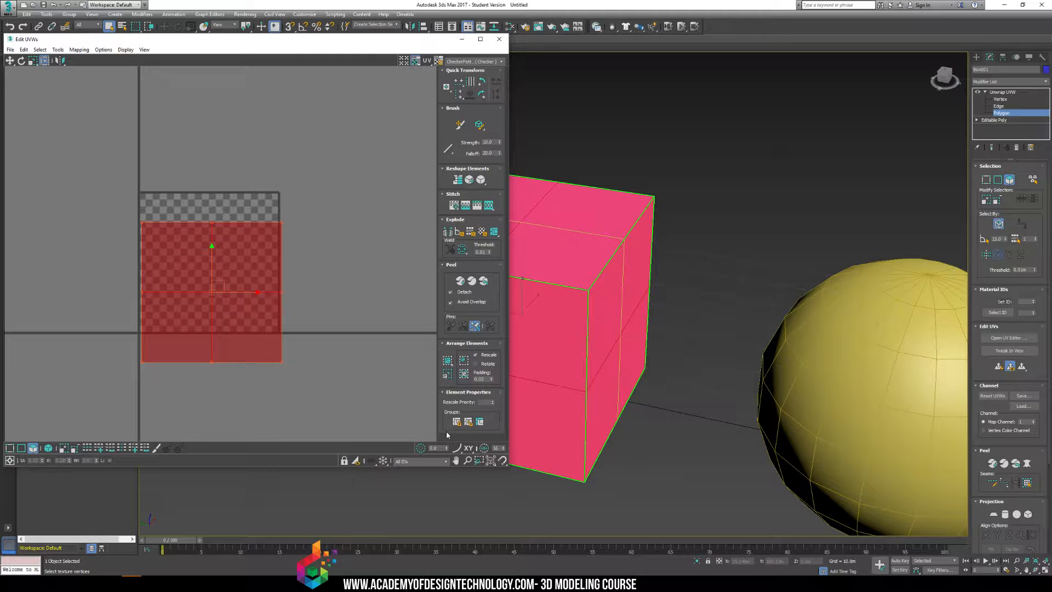
Reposition the Edit UVWs window, move the UV layout up past the checkered tile's upper edge, and clear the selection
left_click(482, 448)
left_click_drag(343, 40, 355, 69)
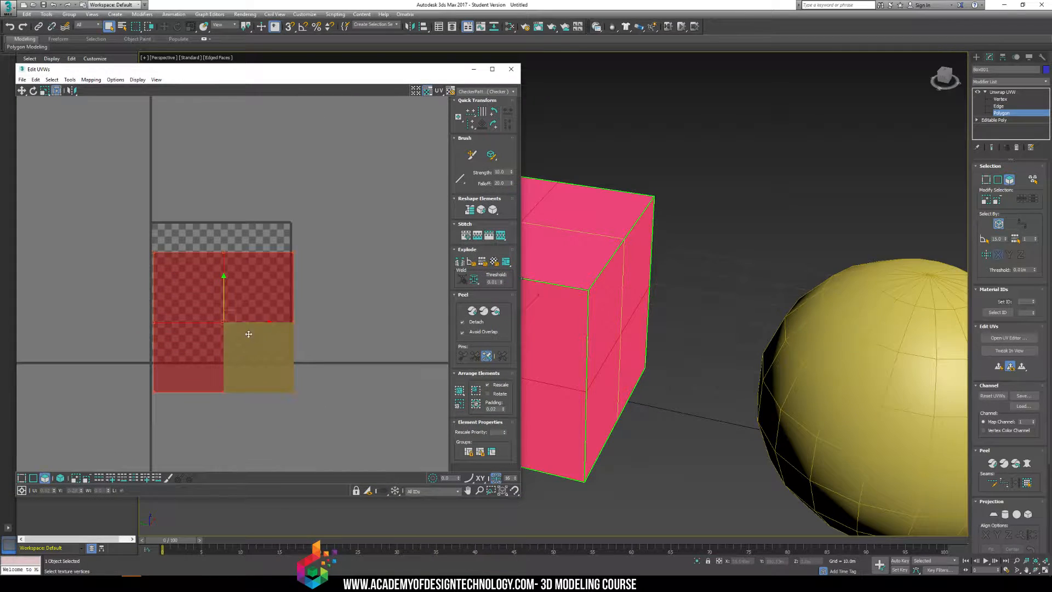
left_click(262, 324, "ctrl")
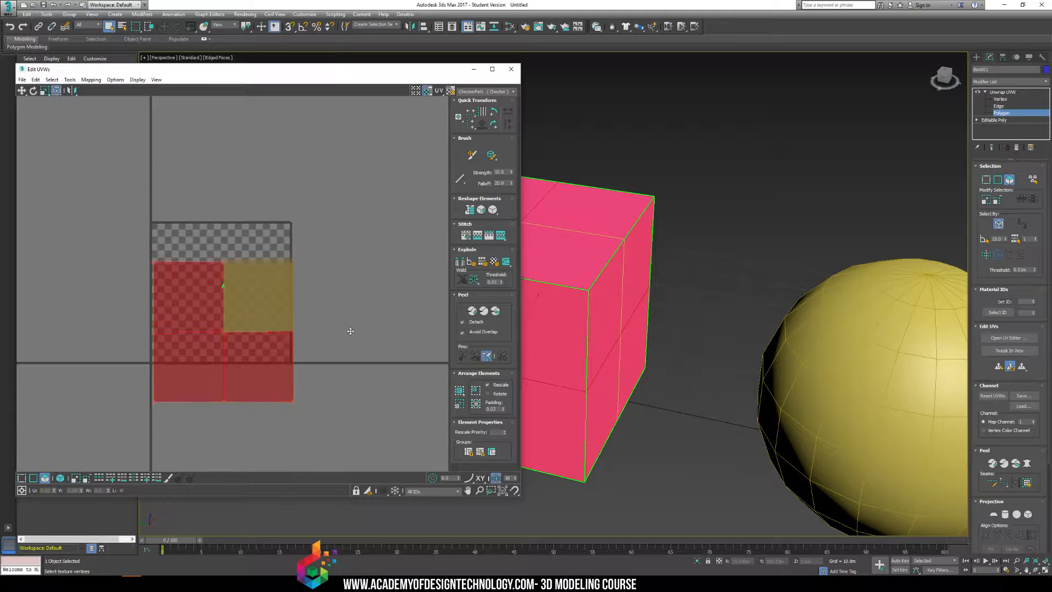
left_click(23, 90)
left_click_drag(240, 340, 252, 267)
left_click(61, 104)
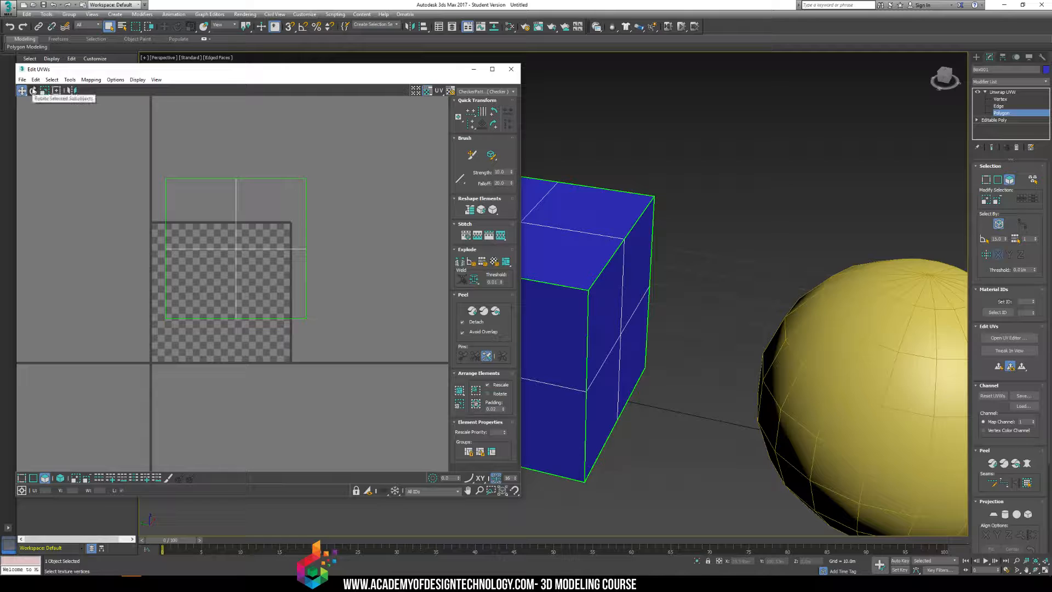
Cycle repeatedly through the Move, Rotate and Scale tools in the UV editor
key("r")
key("w")
key("e")
key("r")
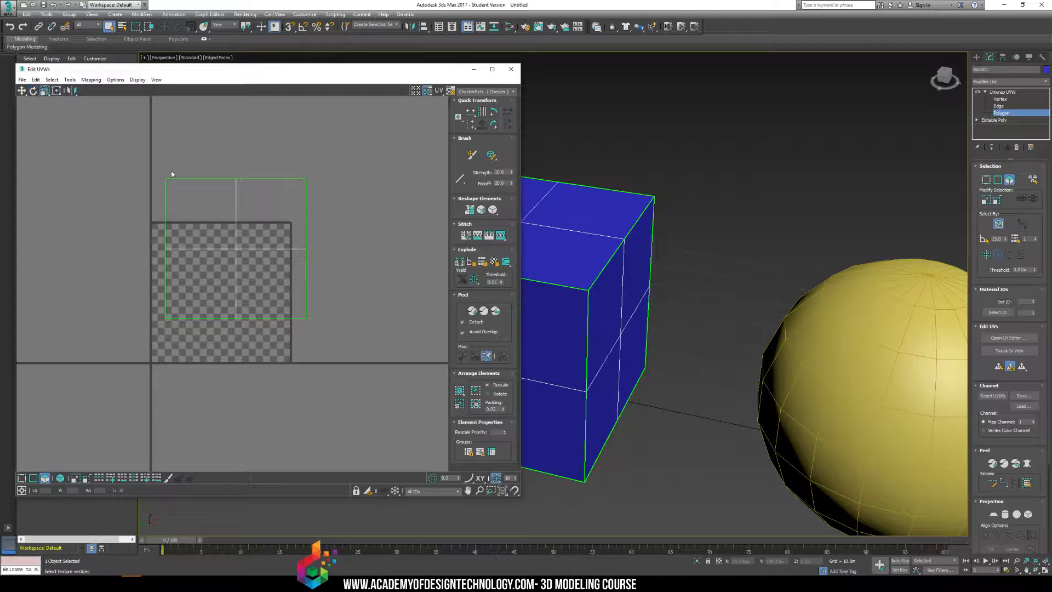
key("w")
key("e")
key("r")
key("w")
Try rotating the whole UV layout with the transform tools and undo the changes
left_click(236, 254)
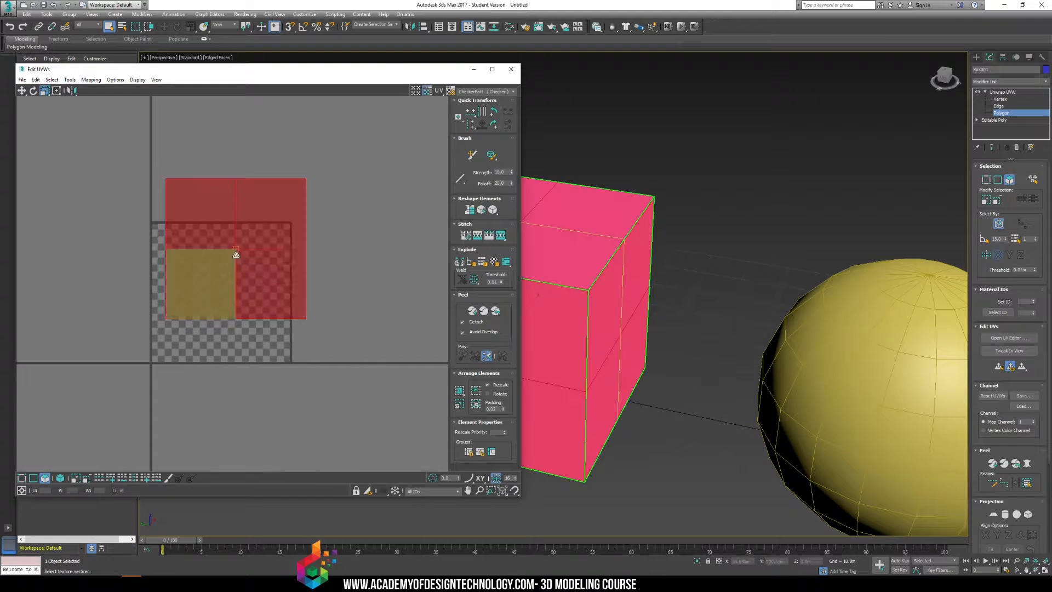
key("e")
left_click_drag(240, 263, 242, 240)
key("w")
left_click_drag(229, 226, 246, 275)
key("r")
key("ctrl+z")
key("ctrl+z")
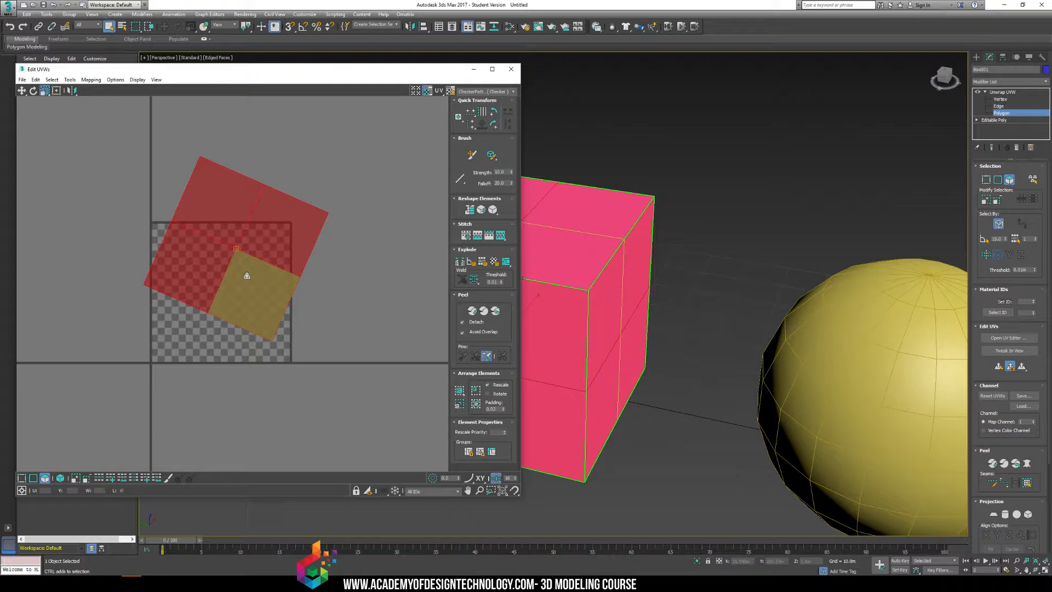
key("ctrl+z")
Reselect the whole UV layout, try another Scale tool variant on it, and undo the changes
left_click(175, 134)
left_click_drag(99, 144, 312, 348)
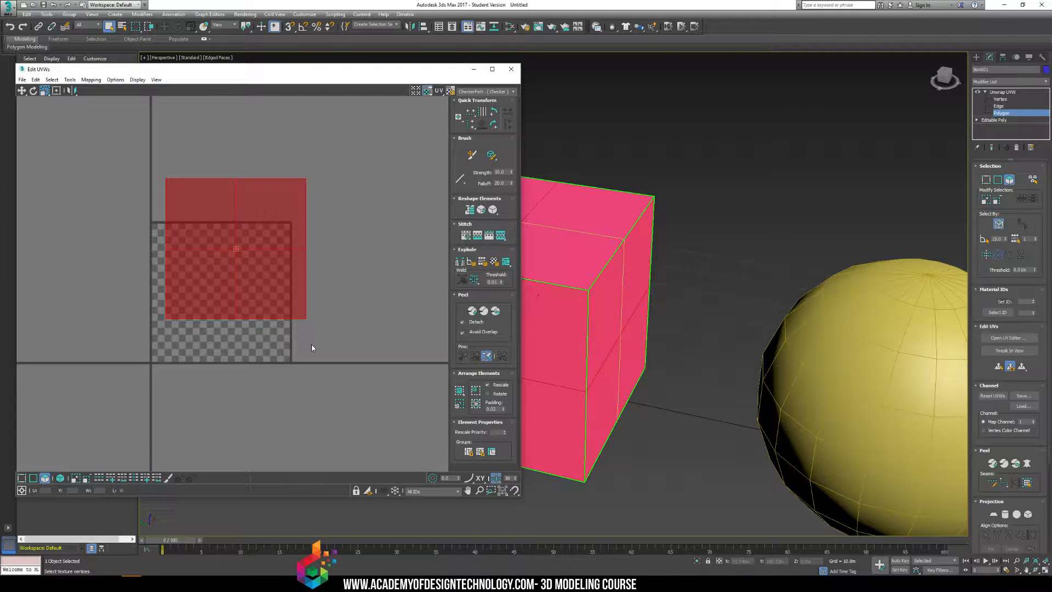
left_click(46, 94)
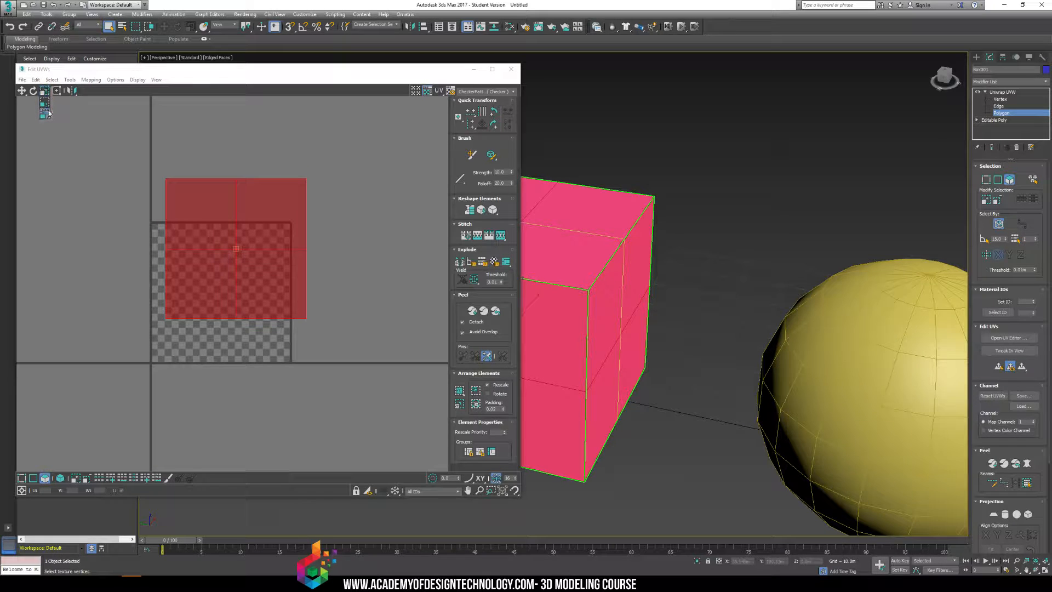
left_click(45, 113)
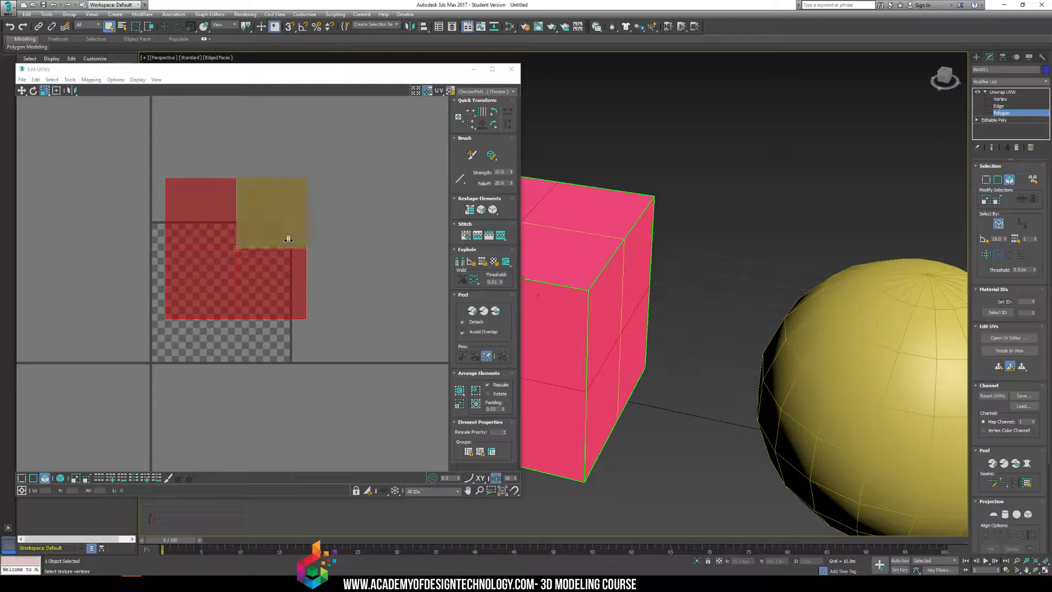
left_click_drag(286, 235, 235, 262)
key("ctrl+z")
left_click(22, 91)
key("ctrl+z")
key("ctrl+z")
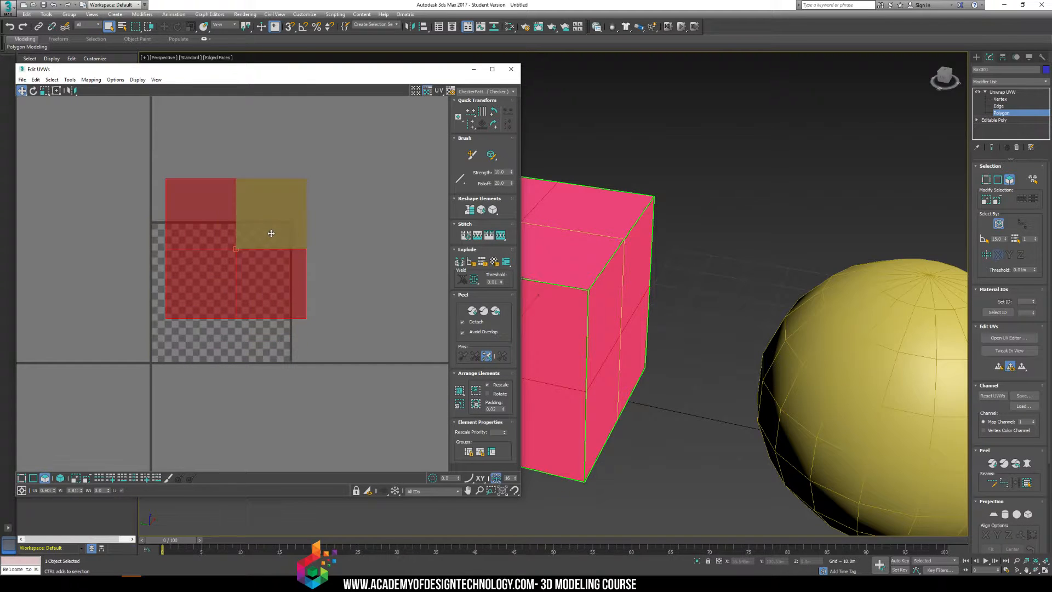
Select the whole UV layout and move it until it roughly covers the checkered tile
left_click_drag(153, 163, 373, 363)
left_click_drag(199, 236, 176, 311)
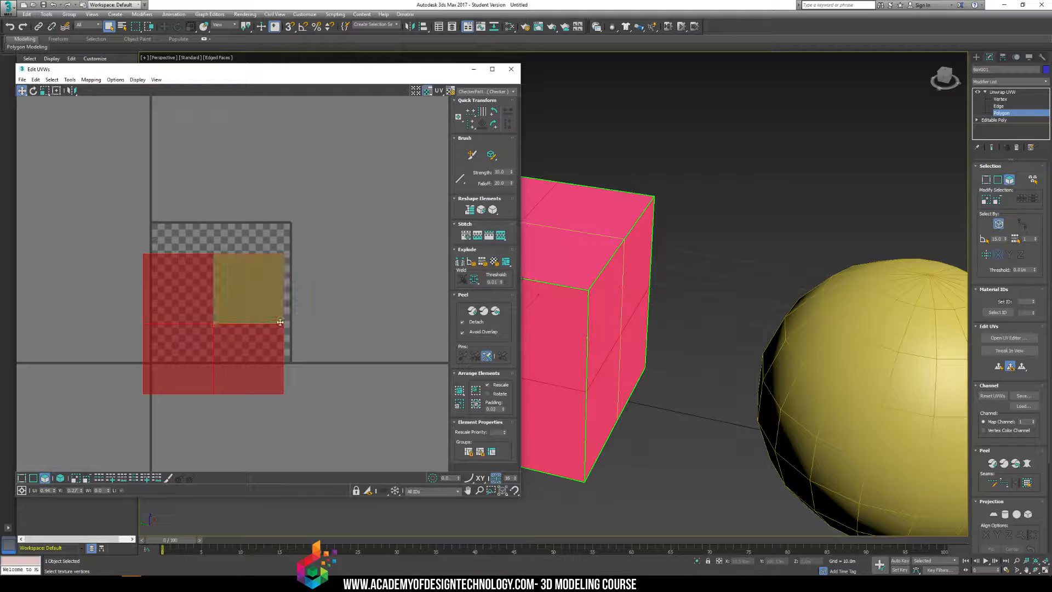
left_click_drag(249, 288, 226, 278)
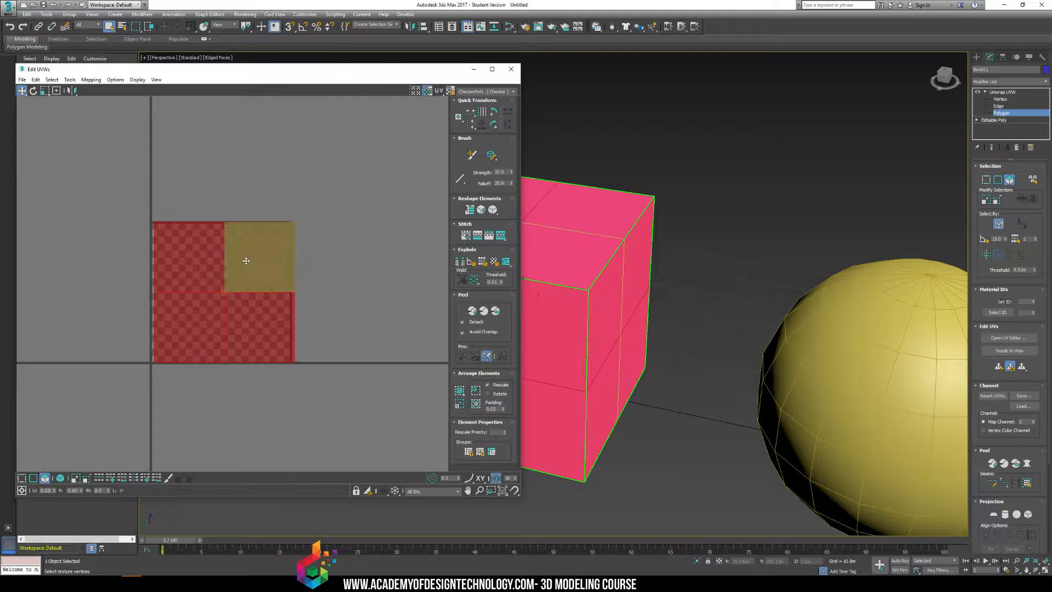
Move the UV layout off the checkered tile to the upper right and back over the tile
middle_click_drag(224, 304, 182, 306)
left_click_drag(181, 304, 363, 231)
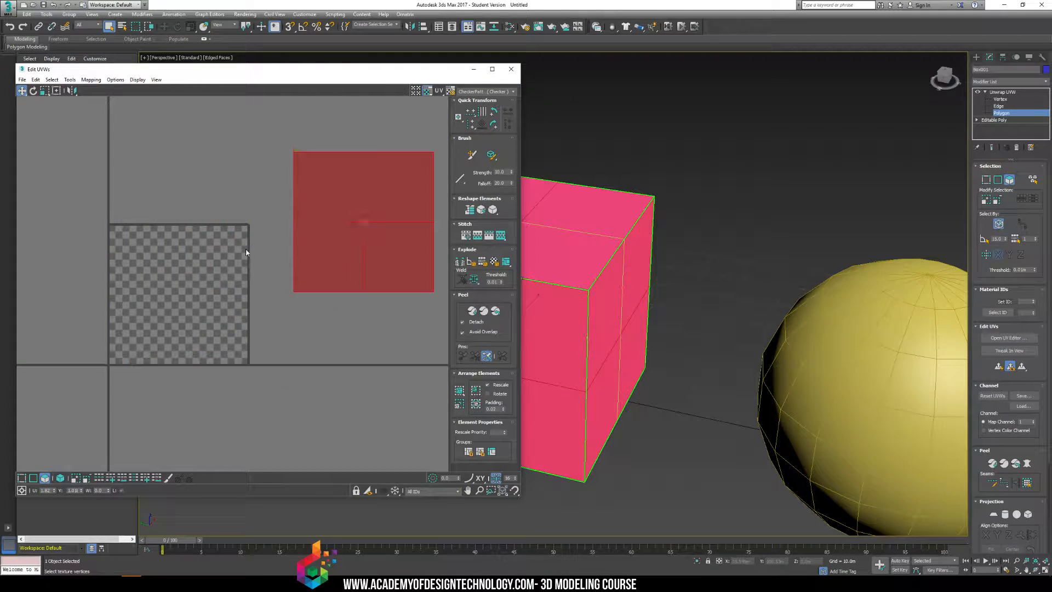
left_click_drag(314, 266, 139, 321)
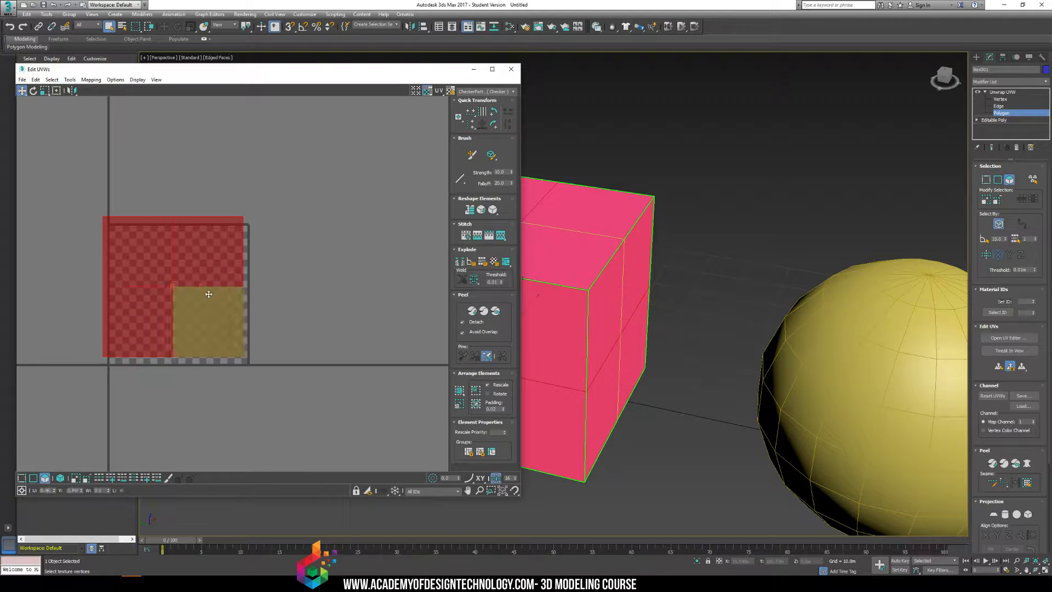
Clear the selection and select the four polygons of one side of the box in the viewport
middle_click_drag(209, 295, 329, 293)
middle_click_drag(669, 311, 824, 324)
middle_click_drag(708, 296, 696, 306)
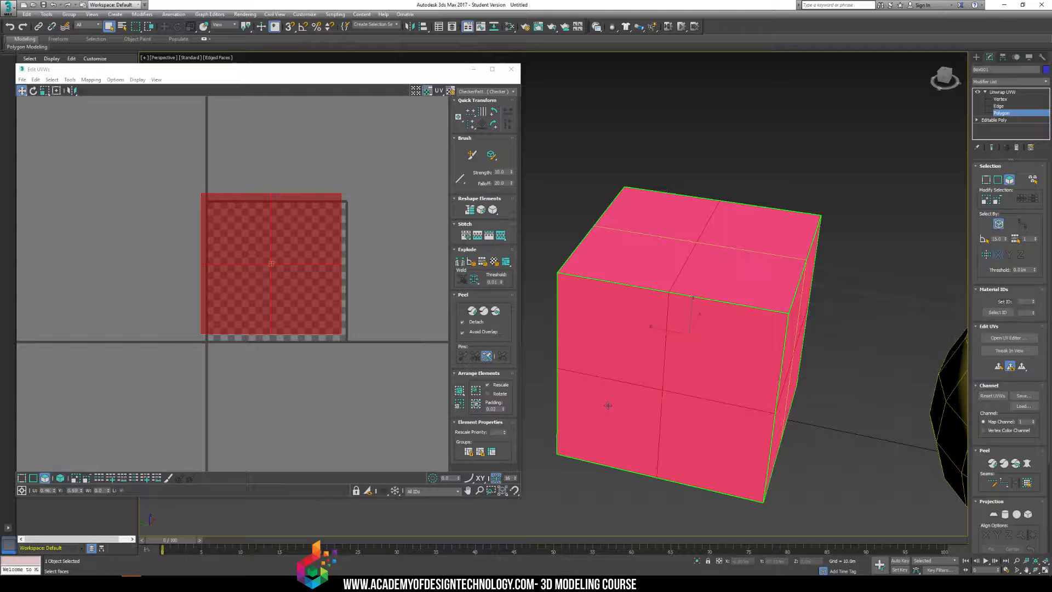
left_click(576, 470)
key("ctrl+a")
left_click(616, 328)
middle_click_drag(721, 346, 688, 338, "alt")
left_click(668, 388, "ctrl")
left_click(662, 465, "ctrl")
left_click(609, 408, "ctrl")
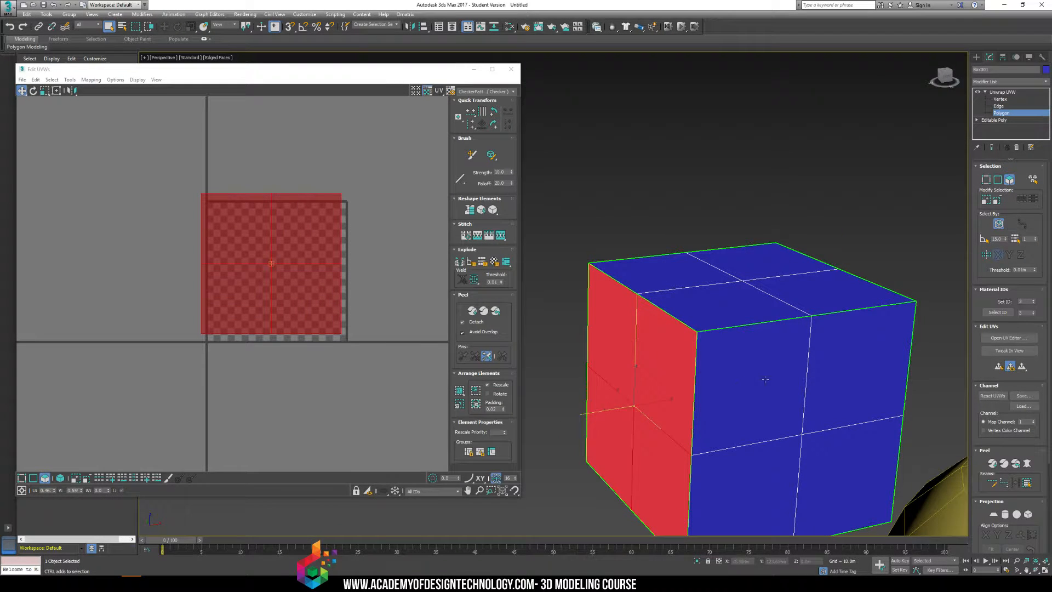
Pick the four polygons of the neighbouring side of the box while holding the multiple-selection mode
left_click(748, 379, "ctrl")
left_click(840, 375, "ctrl")
left_click(836, 458, "ctrl")
left_click(751, 472, "ctrl")
Select only the four polygons of the box side facing away from the sphere to compare its UVs
middle_click_drag(610, 253, 713, 291, "alt")
left_click(647, 327)
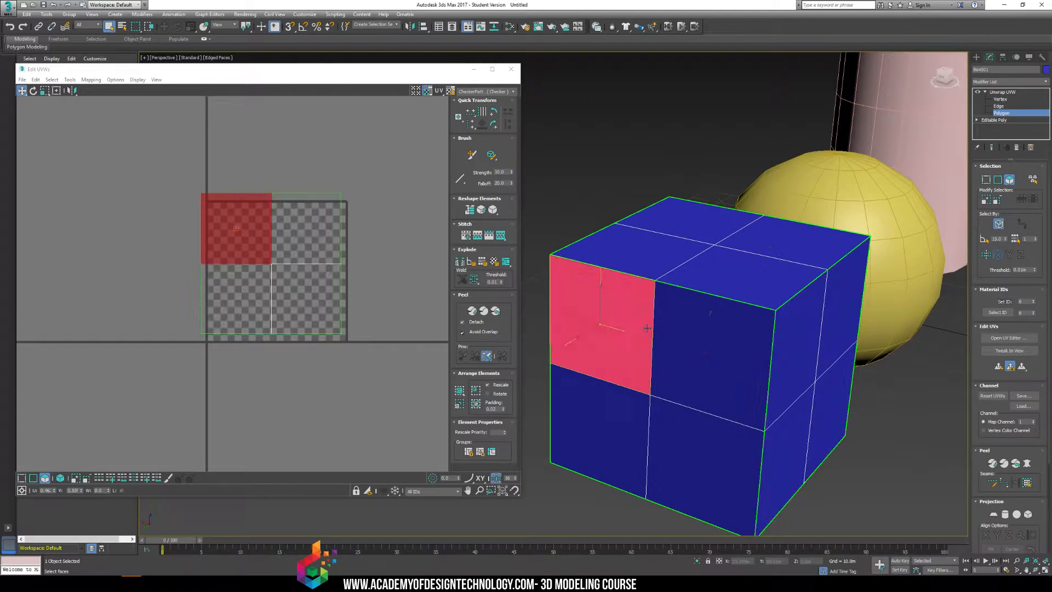
left_click(717, 342, "ctrl")
left_click(704, 444, "ctrl")
left_click(590, 432, "ctrl")
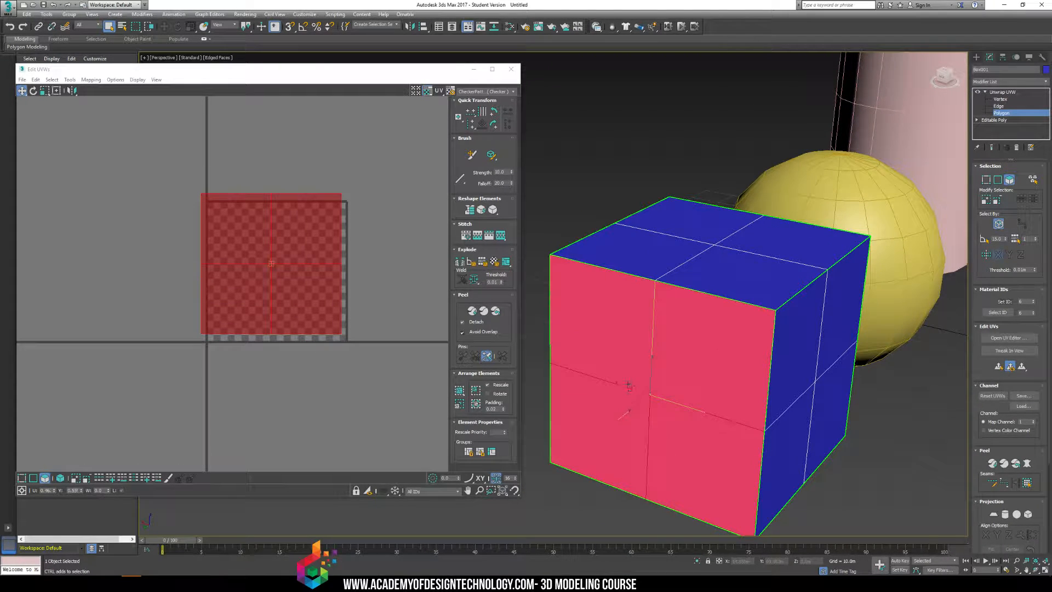
Select the four polygons of another box side, around the corner, to compare their place in the UV layout
middle_click_drag(629, 386, 675, 267, "alt")
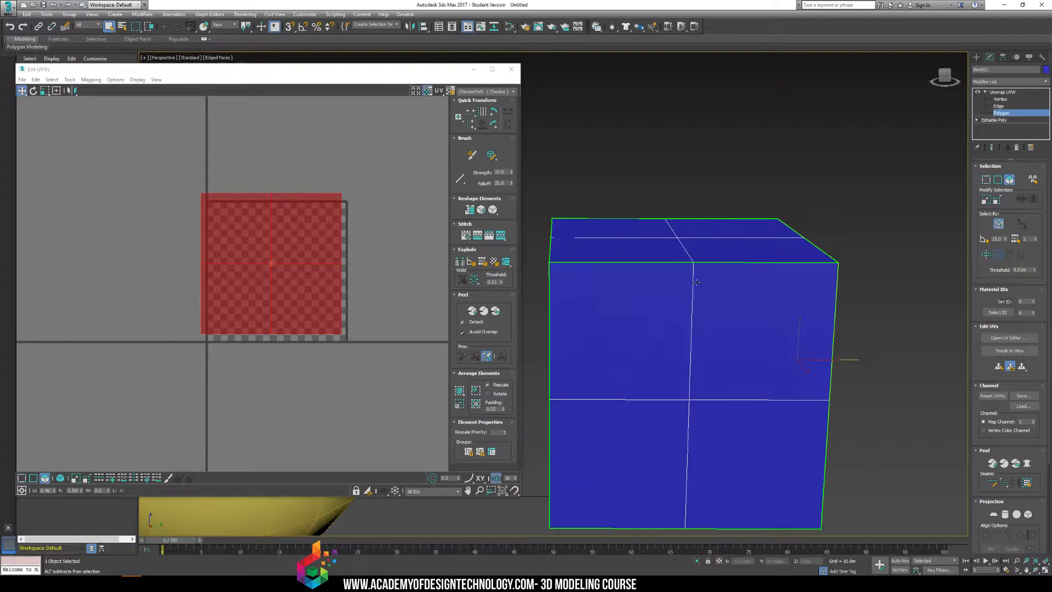
left_click(630, 307)
left_click(767, 329, "ctrl")
left_click(756, 465, "ctrl")
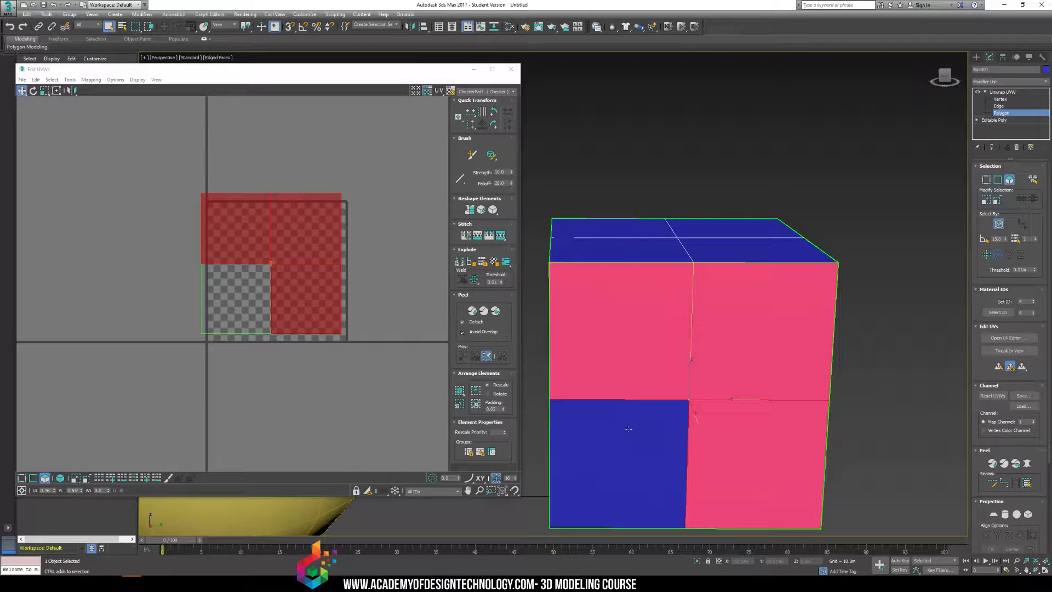
left_click(628, 429, "ctrl")
Clear the selection, pick single polygons of that side one after another, and deselect them again
middle_click_drag(374, 187, 294, 187)
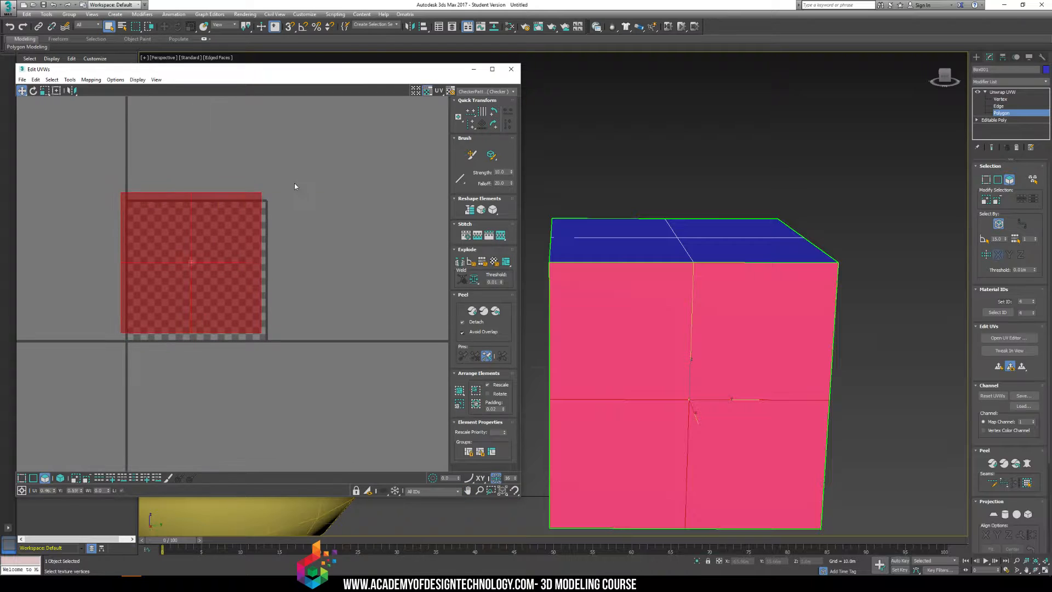
left_click(295, 186)
left_click(666, 319)
left_click(772, 343)
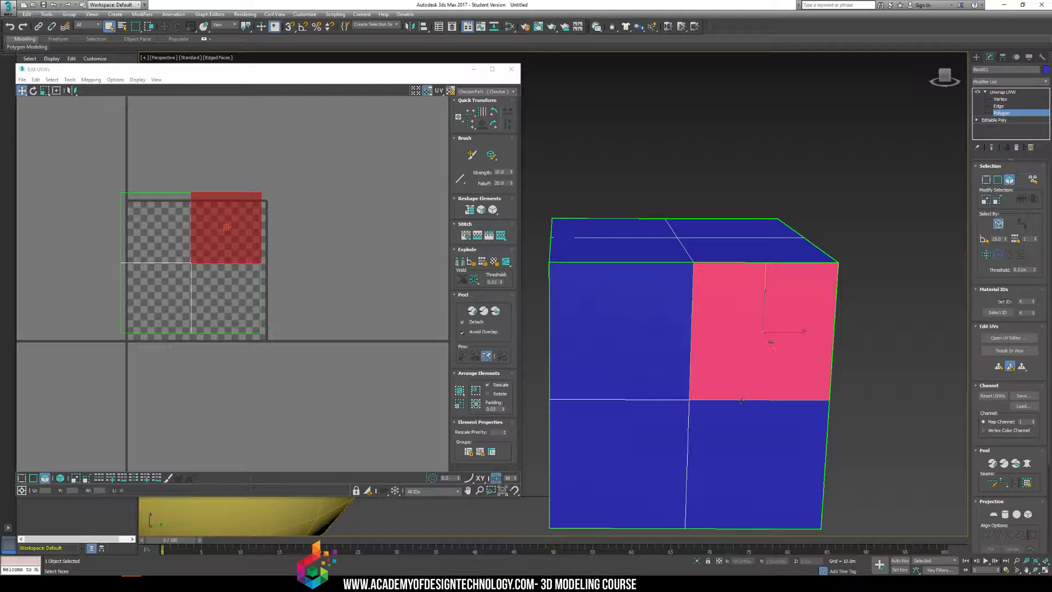
left_click(619, 462)
left_click(294, 237)
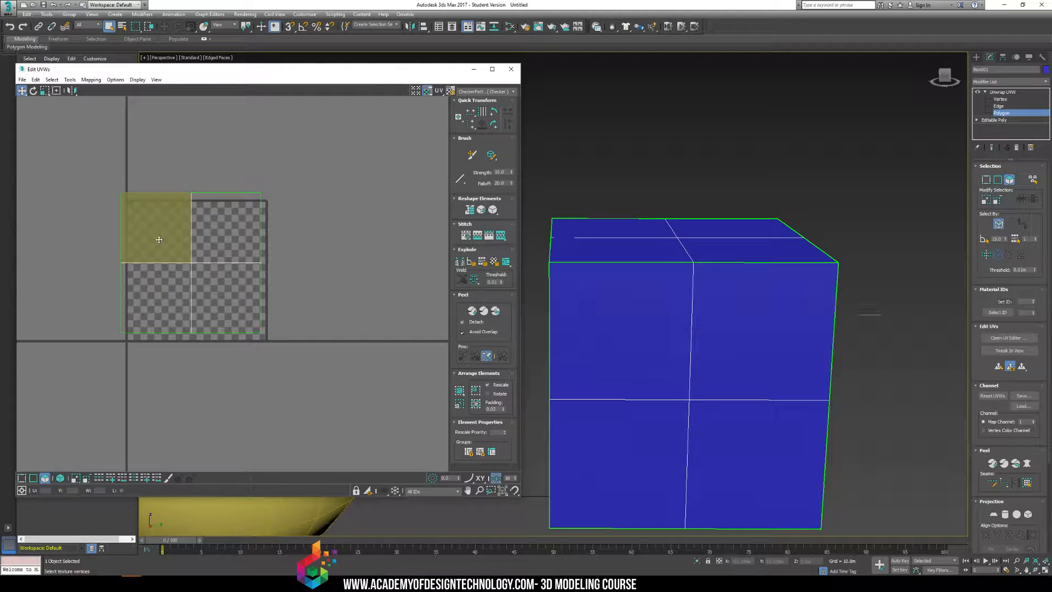
Select the whole UV layout, move it slightly upward, and clear the selection
left_click(159, 239)
key("ctrl+a")
left_click_drag(190, 267, 187, 242)
left_click(305, 246)
Try pulling individual polygons out of the UV layout one after another and undo these moves
left_click_drag(157, 200, 91, 377)
left_click_drag(211, 281, 400, 330)
left_click(133, 262)
left_click_drag(133, 262, 86, 355)
key("ctrl+z")
key("ctrl+z")
key("ctrl+z")
key("ctrl+z")
key("ctrl+z")
key("ctrl+z")
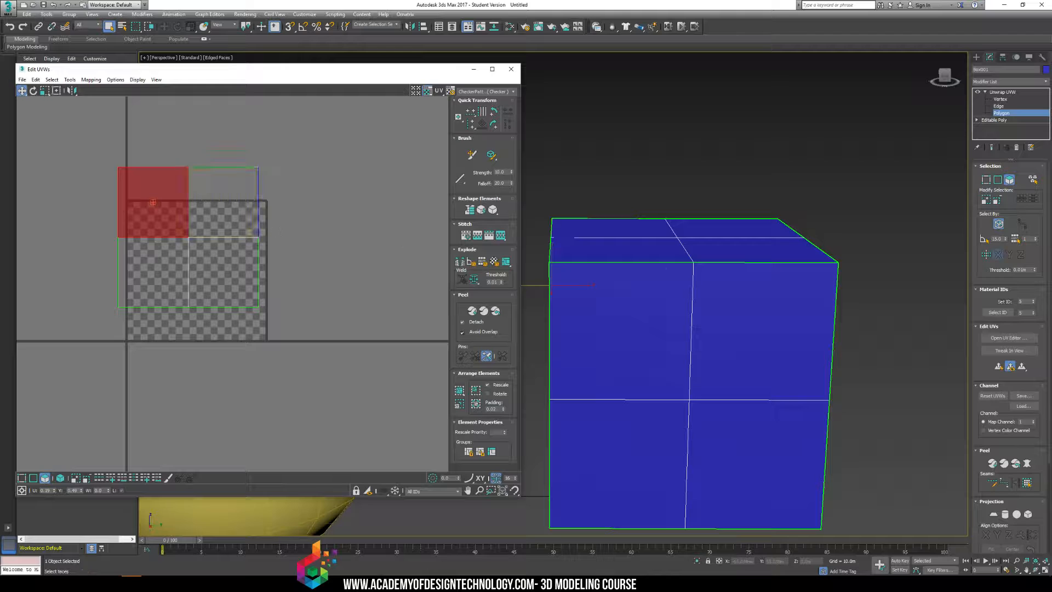
Bring the Projection options into view and pick the polygons of the box's front side one at a time
middle_click_drag(706, 235, 732, 346, "alt")
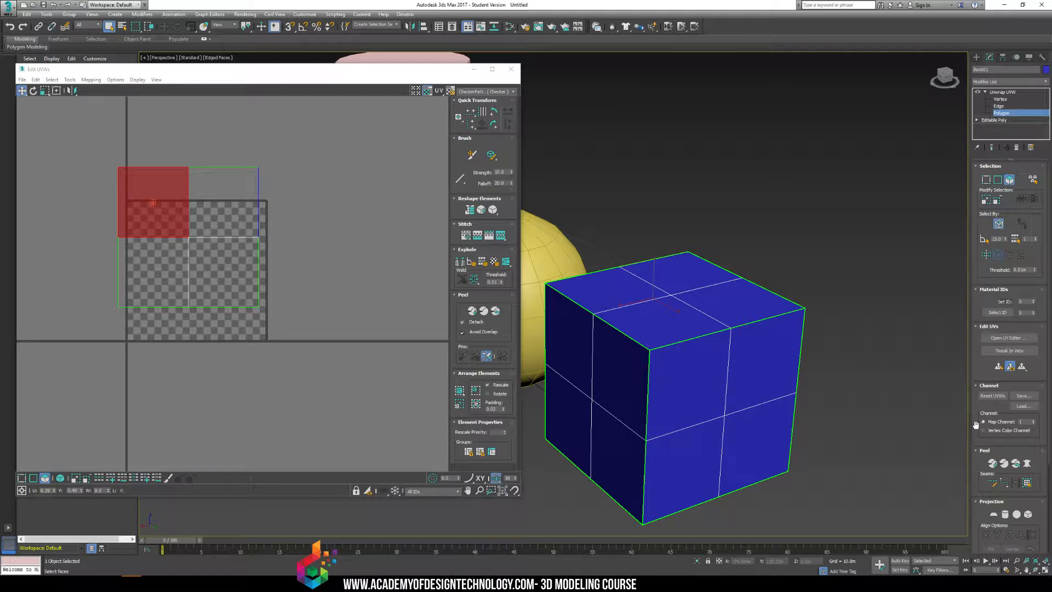
left_click_drag(976, 425, 974, 322)
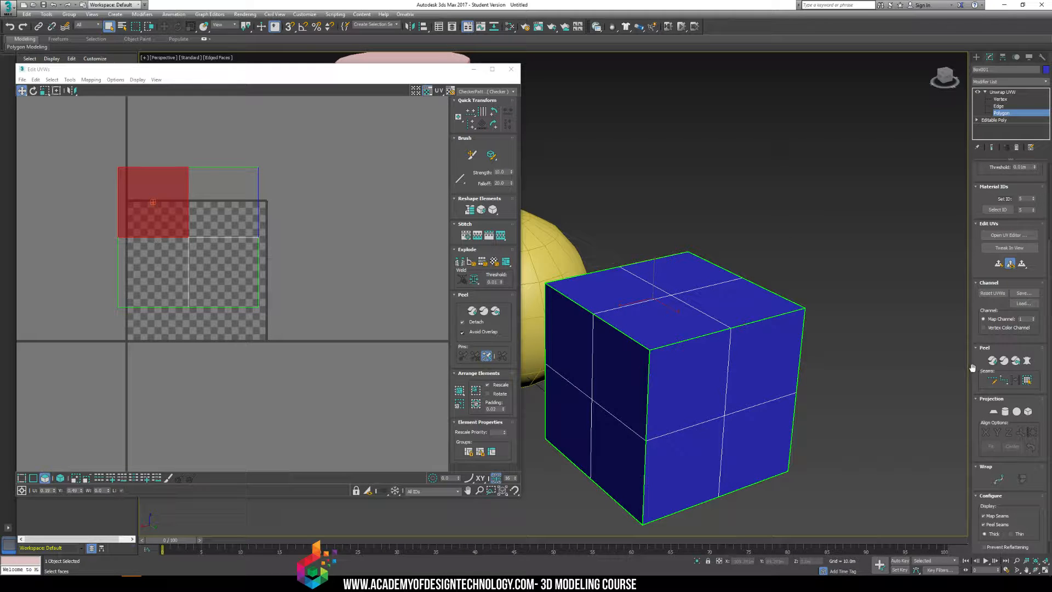
scroll(981, 320, "down", 1)
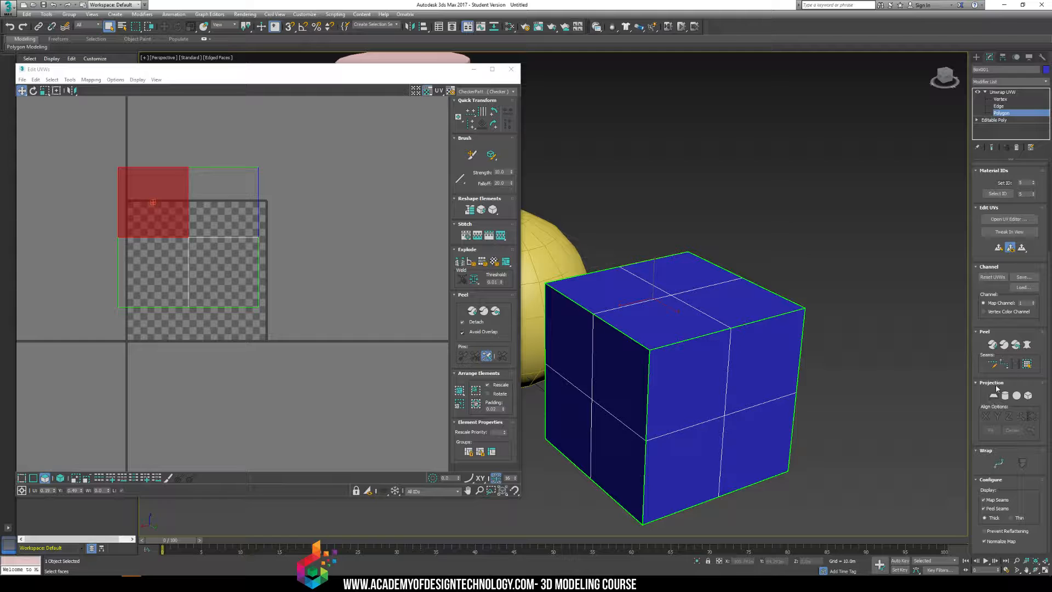
left_click(687, 376)
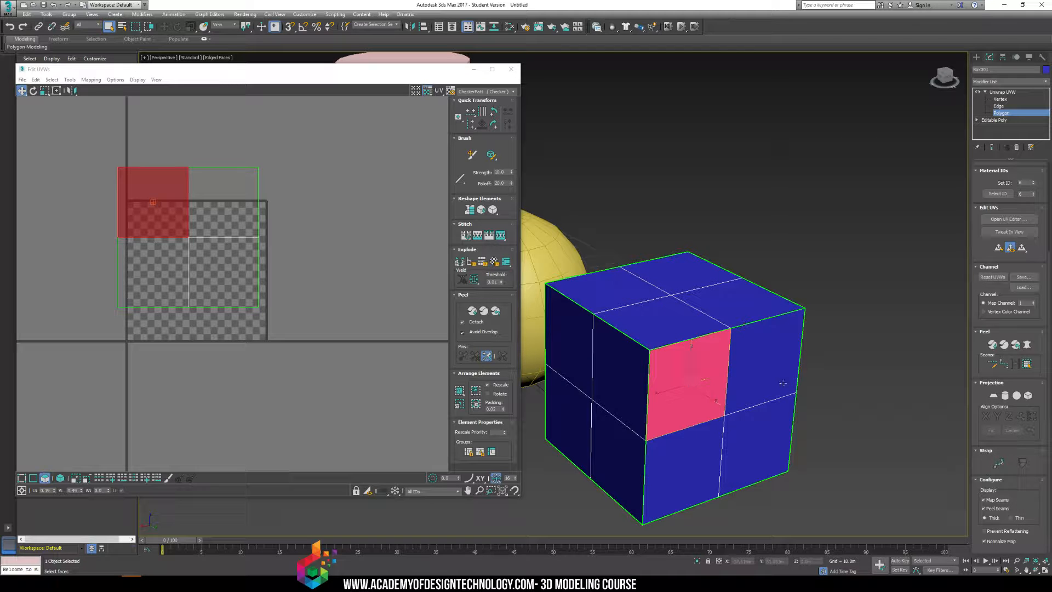
left_click(766, 376)
left_click(757, 438)
left_click(682, 457)
Select all four polygons of the box's front side together
left_click(691, 383)
left_click(761, 361, "ctrl")
left_click(757, 438, "ctrl")
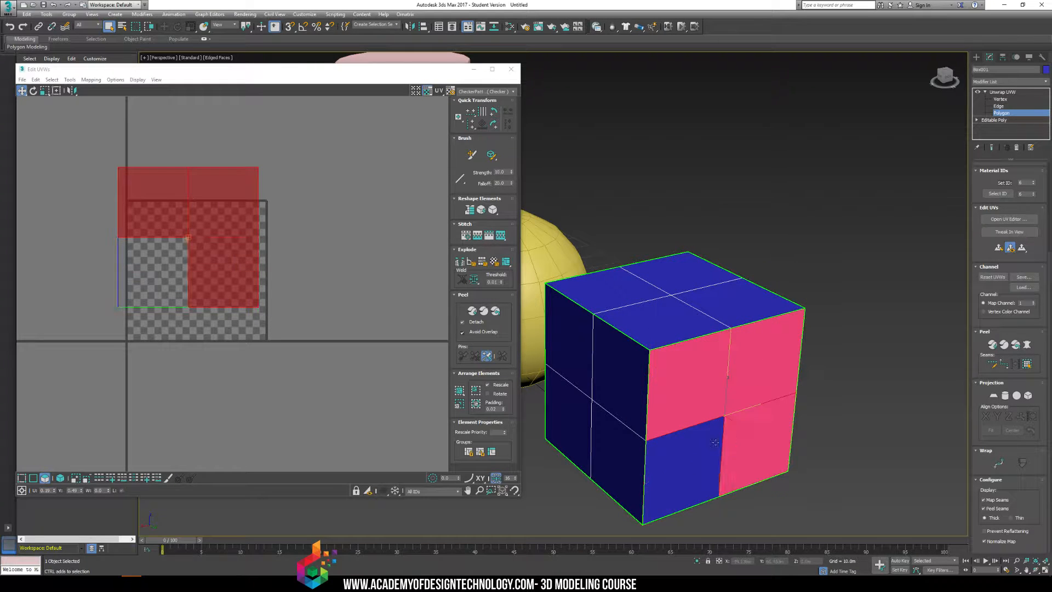
left_click(682, 460, "ctrl")
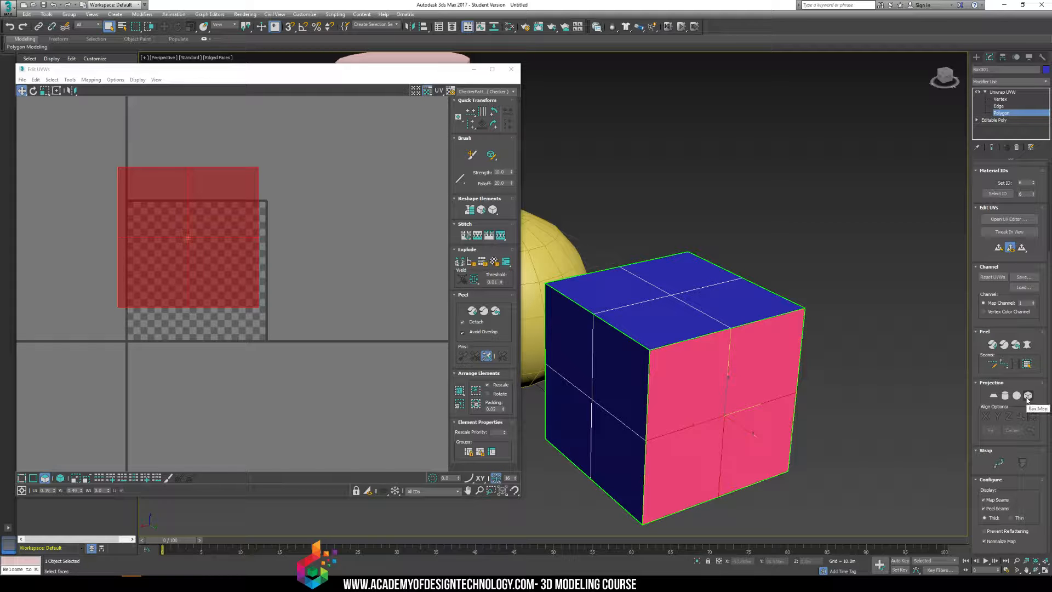
middle_click_drag(811, 366, 716, 357, "alt")
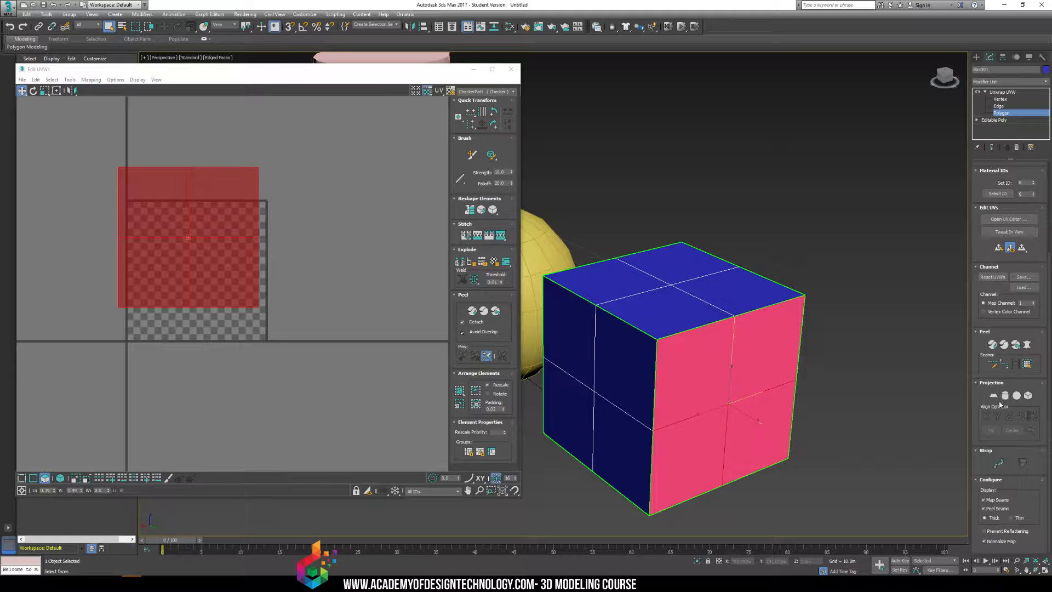
Clear the polygon selection in the UV editor
left_click(203, 245)
left_click(156, 206)
left_click(202, 245)
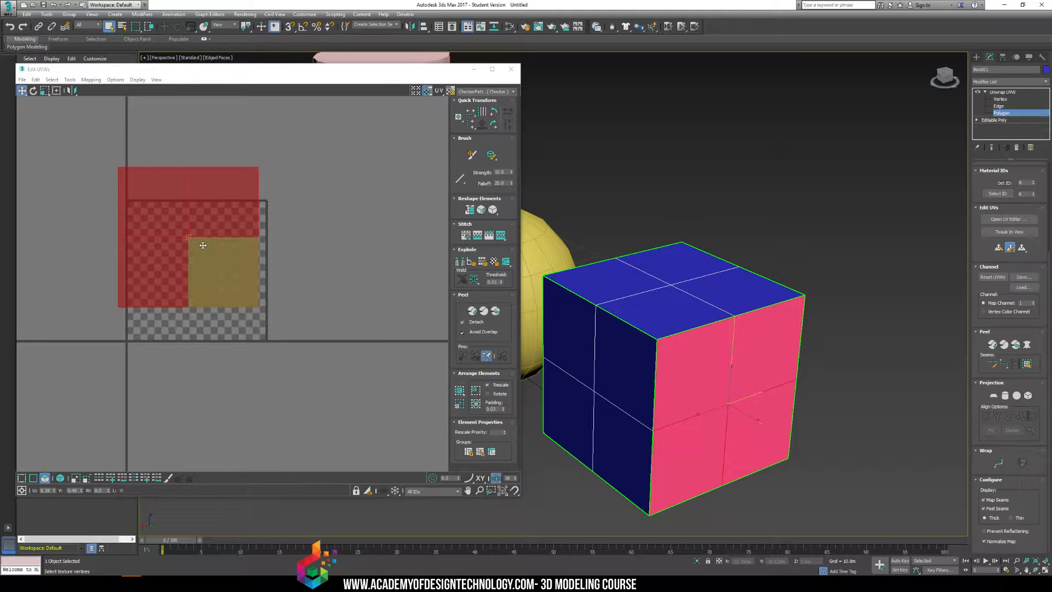
left_click(341, 319)
middle_click_drag(305, 347, 328, 352)
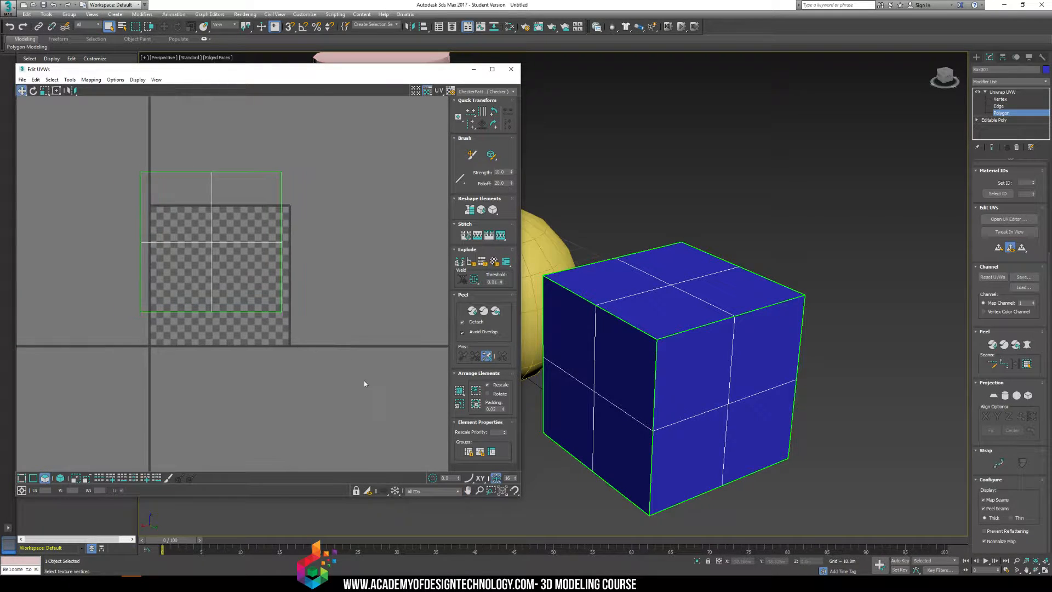
Region-select the whole UV layout, move it off the checkered tile to the upper right, and clear the selection
left_click_drag(364, 380, 8, 122)
left_click_drag(94, 137, 321, 324)
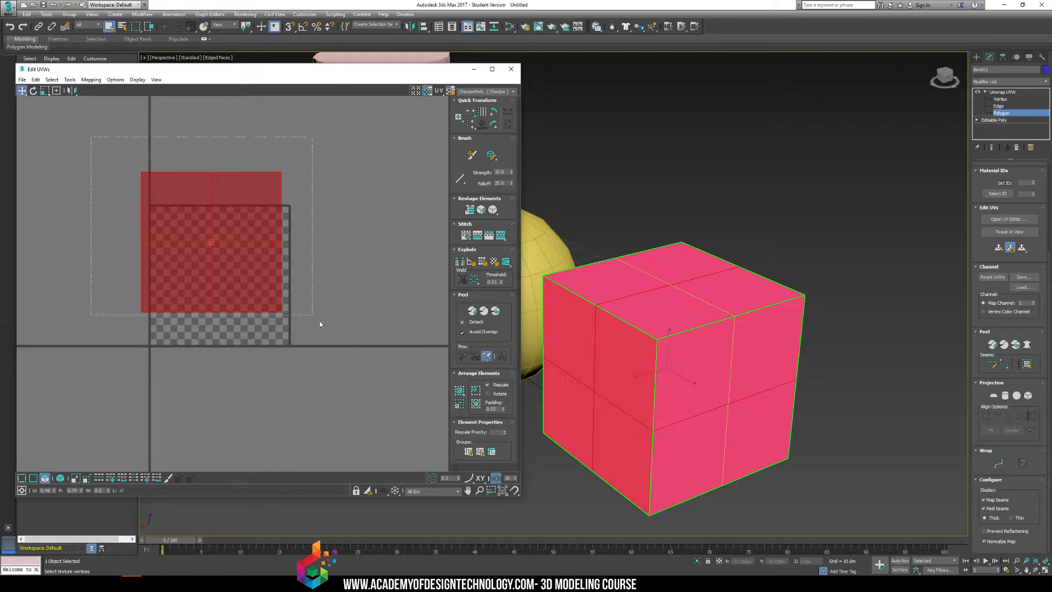
left_click_drag(70, 104, 363, 373)
middle_click_drag(250, 287, 198, 337)
left_click_drag(114, 299, 305, 222)
left_click(180, 315)
middle_click_drag(176, 317, 228, 312)
scroll(228, 312, "down", 5)
middle_click_drag(343, 322, 341, 323)
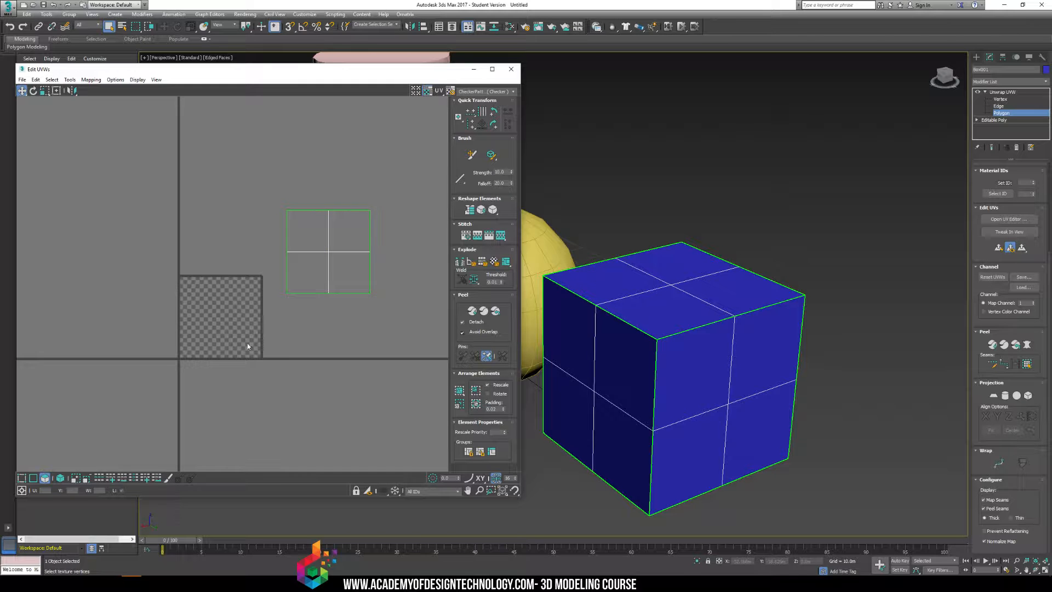
Select the four polygons of the box's right-facing side and start a planar projection on them
middle_click_drag(233, 335, 223, 308)
scroll(222, 309, "up", 3)
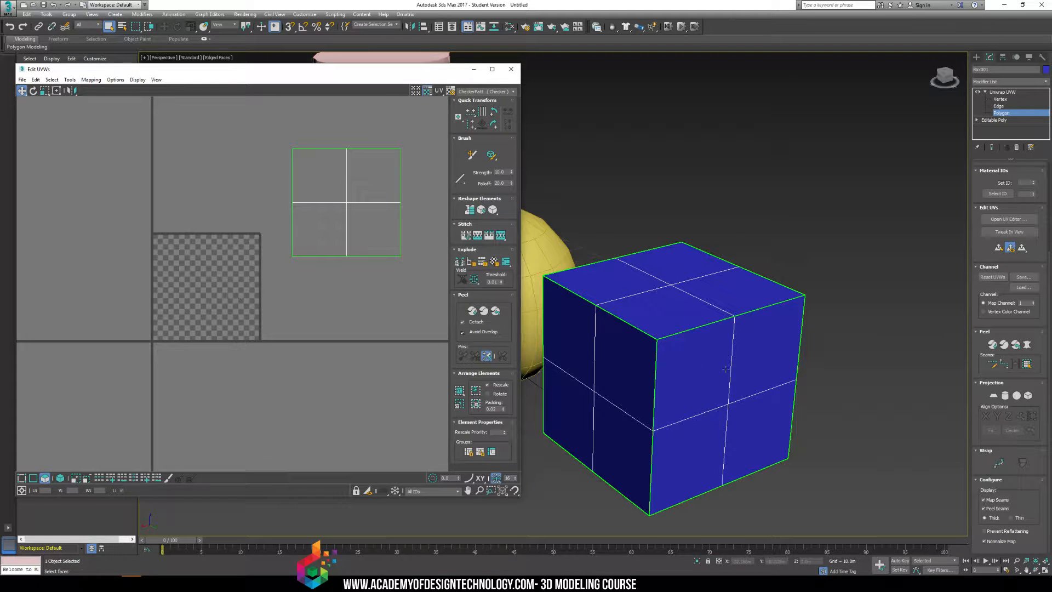
left_click(696, 340, "ctrl")
left_click(767, 313, "ctrl")
left_click(761, 384, "ctrl")
left_click(704, 404, "ctrl")
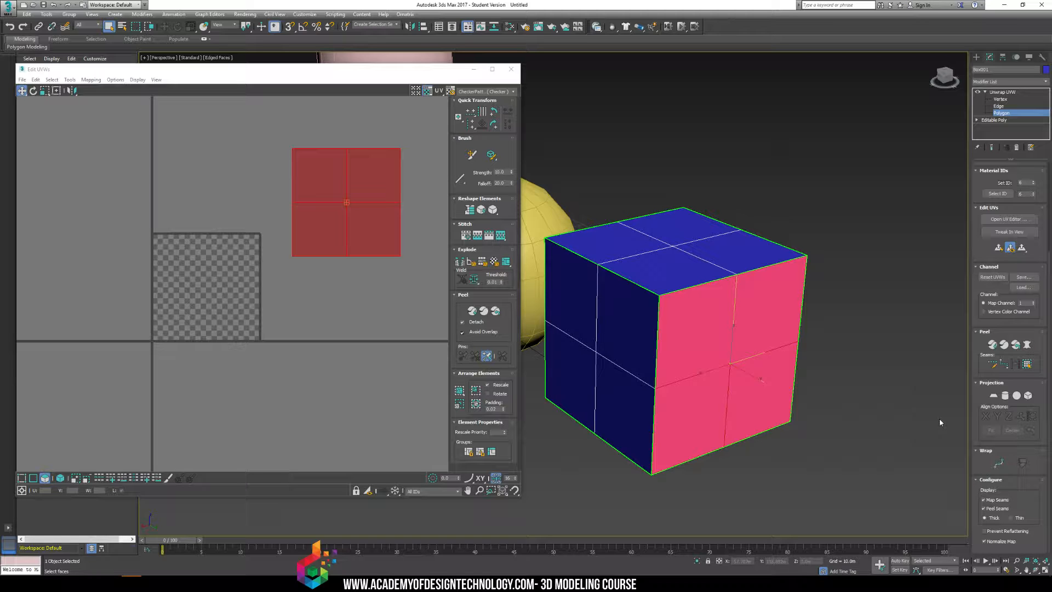
left_click(994, 396)
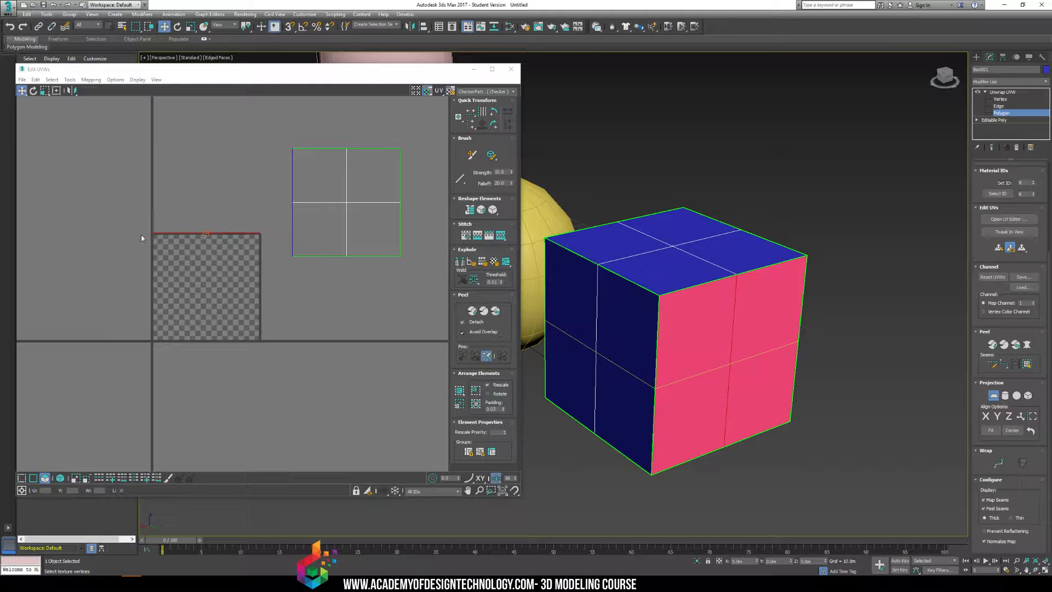
Compare the X, Y and Z alignments for the selected side's planar projection and settle on Y
middle_click_drag(665, 307, 785, 382, "alt")
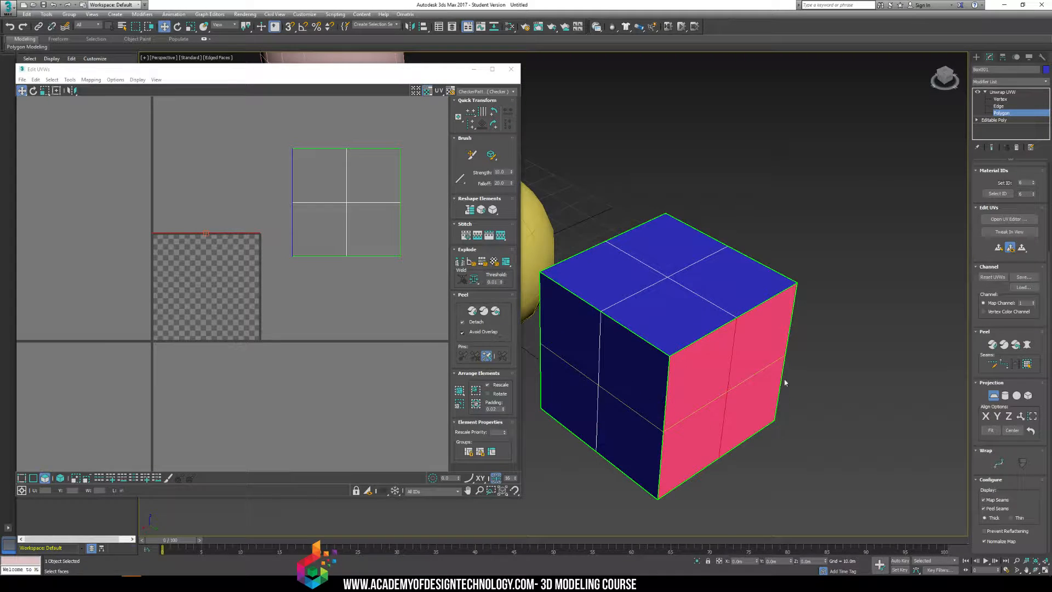
left_click(992, 401)
left_click(986, 417)
left_click(987, 420)
left_click(998, 419)
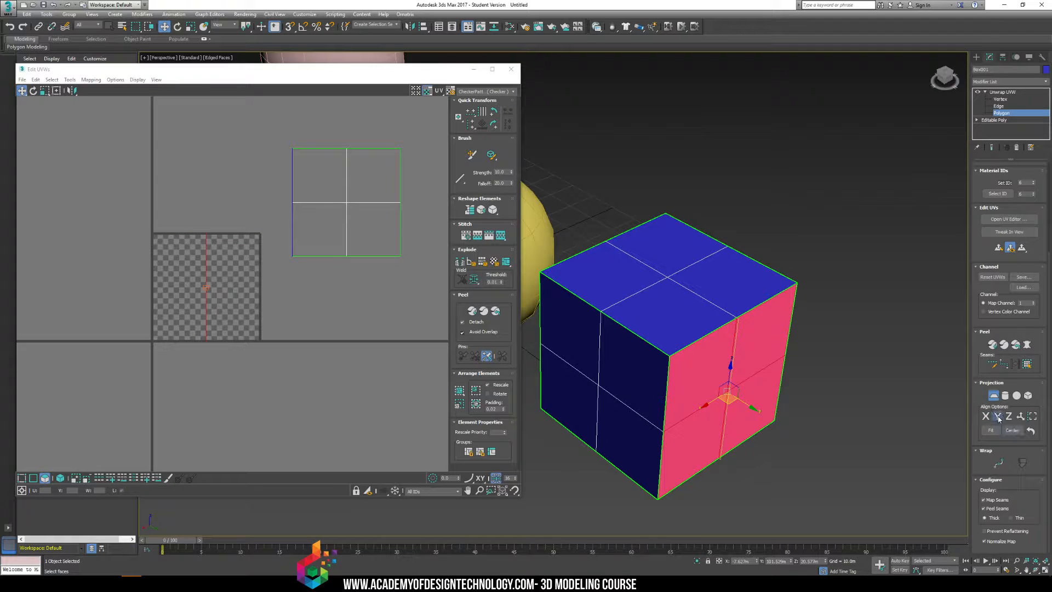
left_click(1008, 417)
left_click(998, 418)
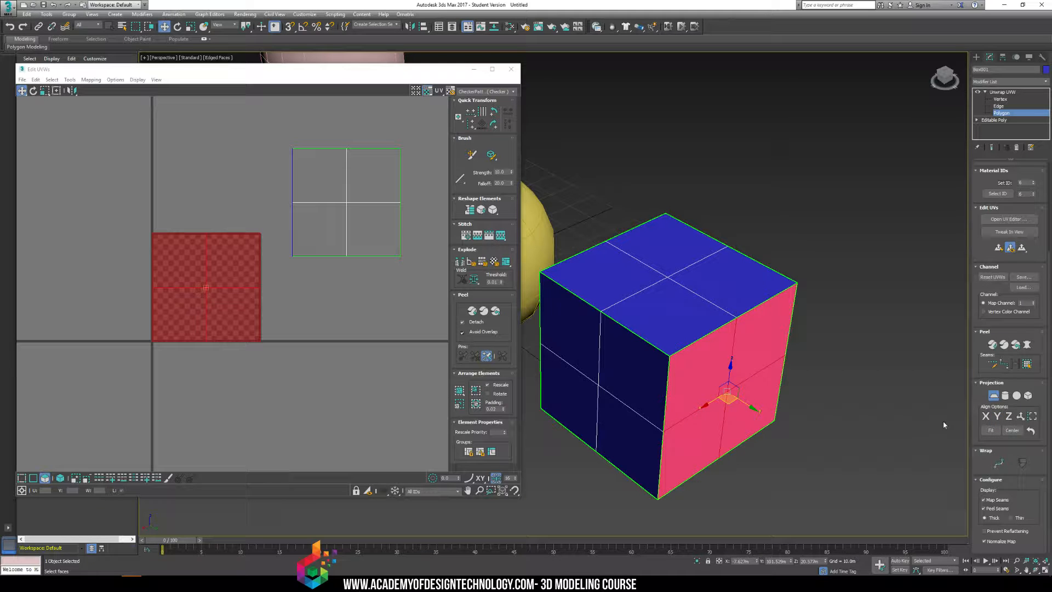
left_click(985, 417)
left_click(997, 417)
Examine the projected side on the checkered tile and exit the planar projection mode
middle_click_drag(212, 288, 216, 280)
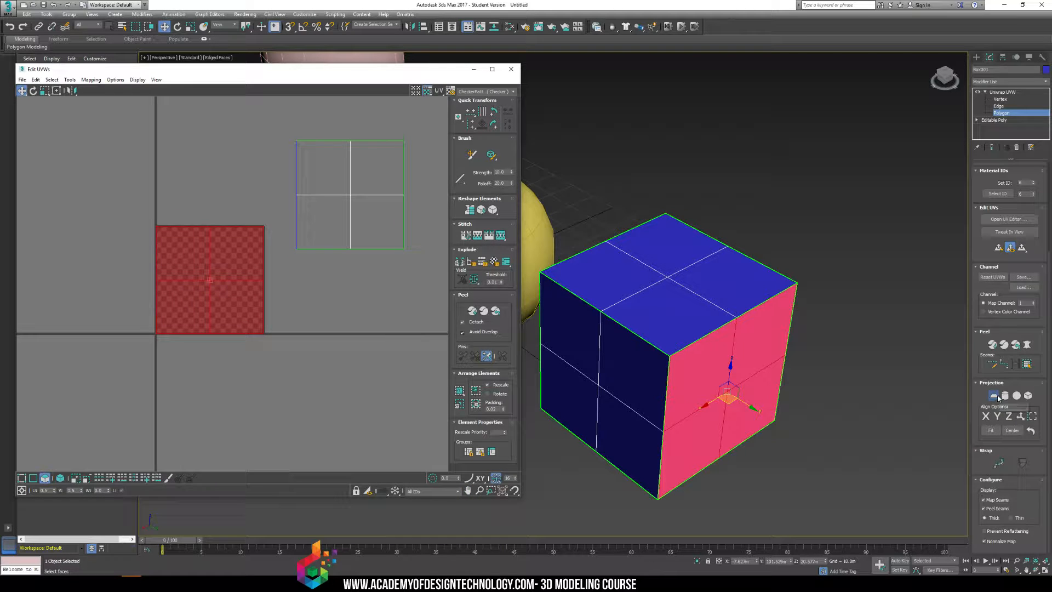
middle_click_drag(213, 276, 216, 285)
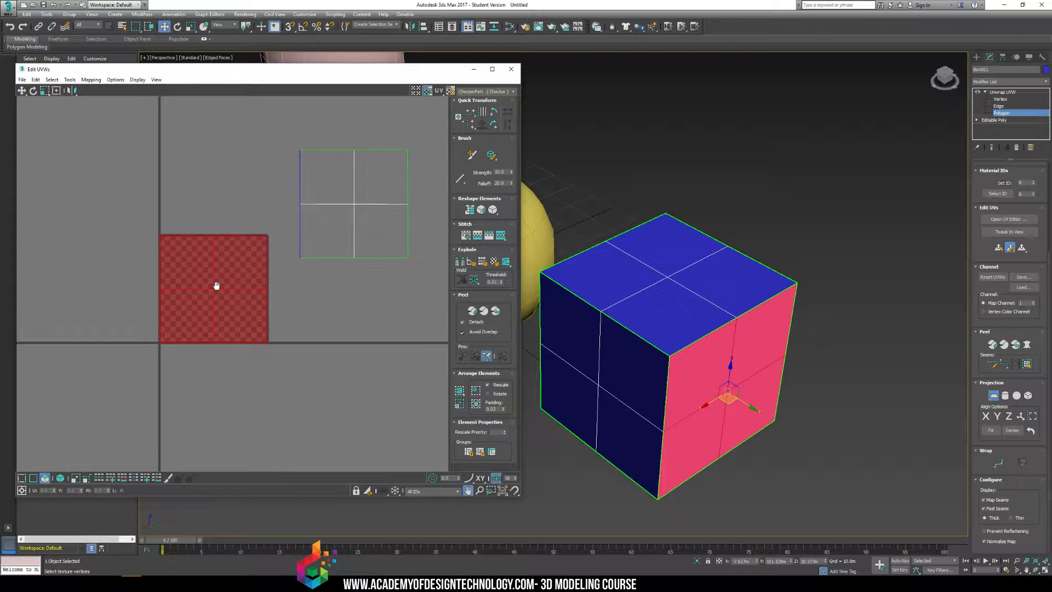
scroll(200, 290, "up", 2)
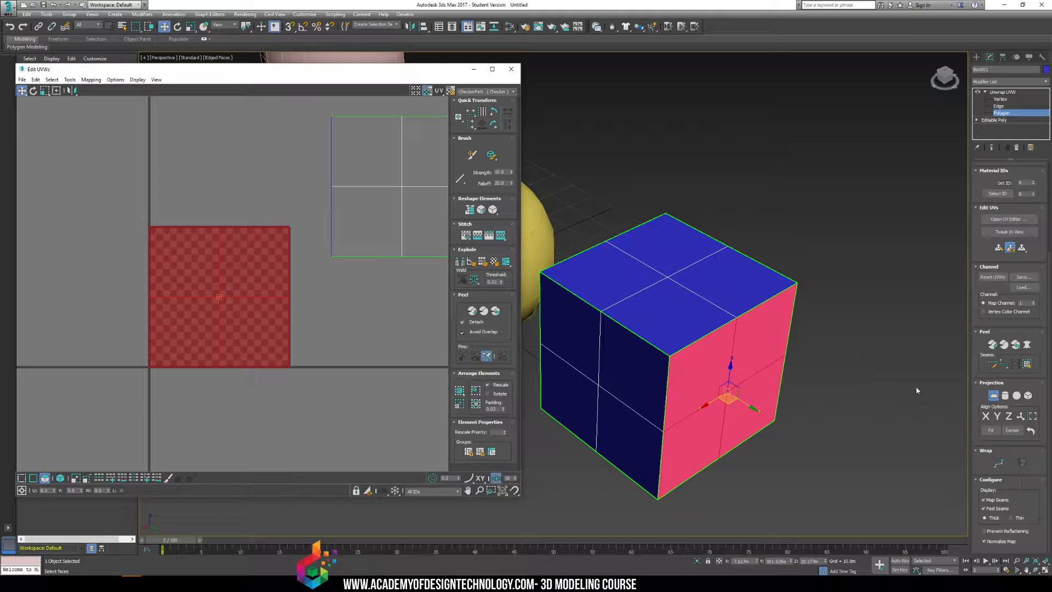
left_click(994, 396)
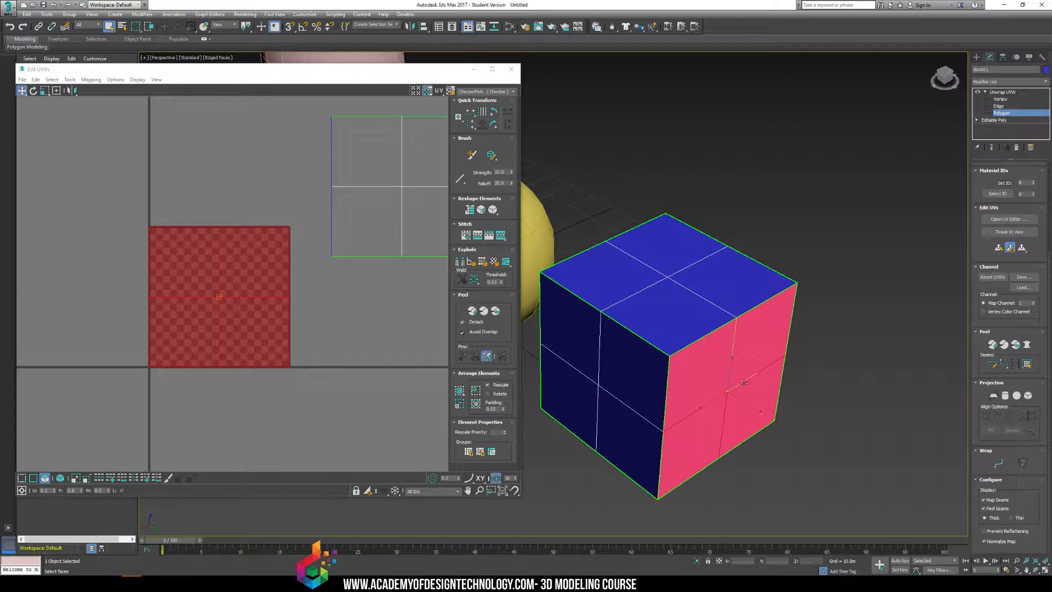
Pick the projected side's four polygons one at a time in the UV editor to match them with the box
left_click(389, 362)
left_click(164, 277)
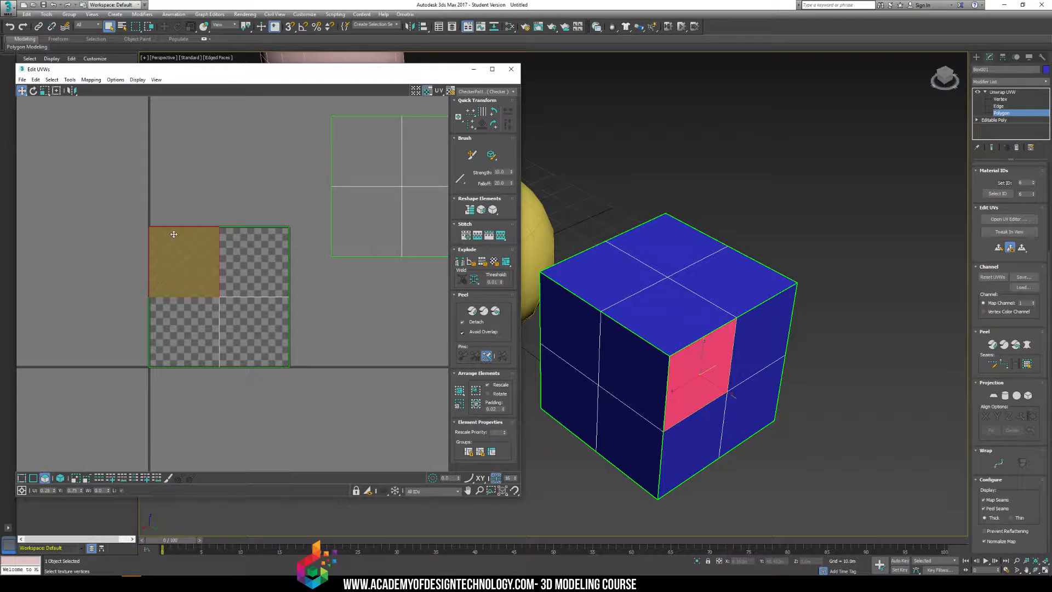
left_click(256, 264)
left_click(261, 345)
left_click(188, 333)
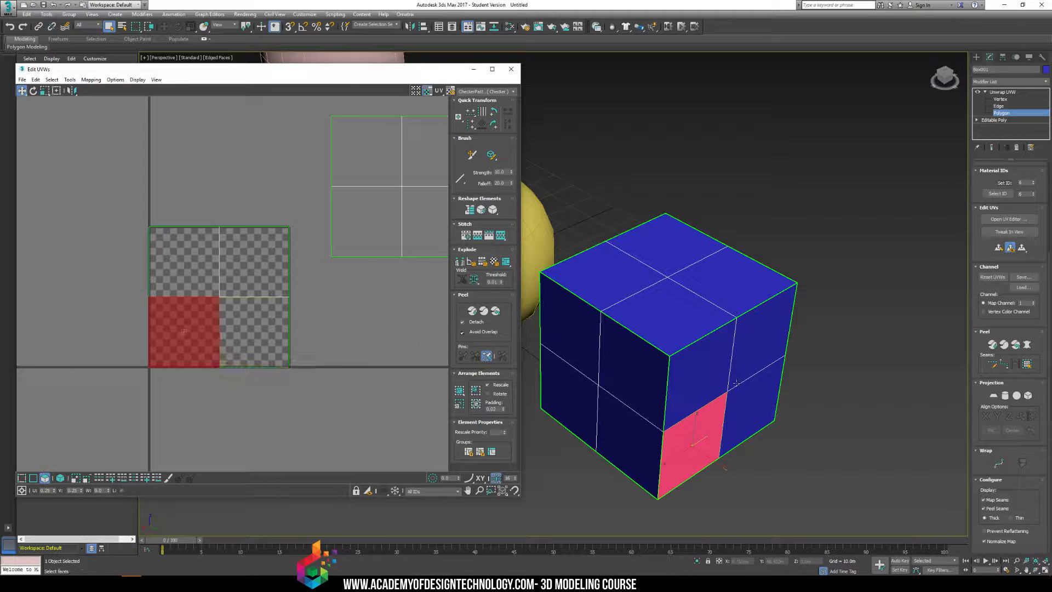
Pick single polygons on the box's left and top sides to check which UVs still overlap
left_click(587, 343)
left_click(633, 364)
left_click(570, 408)
left_click(570, 326)
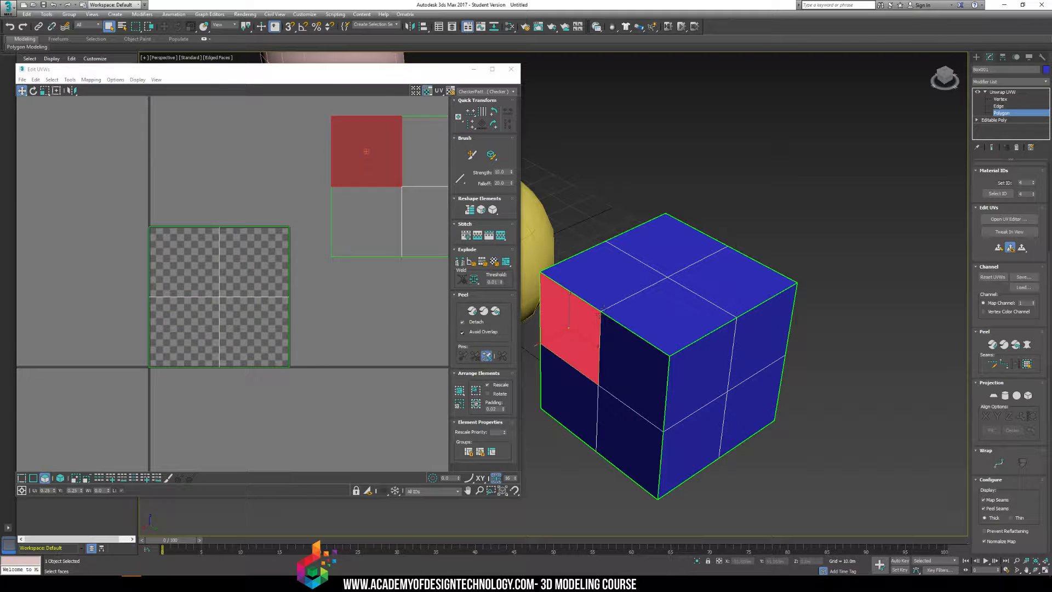
left_click(686, 318)
left_click_drag(398, 213, 415, 207)
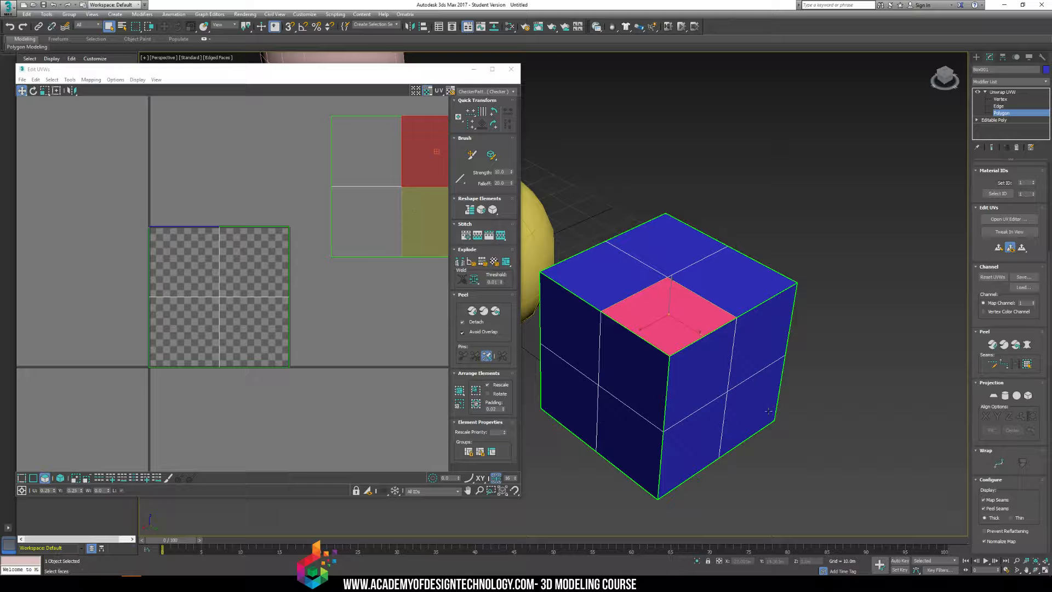
Select the projected side's four polygons, move their UV shell to the upper left of the checkered tile, and clear the selection
left_click(706, 365)
left_click(693, 441, "ctrl")
left_click(748, 406, "ctrl")
left_click(759, 347, "ctrl")
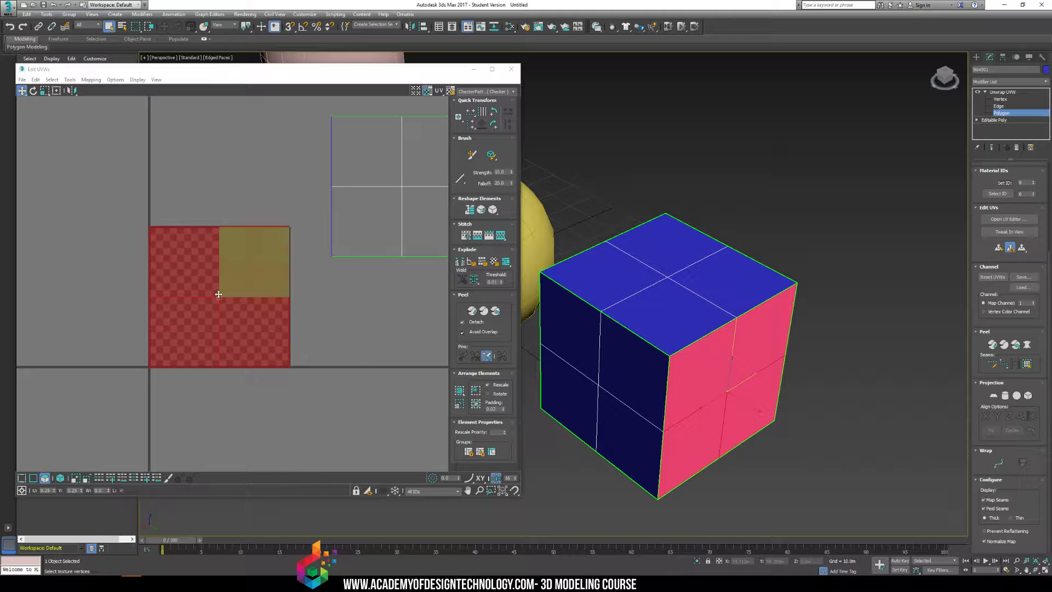
middle_click_drag(263, 332, 281, 347)
scroll(257, 331, "down", 2)
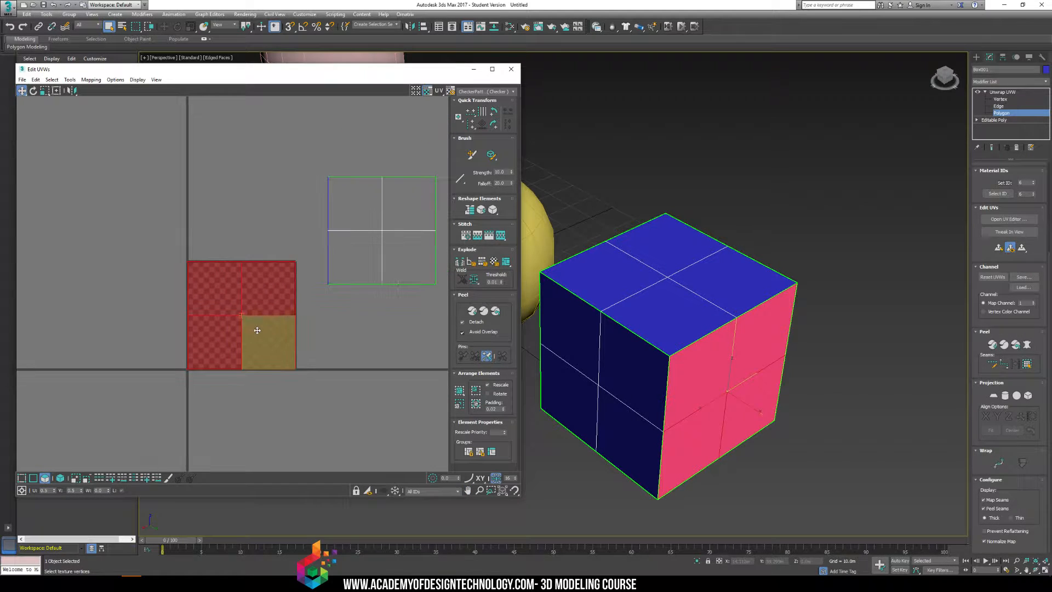
middle_click_drag(700, 395, 719, 357)
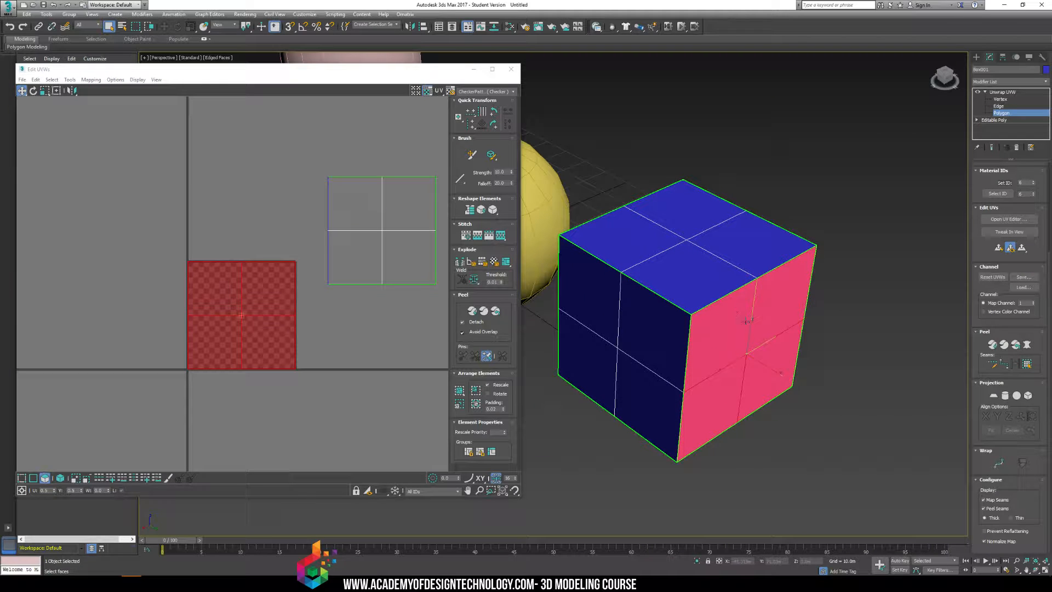
left_click_drag(220, 317, 97, 202)
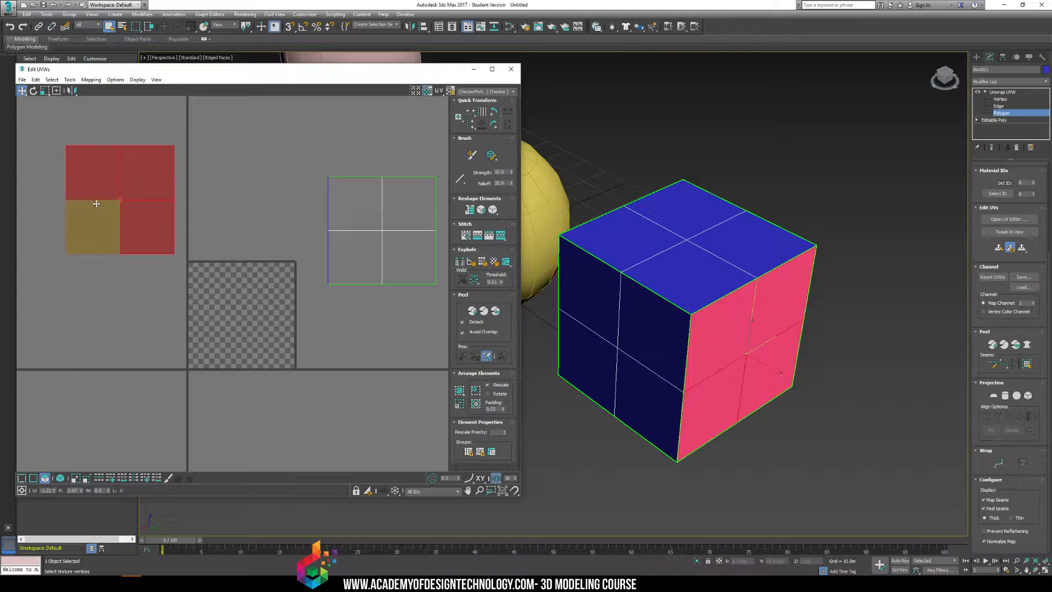
left_click(219, 320)
Planar-map the four polygons of the box's left-facing side with Best Align and place the shell directly below the first one
left_click(590, 307)
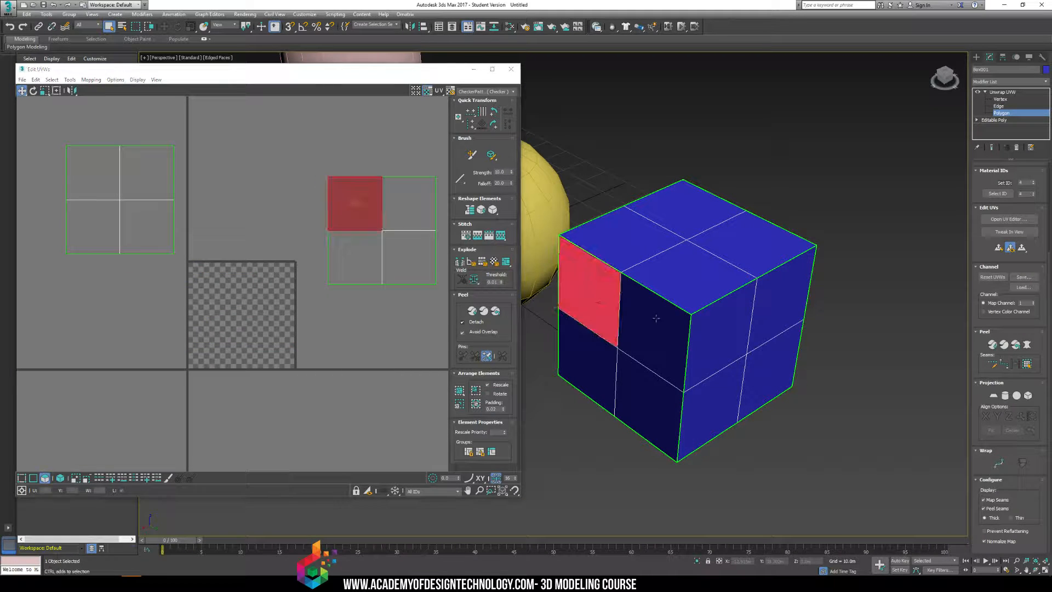
left_click(654, 319, "ctrl")
left_click(648, 383, "ctrl")
left_click(593, 359, "ctrl")
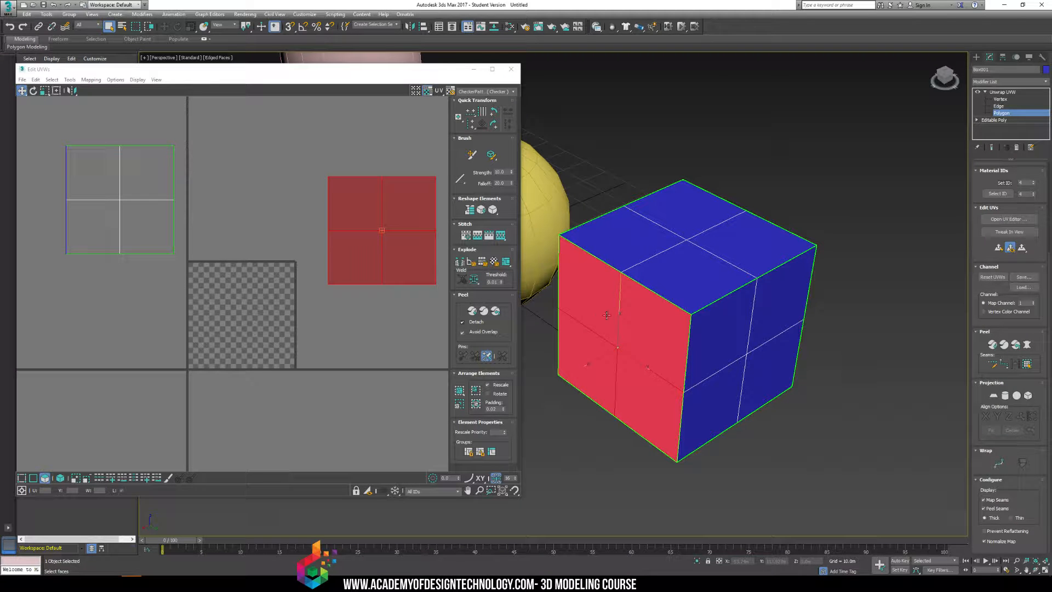
left_click(993, 396)
left_click(1018, 417)
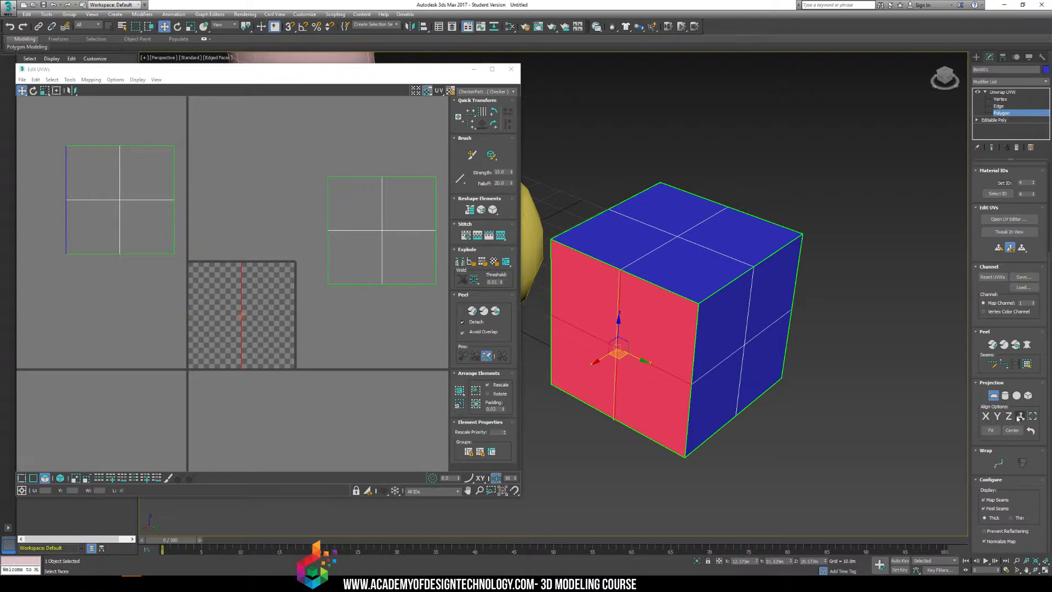
left_click(993, 395)
left_click_drag(264, 302, 142, 299)
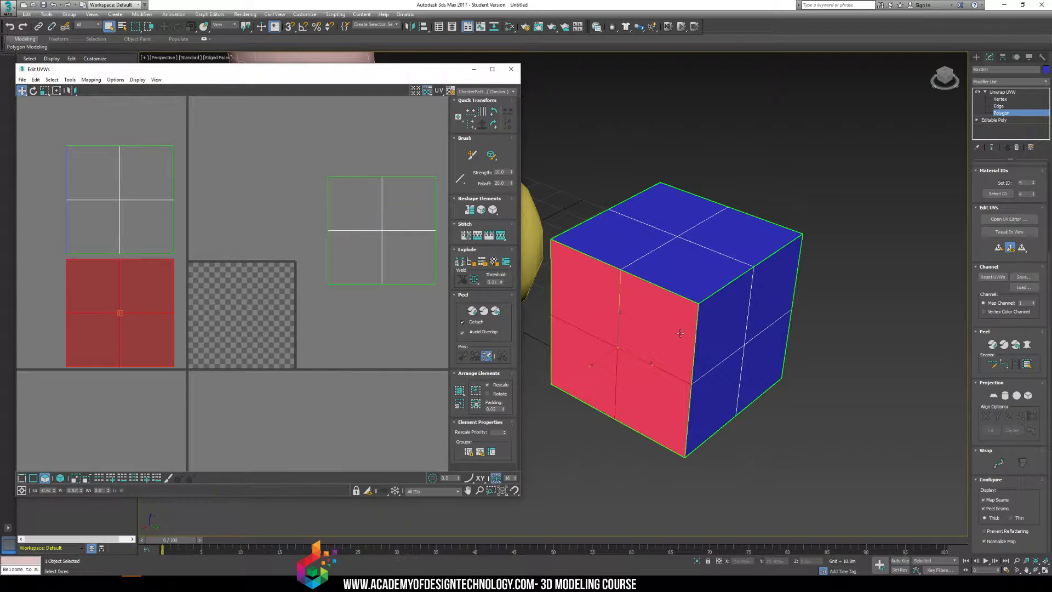
Planar-map the four polygons of the box's top with Best Align and place the shell above the checkered tile
middle_click_drag(680, 333, 672, 354, "alt")
left_click(647, 253)
left_click(696, 285, "ctrl")
left_click(745, 257, "ctrl")
left_click(717, 226, "ctrl")
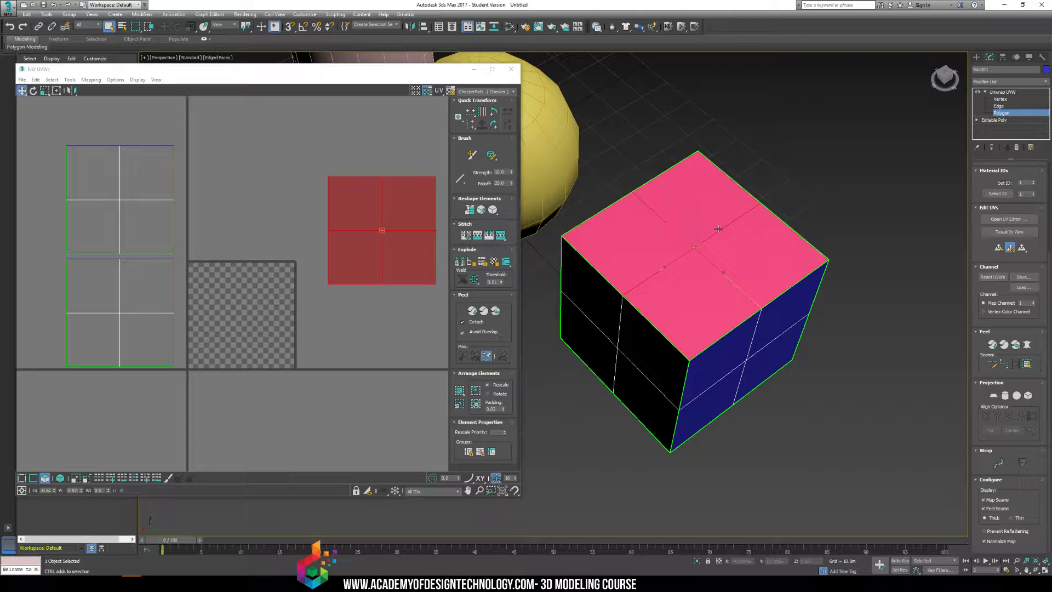
left_click(992, 394)
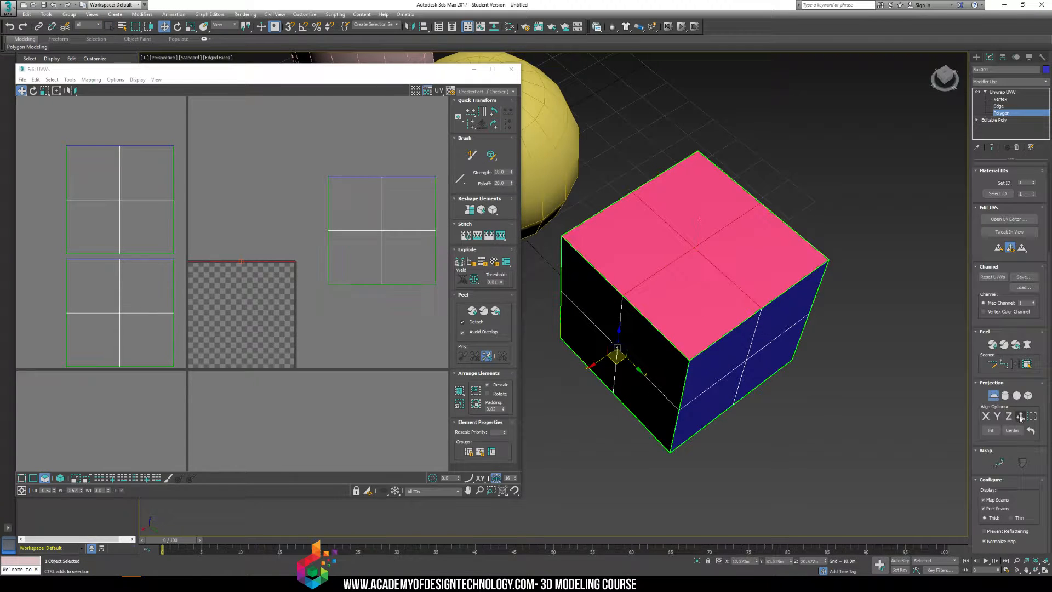
left_click(1020, 417)
left_click(993, 395)
left_click_drag(274, 305, 266, 189)
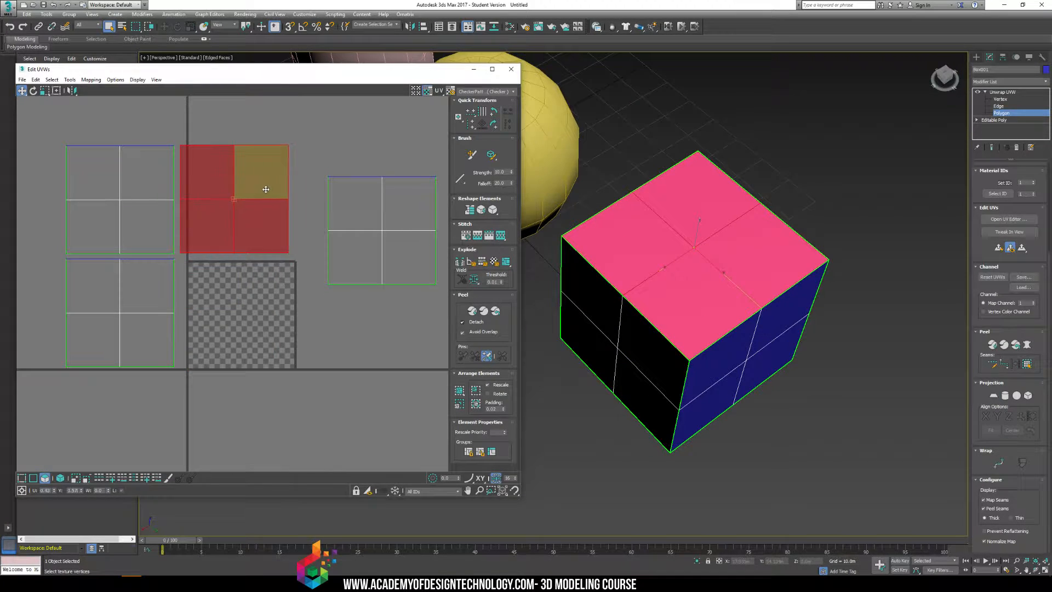
Planar-map the four polygons of the box's third vertical side with Best Align and place the shell left of the first one
middle_click_drag(770, 299, 650, 288, "alt")
left_click(753, 337)
left_click(664, 347, "ctrl")
left_click(665, 408, "ctrl")
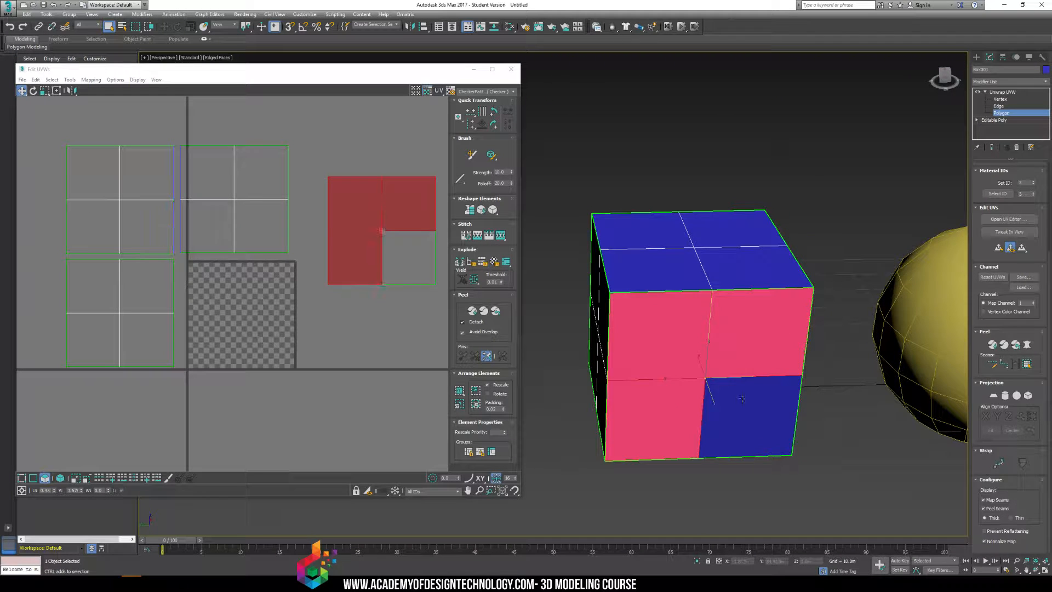
left_click(741, 399, "ctrl")
left_click(994, 395)
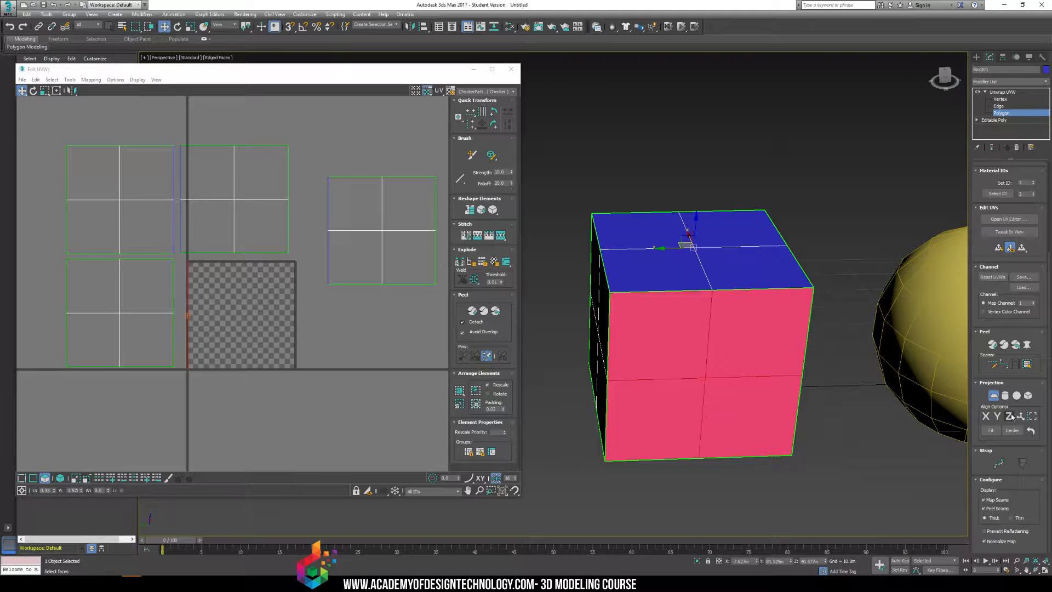
left_click(1020, 417)
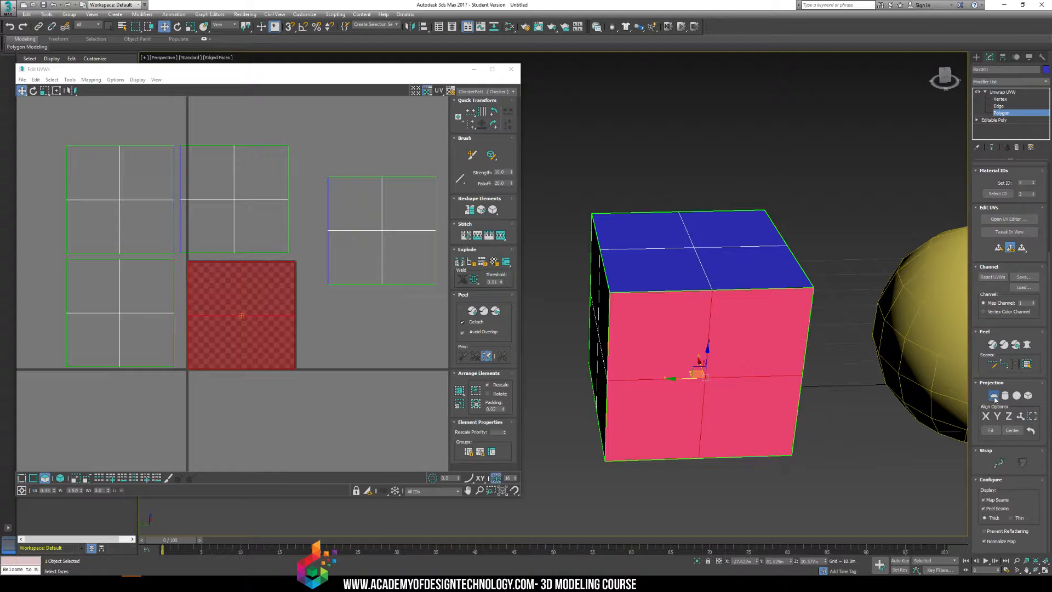
left_click(994, 396)
middle_click_drag(300, 297, 366, 307)
left_click_drag(330, 327, 93, 210)
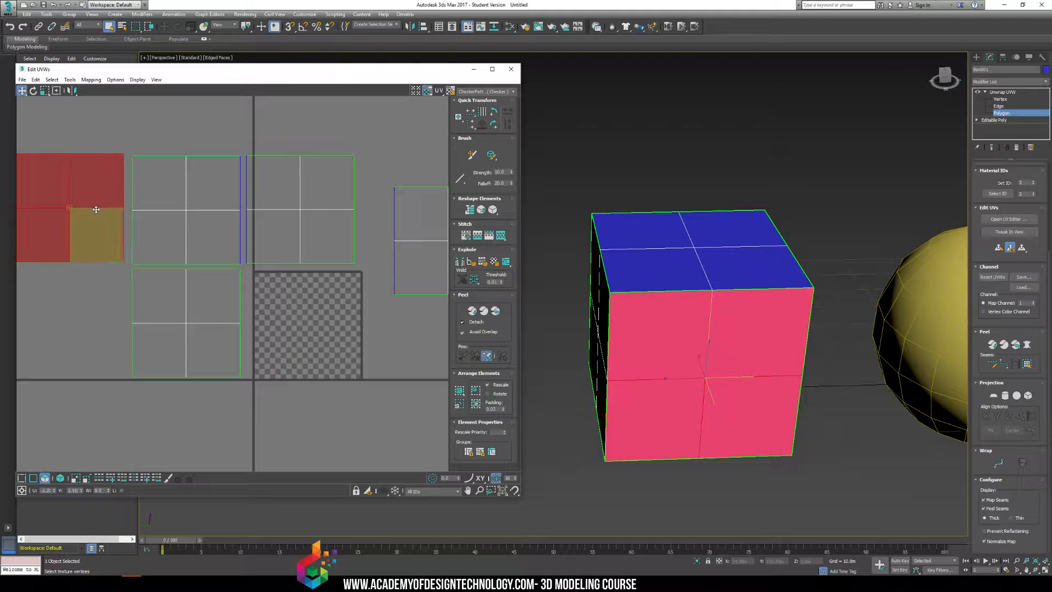
Planar-map the four polygons of the box's last vertical side with Best Align and place the shell in the lower row, left of the tile
middle_click_drag(427, 217, 355, 234)
middle_click_drag(712, 328, 756, 373, "alt")
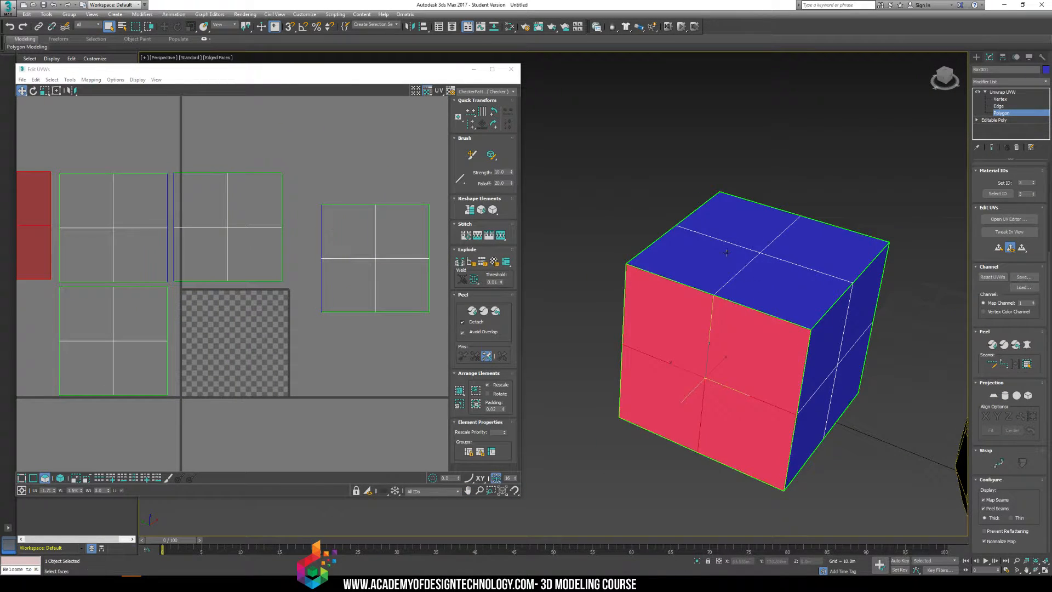
left_click(693, 255)
left_click(853, 352)
left_click(860, 318, "ctrl")
left_click(827, 345, "ctrl")
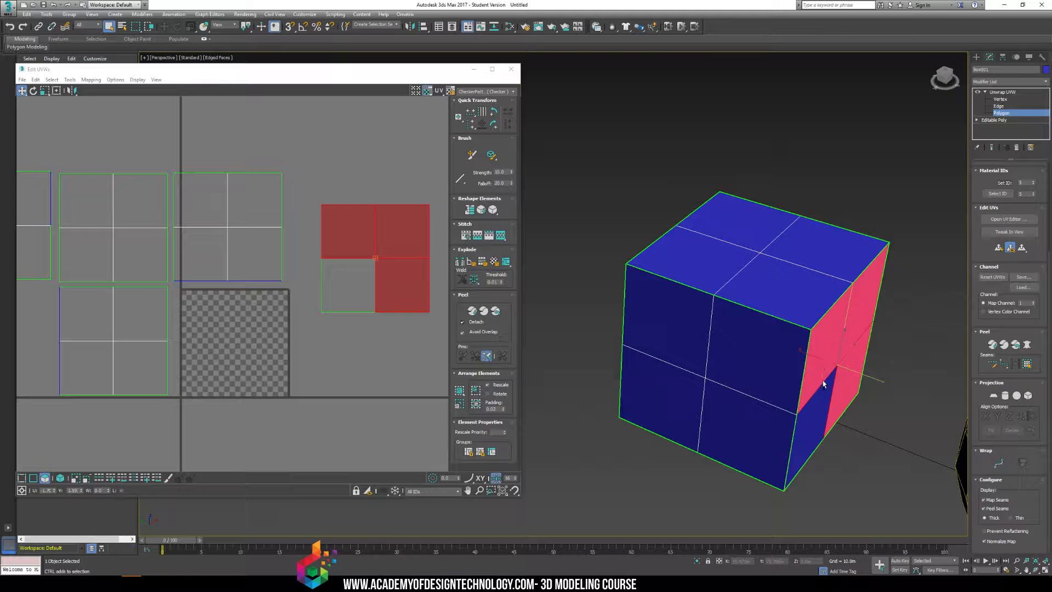
left_click(823, 387, "ctrl")
left_click(992, 397)
left_click(1020, 417)
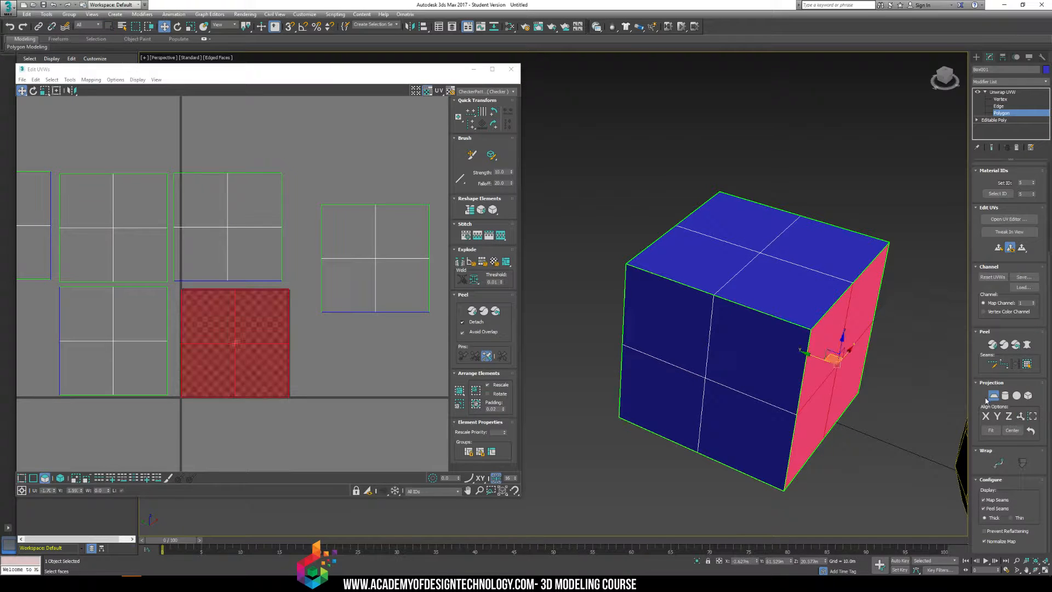
left_click(992, 397)
scroll(384, 296, "down", 4)
left_click_drag(337, 288, 226, 290)
Move the remaining unprojected shell and the top's shell to the left end, arranging all shells in two rows of three
left_click(391, 271)
left_click_drag(391, 271, 163, 311)
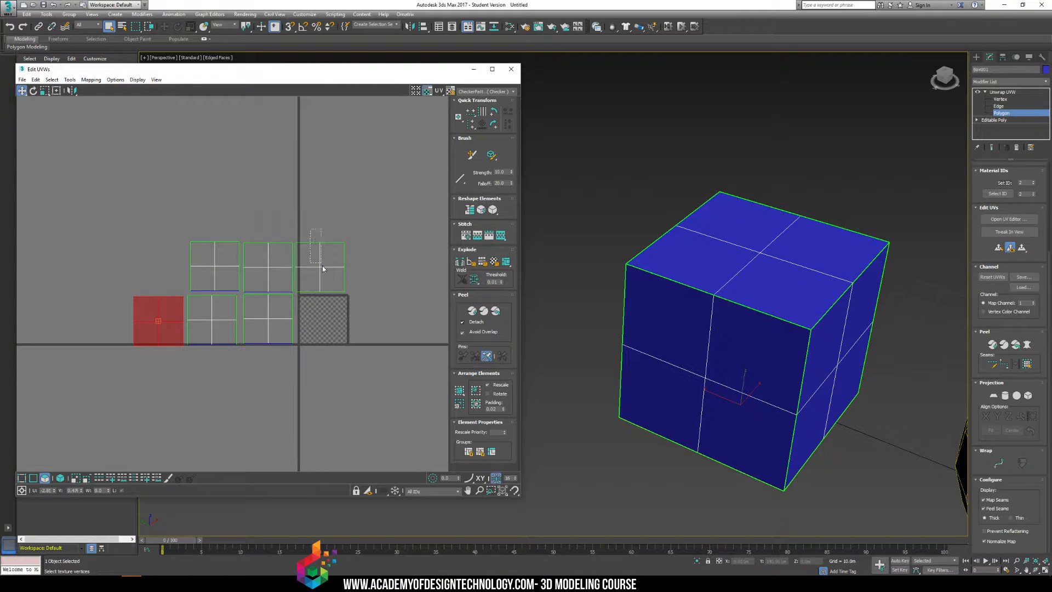
left_click_drag(322, 268, 161, 266)
Select all of the box's polygons to check the separated shells against the model, and clear the selection
key("ctrl+a")
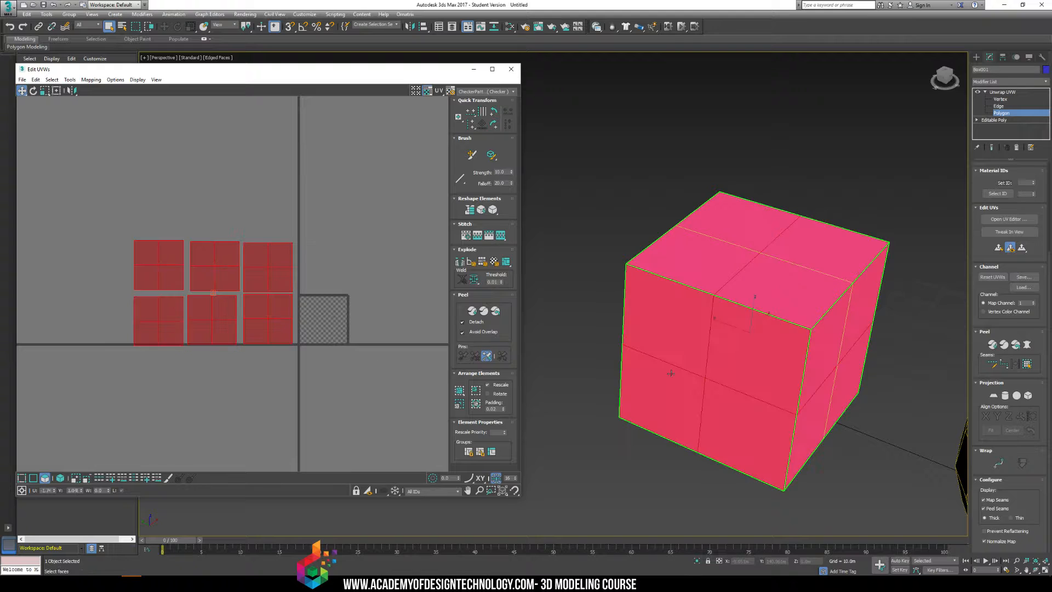
middle_click_drag(671, 373, 427, 367, "alt")
left_click(170, 213)
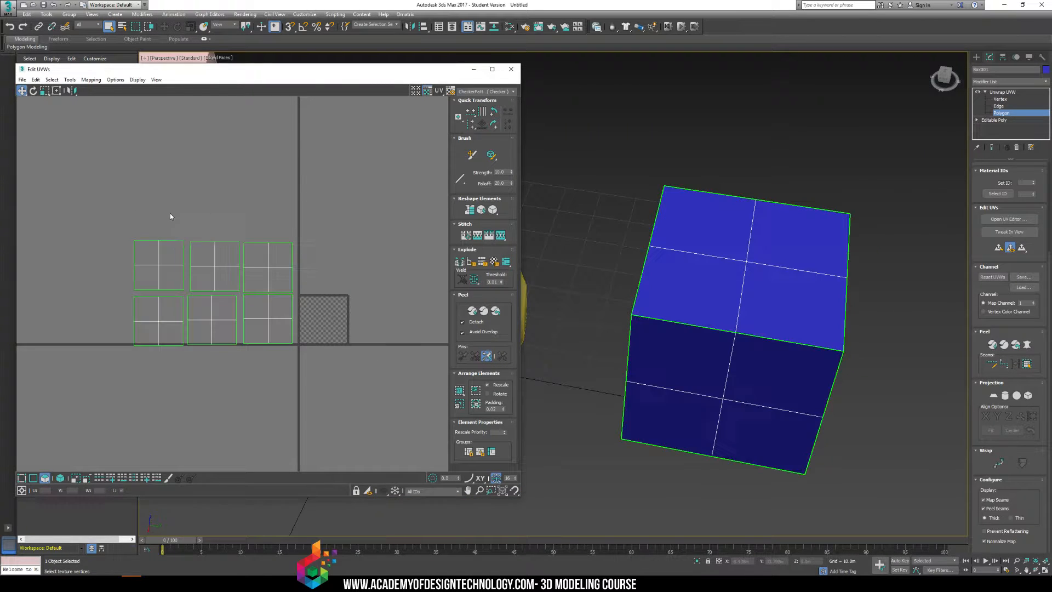
Select all six of the box's shells and move them together over the UV tile
left_click_drag(170, 213, 323, 366)
middle_click_drag(281, 300, 187, 287)
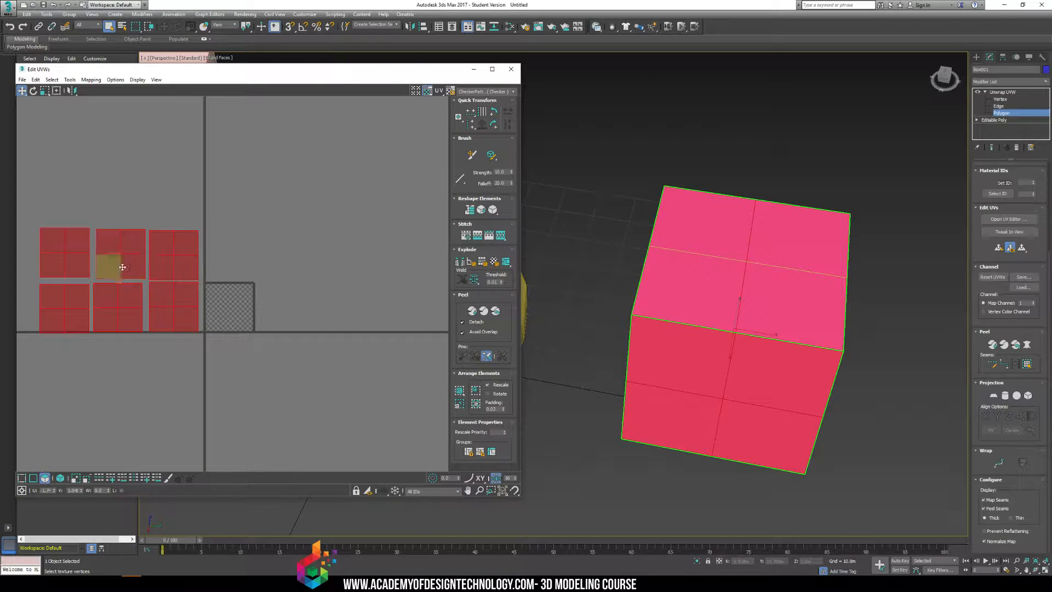
middle_click_drag(137, 263, 152, 257)
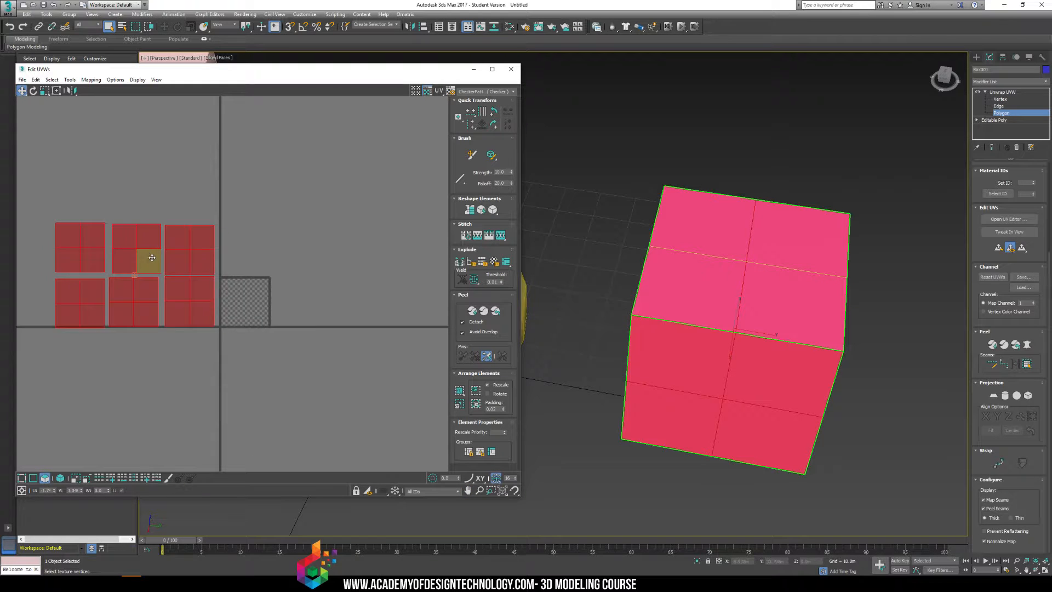
left_click_drag(152, 258, 318, 191)
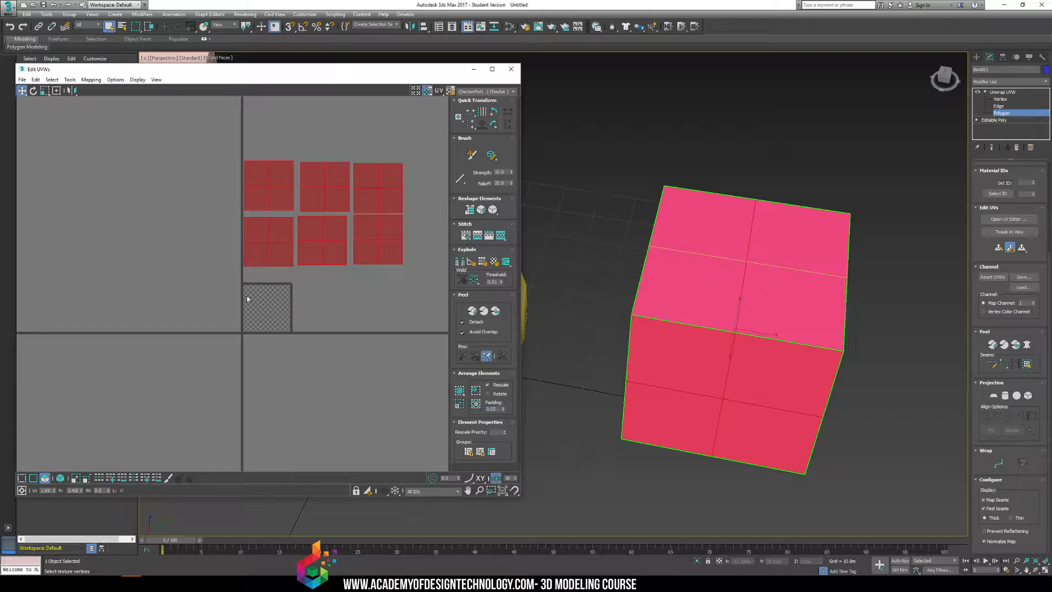
middle_click_drag(266, 281, 243, 310)
scroll(245, 310, "up", 3)
mouse_move(249, 355)
middle_mouse_down()
mouse_move(282, 371)
mouse_move(262, 347)
middle_mouse_up()
left_click(295, 336)
key("ctrl+a")
left_click_drag(270, 246, 178, 379)
Scale all six shells down uniformly to fit inside the UV tile, center them there and clear the selection
left_click(44, 90)
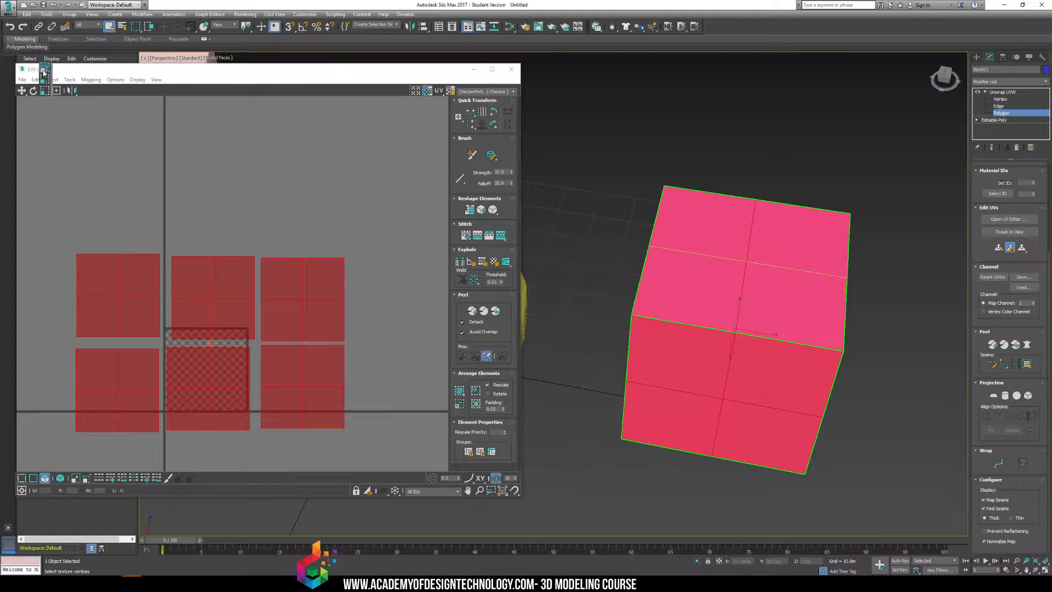
left_click_drag(188, 277, 171, 446)
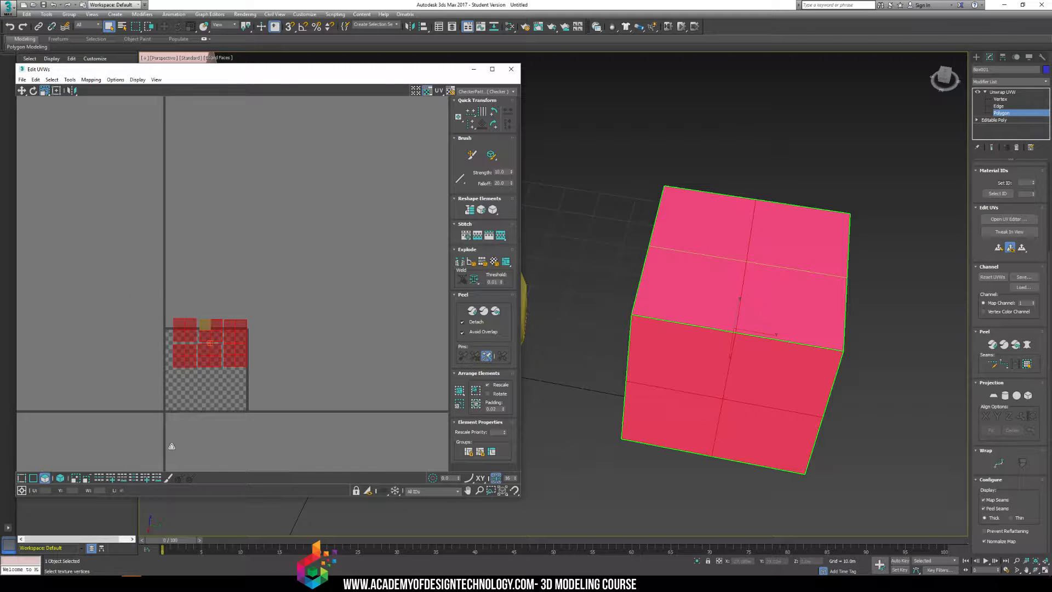
middle_click_drag(204, 405, 196, 287)
scroll(165, 224, "up", 5)
middle_click_drag(164, 221, 120, 210)
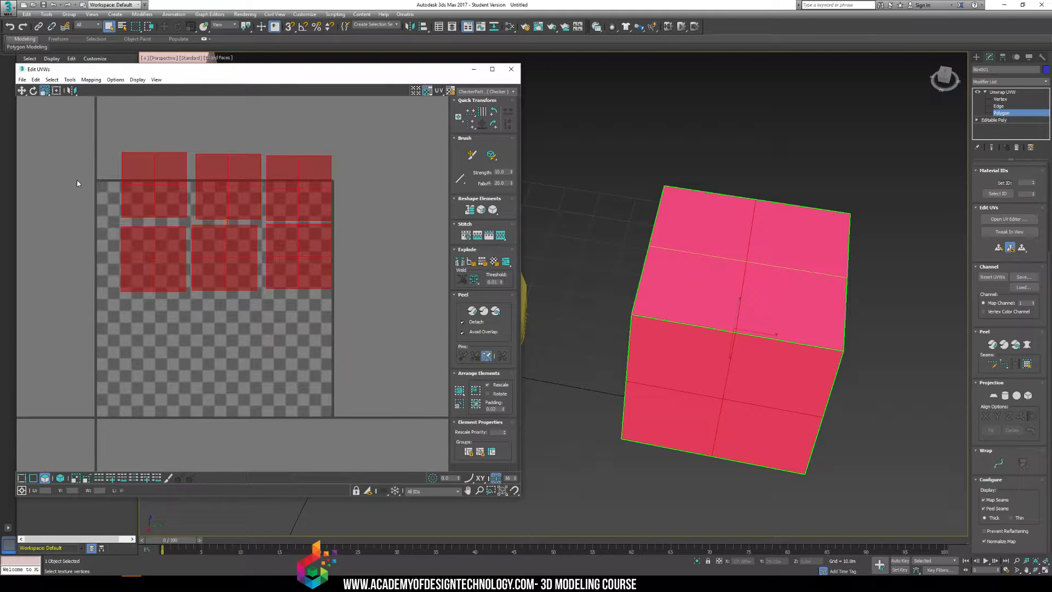
left_click(21, 91)
left_click_drag(207, 242, 196, 323)
left_click(303, 217)
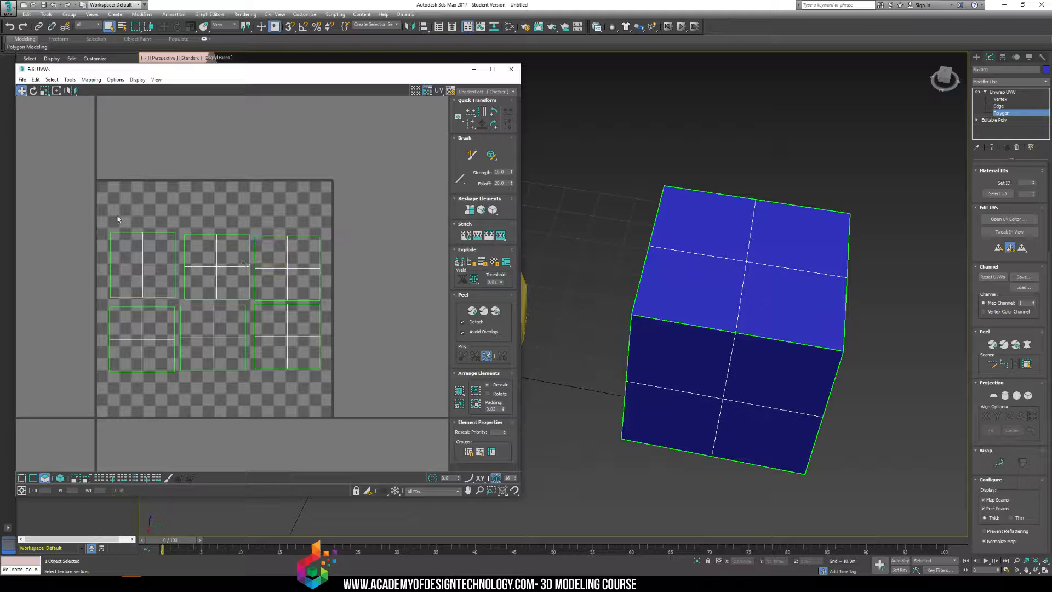
Preview the box with the Texture Checker (UV_Checker.png) and return to the CheckerPattern display
left_click_drag(113, 218, 399, 413)
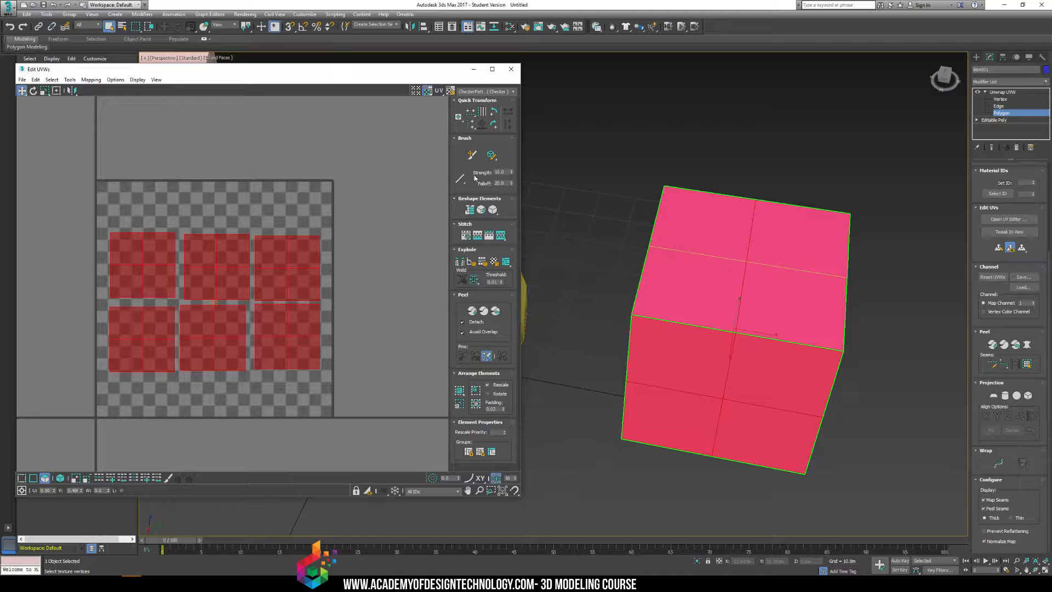
left_click(474, 92)
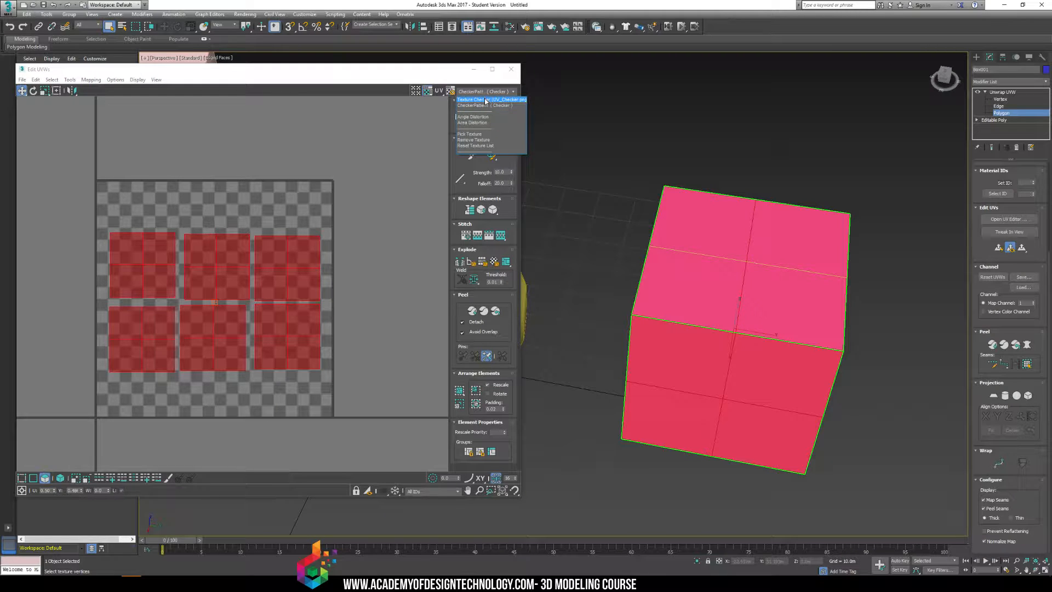
left_click(485, 101)
left_click(653, 163)
middle_click_drag(767, 350, 723, 367, "alt")
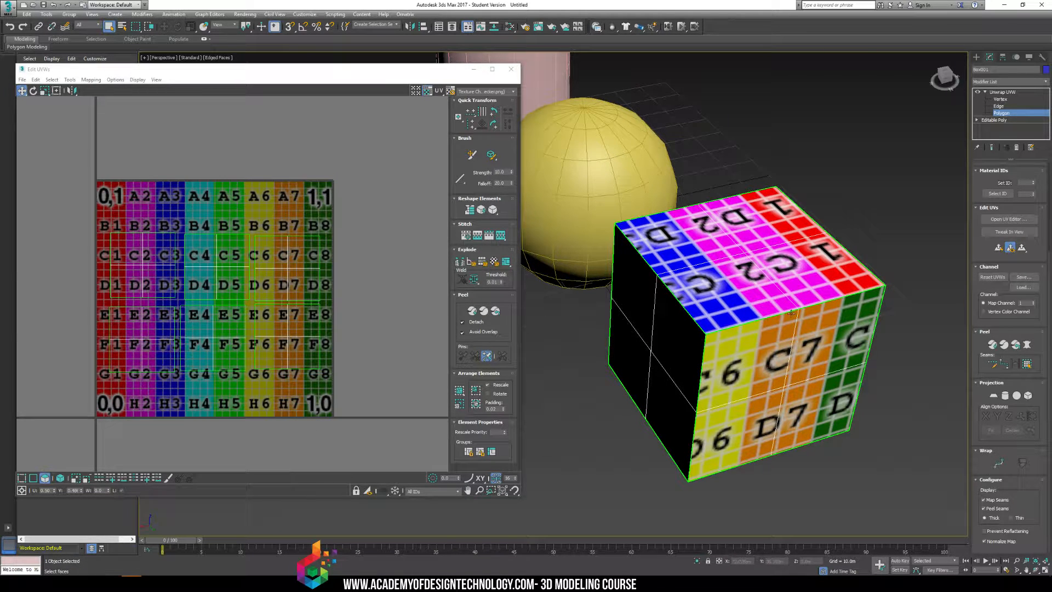
middle_click_drag(790, 312, 731, 336, "alt")
left_click(487, 93)
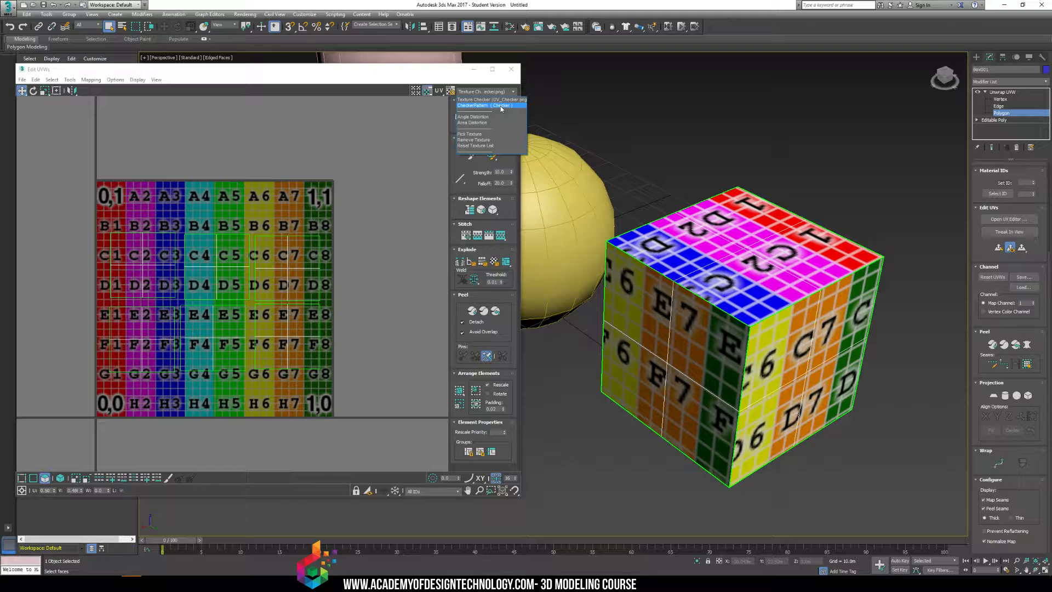
left_click(501, 106)
Examine the checker pattern on the box's sides for square, evenly sized tiles
middle_click_drag(801, 340, 631, 316, "alt")
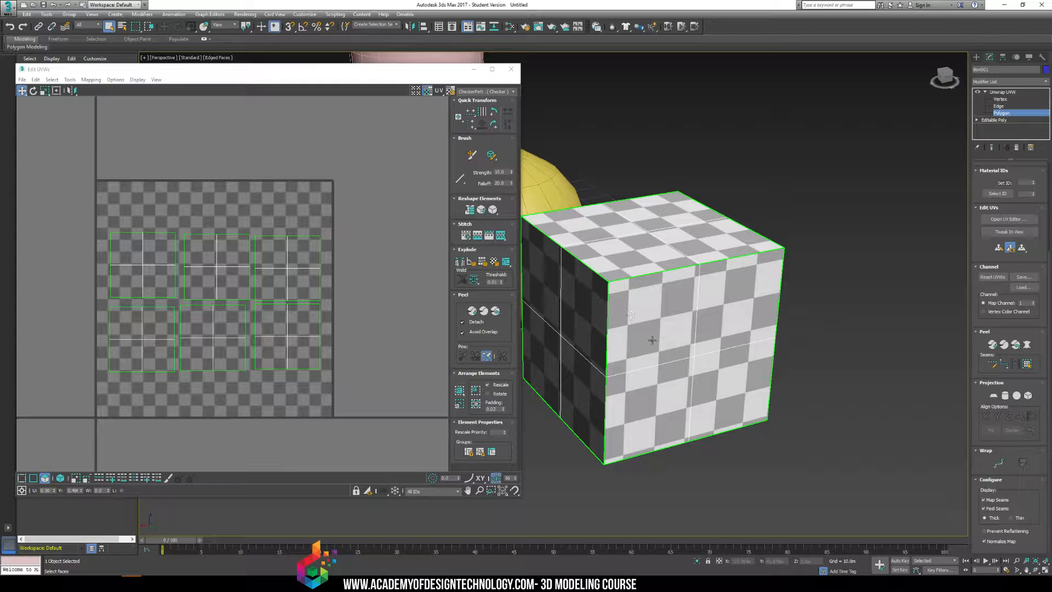
middle_click_drag(652, 341, 617, 382, "alt")
scroll(685, 347, "up", 2)
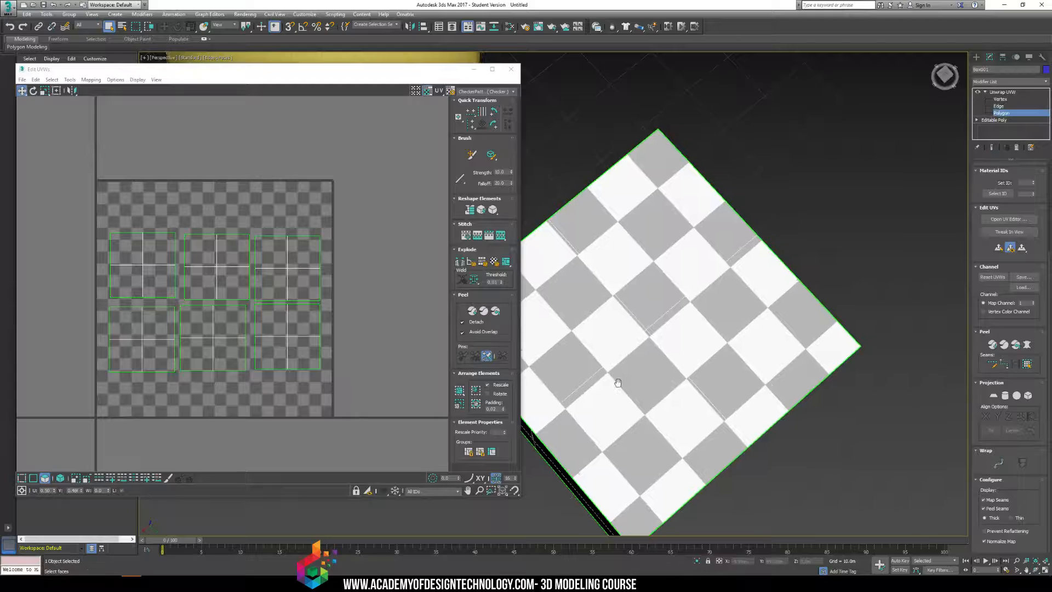
scroll(624, 390, "up", 4)
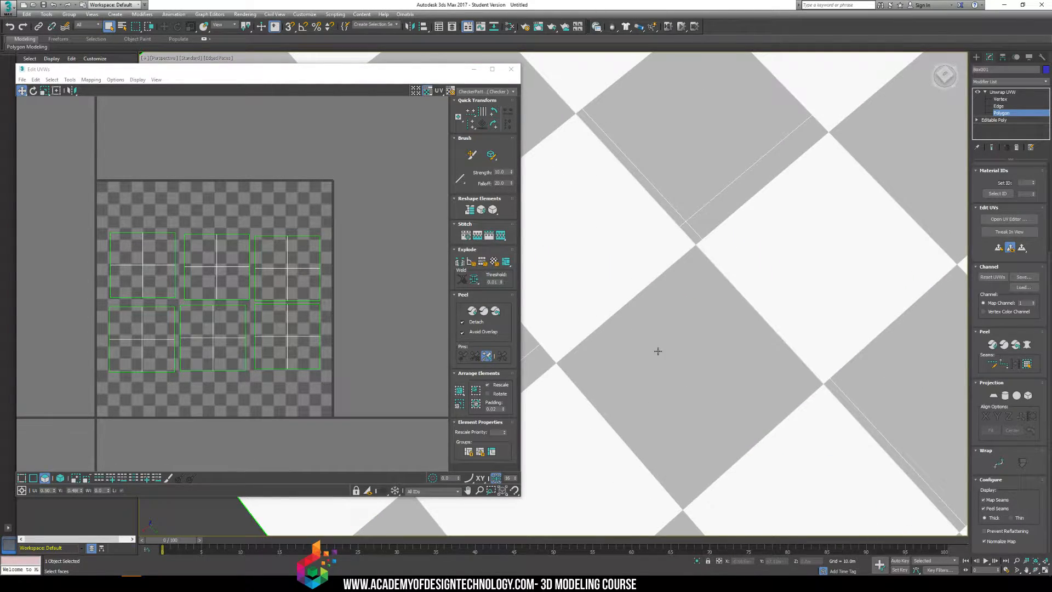
scroll(658, 351, "down", 4)
middle_click_drag(669, 235, 697, 305, "alt")
scroll(698, 306, "down", 5)
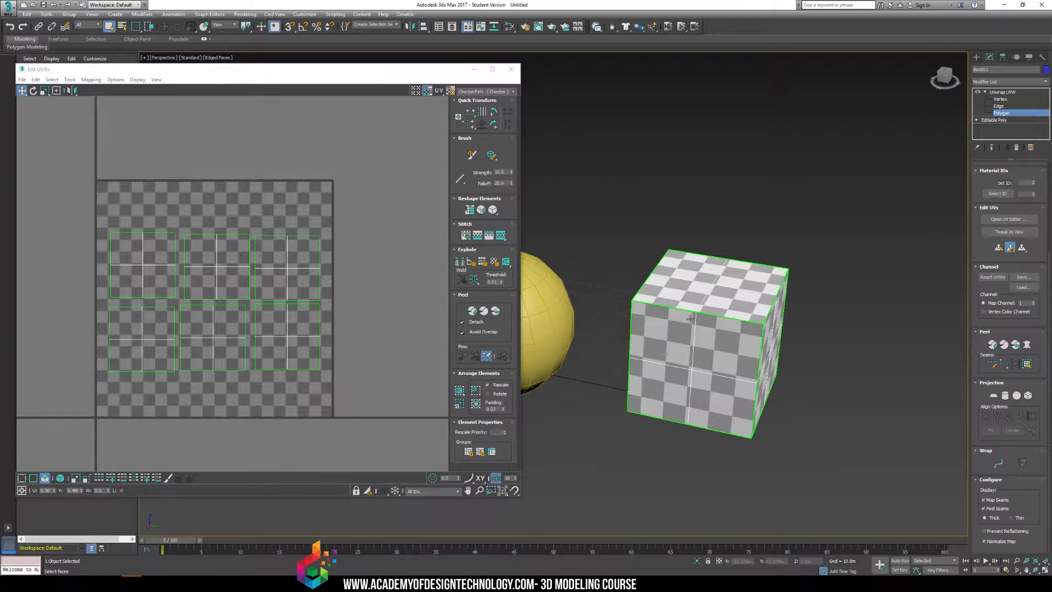
scroll(690, 318, "up", 3)
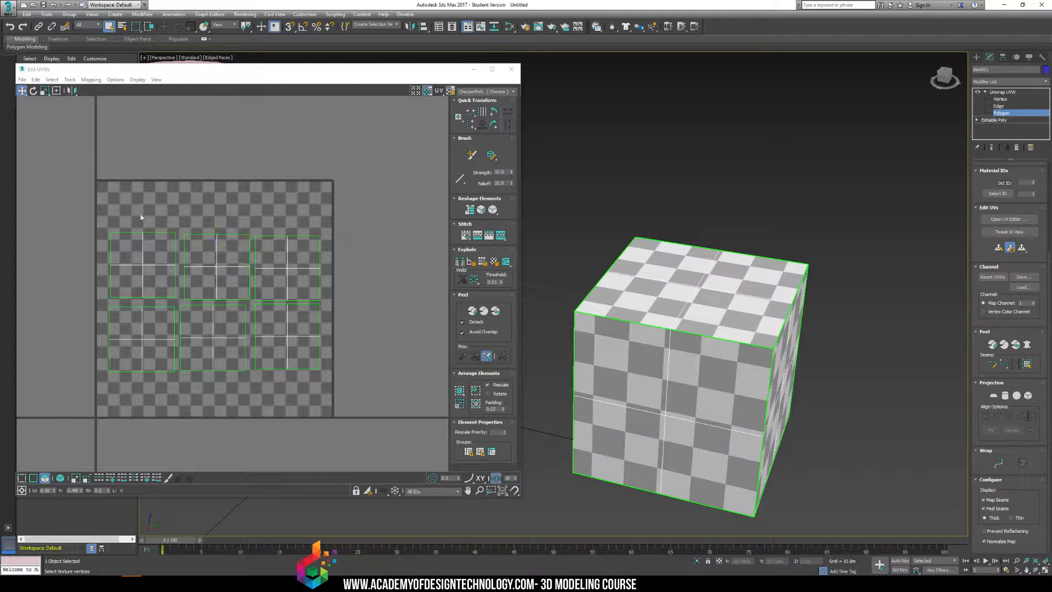
Squash the shell of the box's top vertically and inspect how the checker pattern responds on the model
left_click(147, 274)
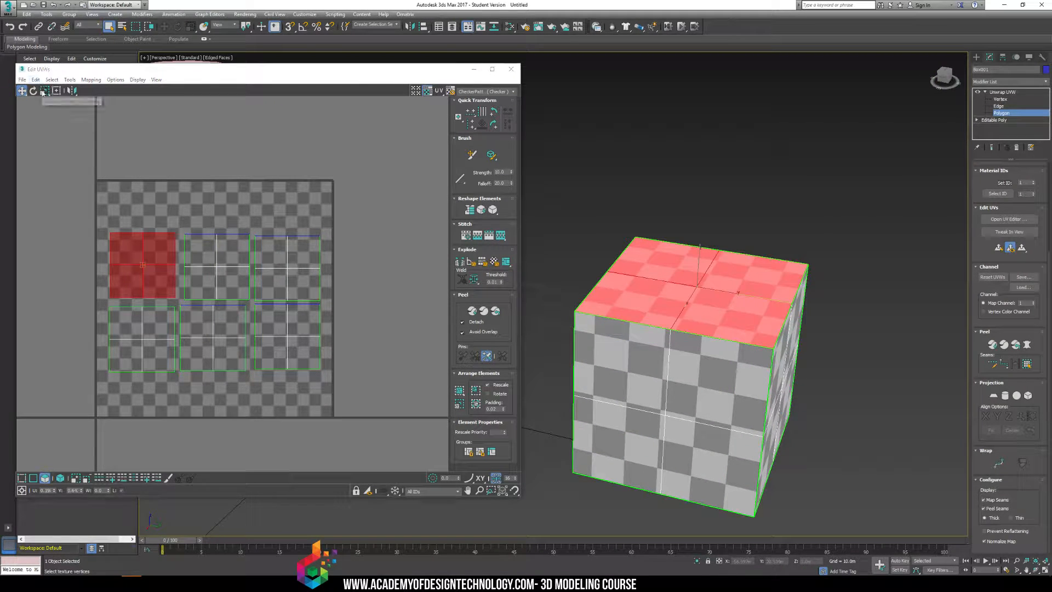
mouse_move(43, 93)
left_mouse_down()
mouse_move(55, 116)
mouse_move(45, 113)
left_mouse_up()
left_click_drag(151, 256, 488, 293)
left_click(782, 192)
middle_click_drag(782, 193, 765, 273, "alt")
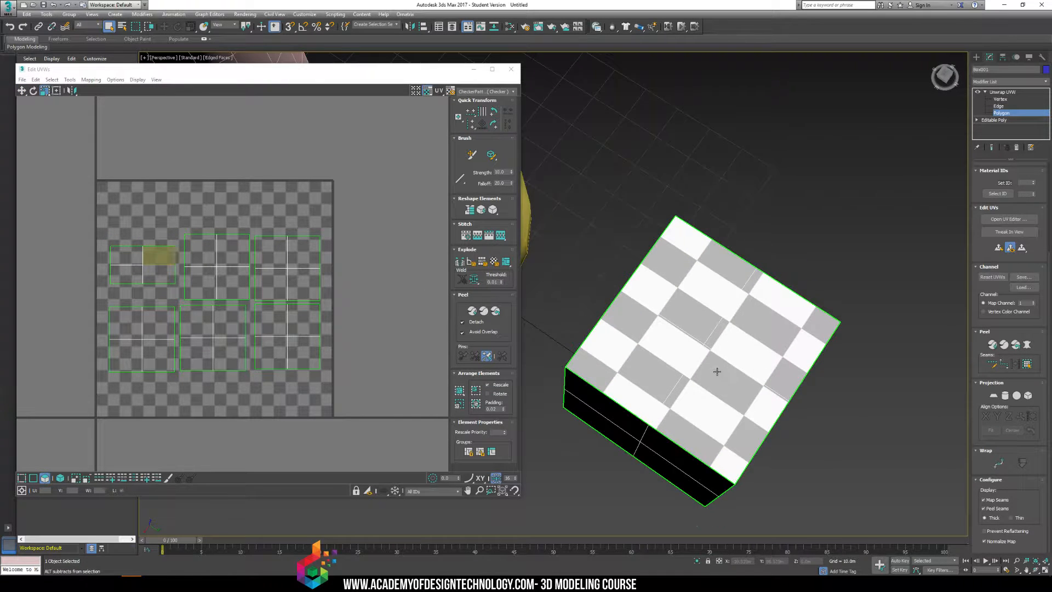
middle_click_drag(717, 372, 635, 310, "alt")
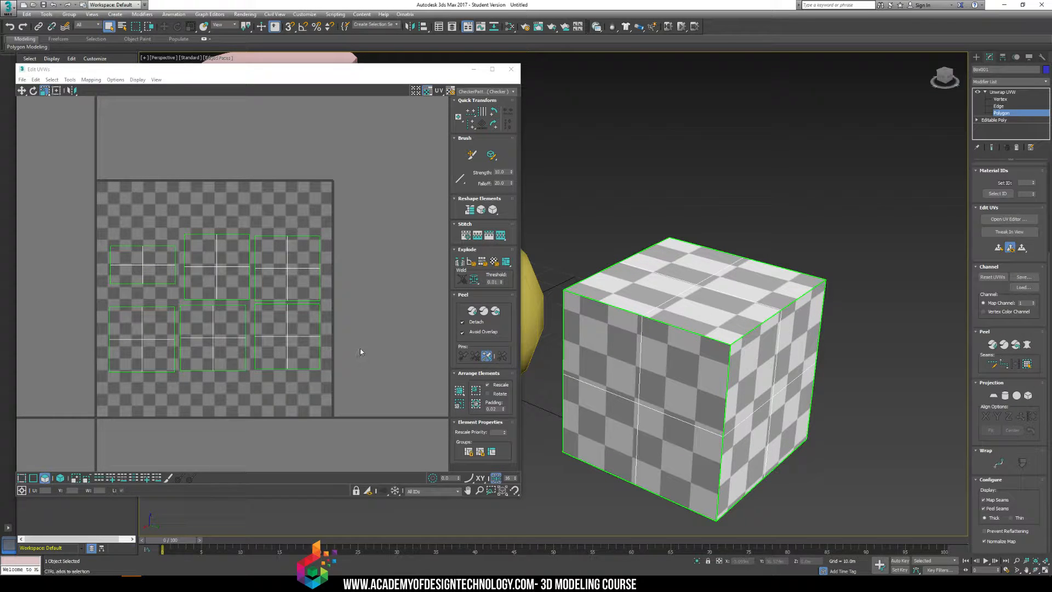
Undo the vertical scaling of the top's shell
key("ctrl+z")
key("ctrl+z")
left_click(266, 223)
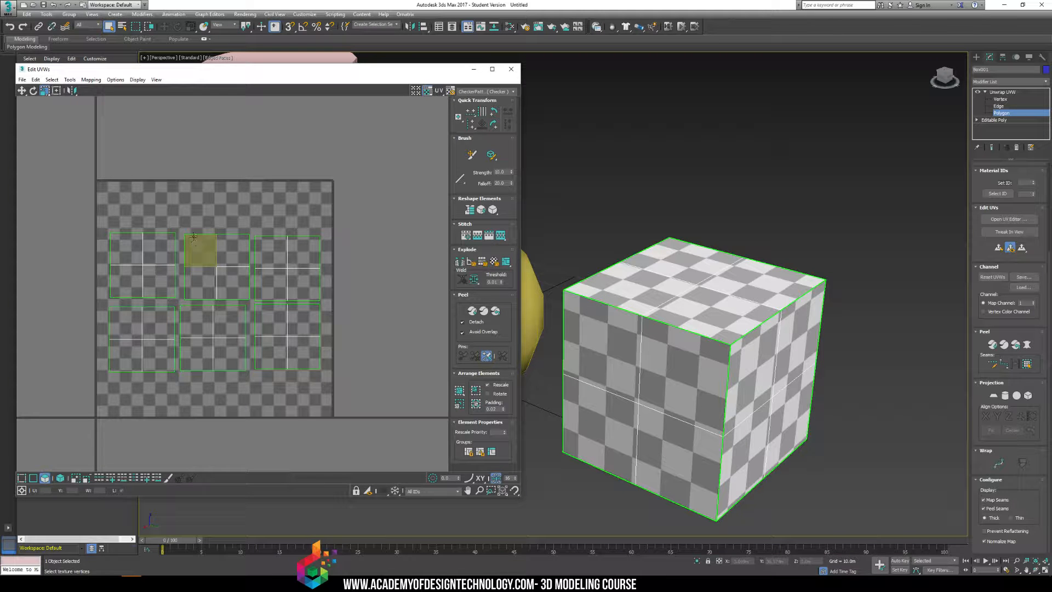
left_click_drag(191, 211, 215, 256)
middle_click_drag(778, 345, 696, 300, "alt")
Rotate all six shells together counterclockwise and inspect the checker direction on the box
left_click_drag(98, 193, 372, 389)
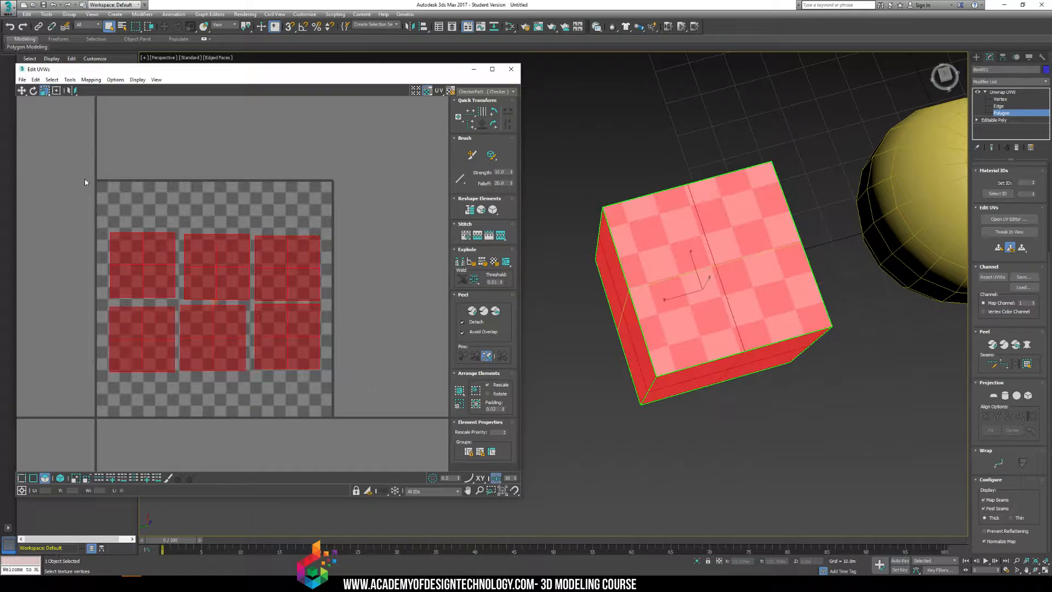
left_click(35, 90)
left_click_drag(138, 235, 48, 298)
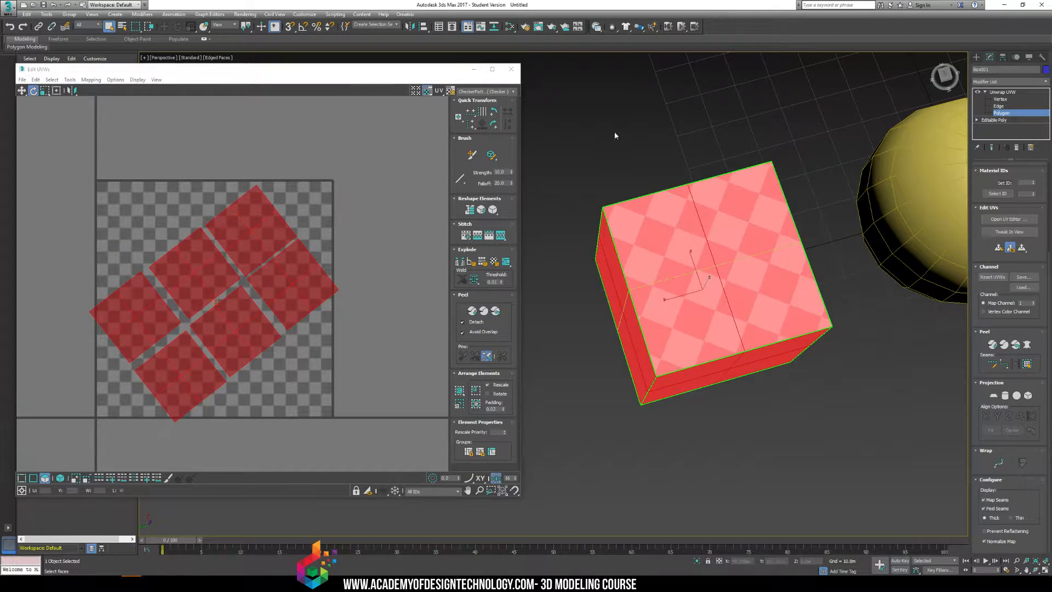
left_click(615, 135)
middle_click_drag(615, 135, 689, 289, "alt")
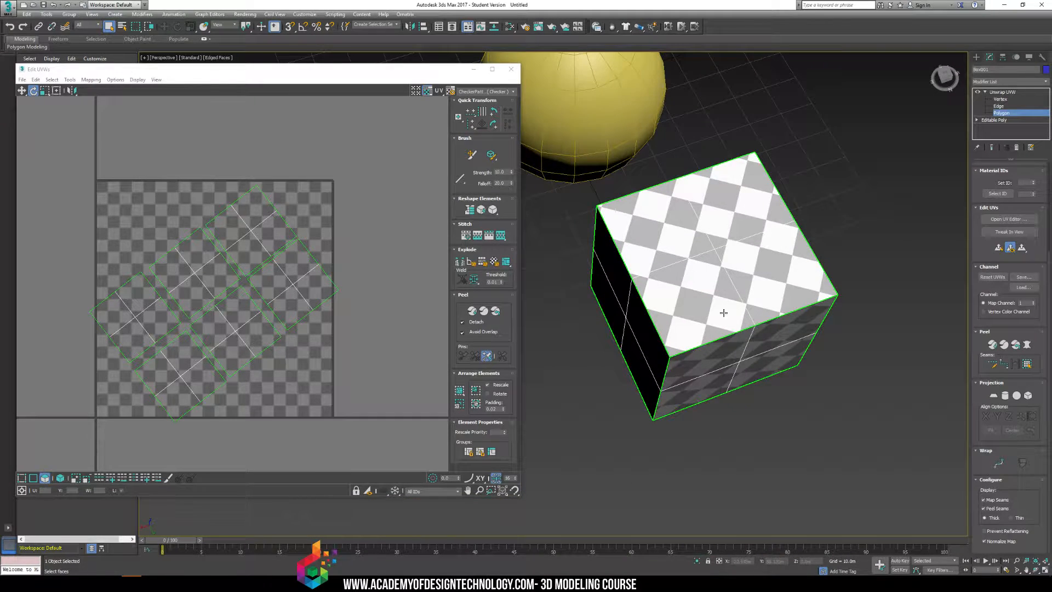
Undo the rotation of the shells and clear the selection
key("ctrl+z")
key("ctrl+z")
middle_click_drag(718, 324, 756, 188, "alt")
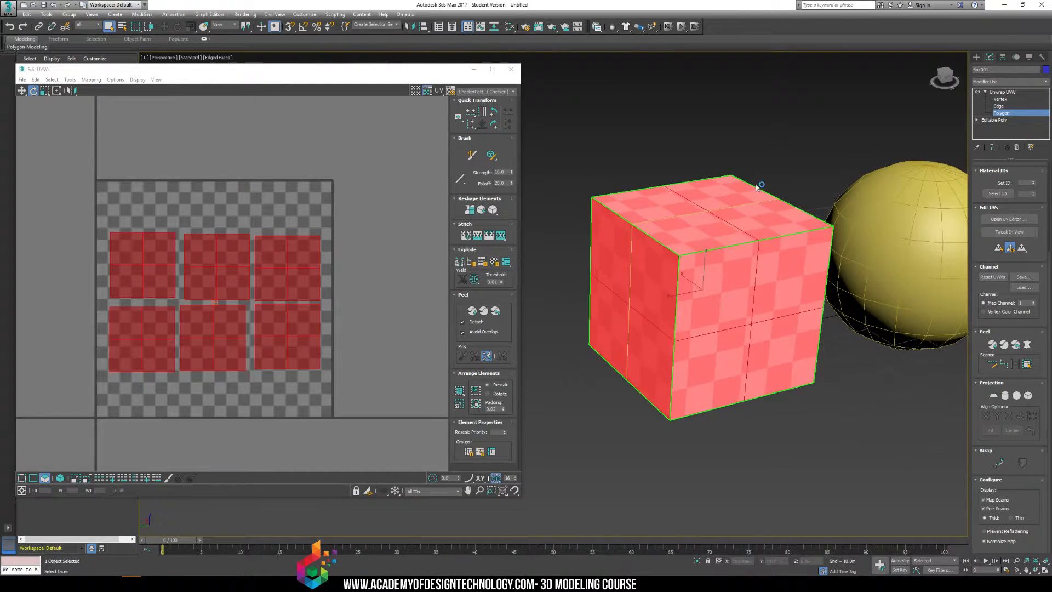
left_click(754, 163)
middle_click_drag(698, 158, 669, 191)
middle_click_drag(643, 262, 652, 292)
scroll(651, 291, "down", 3)
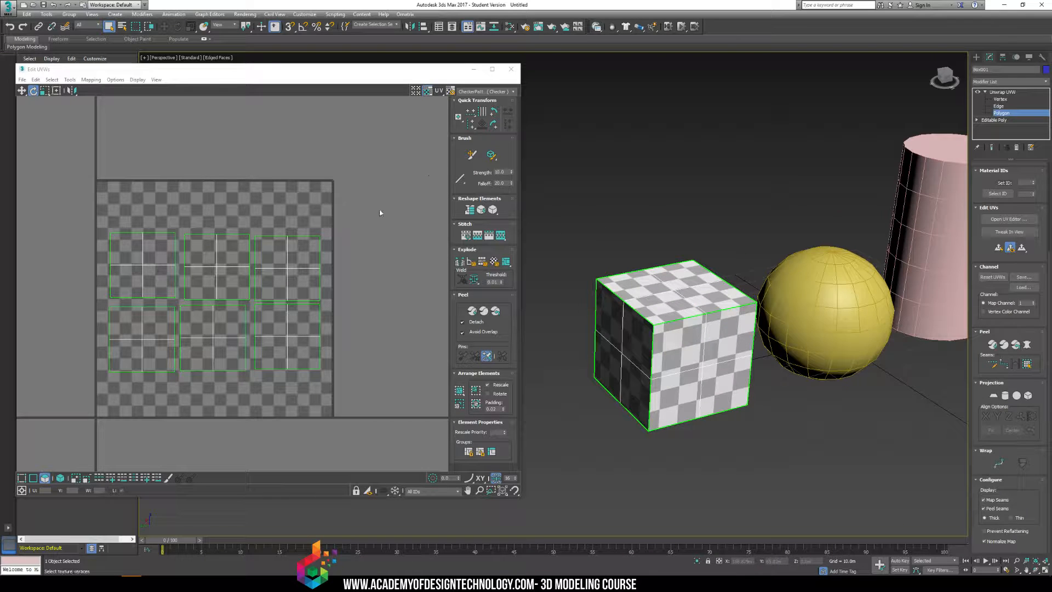
Compare the Texture Checker with CheckerPattern and toggle the map display in the UV editor off and on
left_click(478, 93)
left_click(476, 102)
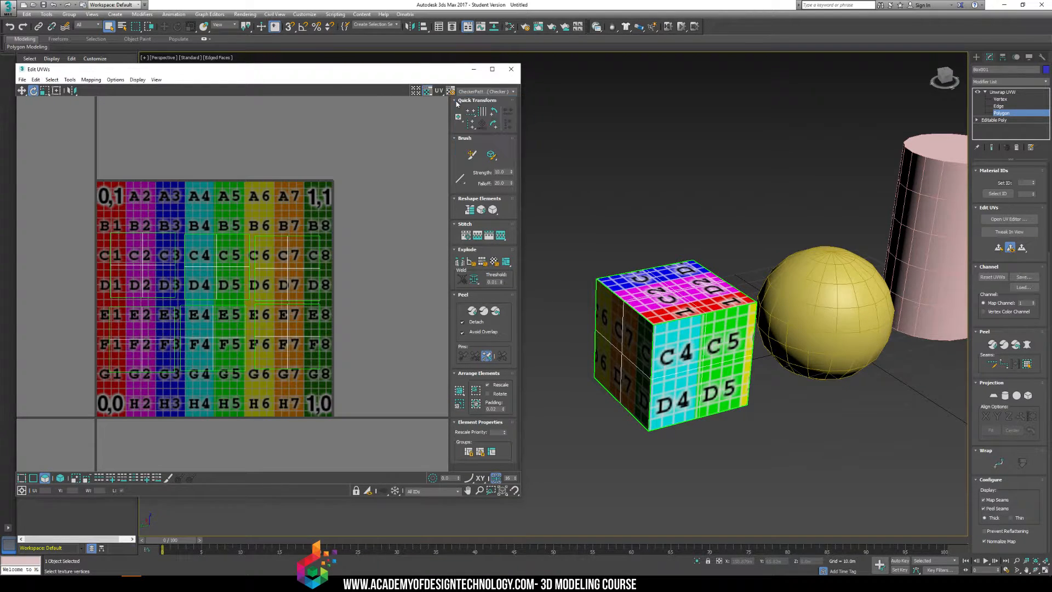
left_click(429, 94)
left_click(429, 95)
left_click(429, 95)
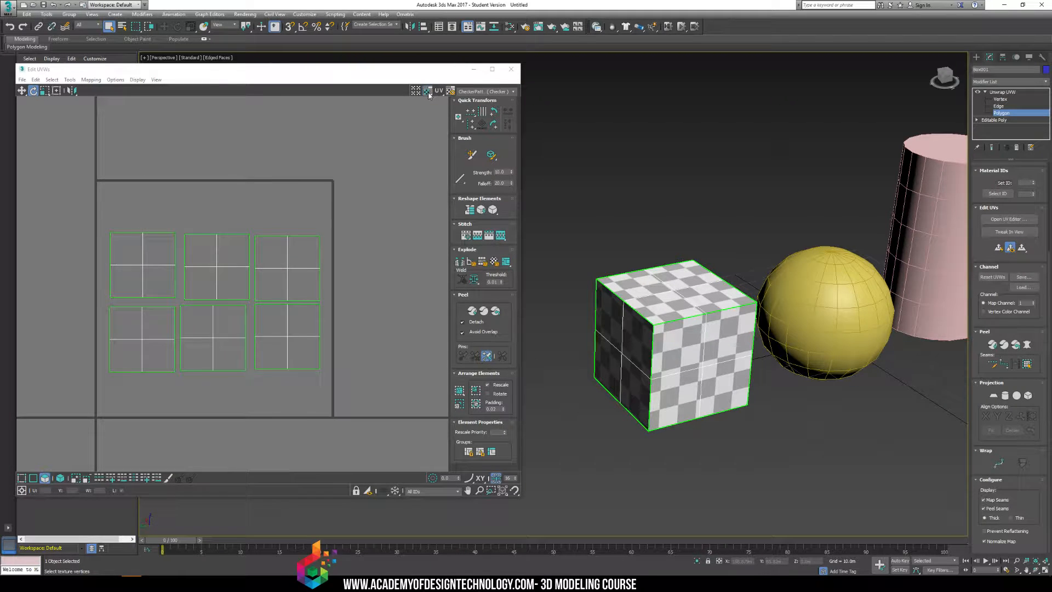
left_click(429, 94)
left_click(429, 94)
left_click(429, 94)
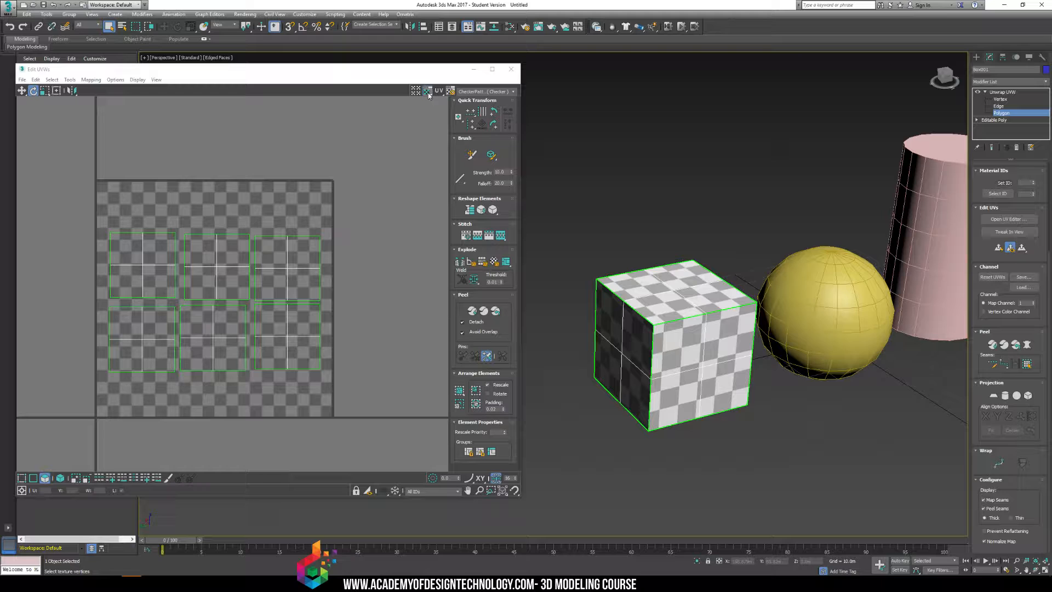
left_click(429, 94)
left_click(428, 94)
left_click(439, 92)
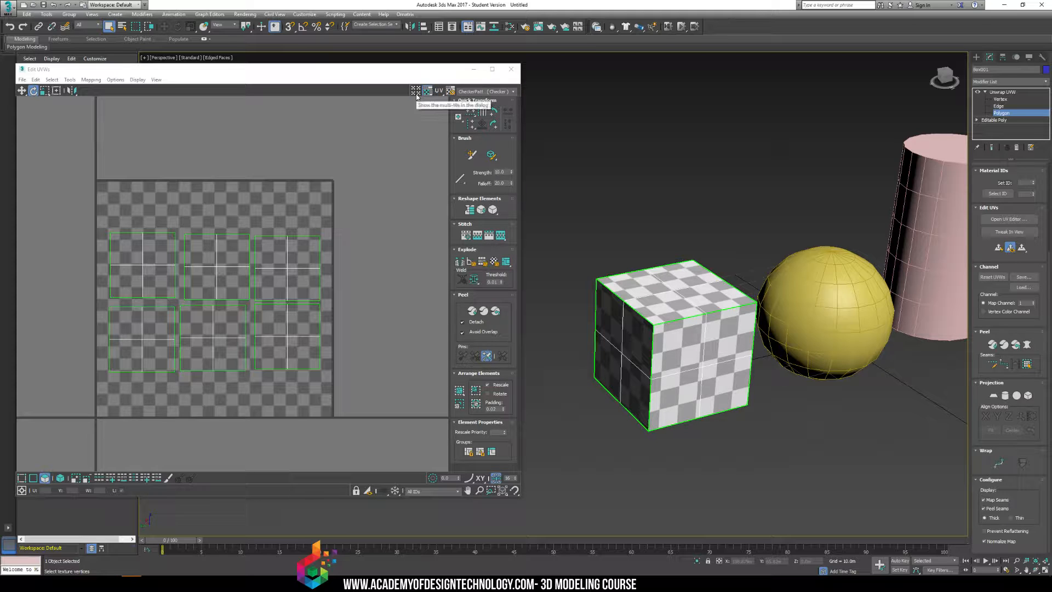
Turn on the multi-tile display in the UV editor to inspect it, and turn it off again
left_click(417, 94)
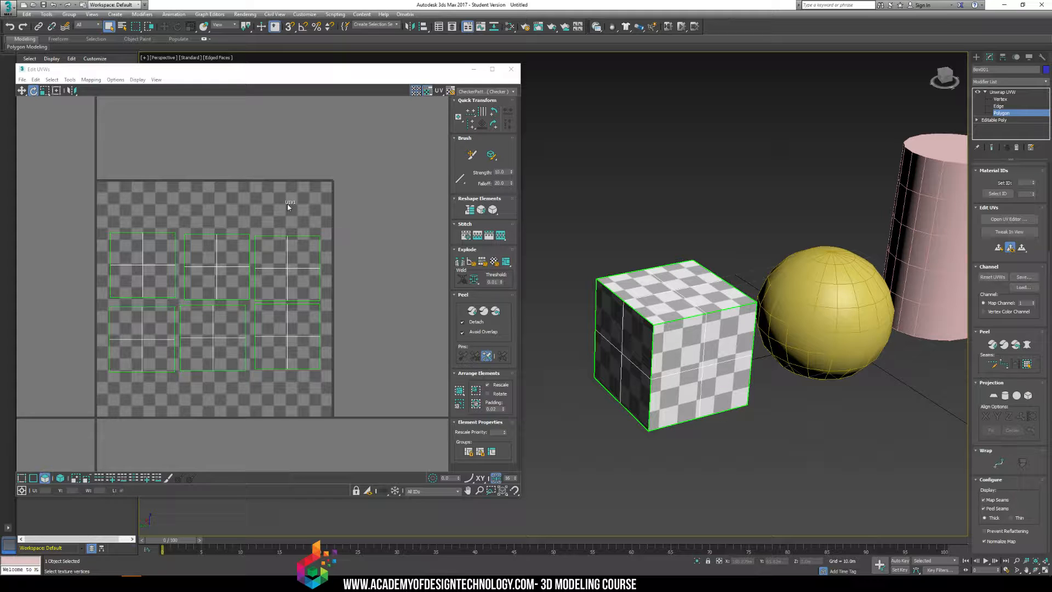
left_click_drag(287, 201, 314, 344)
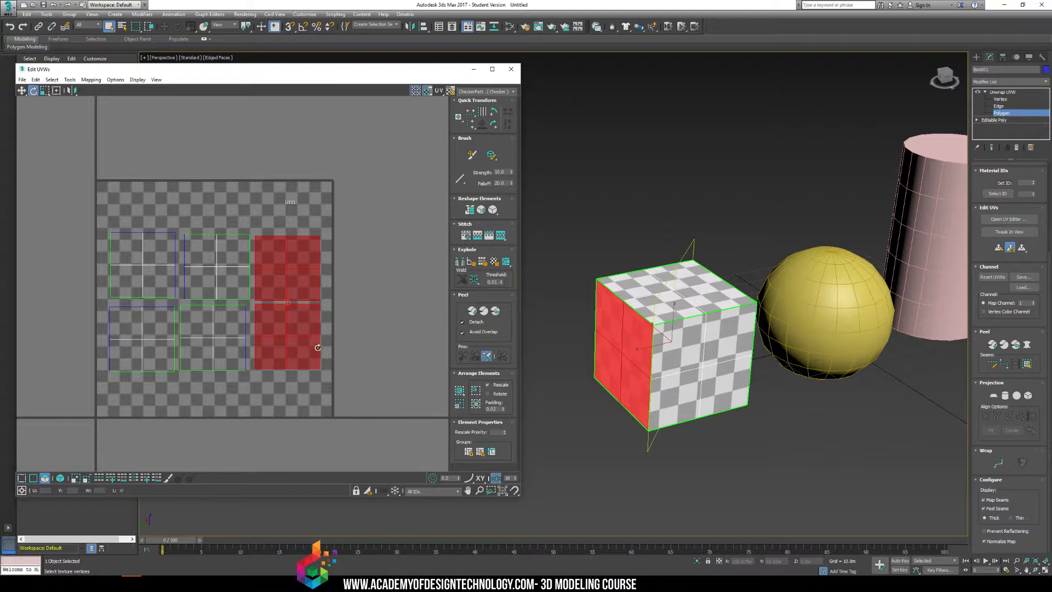
left_click_drag(304, 255, 385, 361)
left_click(385, 360)
middle_click_drag(389, 245, 213, 243)
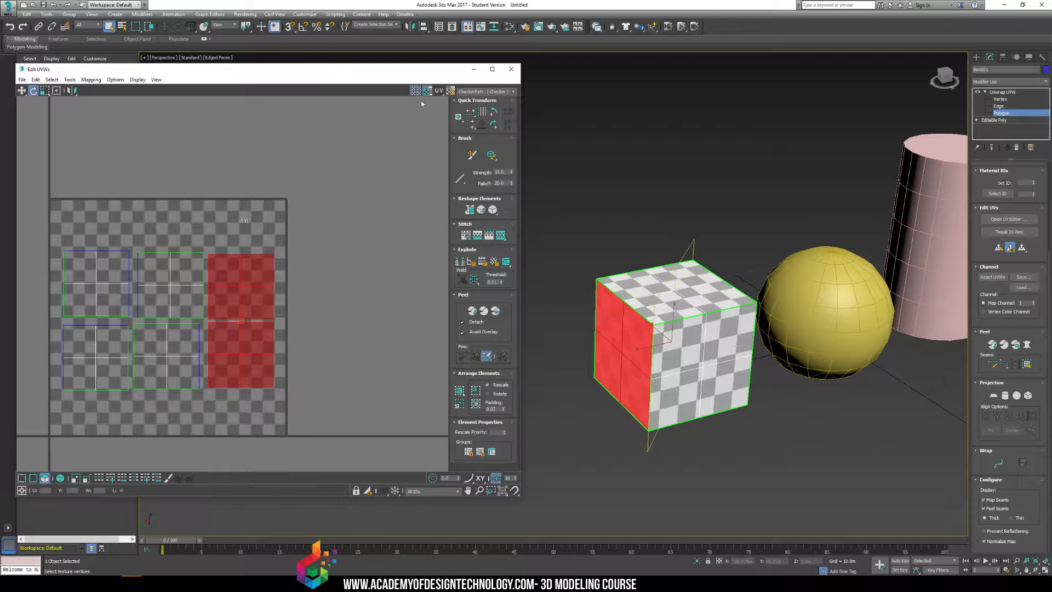
left_click(418, 93)
middle_click_drag(272, 238, 349, 228)
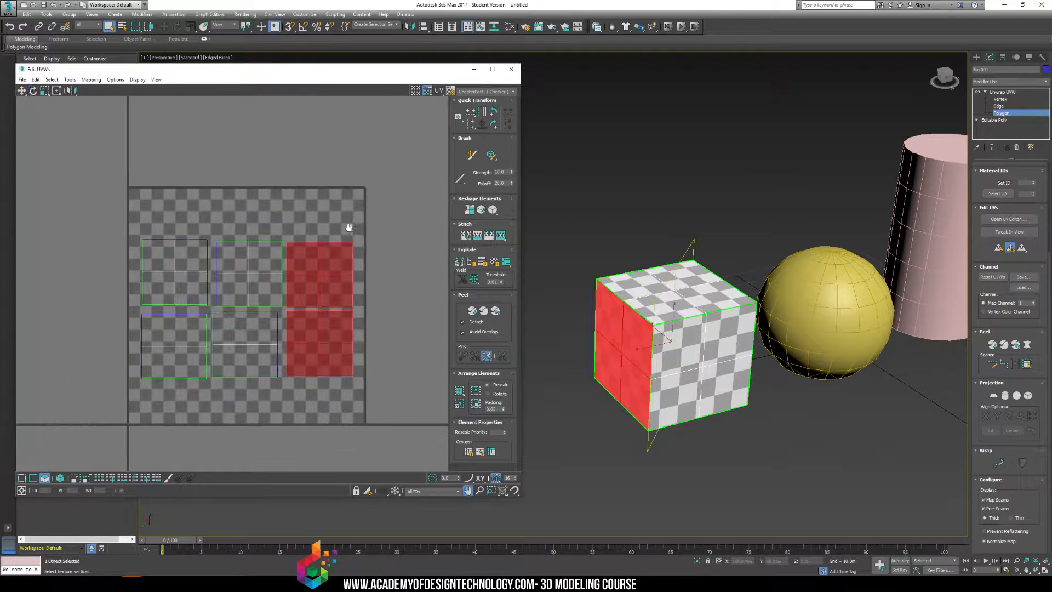
Select all six shells to review their placement inside the UV tile, and clear the selection
left_click_drag(125, 203, 314, 380)
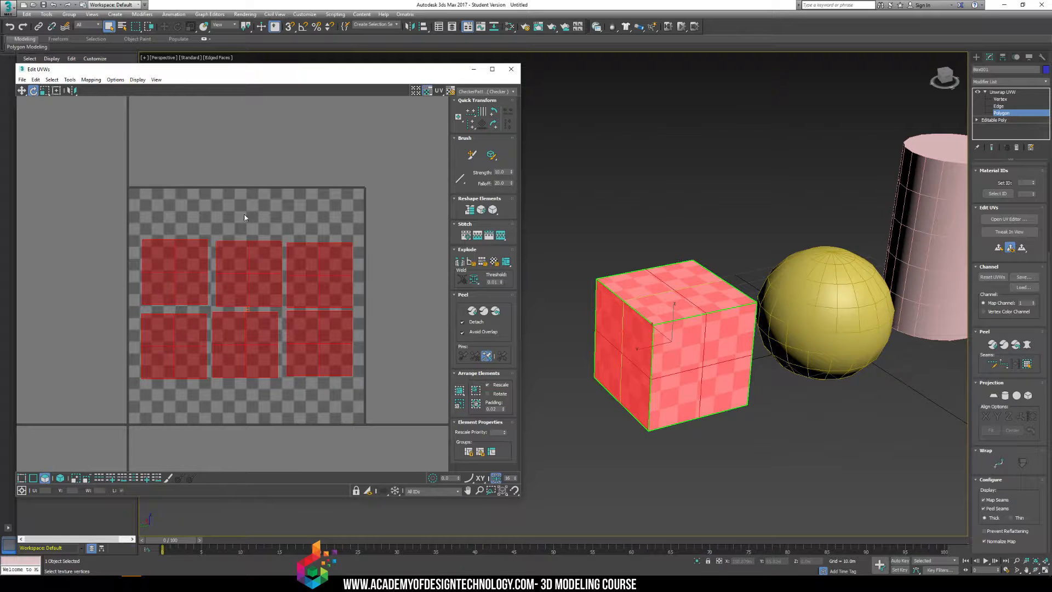
left_click(373, 216)
left_click_drag(135, 191, 387, 331)
left_click(137, 201)
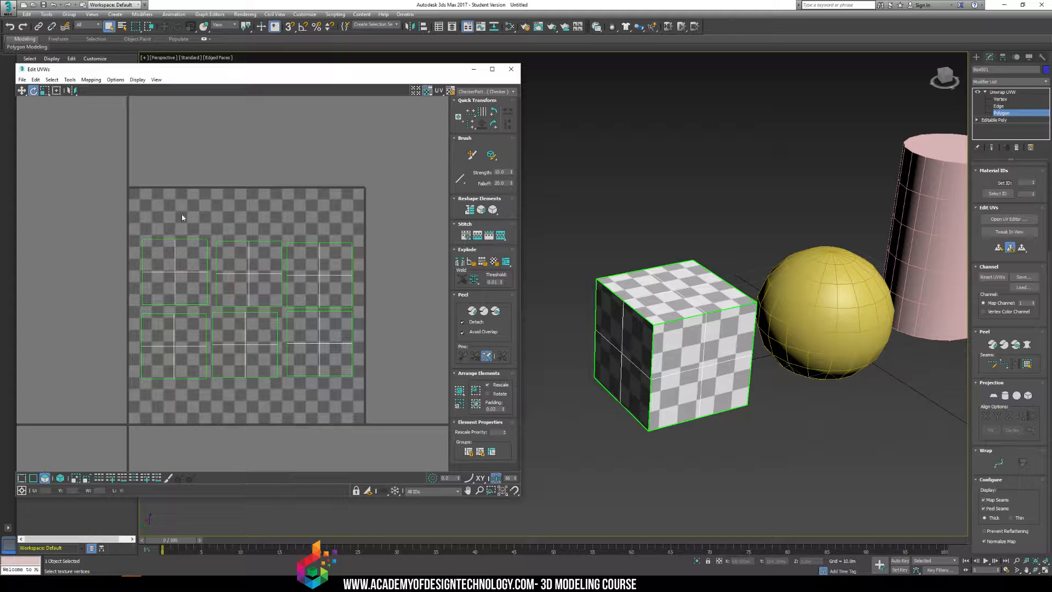
Try packing all six box shells tightly into the UV tile with rescaling, and undo the packing
left_click_drag(122, 185, 406, 405)
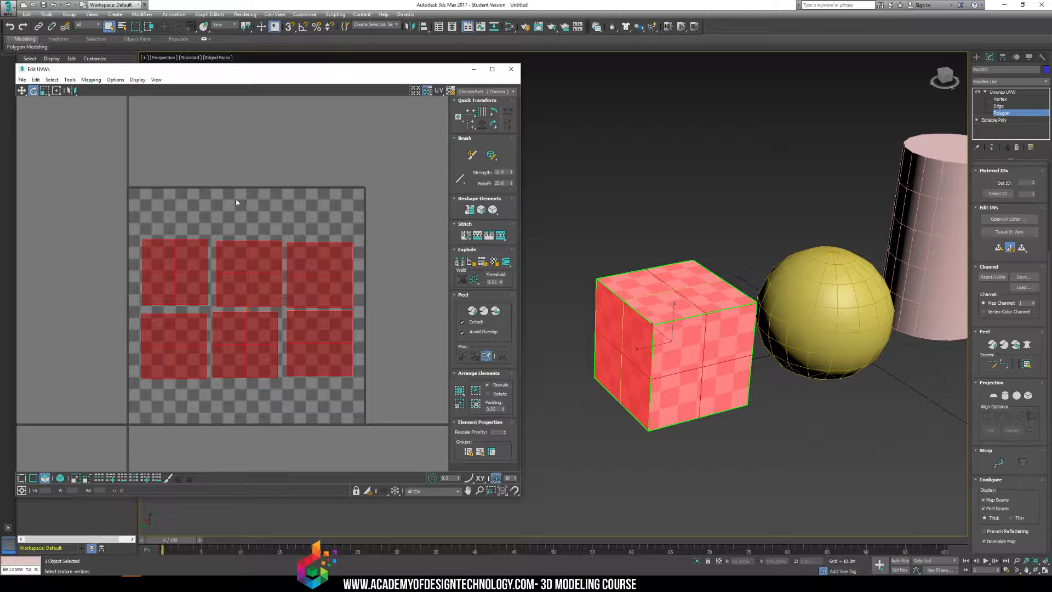
left_click_drag(142, 213, 421, 403)
left_click(459, 391)
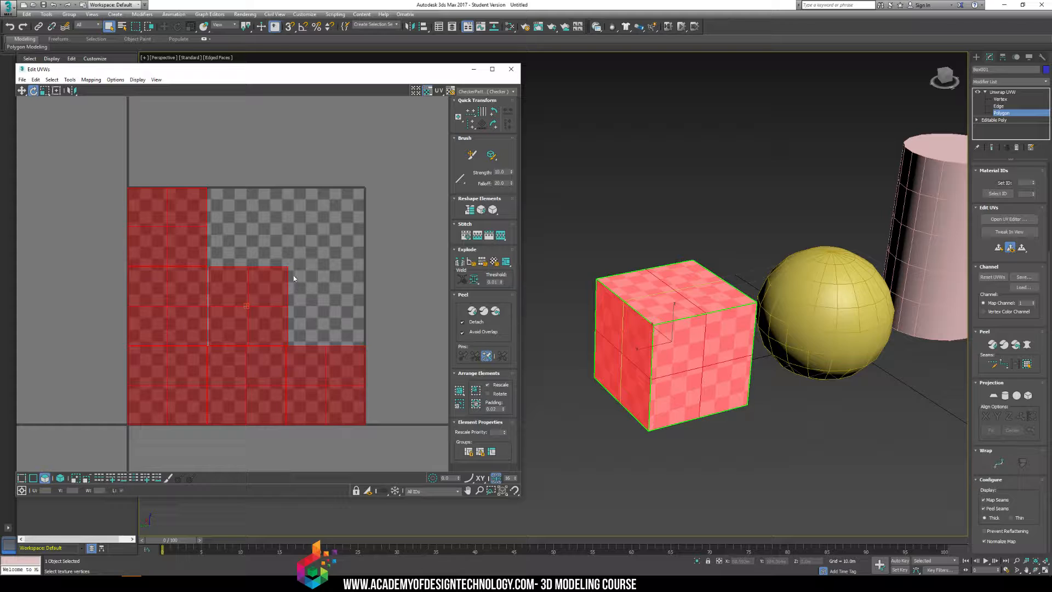
key("ctrl+z")
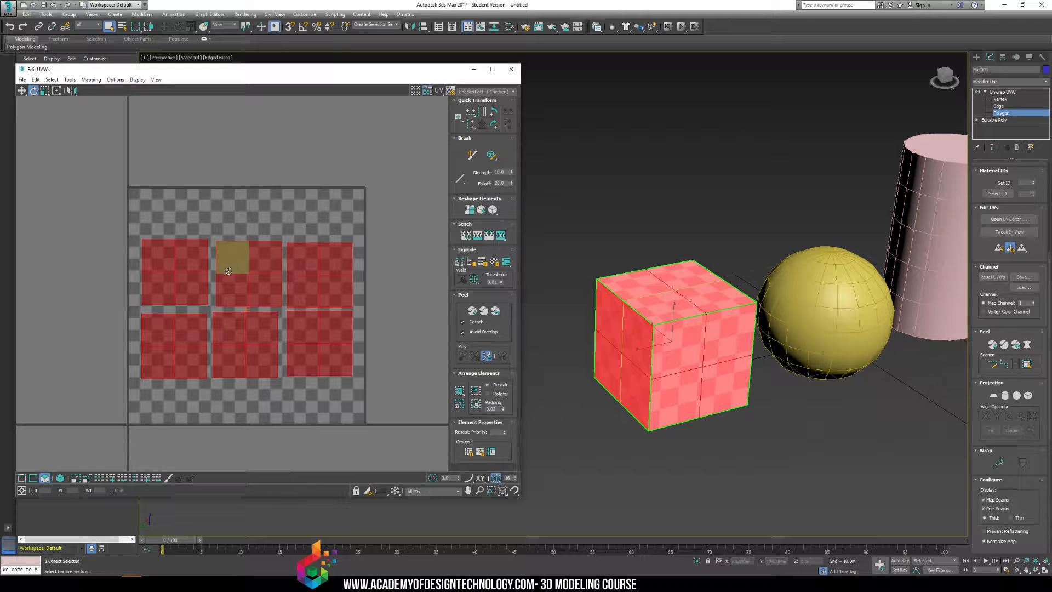
Move the lower-right shell slightly towards its left neighbour and select all six shells
left_click(22, 91)
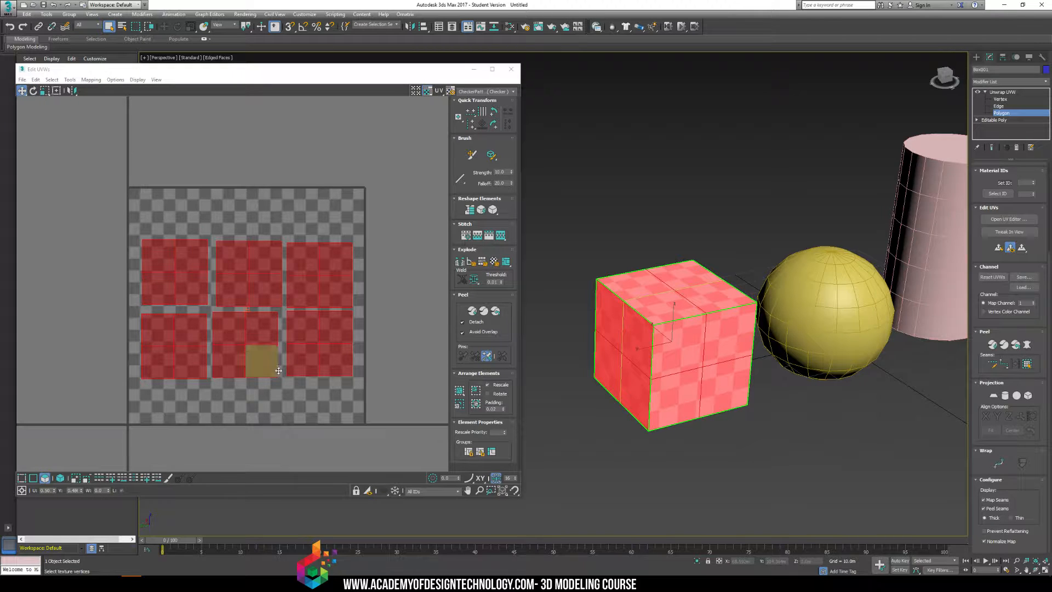
left_click(372, 337)
left_click(323, 326)
left_click_drag(323, 326, 317, 330)
left_click_drag(376, 391, 45, 194)
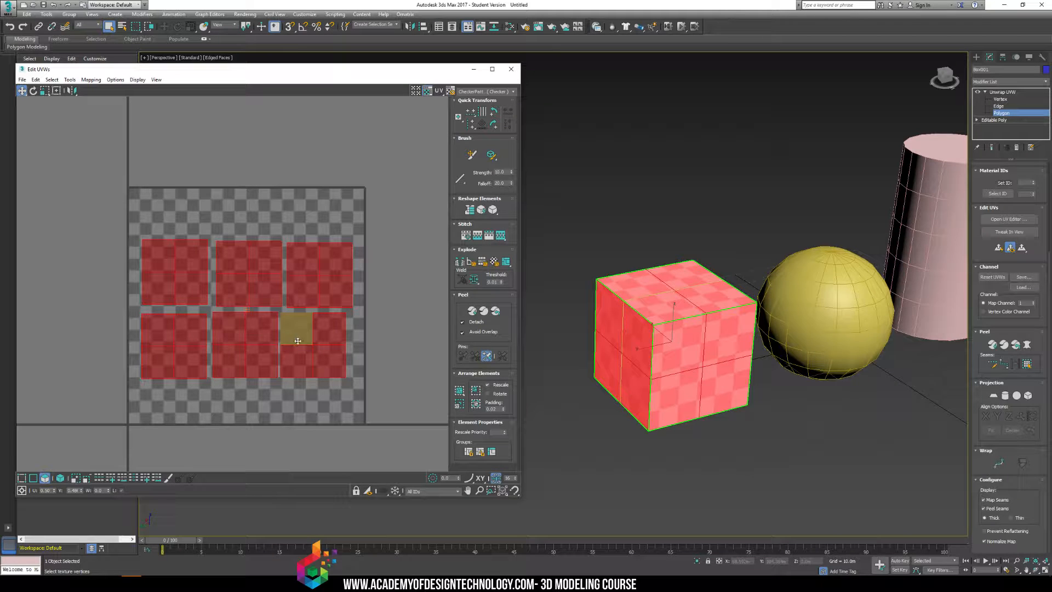
Try packing the selected shells without rescaling and with rescaling, and undo each arrangement
left_click(476, 392)
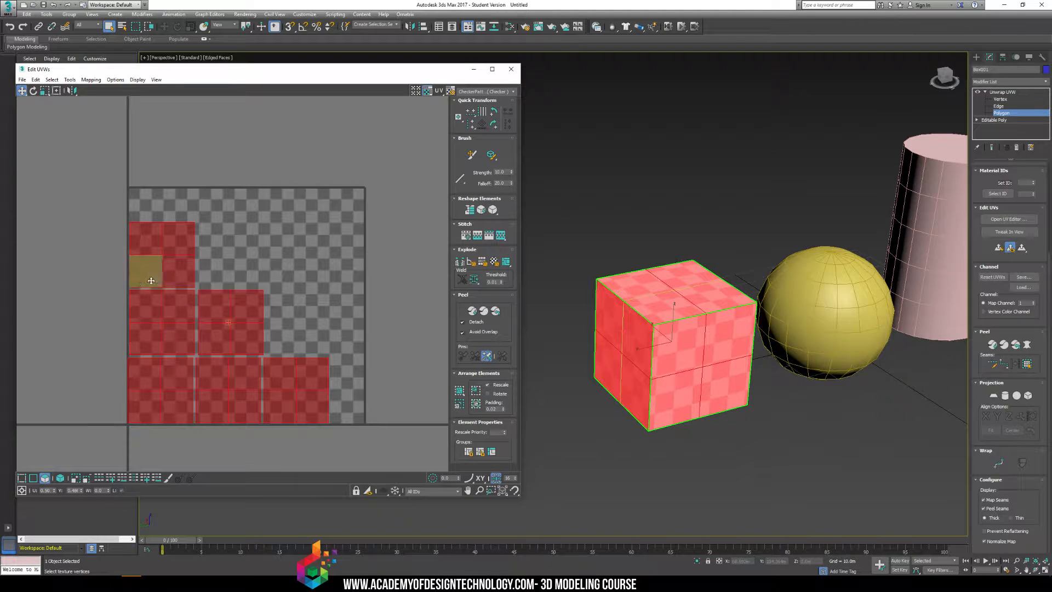
middle_click_drag(212, 332, 195, 335)
left_click(456, 404)
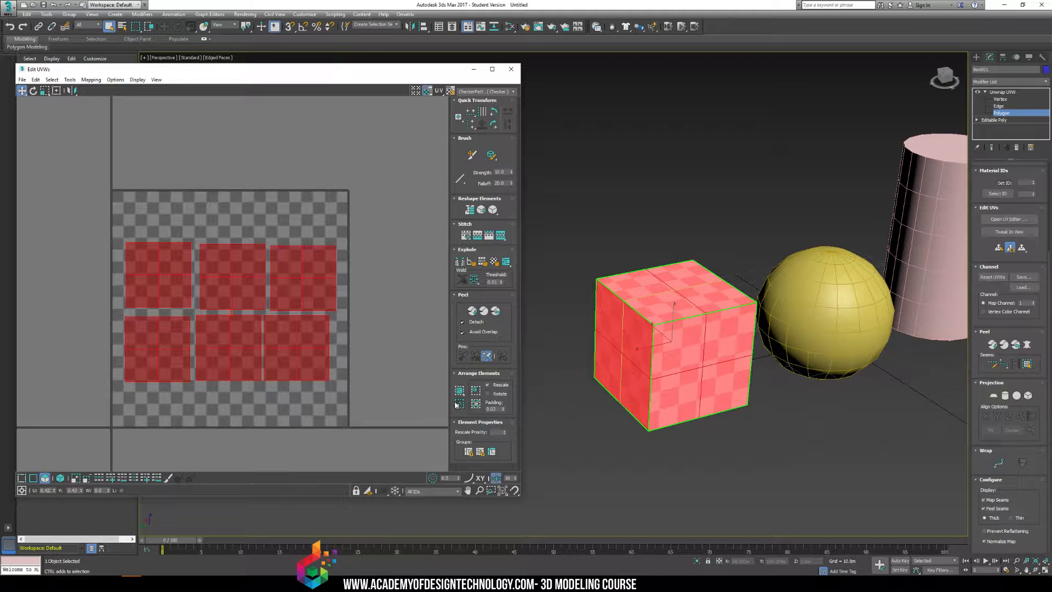
left_click(460, 391)
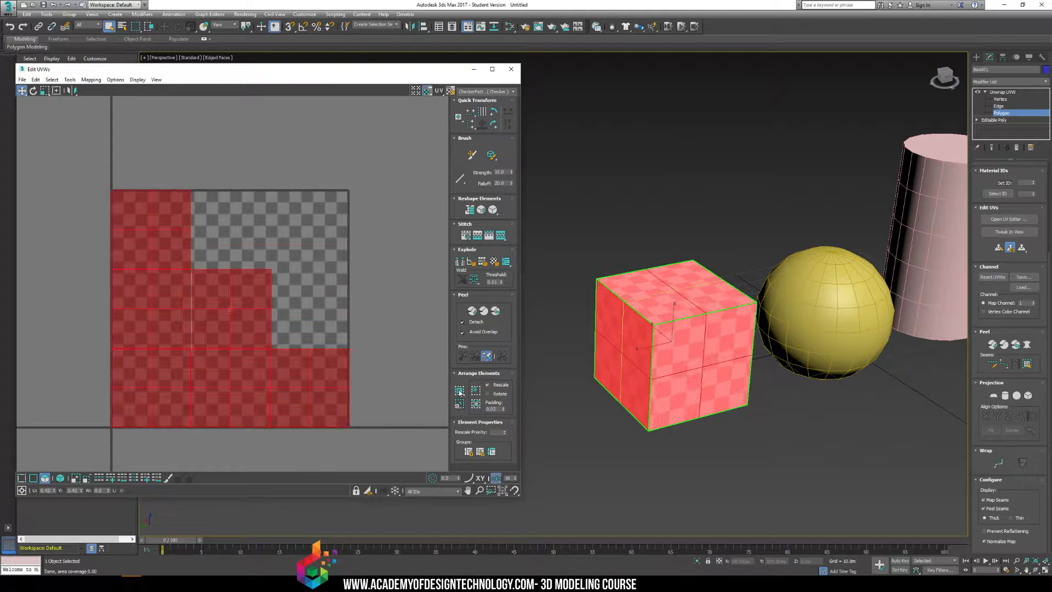
left_click(475, 405)
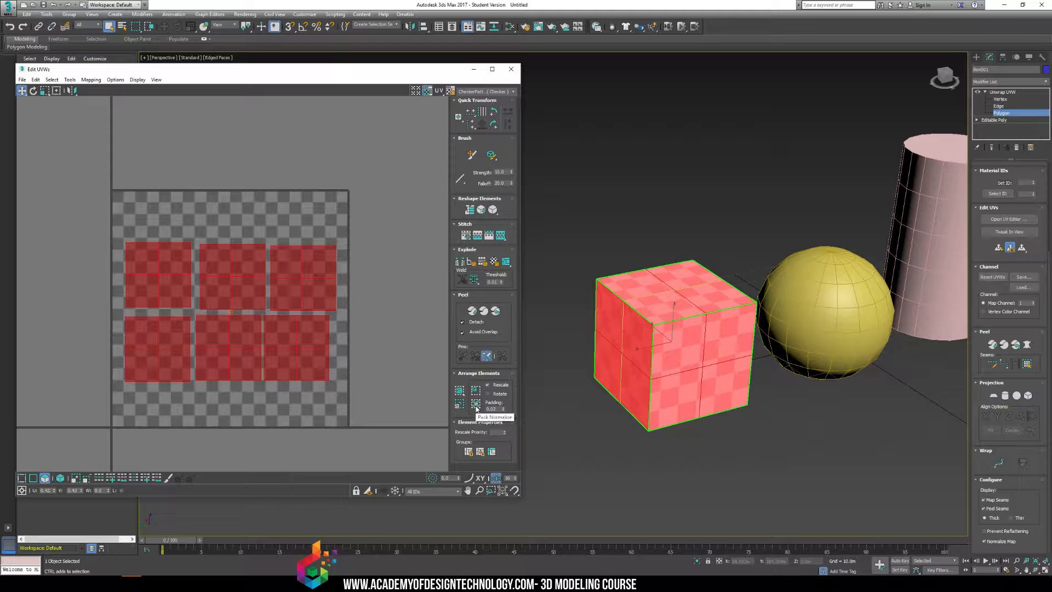
Arrange the six selected shells in the UV tile with Pack Normalize and clear the selection
left_click(476, 404)
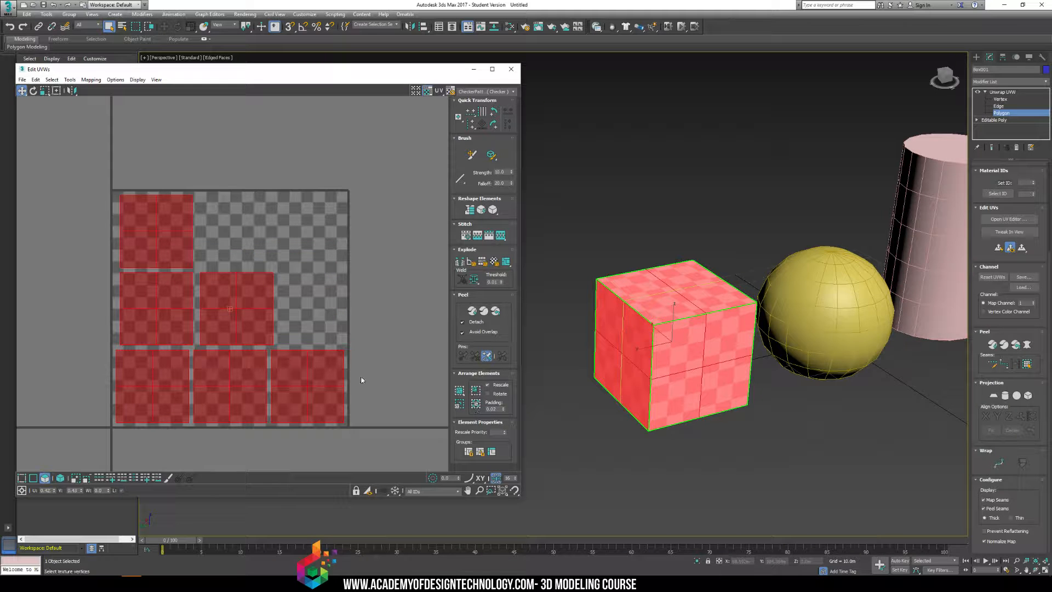
scroll(189, 332, "up", 4)
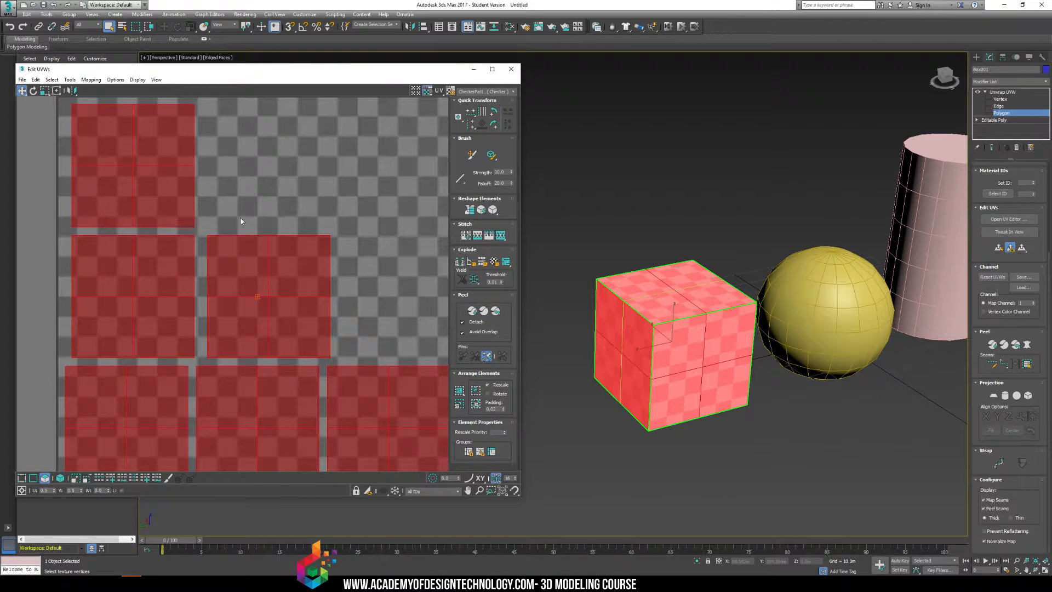
scroll(241, 218, "down", 5)
left_click(271, 200)
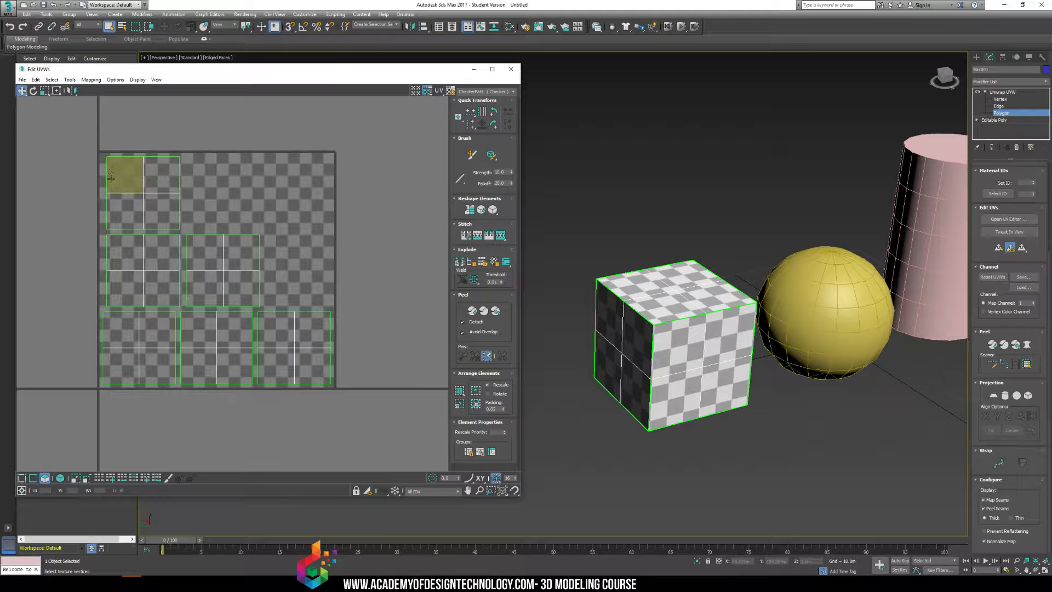
Move the three shells of the upper two rows slightly left to line up with the bottom row, and deselect them
scroll(253, 249, "up", 5)
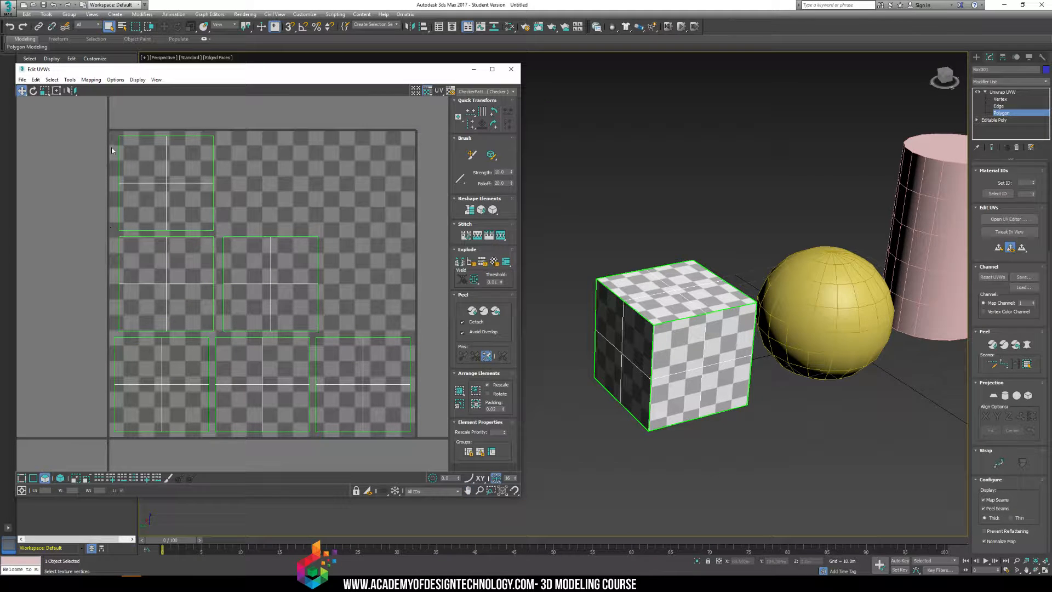
left_click_drag(111, 131, 319, 328)
left_click_drag(254, 289, 250, 289)
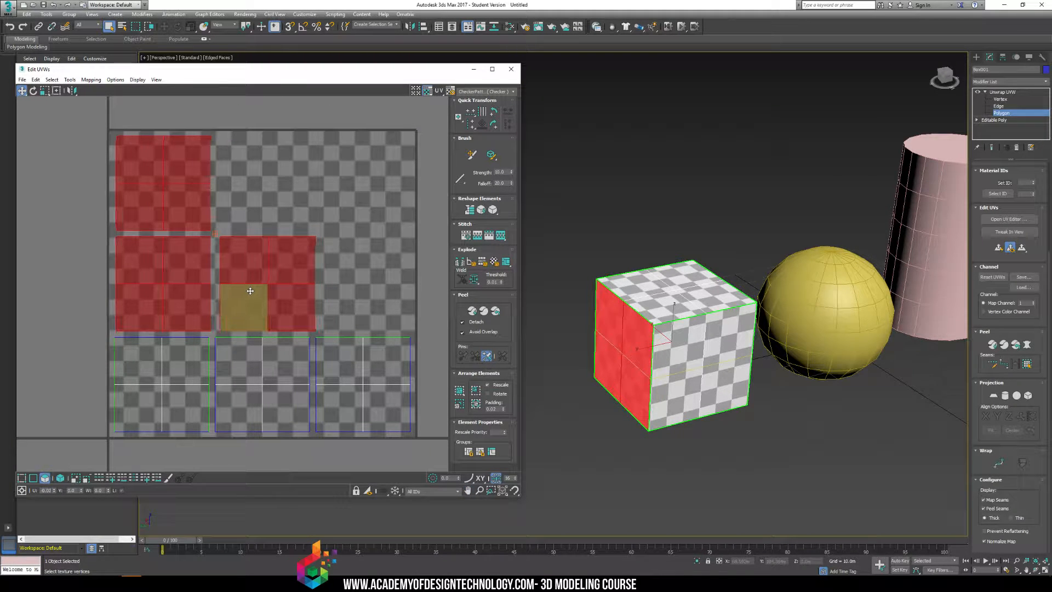
left_click(292, 226)
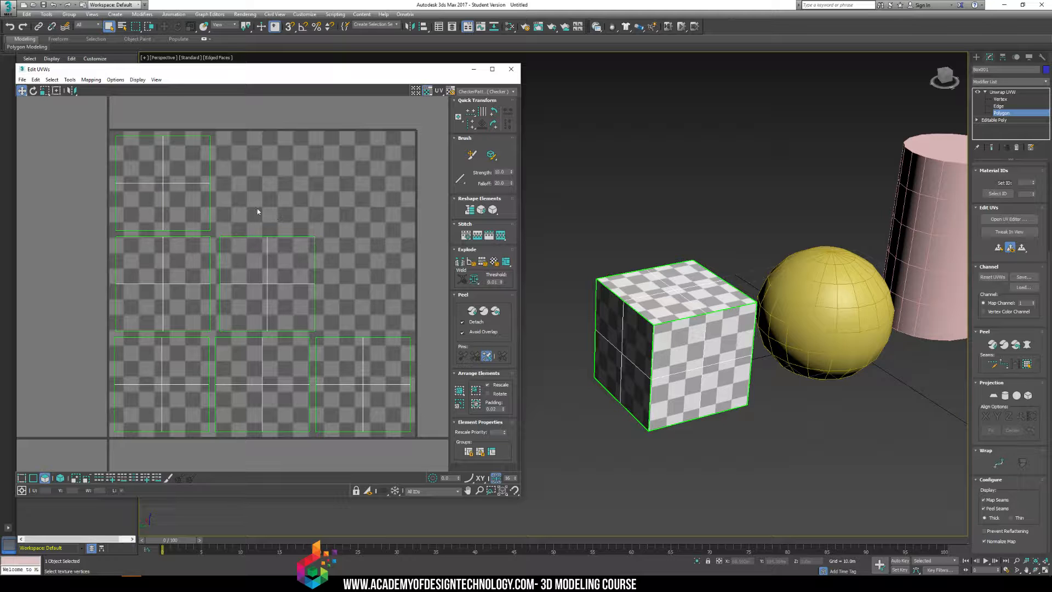
Close the UV editor and collapse the box's Unwrap UVW modifier into the Editable Poly
left_click(22, 79)
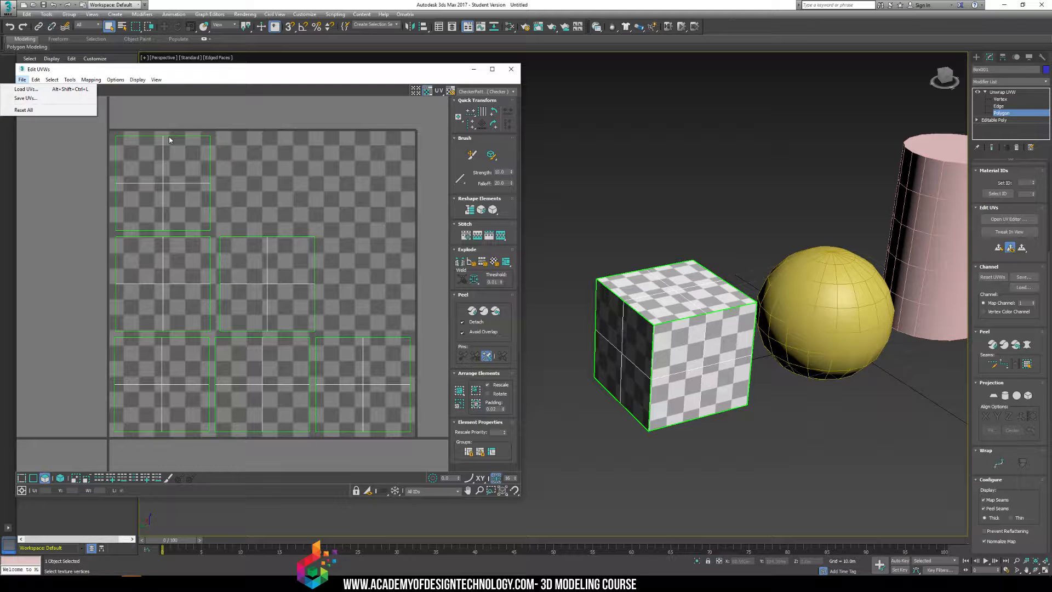
left_click(301, 175)
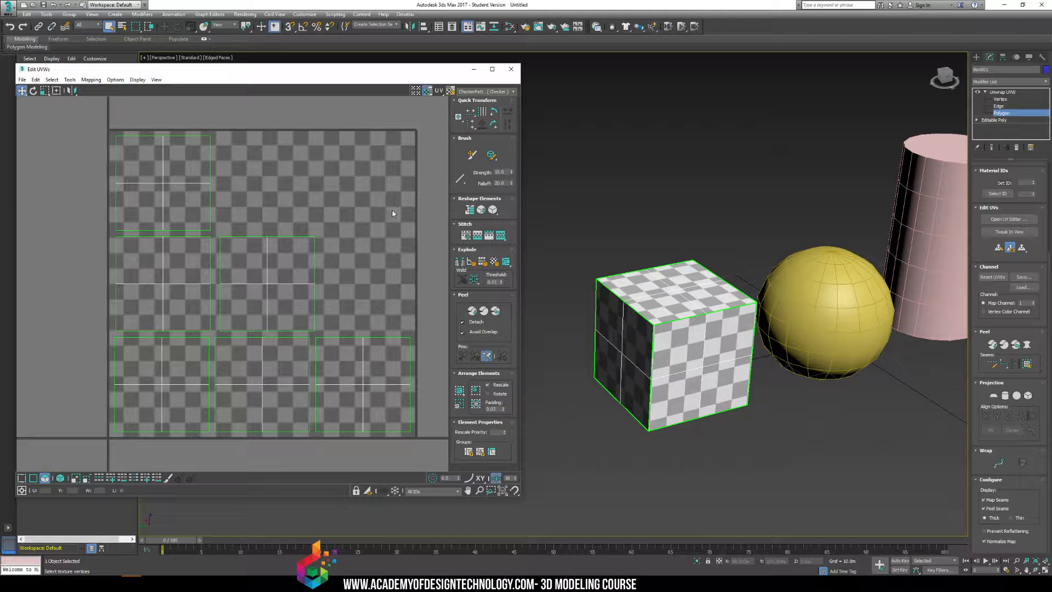
left_click(511, 69)
left_click(1013, 92)
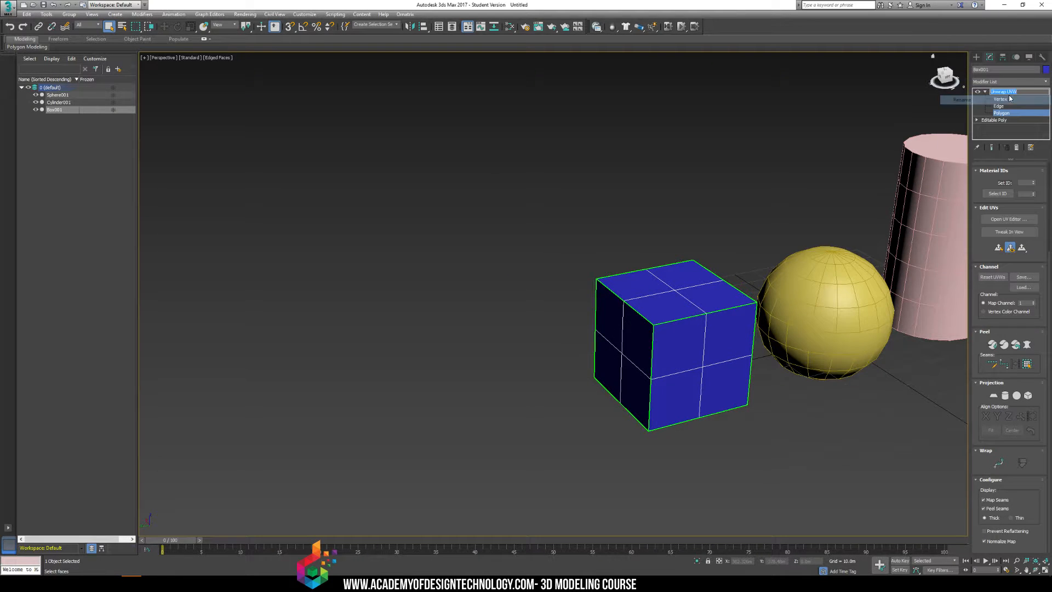
left_click(1010, 114)
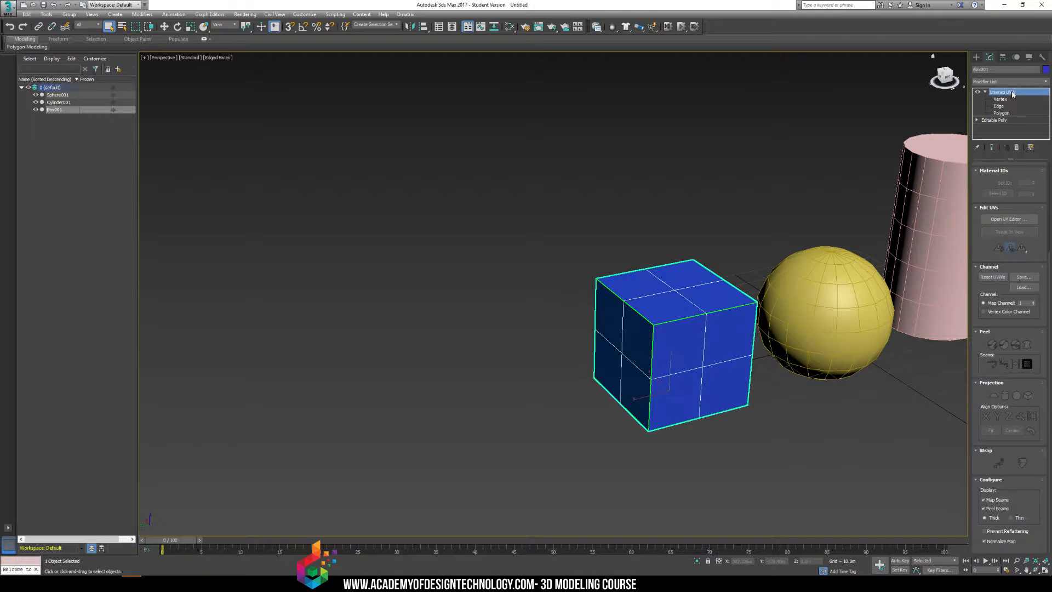
right_click(1009, 92)
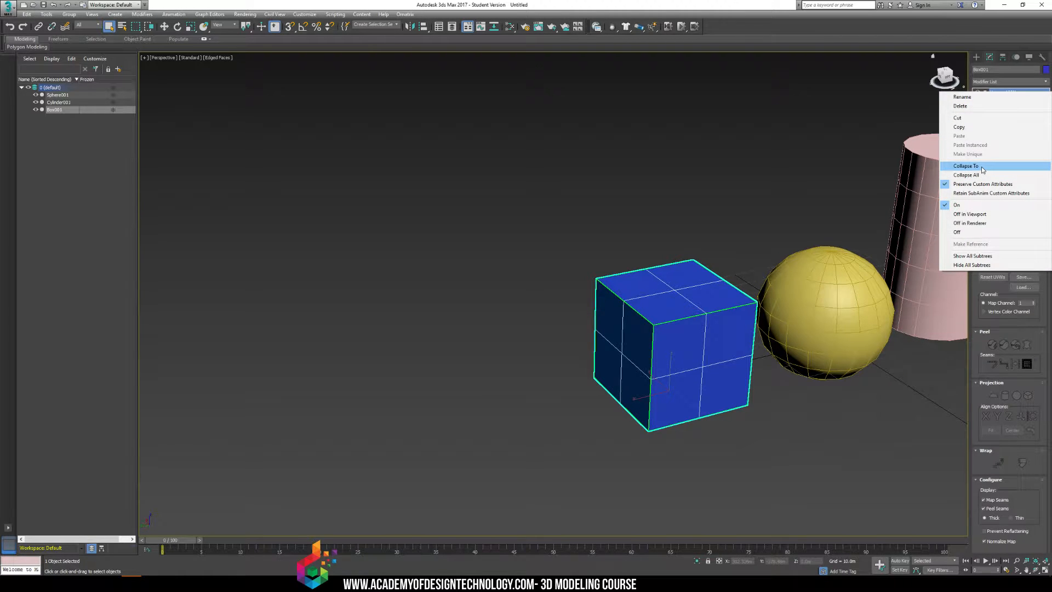
left_click(982, 167)
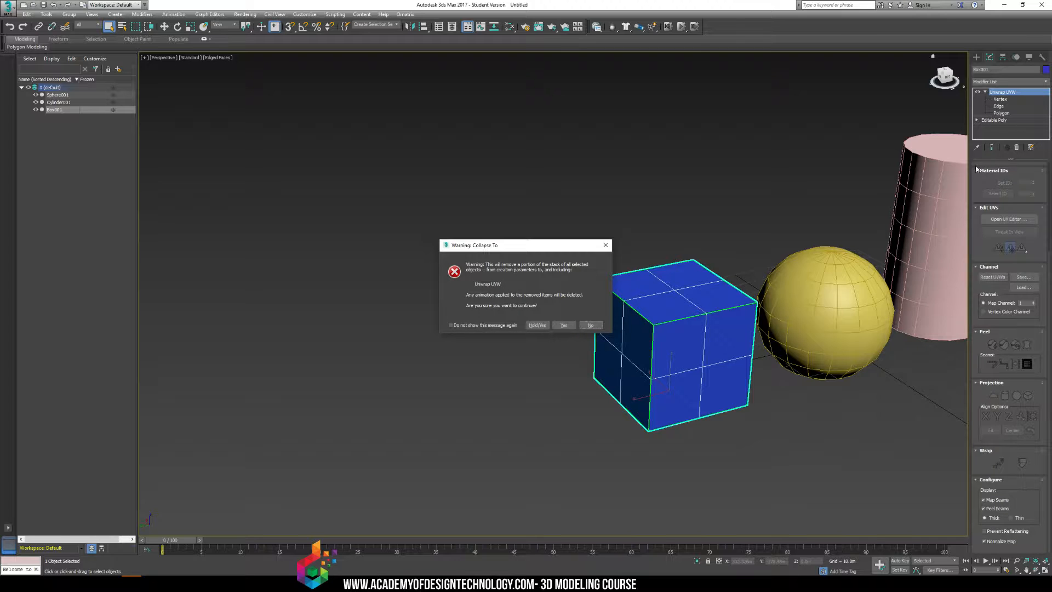
left_click(563, 325)
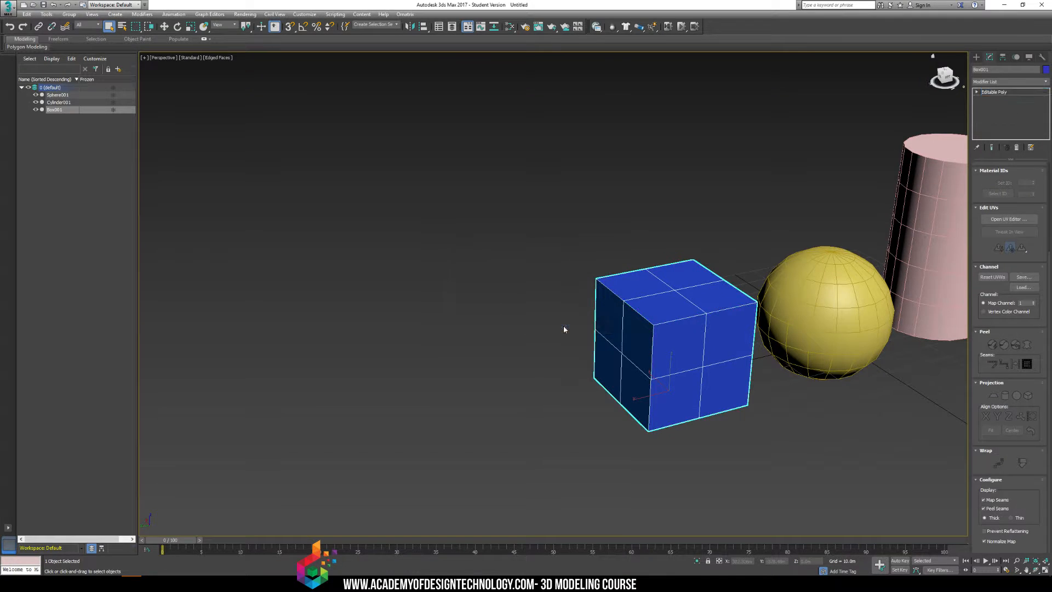
Apply a new Unwrap UVW modifier to the box and open its layout in an enlarged UV editor
left_click(1046, 82)
left_click(1046, 83)
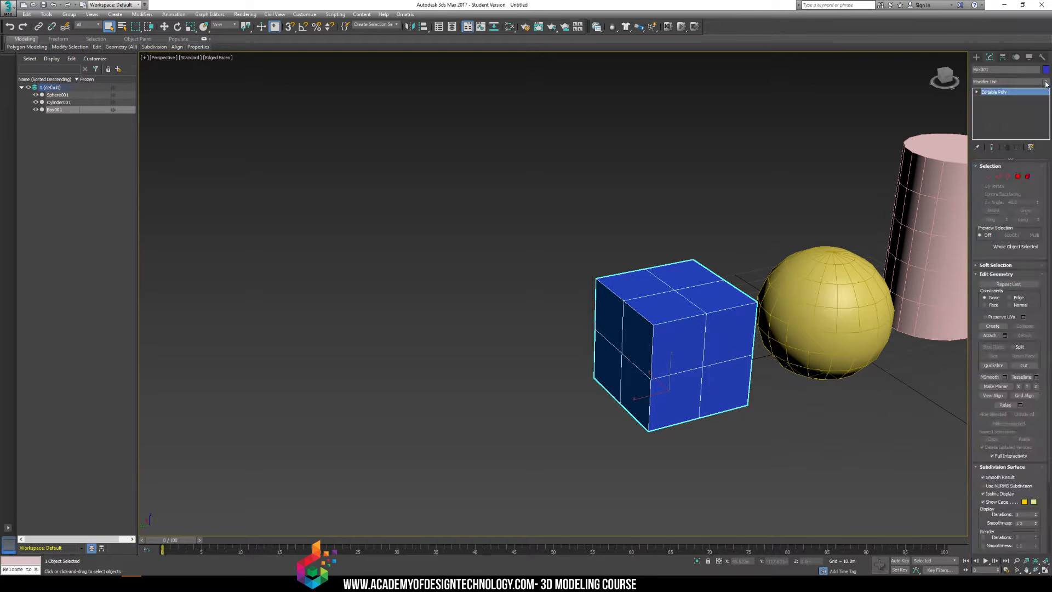
left_click(1008, 252)
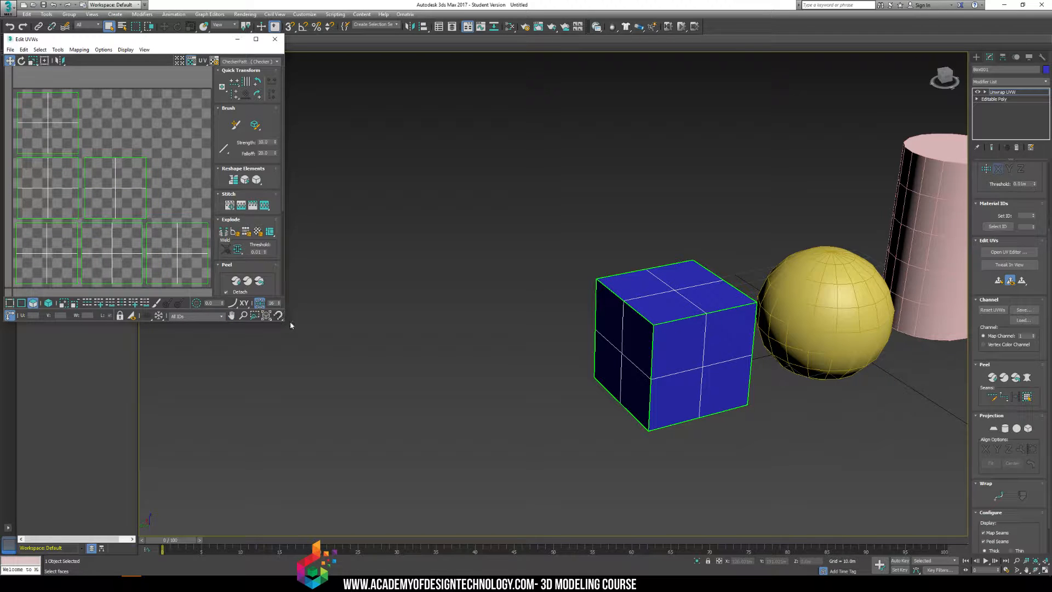
left_click_drag(284, 321, 564, 481)
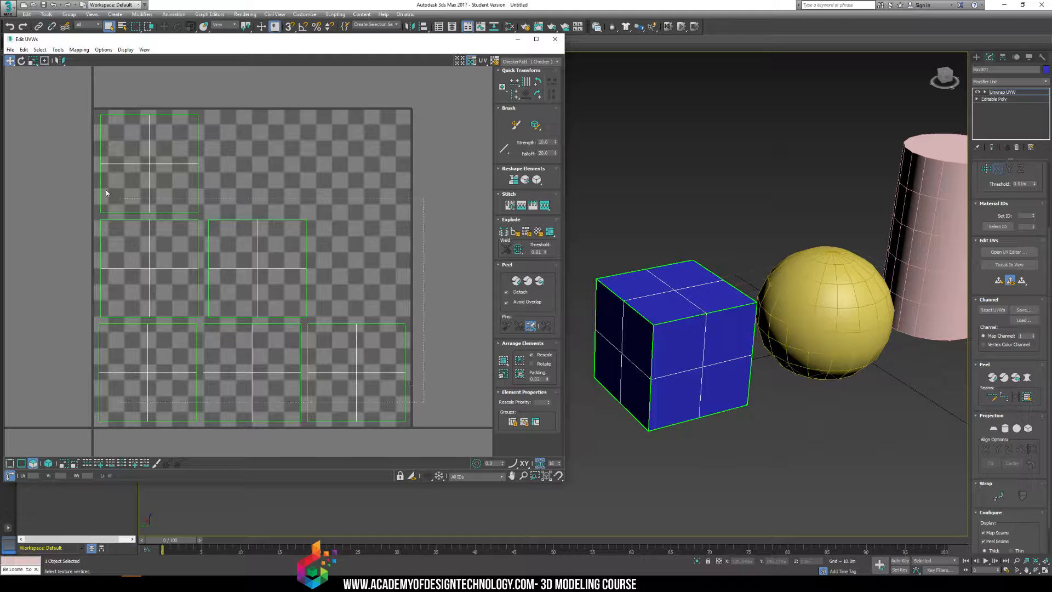
Examine the placement of the box's six shells in the reopened UV layout
left_click_drag(106, 190, 82, 139)
left_click(354, 165)
left_click(111, 583)
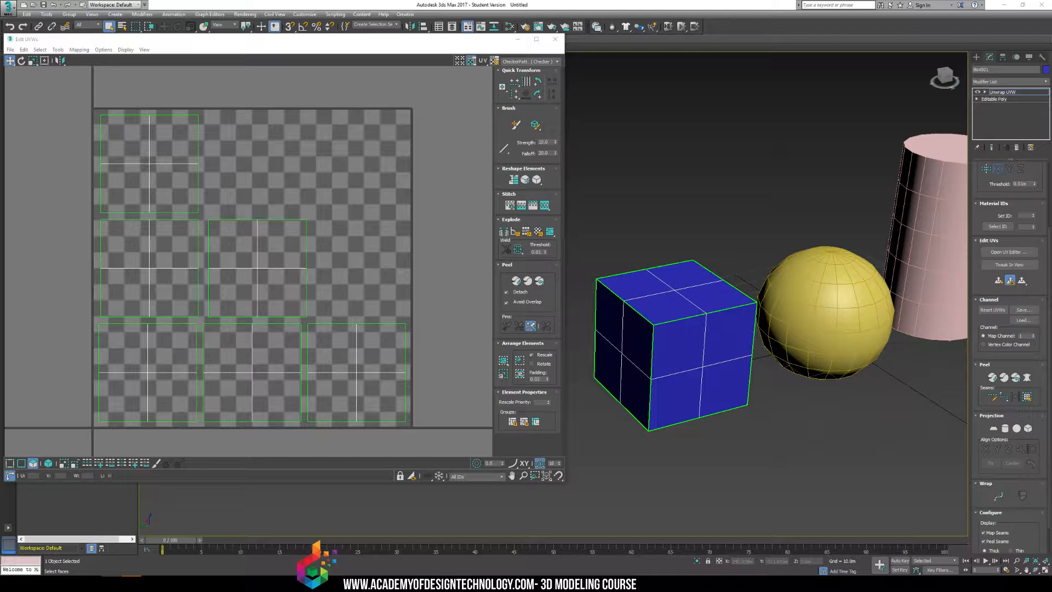
left_click(239, 160)
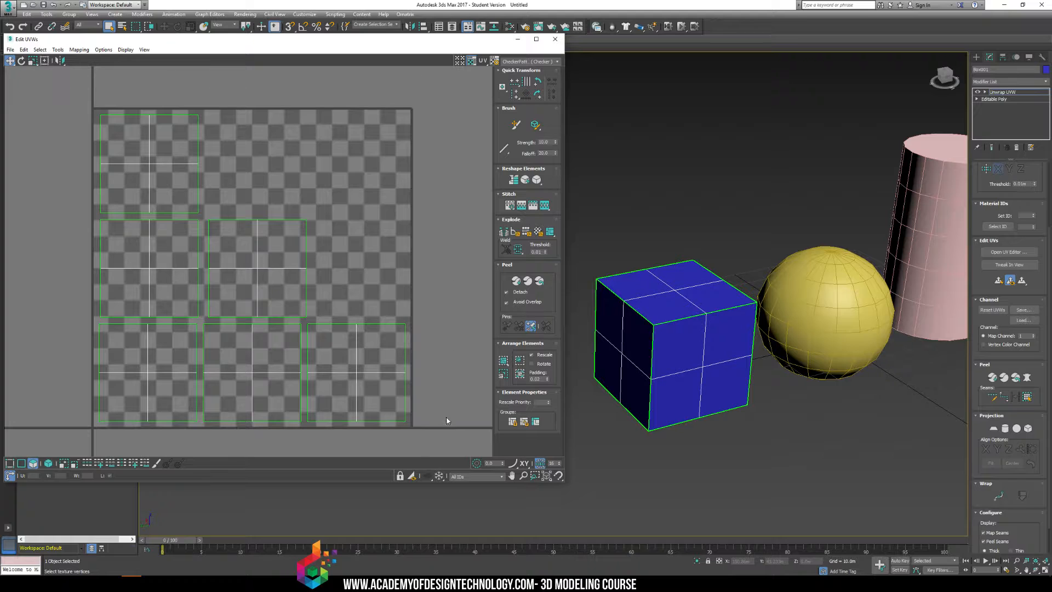
left_click_drag(447, 421, 448, 422)
left_click(388, 201)
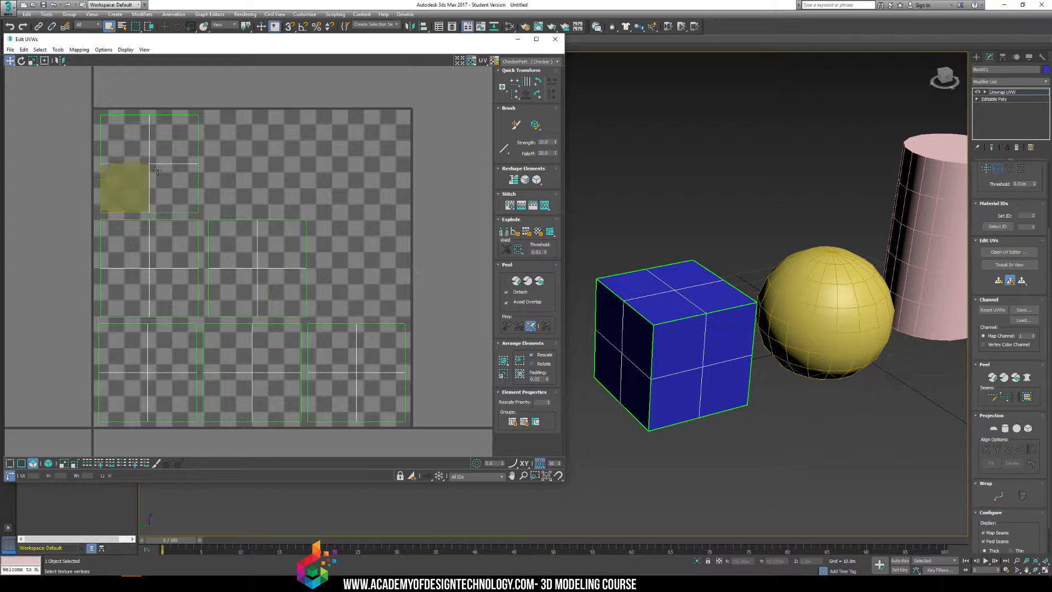
left_click_drag(75, 131, 448, 412)
left_click(364, 260)
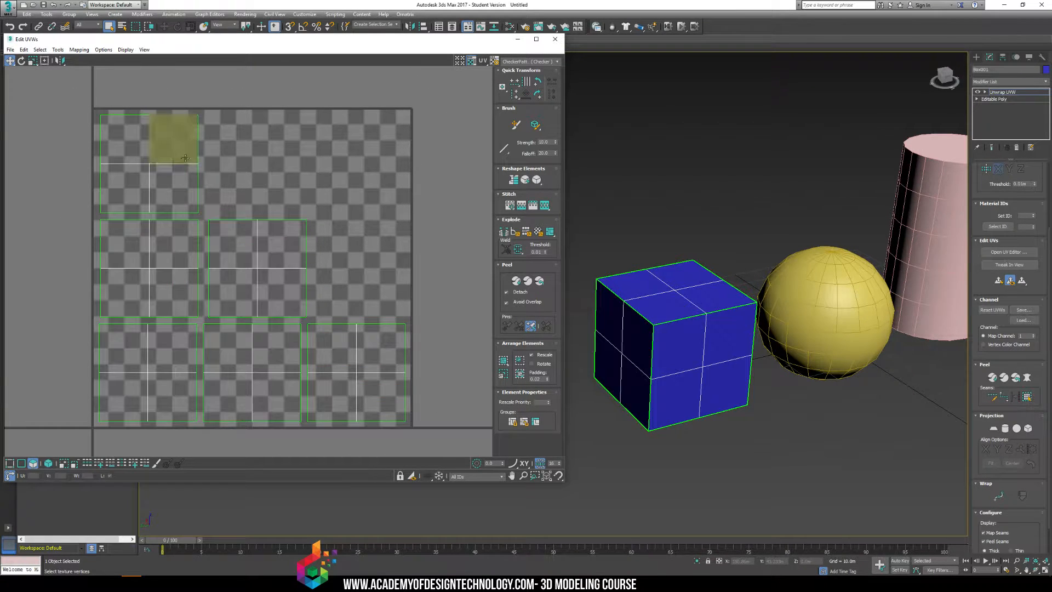
left_click(58, 50)
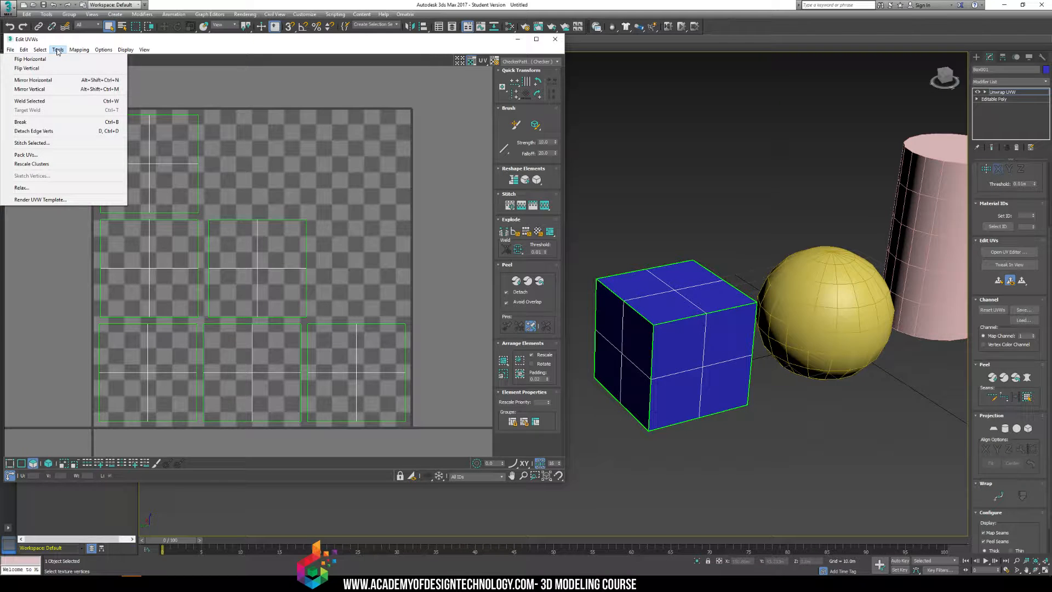
left_click(57, 50)
left_click(46, 50)
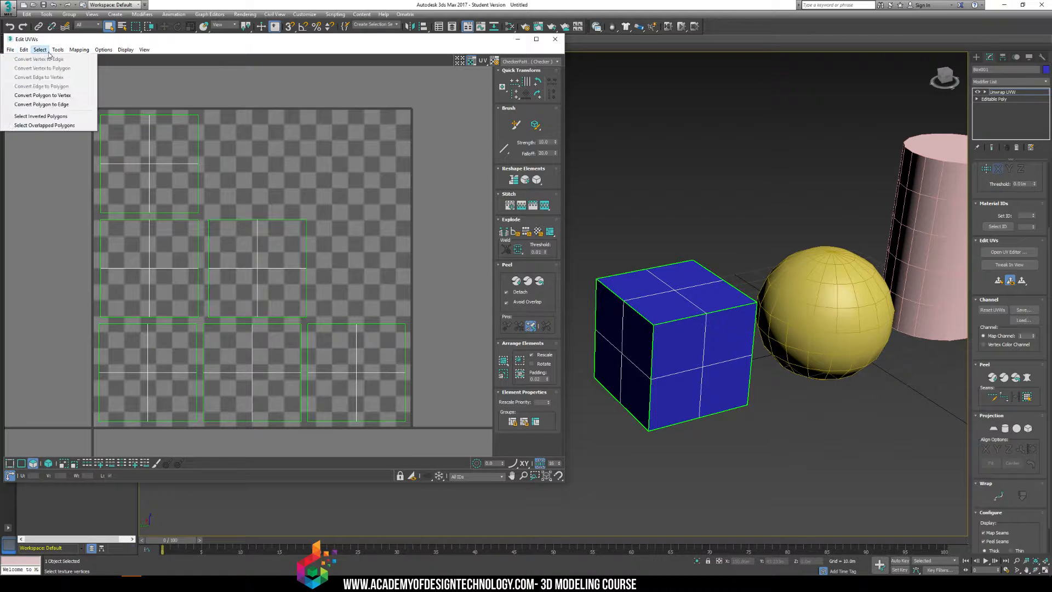
mouse_move(25, 50)
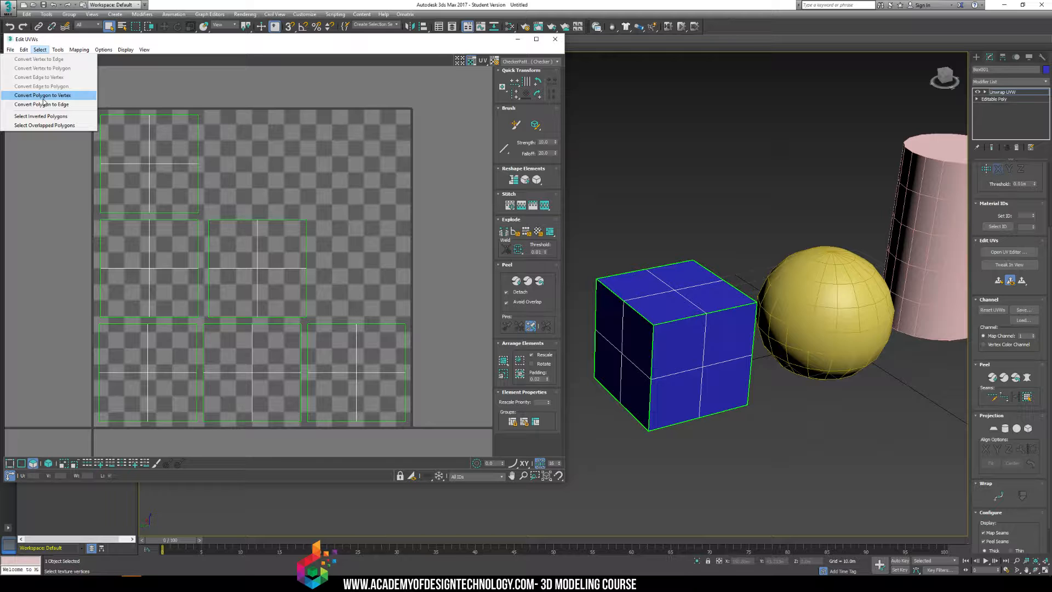
Expand the Unwrap UVW modifier to list its Vertex, Edge and Polygon levels, and look over the UV editor's selection and weld commands
left_click(980, 94)
left_click(985, 93)
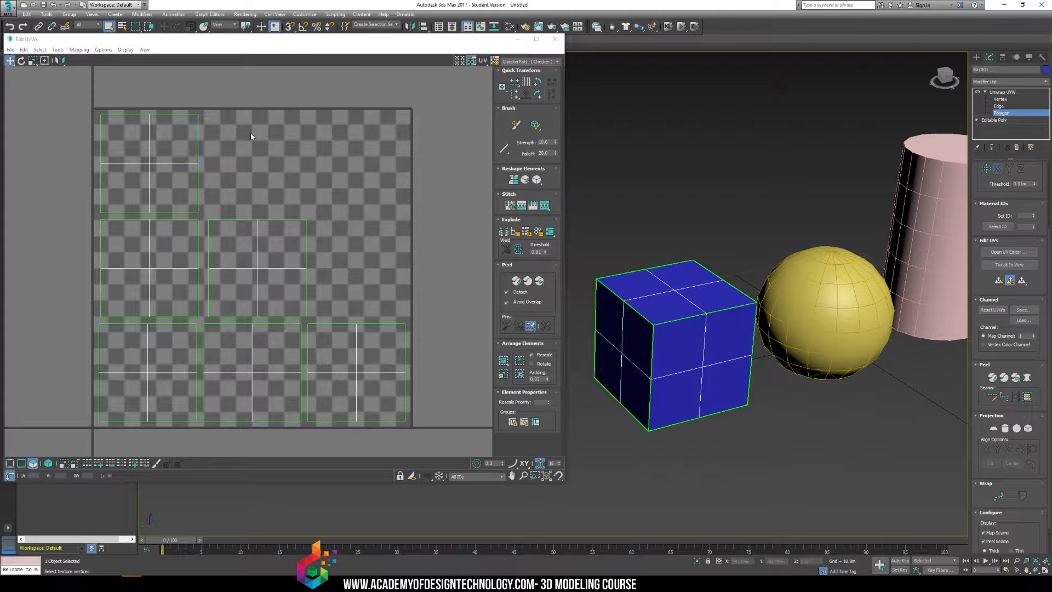
left_click(44, 49)
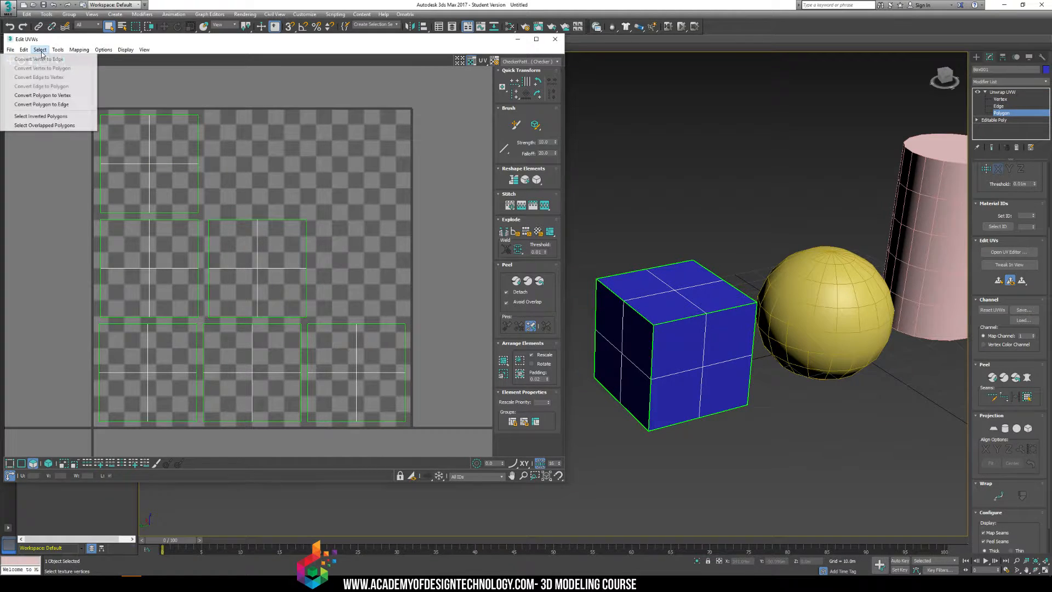
mouse_move(50, 51)
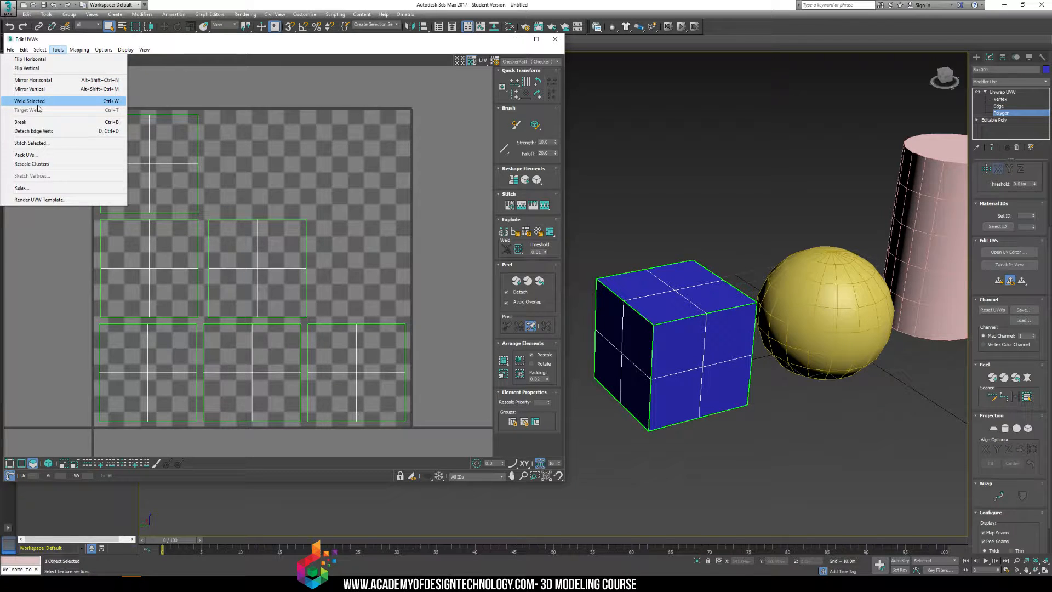
left_click(189, 128)
Try Target Weld in Vertex mode on the upper-right corner vertex of the topmost shell
left_click(999, 100)
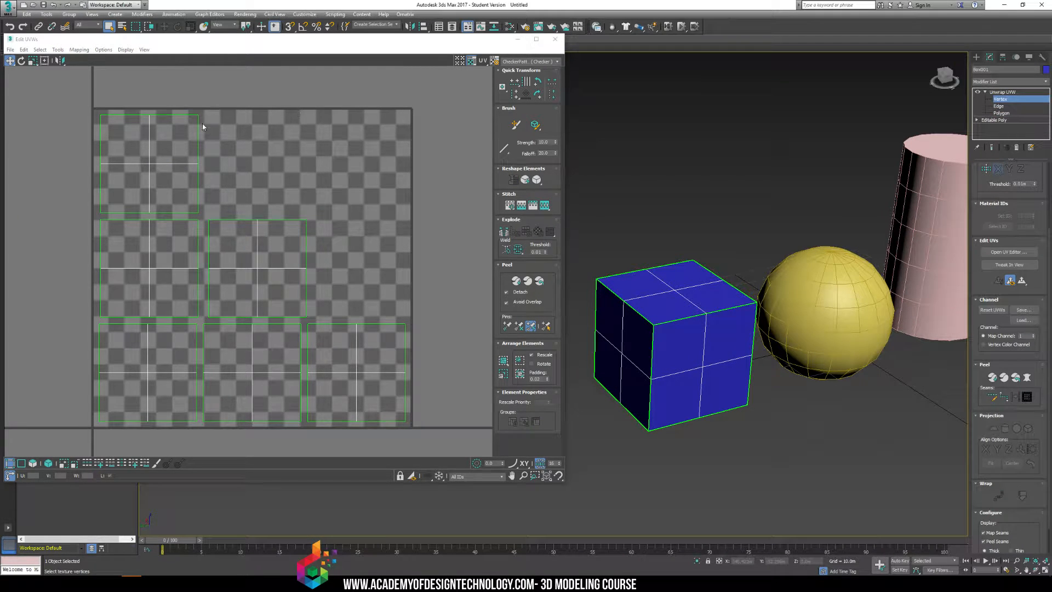
left_click_drag(202, 126, 193, 110)
left_click(58, 49)
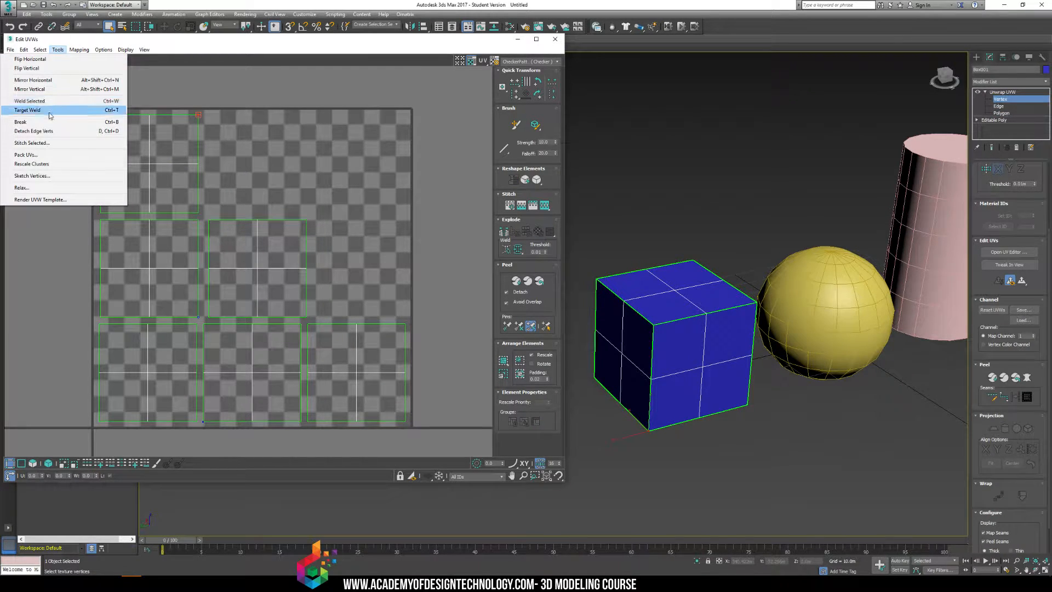
left_click(50, 110)
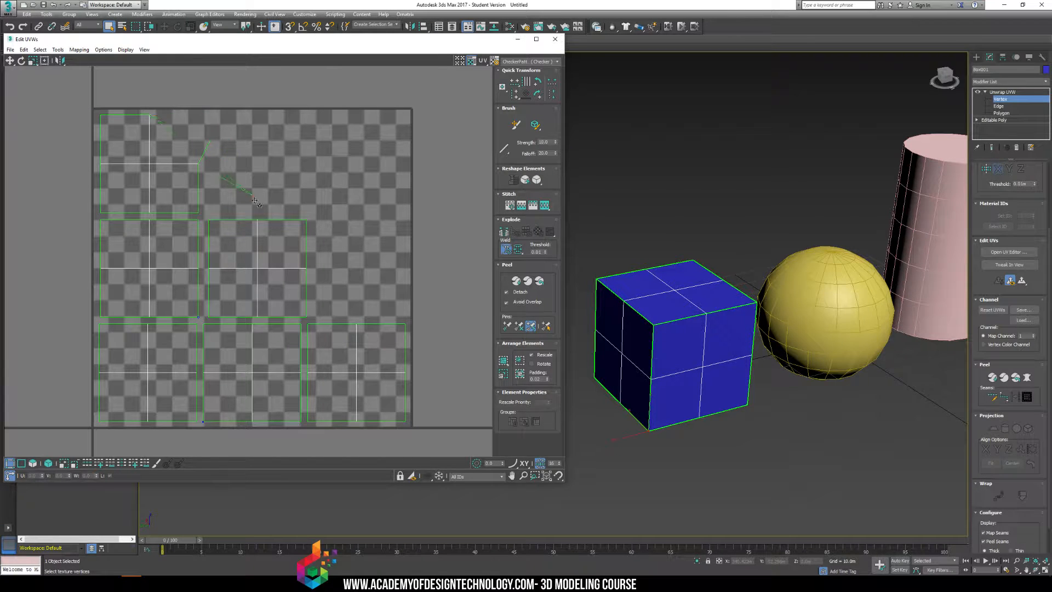
left_click_drag(255, 202, 195, 116)
left_click(58, 49)
left_click(30, 111)
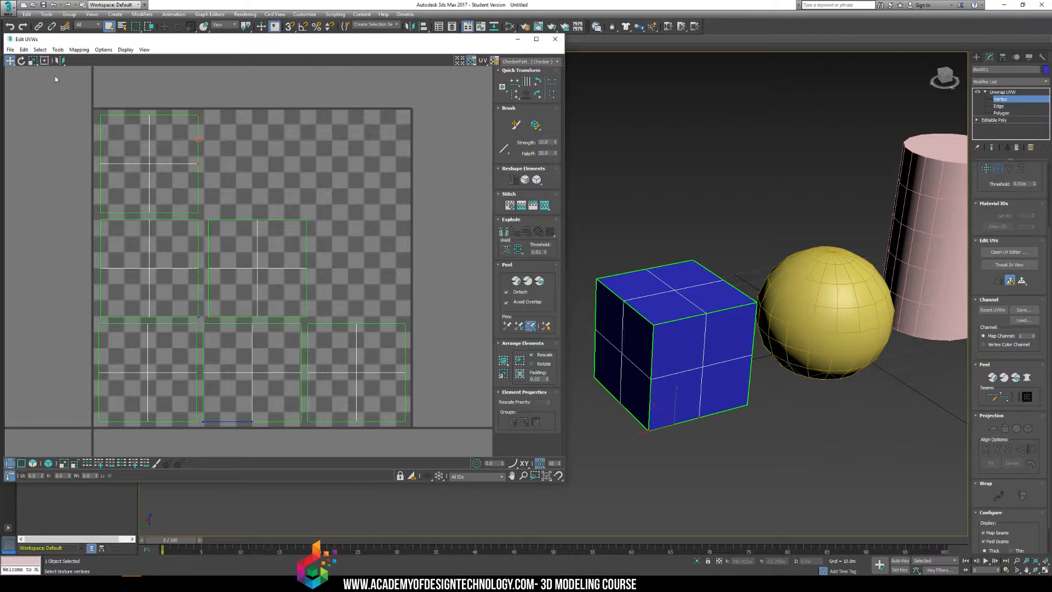
Try Weld Selected on the topmost shell's current selection and clear the selection
left_click(58, 49)
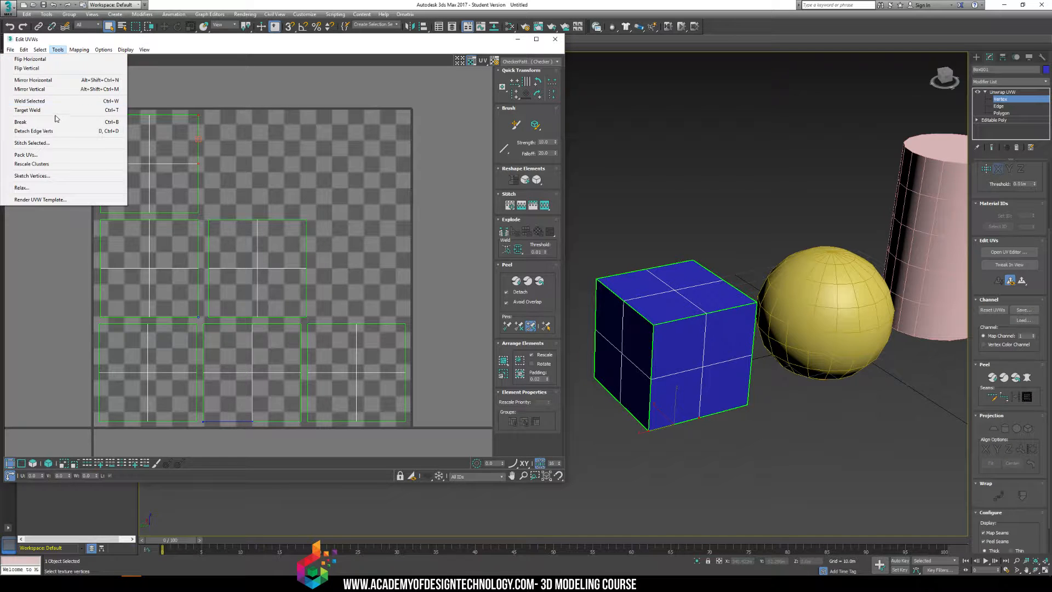
left_click(60, 103)
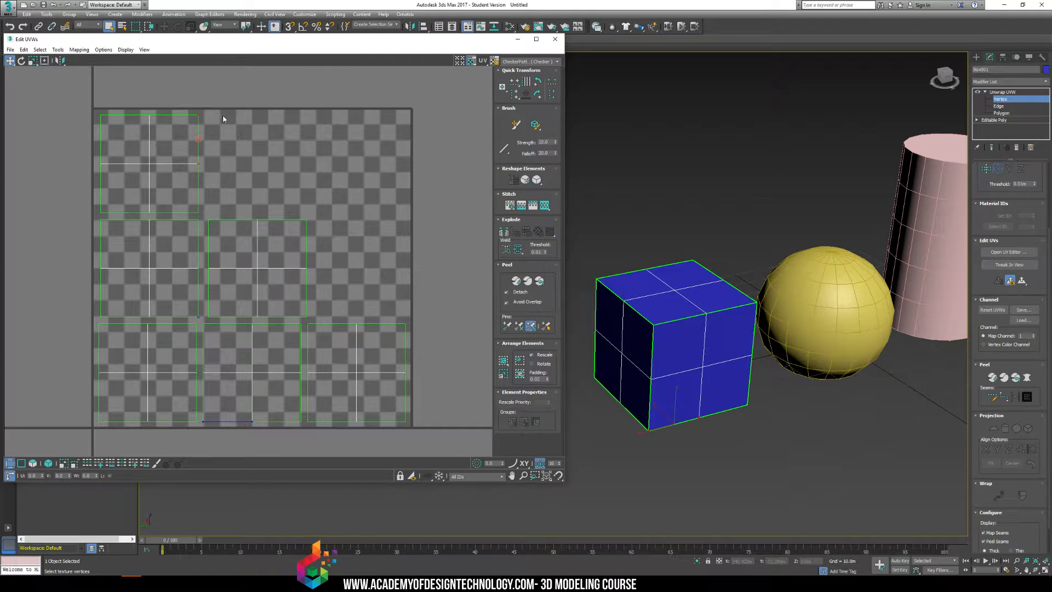
left_click(149, 96)
left_click(58, 49)
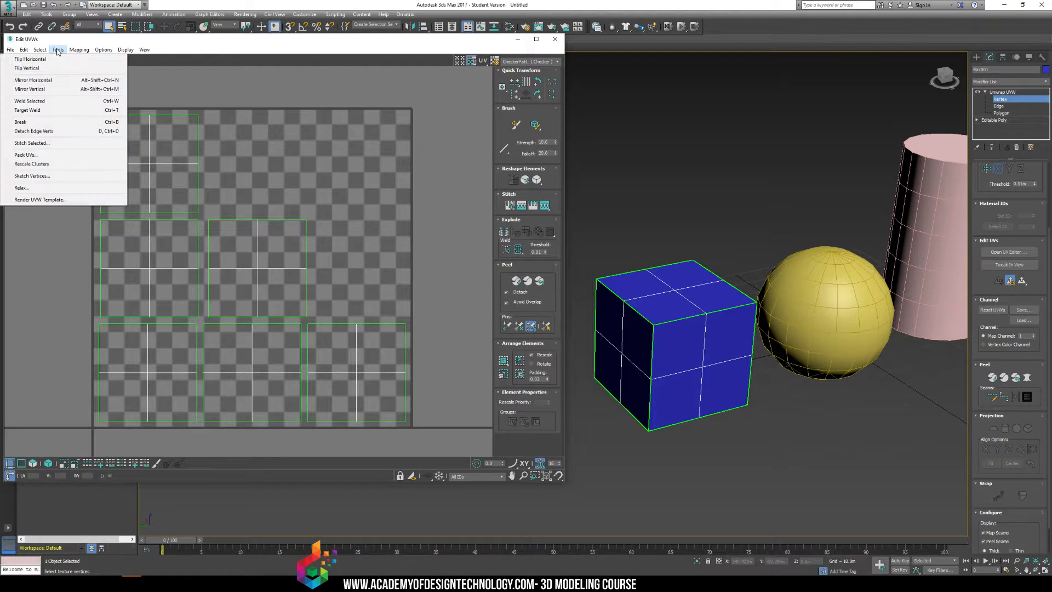
left_click(65, 125)
In Polygon mode, break the upper-right polygon off the topmost shell, move it slightly away to the right and deselect it
key("3")
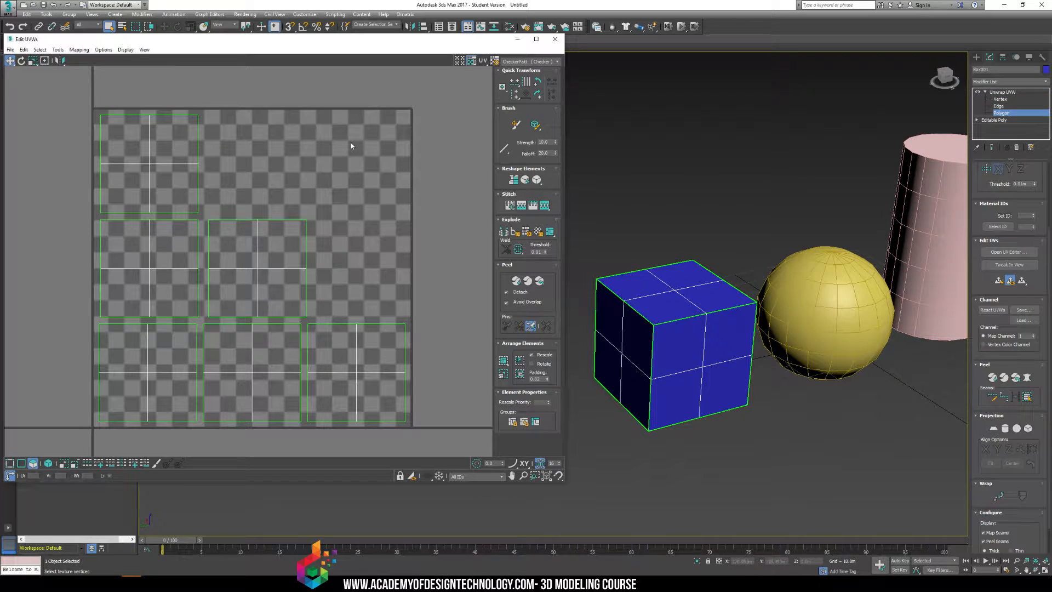
left_click(162, 150)
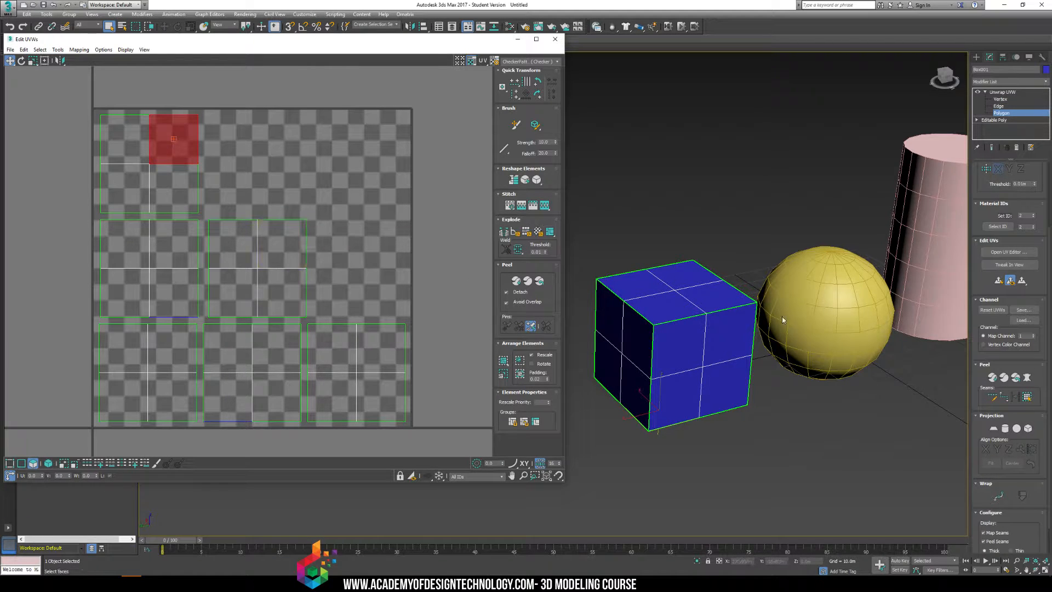
middle_click_drag(782, 320, 576, 206, "alt")
middle_click_drag(635, 390, 653, 368, "alt")
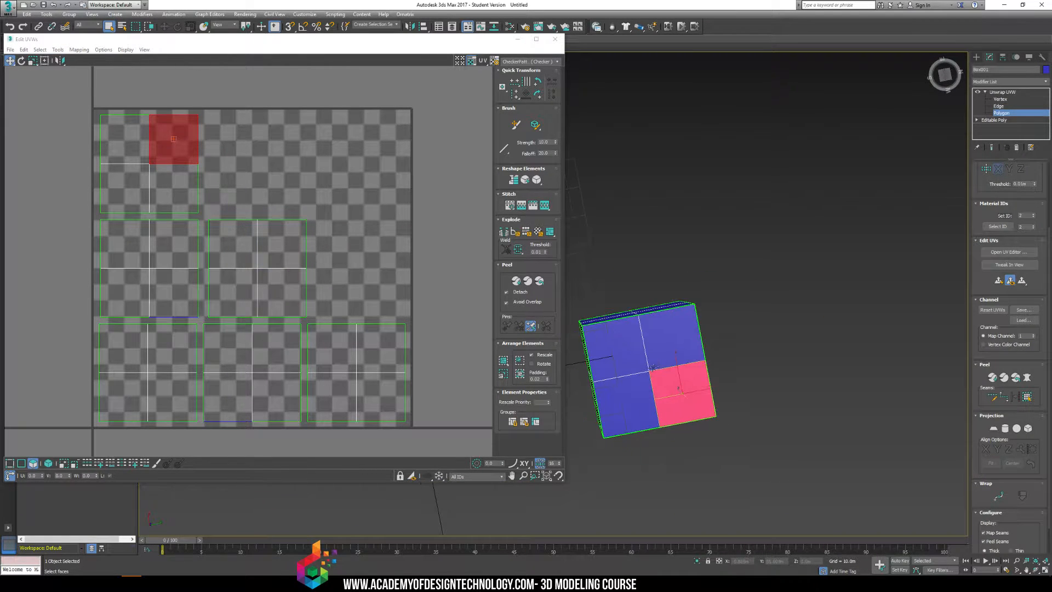
middle_click_drag(174, 139, 185, 159)
left_click(58, 49)
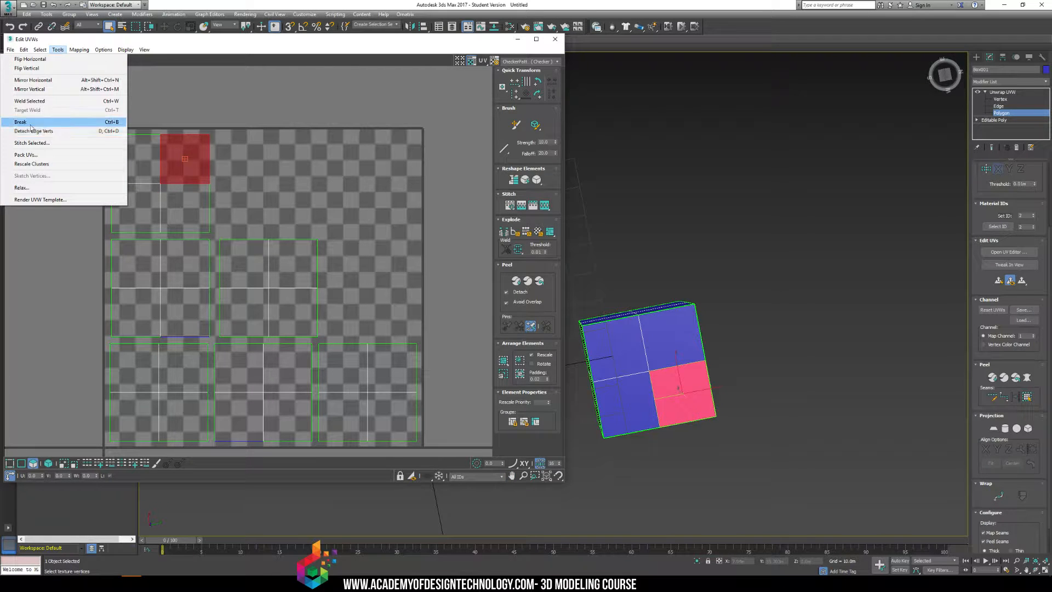
left_click(46, 122)
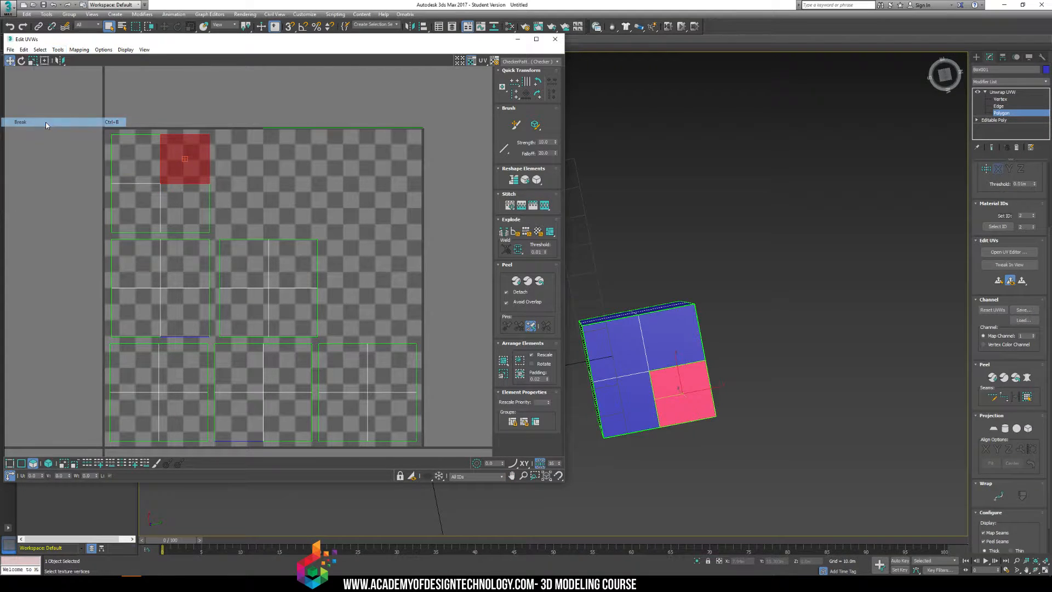
left_click_drag(174, 158, 183, 154)
left_click(214, 122)
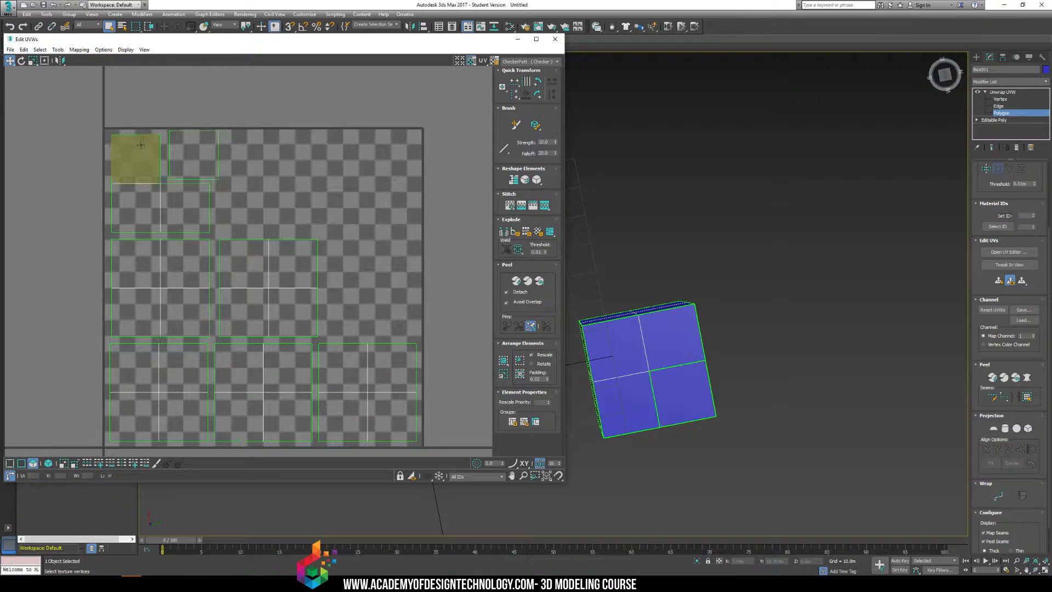
Examine the detached polygon in the UV layout and its seam edges on the box in the viewport
scroll(170, 150, "up", 5)
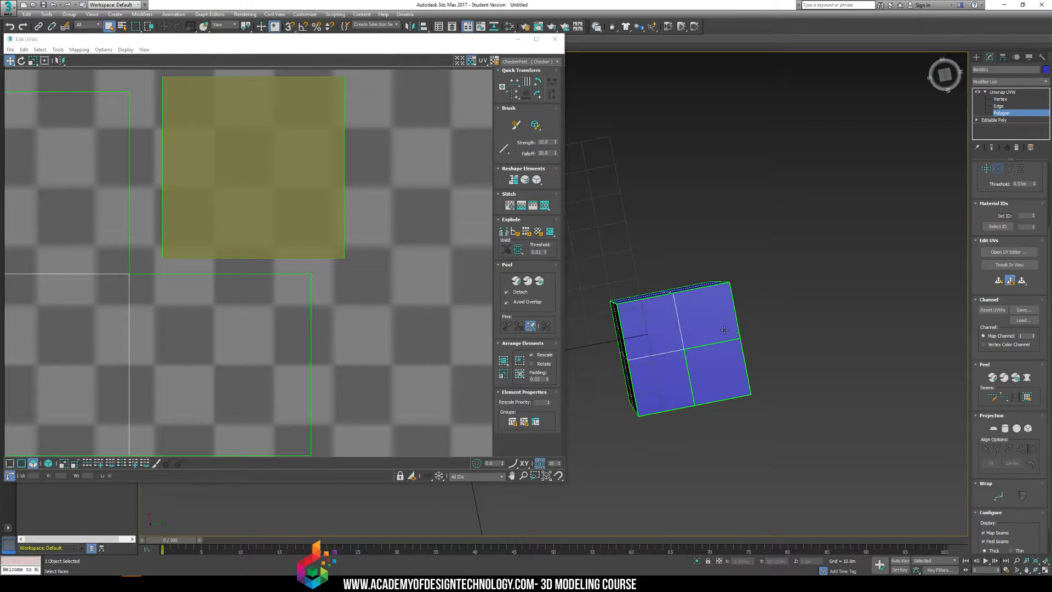
scroll(750, 341, "up", 4)
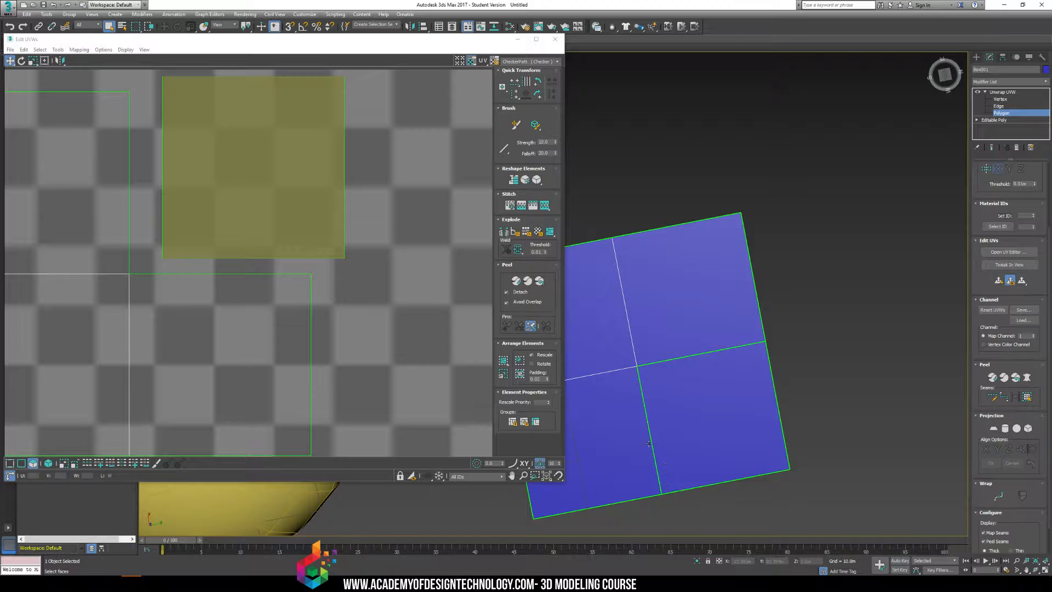
middle_click_drag(627, 464, 666, 441, "alt")
middle_click_drag(748, 347, 658, 371, "alt")
scroll(338, 305, "down", 4)
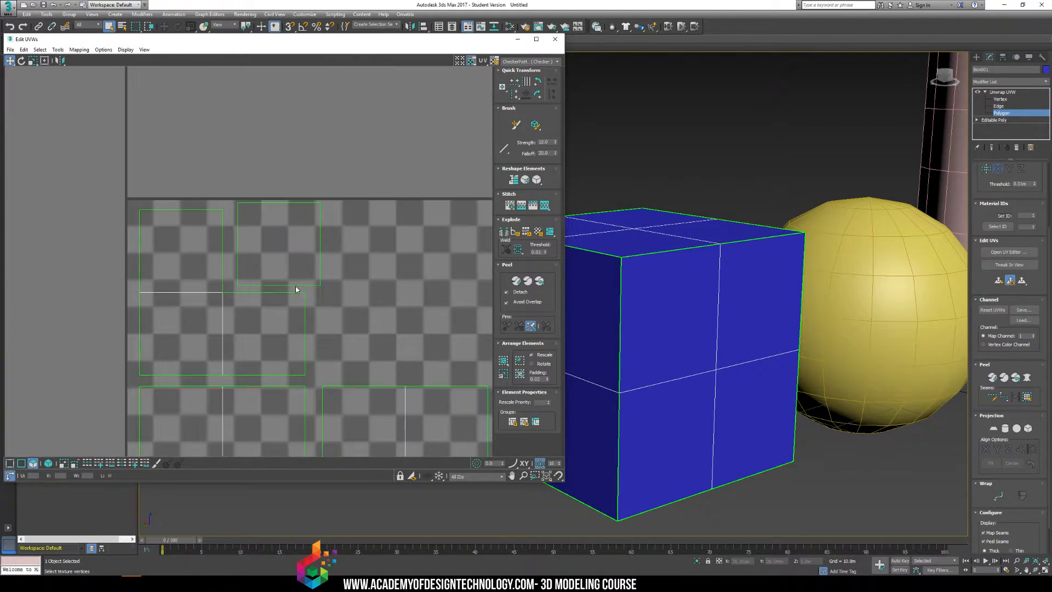
Undo the move and break of the topmost shell's polygon, and clear the selection
left_click(293, 286)
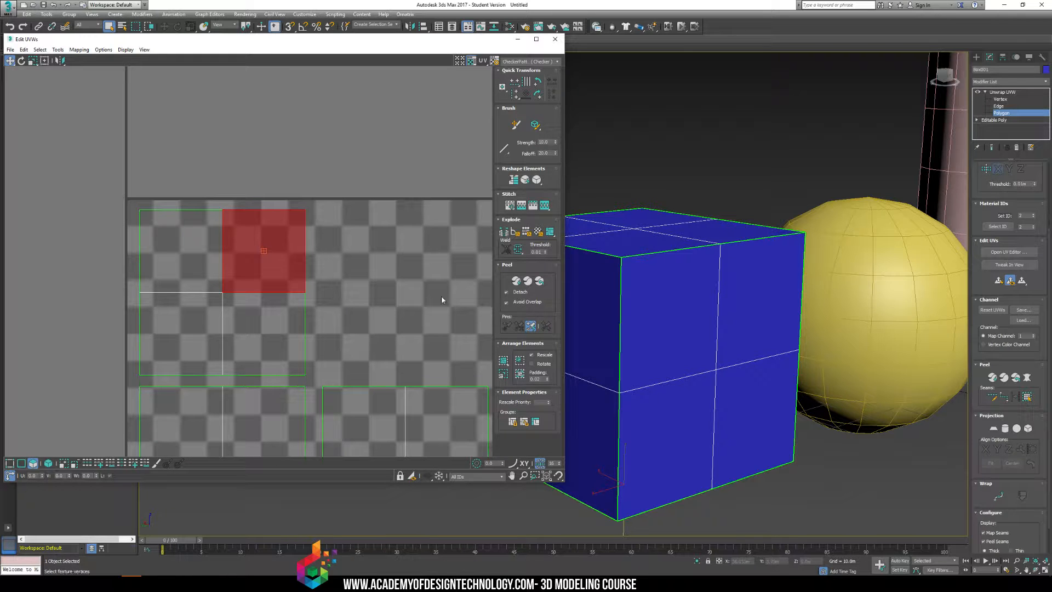
left_click(362, 201)
middle_click_drag(336, 282, 205, 236)
left_click(338, 291)
scroll(304, 272, "down", 2)
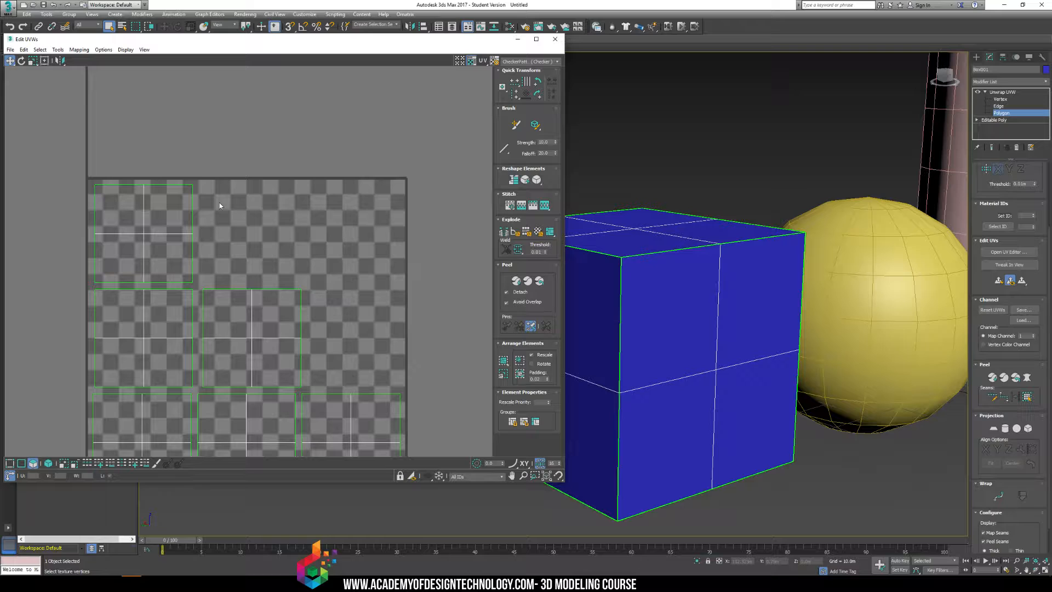
Open the Render UVW Template settings and place the dialog beside the UV layout so all six shells can be seen
left_click(57, 50)
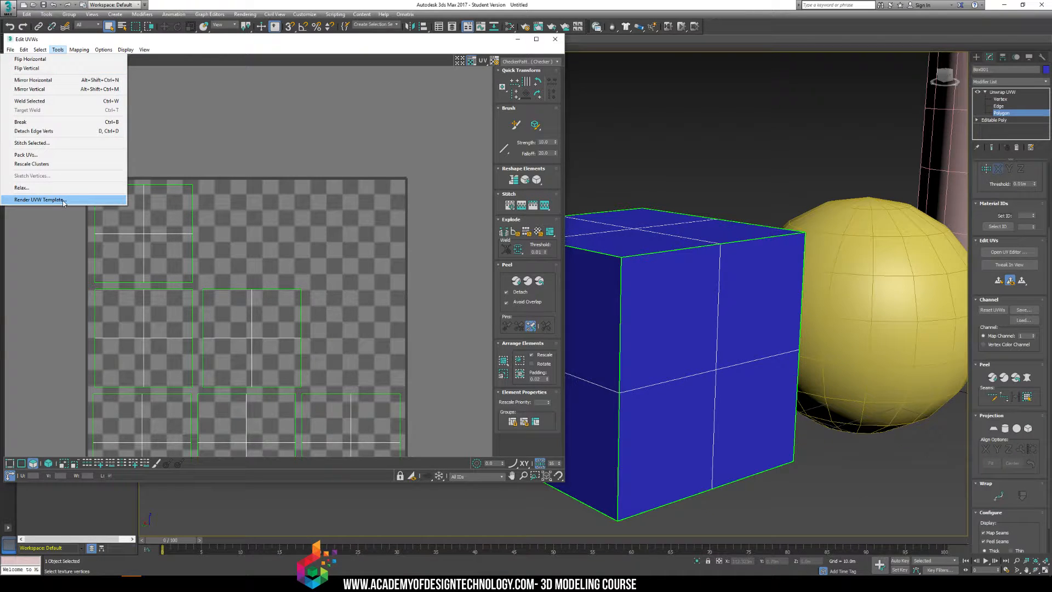
left_click(63, 200)
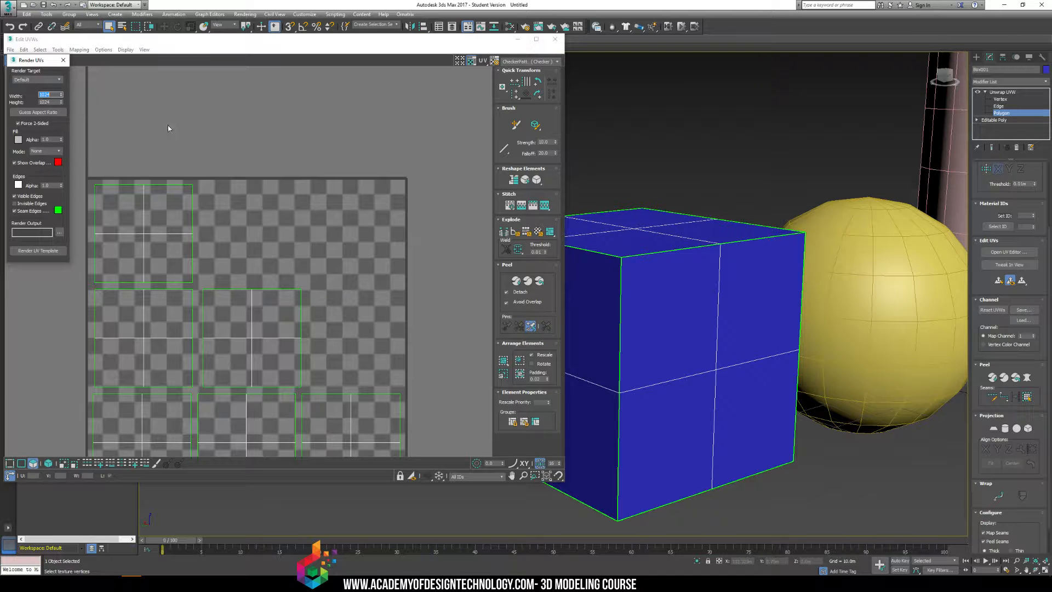
left_click_drag(33, 61, 233, 78)
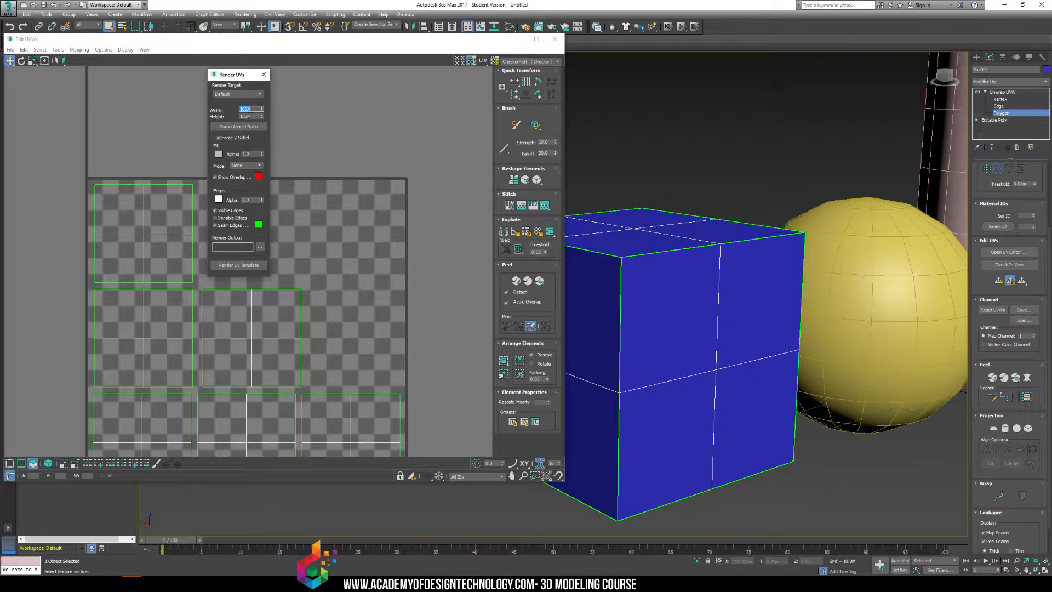
left_click_drag(239, 76, 586, 139)
scroll(327, 278, "down", 2)
middle_click_drag(322, 293, 270, 281)
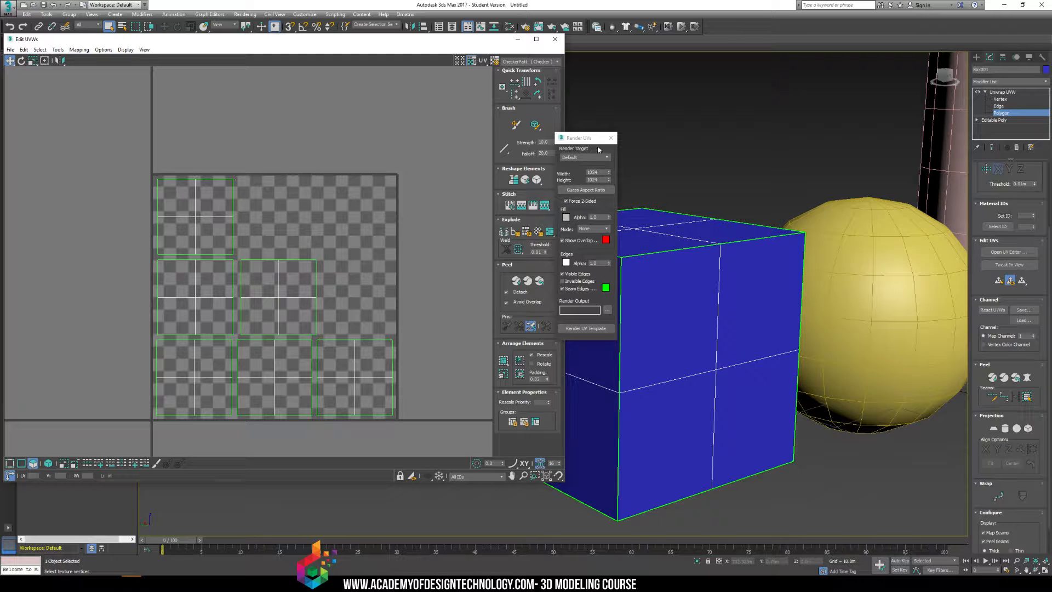
Inspect the template's fill mode options and fill colour selector, keeping the mode at None and cancelling the colour change
left_click_drag(579, 144, 400, 152)
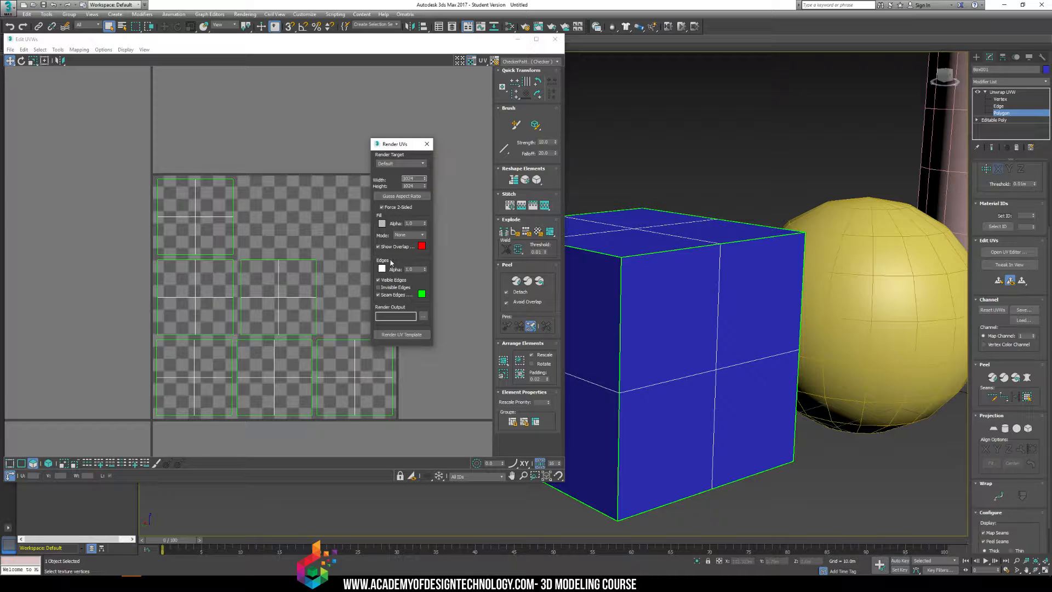
left_click(422, 236)
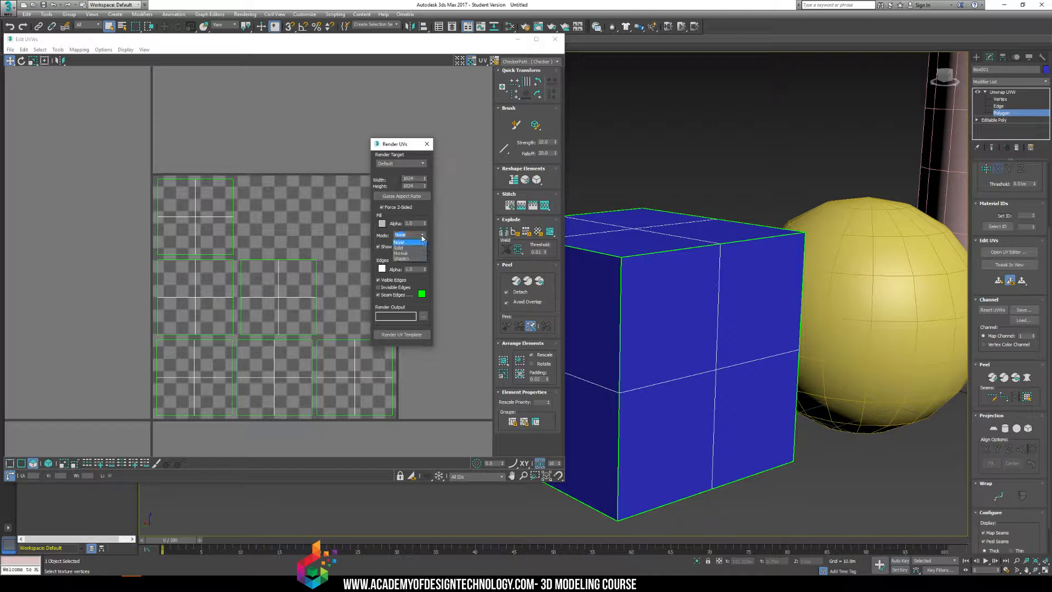
left_click(420, 236)
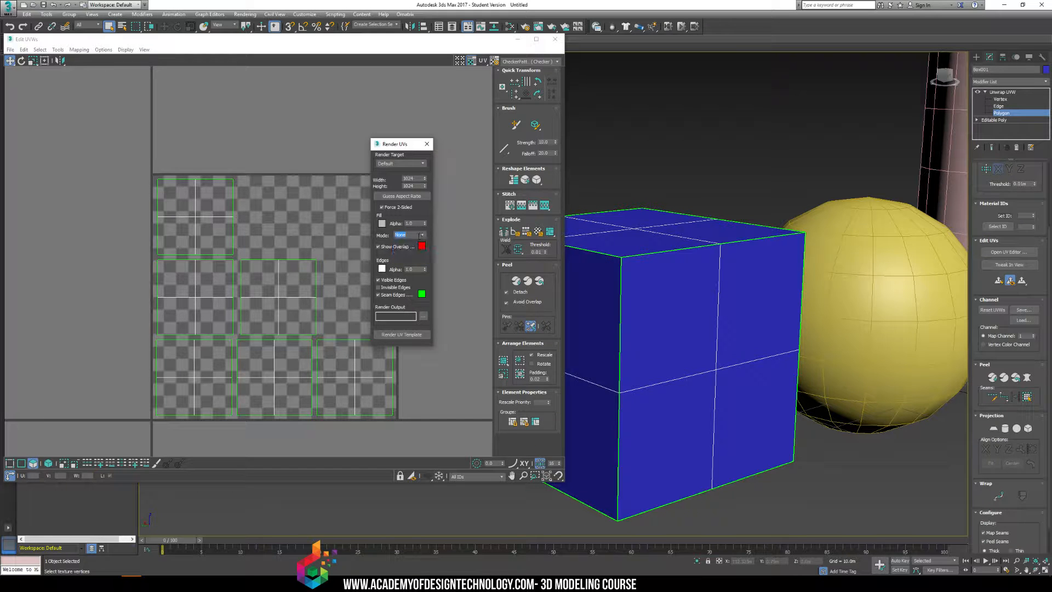
left_click(382, 223)
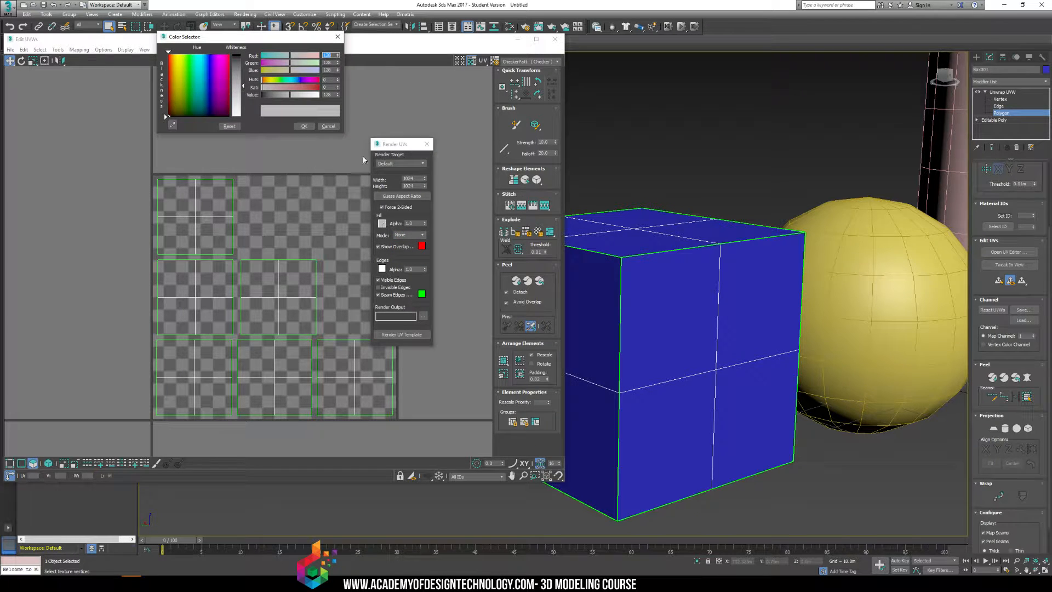
left_click(328, 126)
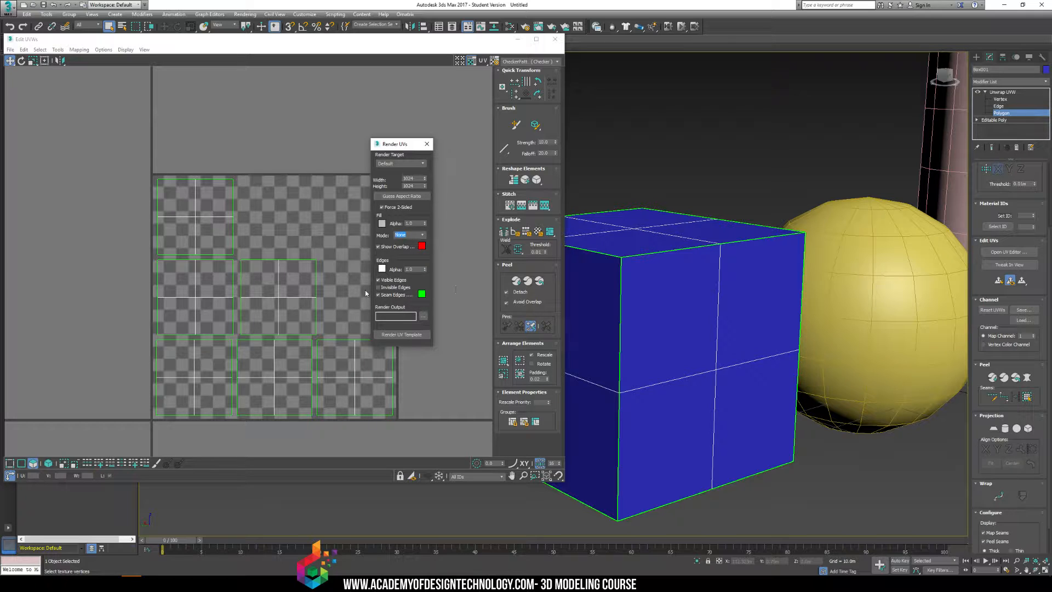
Render the box's UV template and move the Render Map window over the UV editor
left_click(394, 335)
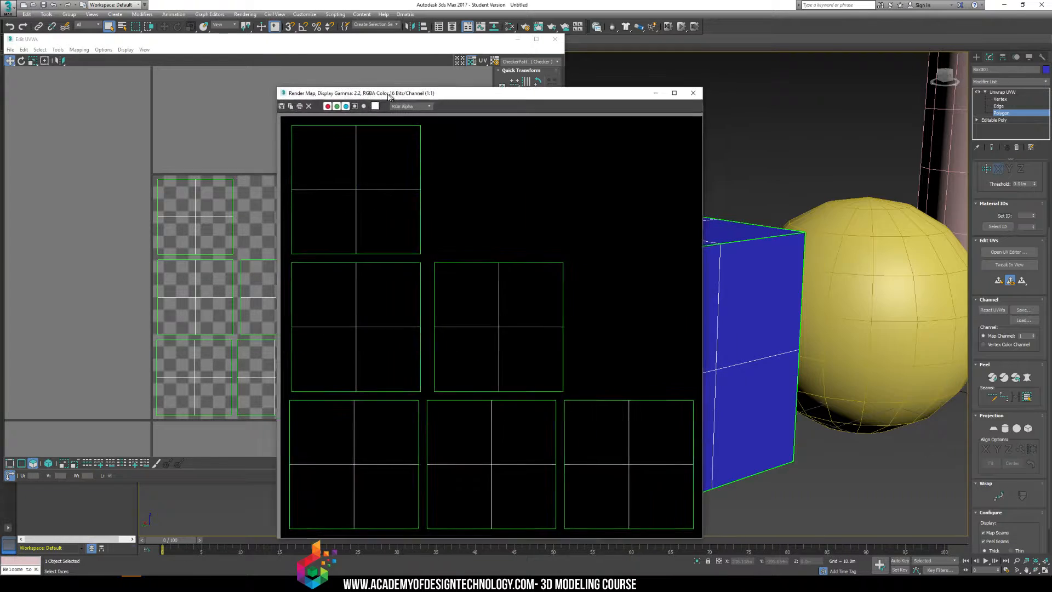
left_click_drag(392, 95, 286, 52)
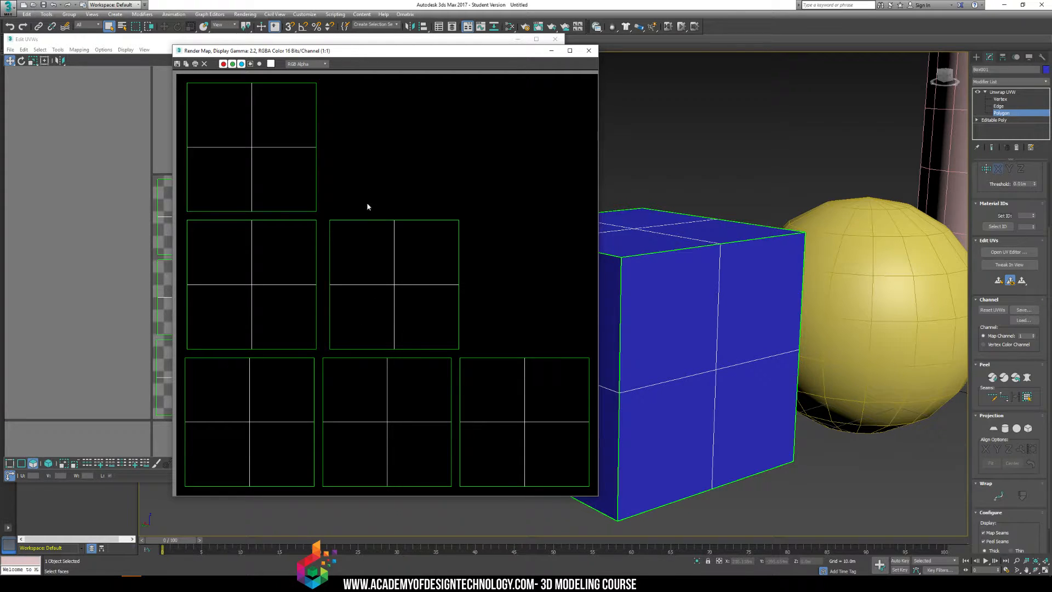
Save the rendered template to the Desktop as the PNG image box_unwrap, toggling its alpha channel option, and close the Render Map window
left_click(177, 67)
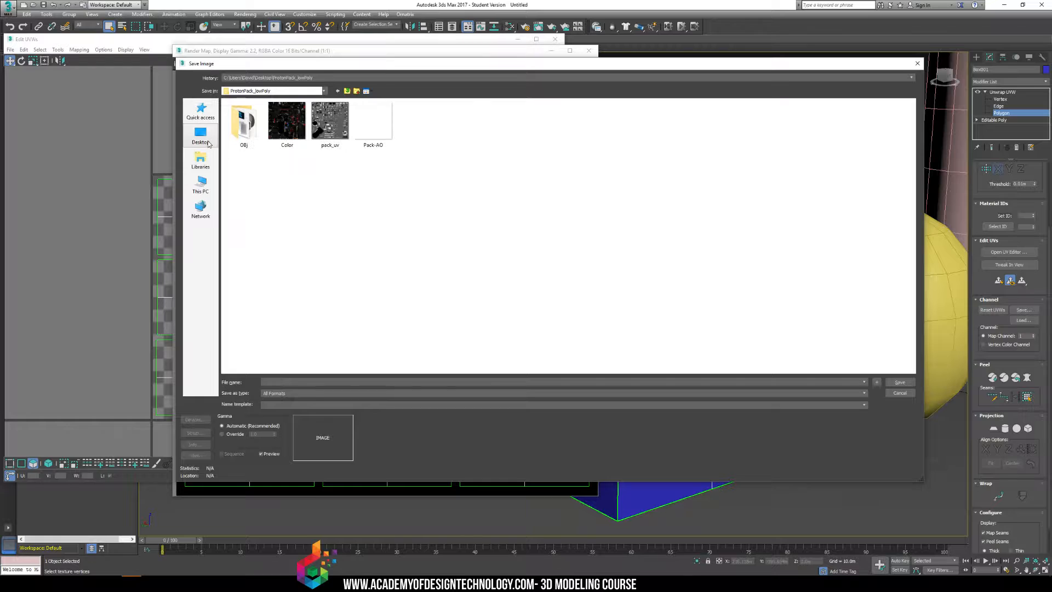
left_click(208, 143)
left_click(318, 394)
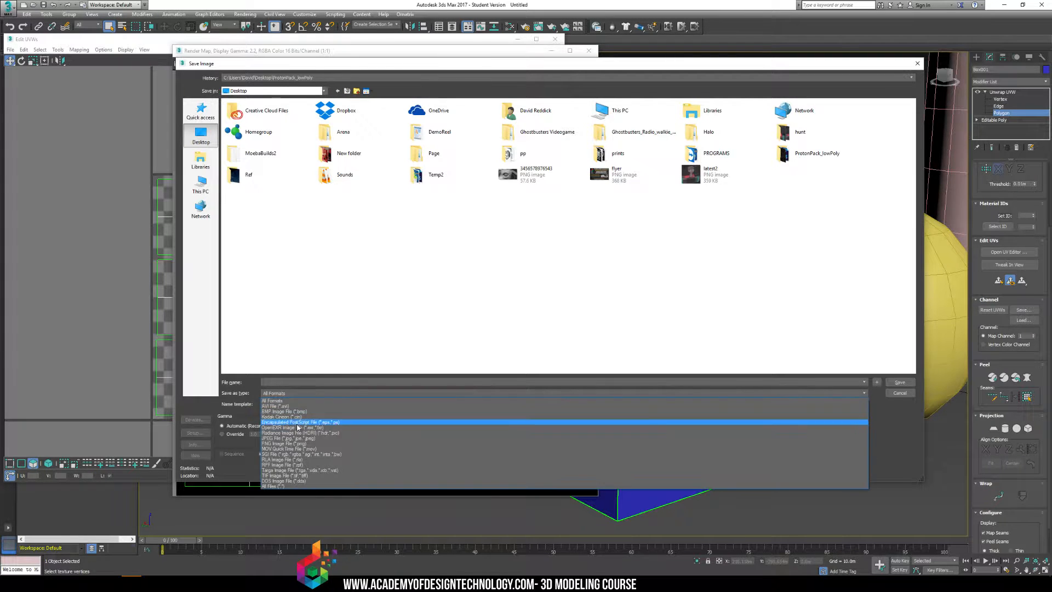
left_click(293, 444)
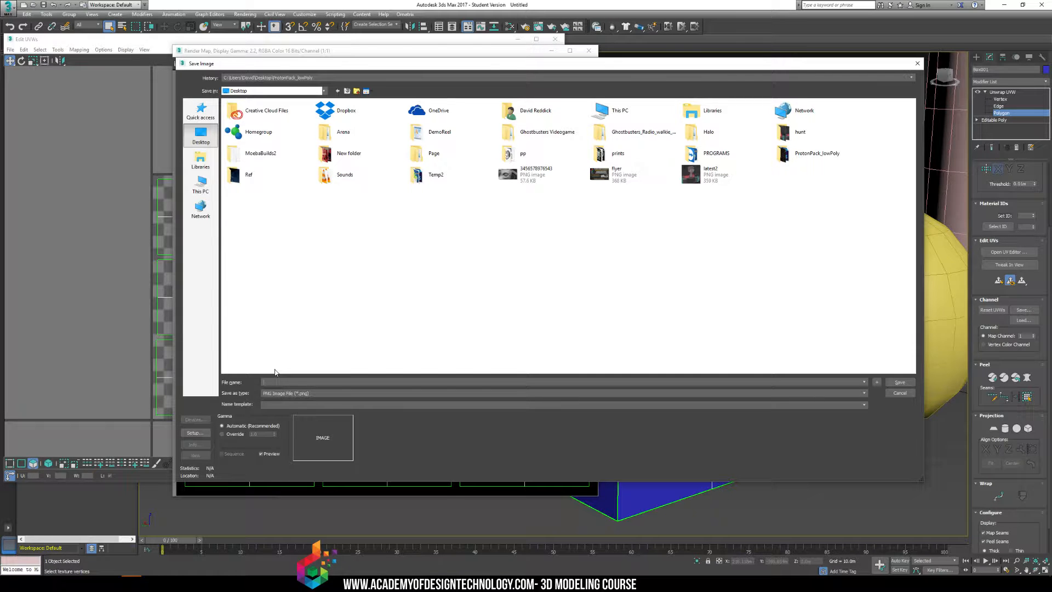
type("rap")
key("Return")
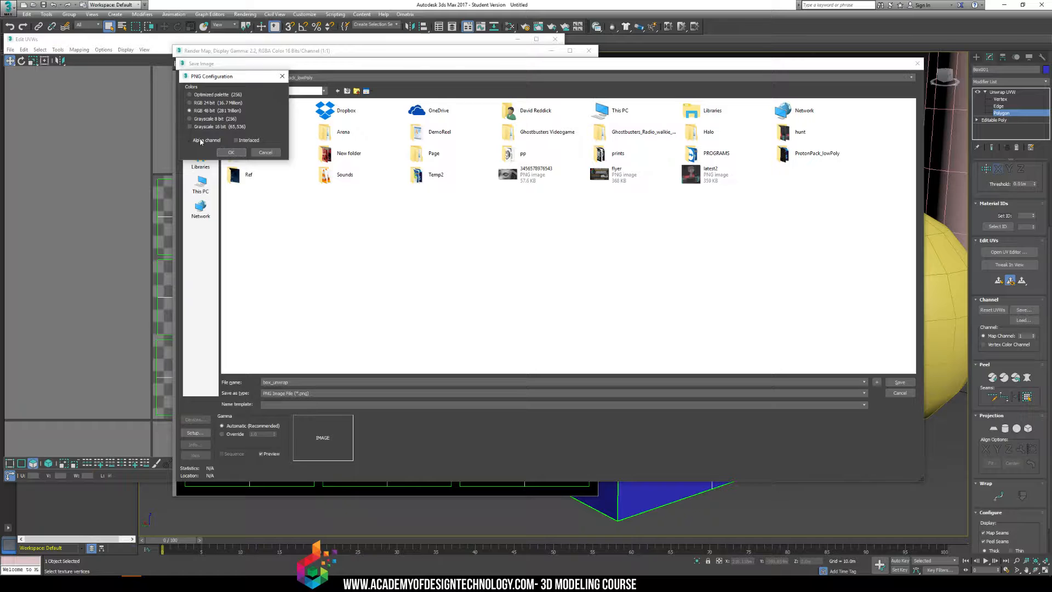
left_click(202, 140)
left_click(232, 153)
left_click(229, 153)
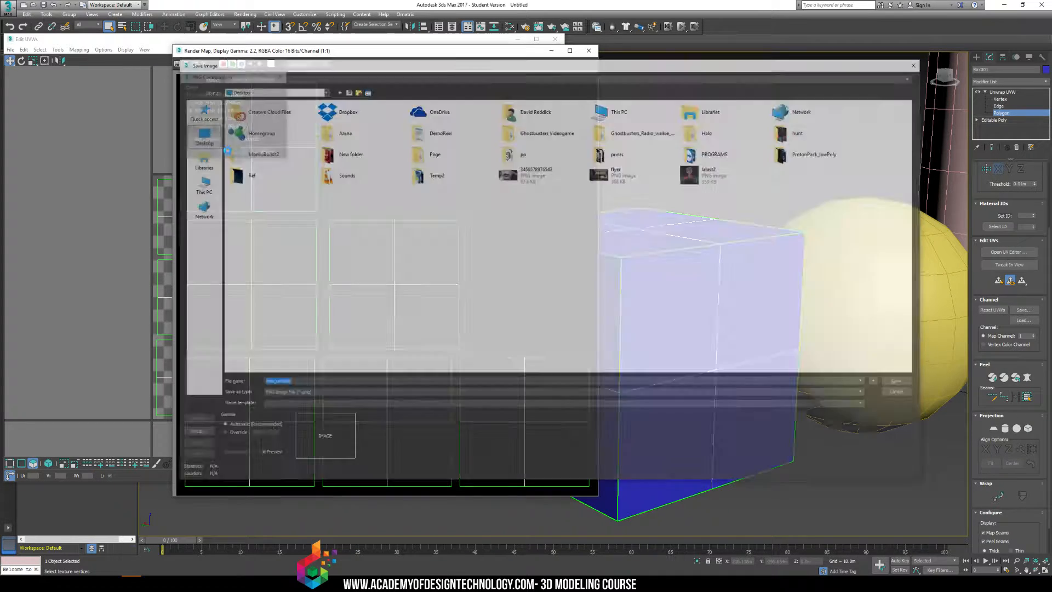
left_click(588, 50)
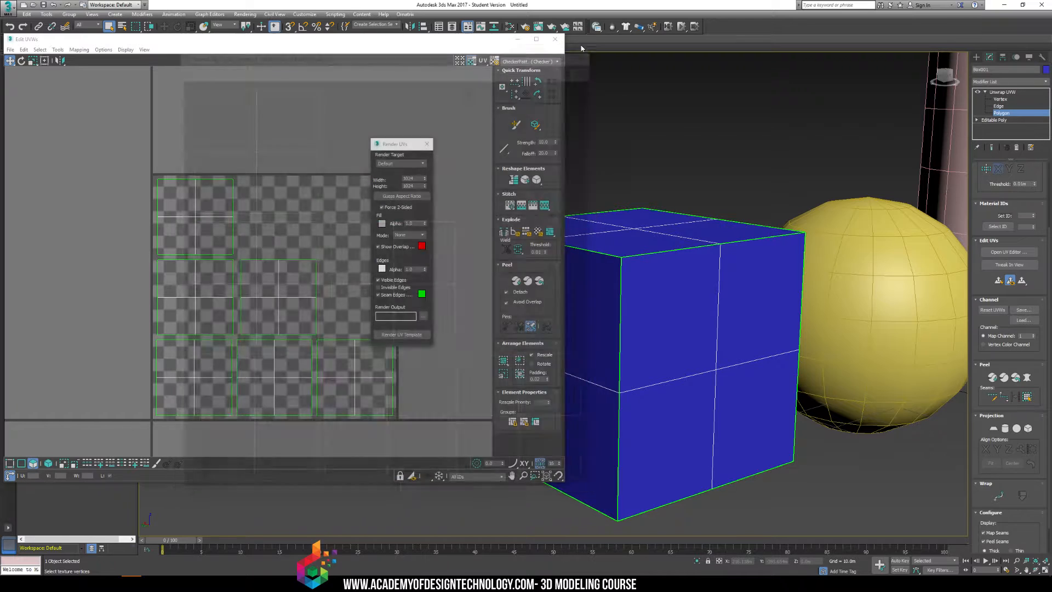
Close the UV editor and collapse the box's Unwrap UVW modifier into the Editable Poly
left_click(555, 39)
right_click(1010, 92)
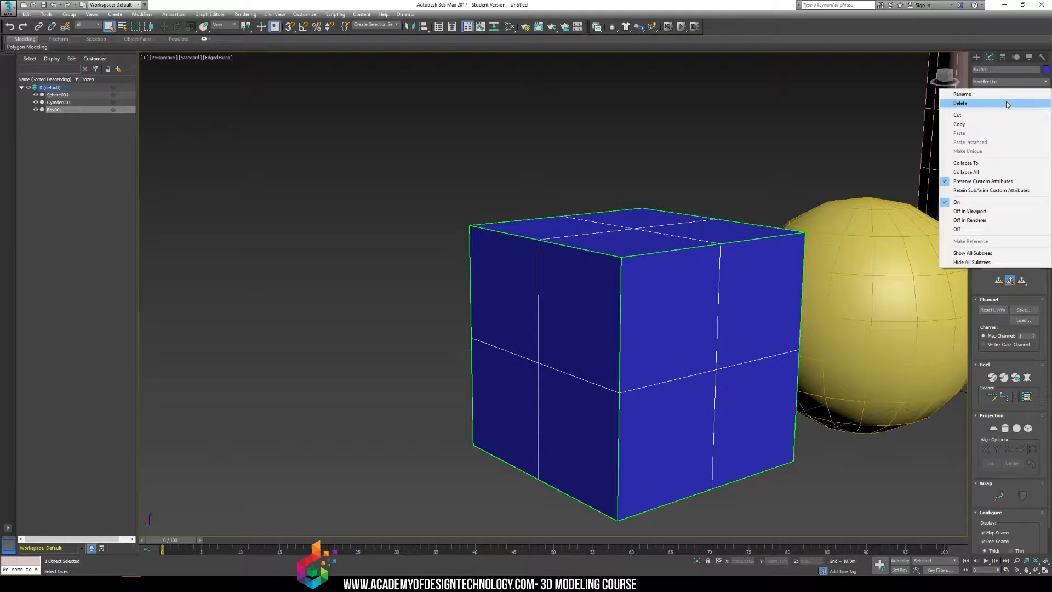
left_click(758, 2)
right_click(1009, 91)
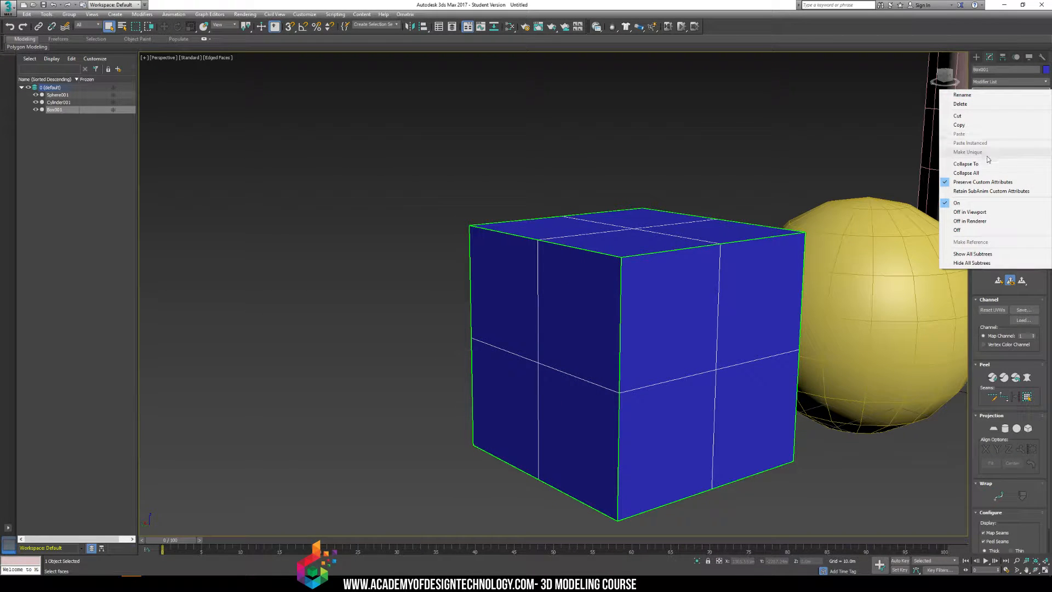
left_click(965, 163)
left_click(561, 325)
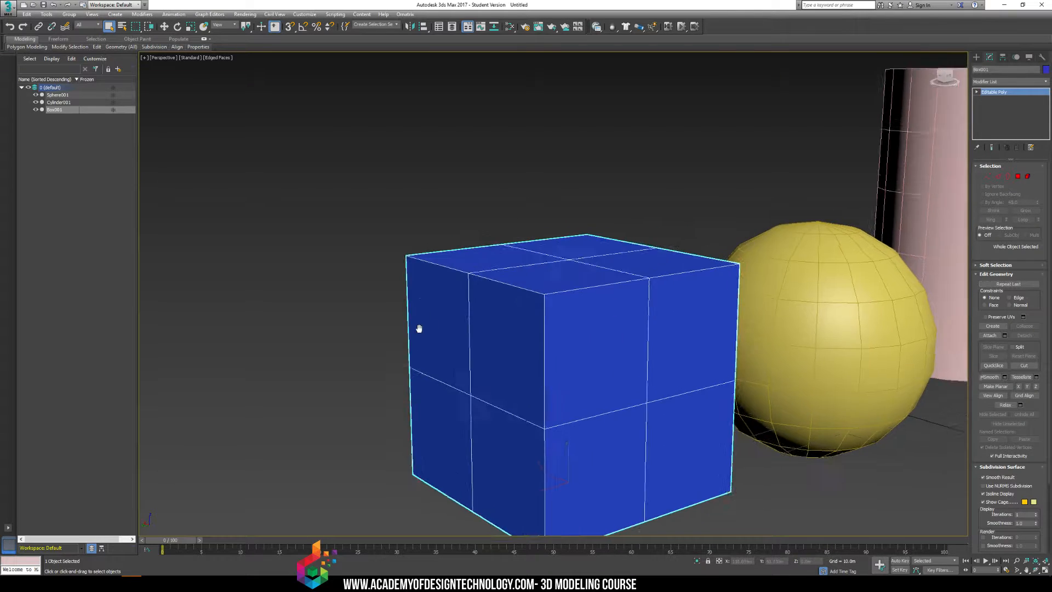
scroll(418, 329, "down", 5)
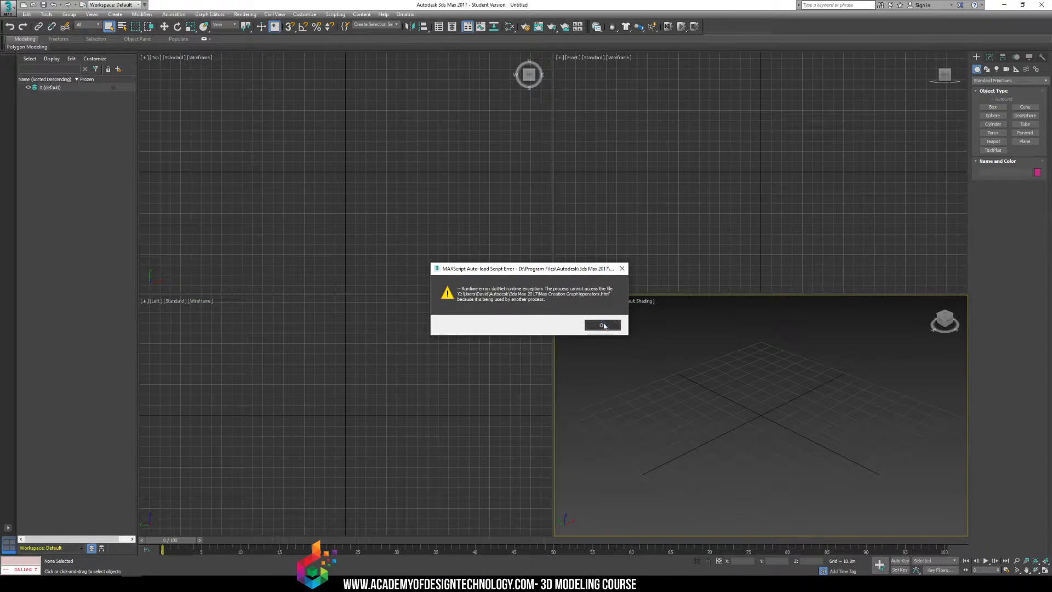
Dismiss the script error and view the saved box_unwrap image from the desktop
left_click(602, 325)
left_click(751, 184)
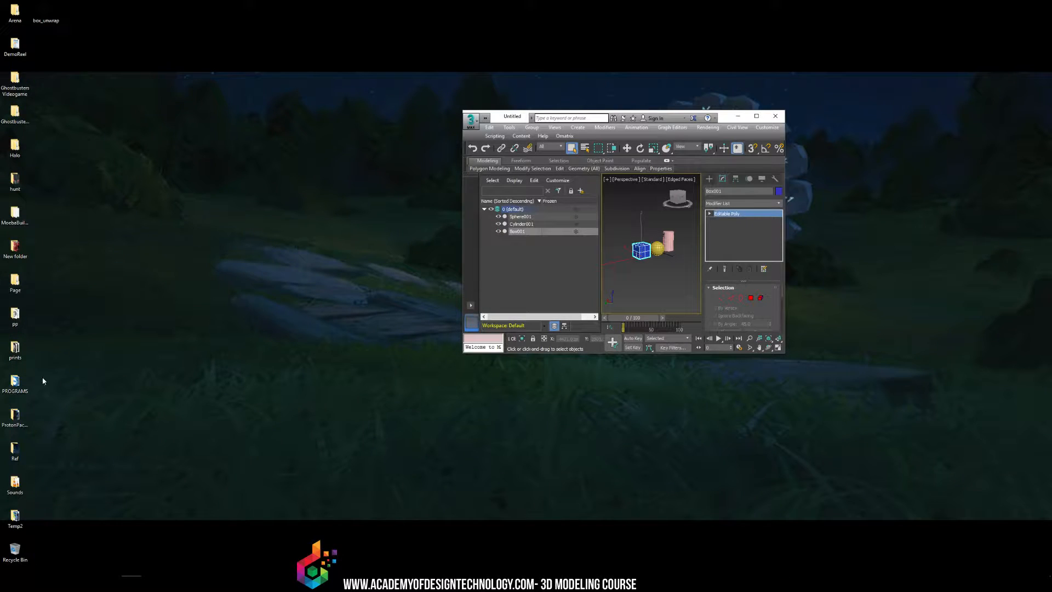
double_click(46, 11)
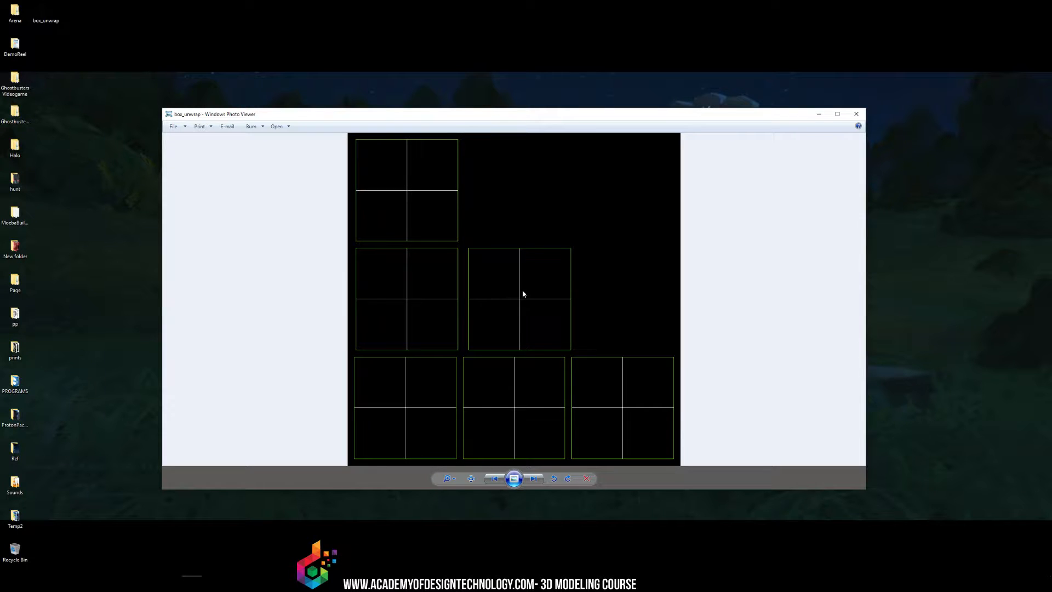
left_click(856, 114)
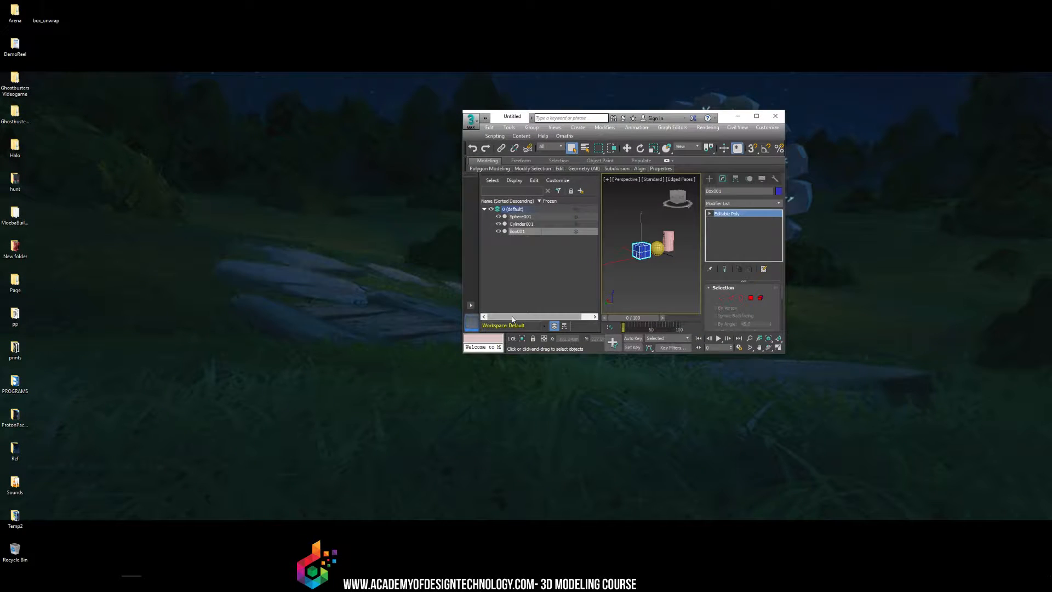
Open the box_unwrap image in Paint
key("super")
type("ph")
key("Return")
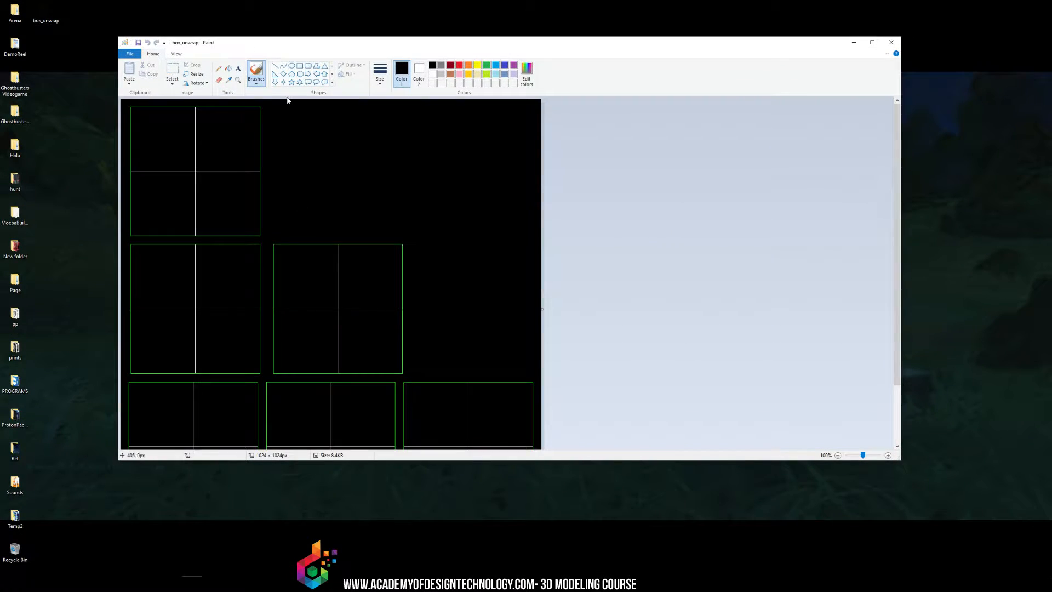
Fill all four squares of the topmost shell with light gray
left_click(228, 68)
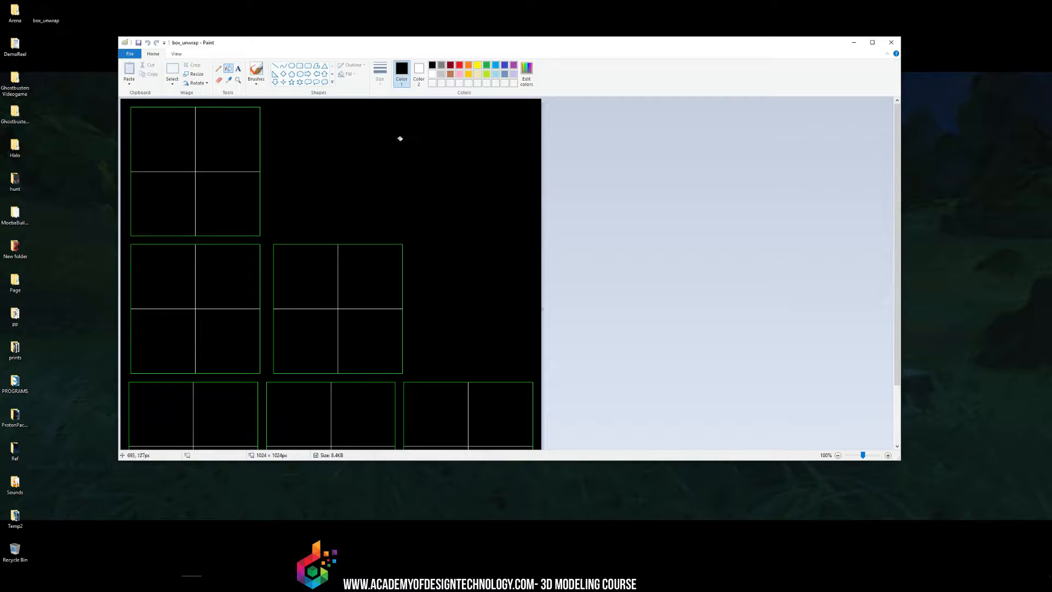
left_click(441, 74)
left_click(206, 140)
left_click(218, 193)
left_click(171, 192)
left_click(183, 136)
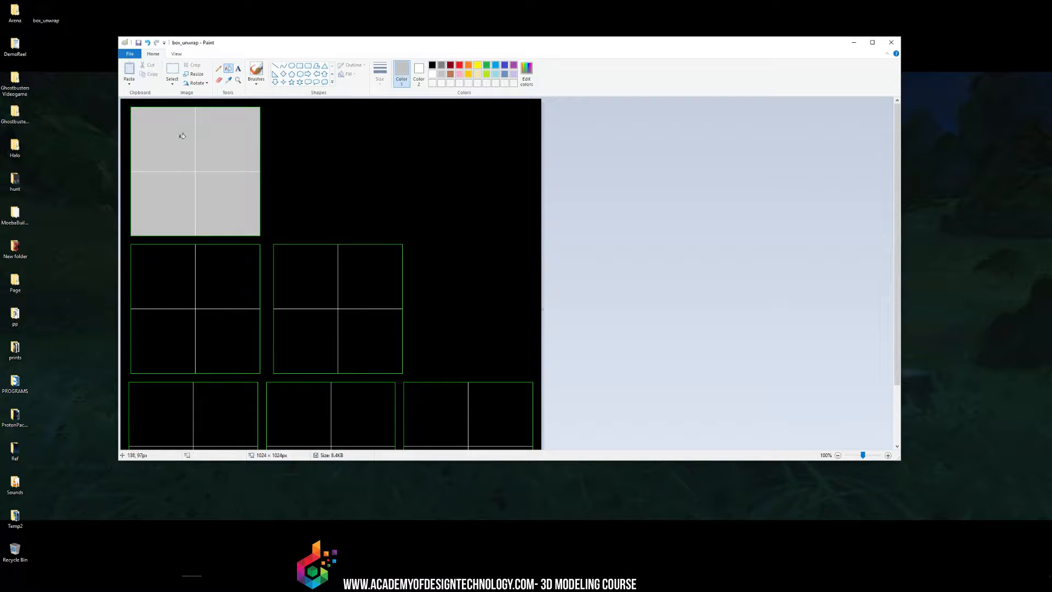
Fill the four squares of the middle row's left shell with gold
left_click(469, 74)
left_click(235, 336)
left_click(236, 276)
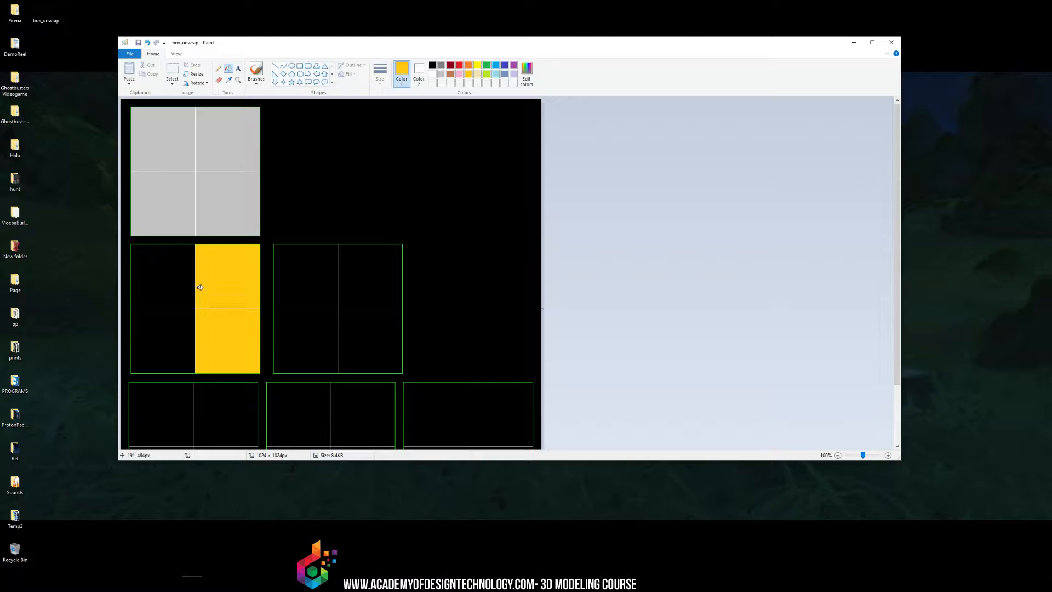
left_click(165, 277)
left_click(179, 320)
Fill the four squares of the middle row's right shell with turquoise blue
left_click(495, 65)
left_click(327, 258)
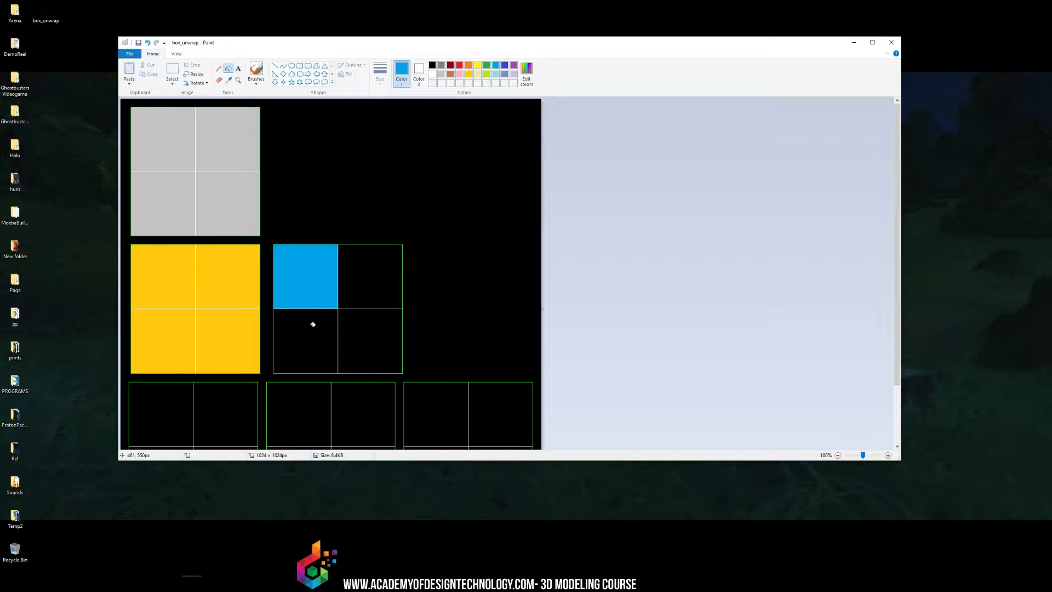
left_click(313, 324)
left_click(375, 337)
left_click(376, 279)
Fill the four squares of the bottom row's left shell with indigo
scroll(317, 266, "down", 2)
left_click(505, 66)
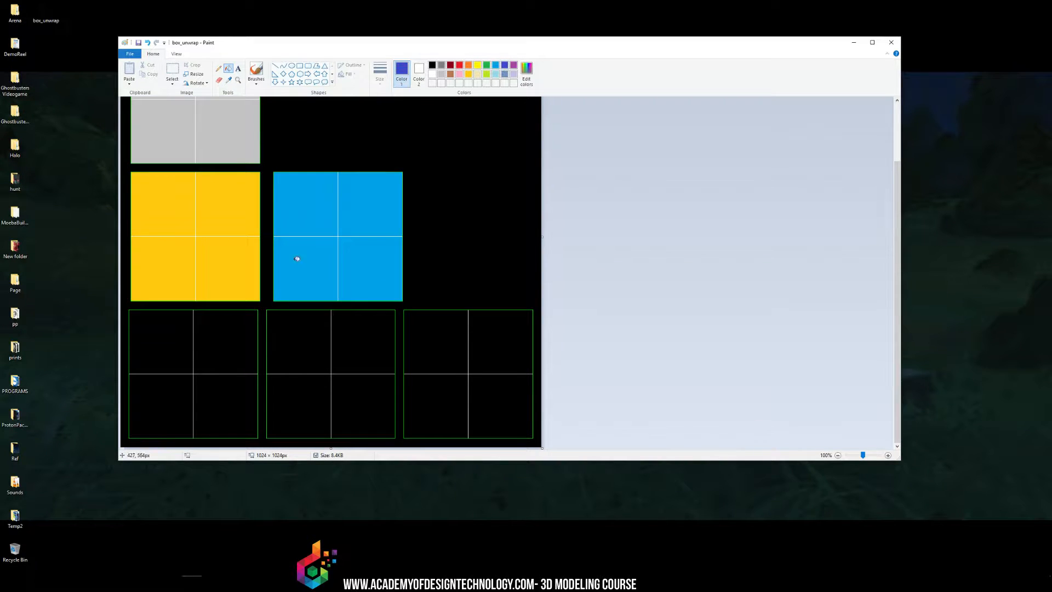
left_click(180, 349)
left_click(162, 400)
left_click(225, 400)
left_click(244, 352)
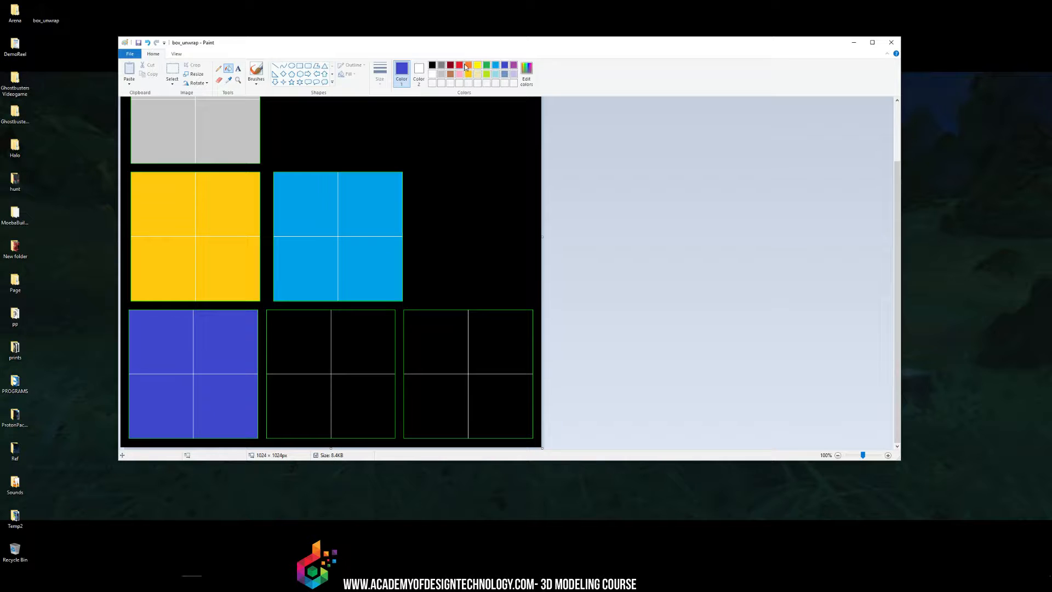
Fill the four squares of the bottom row's middle shell with orange
left_click(469, 64)
left_click(360, 342)
left_click(300, 344)
left_click(286, 404)
left_click(344, 401)
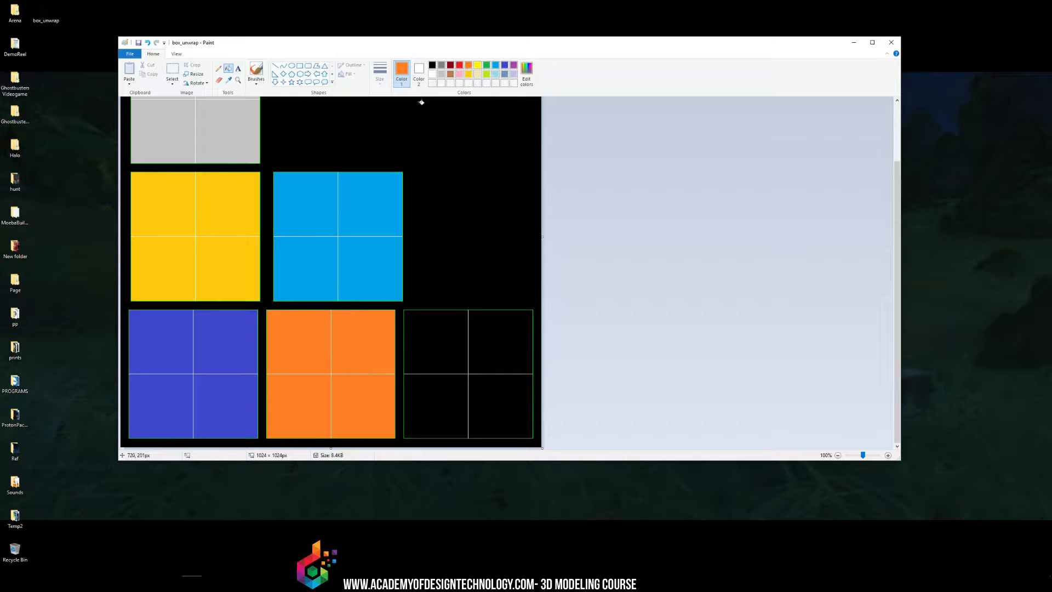
Fill the four squares of the bottom row's right shell with brown
left_click(441, 66)
left_click(451, 74)
left_click(451, 332)
left_click(441, 406)
left_click(498, 405)
left_click(480, 316)
Save the coloured box_unwrap image, close Paint, and check the saved picture in the photo viewer
scroll(492, 261, "up", 3)
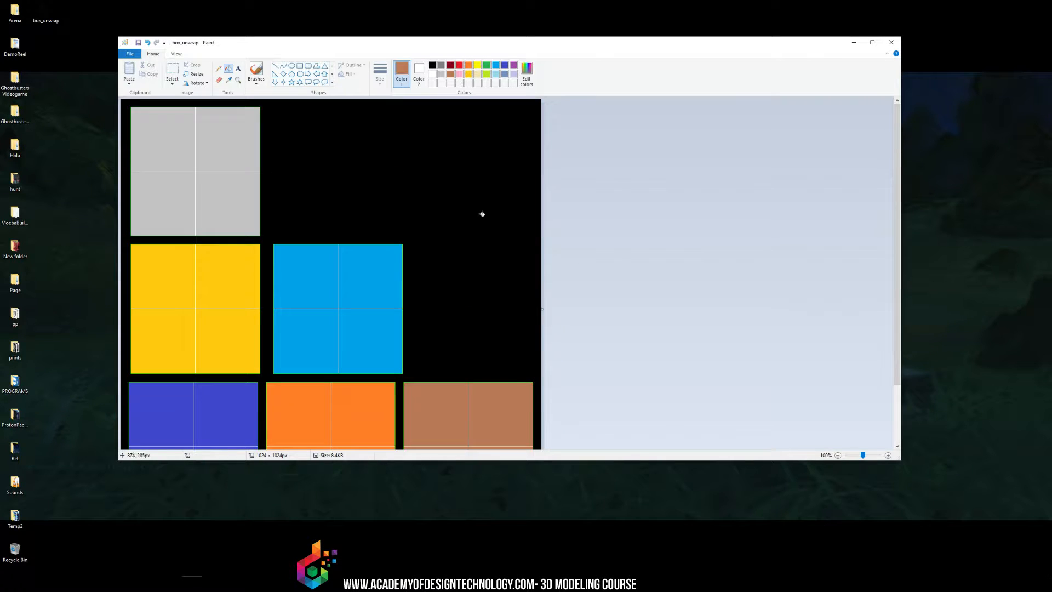
scroll(481, 217, "down", 3)
key("ctrl+s")
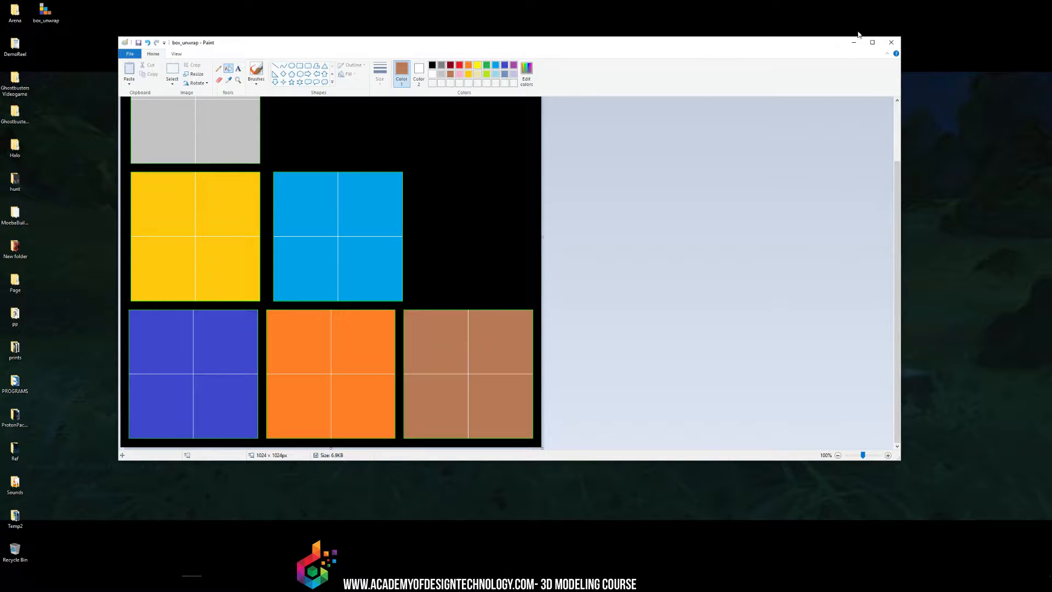
left_click(891, 42)
double_click(46, 11)
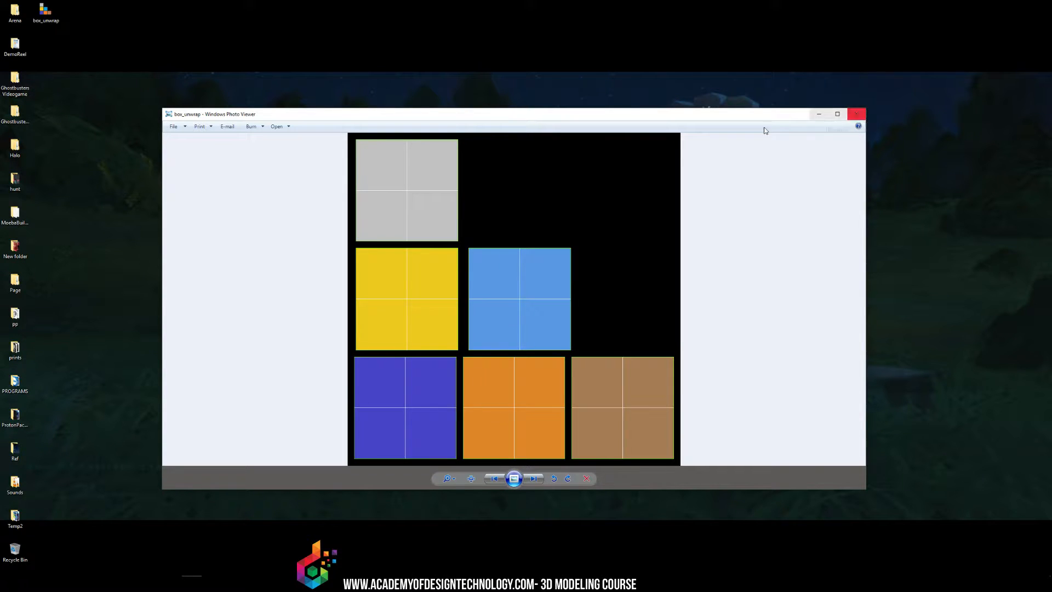
left_click(857, 113)
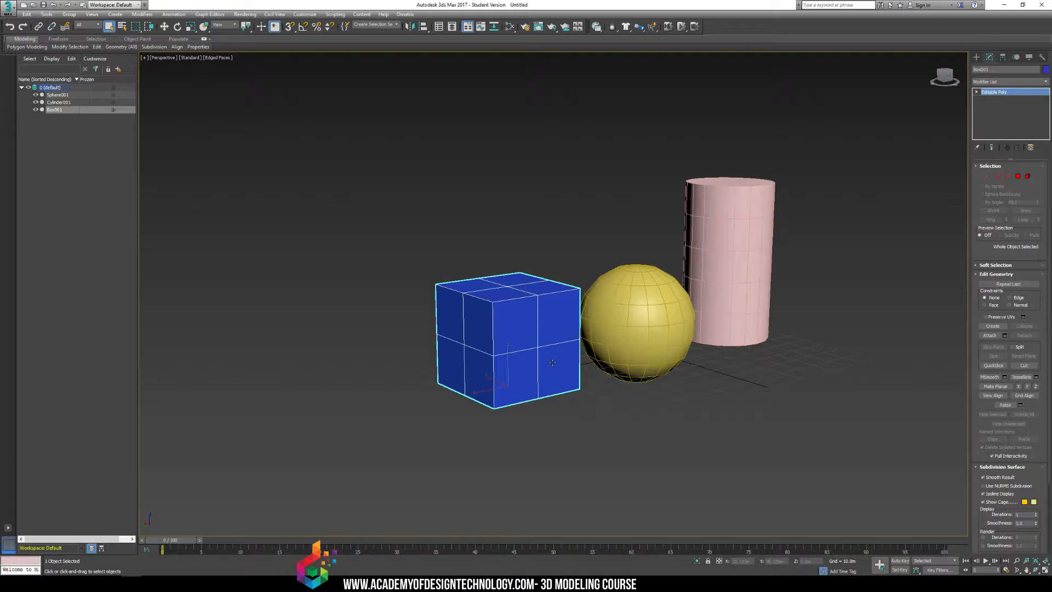
Back in 3ds Max, open the Slate Material Editor, move it away from the cylinder and enlarge it
key("m")
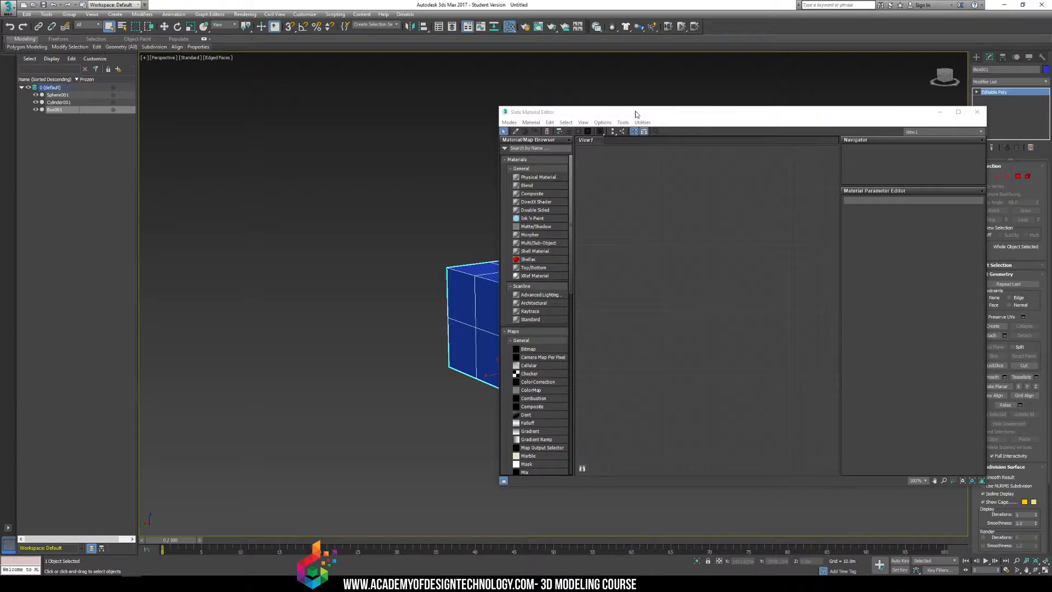
left_click_drag(637, 112, 182, 23)
left_click_drag(541, 394, 745, 485)
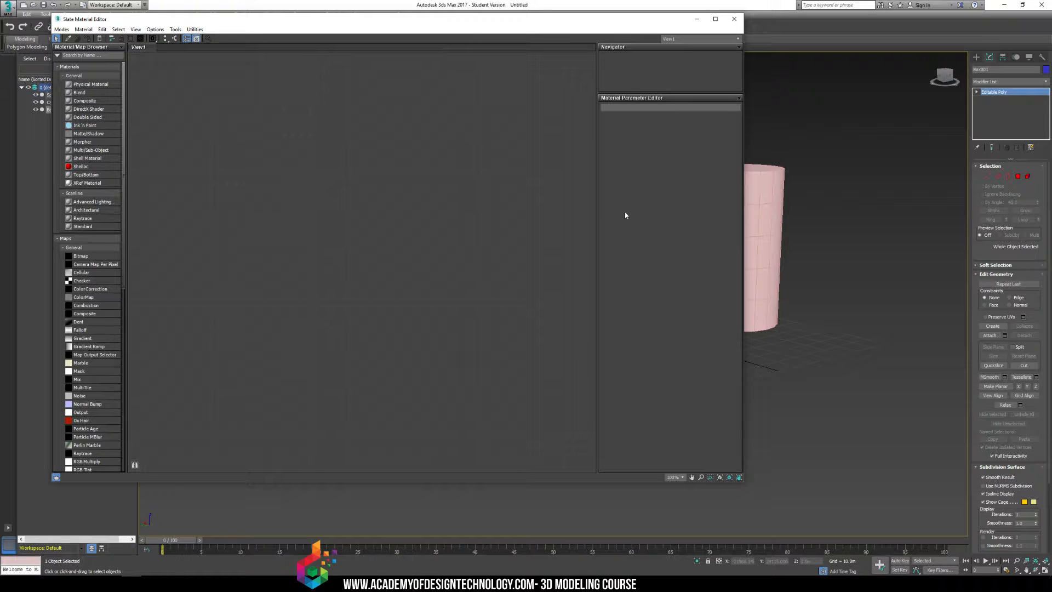
Create a Standard scanline material, enlarge its node preview and show its parameters
double_click(79, 228)
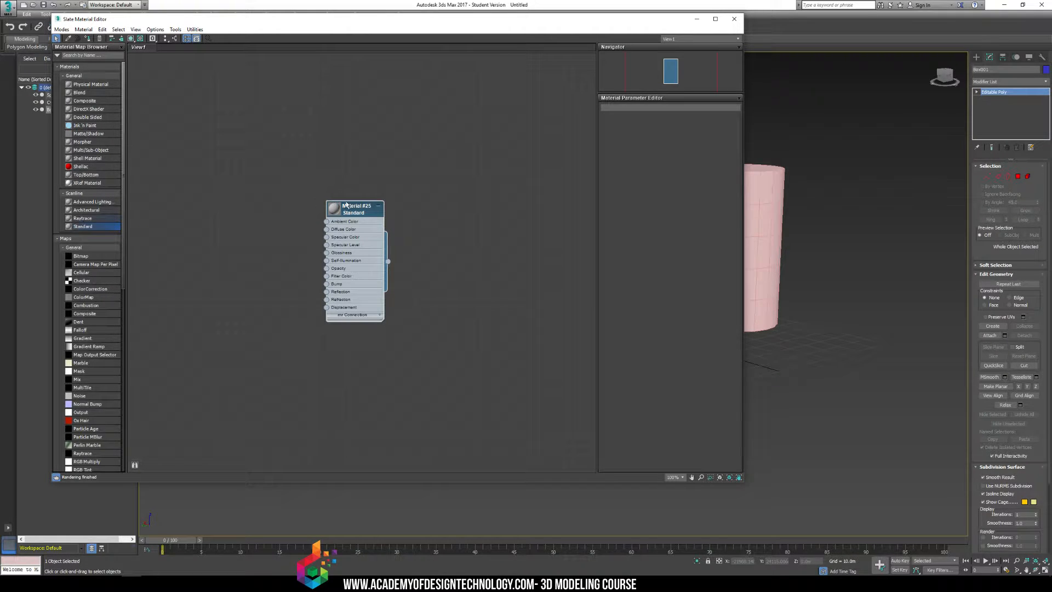
double_click(333, 208)
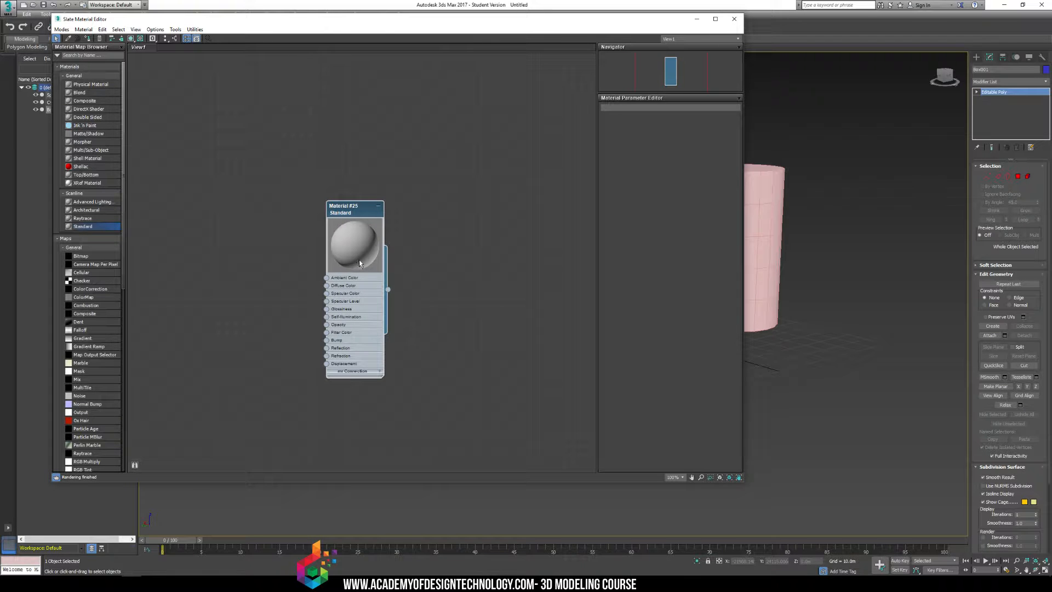
double_click(356, 212)
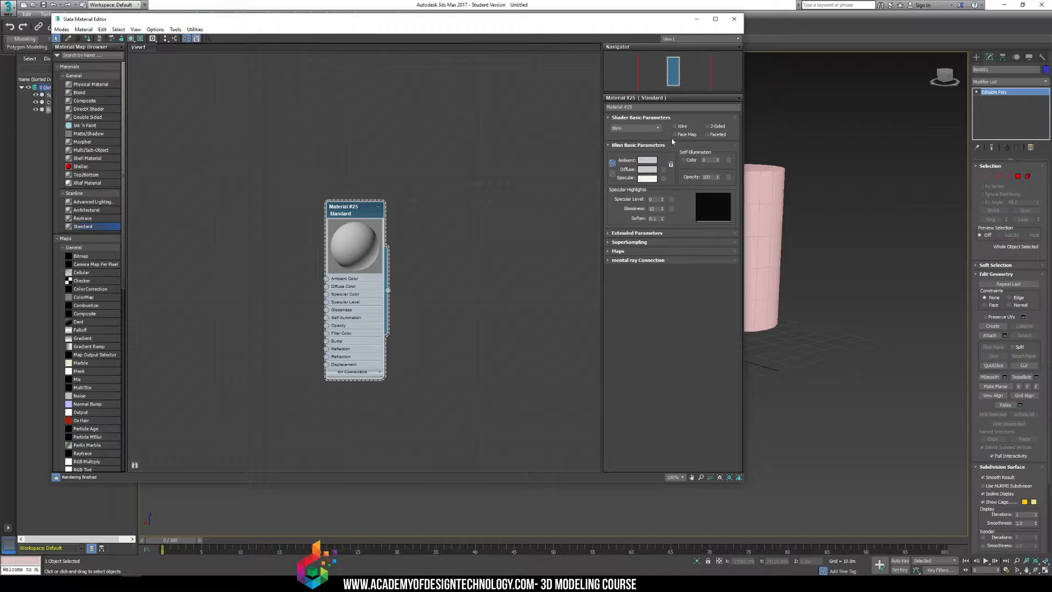
Name the new Standard material Box Material
left_click(648, 106)
type("Box")
key("Return")
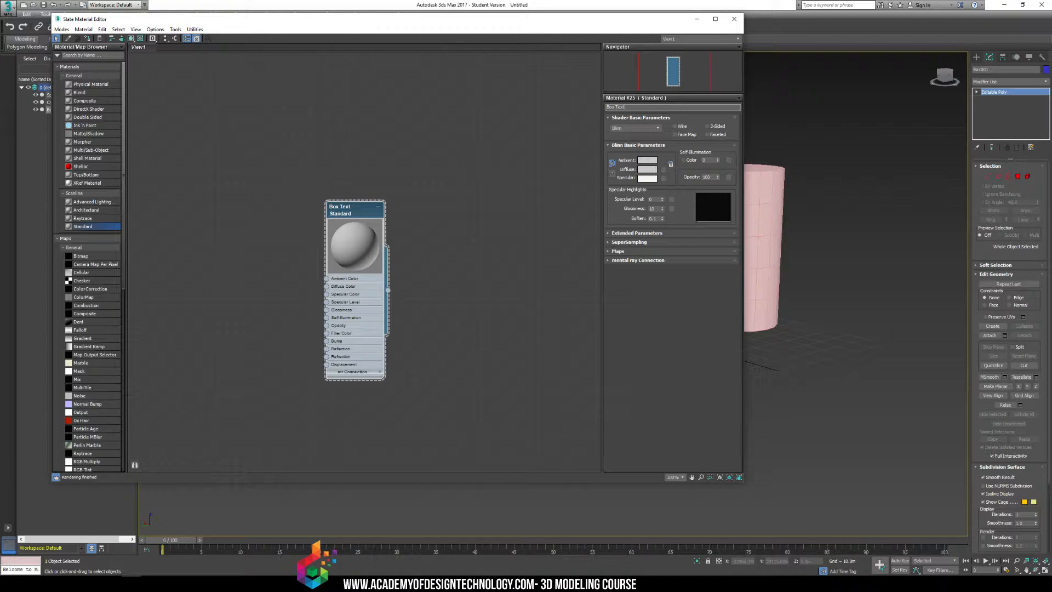
type("Material")
key("Return")
Review the available shader types, keeping Blinn, and reposition the material editor beside the cylinder
left_click(659, 128)
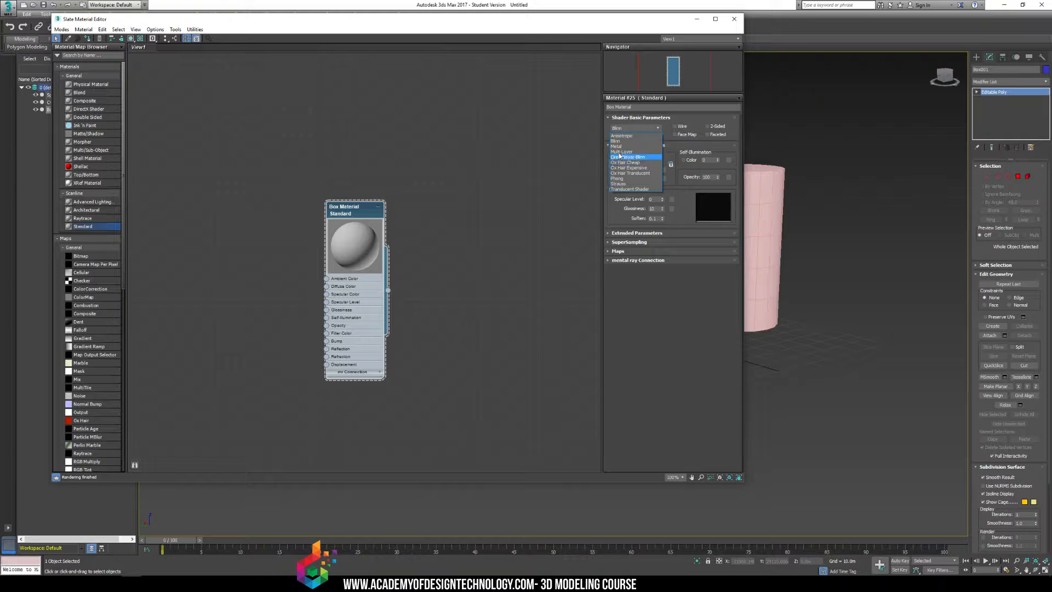
left_click(652, 130)
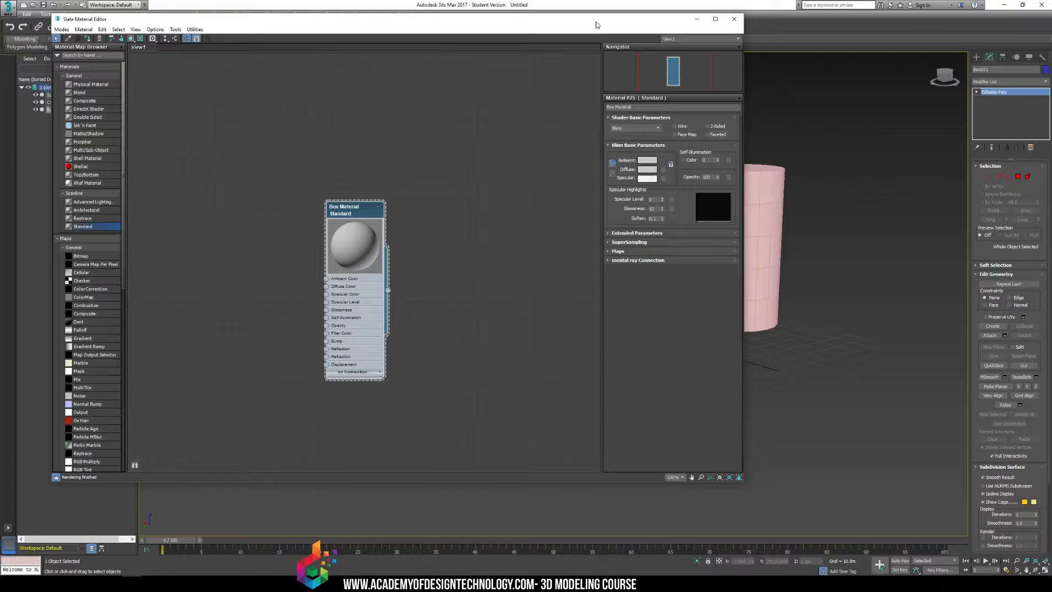
left_click_drag(597, 22, 351, 22)
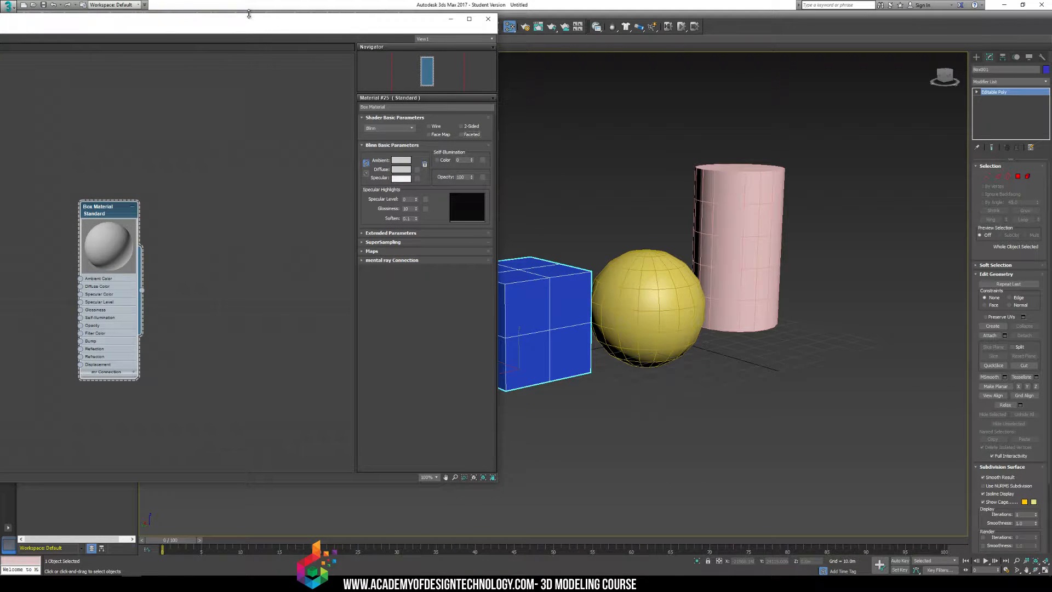
left_click_drag(235, 22, 427, 36)
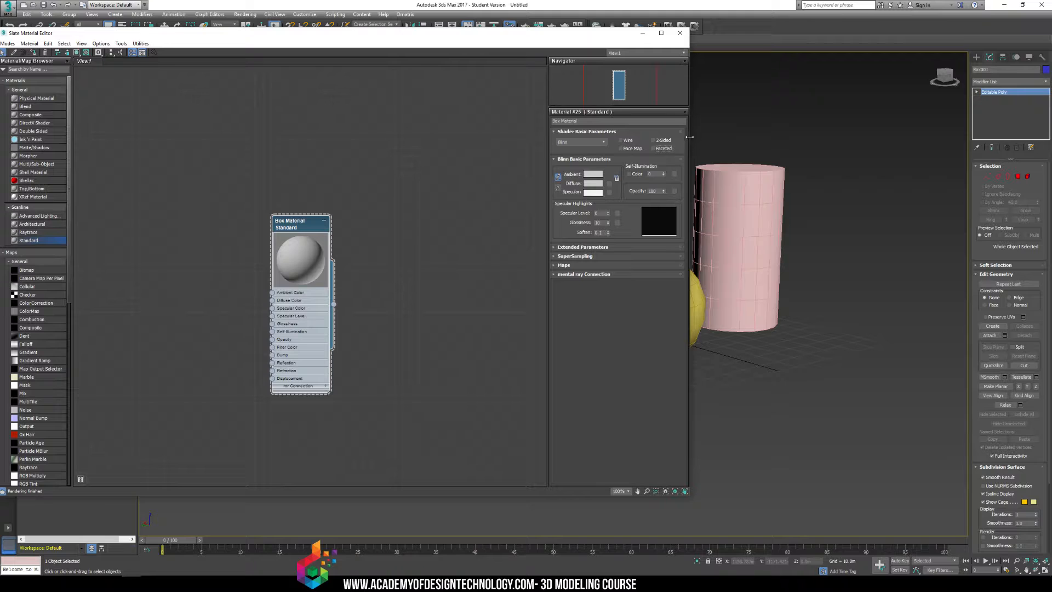
Narrow the material editor to uncover the box, reposition the Box Material node within it, and select the box
left_click_drag(689, 141, 447, 200)
left_click_drag(291, 221, 143, 227)
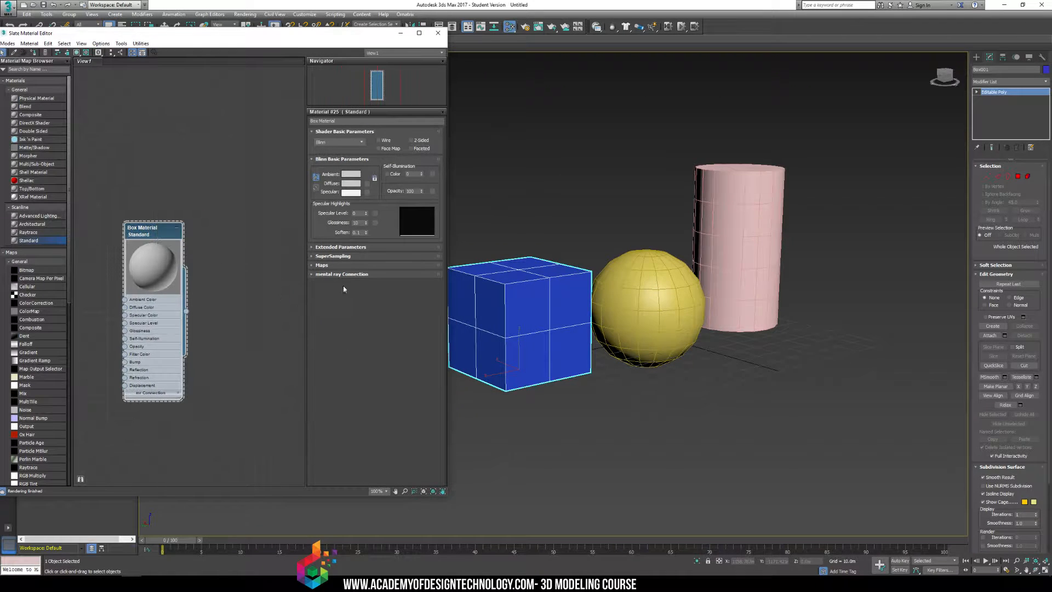
left_click(584, 197)
left_click(557, 316)
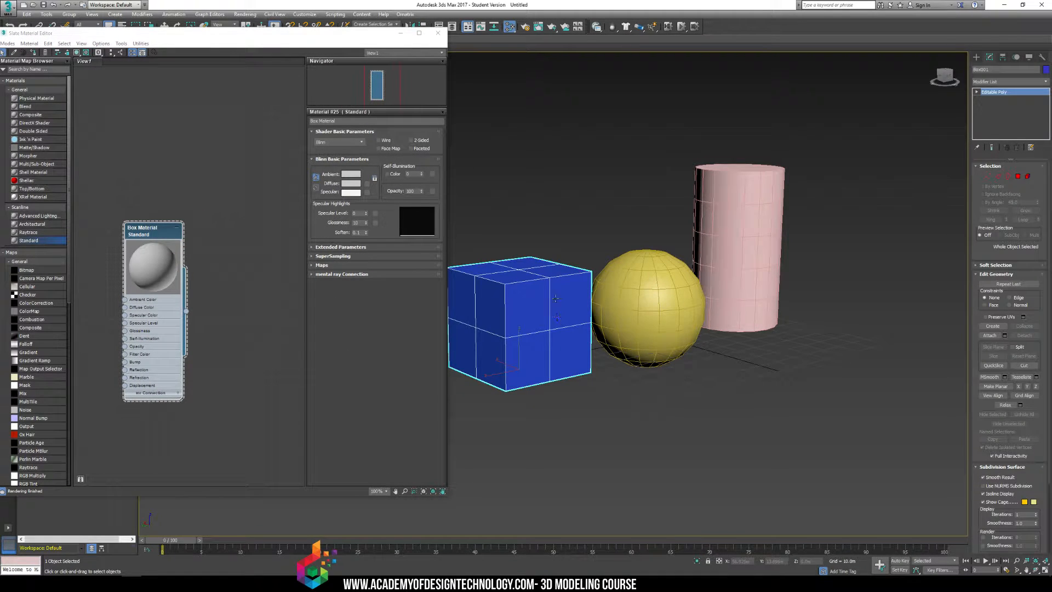
Move the Box Material node clear of the edge and assign the material to the selected box
left_click_drag(161, 284, 204, 298)
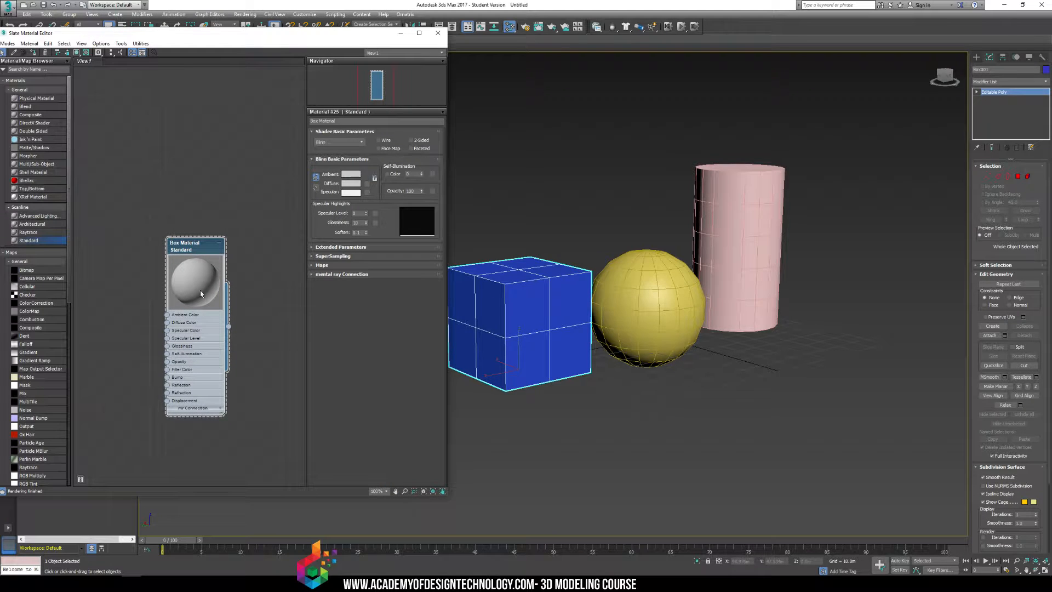
right_click(206, 251)
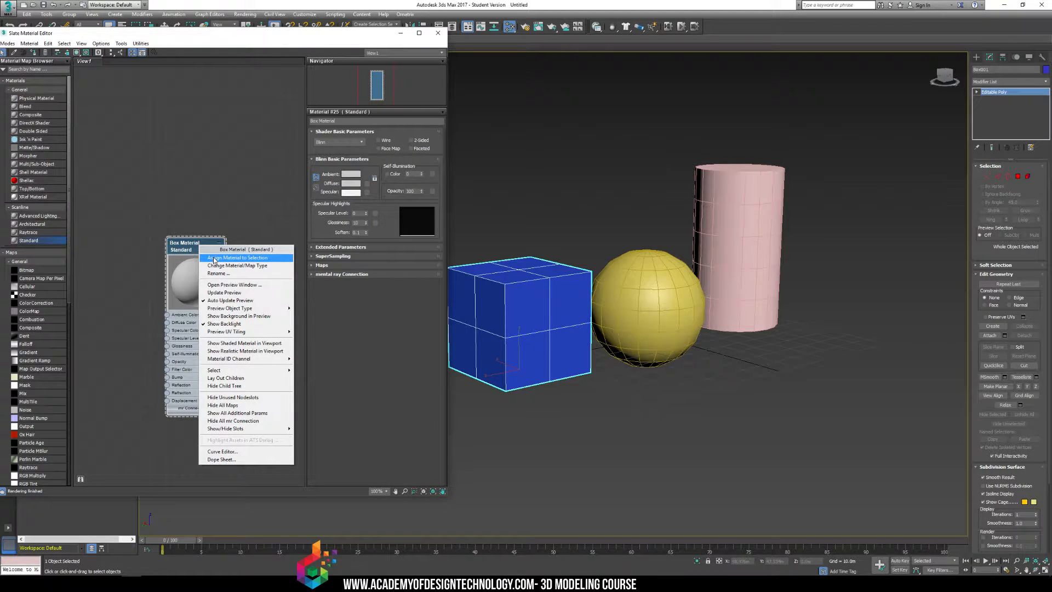
left_click(214, 259)
Deselect and reselect the box several times to examine how the assigned material looks, leaving the box selected
left_click(573, 214)
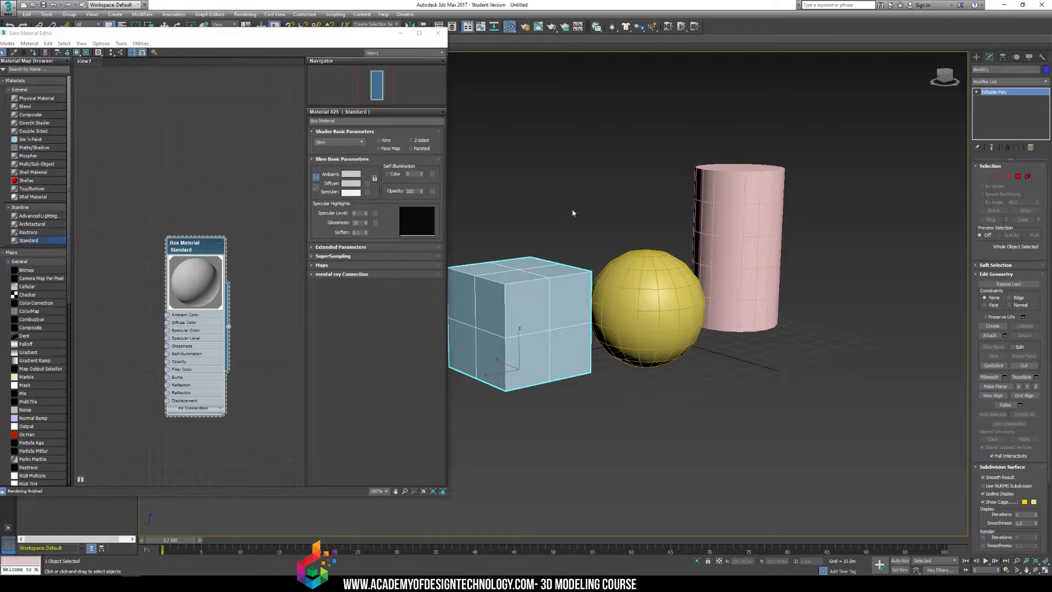
left_click(514, 298)
left_click(539, 211)
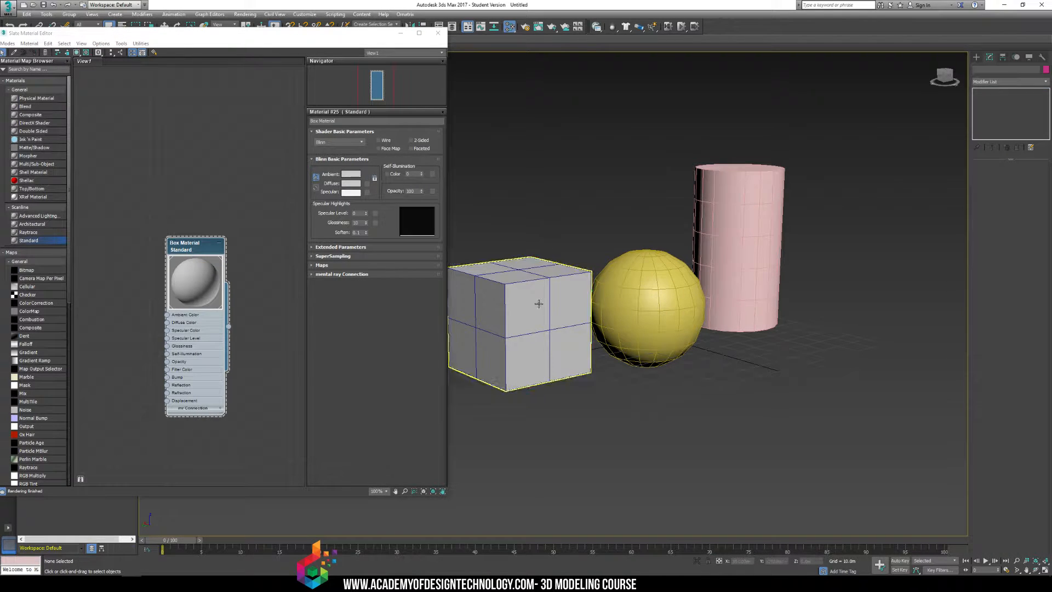
left_click(537, 303)
left_click(540, 197)
left_click(520, 299)
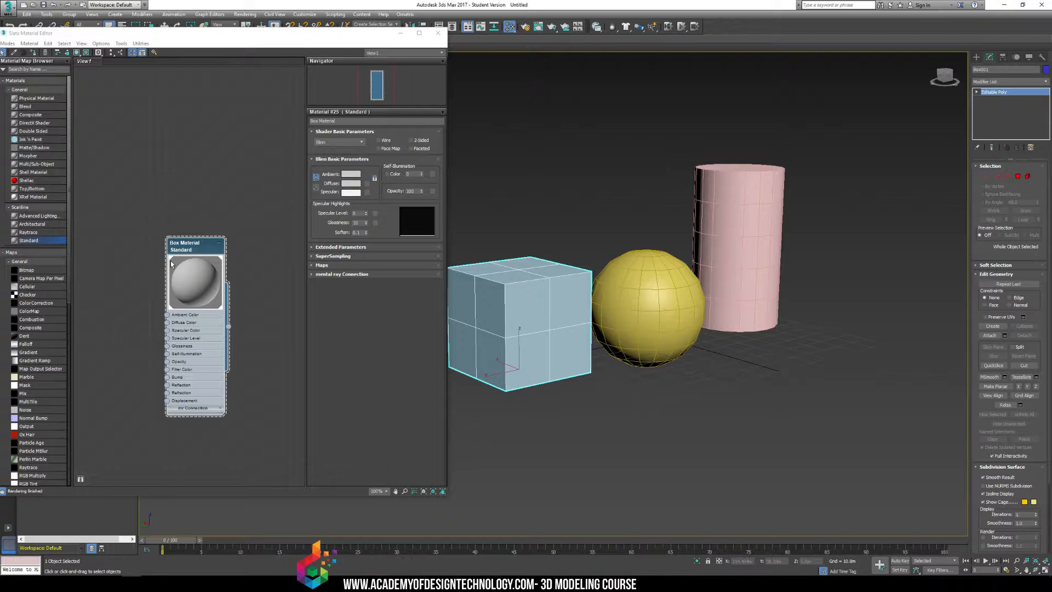
left_click(540, 218)
left_click(496, 264)
left_click(501, 235)
left_click(504, 280)
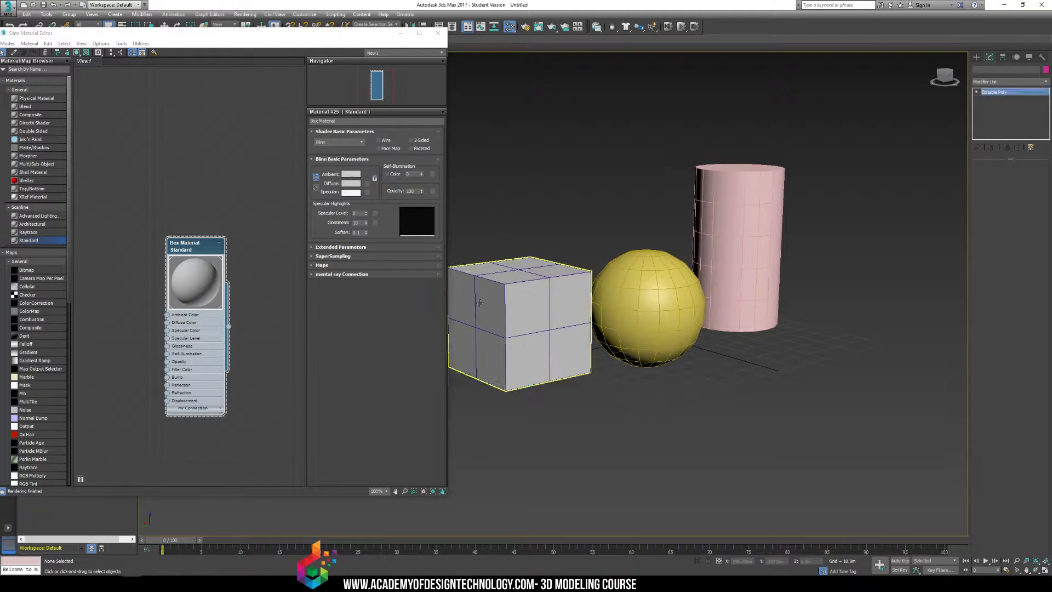
left_click(493, 233)
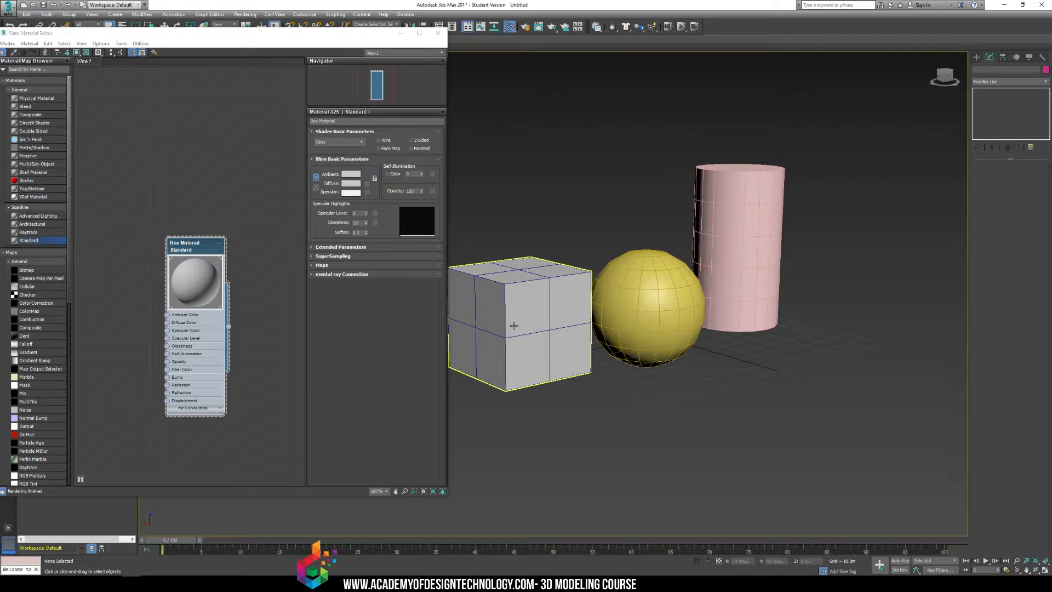
left_click(535, 292)
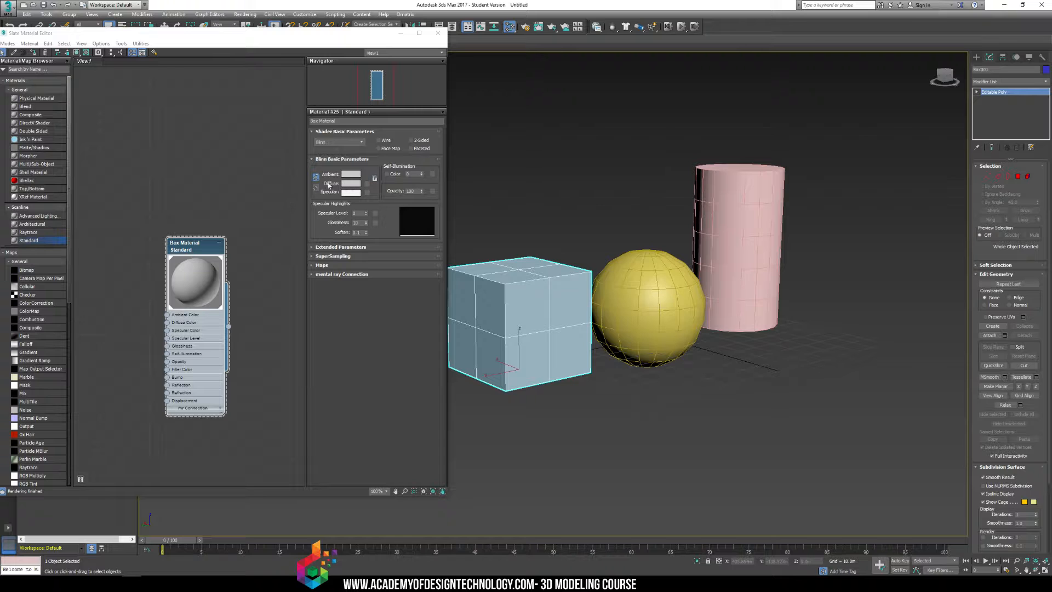
Change the diffuse colour of Box Material to a dark muted red
left_click(351, 184)
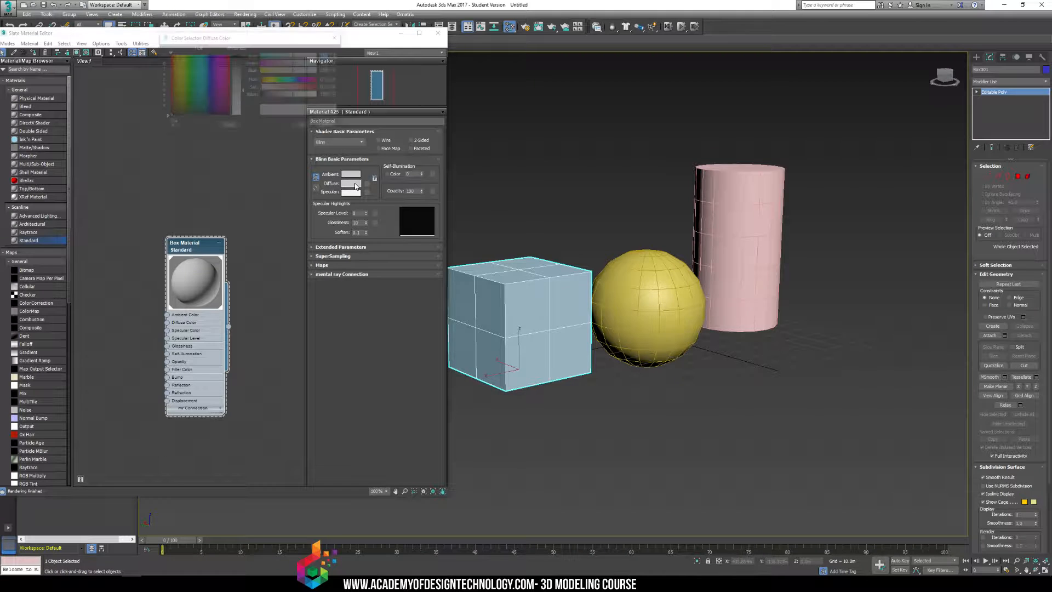
left_click(235, 78)
left_click(293, 86)
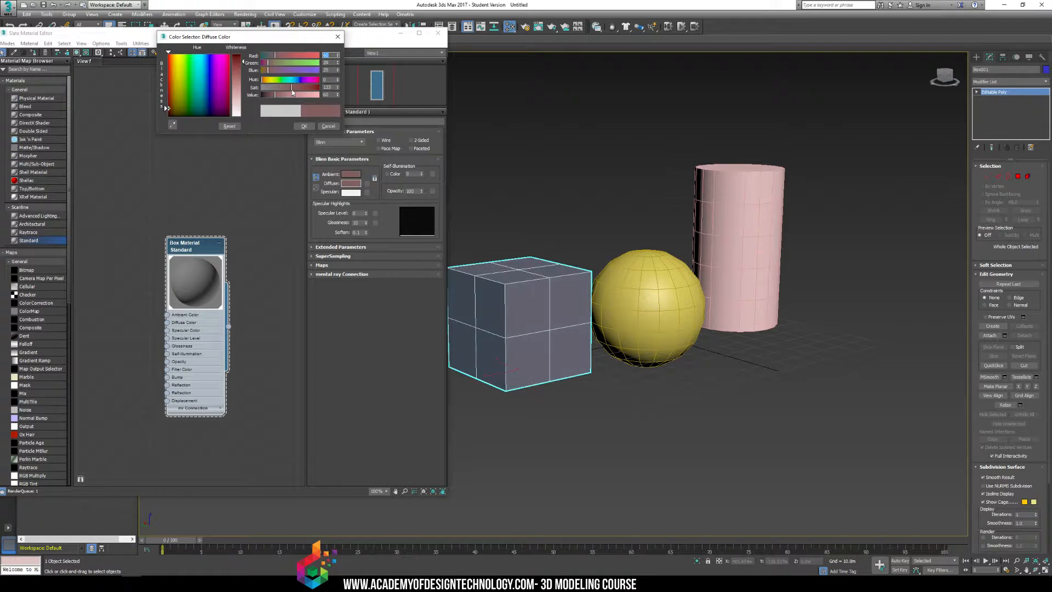
left_click(304, 126)
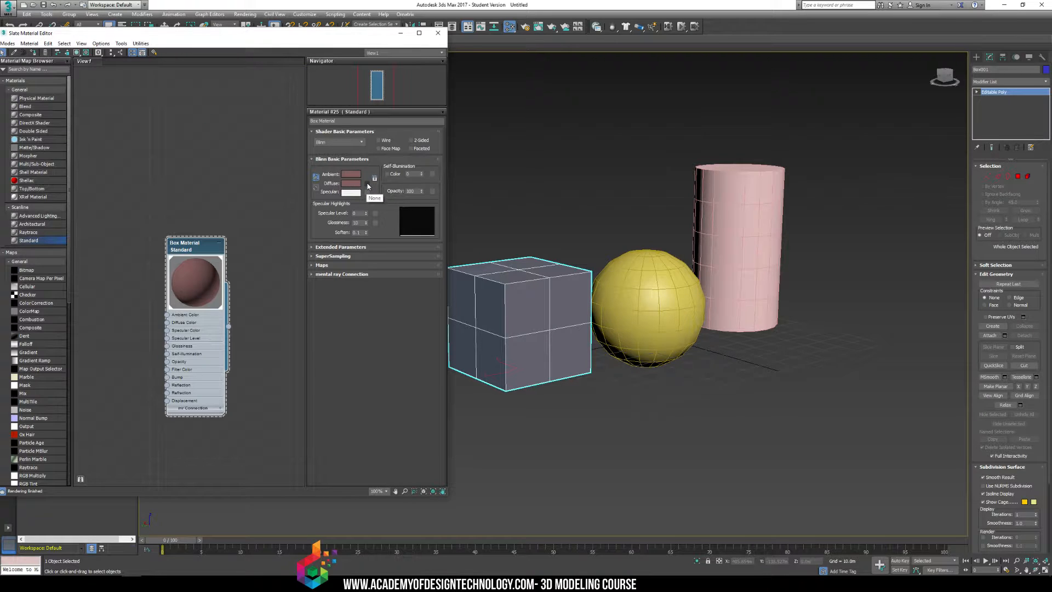
Add a Bitmap map to Box Material's diffuse colour, loading the box_unwrap PNG image from the Desktop
left_click(367, 186)
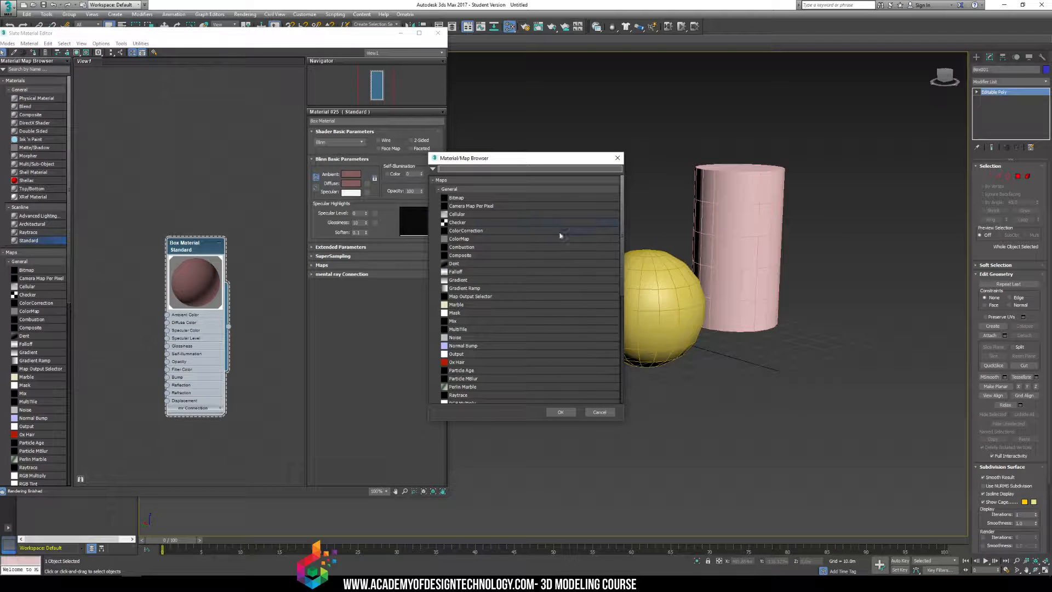
scroll(527, 257, "down", 8)
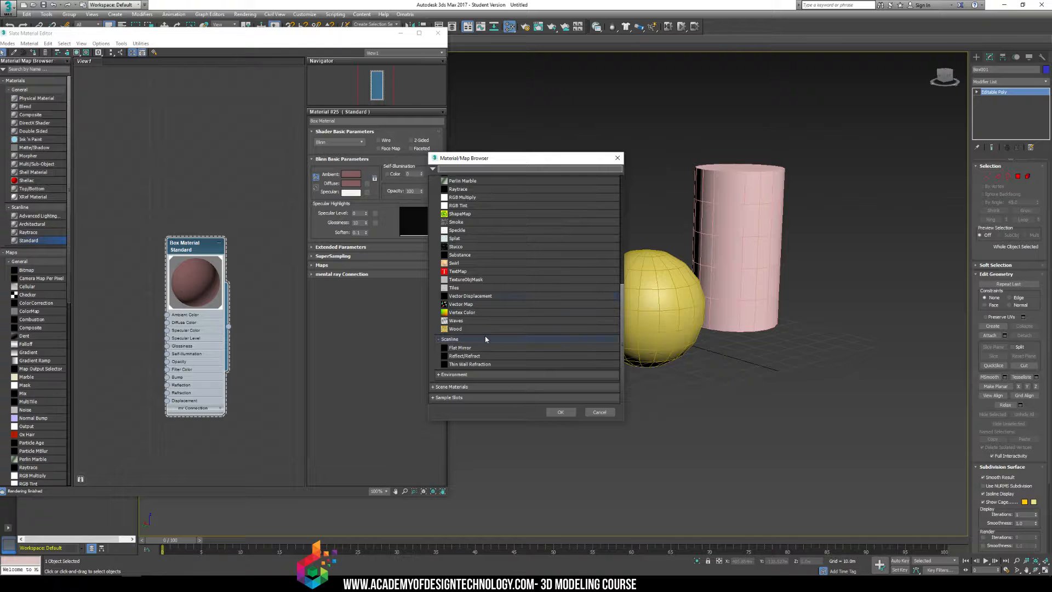
scroll(509, 296, "up", 8)
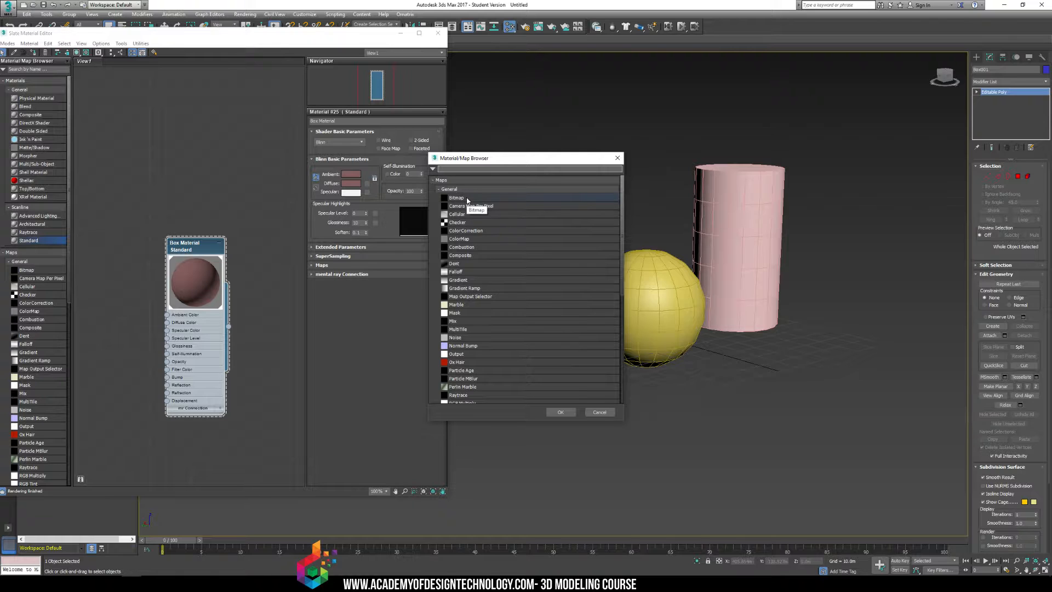
double_click(465, 198)
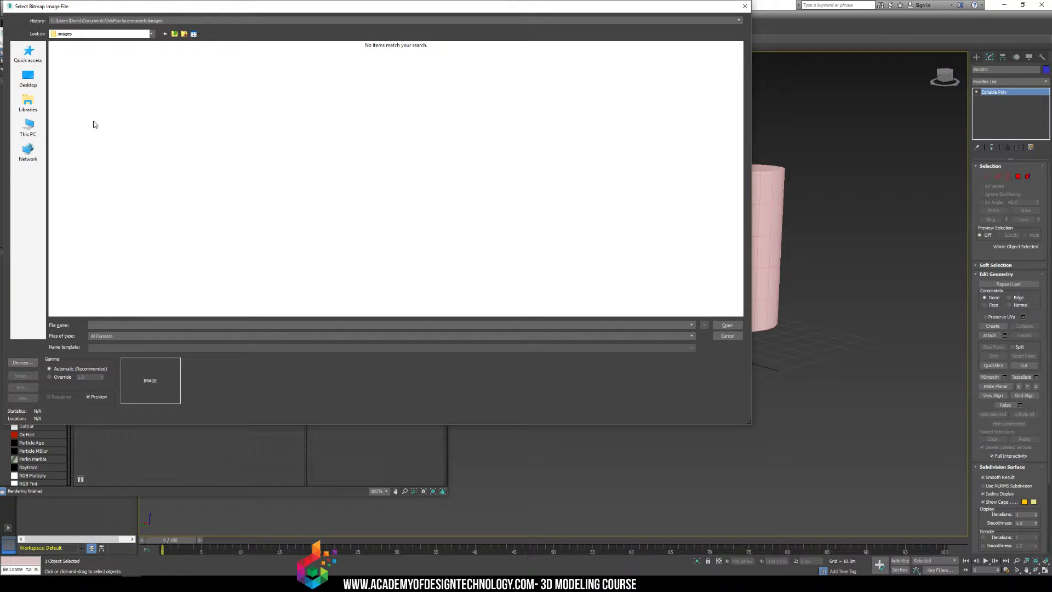
left_click(28, 78)
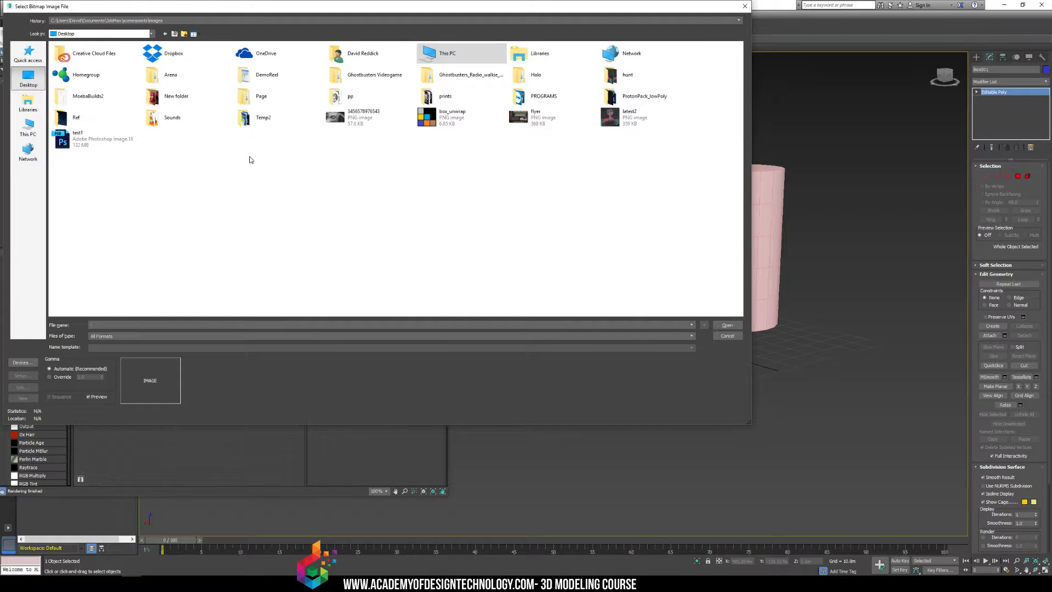
left_click(443, 122)
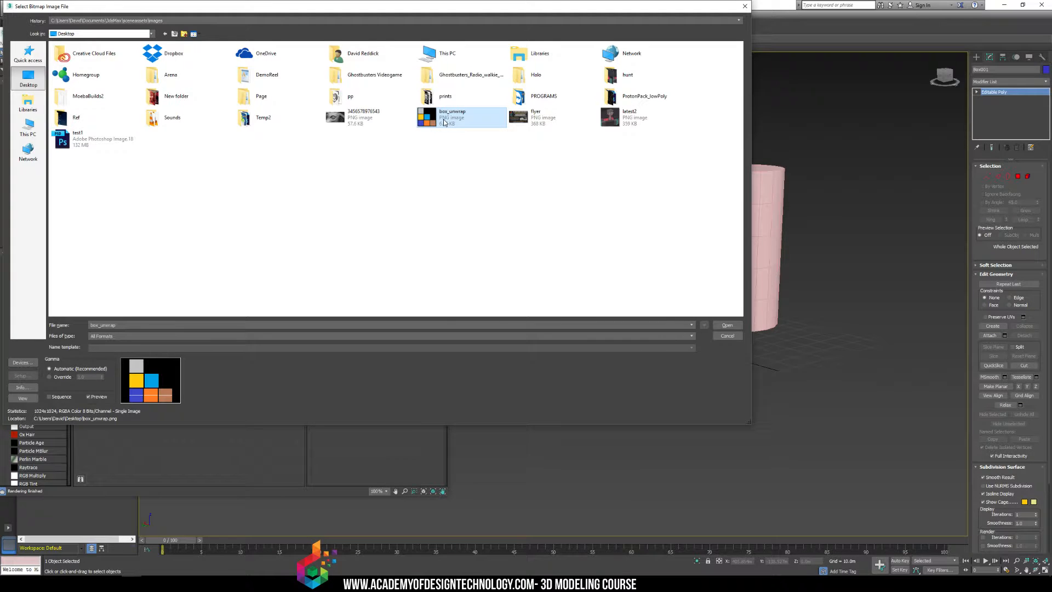
double_click(446, 127)
Place the bitmap node beside the upper part of Box Material, name it Box Texture and enlarge its preview
middle_click_drag(163, 250, 204, 251)
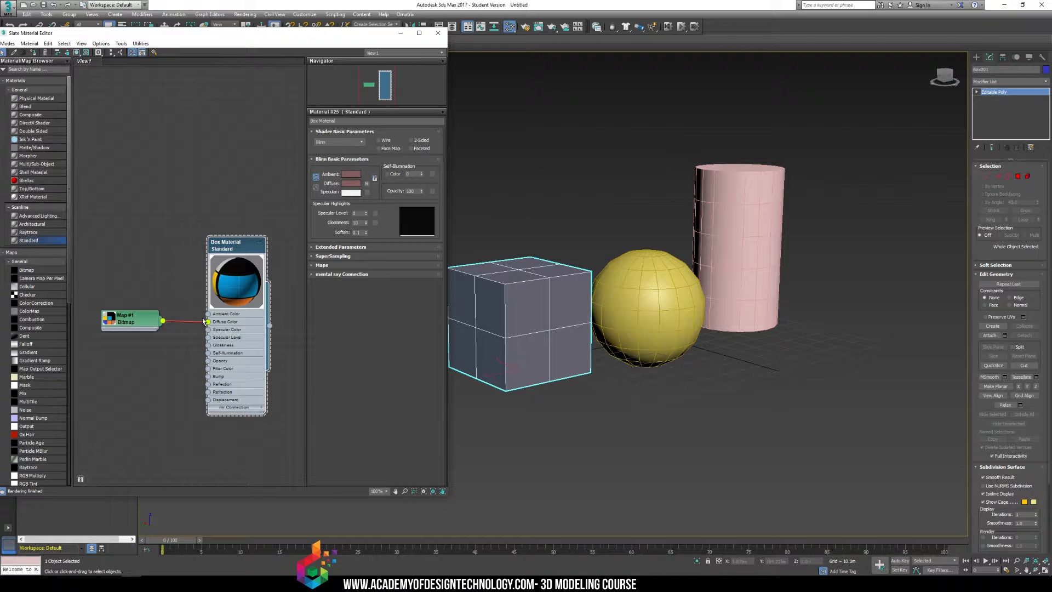
left_click_drag(116, 323, 139, 257)
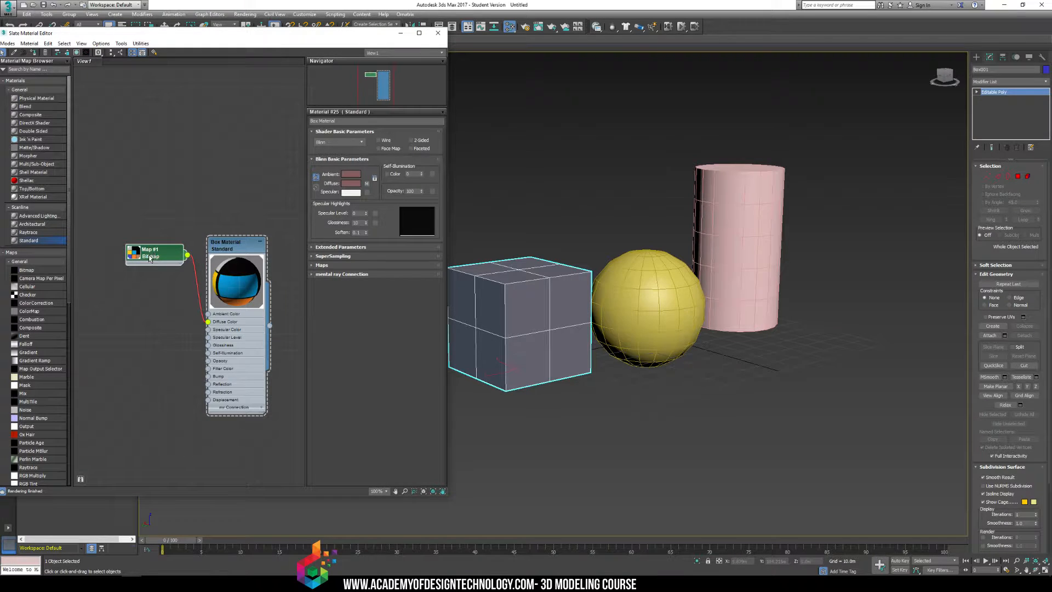
double_click(151, 255)
left_click(340, 119)
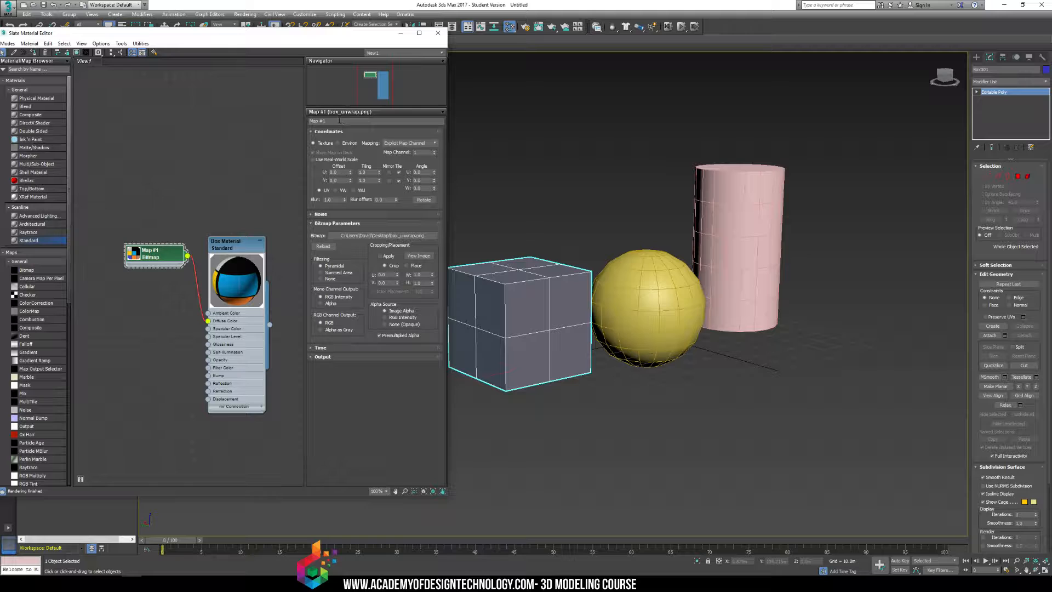
type("Box Texture")
key("Return")
double_click(134, 256)
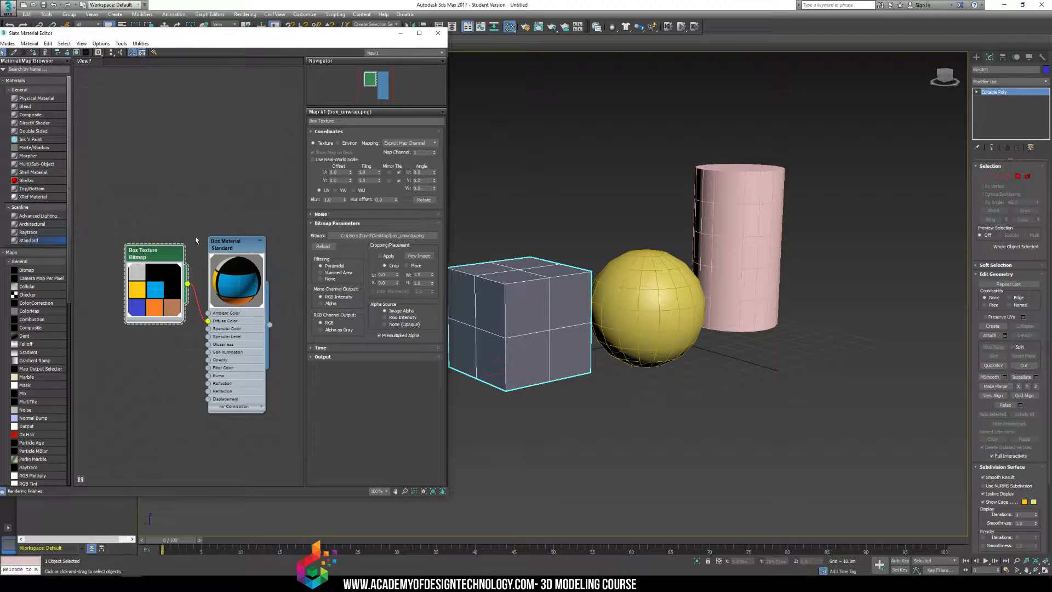
middle_click_drag(195, 240, 179, 247)
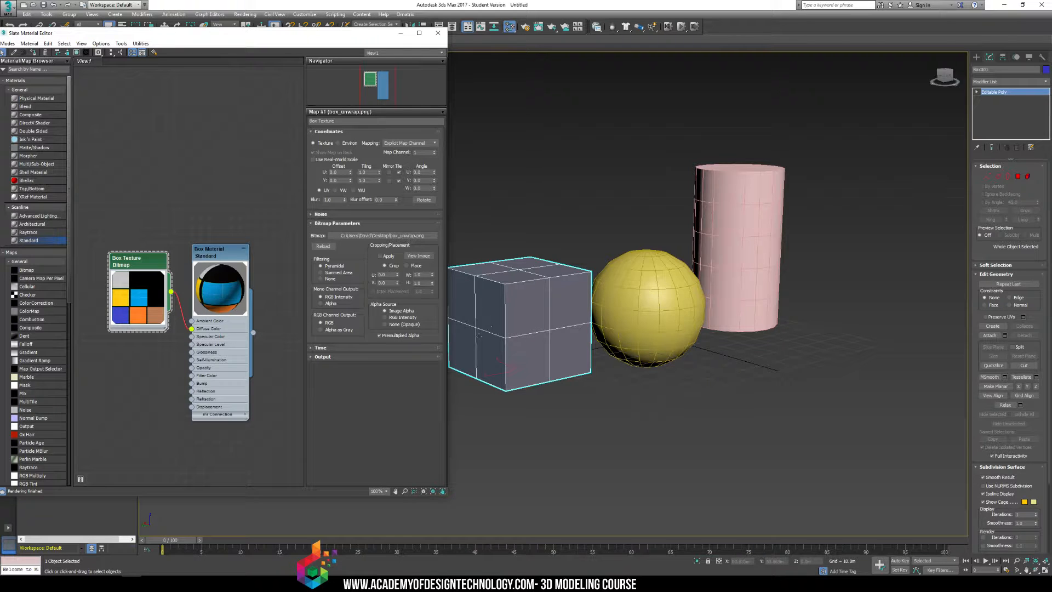
Show Box Material as a shaded material in the viewport and inspect the textured box up close
right_click(222, 254)
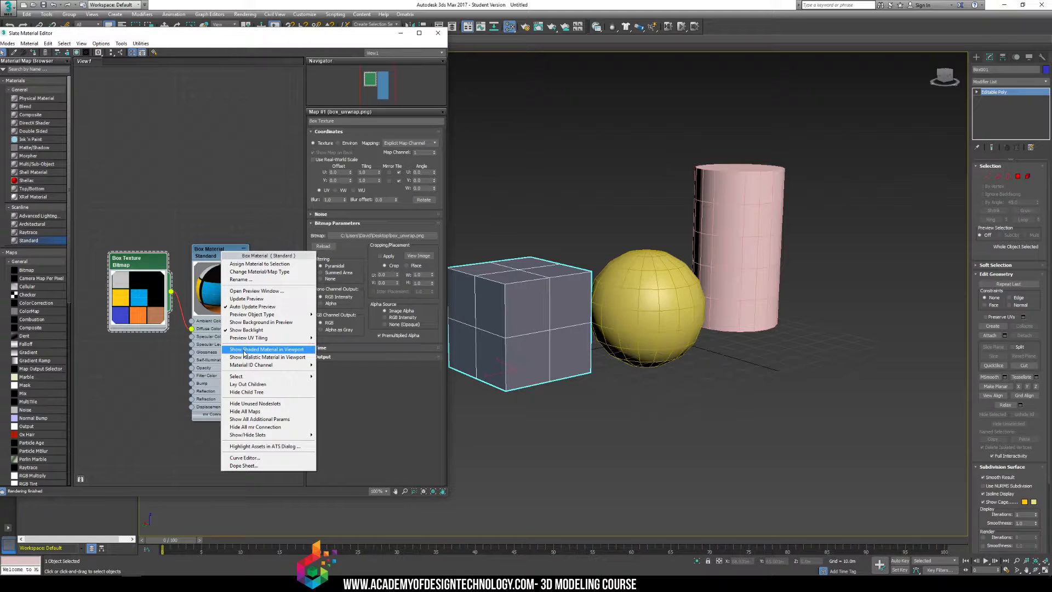
left_click(244, 351)
left_click(595, 184)
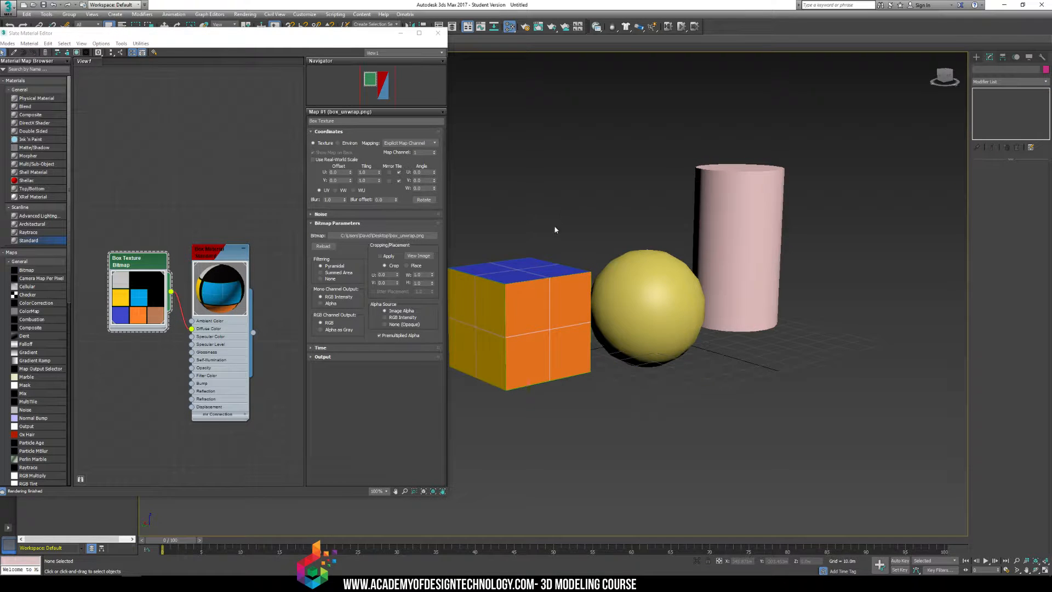
middle_click_drag(557, 228, 558, 271, "alt")
left_click(561, 339)
key("z")
middle_click_drag(561, 340, 594, 340, "alt")
scroll(583, 352, "down", 3)
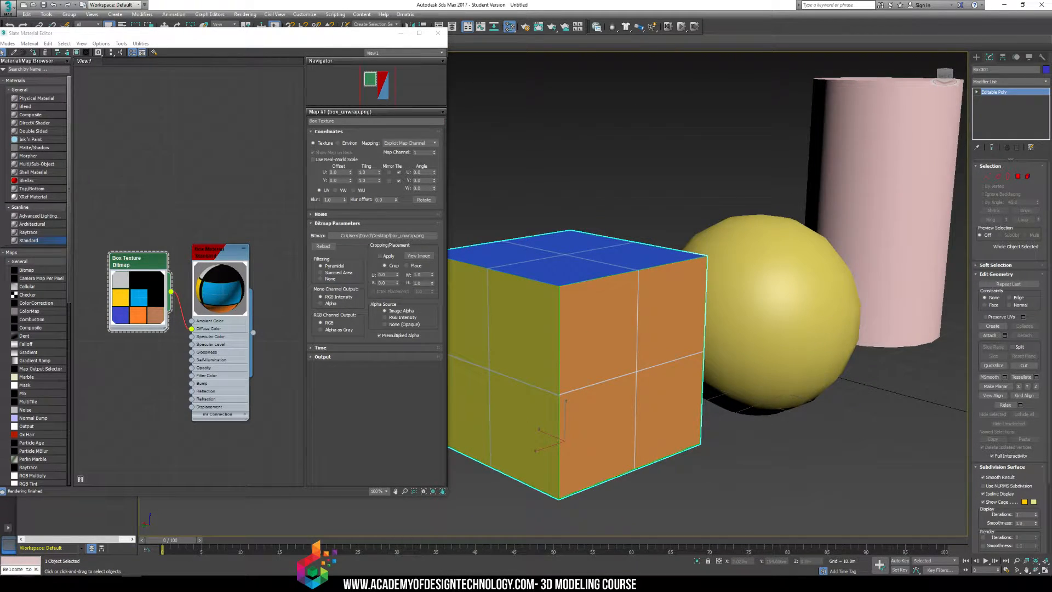
Launch Paint and open the recent picture box_unwrap
key("super")
type("paint")
key("Return")
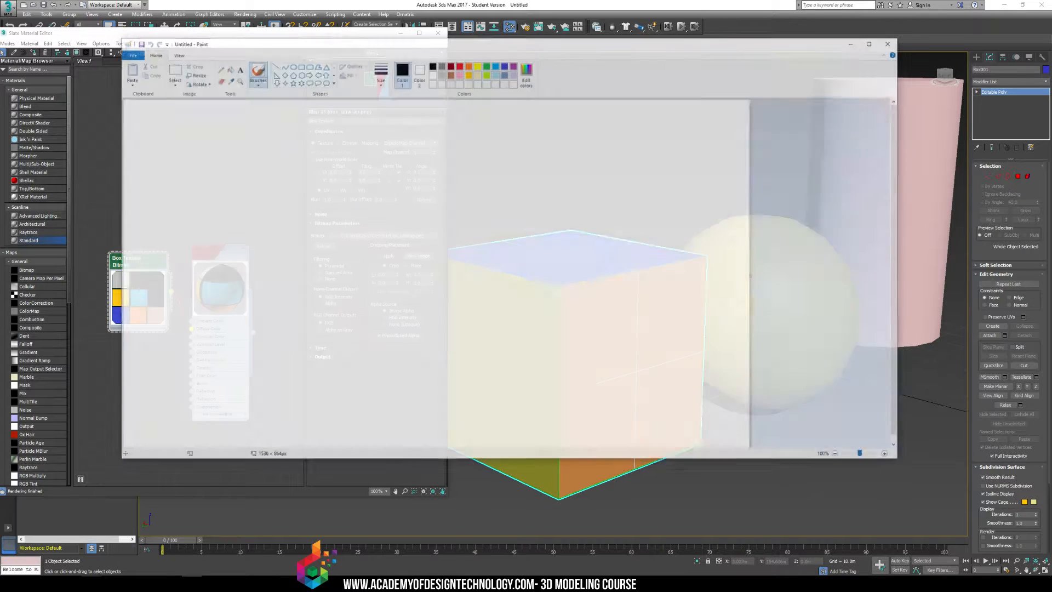
left_click(129, 54)
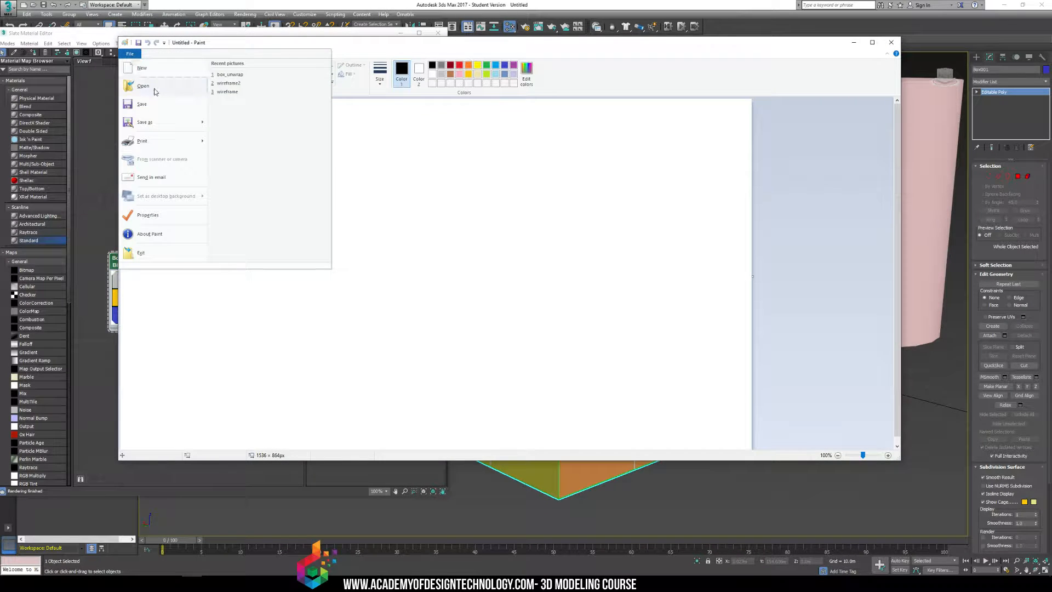
left_click(230, 75)
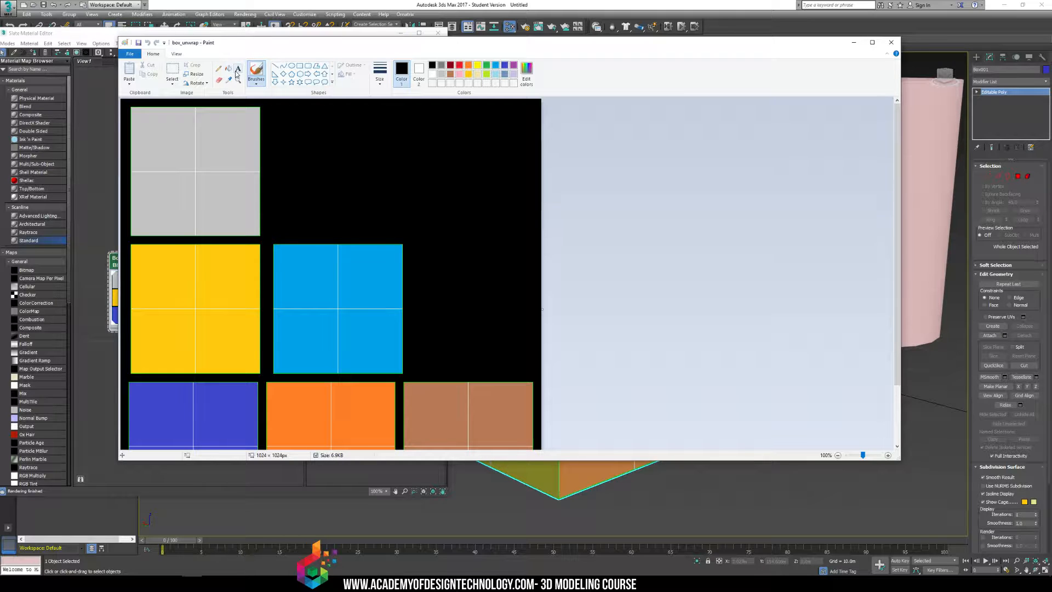
Using the Line tool with a thick black outline, draw a simple face with slanted brows and a flat mouth on the grey square
left_click(219, 69)
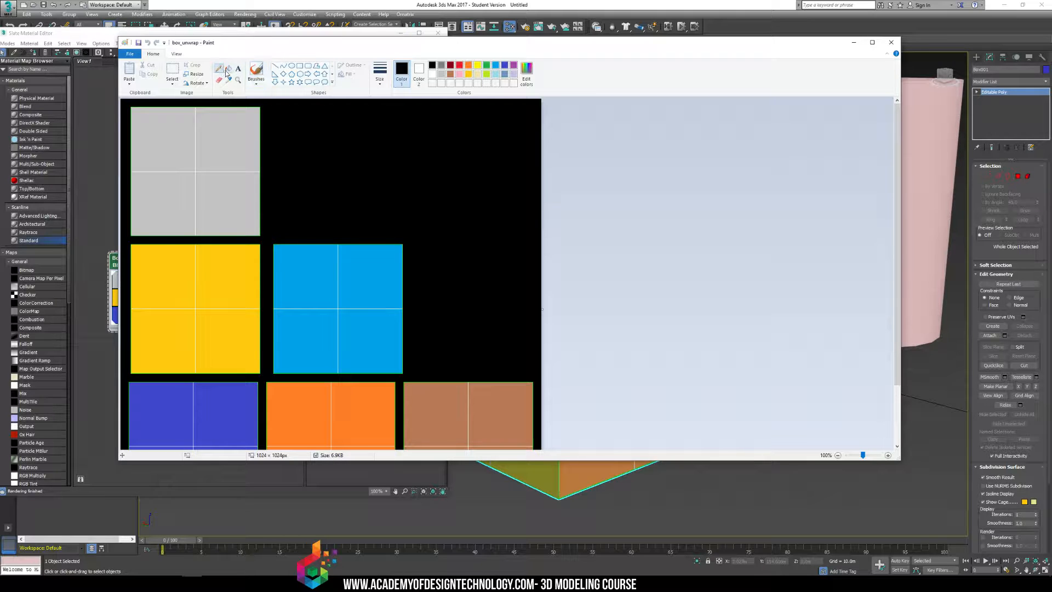
left_click(275, 67)
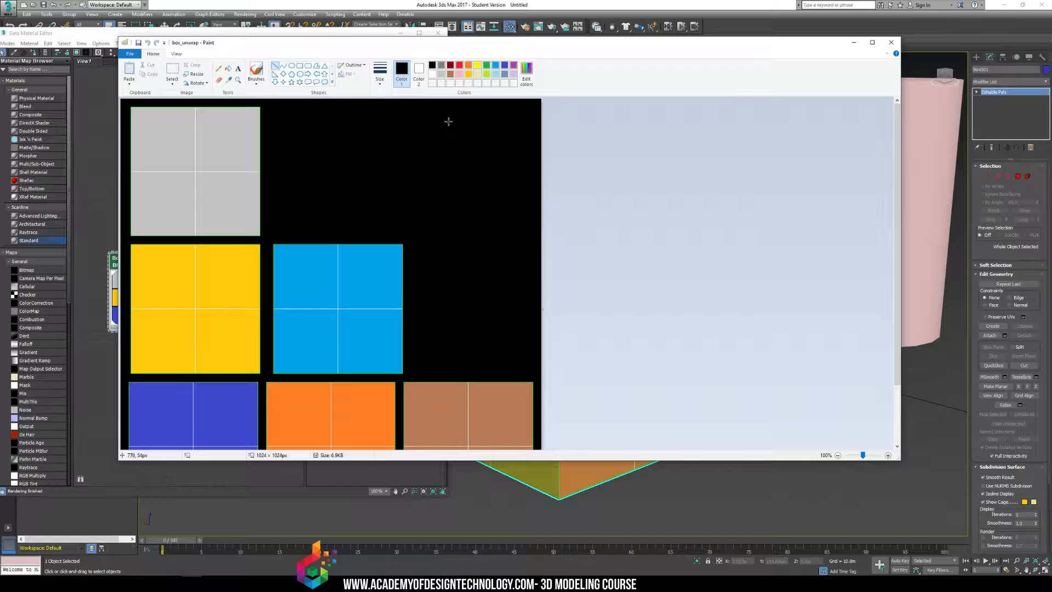
left_click(380, 73)
left_click(365, 138)
left_click_drag(161, 202, 234, 199)
left_click_drag(141, 138, 188, 167)
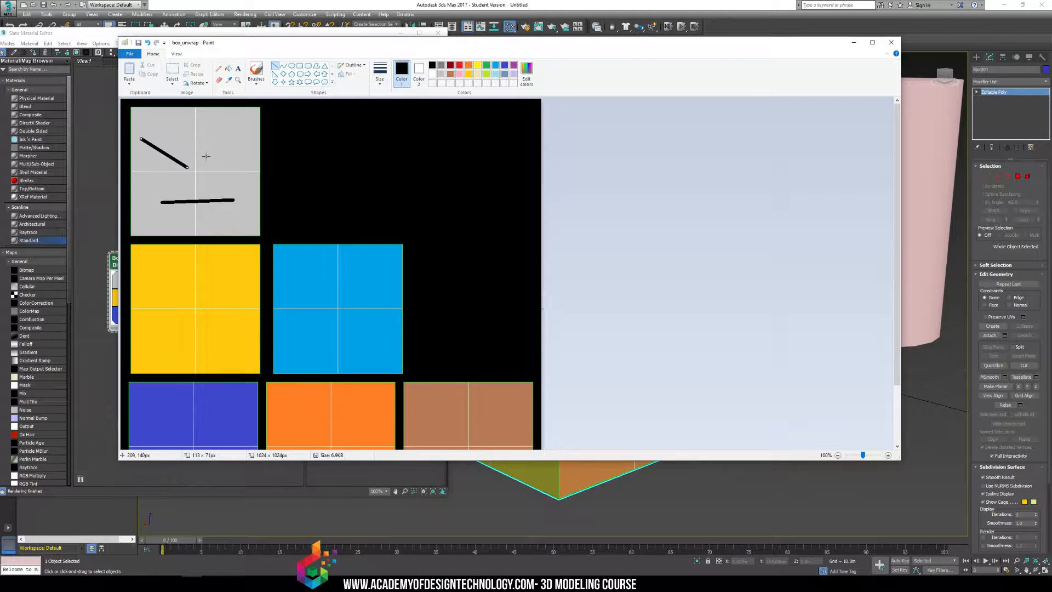
left_click_drag(240, 140, 198, 166)
left_click_drag(212, 164, 226, 164)
Draw a laughing face with peaked eyes and a wide open mouth on the yellow square using thick black lines
scroll(215, 205, "down", 3)
left_click_drag(160, 255, 228, 255)
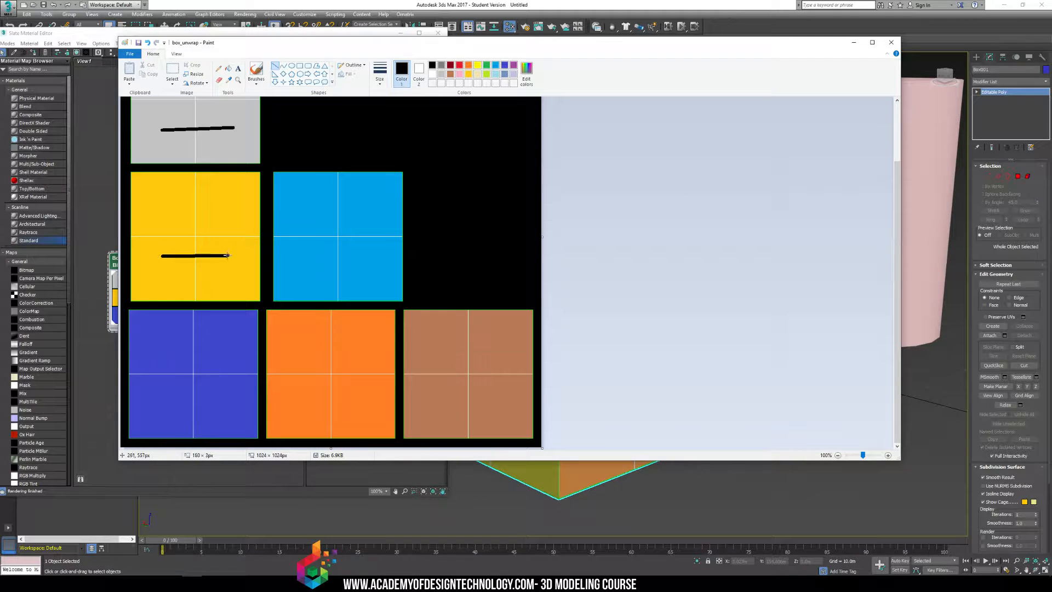
mouse_move(161, 256)
left_mouse_down()
mouse_move(175, 290)
mouse_move(204, 286)
mouse_move(166, 280)
mouse_move(228, 261)
left_mouse_up()
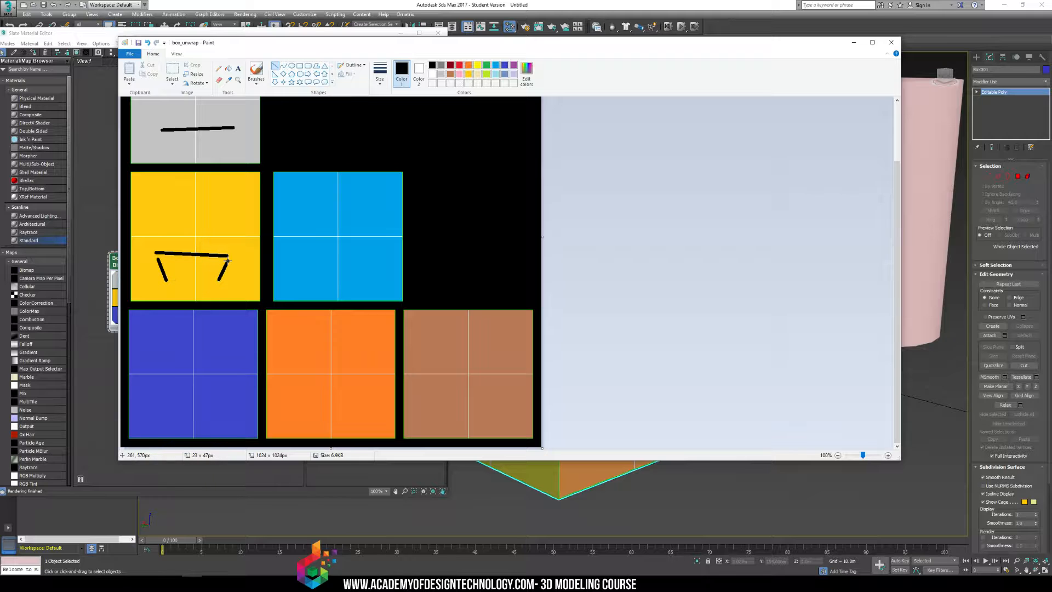
left_click_drag(171, 282, 211, 281)
mouse_move(154, 221)
left_mouse_down()
mouse_move(171, 209)
mouse_move(191, 228)
mouse_move(226, 220)
mouse_move(236, 235)
mouse_move(222, 221)
left_mouse_up()
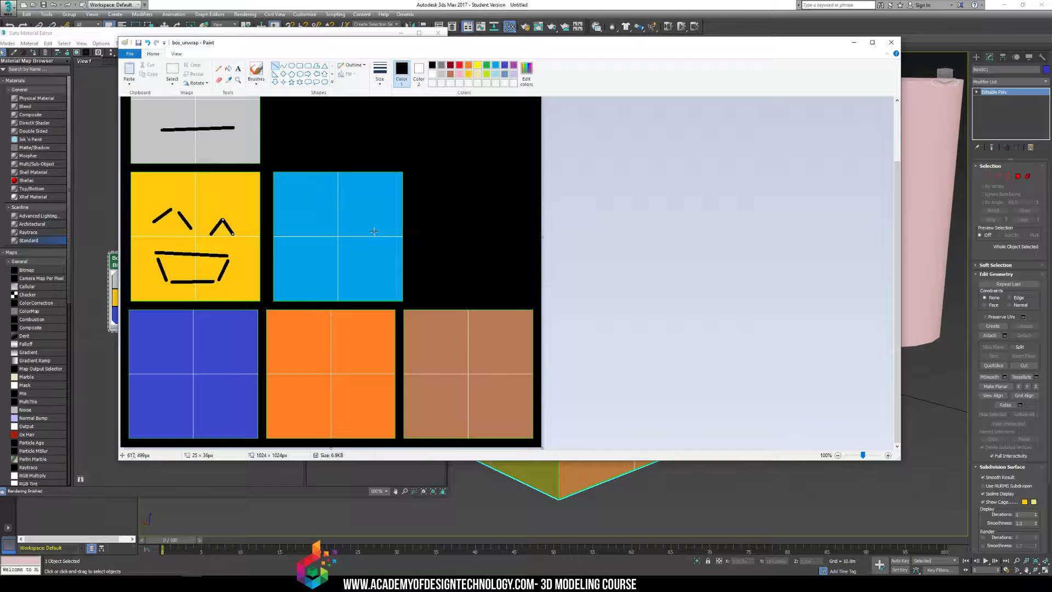
Draw a frowning face with slanted brows on the light blue square and save the picture
mouse_move(311, 282)
left_mouse_down()
mouse_move(346, 262)
mouse_move(327, 269)
mouse_move(368, 277)
left_mouse_up()
mouse_move(301, 230)
left_mouse_down()
mouse_move(331, 243)
mouse_move(384, 221)
left_mouse_up()
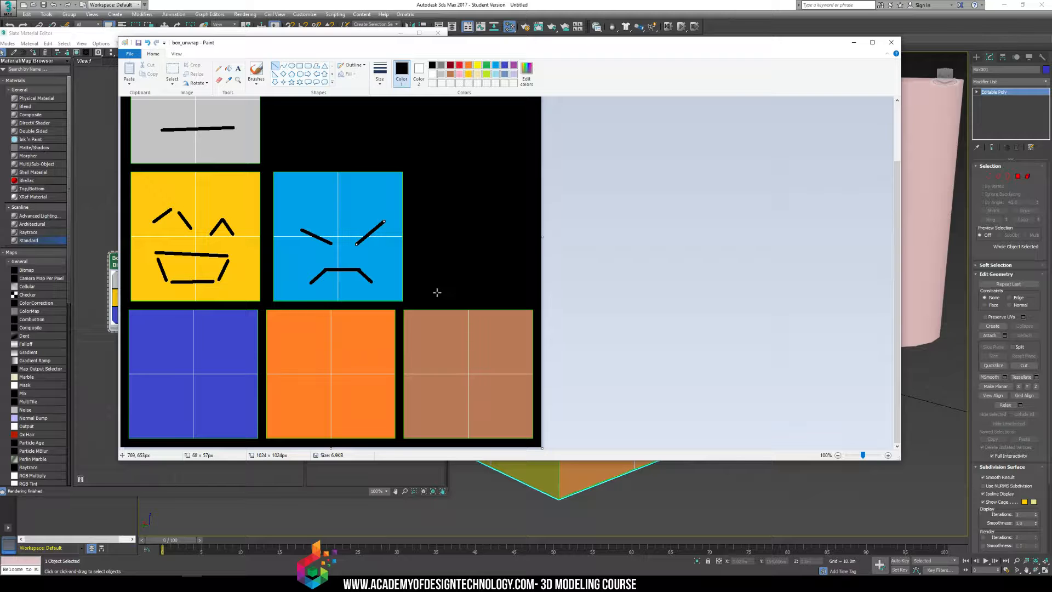
key("ctrl+s")
Switch back to 3ds Max, inspect the updated texture on the box and close the Slate Material Editor
left_click(666, 514)
mouse_move(638, 366)
middle_mouse_down("alt")
mouse_move(659, 353)
mouse_move(731, 363)
mouse_move(636, 347)
mouse_move(626, 326)
mouse_move(655, 321)
mouse_move(655, 397)
mouse_move(597, 318)
mouse_move(354, 329)
mouse_move(583, 337)
mouse_move(618, 364)
mouse_move(575, 315)
middle_mouse_up("alt")
left_click(570, 310)
left_click(500, 167)
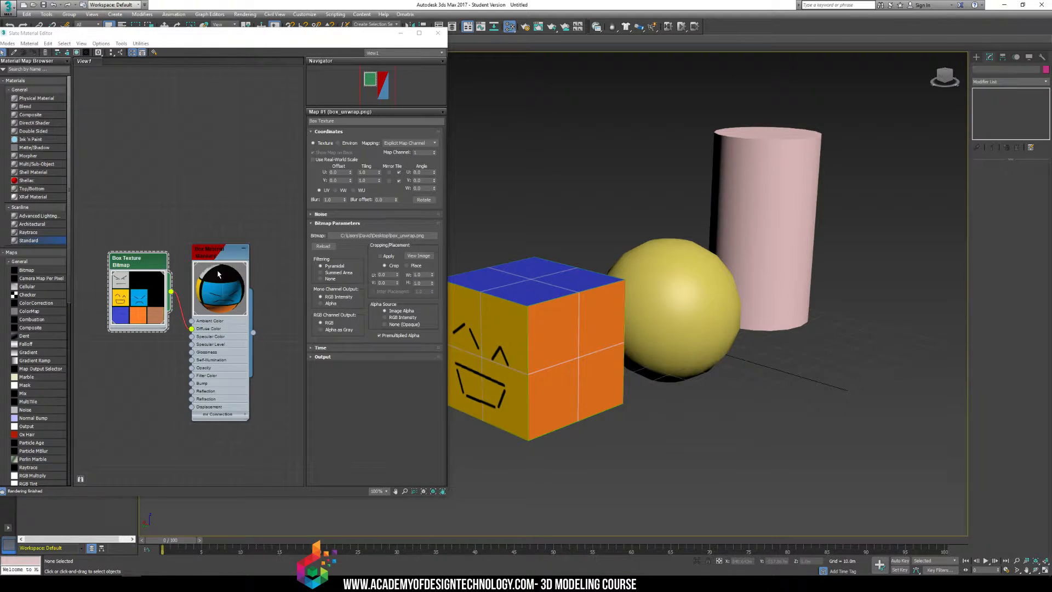
left_click(438, 32)
Select the sphere and convert it to an Editable Poly
middle_click_drag(518, 185, 554, 310, "alt")
left_click(558, 317)
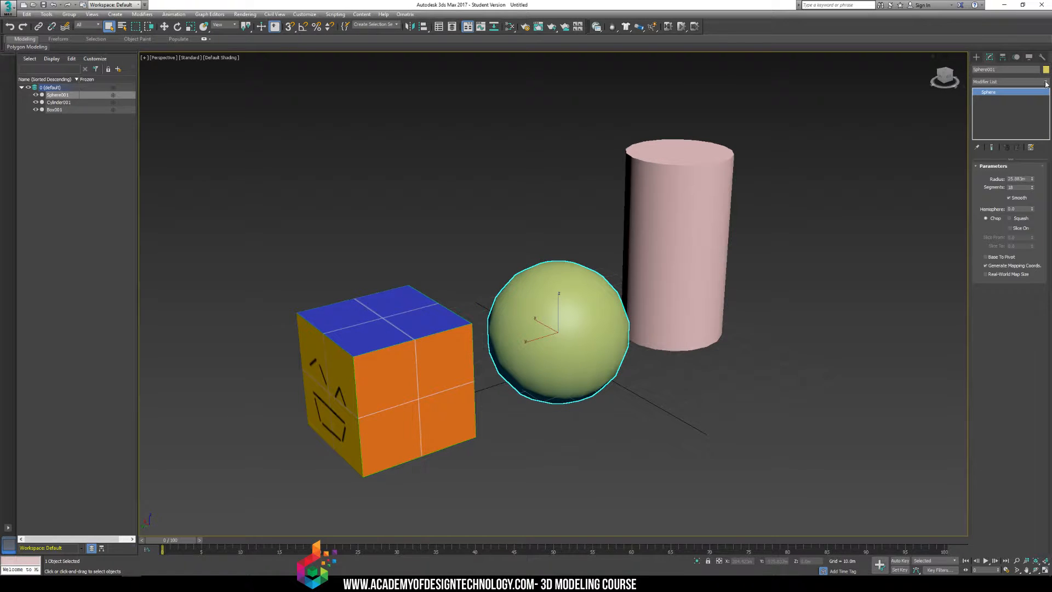
right_click(520, 321)
mouse_move(546, 413)
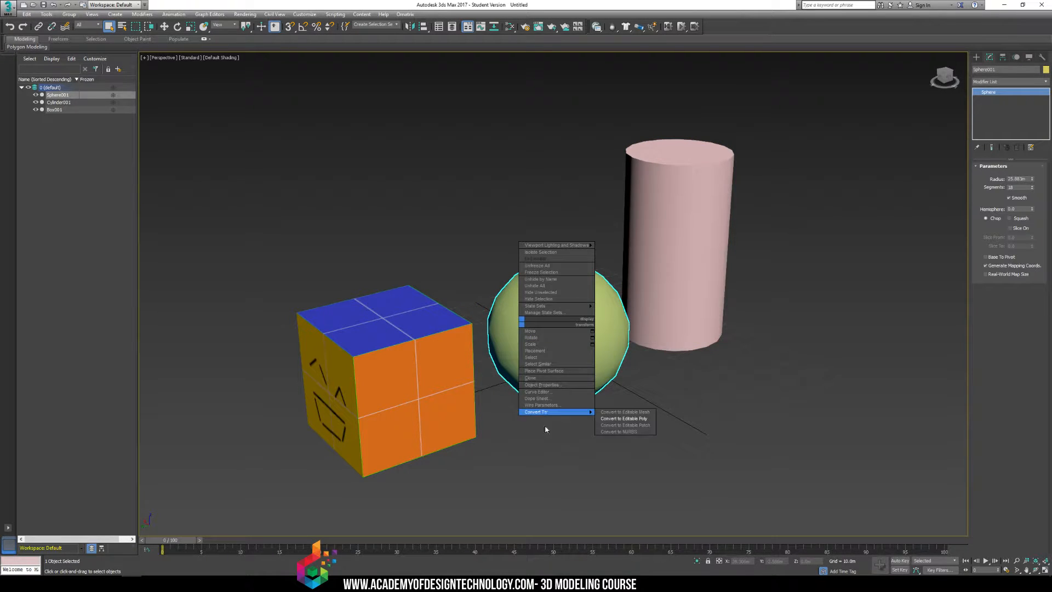
left_click(616, 418)
key("w")
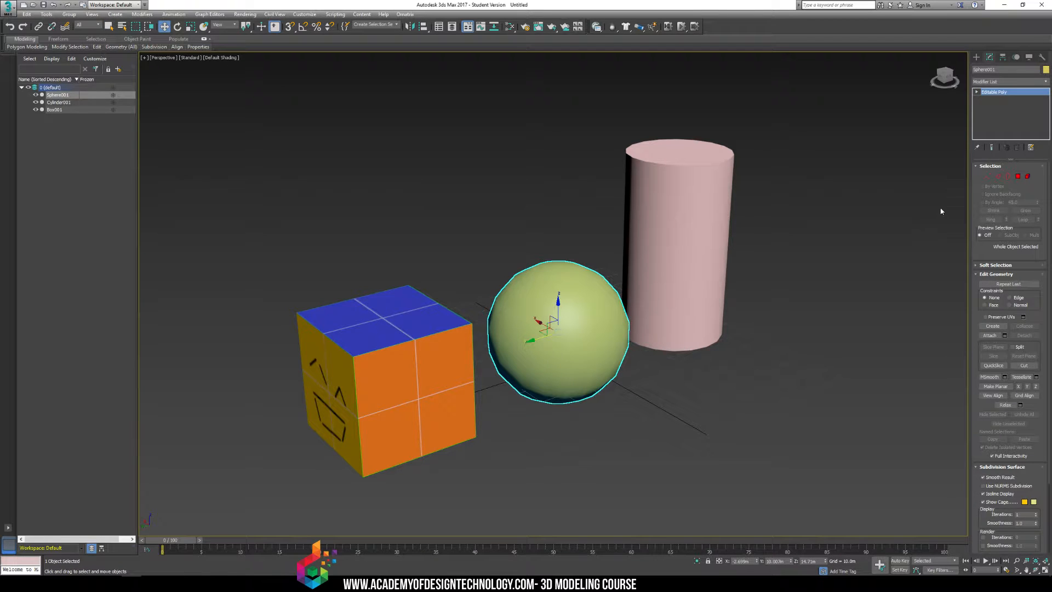
Add an Unwrap UVW modifier to the sphere and open its UV editor
left_click(1046, 82)
key("u")
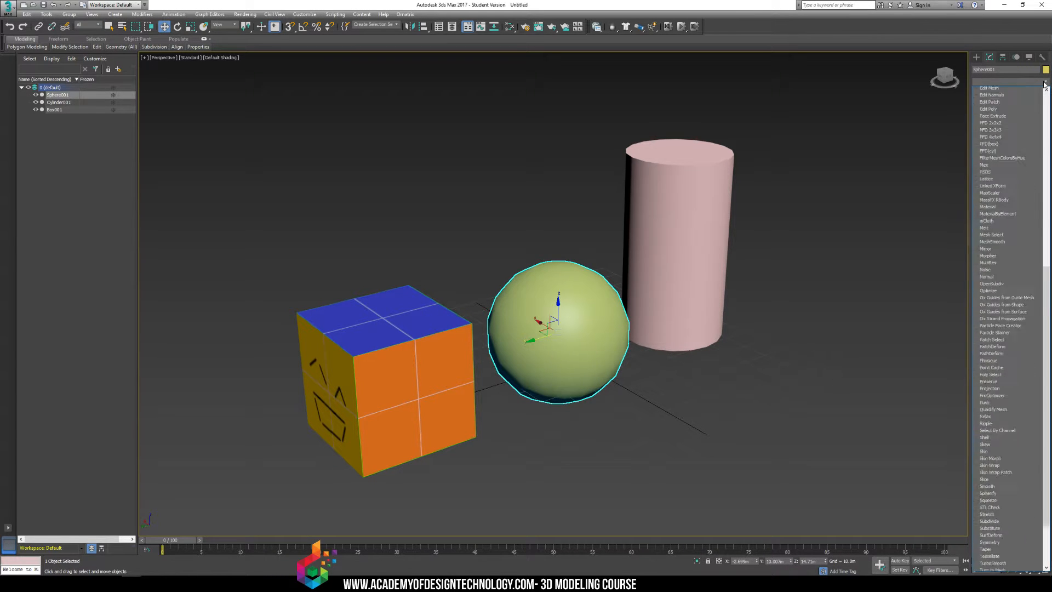
key("Return")
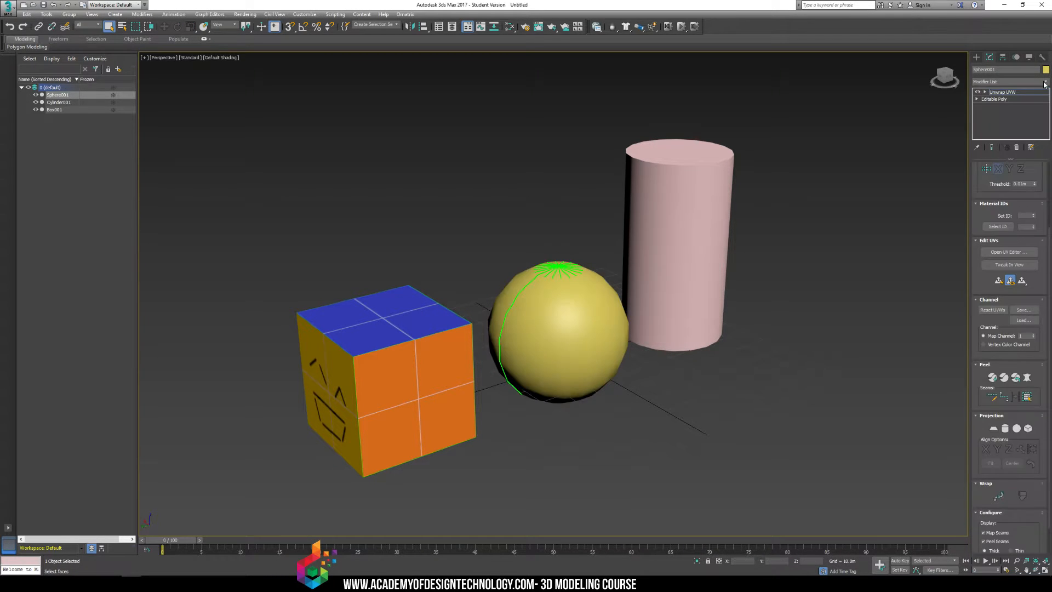
left_click(993, 253)
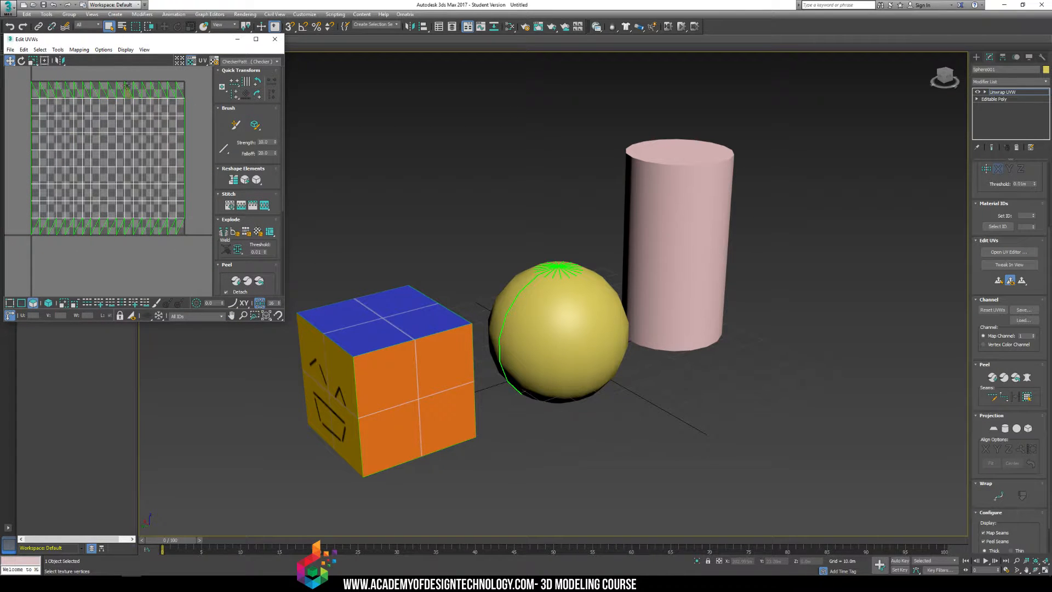
middle_click_drag(80, 104, 86, 132)
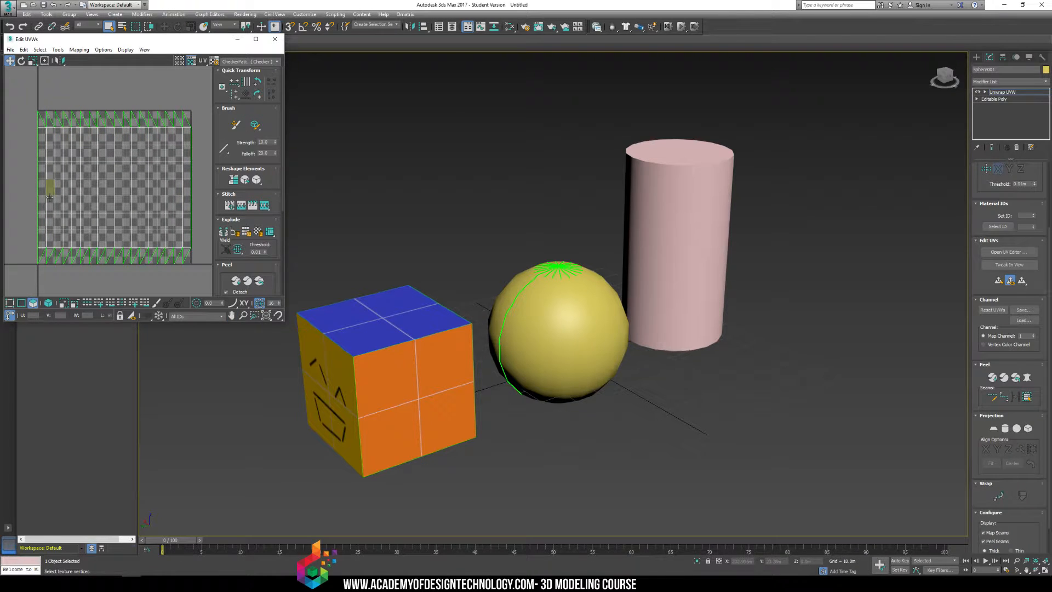
Show edged faces in the viewport and examine the green seams on the sphere from several angles
middle_click_drag(577, 240, 529, 332)
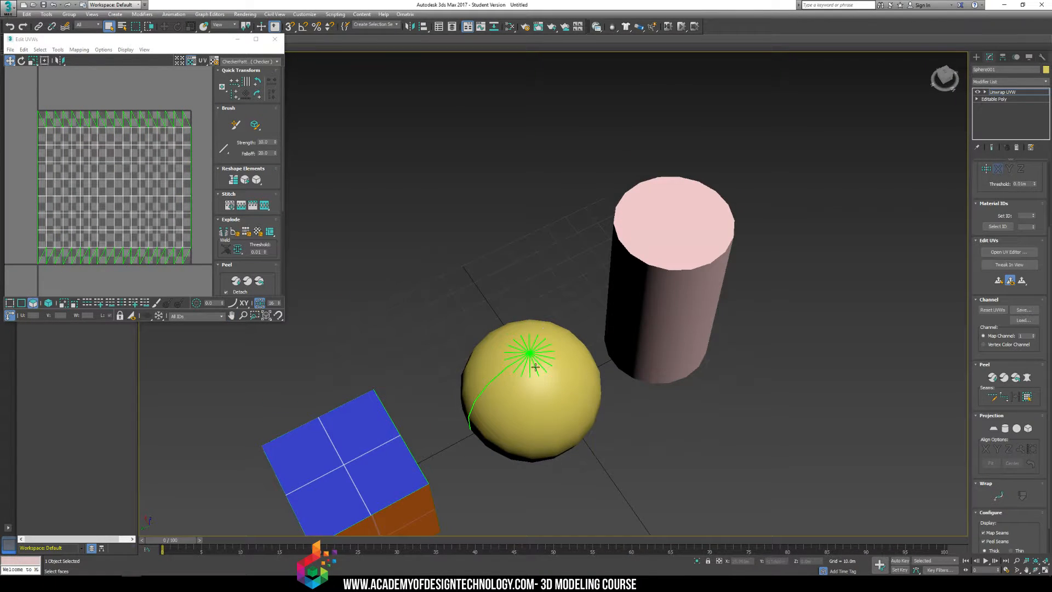
key("F4")
middle_click_drag(547, 408, 543, 381, "alt")
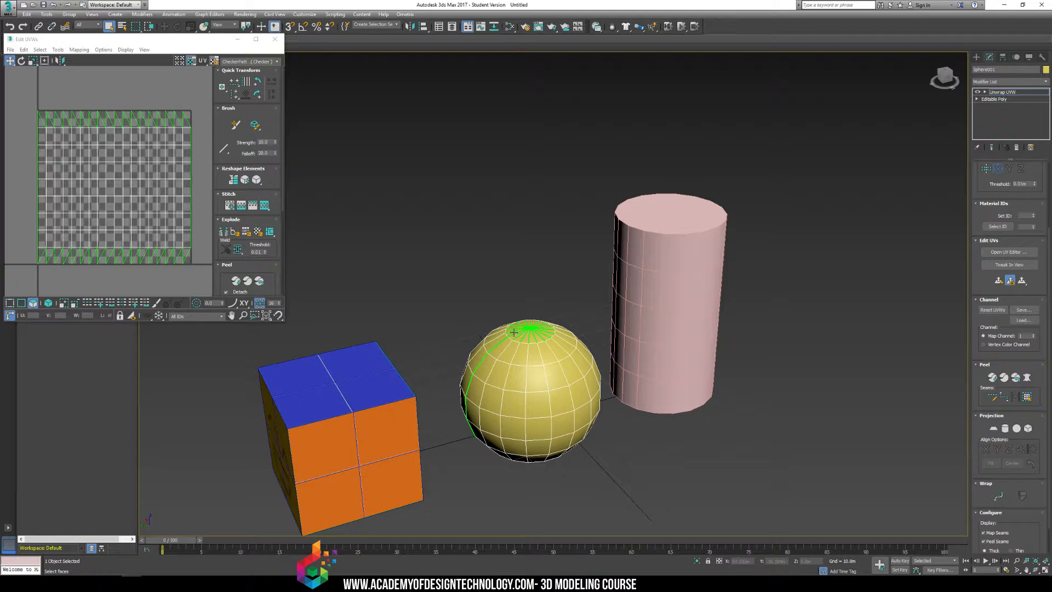
middle_click_drag(514, 332, 652, 339, "alt")
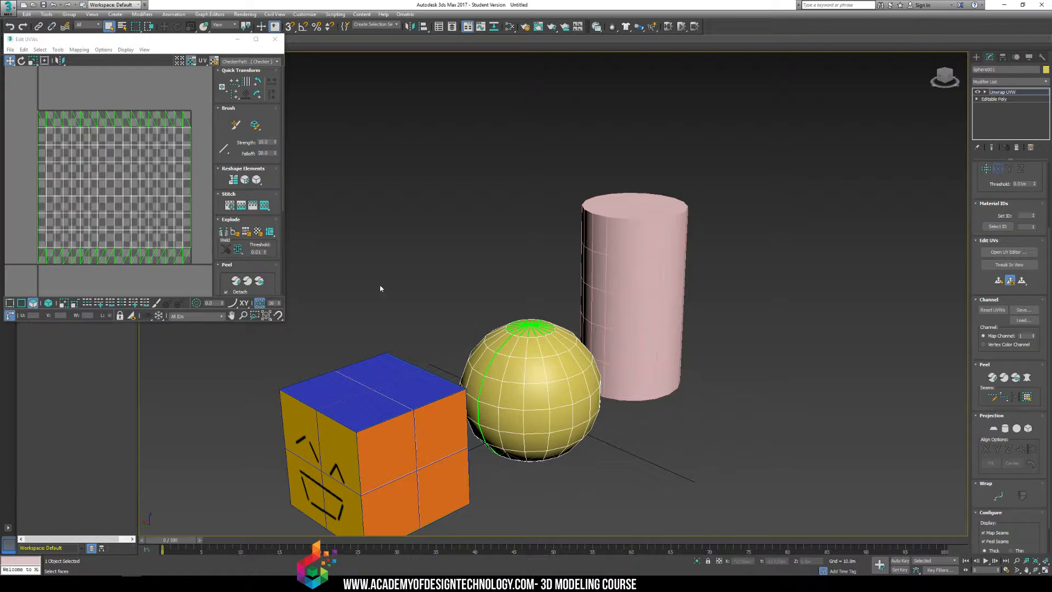
middle_click_drag(136, 137, 146, 123)
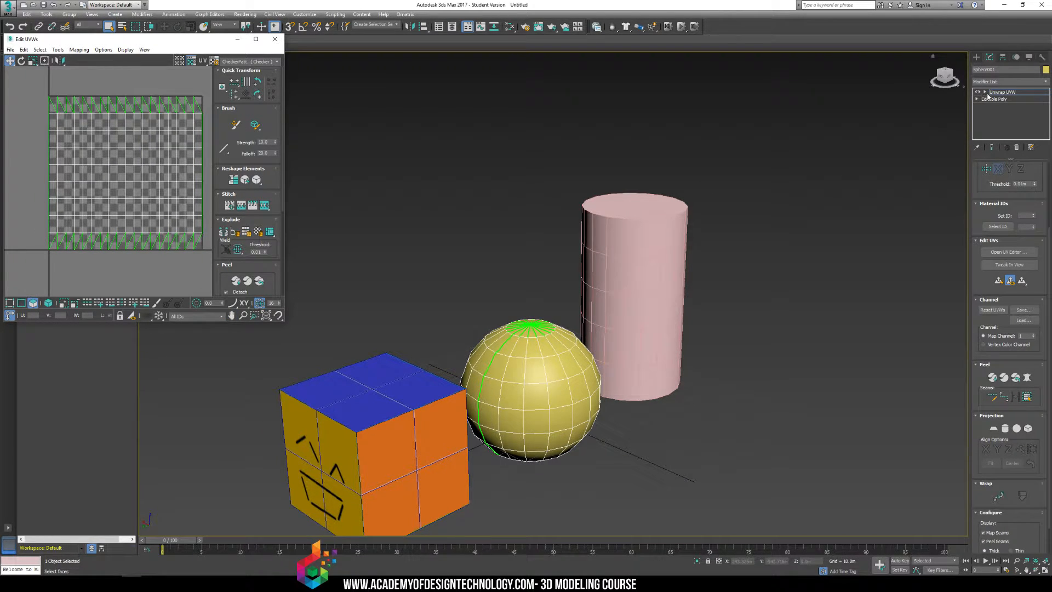
Expand the sub-object levels of the Unwrap UVW modifier and enlarge the Edit UVWs window
left_click(985, 92)
middle_click_drag(136, 137, 105, 141)
left_click_drag(285, 324, 385, 388)
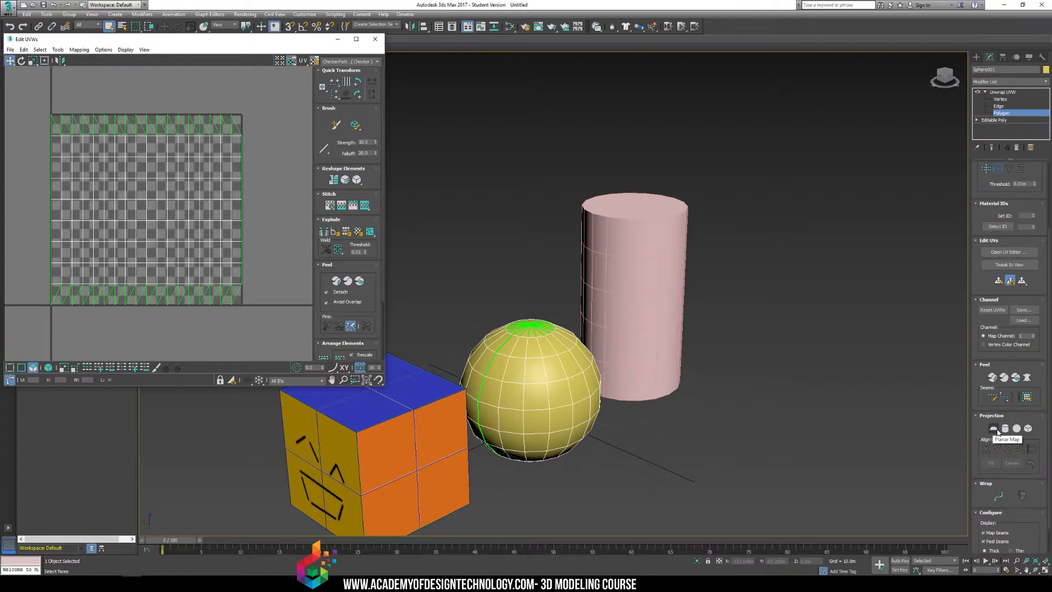
middle_click_drag(584, 341, 528, 327, "alt")
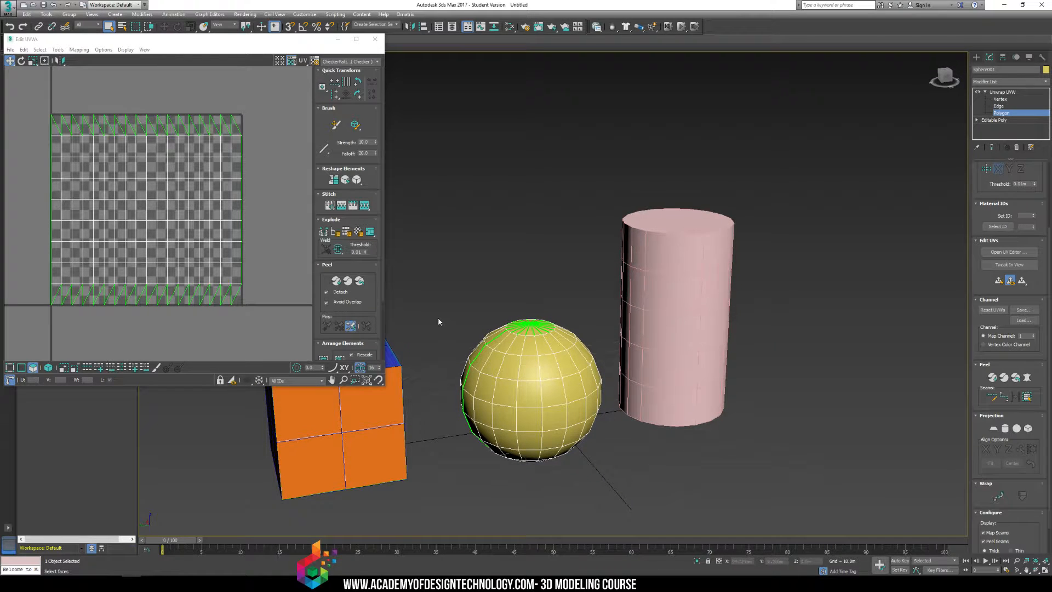
Try to select the sphere's polygons with region selections made from several viewing angles
left_click_drag(600, 396, 600, 394)
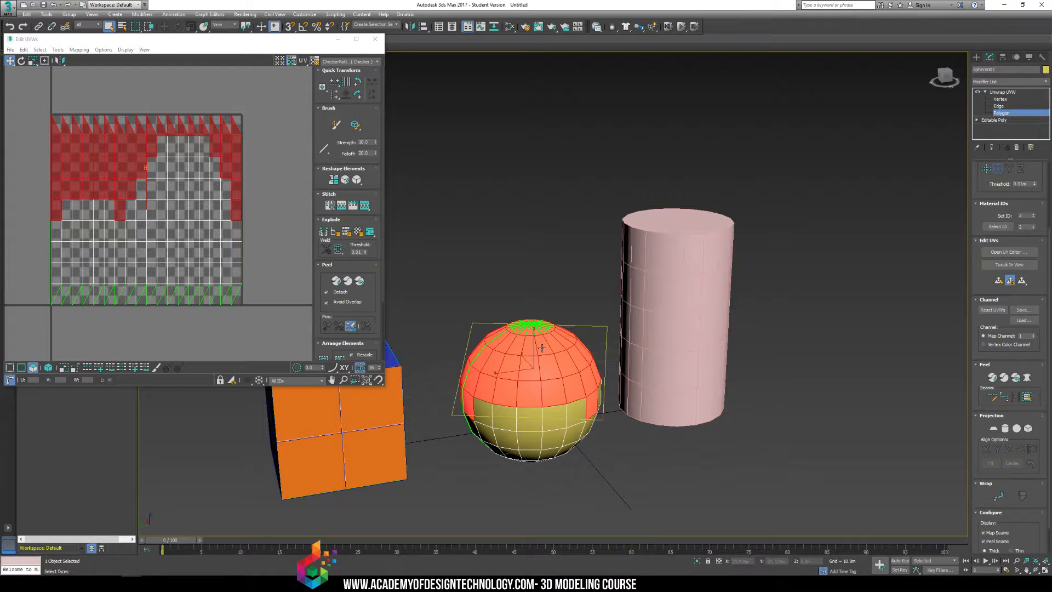
middle_click_drag(527, 351, 468, 412, "alt")
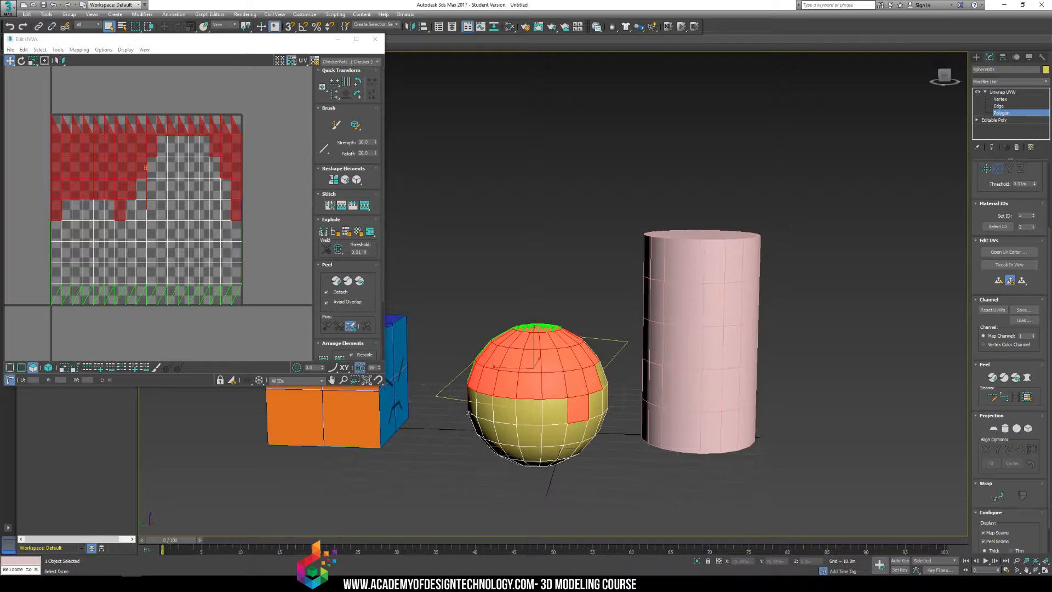
left_click_drag(469, 414, 623, 538)
left_click_drag(583, 442, 617, 465, "ctrl")
left_click_drag(449, 292, 619, 482, "ctrl")
middle_click_drag(542, 364, 876, 328, "alt")
left_click_drag(447, 307, 606, 497)
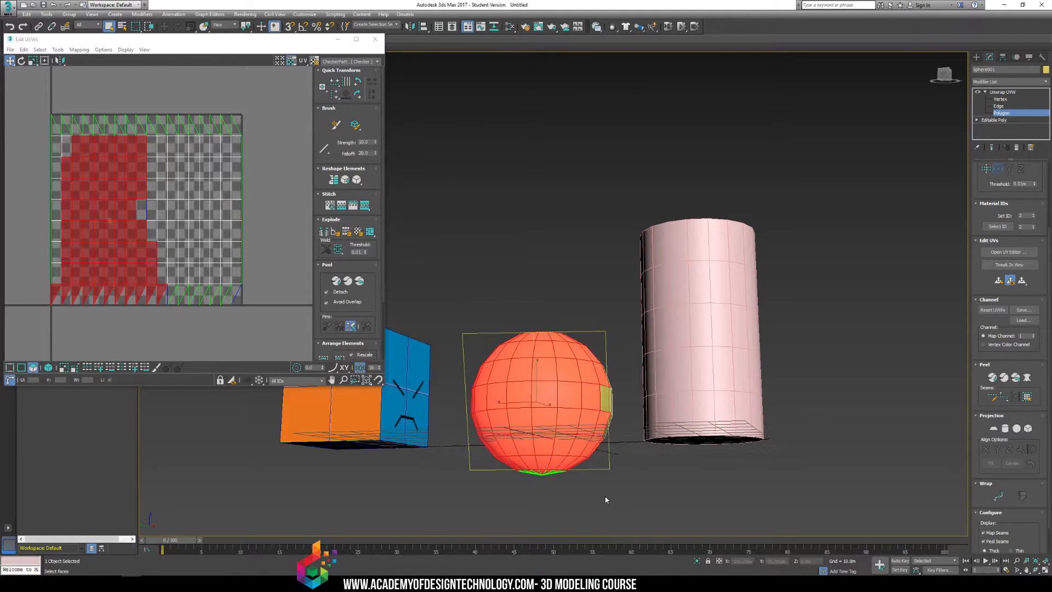
middle_click_drag(476, 353, 502, 364, "alt")
left_click_drag(436, 301, 677, 485)
mouse_move(433, 307)
middle_mouse_down("alt")
mouse_move(554, 352)
mouse_move(427, 321)
middle_mouse_up("alt")
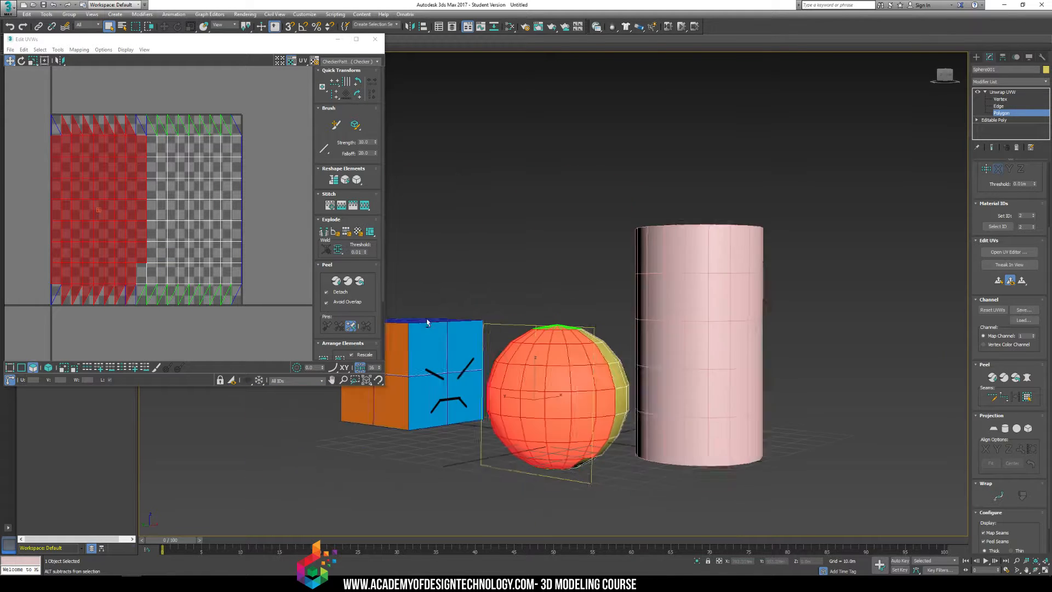
left_click_drag(470, 289, 632, 485)
middle_click_drag(531, 340, 649, 328, "alt")
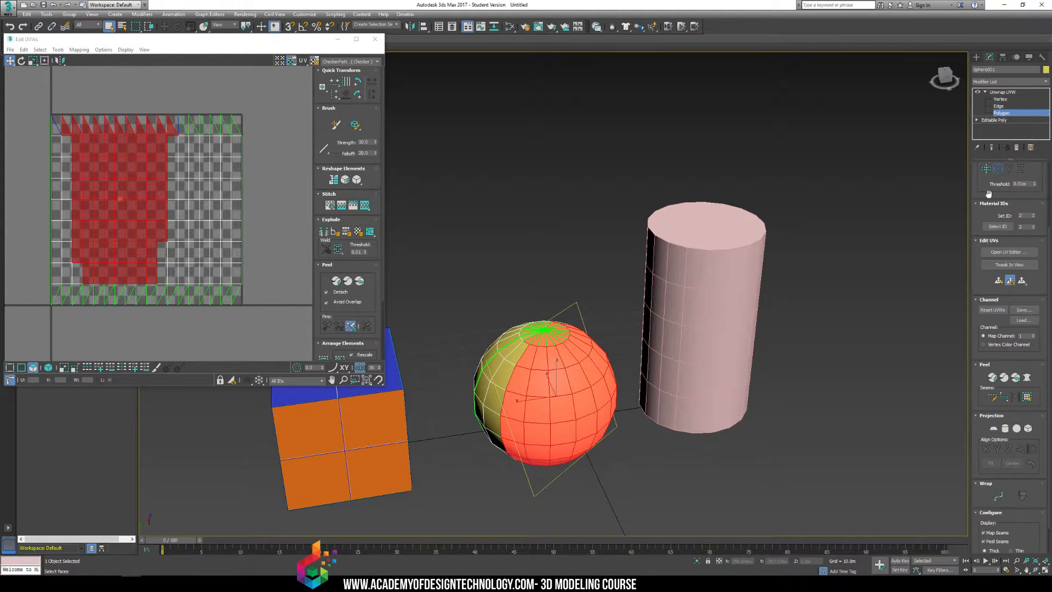
Try selecting the whole sphere's polygons with Ignore Backfacing on and check the faces on its far side
left_click_drag(975, 183, 970, 366)
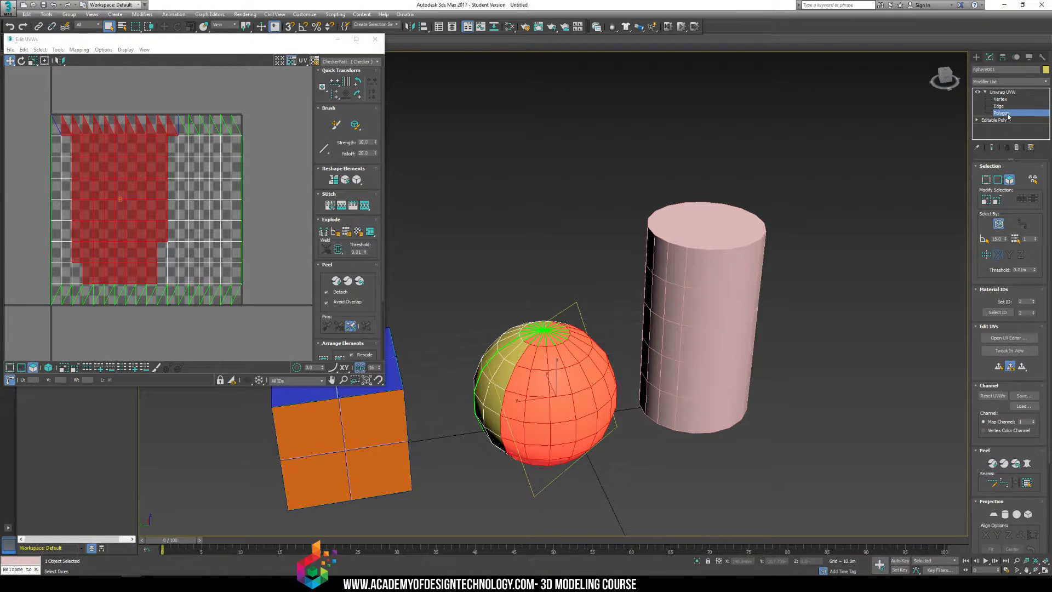
left_click(998, 224)
middle_click_drag(683, 358, 498, 333, "alt")
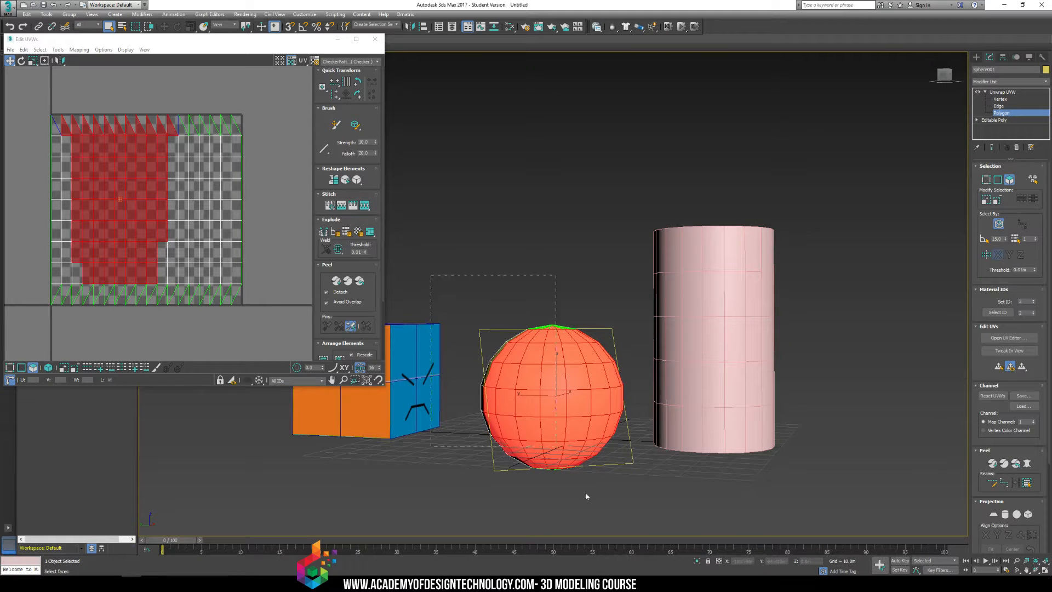
left_click_drag(586, 496, 638, 507)
middle_click_drag(520, 287, 458, 283, "alt")
left_click_drag(458, 284, 646, 495)
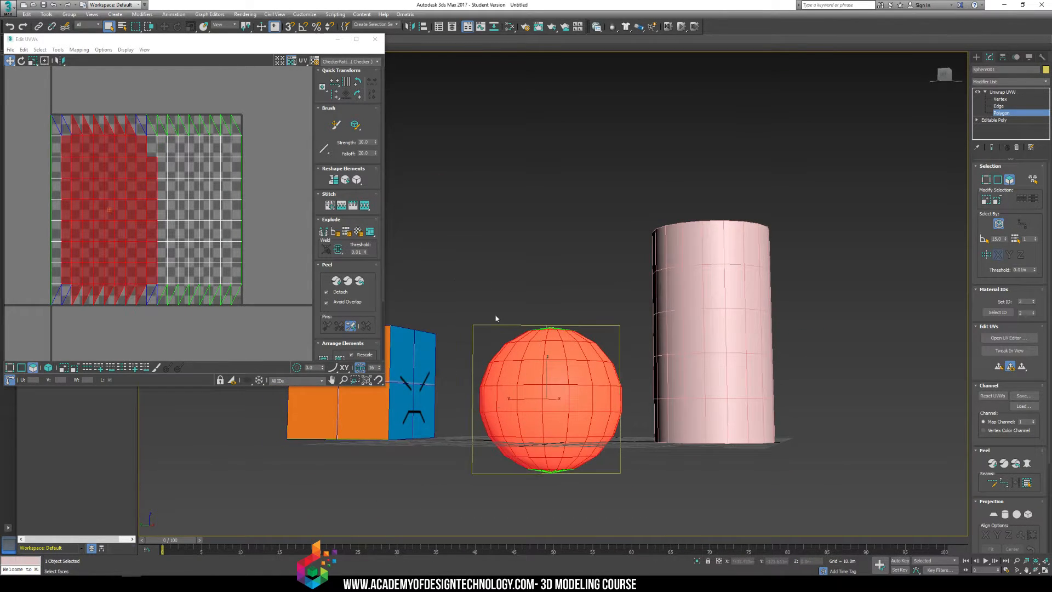
middle_click_drag(607, 416, 968, 244, "alt")
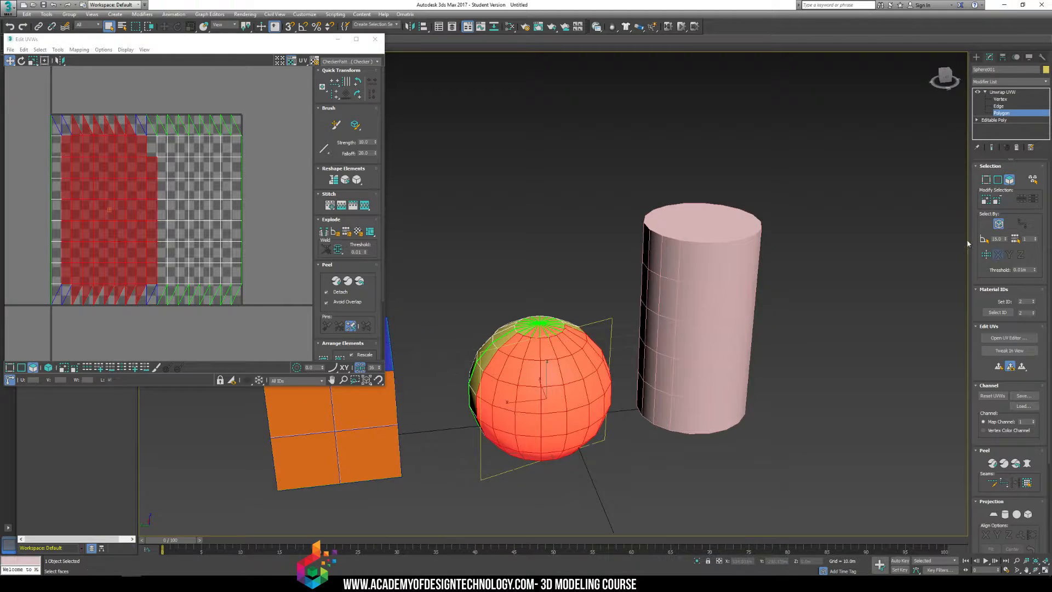
Turn off Ignore Backfacing and select all polygons of the sphere
left_click(999, 226)
middle_click_drag(789, 307, 712, 283, "alt")
left_click_drag(497, 289, 758, 529)
middle_click_drag(758, 339, 483, 329, "alt")
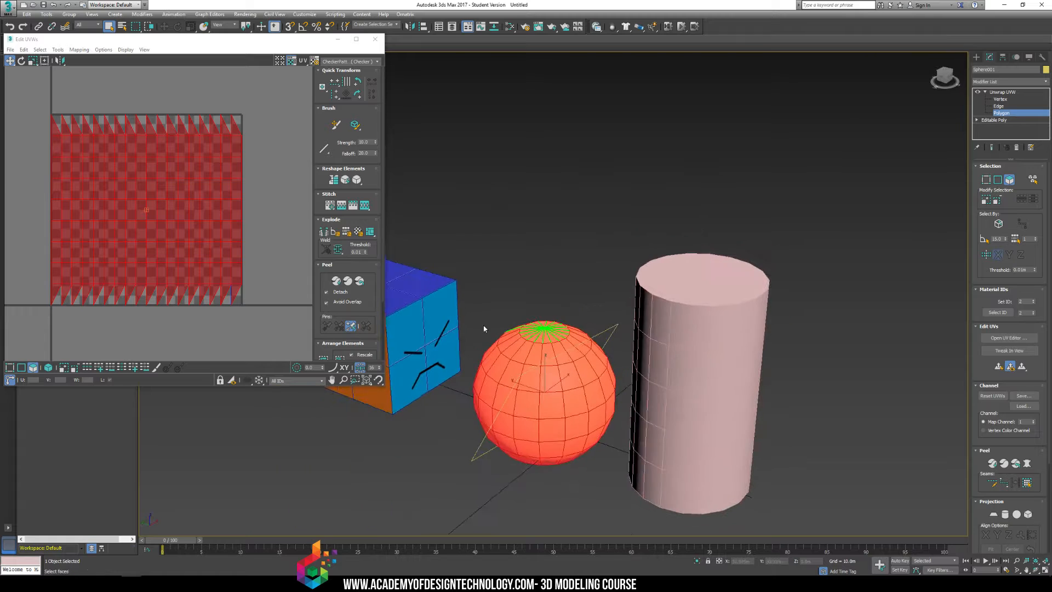
middle_click_drag(595, 319, 572, 316, "alt")
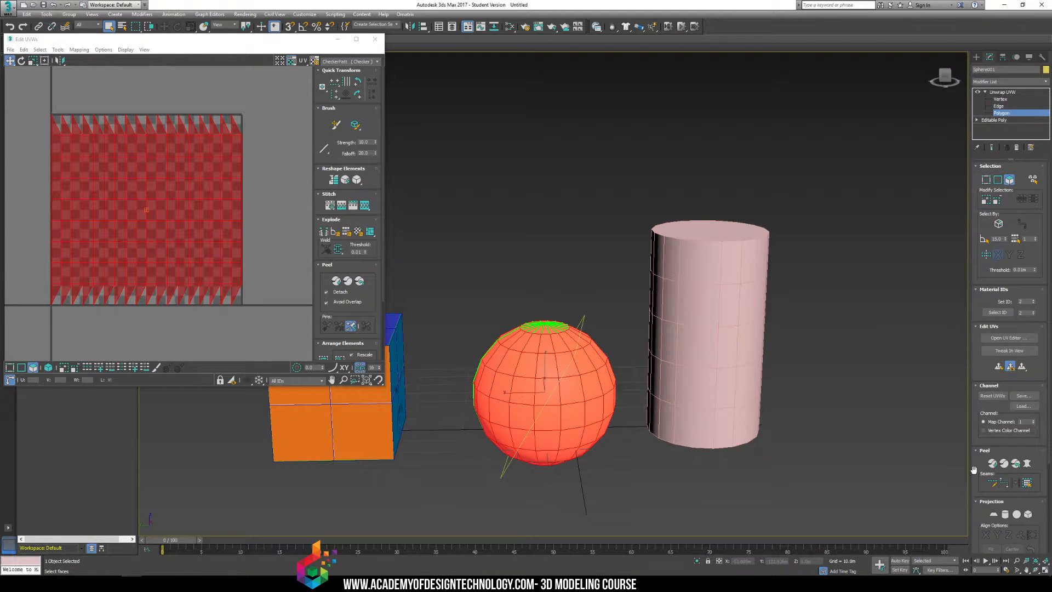
Remove the lower half of the sphere from the polygon selection, keeping the upper half selected
scroll(973, 469, "down", 4)
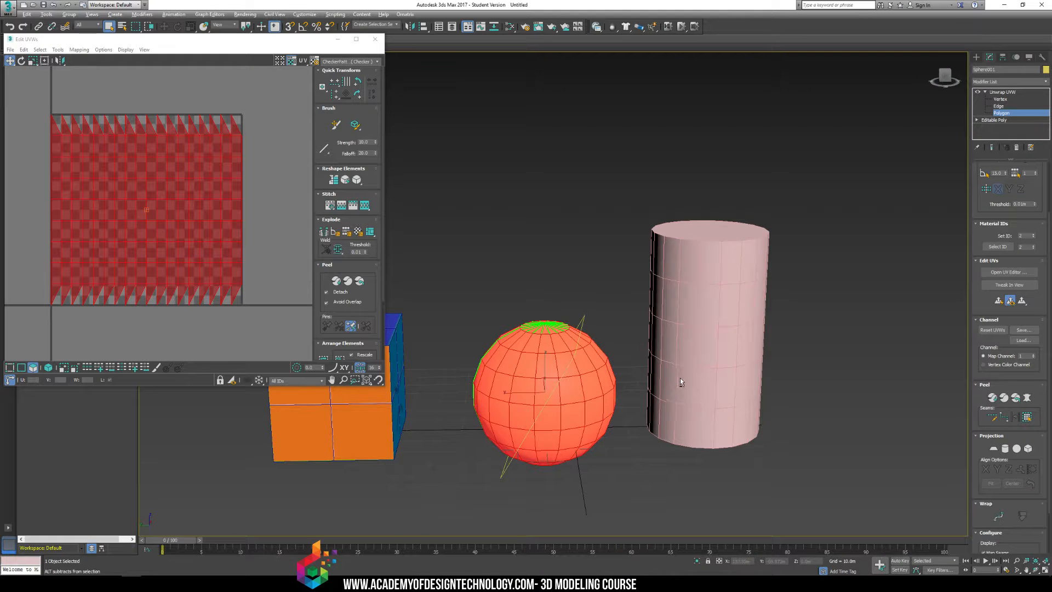
middle_click_drag(679, 377, 675, 364, "alt")
left_click_drag(685, 378, 684, 379)
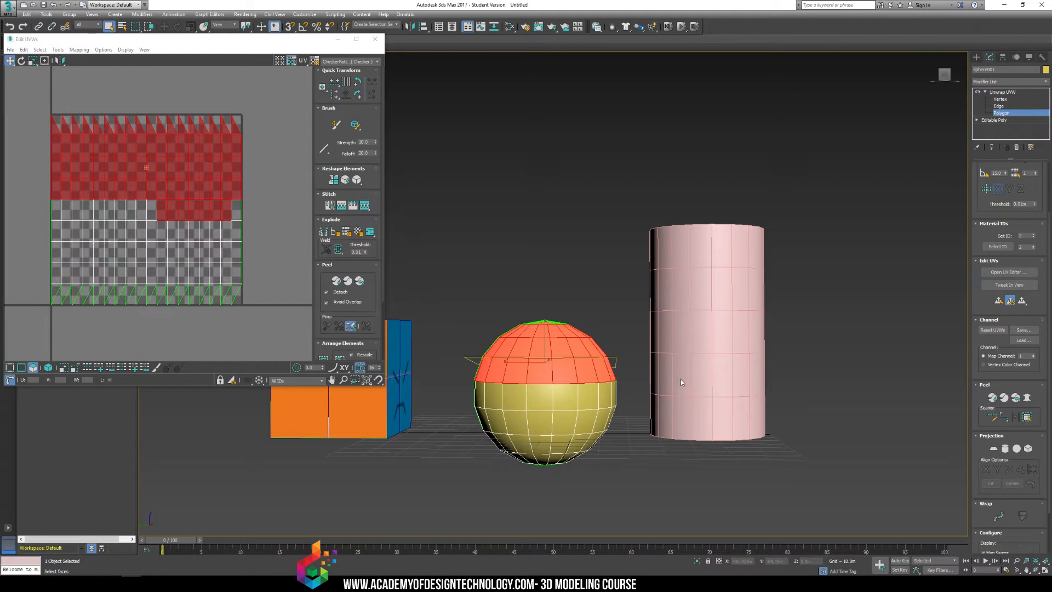
Apply a planar map to the selected upper half of the sphere, trying X and Y before aligning it to Z
middle_click_drag(629, 338, 636, 344, "alt")
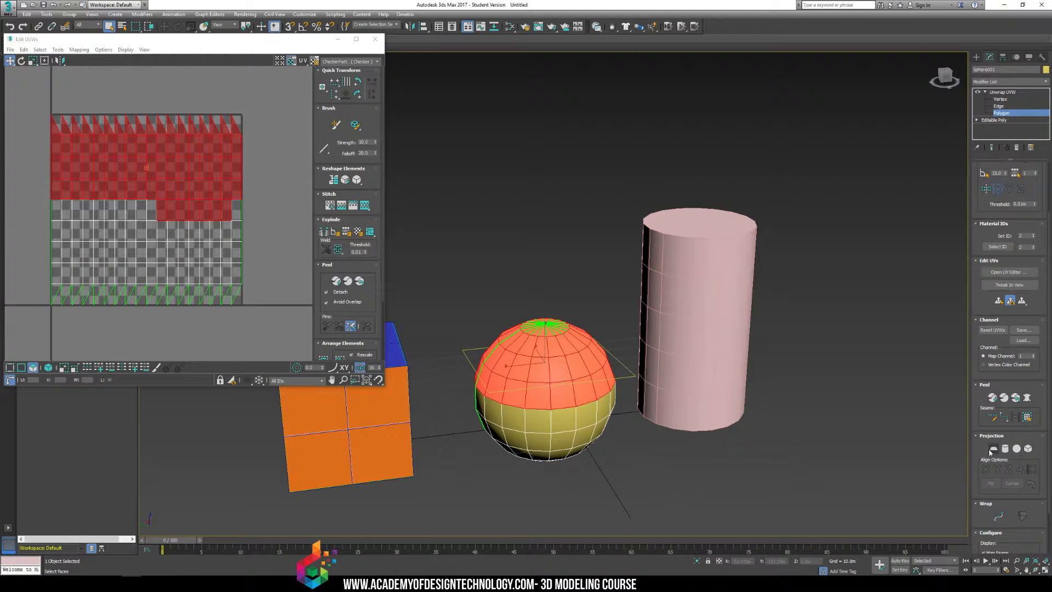
left_click(992, 450)
left_click(984, 469)
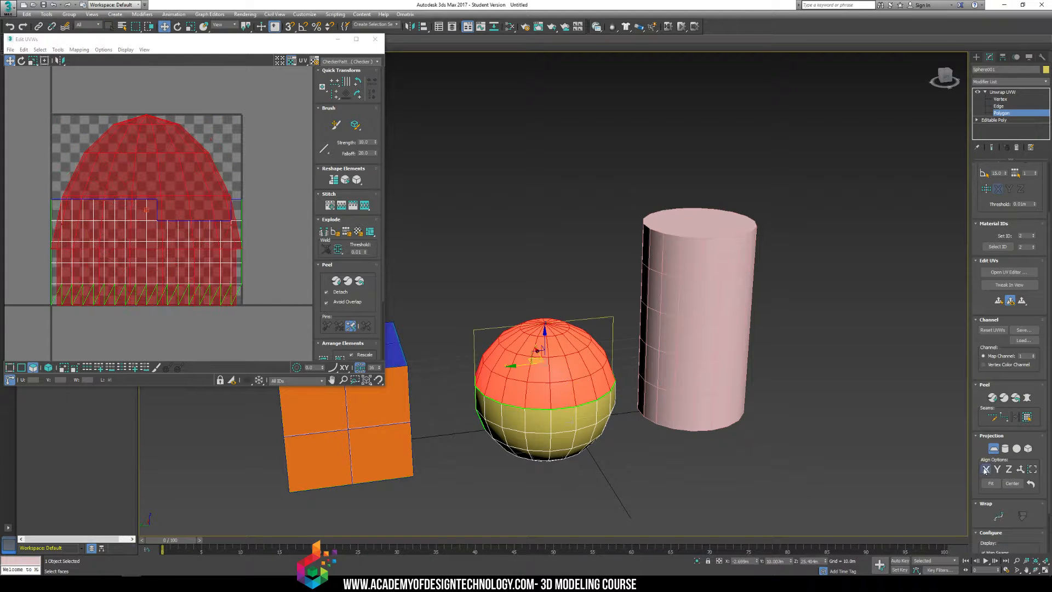
left_click(997, 469)
left_click(1008, 469)
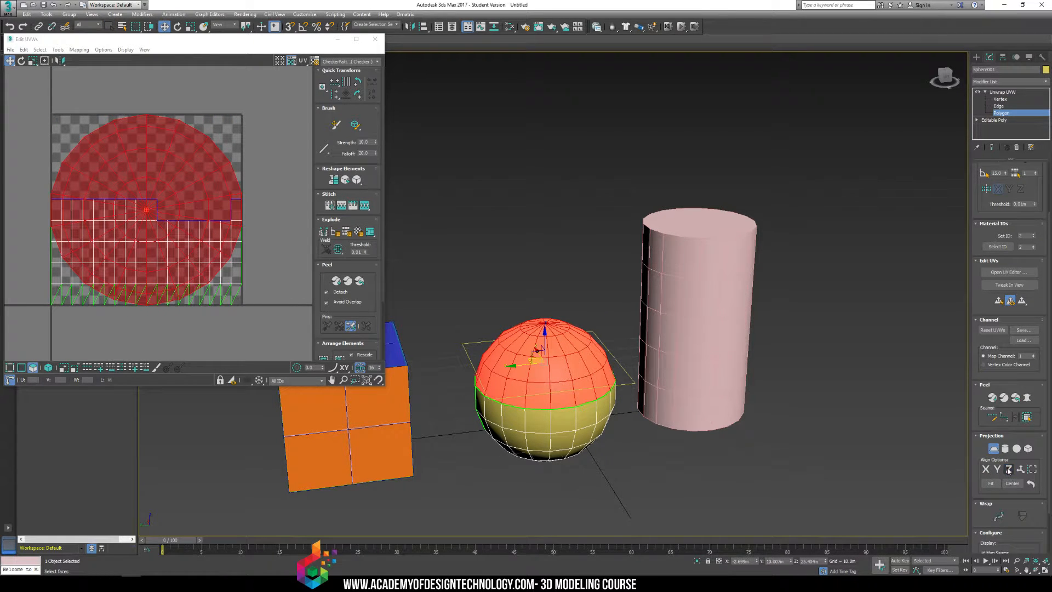
Best-align the planar projection on the sphere's upper half and move its circular UV shell above the texture square
left_click(1019, 468)
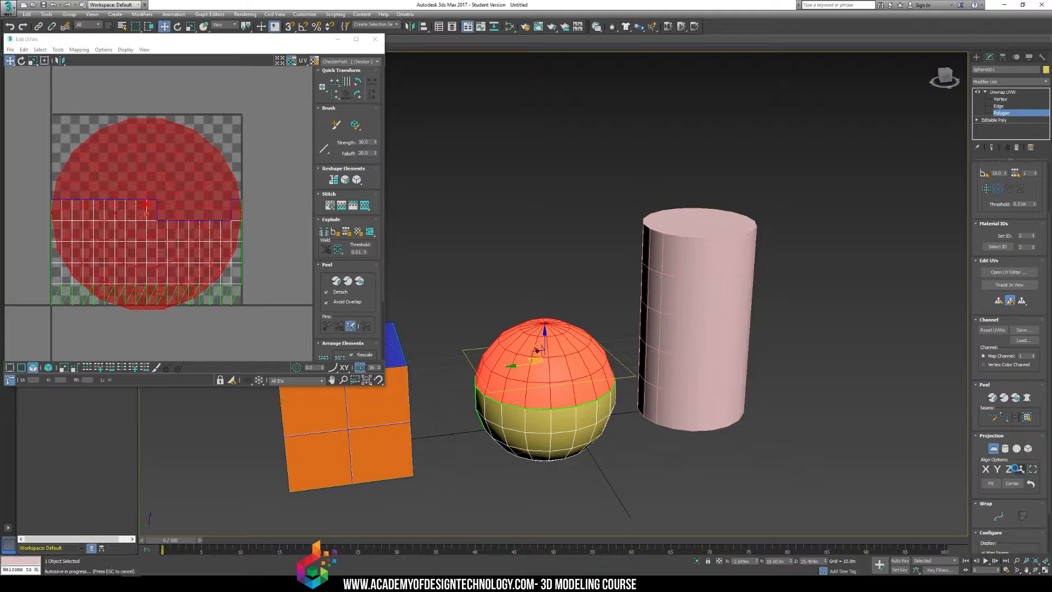
left_click(994, 448)
scroll(208, 250, "down", 4)
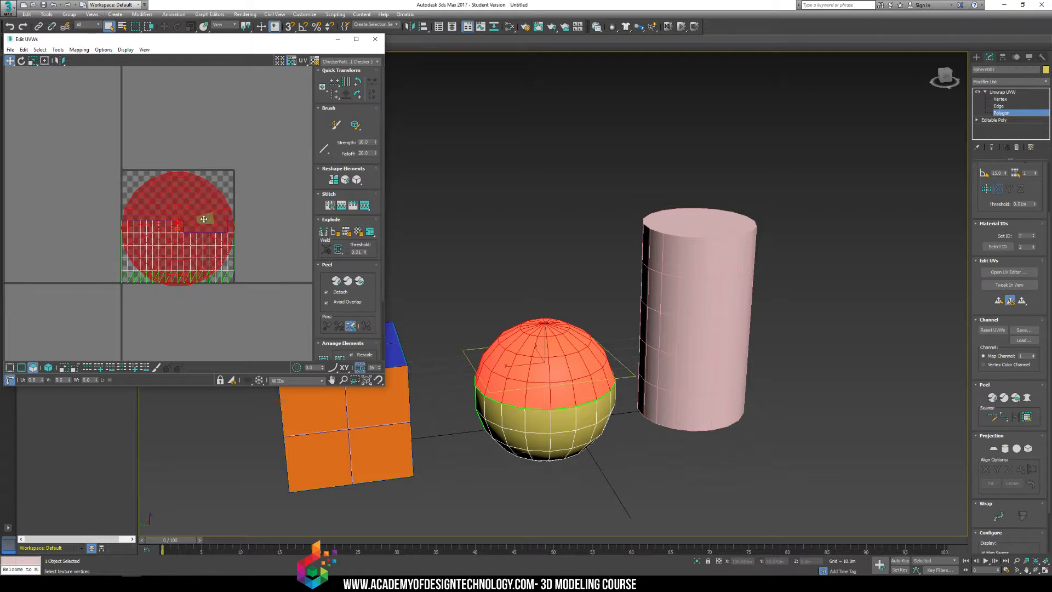
left_click_drag(203, 219, 201, 118)
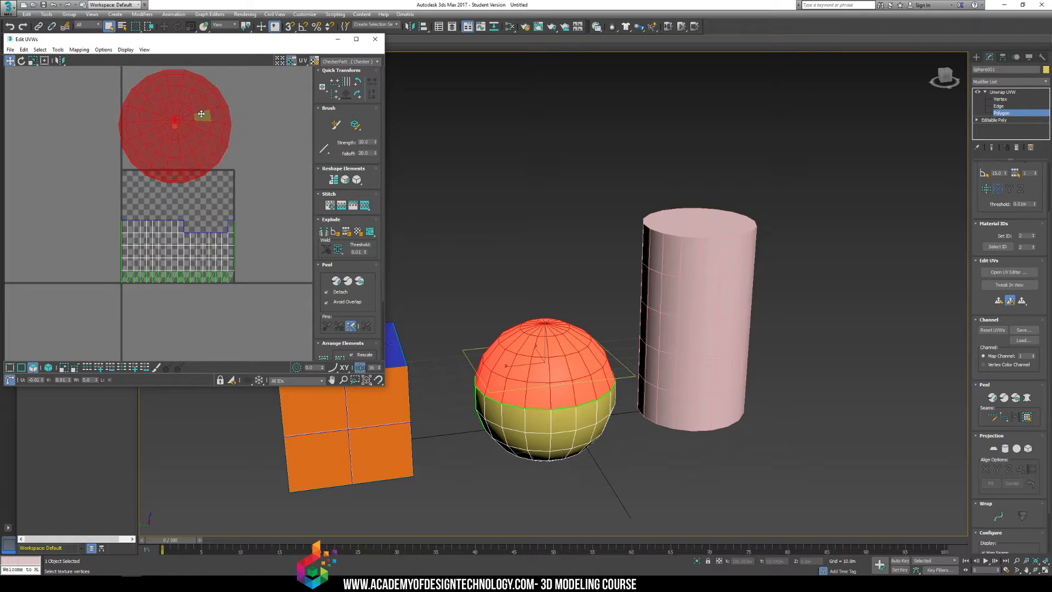
left_click(237, 176)
Apply a best-aligned planar projection to the sphere's lower half and move its UV shell slightly down
left_click_drag(120, 203, 321, 360)
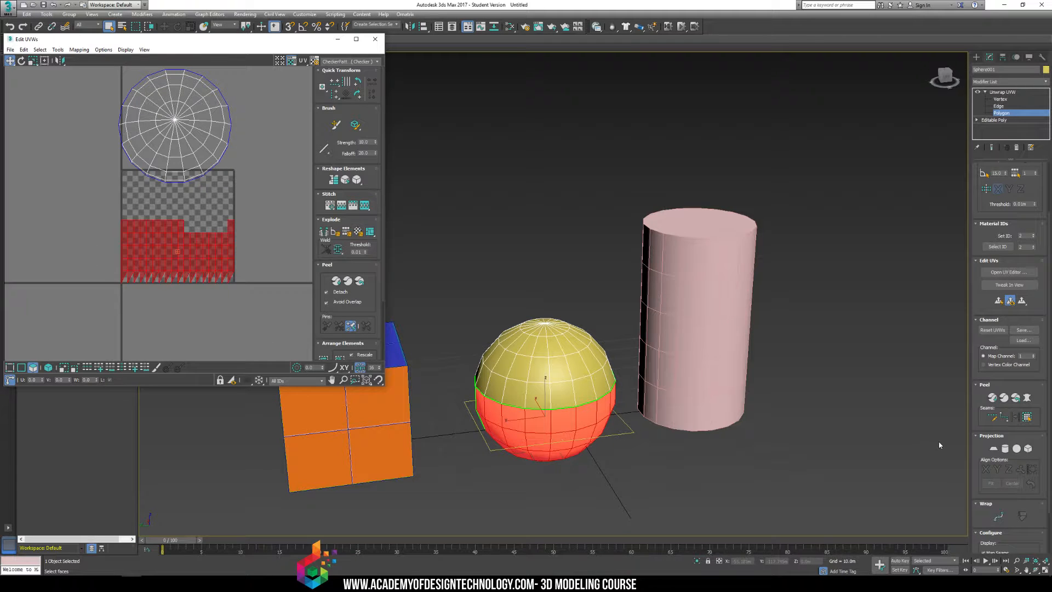
left_click(993, 448)
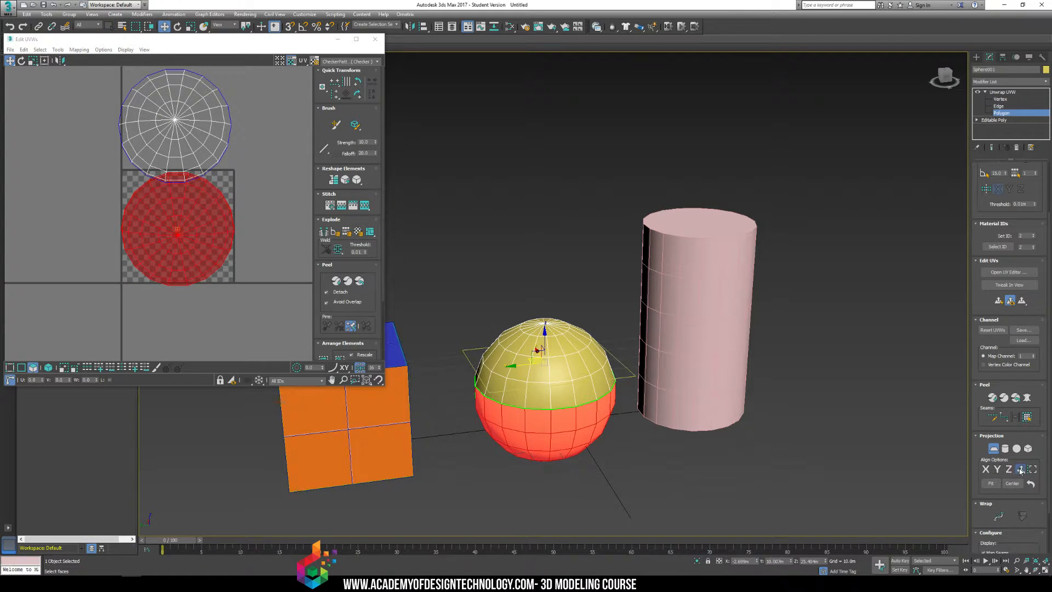
left_click(993, 449)
left_click_drag(188, 230, 195, 258)
left_click(247, 190)
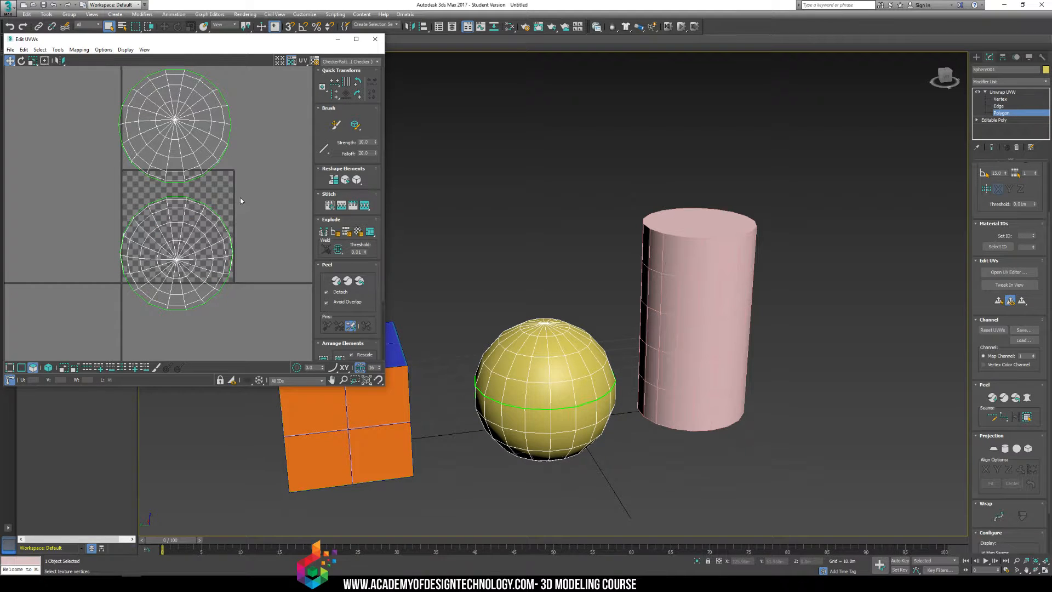
Move the lower hemisphere's UV shell sideways, mostly outside the texture square
middle_click_drag(240, 200, 235, 184)
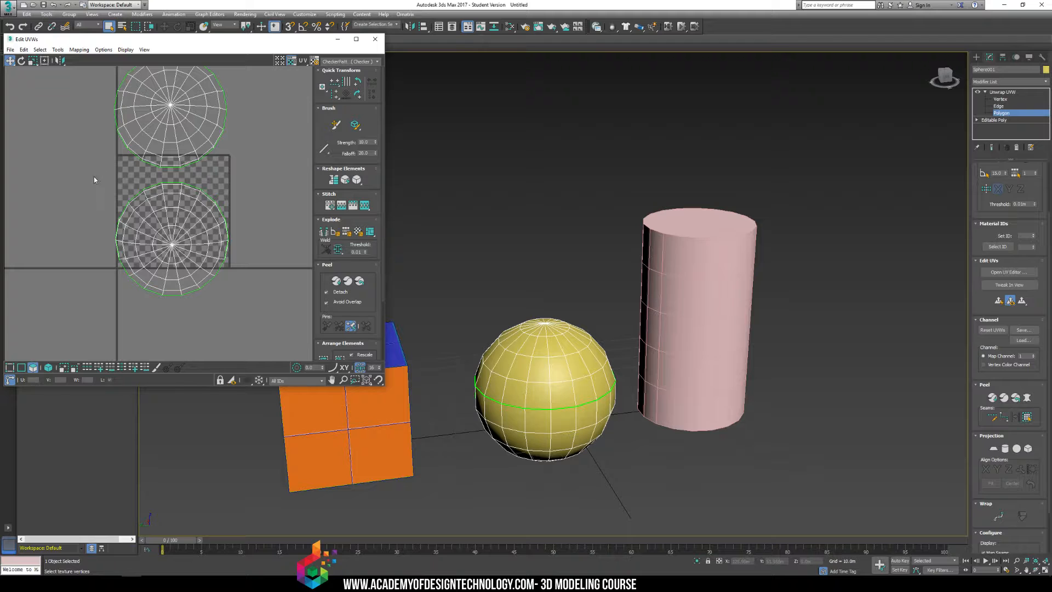
left_click_drag(83, 175, 291, 329)
middle_click_drag(222, 277, 154, 273)
left_click_drag(84, 218, 163, 238)
left_click(239, 185)
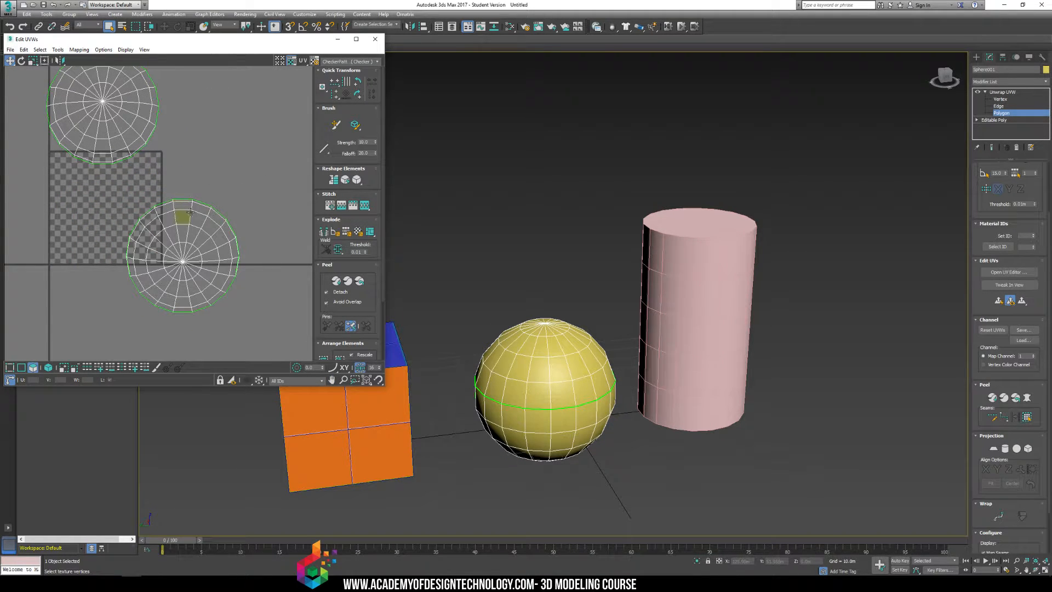
Preview the sphere with the UV_Checker texture, and switch the display to CheckerPattern
left_click(349, 61)
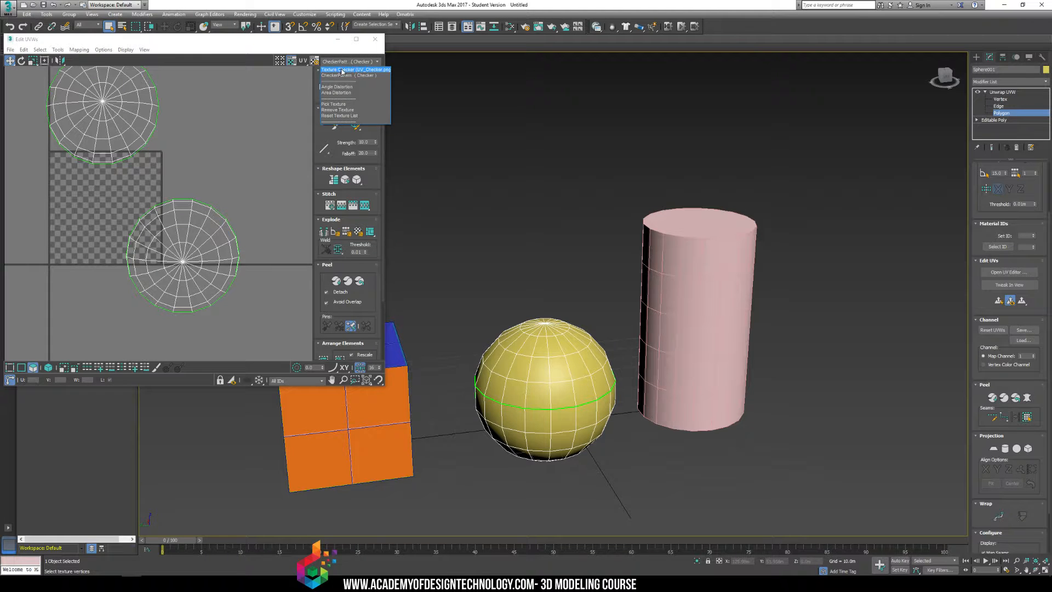
left_click(350, 70)
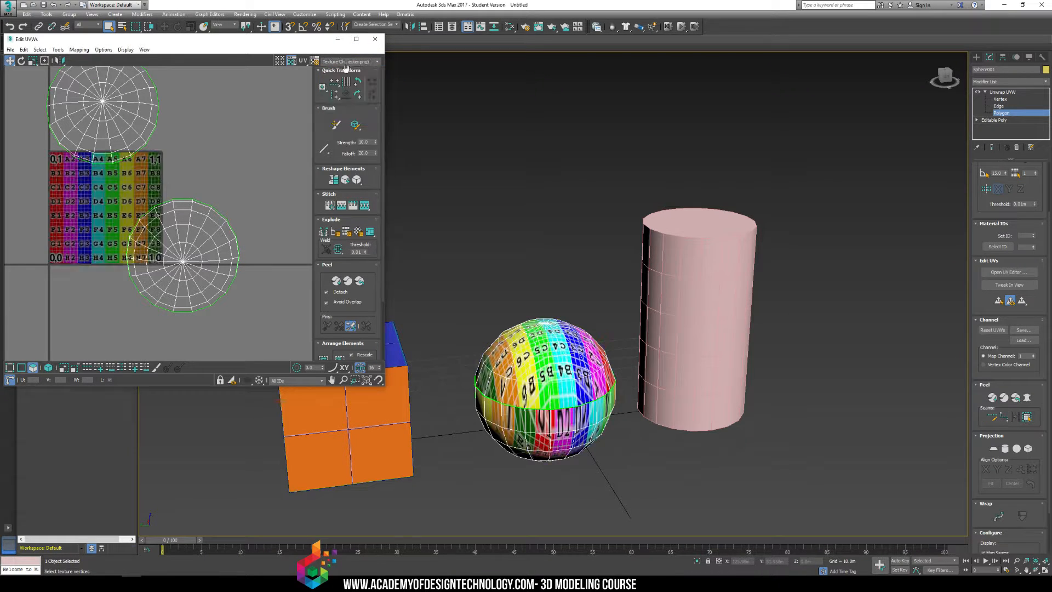
left_click(349, 62)
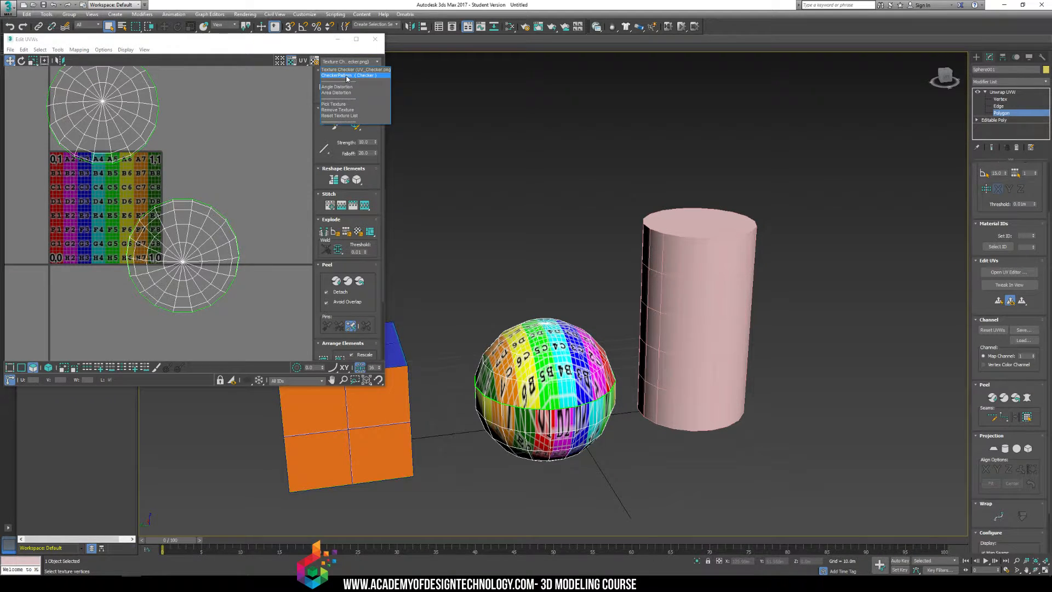
left_click(346, 77)
Examine the checker stretching around the sphere, selecting individual UV faces to compare them with the matching polygons near the equator
middle_click_drag(503, 346, 585, 393, "alt")
scroll(557, 376, "up", 5)
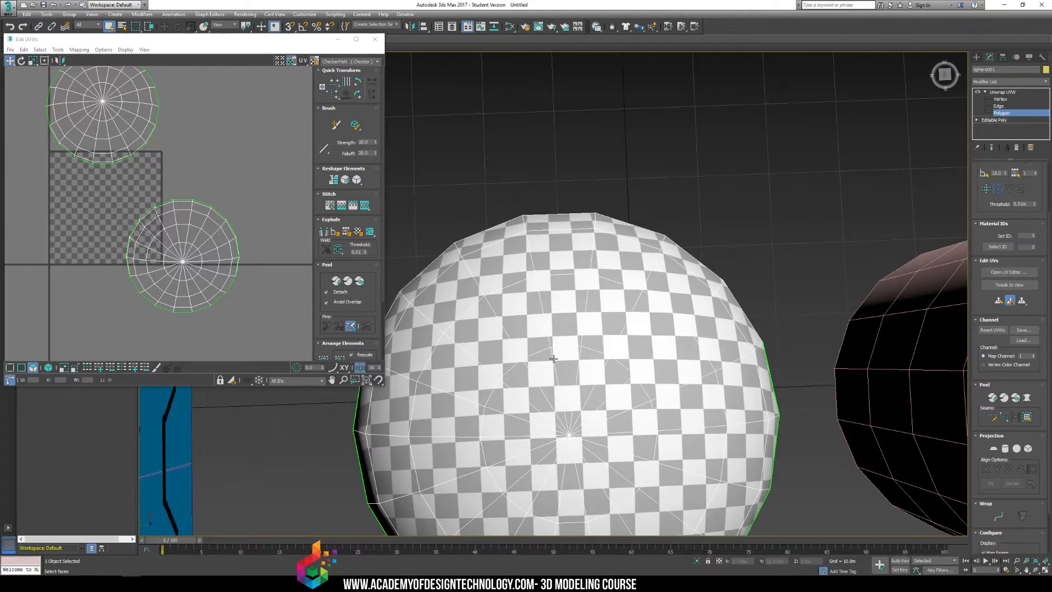
middle_click_drag(553, 359, 165, 182, "alt")
scroll(190, 176, "up", 5)
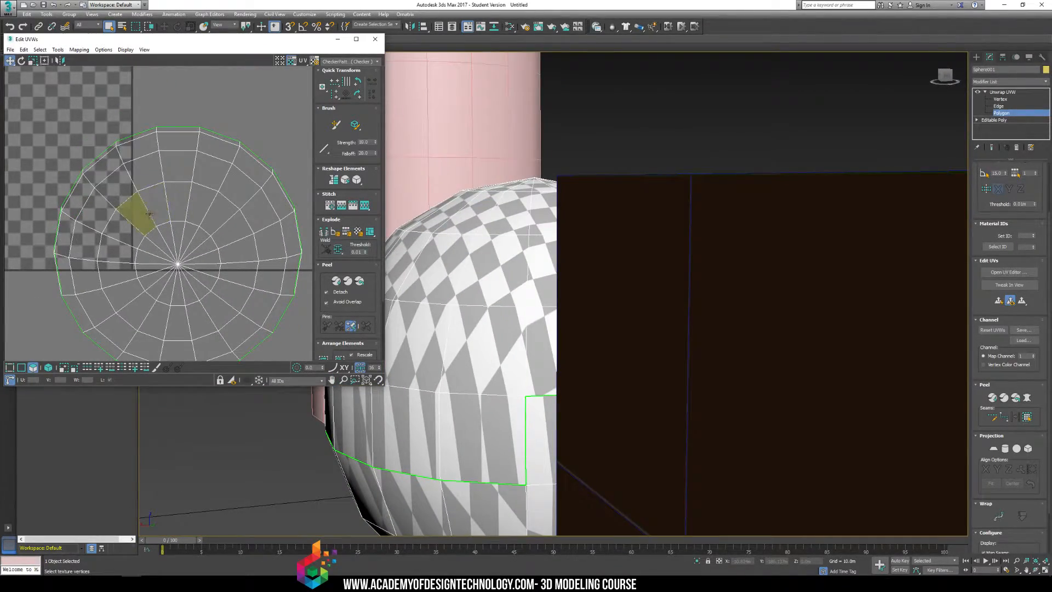
left_click(156, 197)
middle_click_drag(432, 204, 489, 242, "alt")
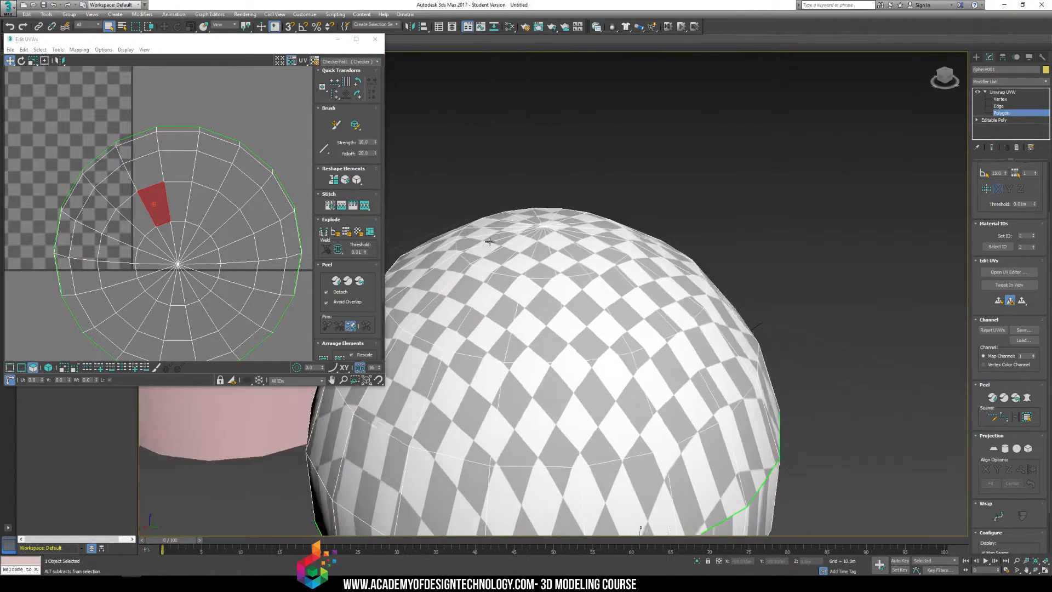
left_click(138, 147)
middle_click_drag(552, 369, 517, 313, "alt")
middle_click_drag(656, 345, 570, 310)
scroll(575, 315, "up", 5)
middle_click_drag(696, 353, 631, 322)
scroll(137, 159, "up", 4)
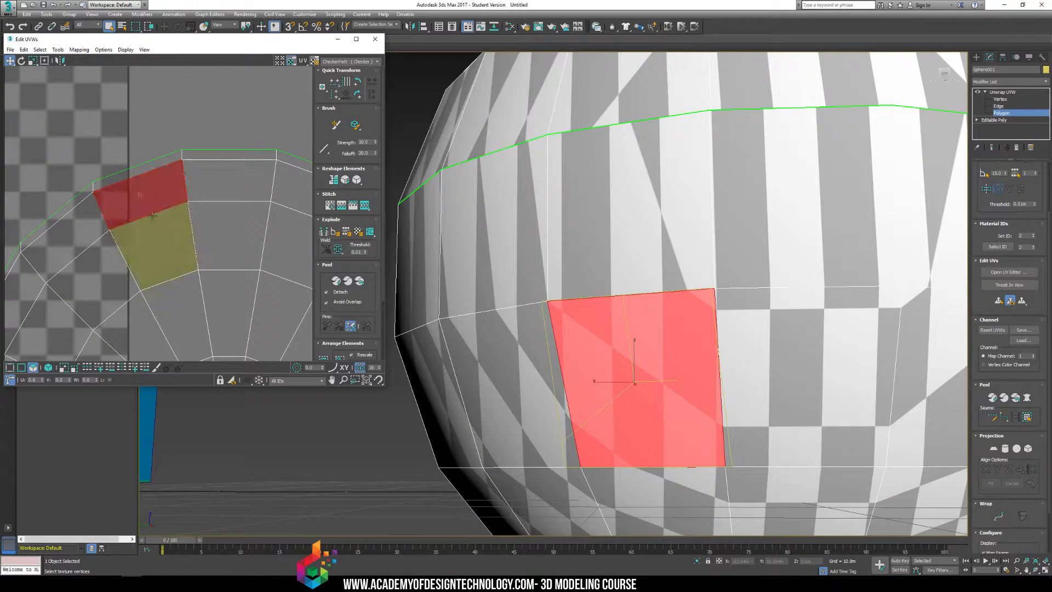
Select the lower hemisphere's whole UV shell and set the Relax Tool to Relax By Edge Angles
scroll(150, 215, "down", 8)
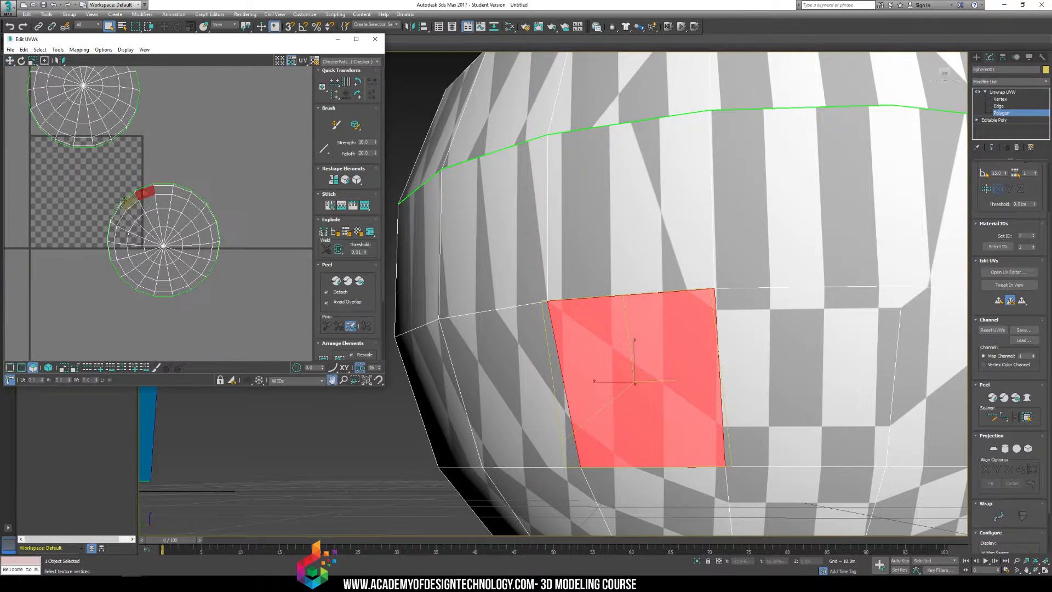
left_click_drag(86, 172, 261, 344)
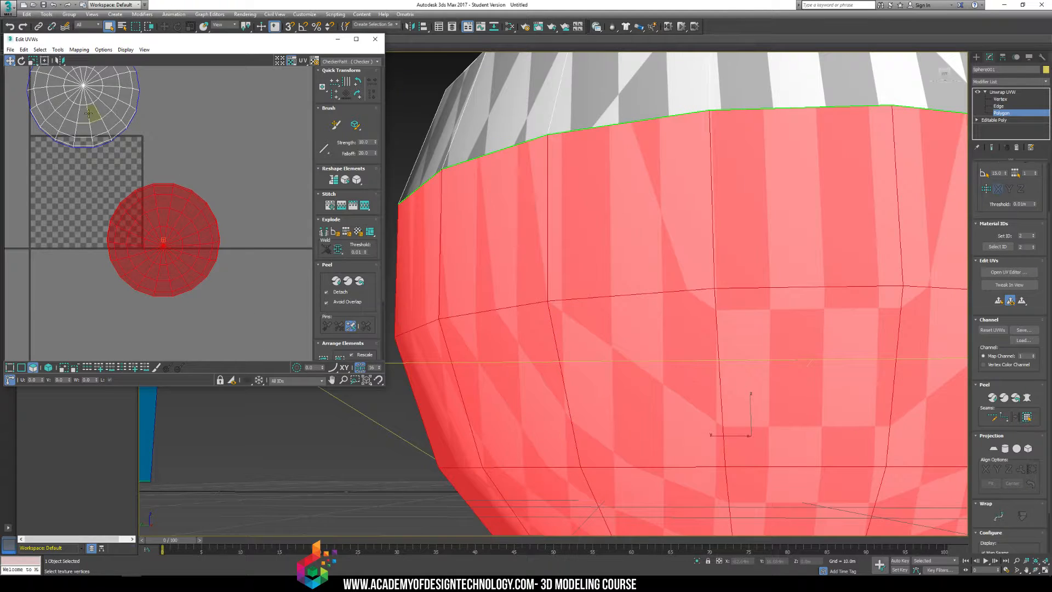
left_click(58, 50)
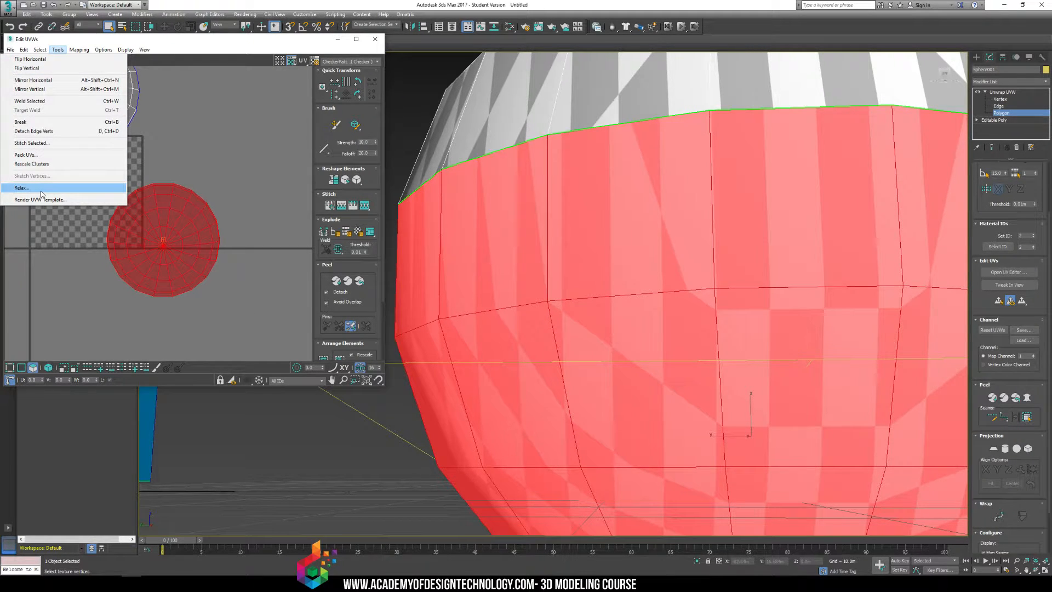
left_click(22, 187)
left_click_drag(35, 60, 248, 61)
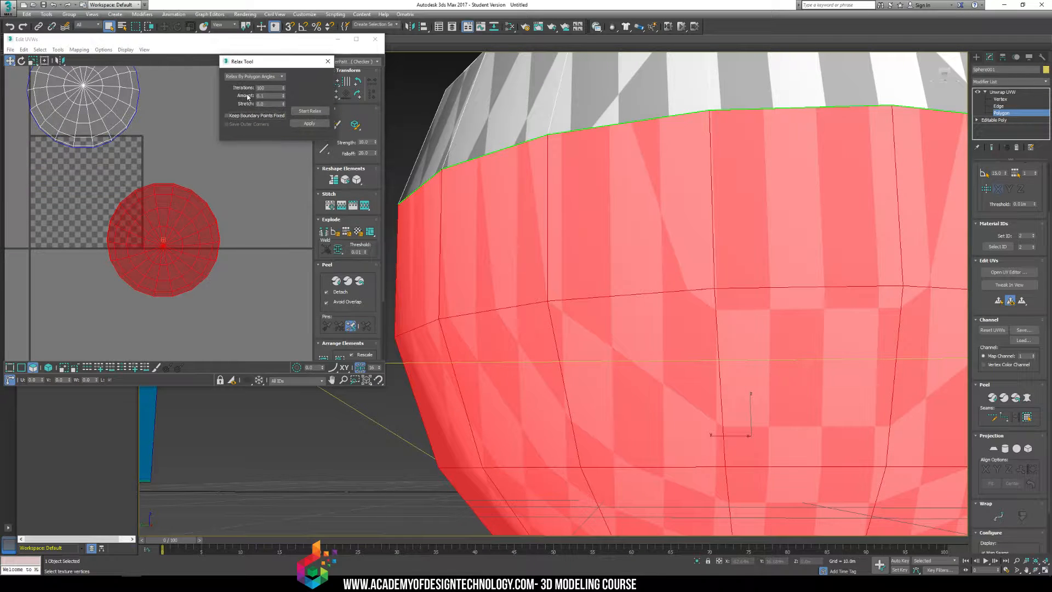
left_click(272, 76)
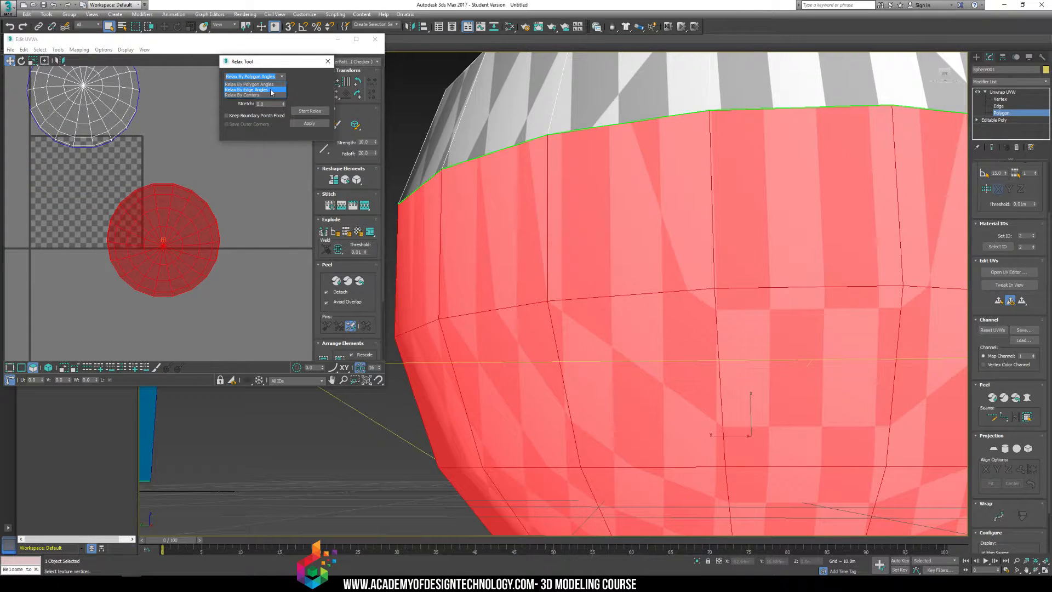
left_click(271, 90)
Relax the lower hemisphere's UV shell by edge angles, stopping the relaxation once the shell has spread out
middle_click_drag(226, 270, 226, 293)
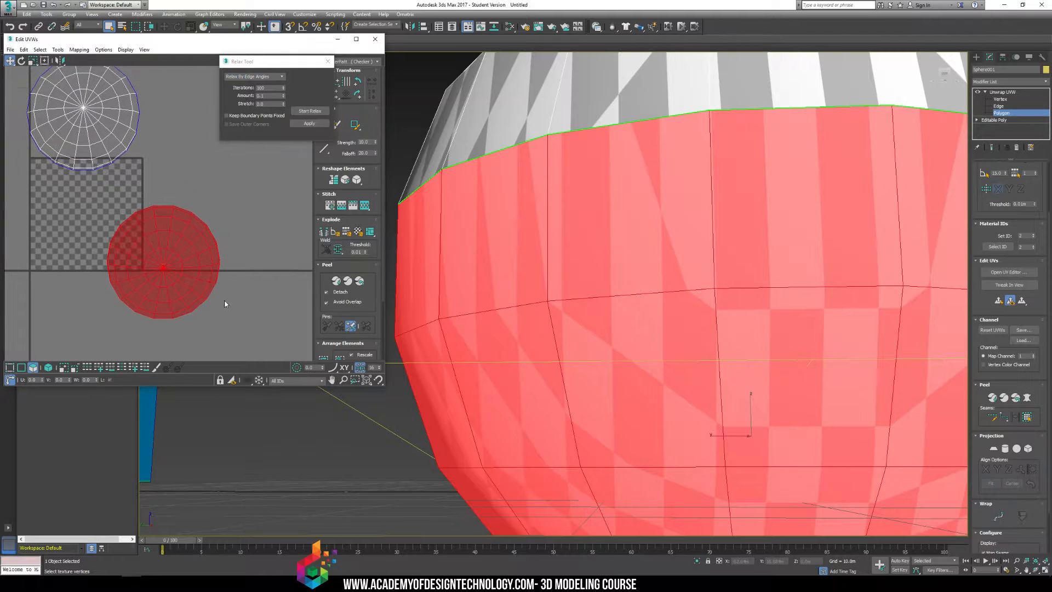
scroll(223, 297, "down", 2)
middle_click_drag(163, 221, 112, 164)
scroll(144, 154, "up", 1)
scroll(146, 164, "up", 2)
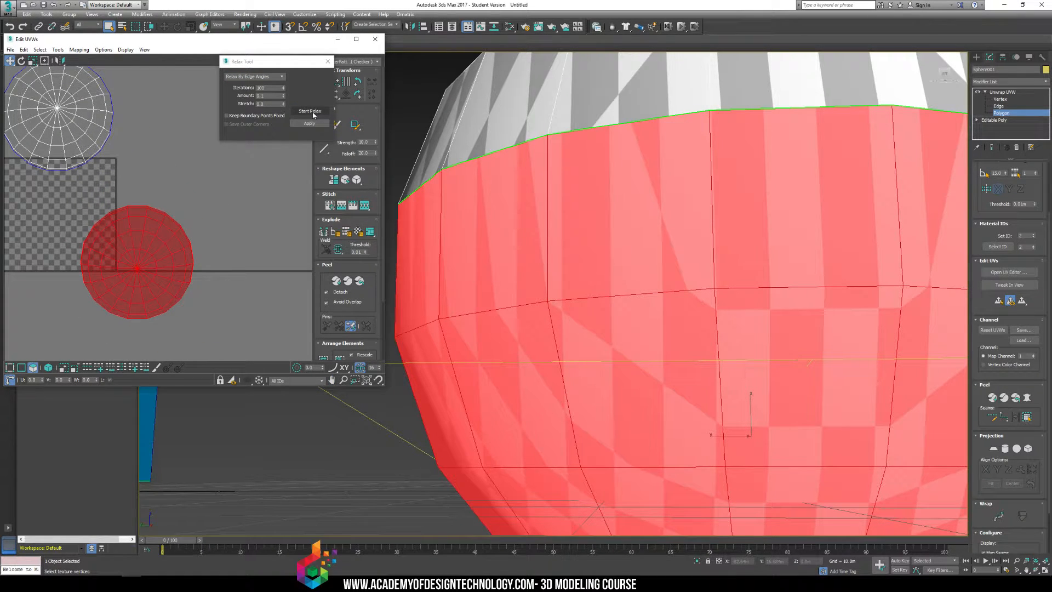
left_click(310, 112)
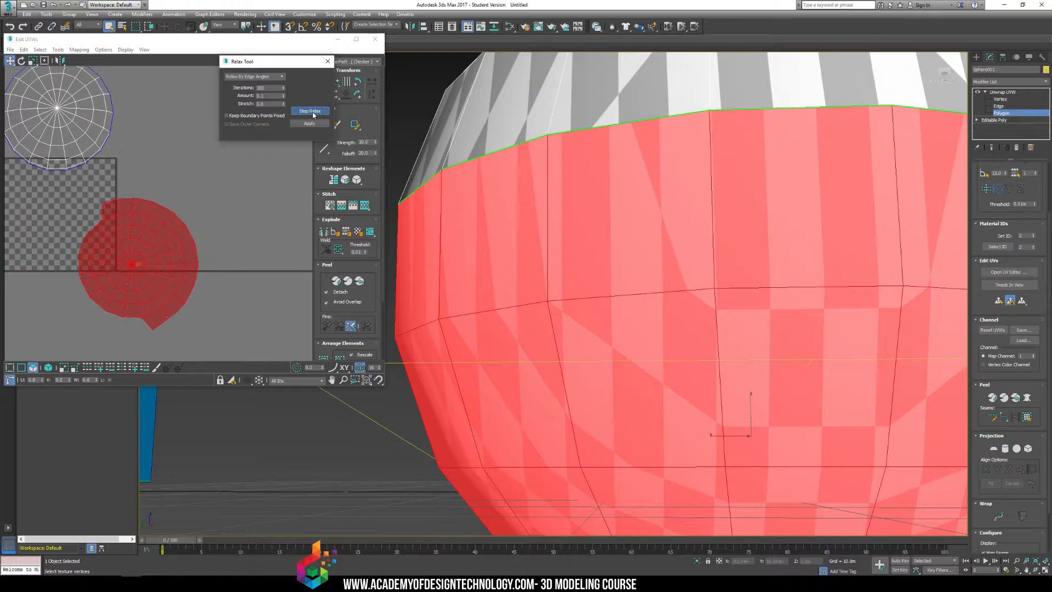
left_click(310, 111)
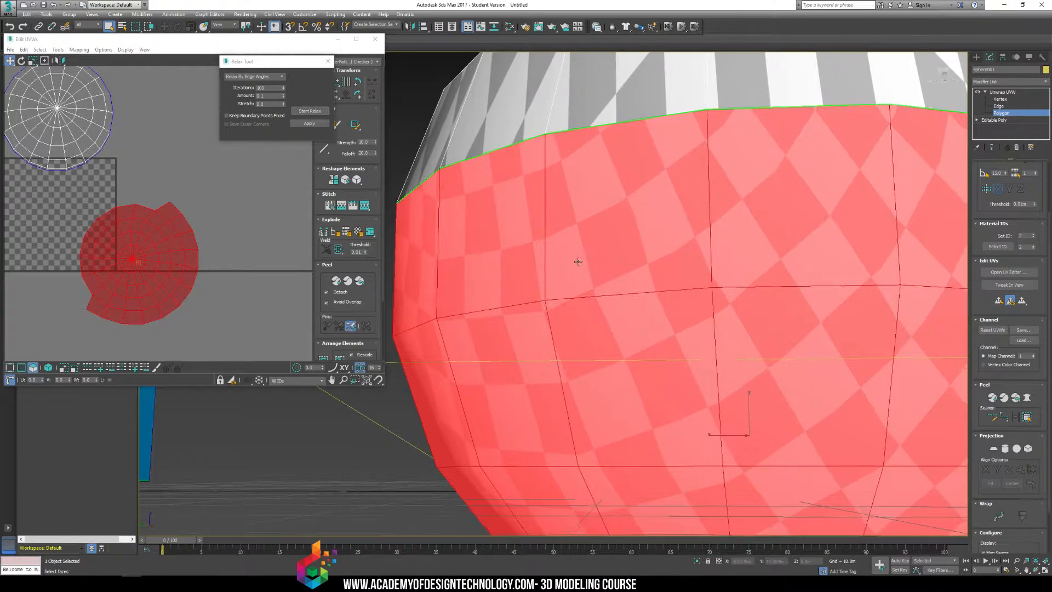
Compare the checker pattern on the relaxed lower half with that on the unrelaxed upper half of the sphere
scroll(543, 336, "down", 3)
left_click(424, 413)
middle_click_drag(699, 371, 580, 378, "alt")
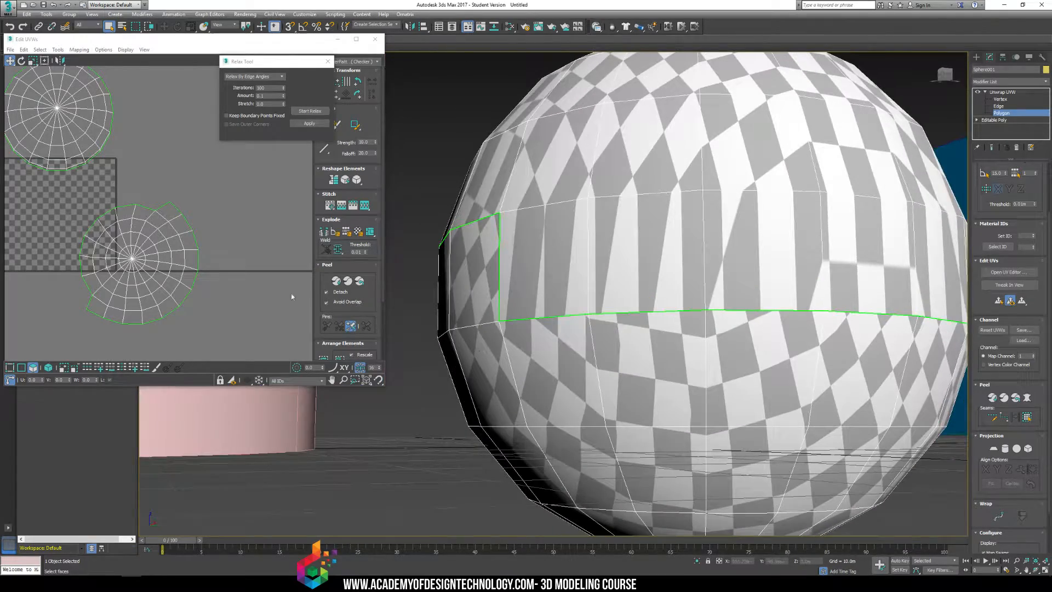
middle_click_drag(206, 239, 242, 224)
left_click(166, 236)
scroll(574, 363, "down", 3)
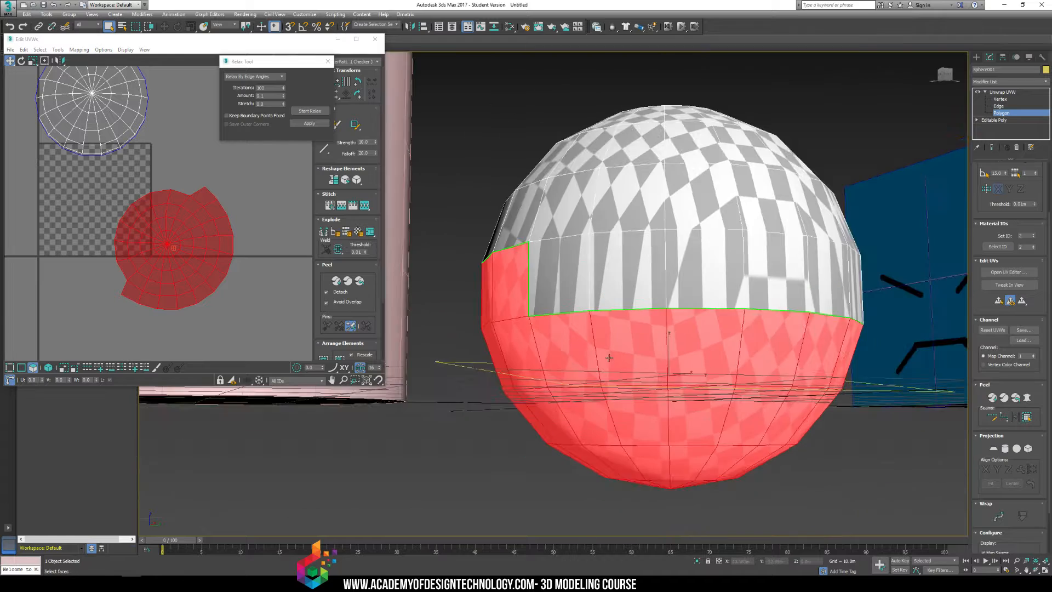
left_click(448, 429)
middle_click_drag(577, 362, 570, 366, "alt")
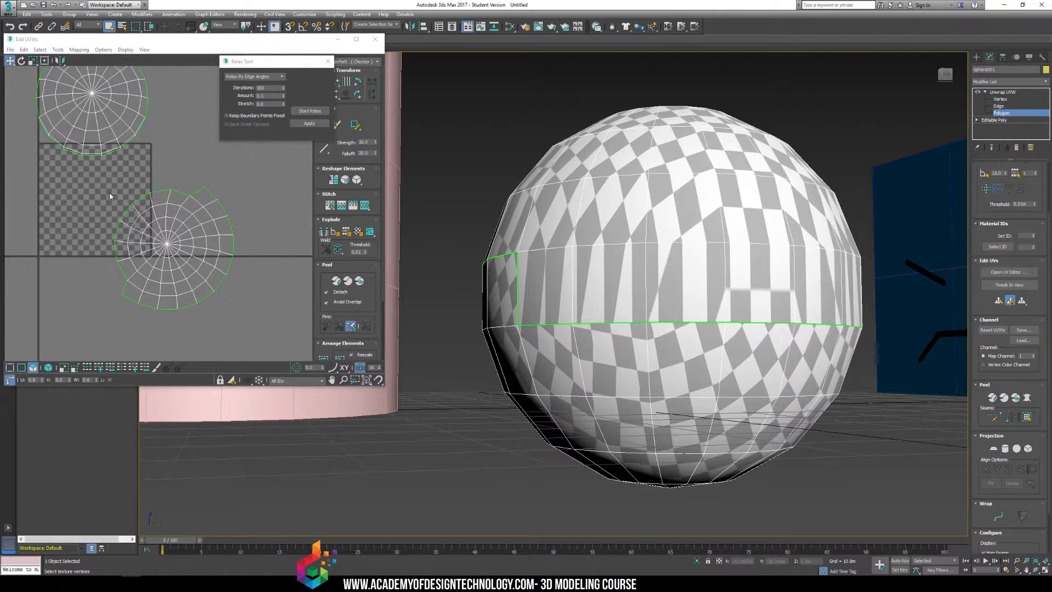
Relax the upper hemisphere's UV shell by edge angles and clear the selection
middle_click_drag(57, 166, 64, 235)
left_click_drag(38, 104, 176, 231)
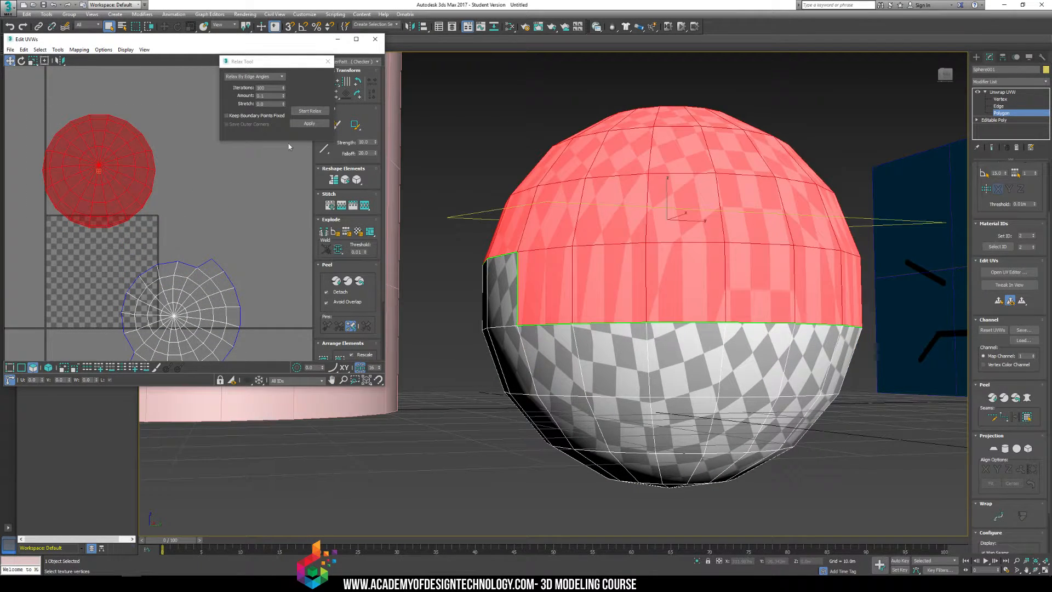
left_click(301, 111)
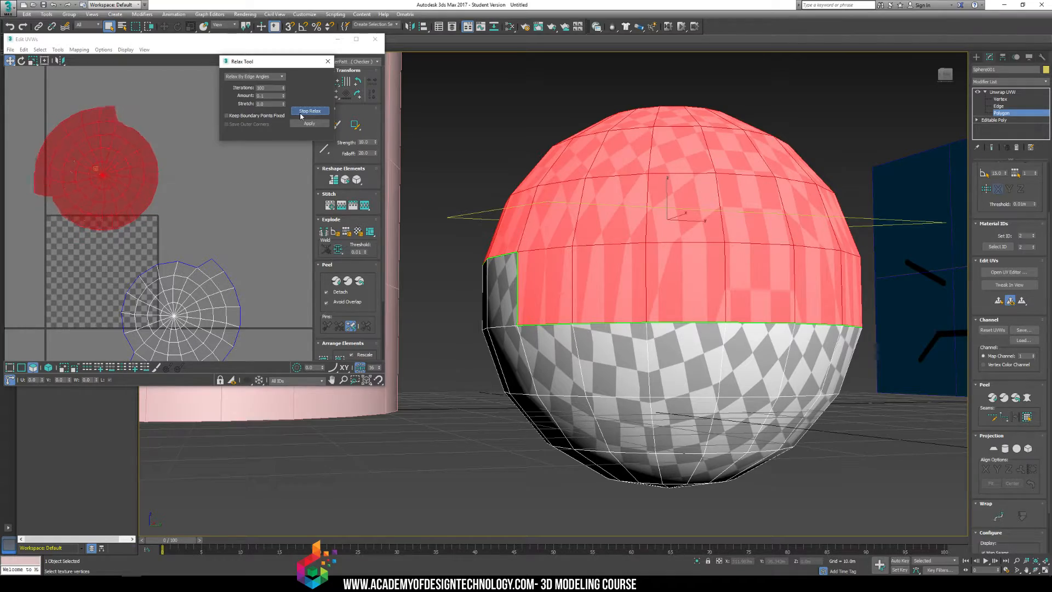
left_click(301, 113)
left_click(185, 224)
Select both relaxed hemisphere shells and pack them normalized inside the texture square
middle_click_drag(594, 257, 288, 275, "alt")
scroll(107, 219, "down", 3)
middle_click_drag(111, 235, 197, 236)
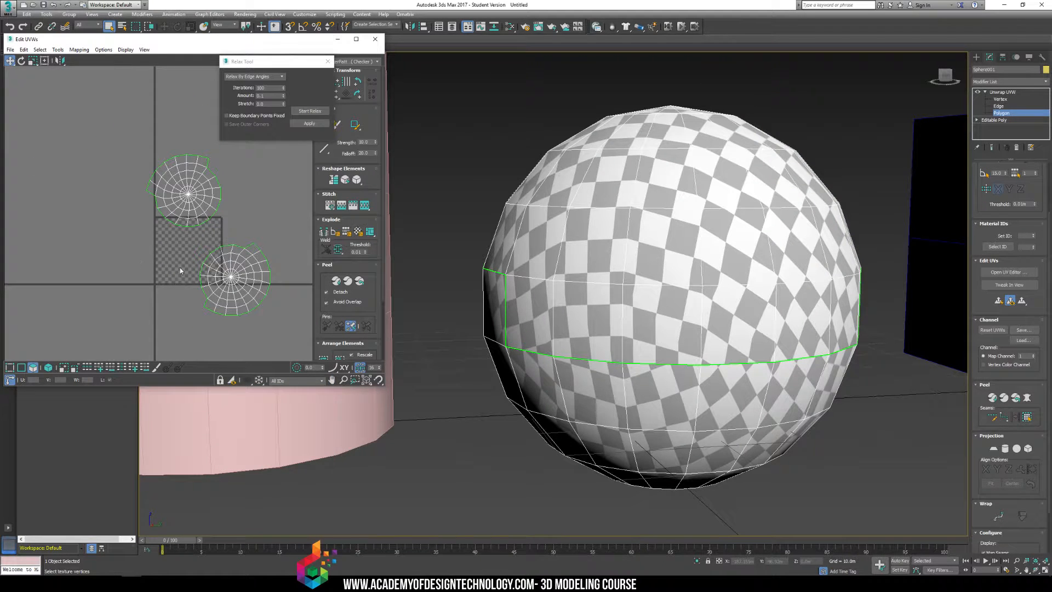
middle_click_drag(566, 254, 537, 255, "alt")
middle_click_drag(211, 228, 122, 222)
left_click_drag(41, 130, 316, 202)
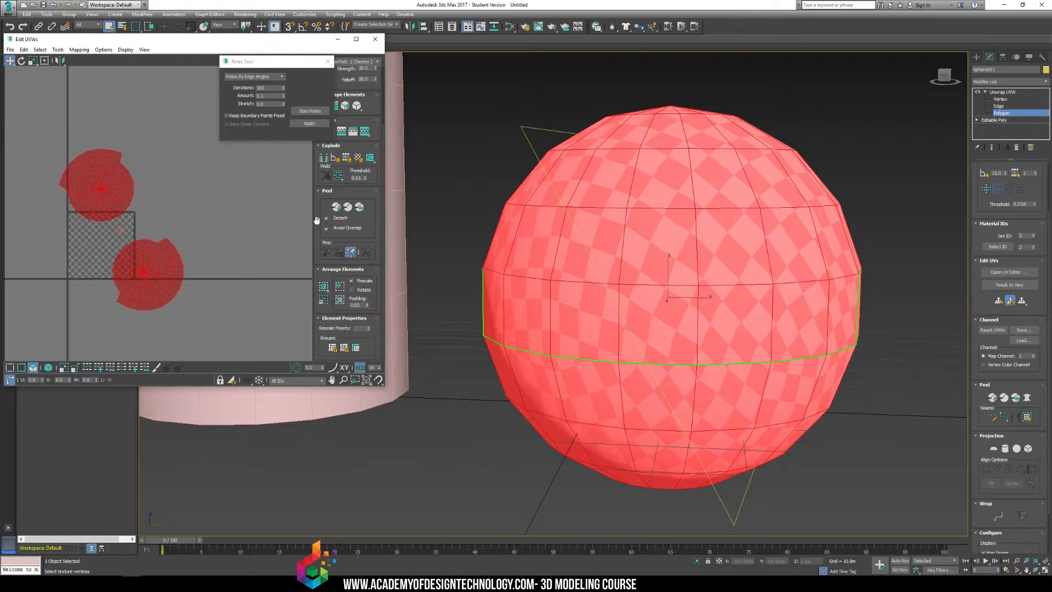
left_click(326, 302)
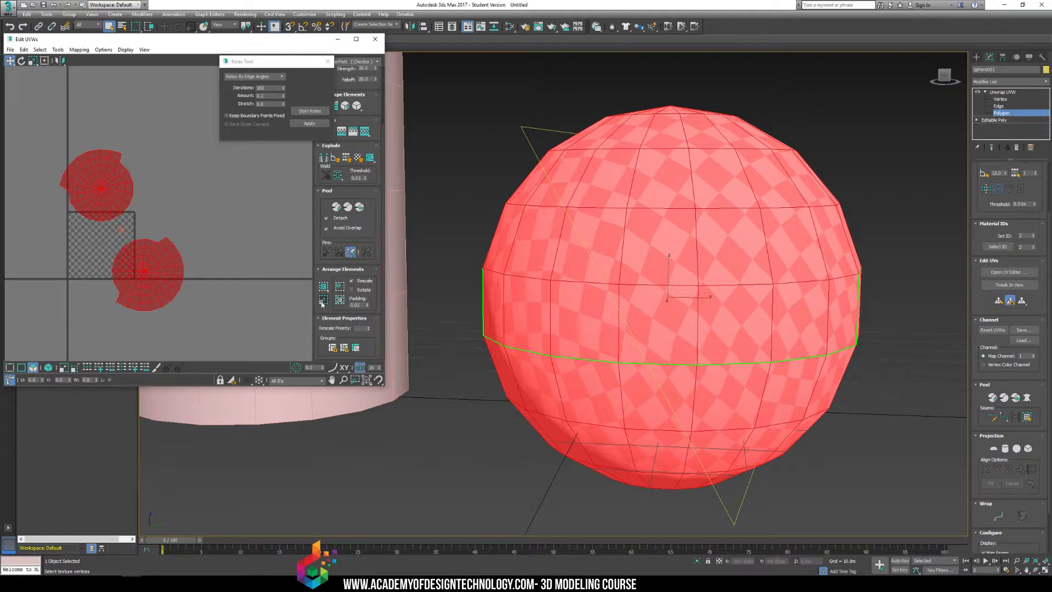
left_click(339, 300)
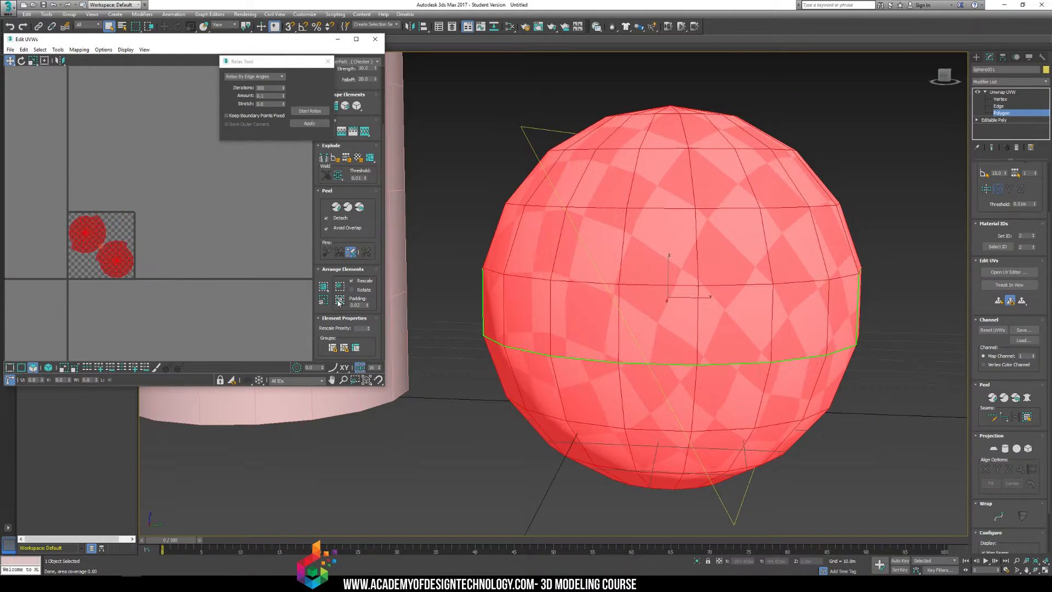
left_click(174, 246)
Select all the sphere's polygons and apply spherical mapping, trying the X, Y and Z alignments
middle_click_drag(74, 227, 113, 183)
scroll(113, 183, "up", 2)
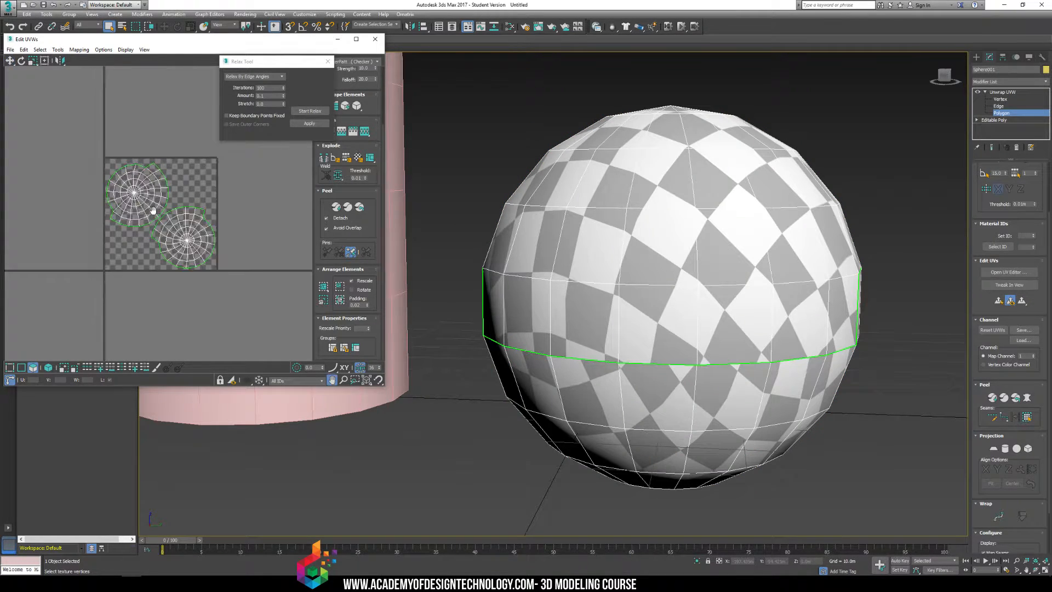
middle_click_drag(634, 230, 597, 296, "alt")
key("ctrl+a")
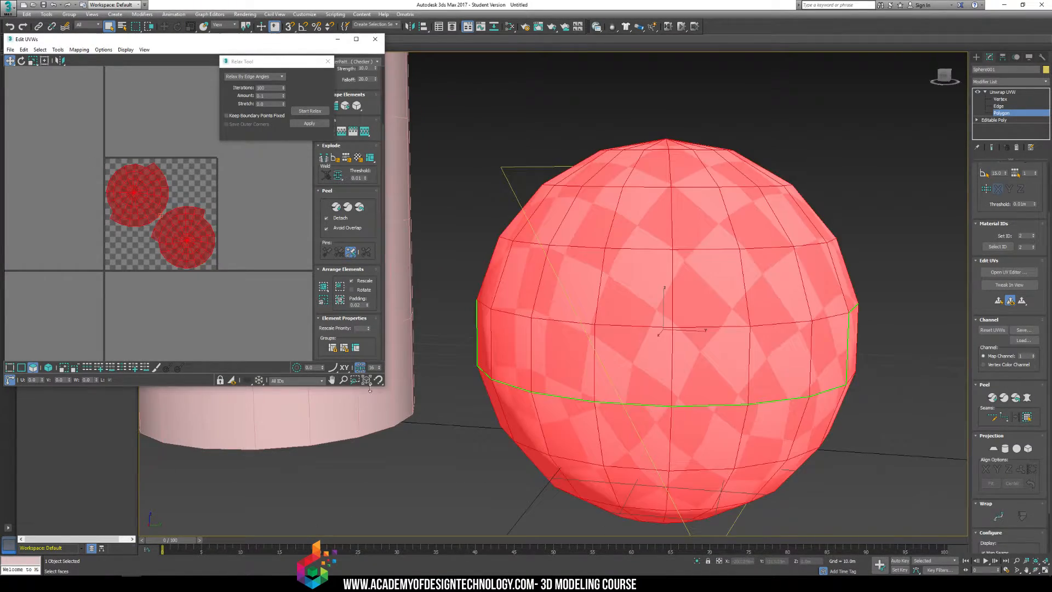
left_click(1015, 449)
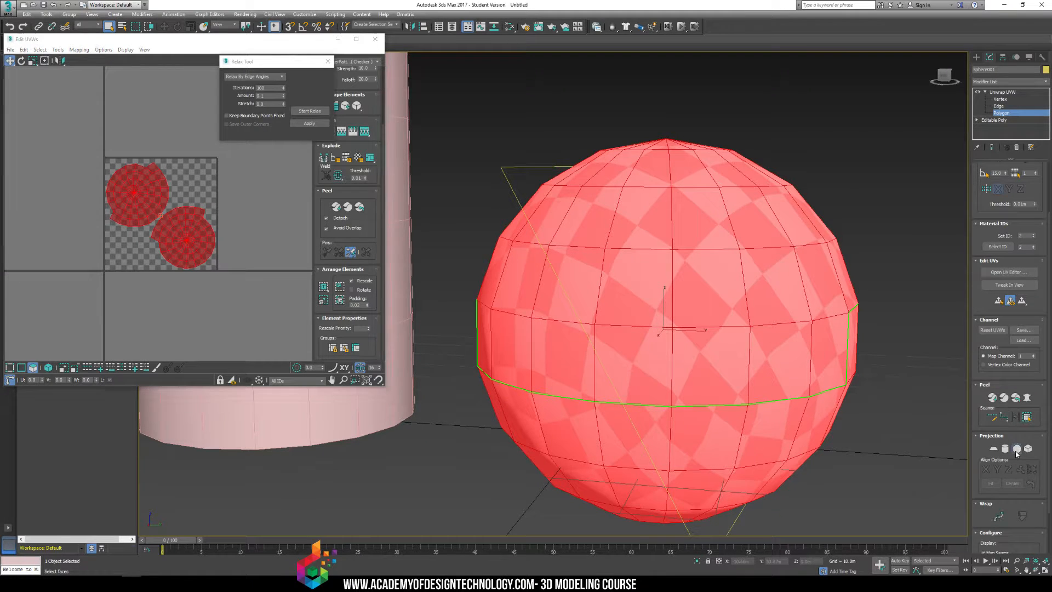
left_click(986, 469)
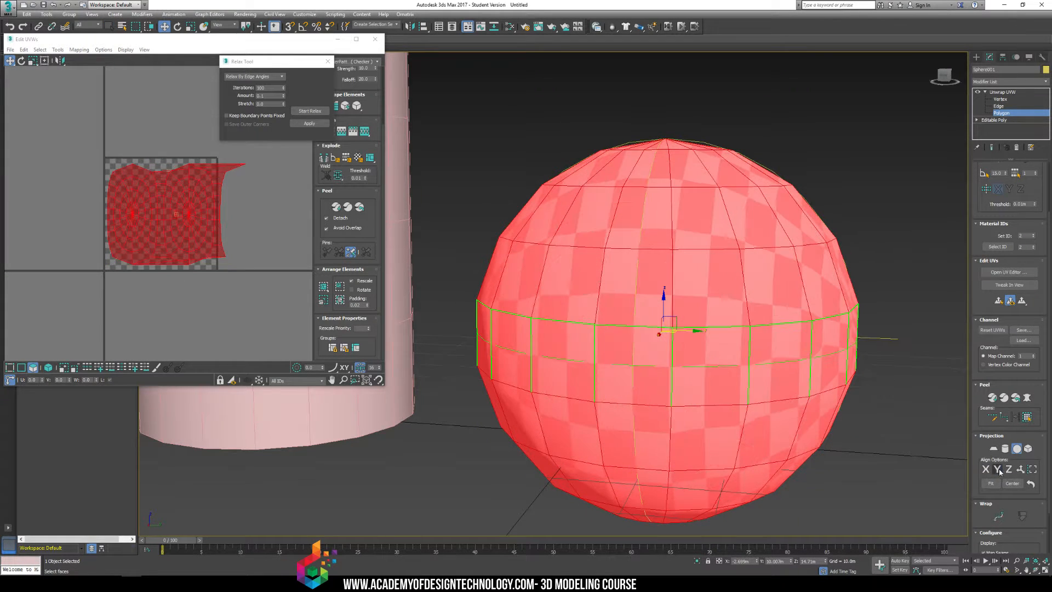
left_click(1008, 469)
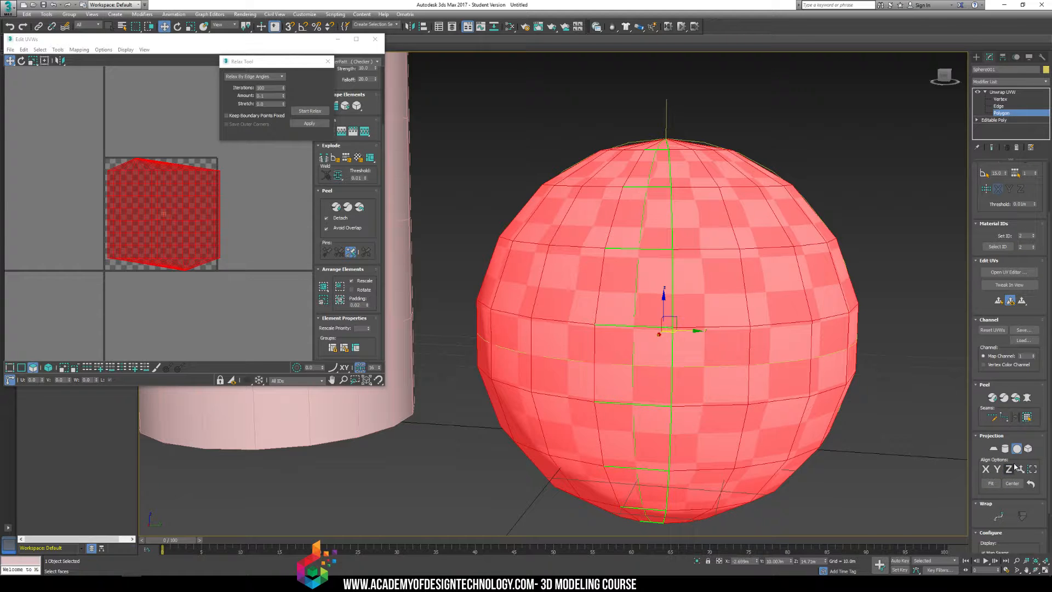
left_click(996, 469)
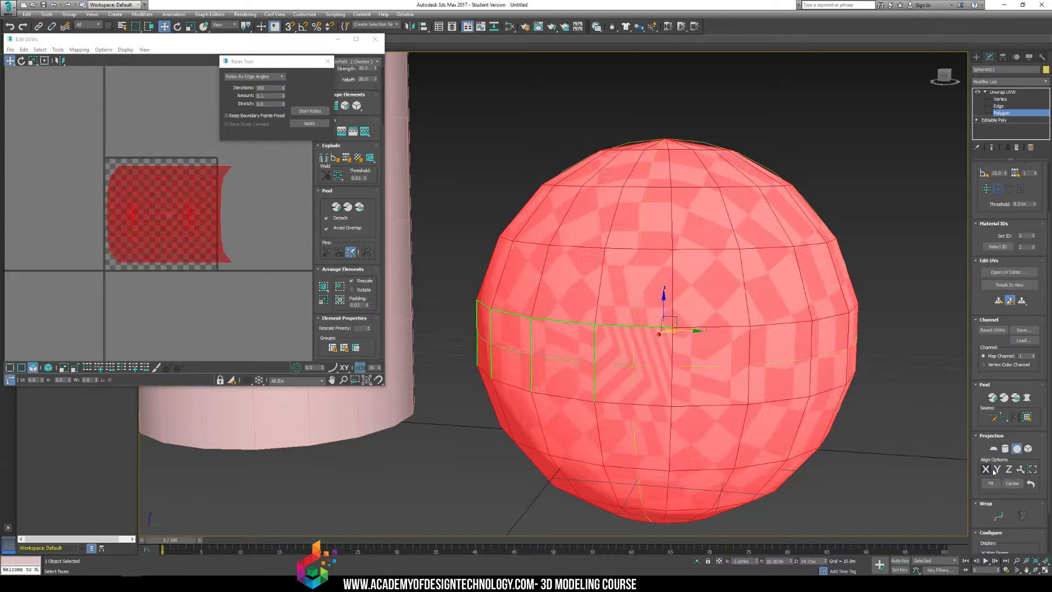
left_click(1017, 448)
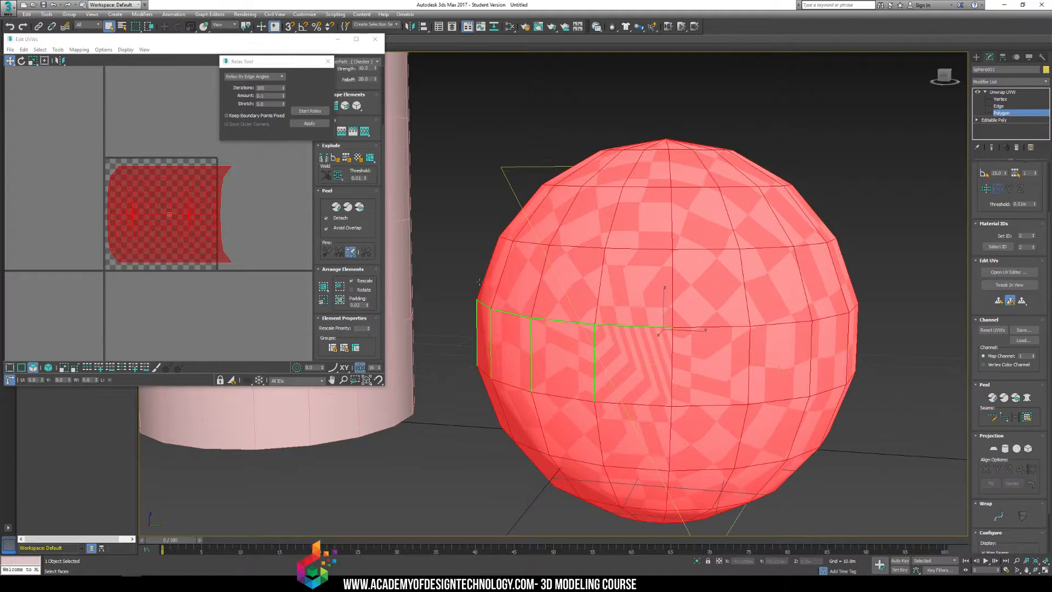
Select the whole spherical UV shell and relax it by edge angles, stopping once the shell has spread out
left_click(87, 166)
key("ctrl+a")
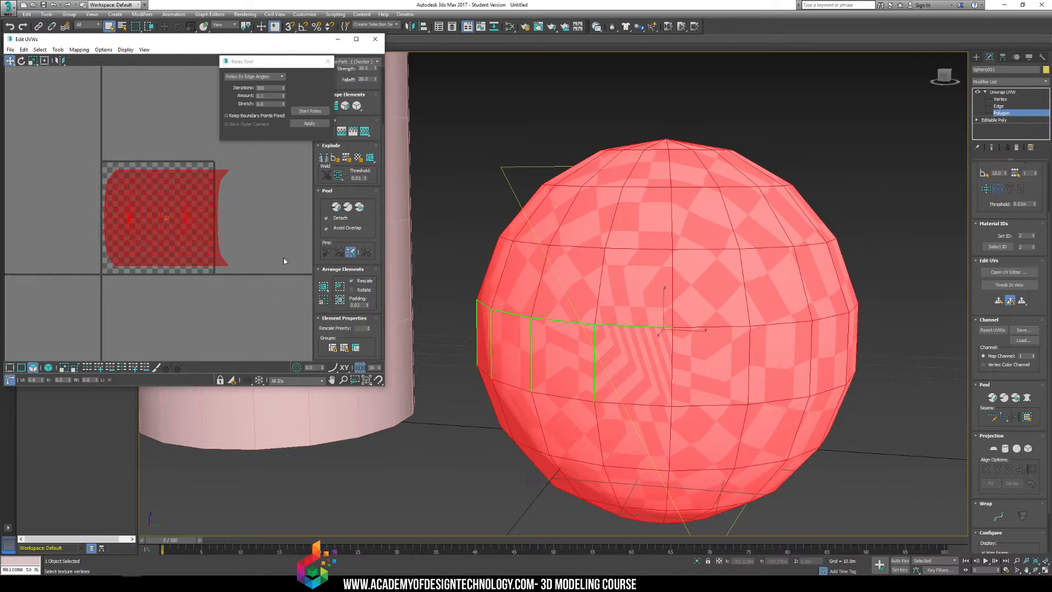
left_click(311, 112)
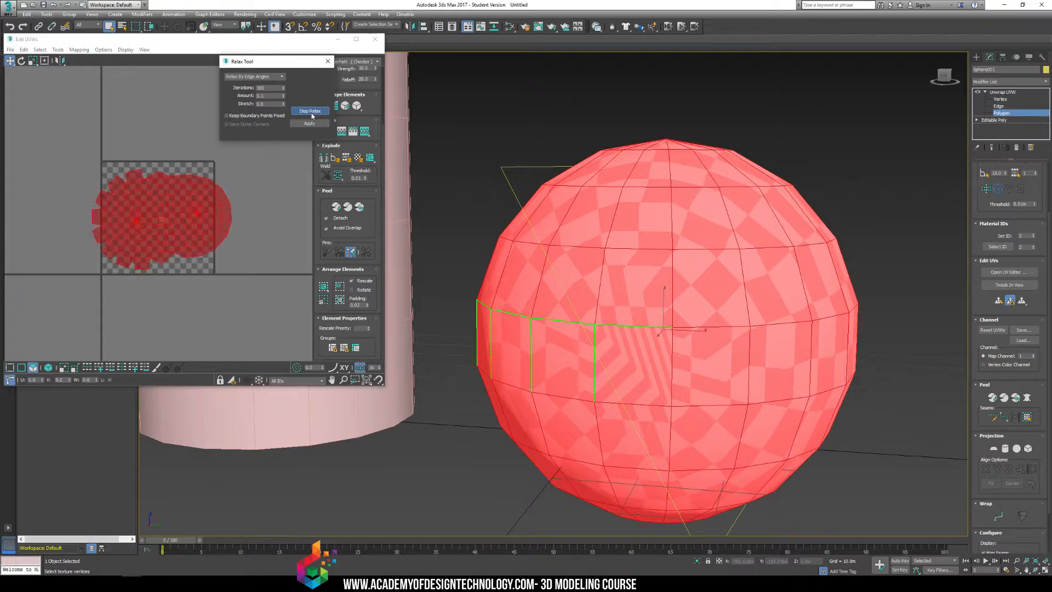
left_click(311, 111)
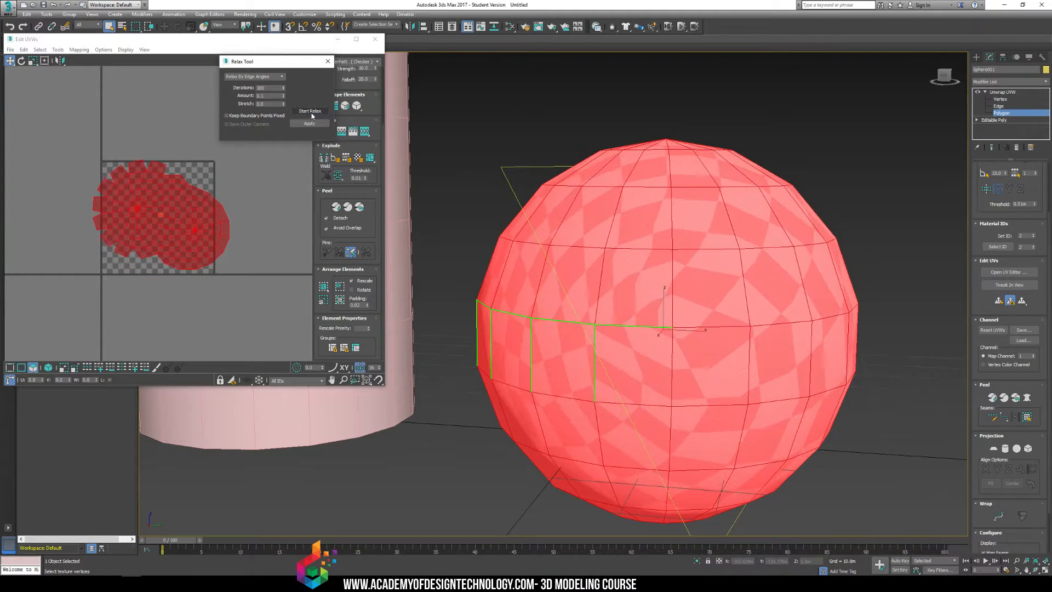
Examine the checker pattern around the relaxed sphere and the notched seam border of its UV shell
middle_click_drag(562, 273, 532, 315)
left_click(769, 219)
middle_click_drag(846, 244, 677, 302, "alt")
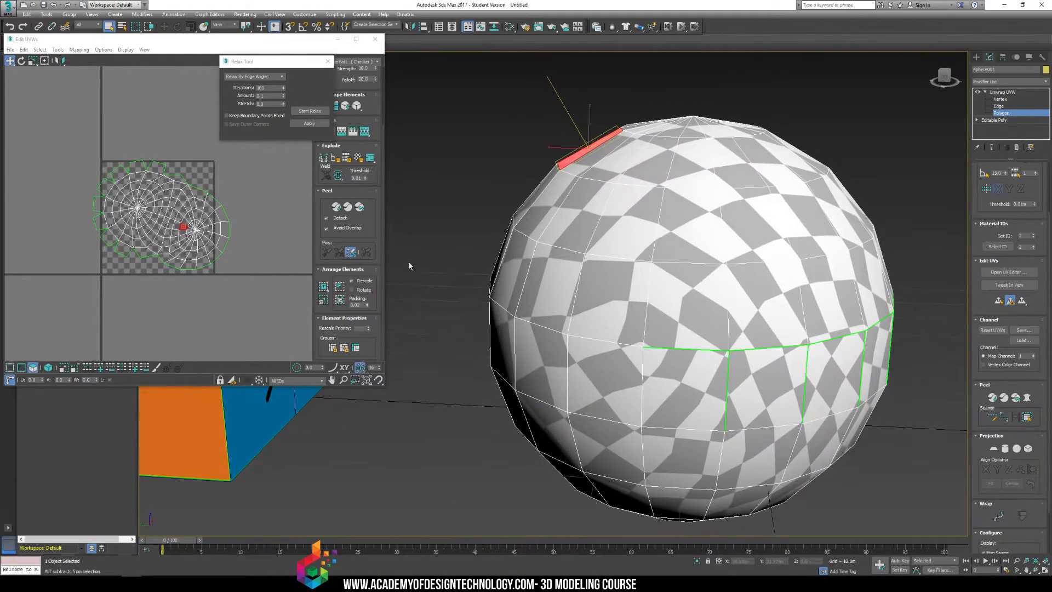
middle_click_drag(98, 239, 121, 238)
scroll(150, 187, "up", 3)
middle_click_drag(193, 186, 145, 203)
left_click(88, 177)
middle_click_drag(87, 177, 108, 125)
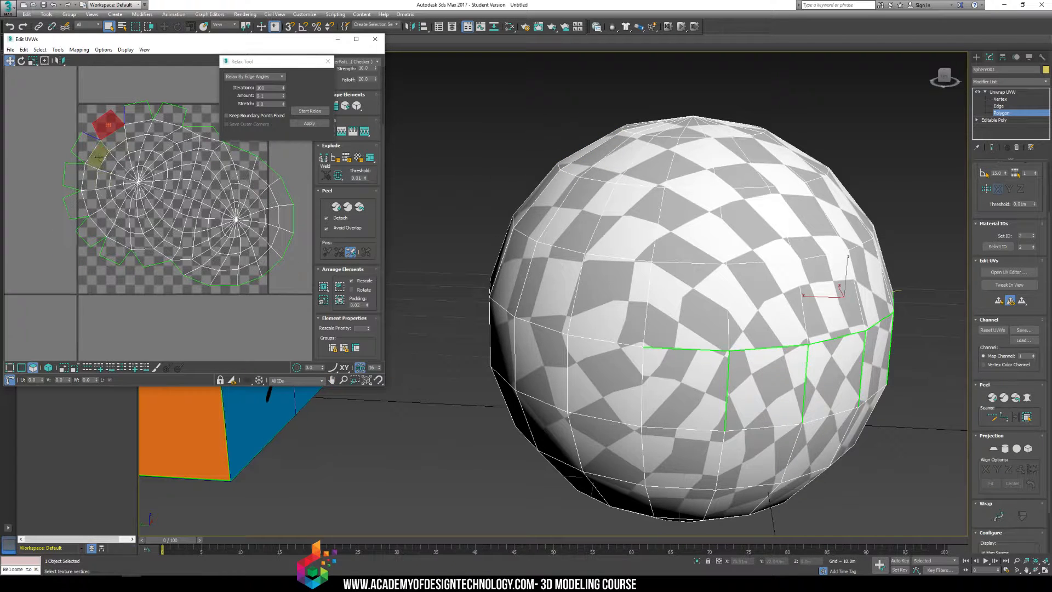
middle_click_drag(657, 324, 677, 299, "alt")
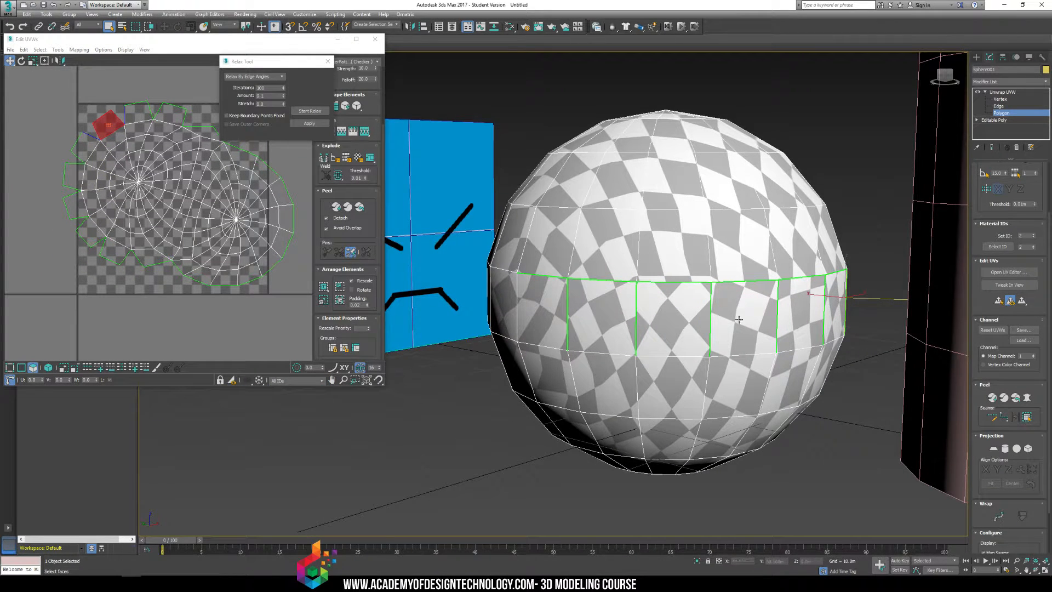
Switch to vertex level, enlarge the UV editor, and move the Relax Tool dialog clear of the UV shell
left_click(1000, 99)
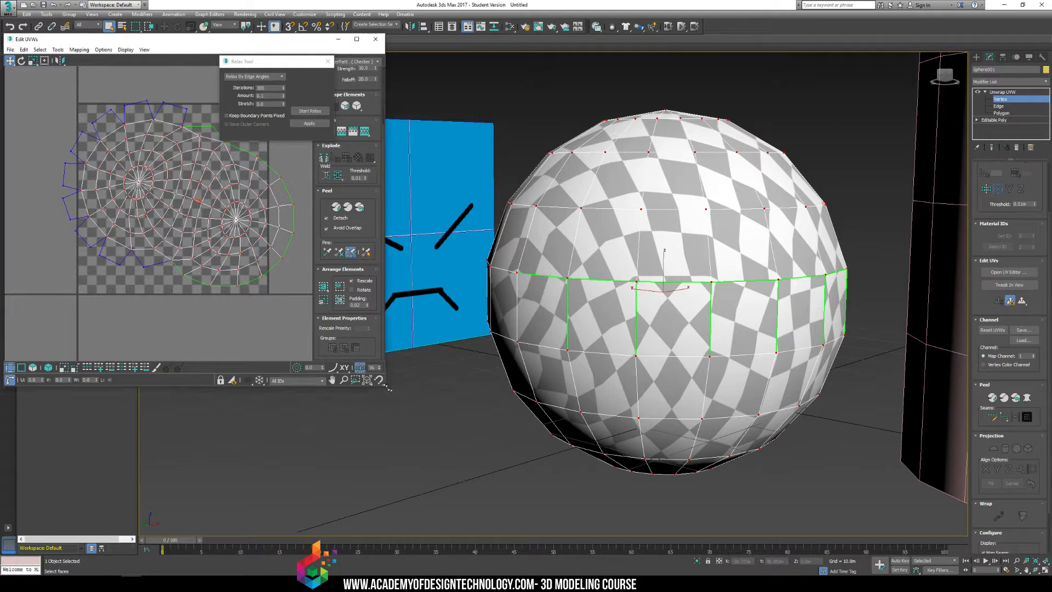
left_click_drag(385, 387, 621, 474)
left_click_drag(278, 61, 492, 78)
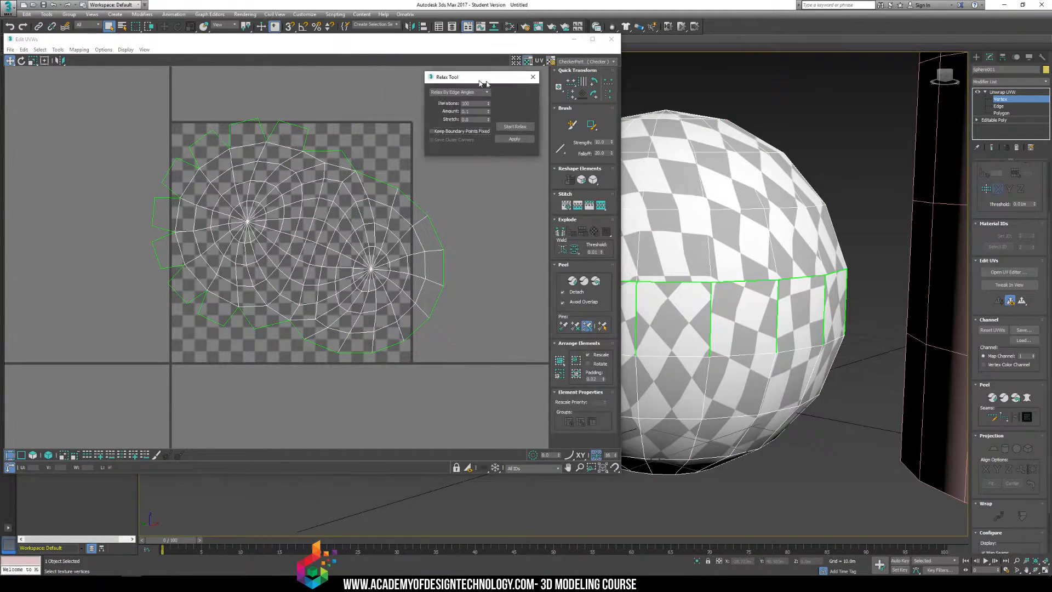
scroll(228, 195, "up", 10)
scroll(311, 217, "down", 10)
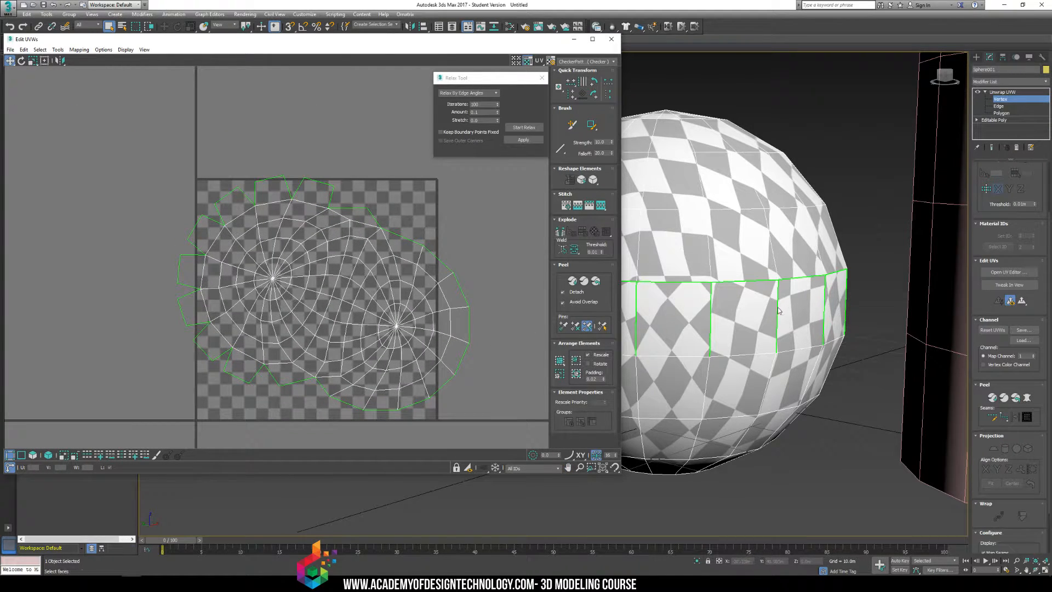
Select vertices along the sphere's seam to identify their matching split points on the UV shell's notched border
middle_click_drag(778, 310, 757, 351, "alt")
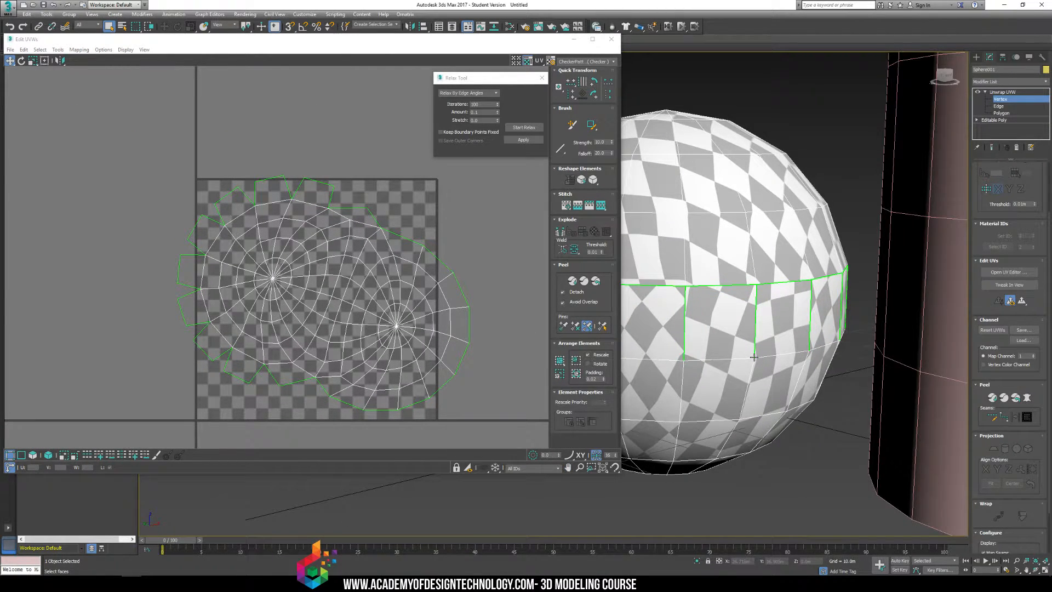
left_click(754, 357)
left_click(755, 285)
left_click(743, 309)
left_click(755, 285)
scroll(274, 307, "up", 10)
left_click(774, 299)
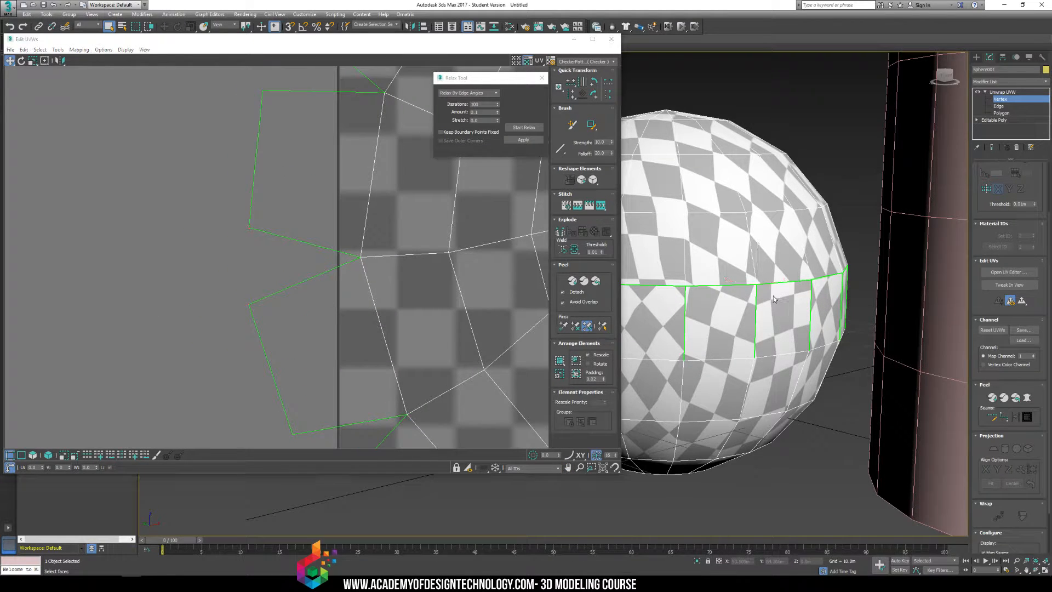
left_click(756, 285)
left_click(744, 321)
left_click(755, 285)
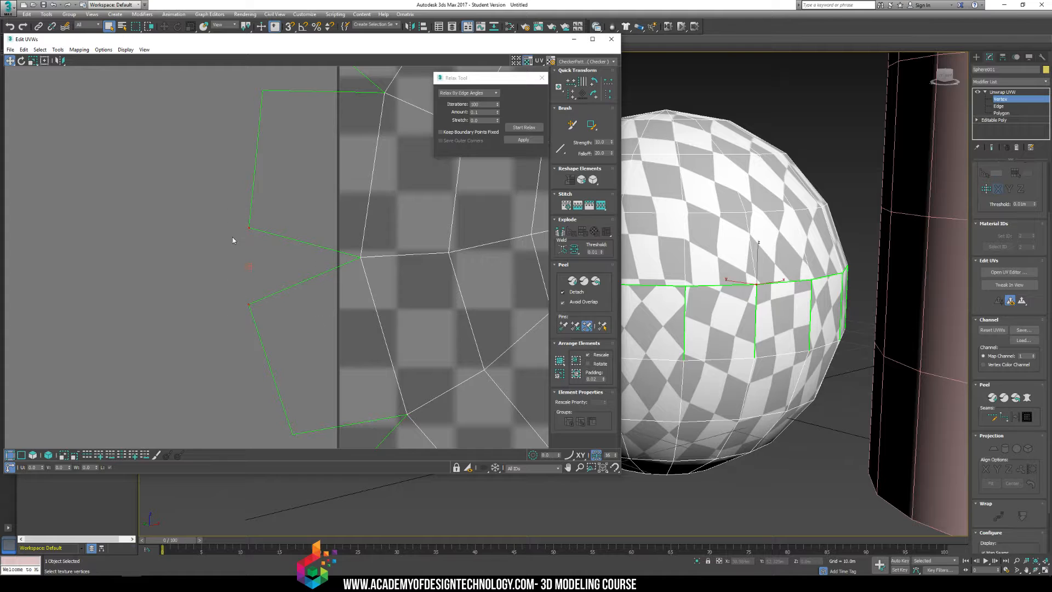
left_click(239, 268)
left_click(800, 286)
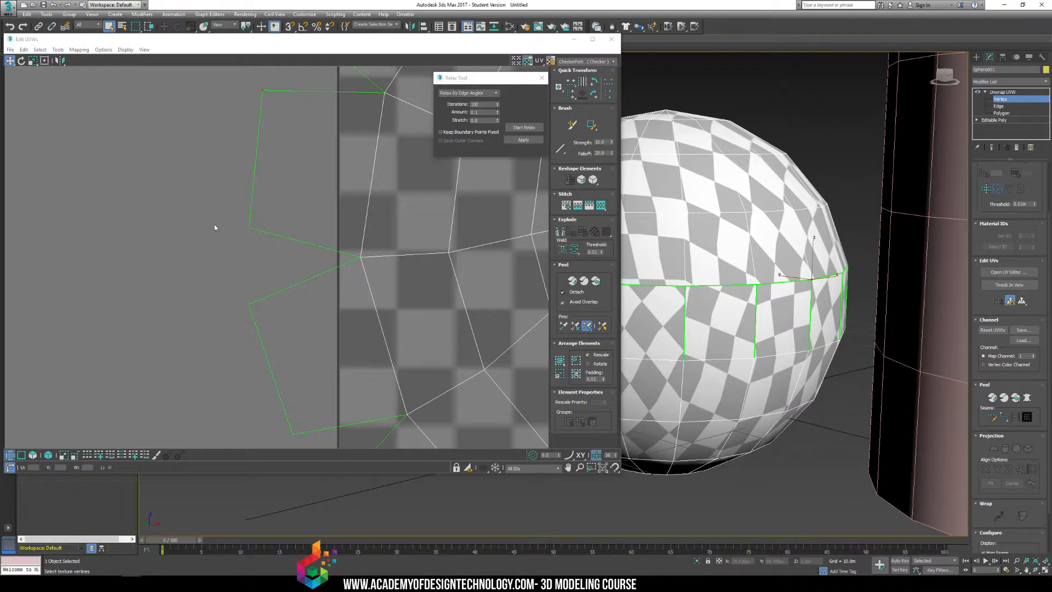
left_click_drag(215, 227, 293, 356)
left_click(278, 193)
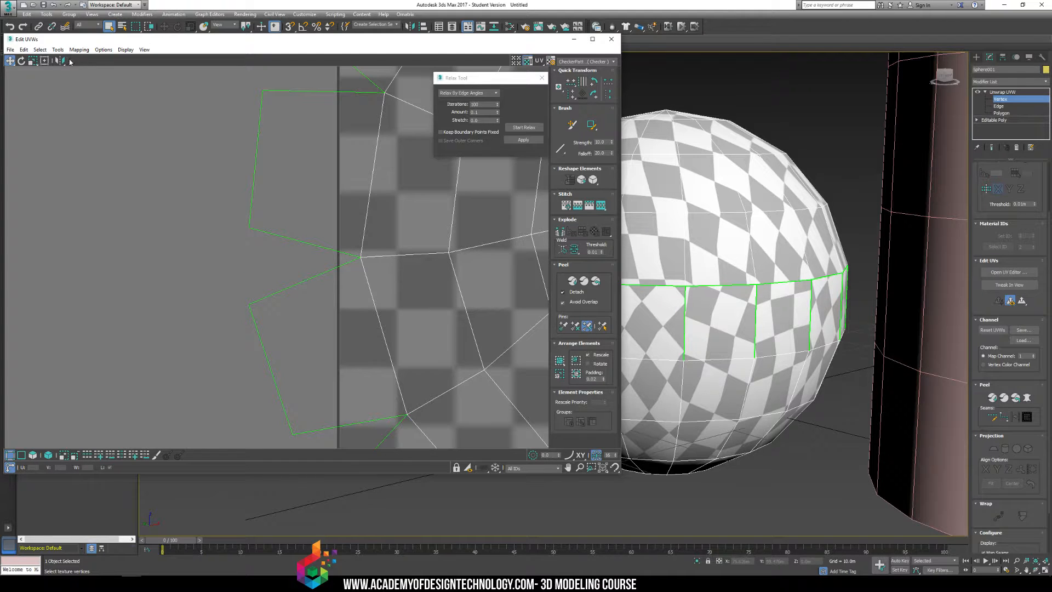
Select the two split vertices of the outermost border notch, scale them together, and weld them
left_click(58, 50)
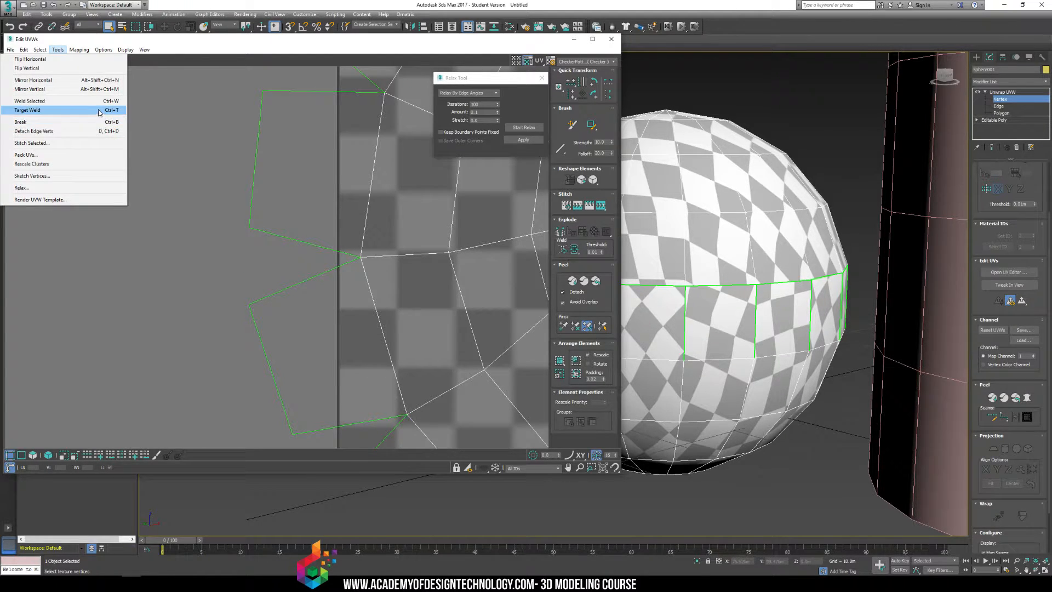
left_click_drag(205, 177, 290, 341)
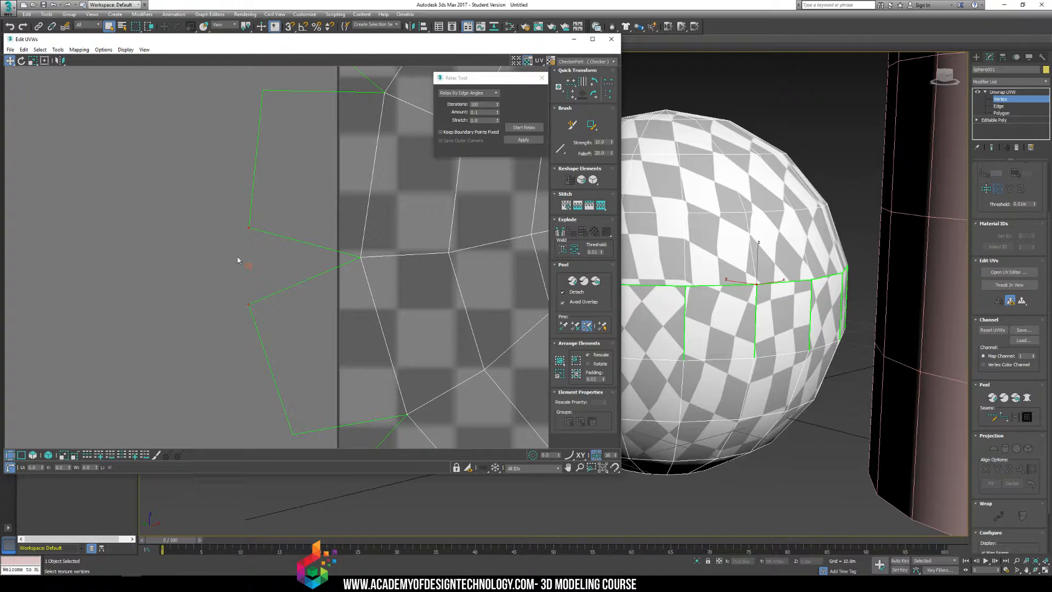
left_click(33, 61)
left_click_drag(246, 230, 243, 443)
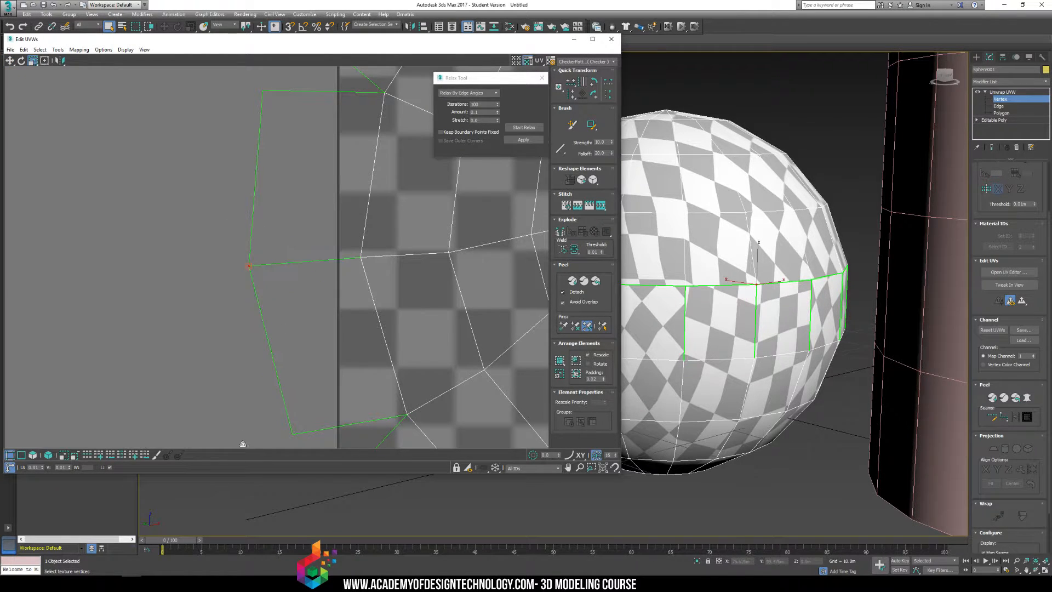
key("ctrl+w")
Close the next notch above the welded one by target welding its two split vertices
middle_click_drag(330, 242, 300, 279)
scroll(265, 249, "down", 4)
middle_click_drag(263, 241, 256, 288)
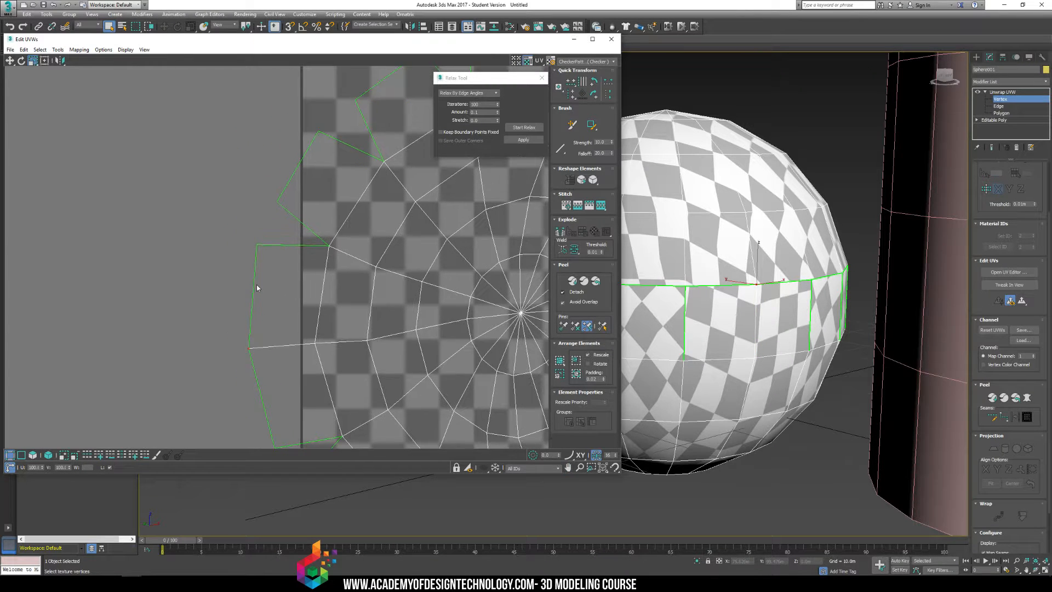
left_click(58, 50)
left_click(33, 111)
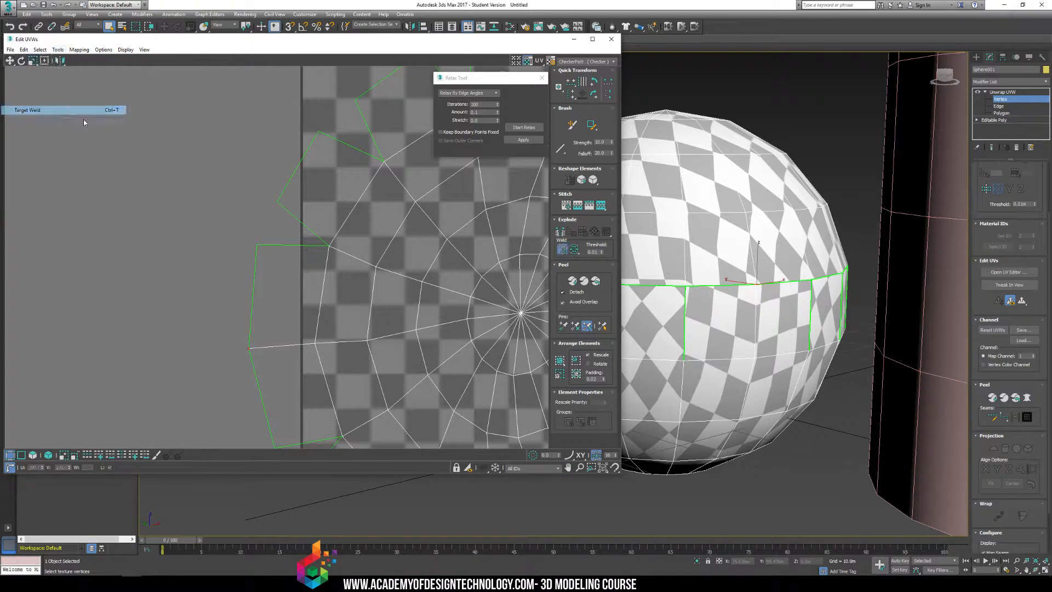
left_click_drag(279, 202, 258, 244)
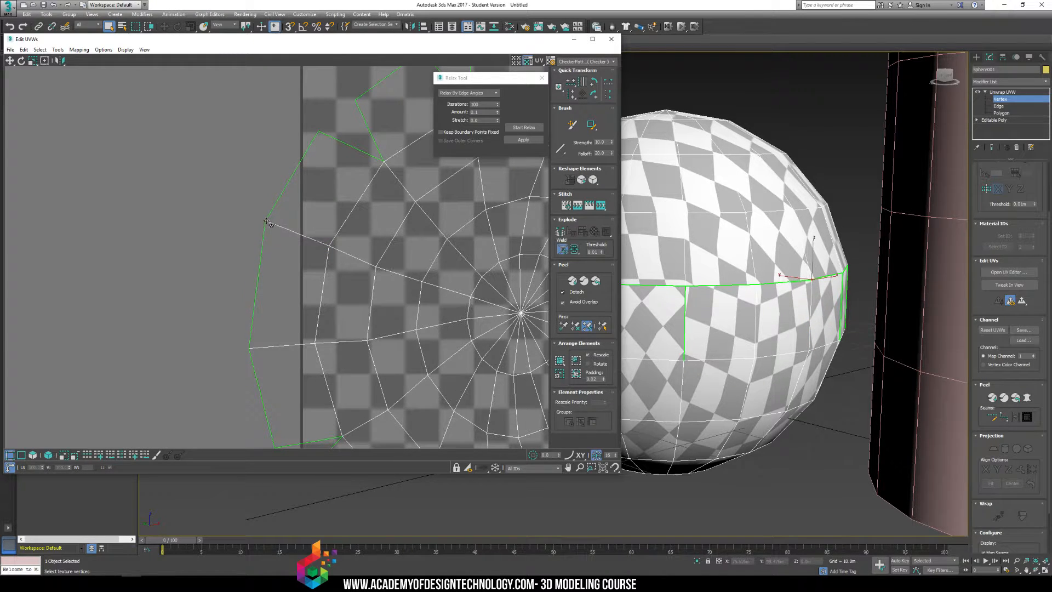
Check the matching vertices of the following upper notch and target weld them together
scroll(307, 235, "up", 5)
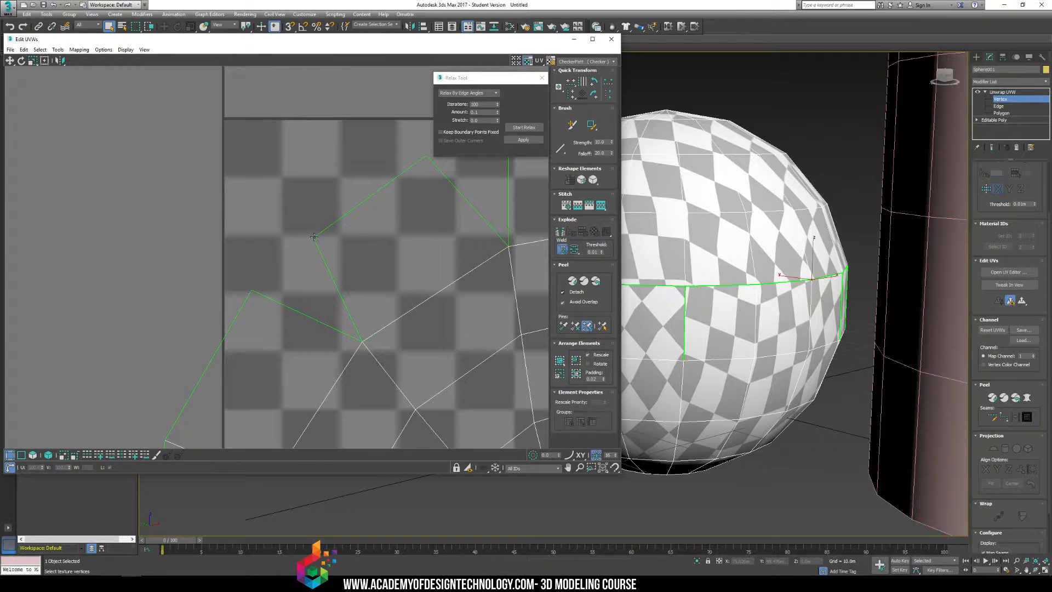
left_click(313, 237)
scroll(300, 247, "up", 3)
left_click(323, 199)
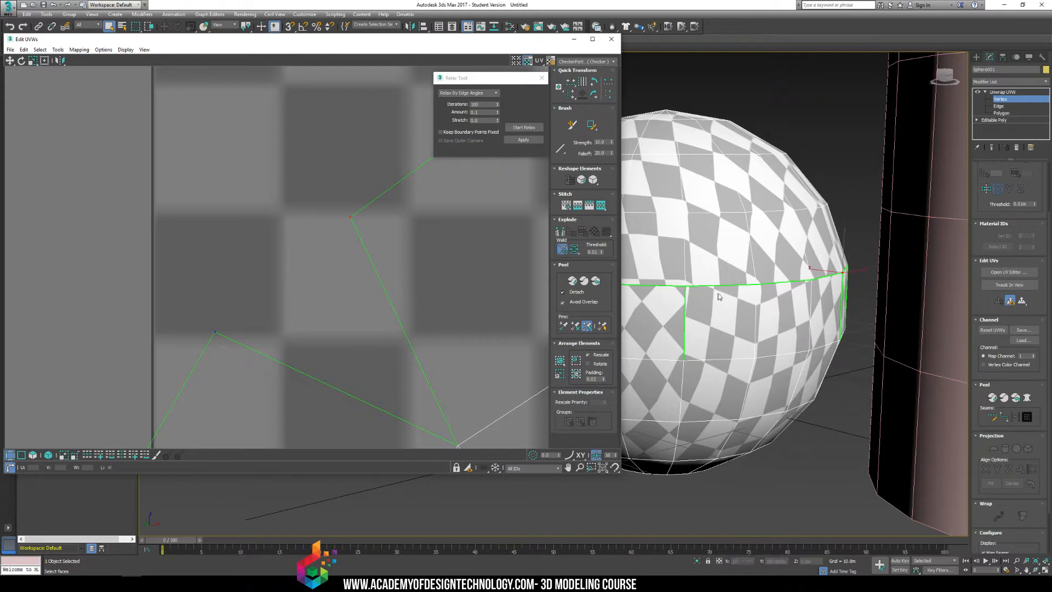
scroll(315, 261, "down", 4)
left_click_drag(335, 221, 286, 262)
scroll(335, 253, "down", 4)
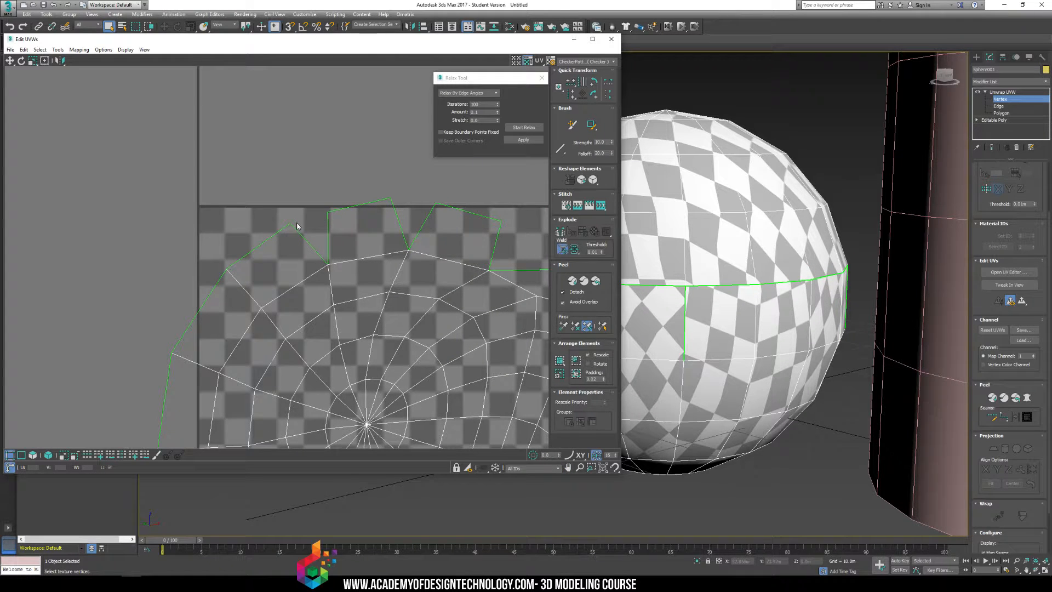
Target weld the remaining split vertex pairs along the upper border of the UV shell
left_click_drag(292, 225, 311, 218)
left_click_drag(390, 199, 432, 205)
middle_click_drag(431, 204, 292, 186)
left_click_drag(360, 204, 433, 249)
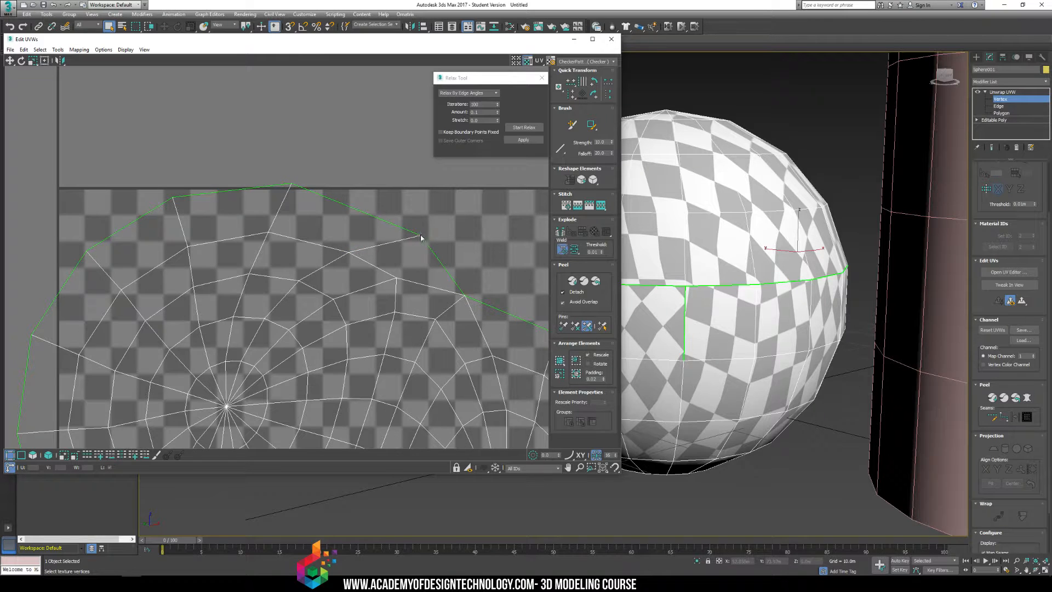
Target weld the split vertex pairs along the lower border of the UV shell to close its notches
scroll(338, 313, "down", 5)
middle_click_drag(327, 319, 324, 215)
scroll(231, 273, "up", 3)
scroll(231, 273, "up", 3)
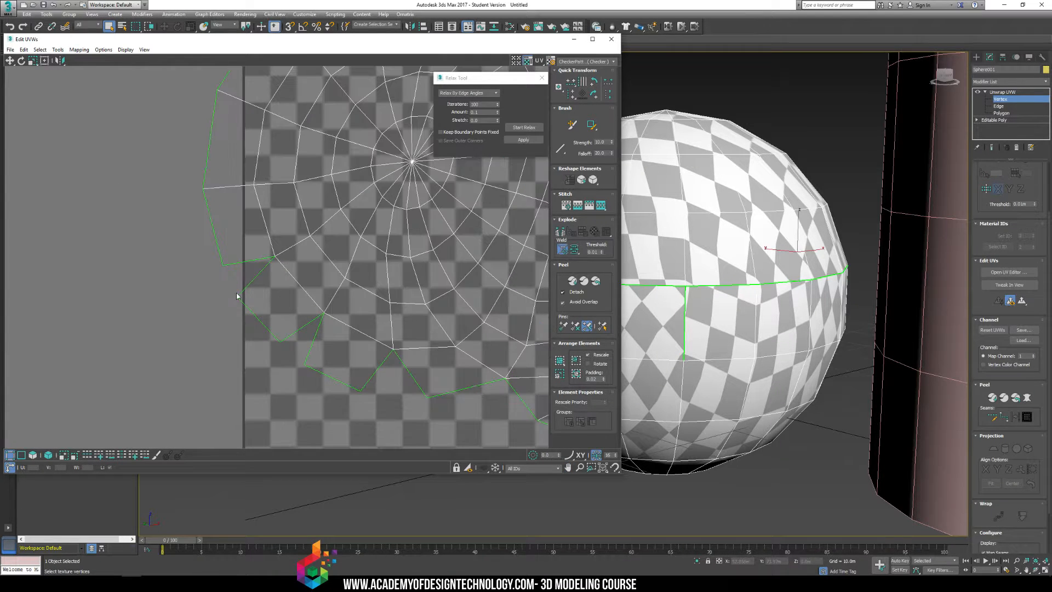
left_click_drag(238, 297, 224, 266)
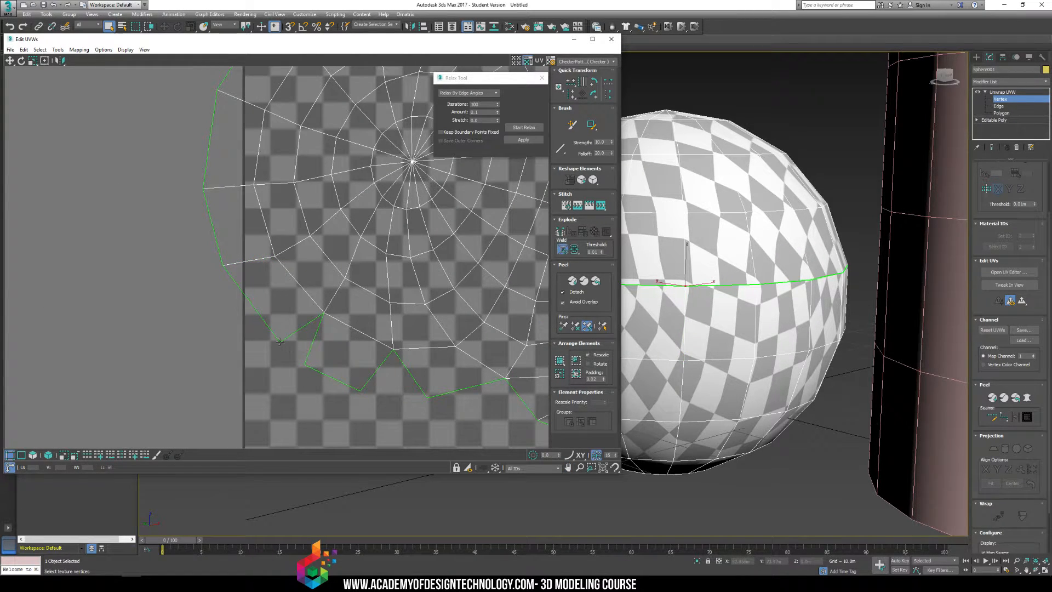
left_click_drag(279, 342, 305, 365)
left_click_drag(305, 364, 294, 349)
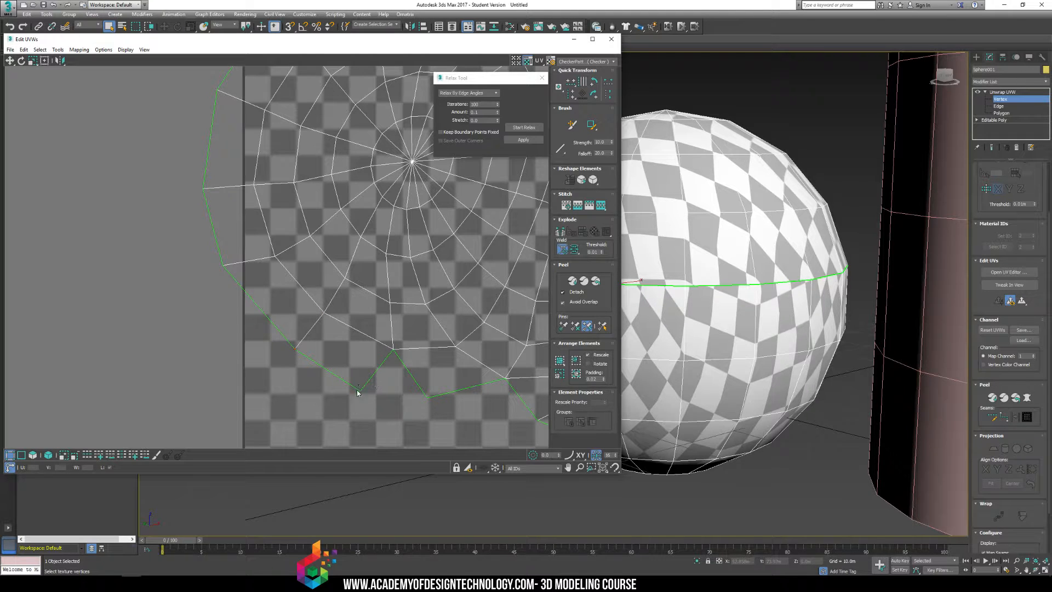
left_click_drag(359, 390, 399, 385)
scroll(410, 389, "down", 5)
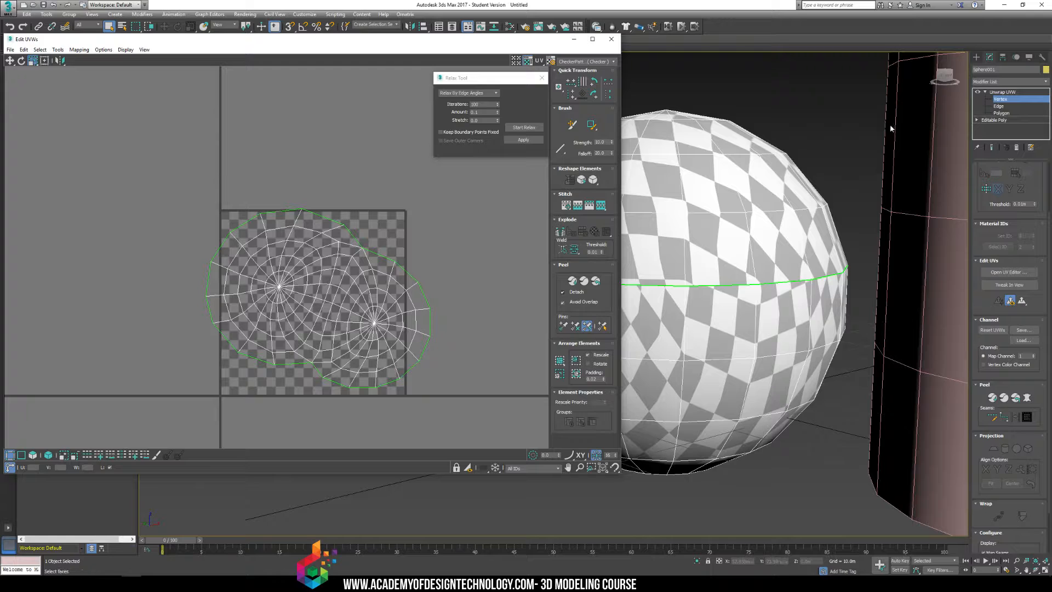
Select all polygons of the welded UV shell and relax them by edge angles
left_click(1001, 114)
key("ctrl+a")
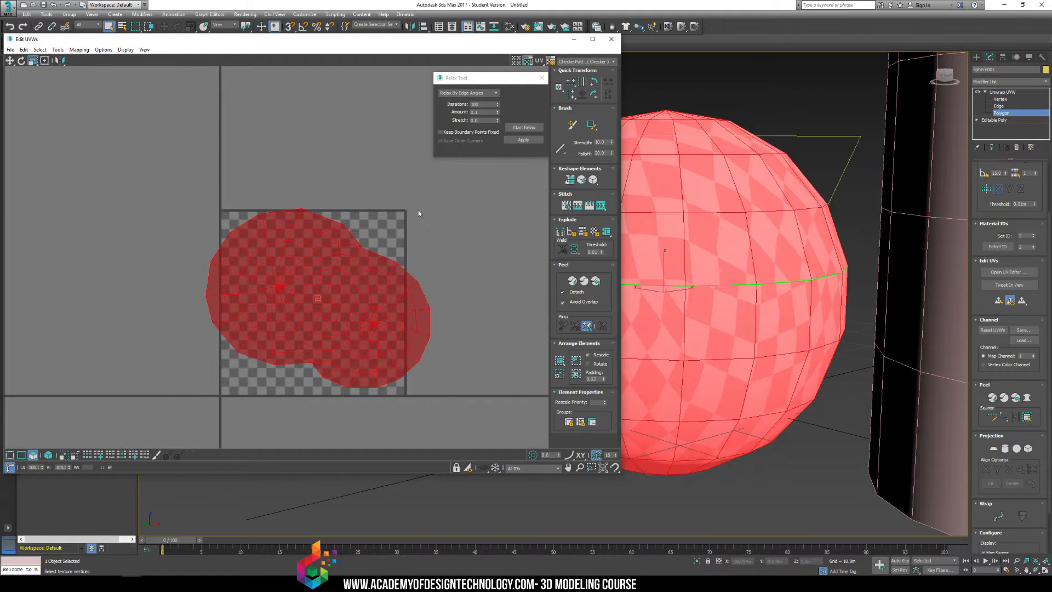
left_click(358, 228)
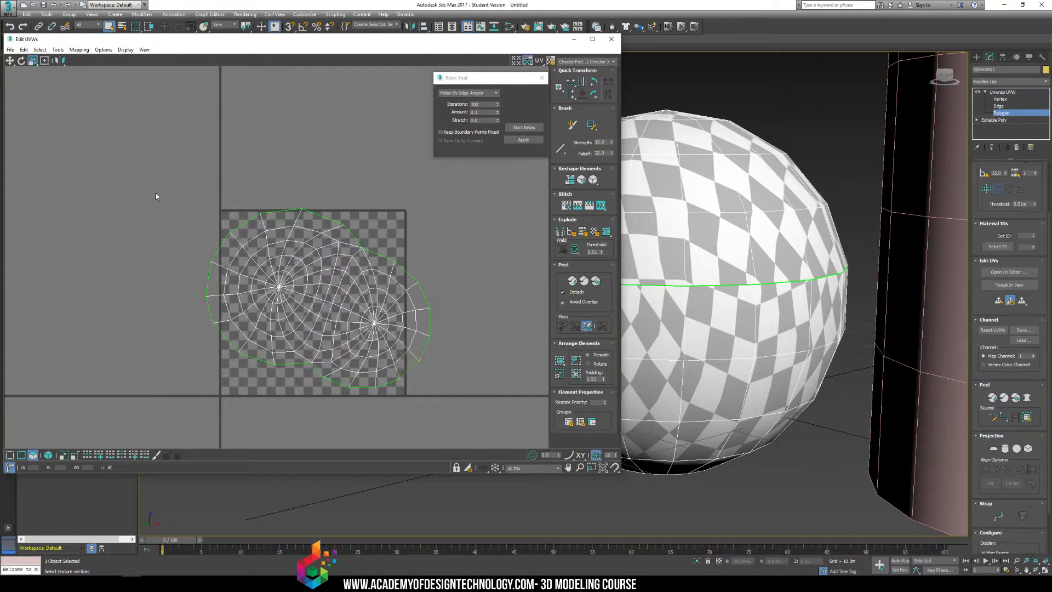
key("ctrl+a")
left_click(523, 127)
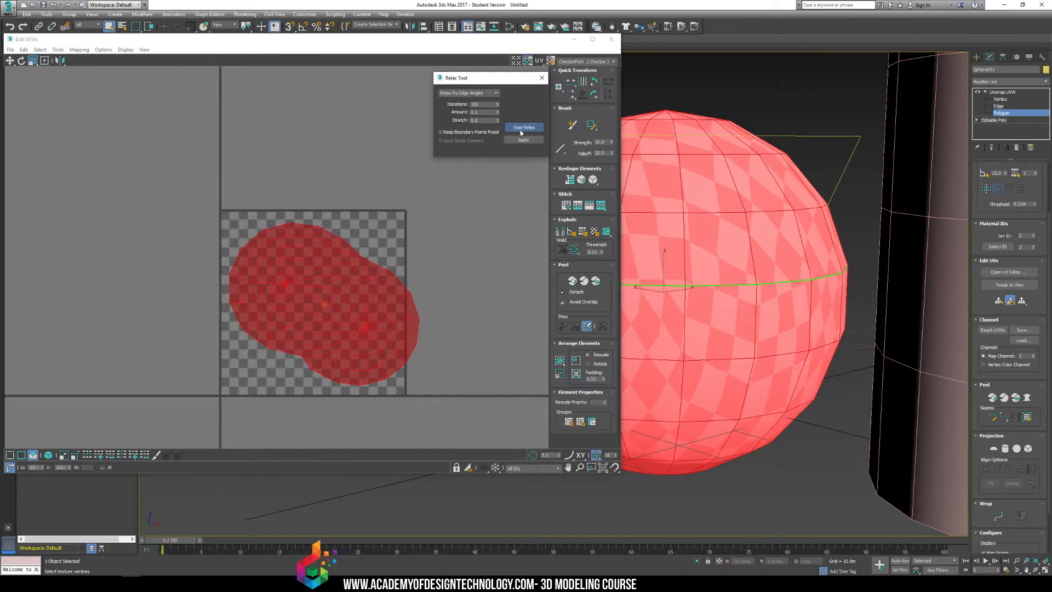
left_click(523, 128)
Rotate and reposition the relaxed shell within the UV tile and check the sphere's checker pattern
left_click_drag(330, 242, 208, 268)
left_click(20, 61)
left_click(10, 60)
left_click_drag(281, 290, 273, 291)
left_click(471, 287)
scroll(753, 283, "down", 5)
middle_click_drag(735, 265, 602, 241, "alt")
middle_click_drag(694, 295, 760, 293)
scroll(737, 284, "up", 4)
middle_click_drag(739, 291, 760, 329, "alt")
middle_click_drag(248, 293, 243, 238)
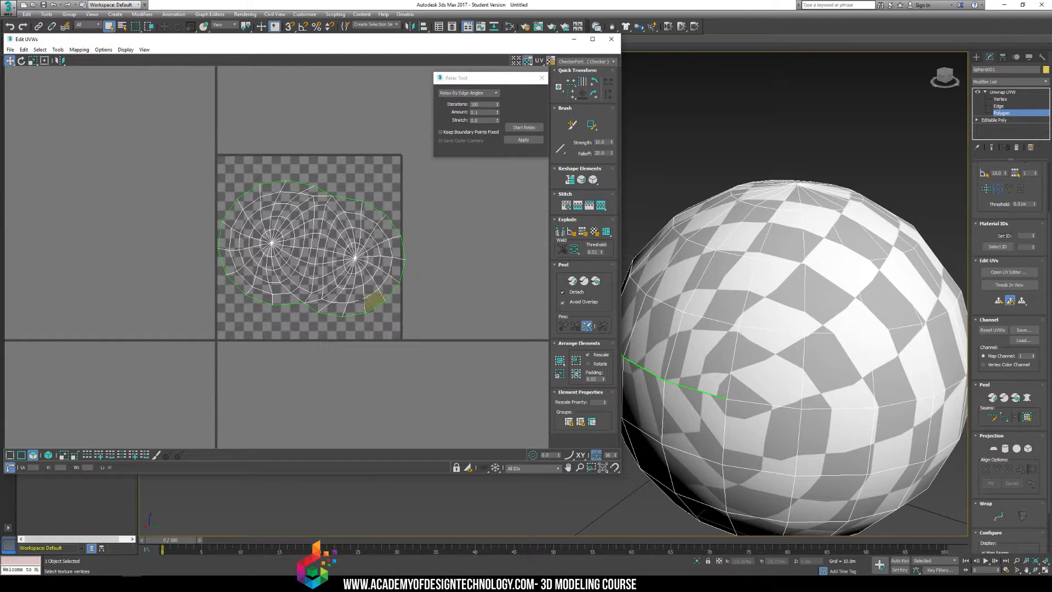
Try cylindrical mapping on all of the sphere's polygons, aligning the projection to the X and Y axes
left_click_drag(174, 157, 460, 361)
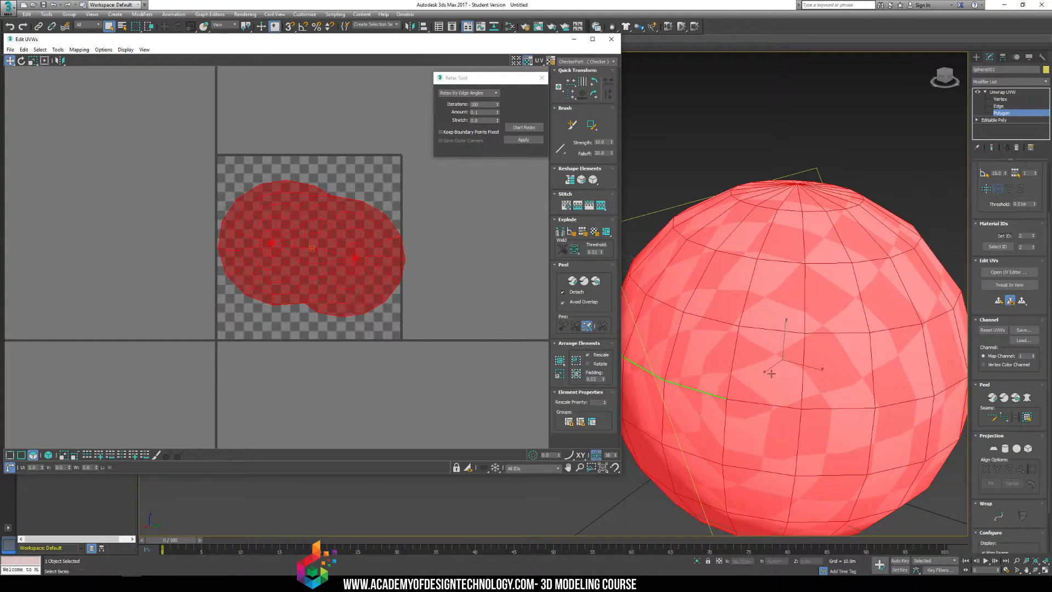
left_click(1005, 450)
left_click(996, 471)
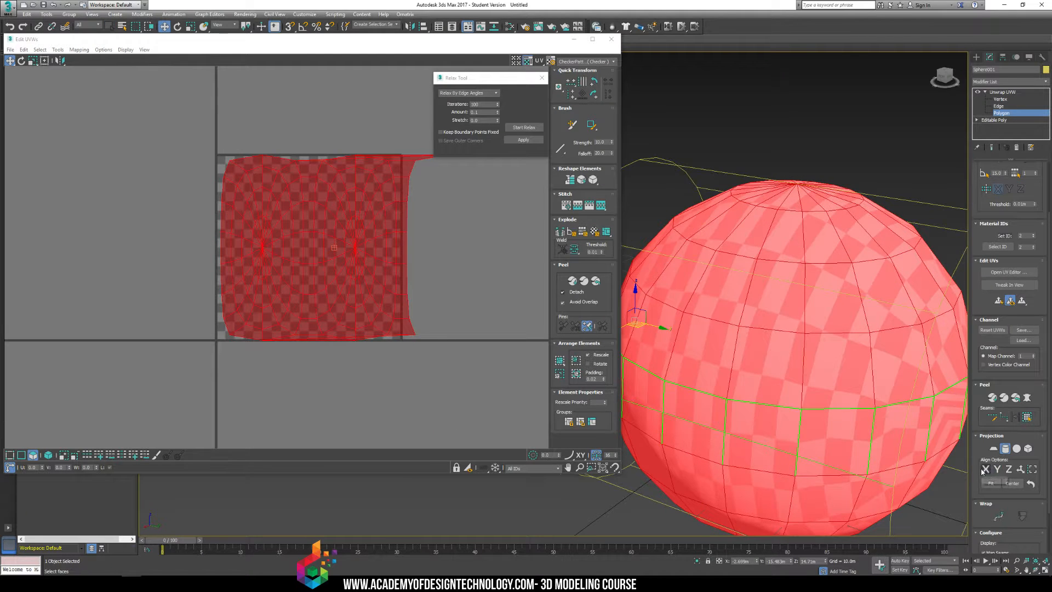
left_click(987, 471)
left_click(995, 471)
Apply box mapping to the whole sphere, relax the pieces by edge angles and pack them into the UV tile
left_click(1028, 449)
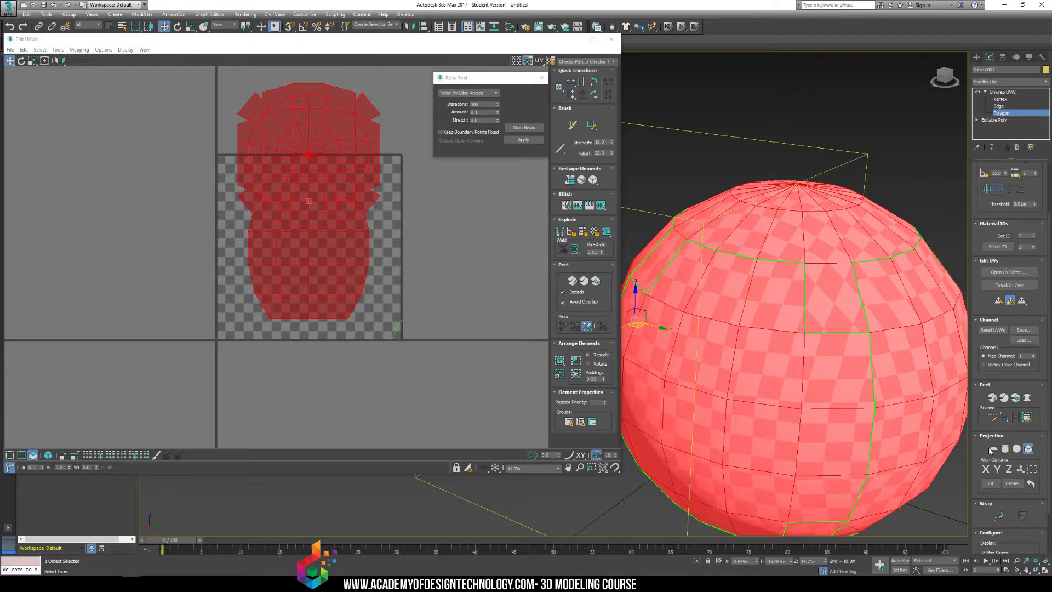
left_click(524, 127)
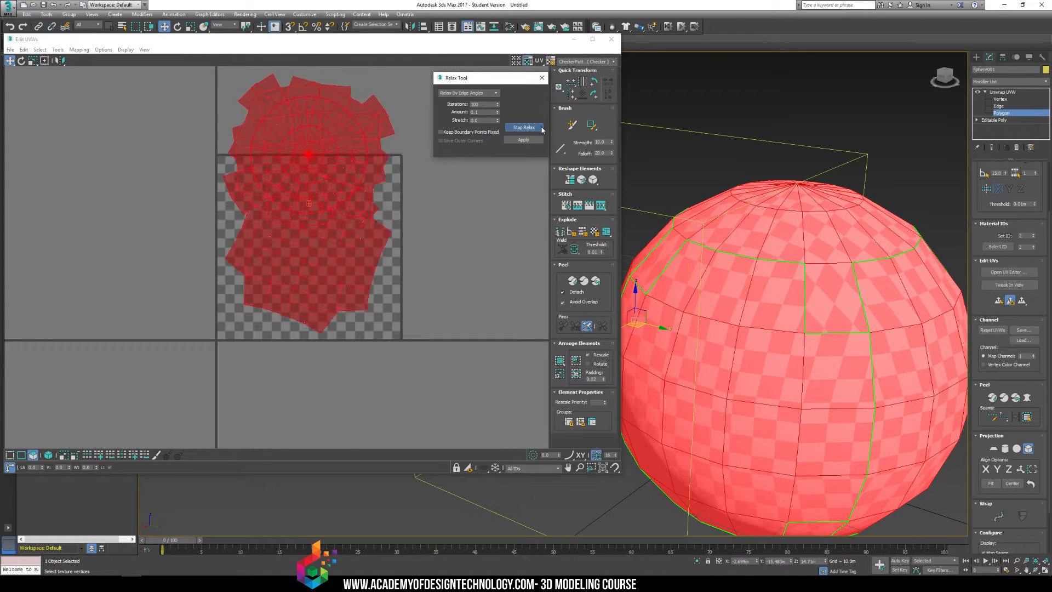
left_click(520, 128)
left_click(278, 260)
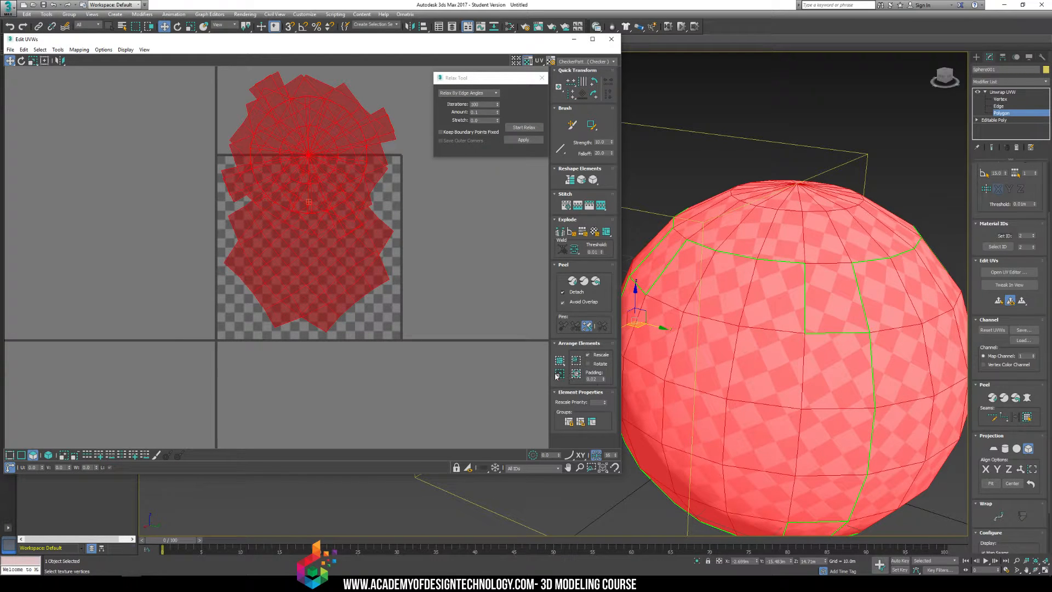
left_click(575, 375)
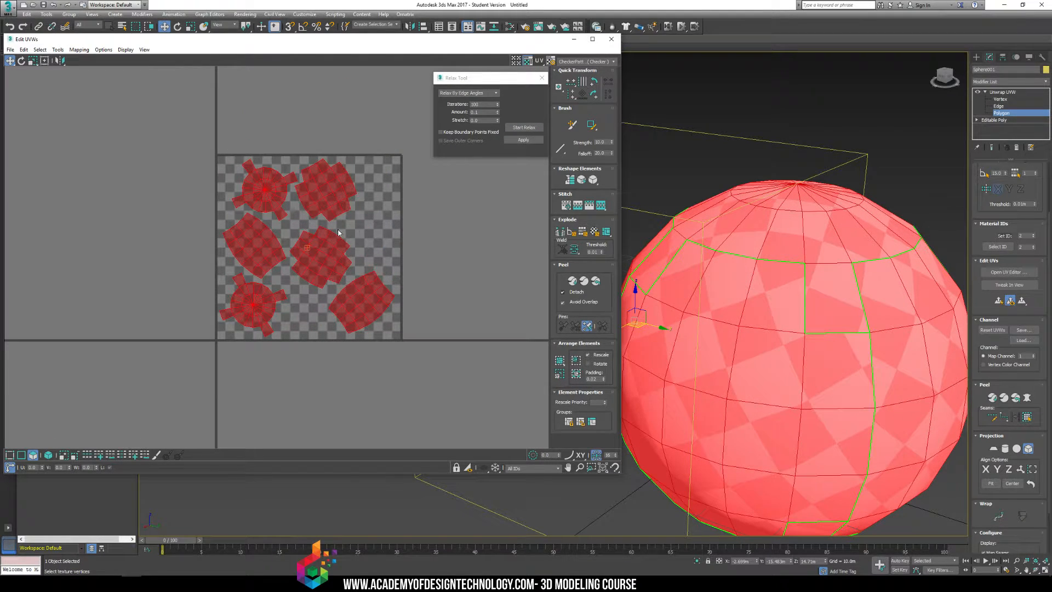
middle_click_drag(786, 365, 774, 362)
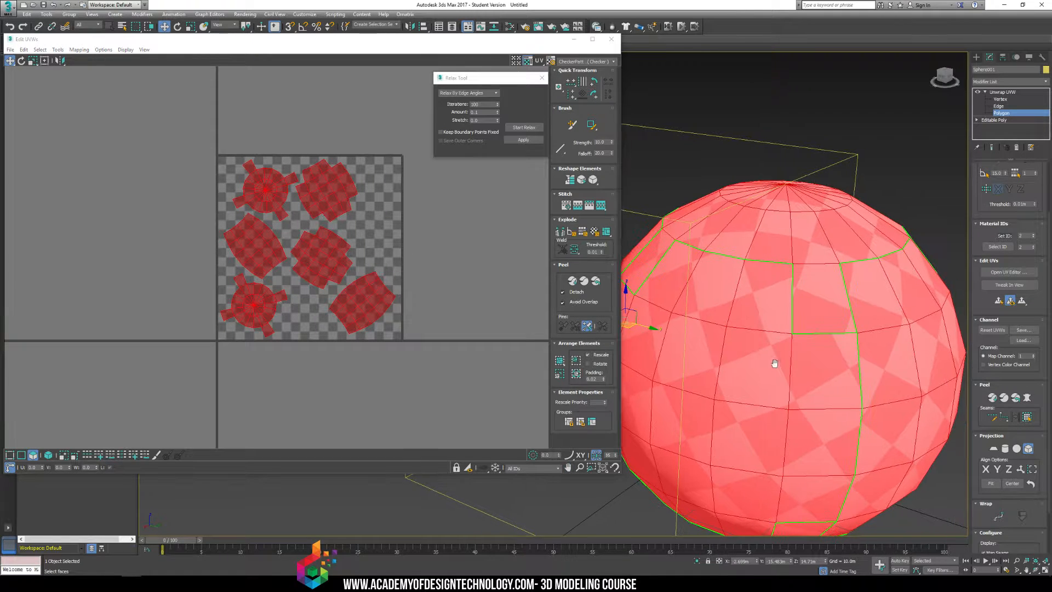
left_click(1028, 452)
scroll(728, 352, "down", 5)
left_click(752, 179)
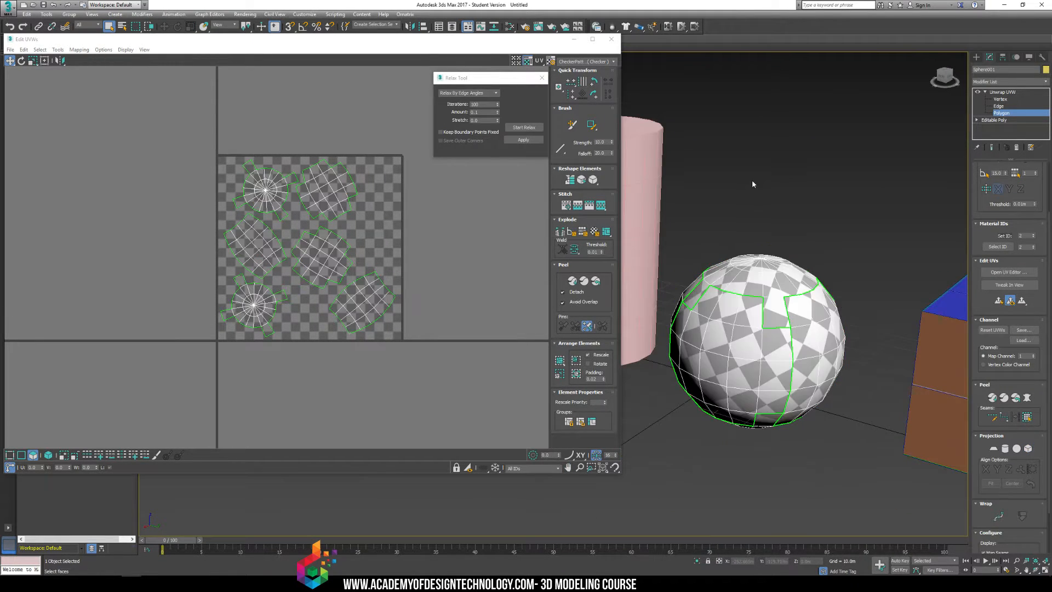
Examine the checker squares and seams around the box-mapped sphere and the packed shells in the UV editor
middle_click_drag(827, 290, 725, 337, "alt")
middle_click_drag(327, 284, 328, 301)
scroll(307, 274, "up", 5)
scroll(296, 252, "down", 6)
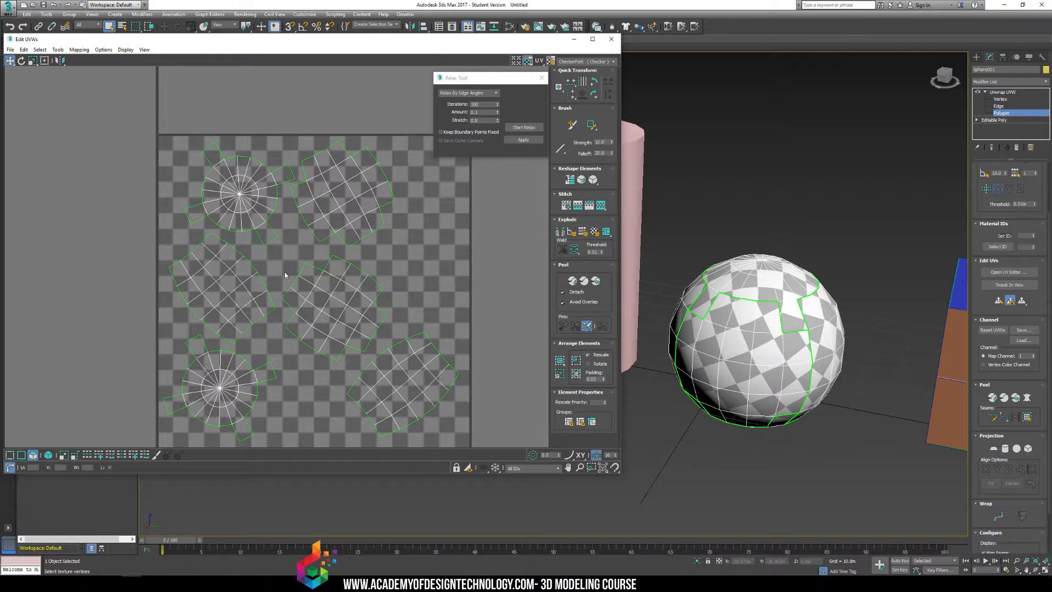
middle_click_drag(809, 327, 625, 287, "alt")
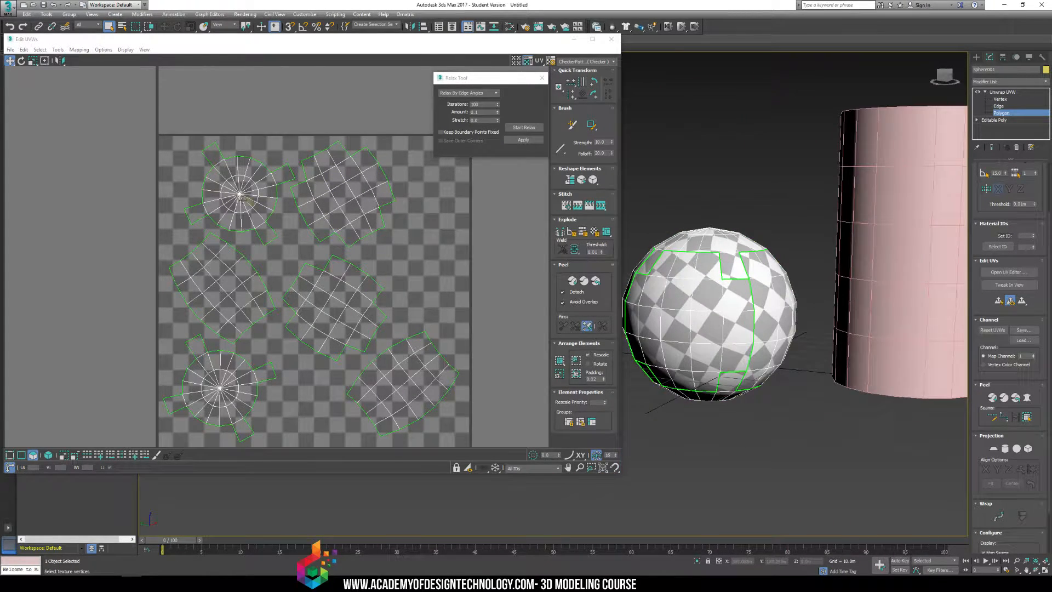
middle_click_drag(357, 264, 301, 224)
middle_click_drag(765, 234, 668, 305)
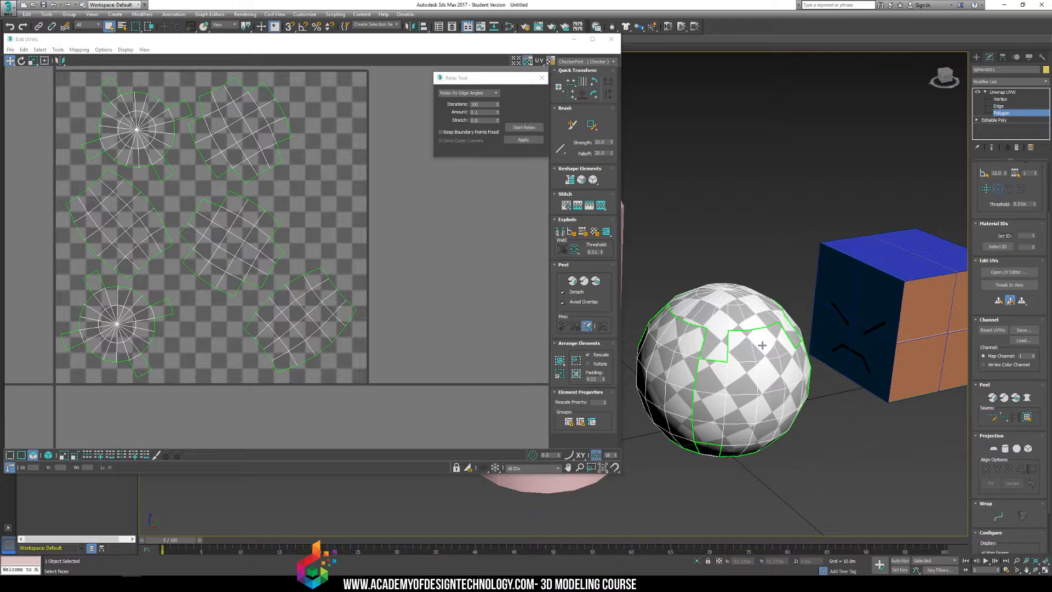
mouse_move(762, 345)
middle_mouse_down("alt")
mouse_move(834, 327)
mouse_move(763, 326)
mouse_move(760, 314)
middle_mouse_up("alt")
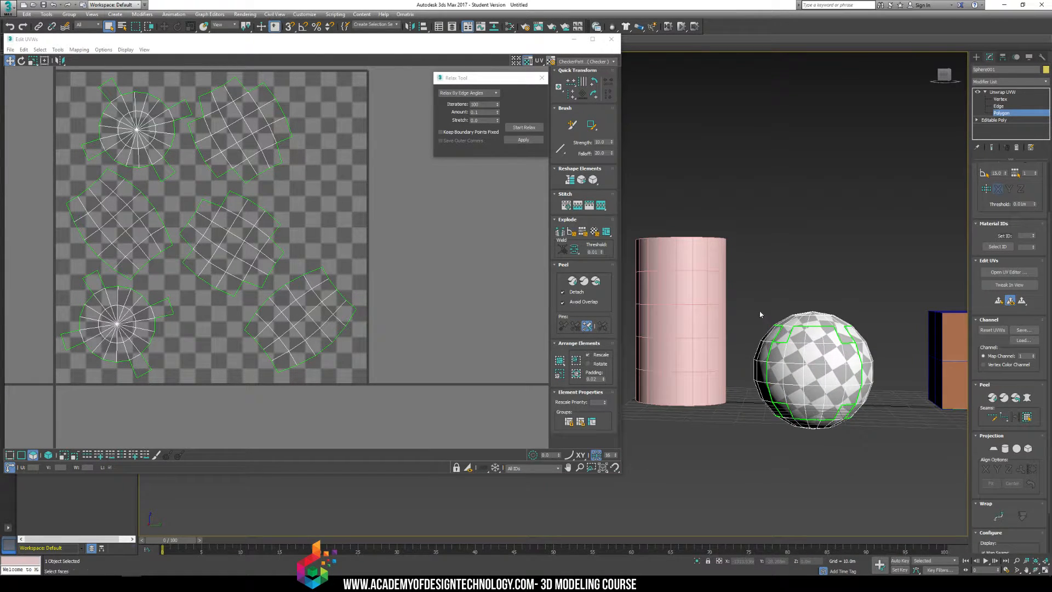
Select the polygons of the sphere's top cap and planar map them aligned to the Z axis
left_click_drag(875, 338, 875, 338)
middle_click_drag(855, 341, 795, 351, "alt")
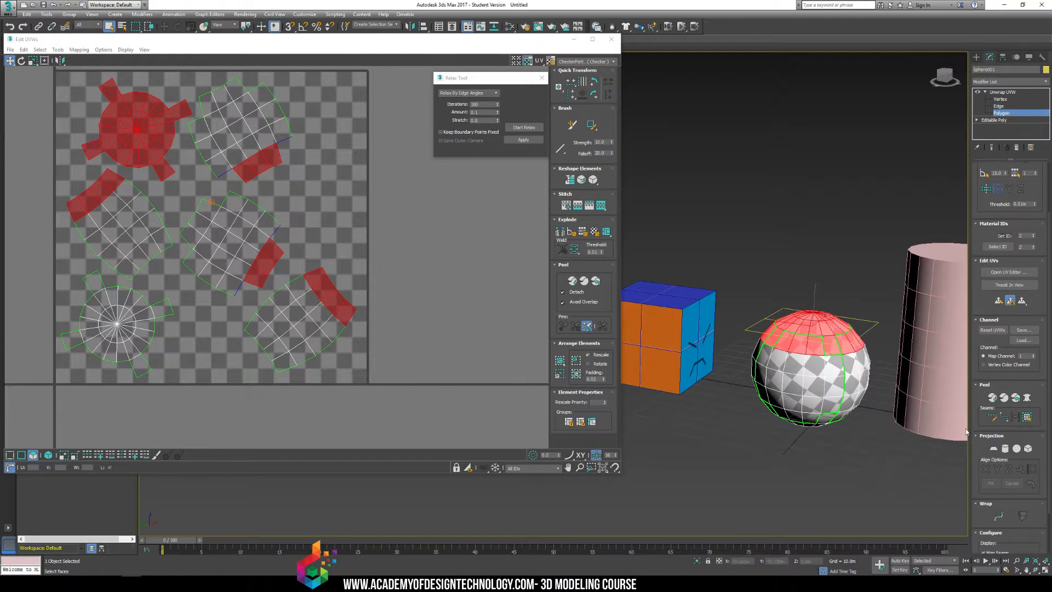
left_click(992, 449)
left_click(996, 469)
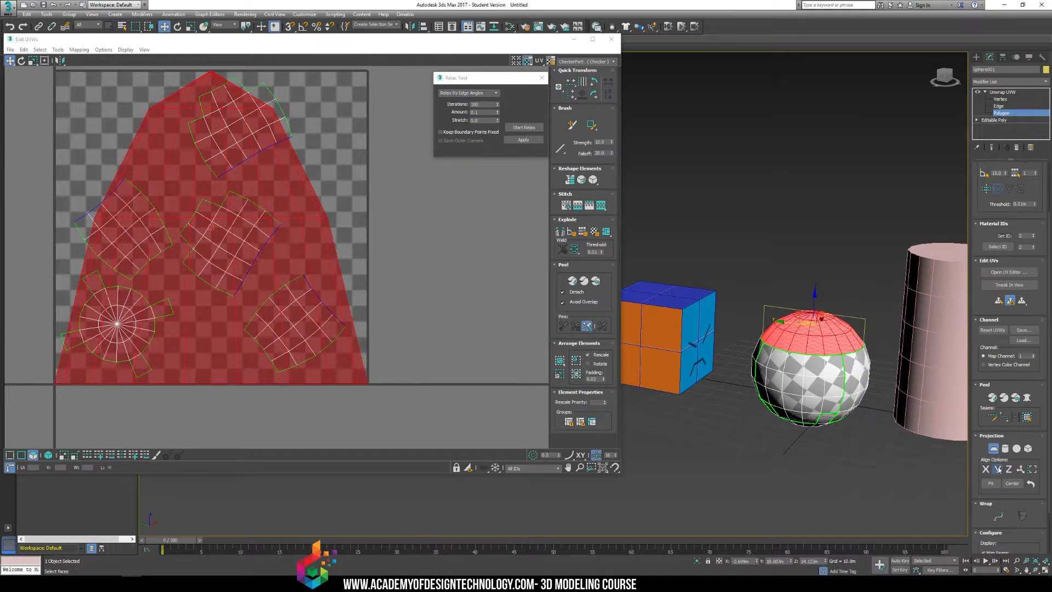
left_click(1009, 469)
left_click(992, 450)
Move the top cap's shell above the UV tile and relax it by edge angles
scroll(294, 252, "down", 4)
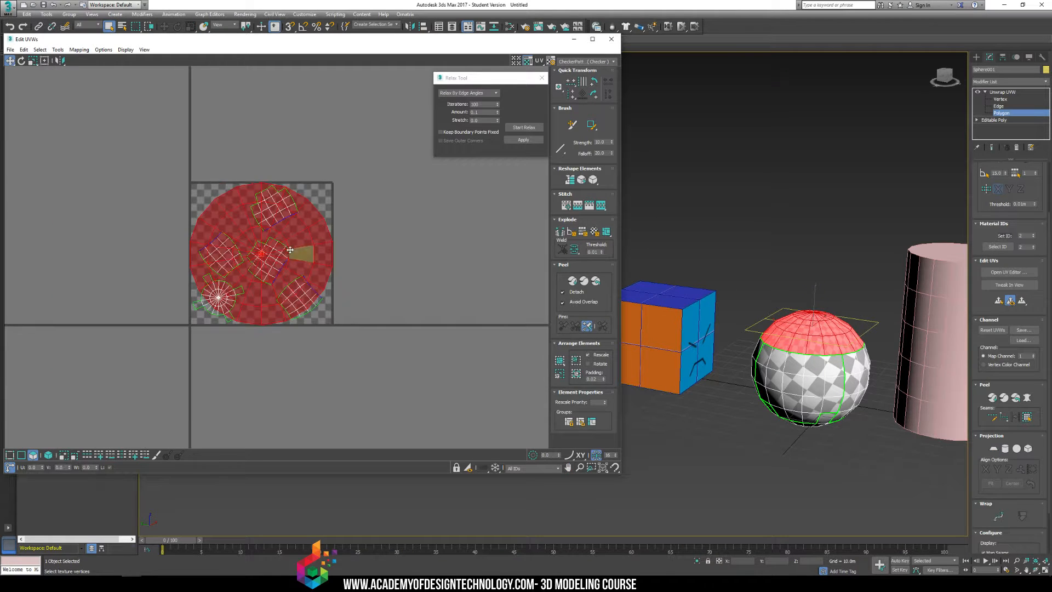
left_click_drag(293, 252, 284, 100)
left_click(530, 128)
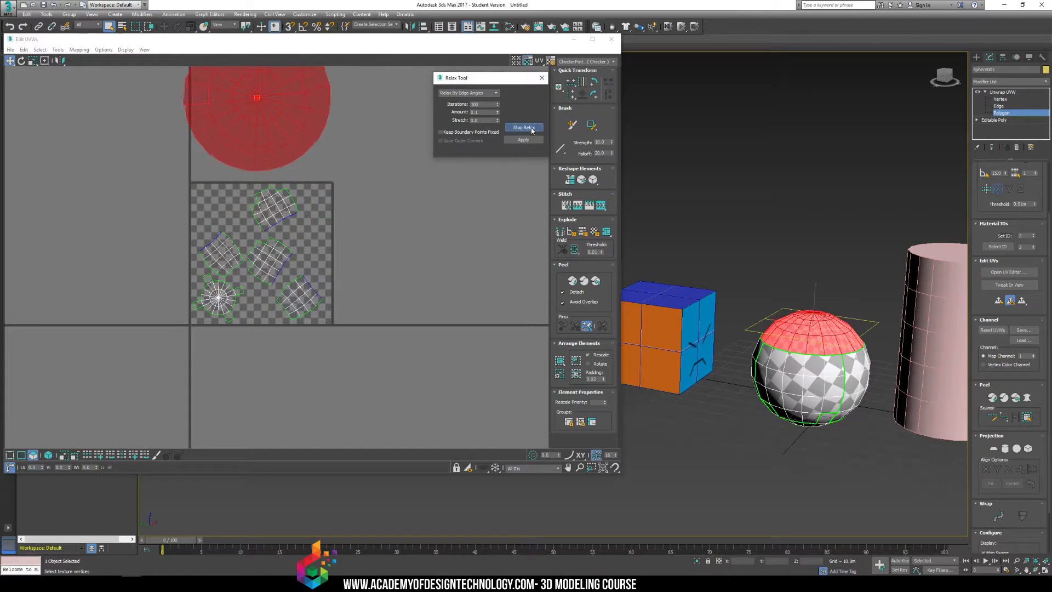
left_click(531, 130)
left_click(386, 223)
mouse_move(786, 288)
middle_mouse_down("alt")
mouse_move(775, 310)
mouse_move(807, 295)
middle_mouse_up("alt")
scroll(809, 312, "up", 3)
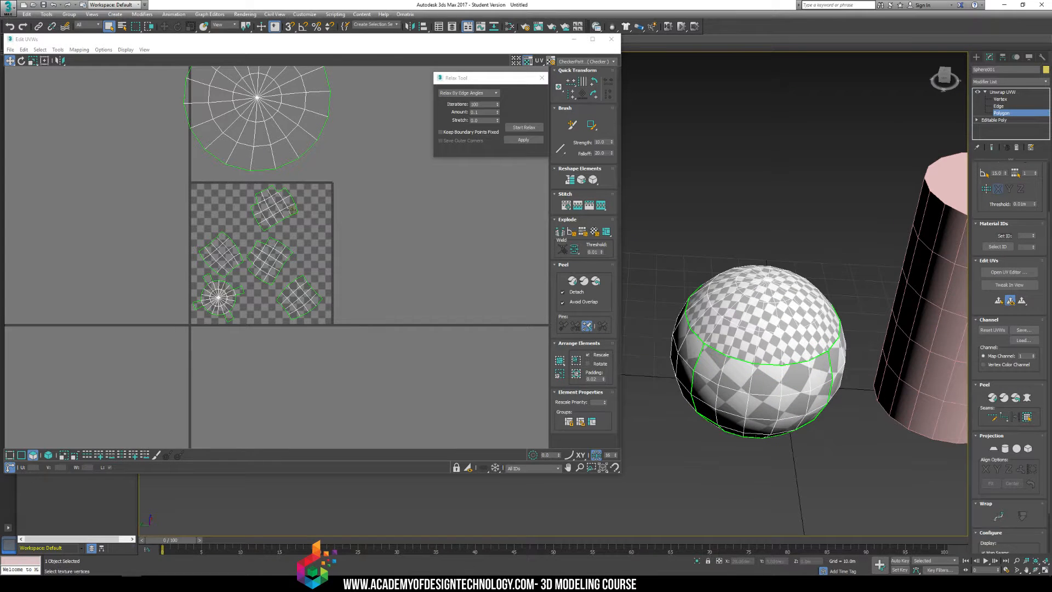
scroll(293, 209, "up", 2)
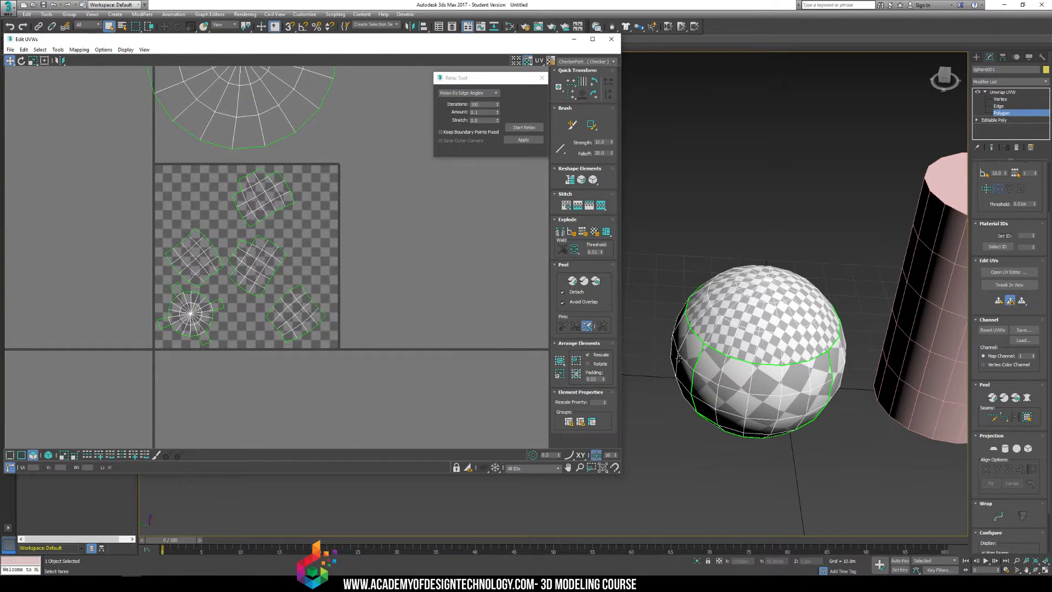
Planar map the sphere's bottom cap polygons with best alignment and move their shell beside the UV tile
middle_click_drag(678, 358, 674, 320, "alt")
left_click_drag(645, 379, 877, 462)
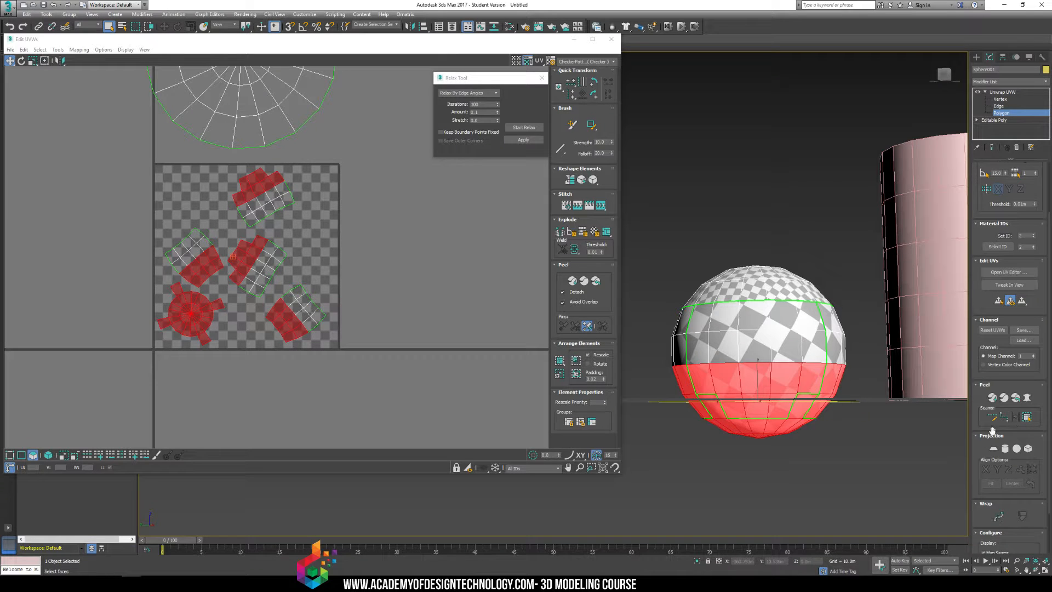
left_click(993, 448)
left_click(1020, 469)
left_click(993, 448)
scroll(348, 268, "down", 2)
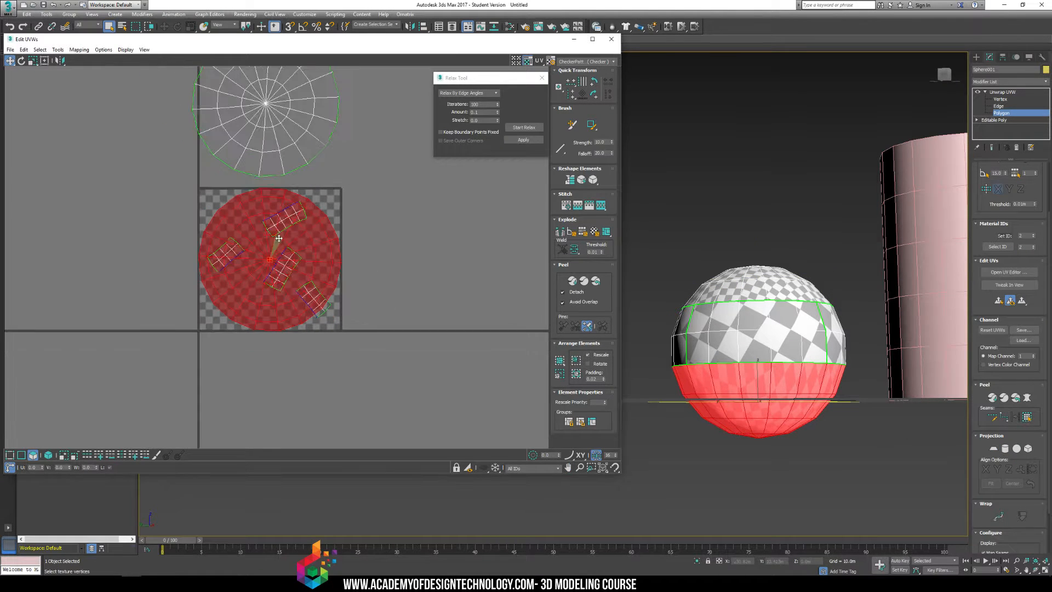
left_click_drag(278, 239, 486, 200)
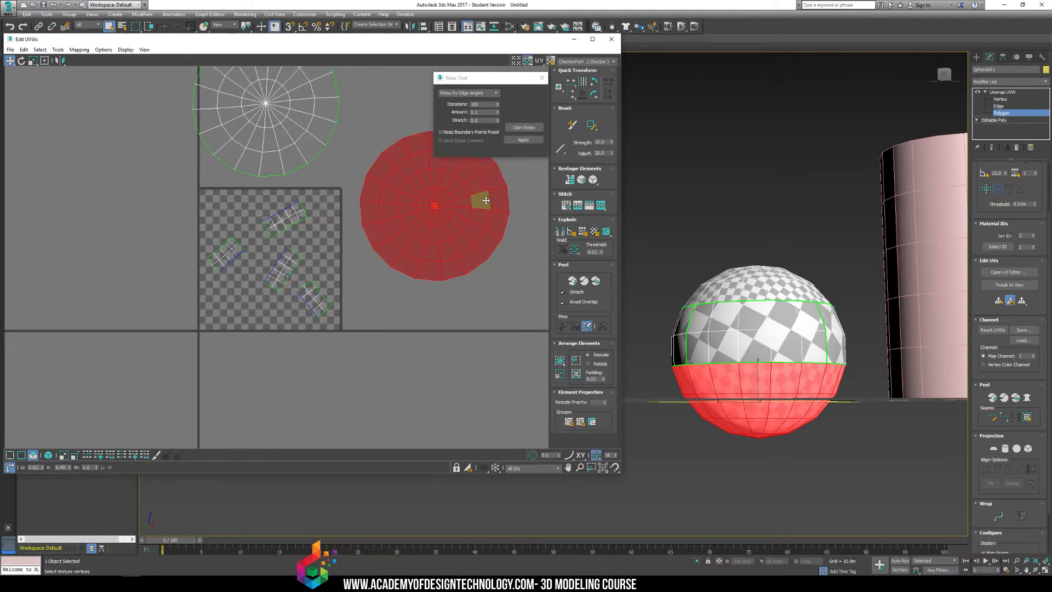
Map the sphere's middle band cylindrically with best alignment and relax it by edge angles into a curved strip
left_click_drag(181, 197, 349, 359)
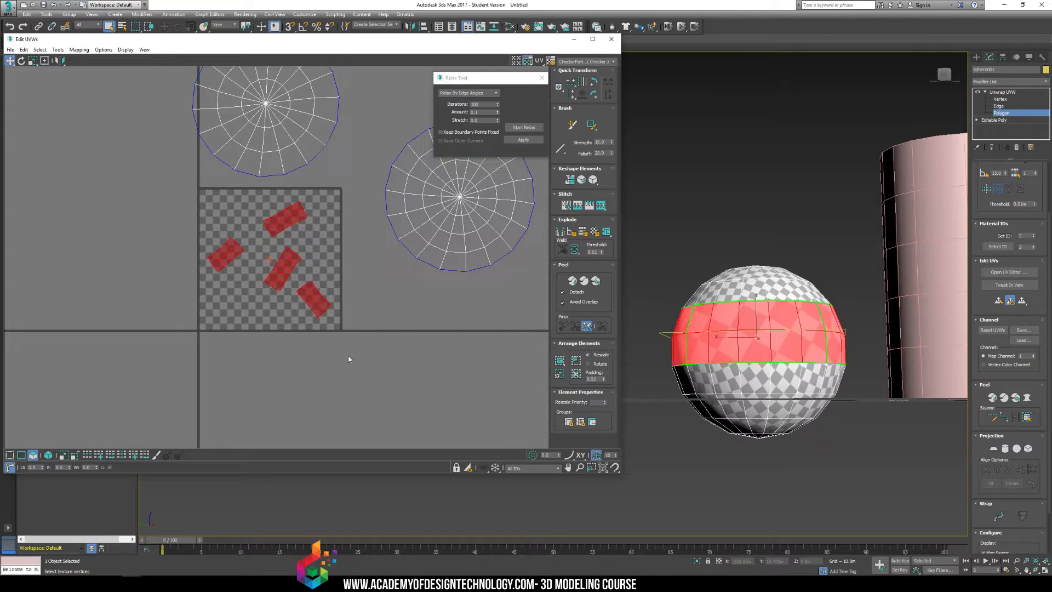
left_click(1005, 448)
left_click(1008, 470)
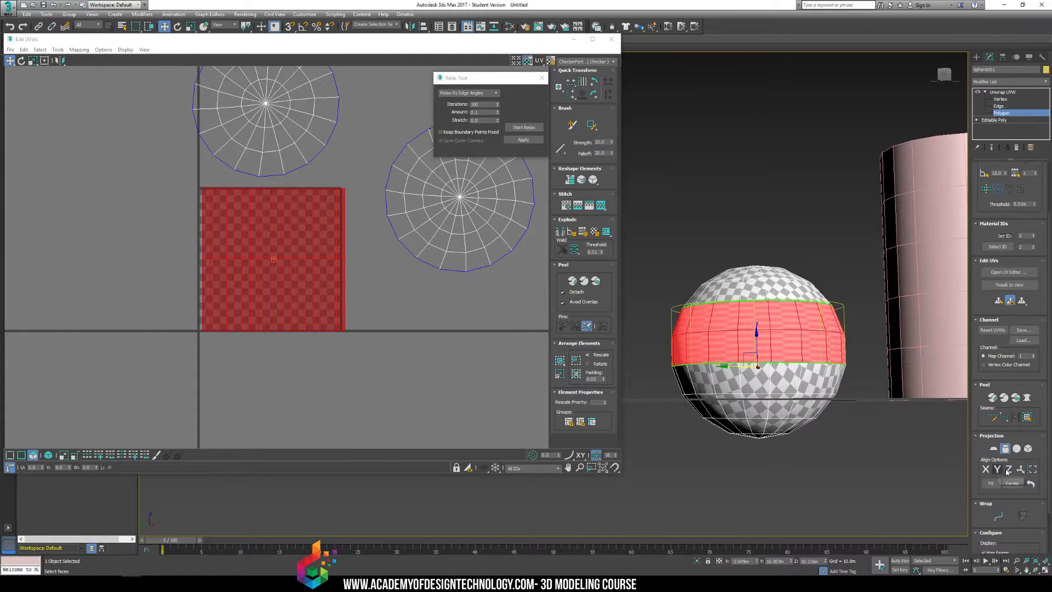
left_click(1020, 469)
left_click(1005, 448)
left_click(524, 127)
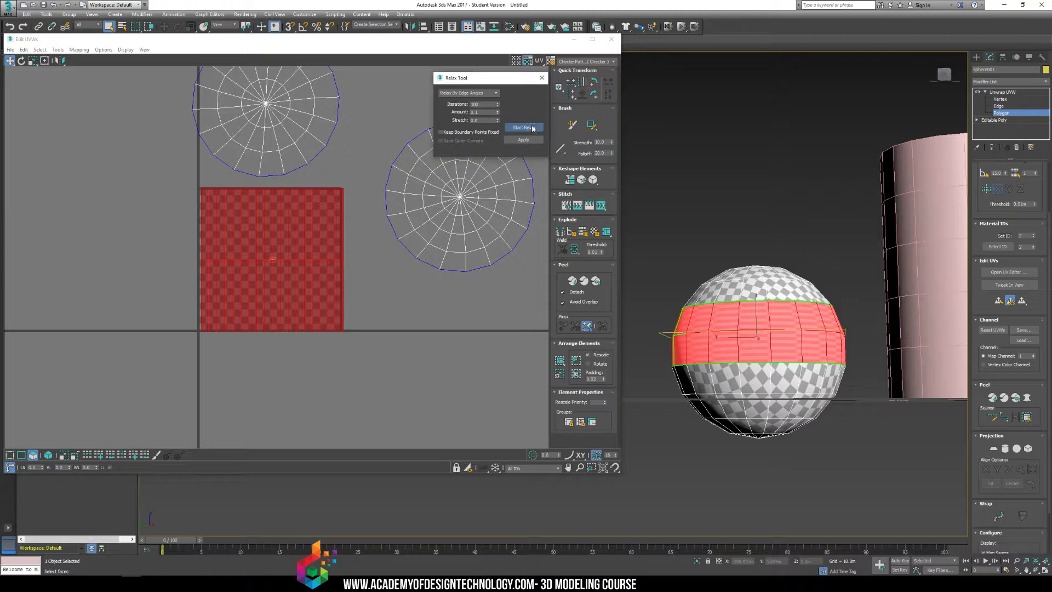
left_click(530, 126)
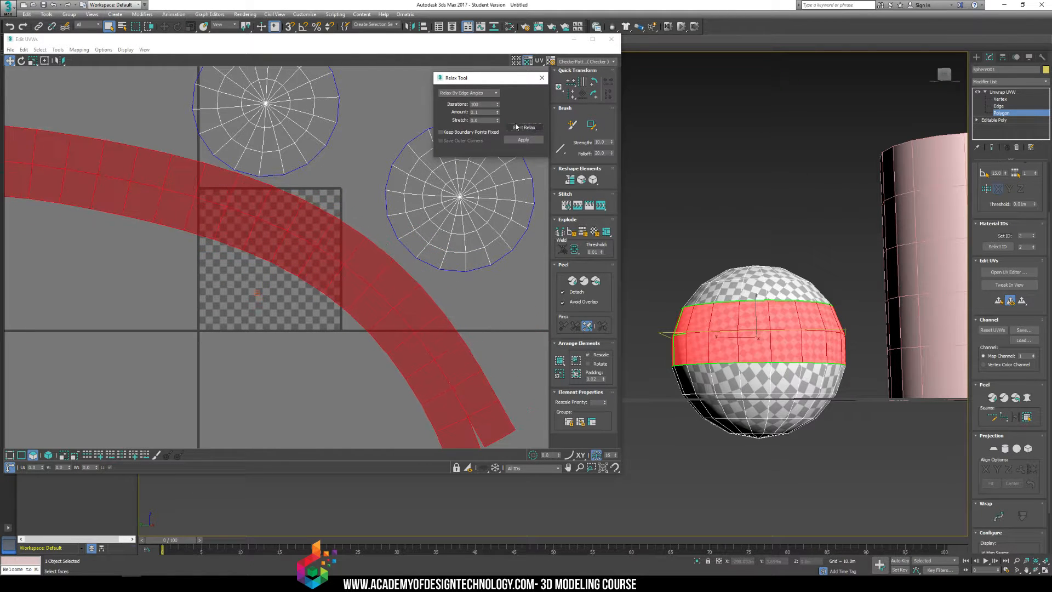
Select both cap shells and the curved strip, rescale them to matching proportions and pack them into the UV tile
left_click_drag(258, 214, 217, 241)
scroll(250, 184, "down", 3)
left_click_drag(135, 123, 483, 375)
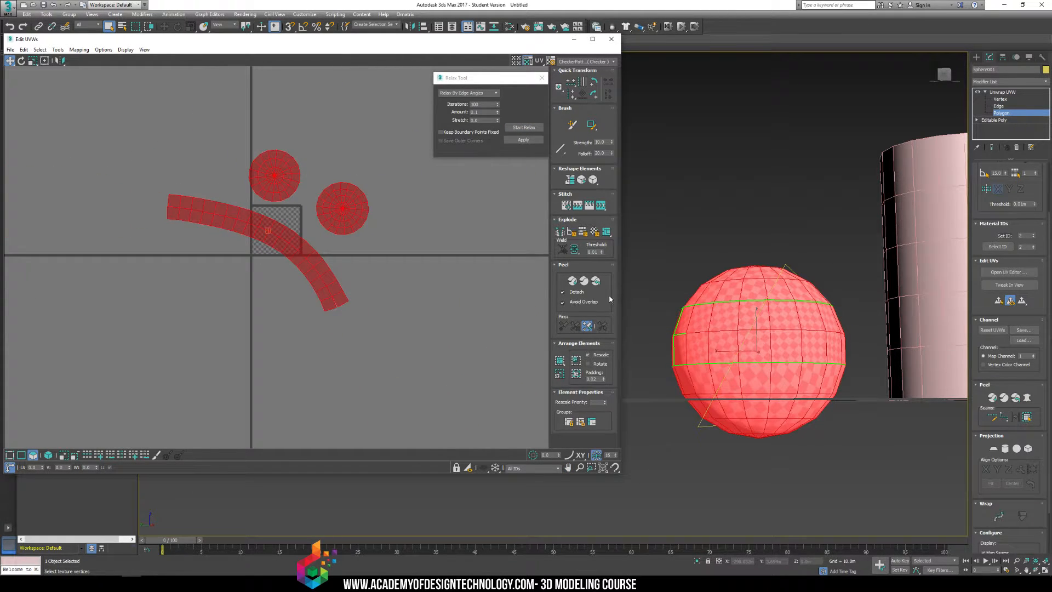
left_click(559, 375)
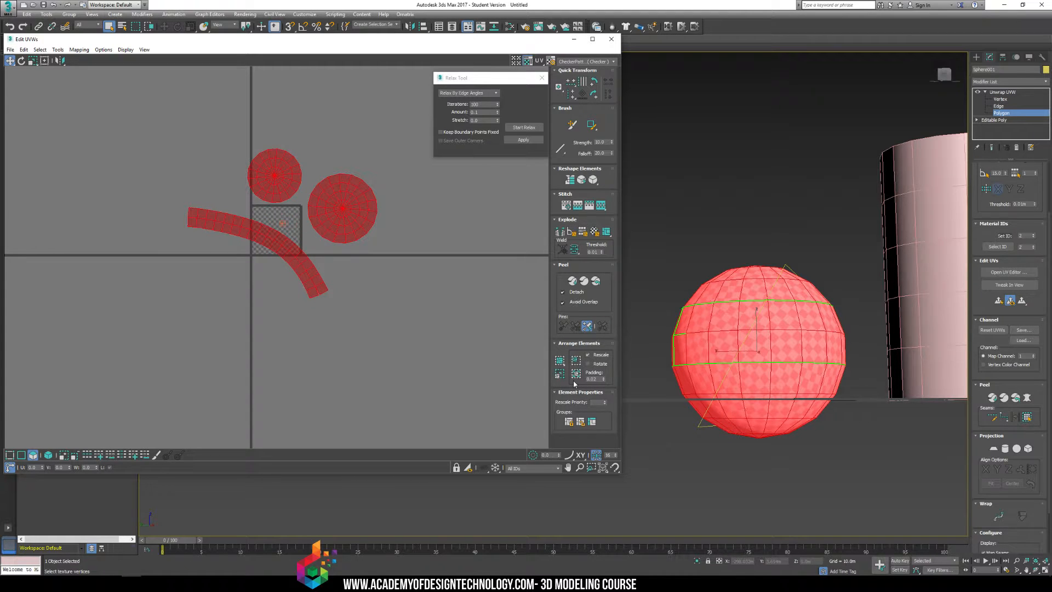
left_click(576, 376)
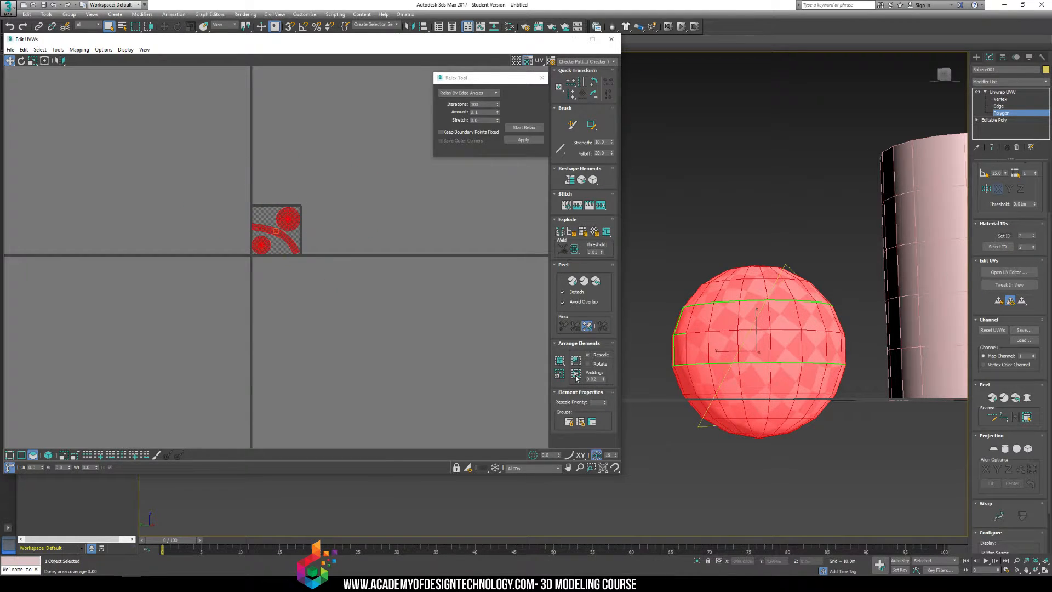
scroll(246, 218, "up", 5)
left_click(432, 254)
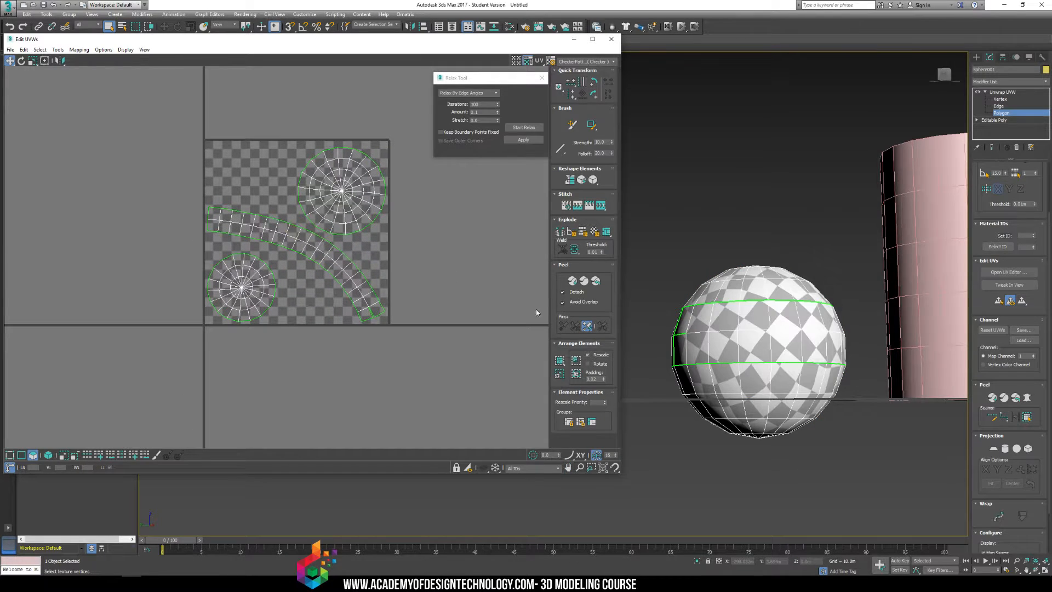
middle_click_drag(778, 324, 868, 345, "alt")
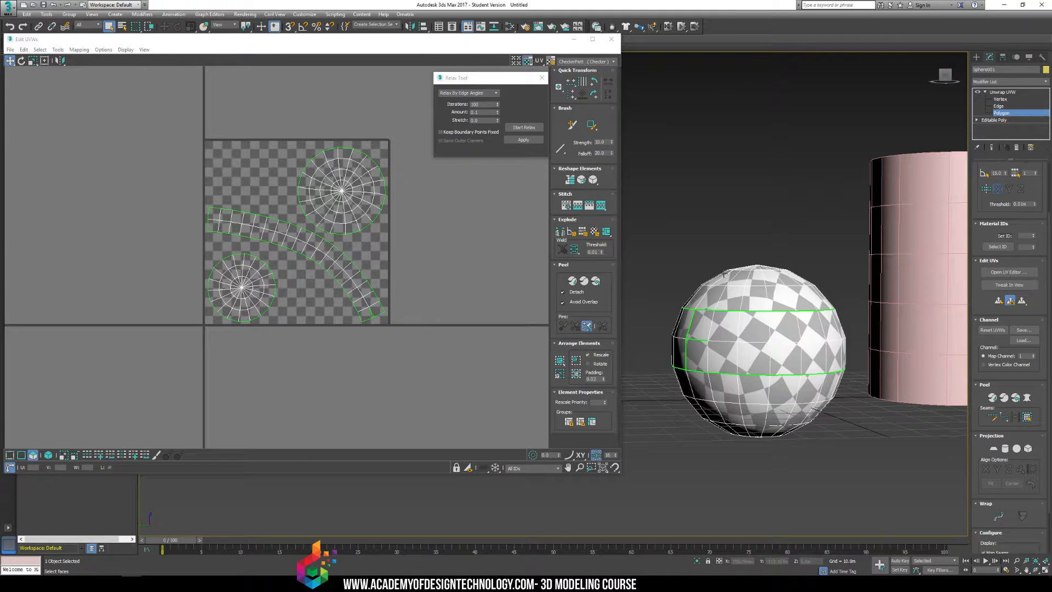
scroll(380, 159, "up", 6)
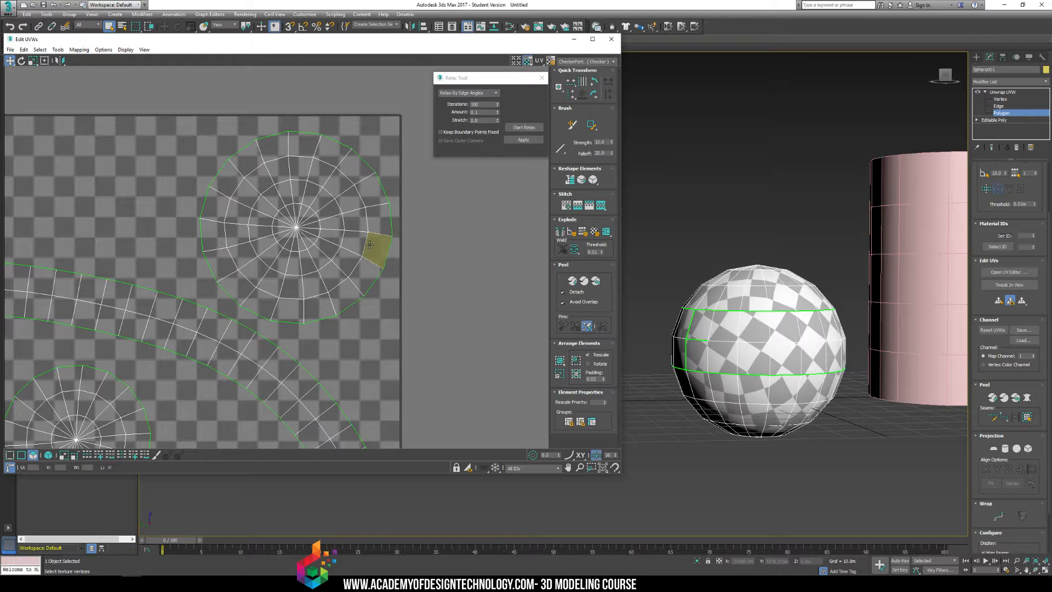
left_click(58, 49)
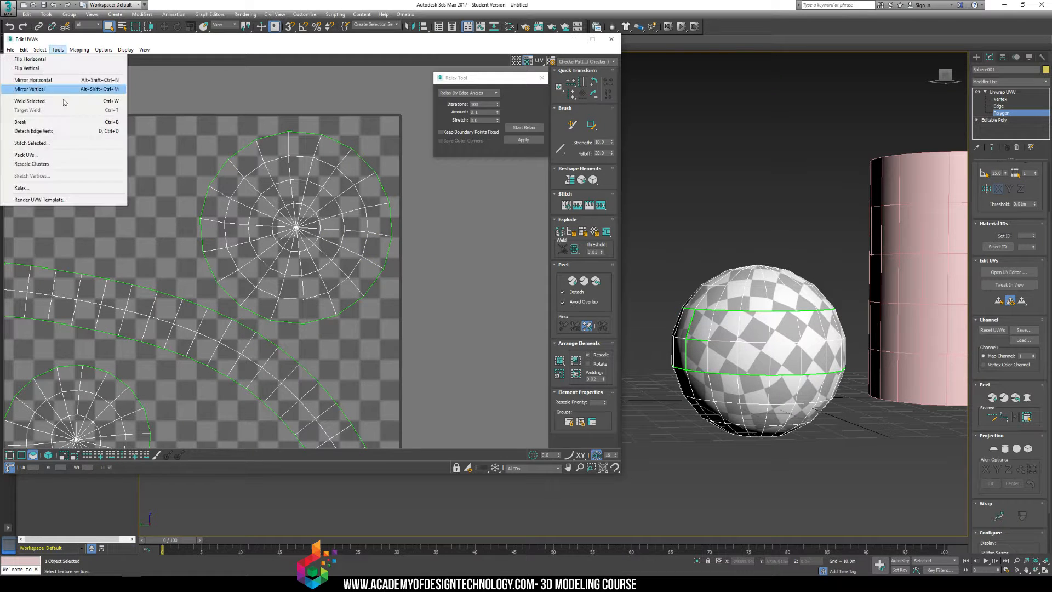
left_click(38, 199)
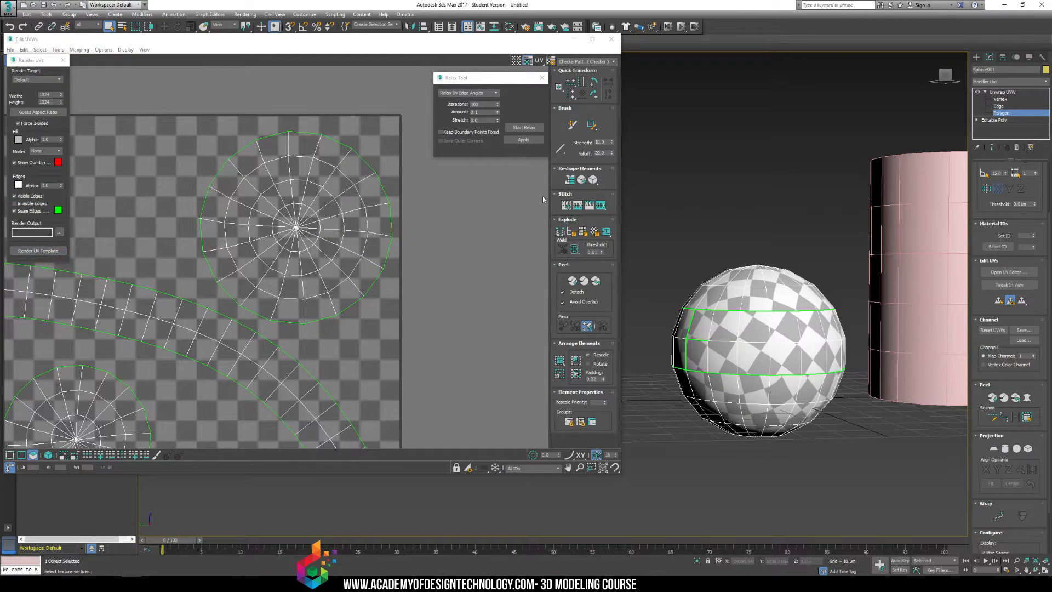
left_click_drag(1051, 113, 443, 95)
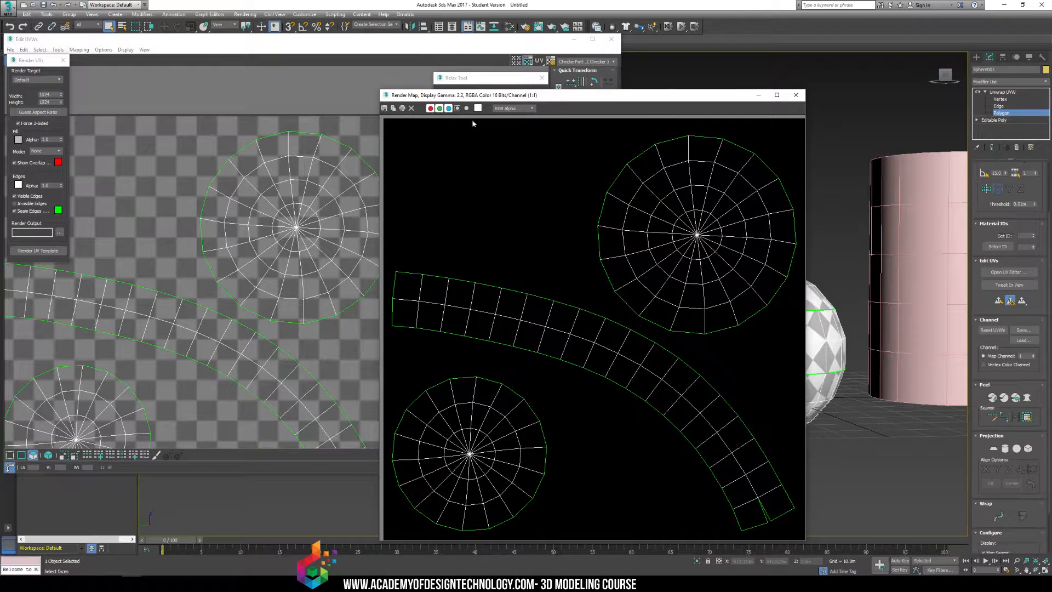
left_click(383, 108)
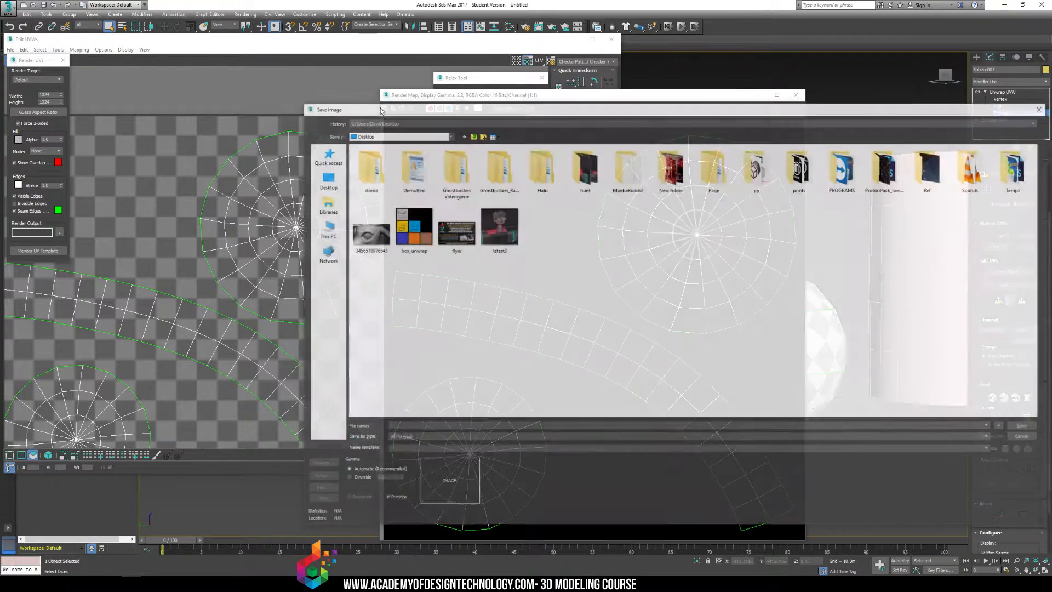
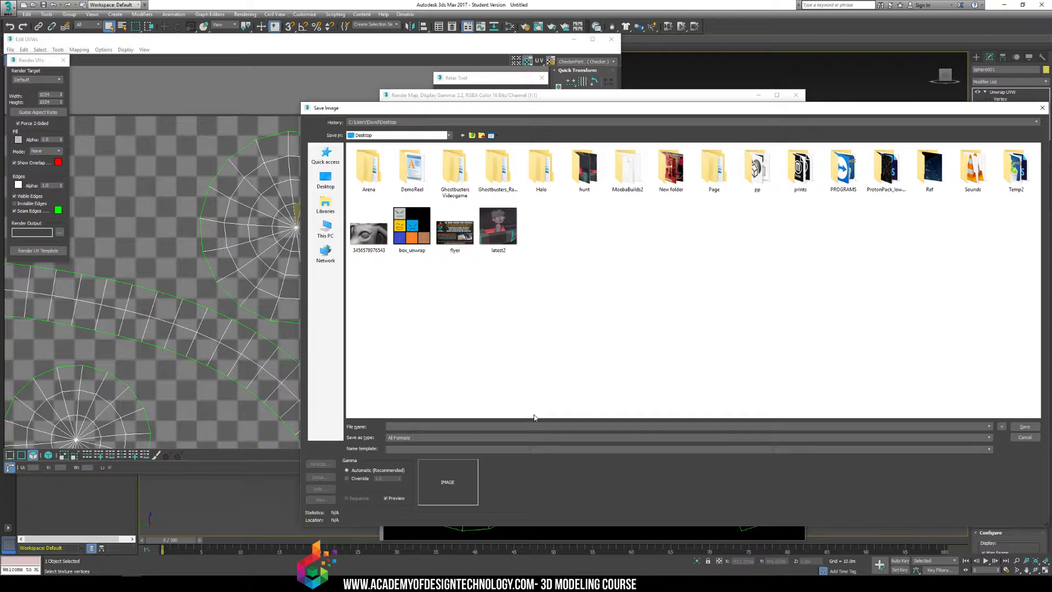
left_click(1025, 437)
left_click(795, 94)
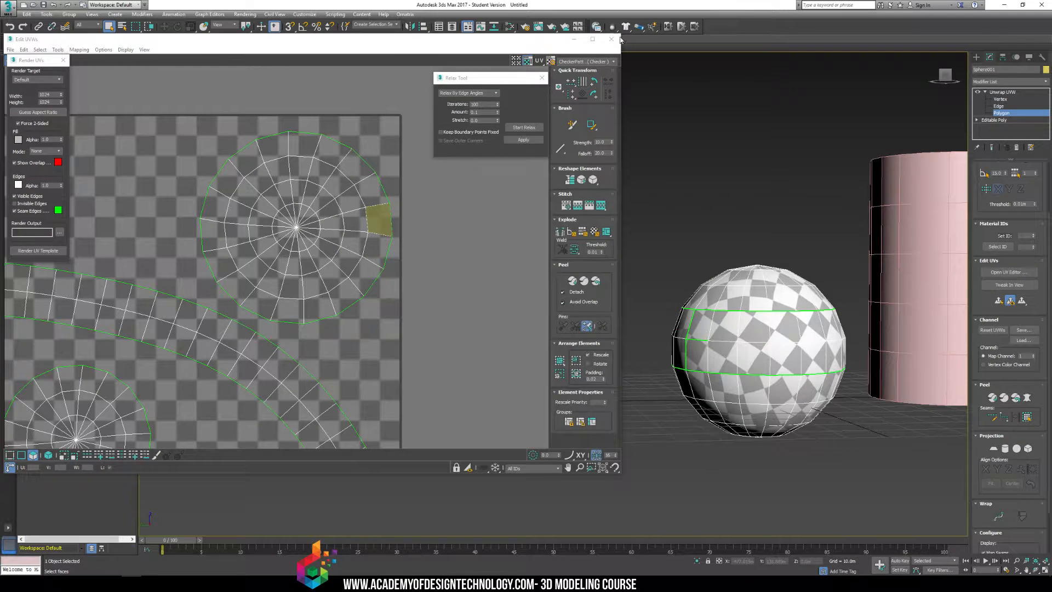
left_click(611, 39)
middle_click_drag(704, 291, 588, 295, "alt")
middle_click_drag(706, 311, 649, 313)
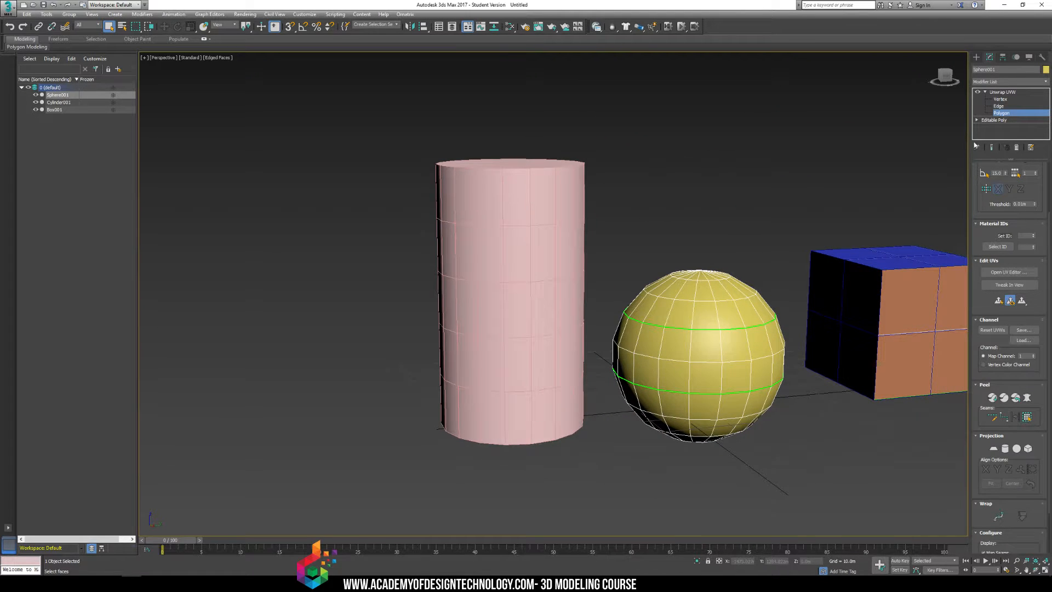
Reopen the sphere's UV layout and render its UV template with the default settings
left_click(1001, 272)
middle_click_drag(293, 214, 298, 180)
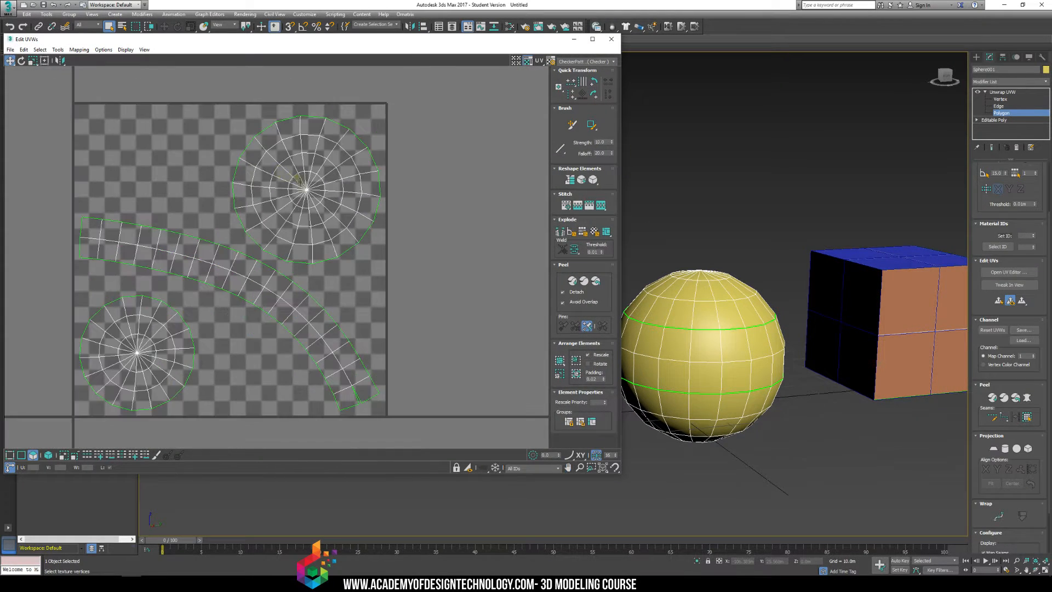
scroll(299, 181, "down", 4)
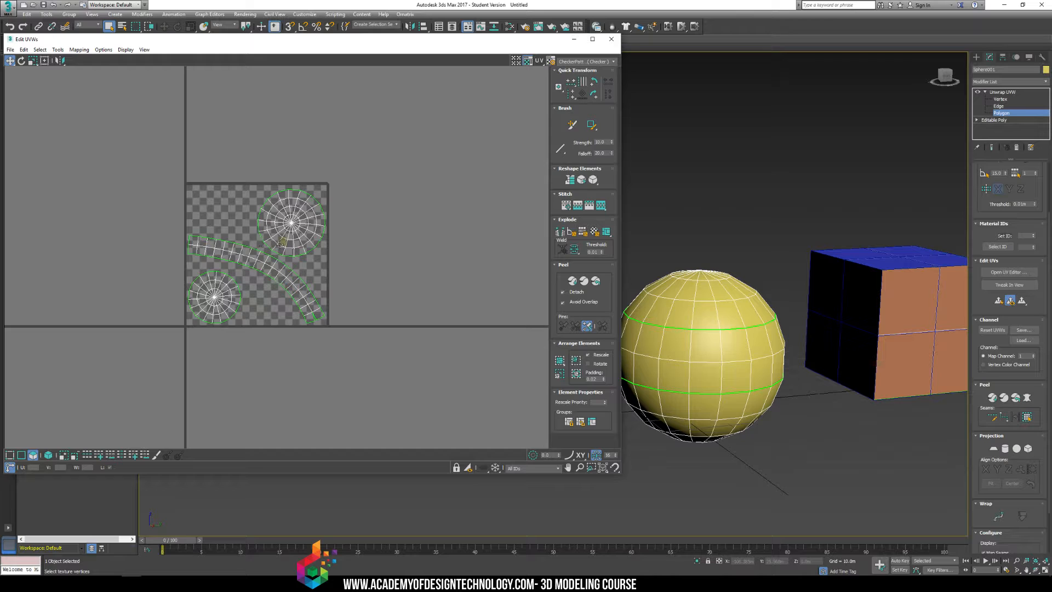
left_click(58, 50)
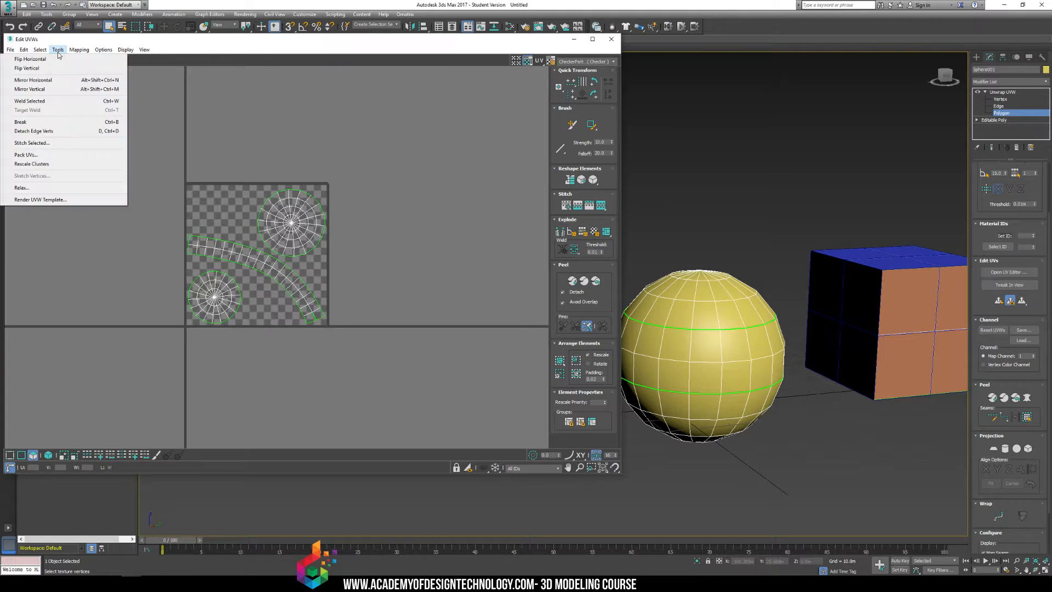
left_click(69, 199)
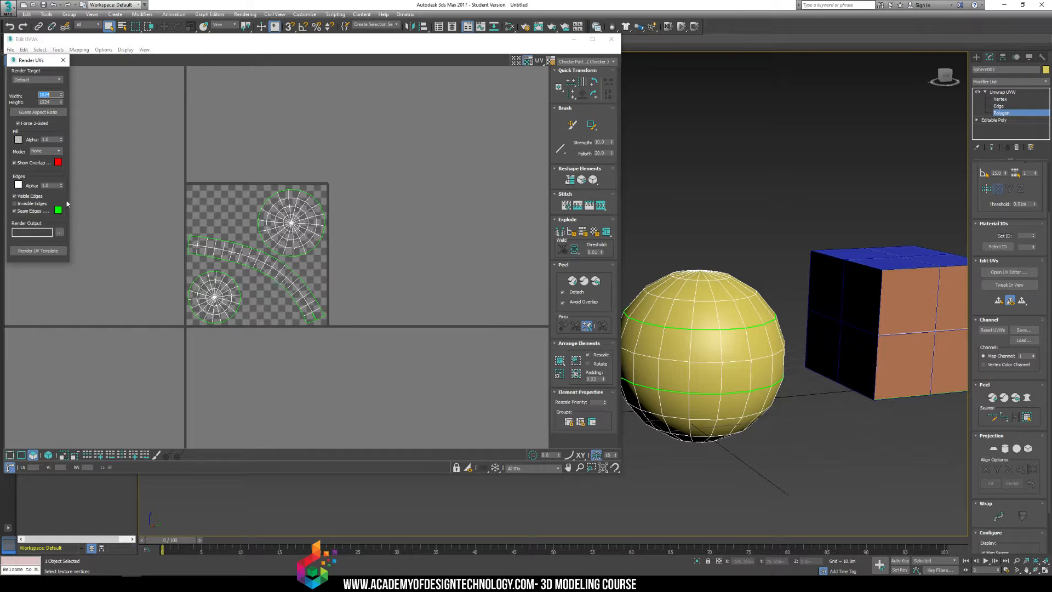
left_click(37, 252)
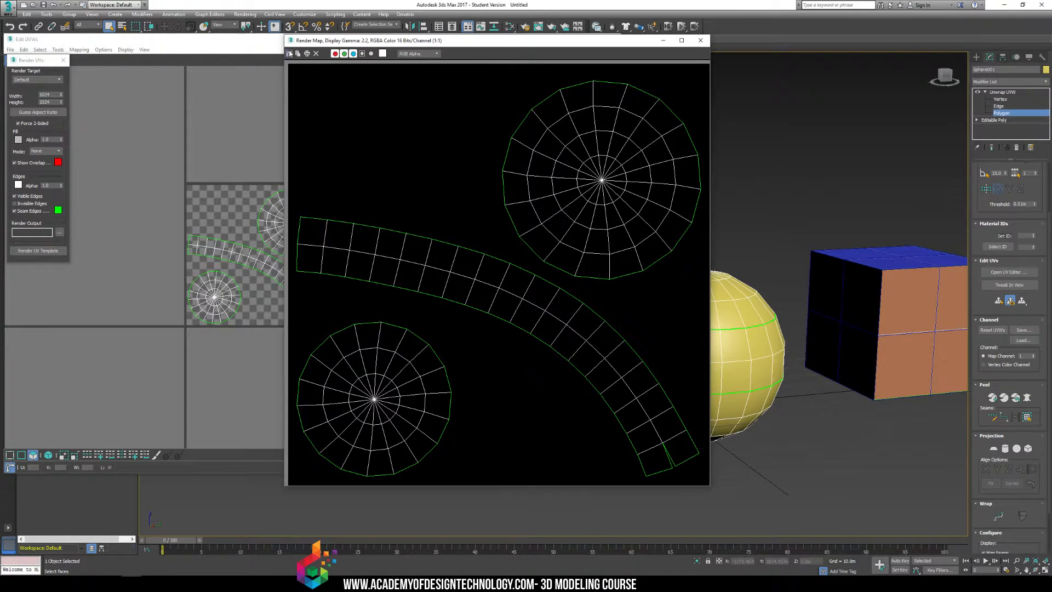
Save the rendered UV template to the Desktop as a PNG image named sphere_unwrap and close the render
left_click(289, 53)
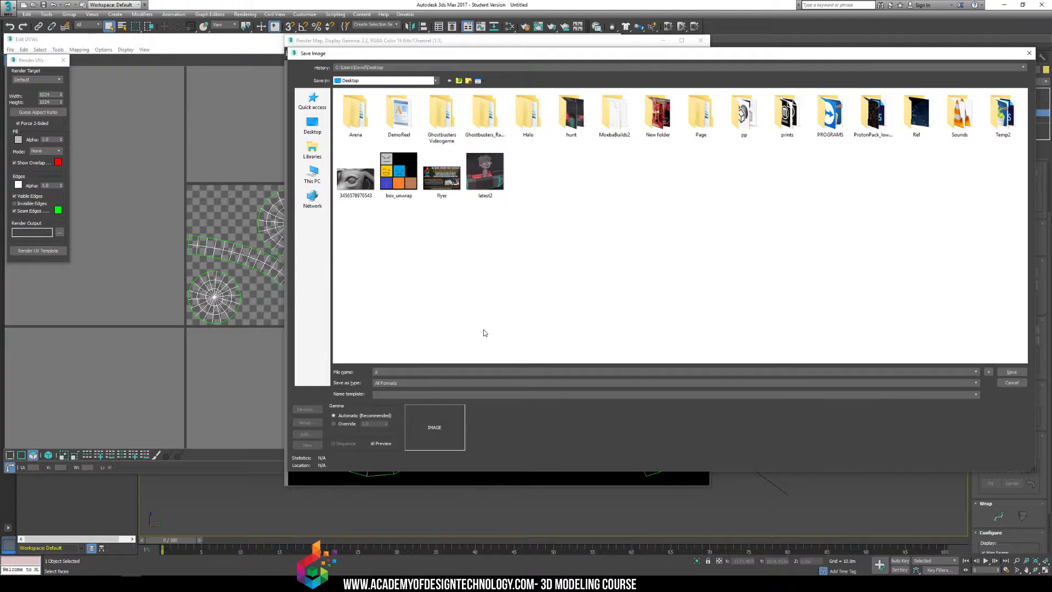
type("sphere_unwrap")
left_click(471, 382)
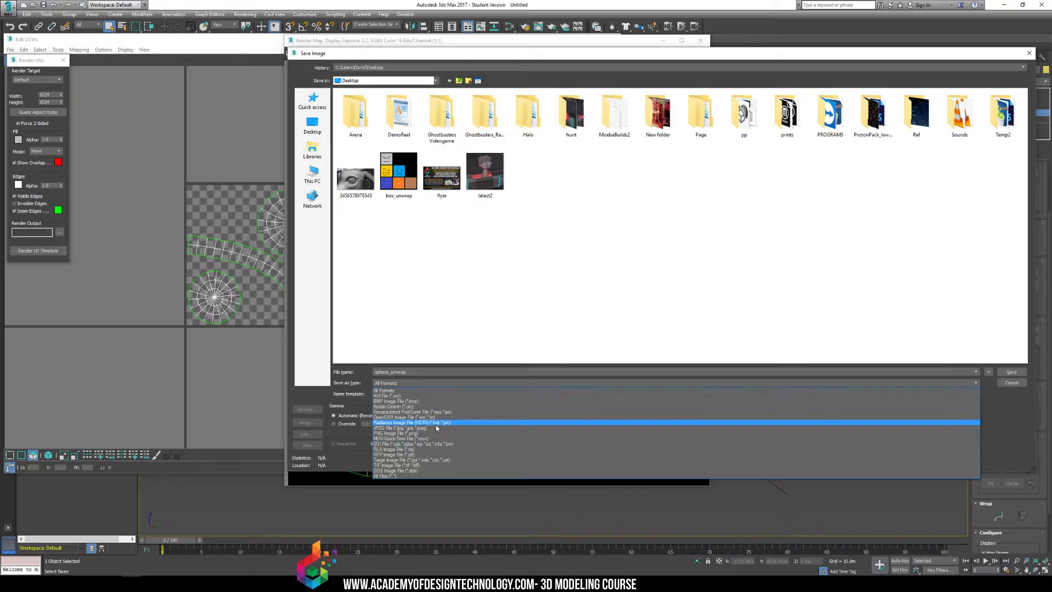
left_click(427, 431)
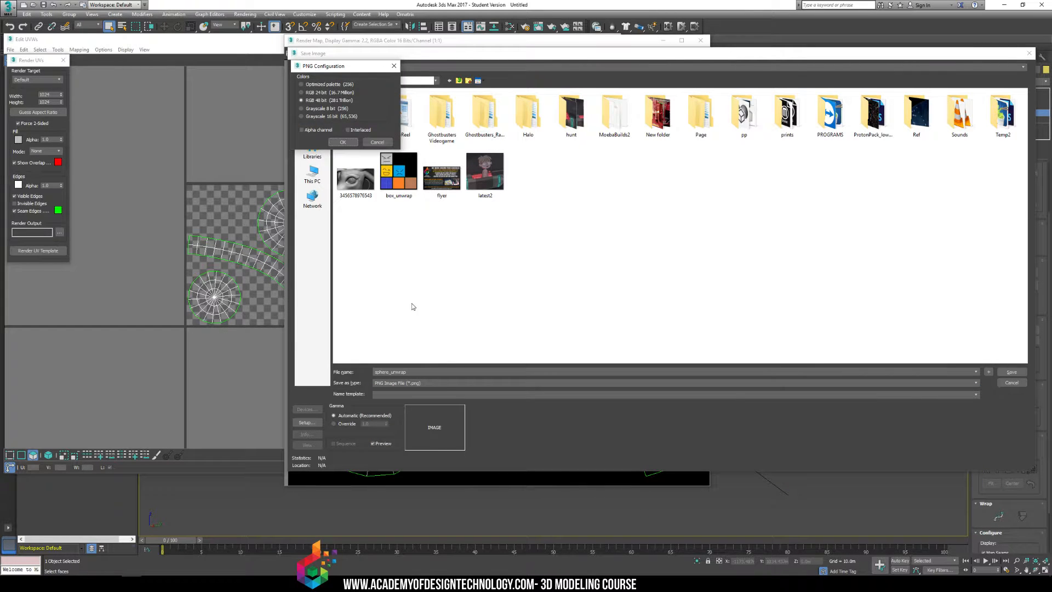
key("Return")
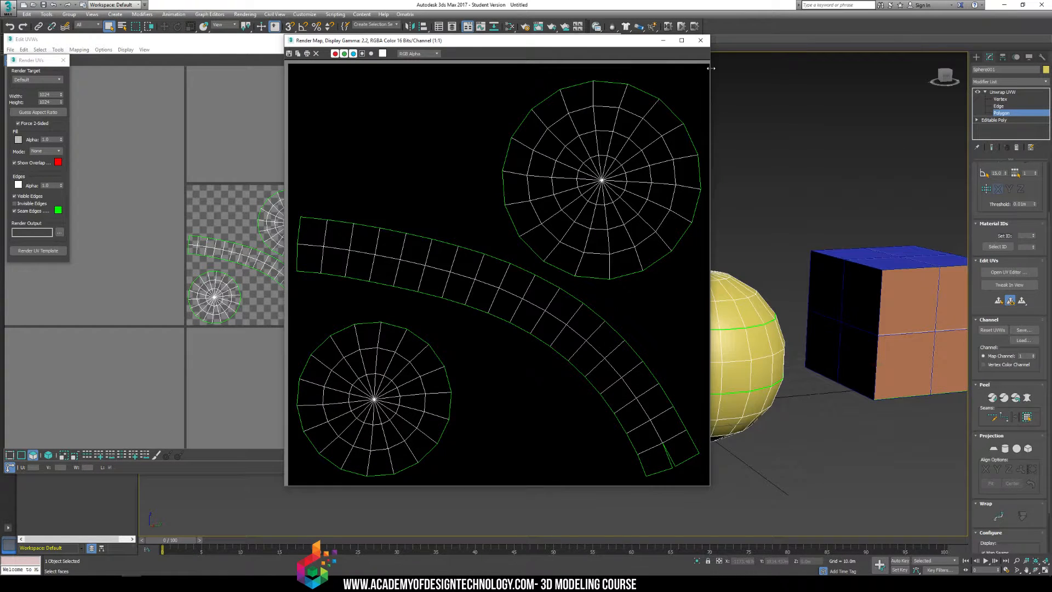
left_click(700, 40)
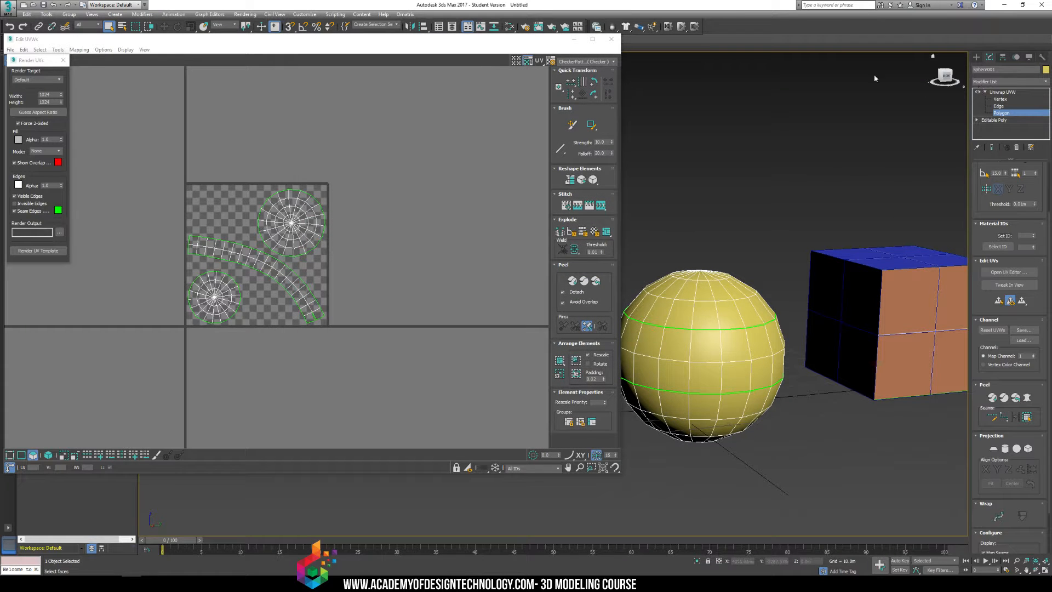
Close the UV editor and collapse the sphere's Unwrap UVW modifier into its editable poly
left_click(9, 50)
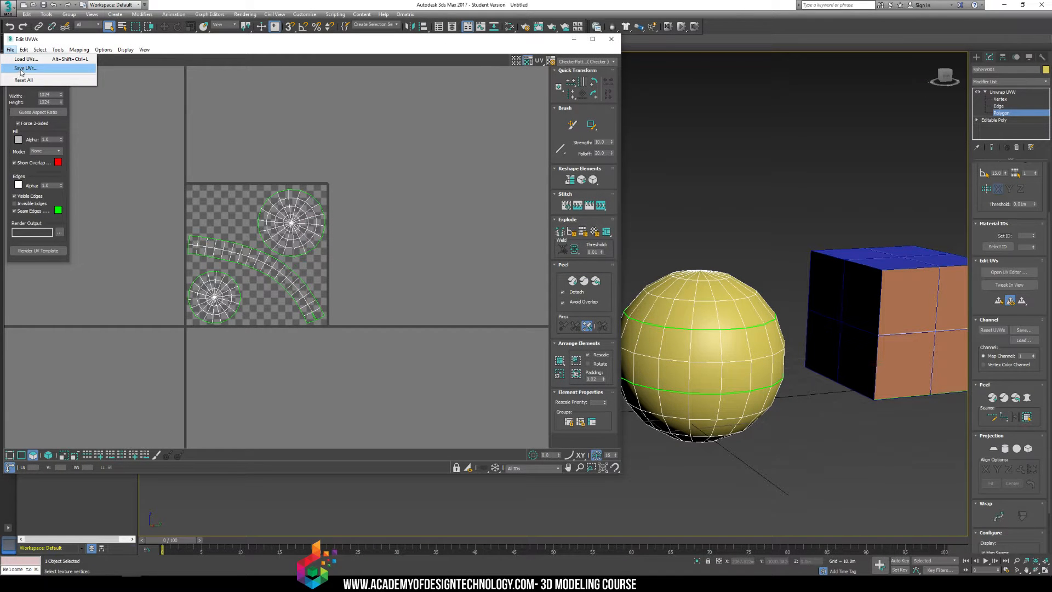
left_click(611, 39)
left_click(611, 39)
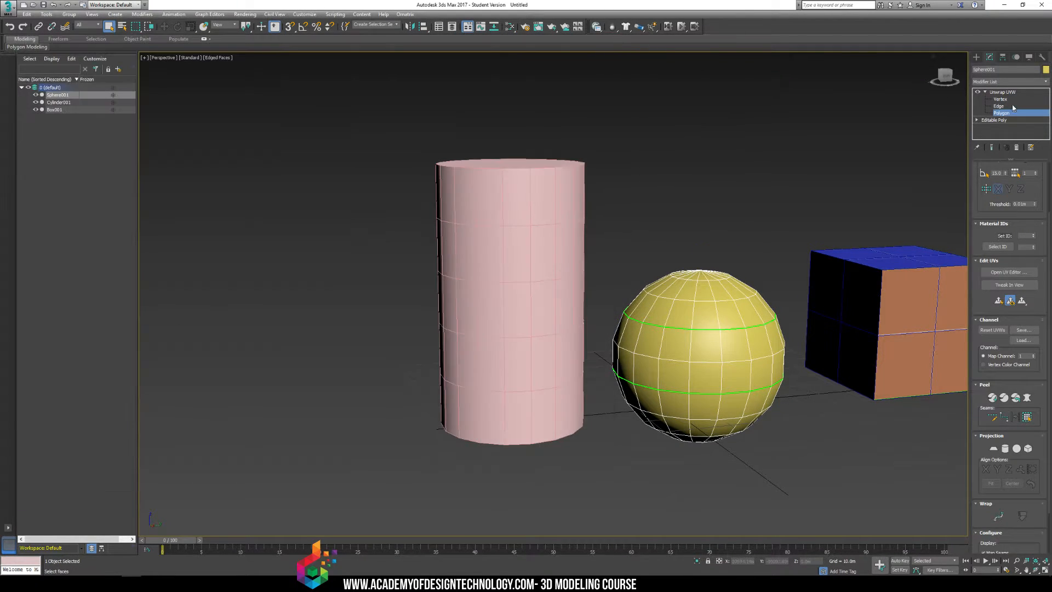
right_click(1013, 95)
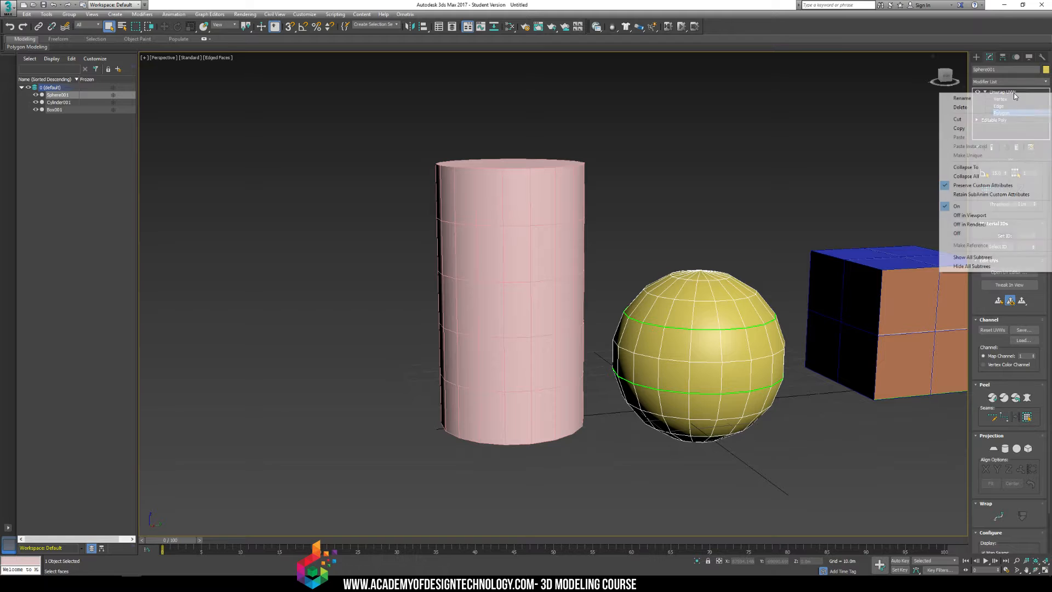
left_click(989, 169)
left_click(562, 327)
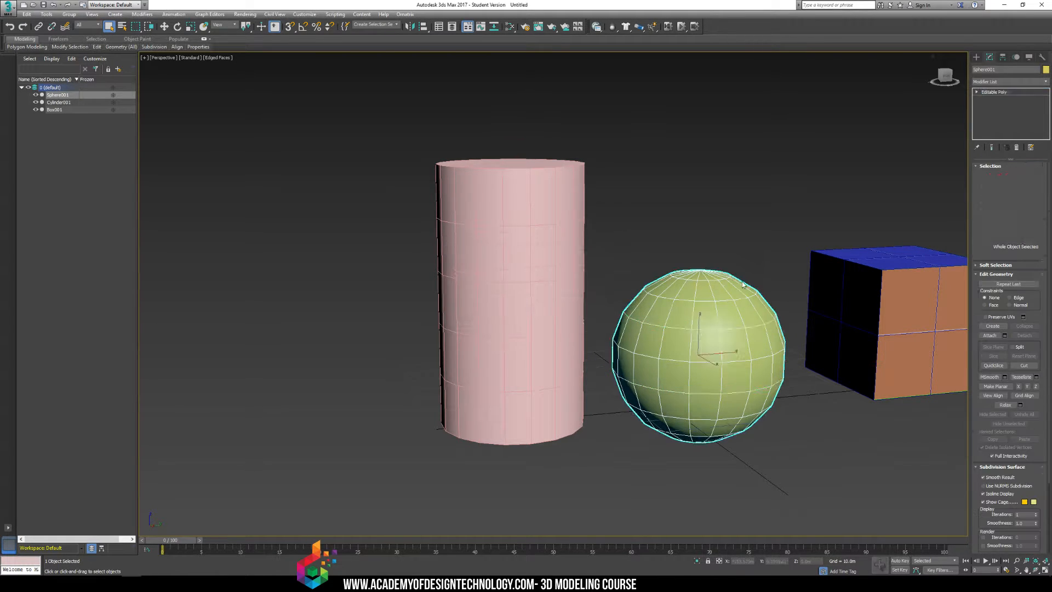
middle_click_drag(562, 327, 575, 287, "alt")
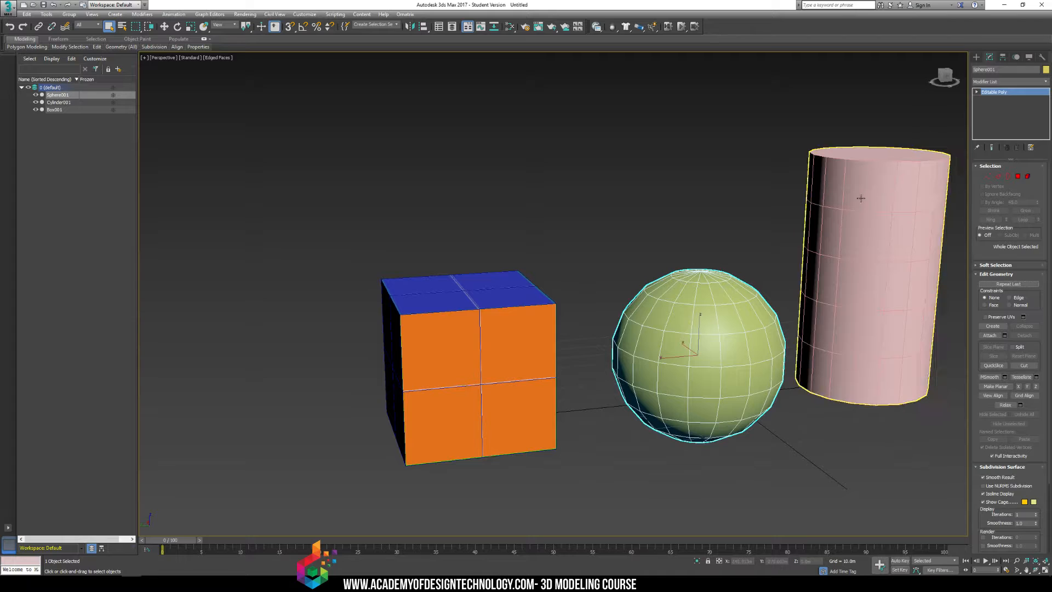
Create a new Standard material in the Slate Material Editor beside the box material and name it Sphere Material
key("m")
middle_click_drag(118, 249, 77, 255)
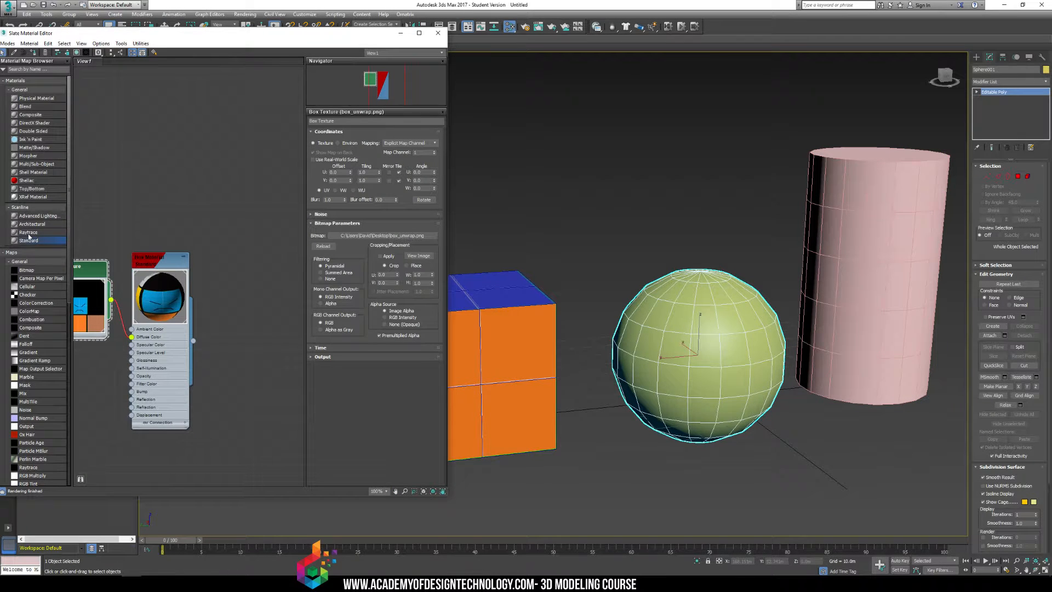
double_click(30, 243)
middle_click_drag(196, 226, 149, 242)
left_click_drag(149, 243, 262, 227)
double_click(263, 227)
left_click(367, 120)
type("Sphere Material")
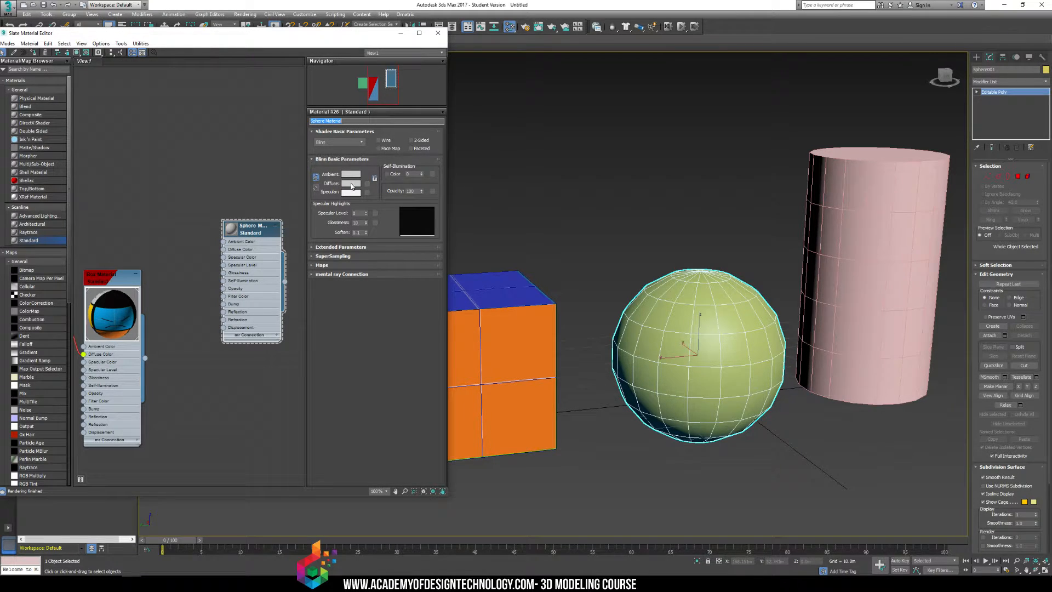
Load the sphere_unwrap image as a Bitmap map into the Sphere Material's diffuse color
left_click(367, 184)
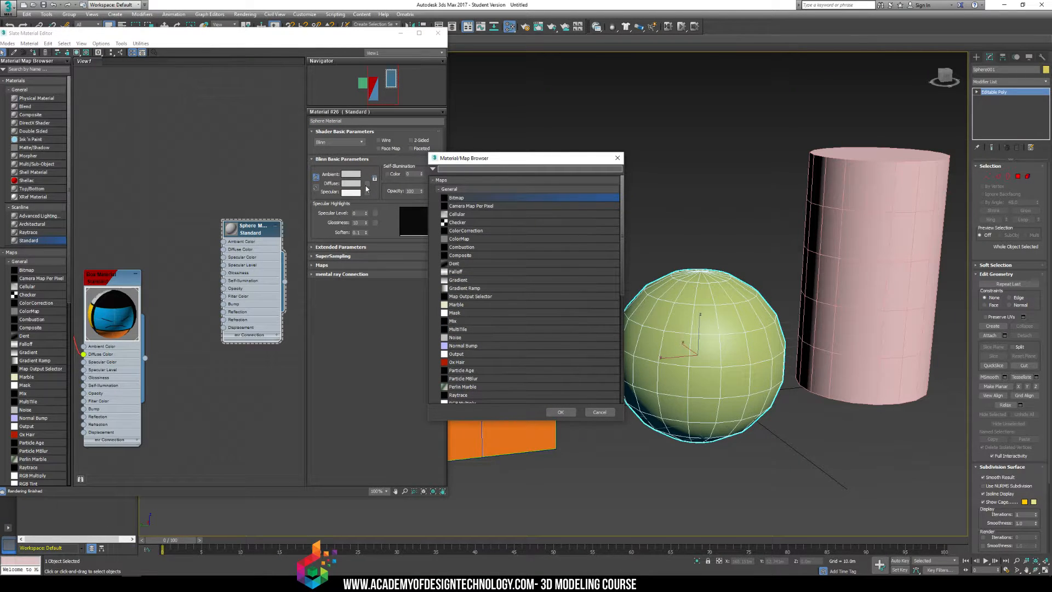
double_click(483, 200)
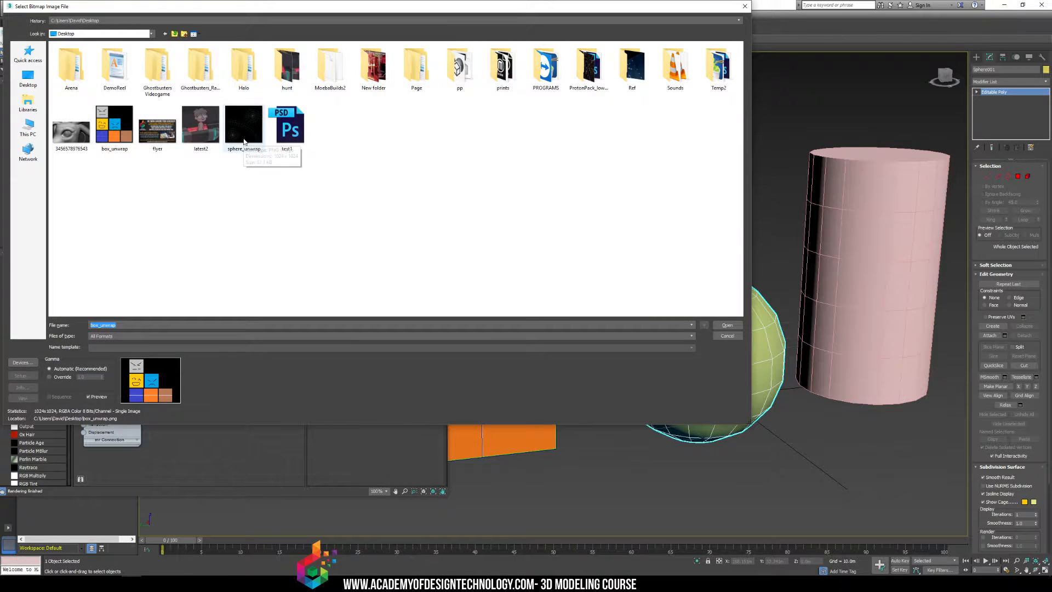
double_click(244, 140)
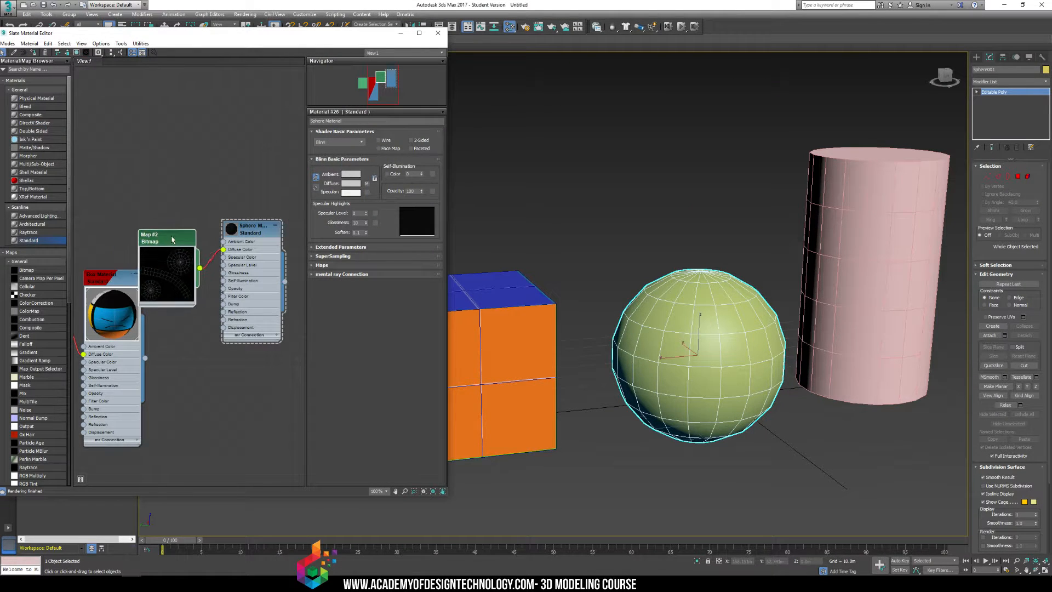
Assign the Sphere Material to the selected sphere, show it shaded in the viewport and deselect the sphere
left_click(702, 232)
left_click(721, 337)
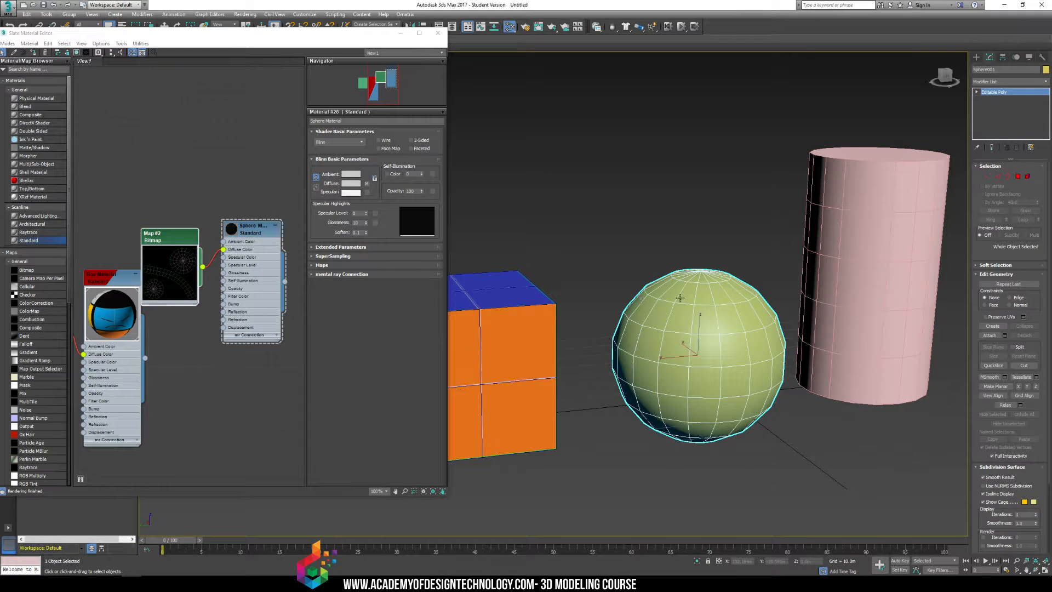
right_click(247, 234)
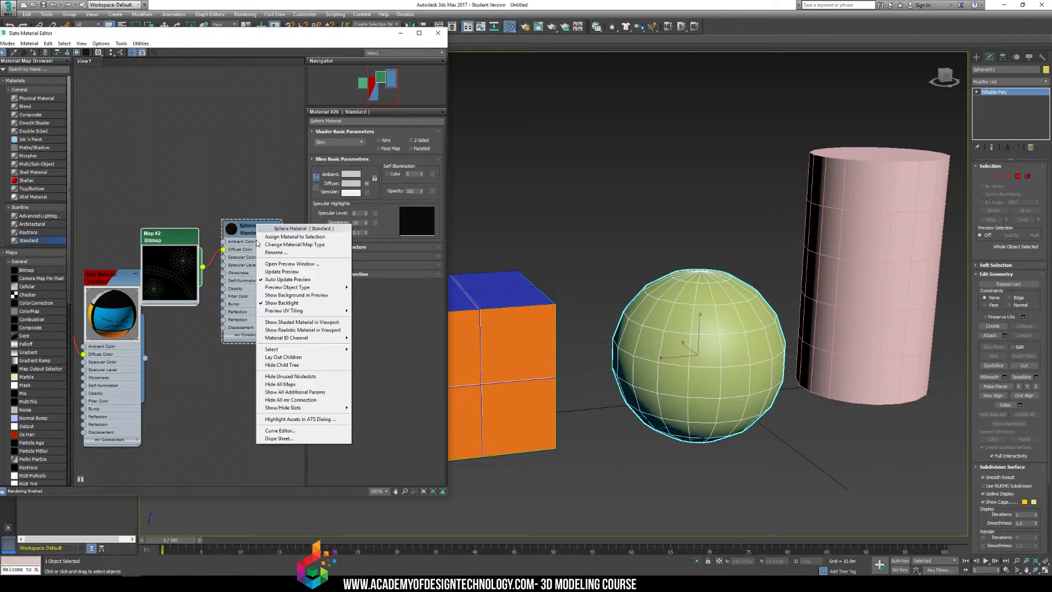
left_click(268, 236)
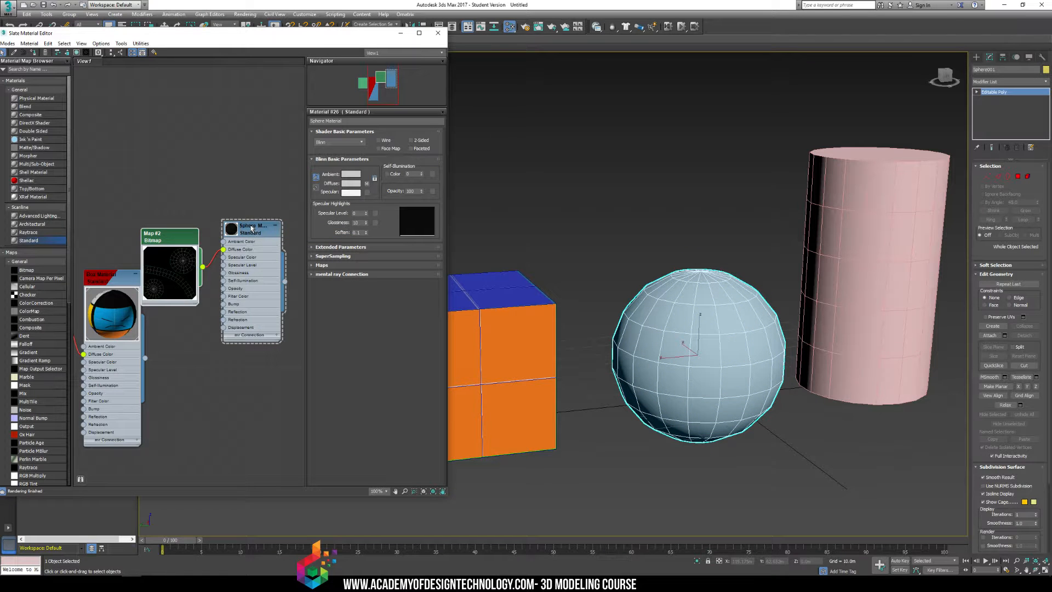
right_click(251, 228)
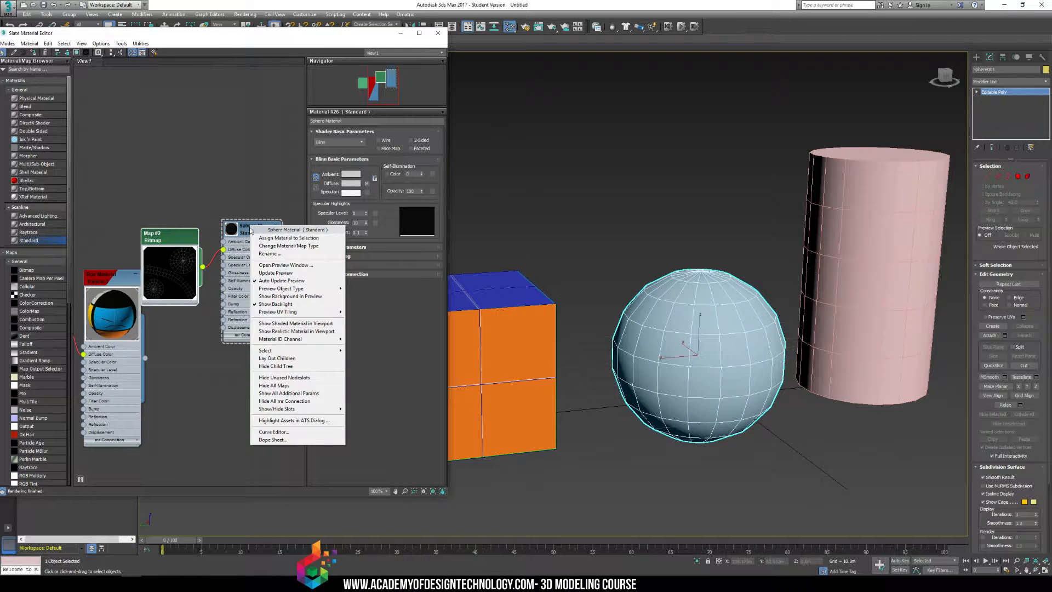
left_click(291, 325)
left_click(637, 210)
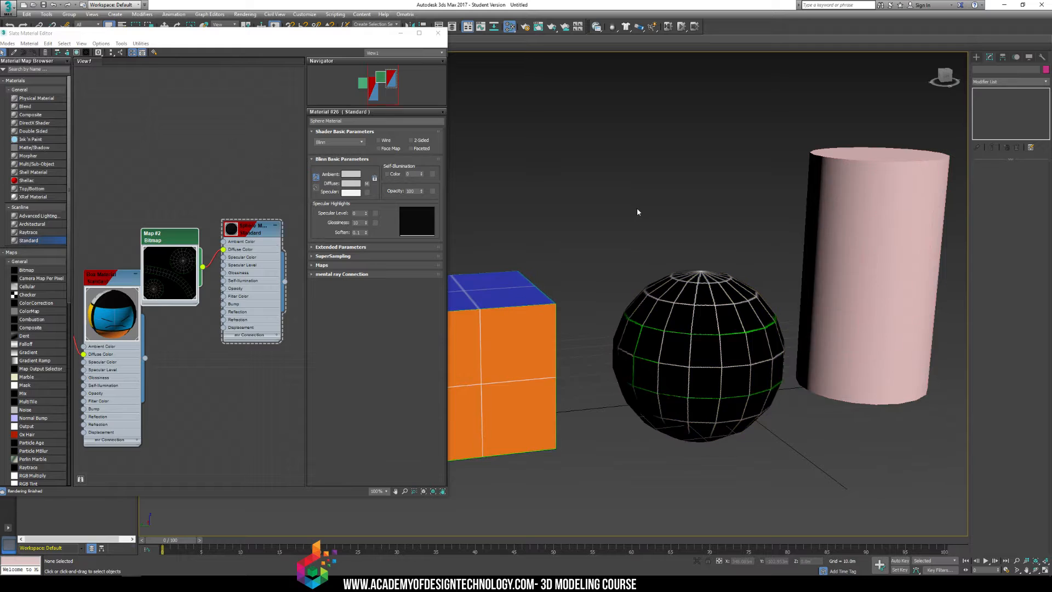
Examine the unwrap template's lines around the textured sphere and select the cylinder
middle_click_drag(637, 274, 756, 296)
left_click(596, 299)
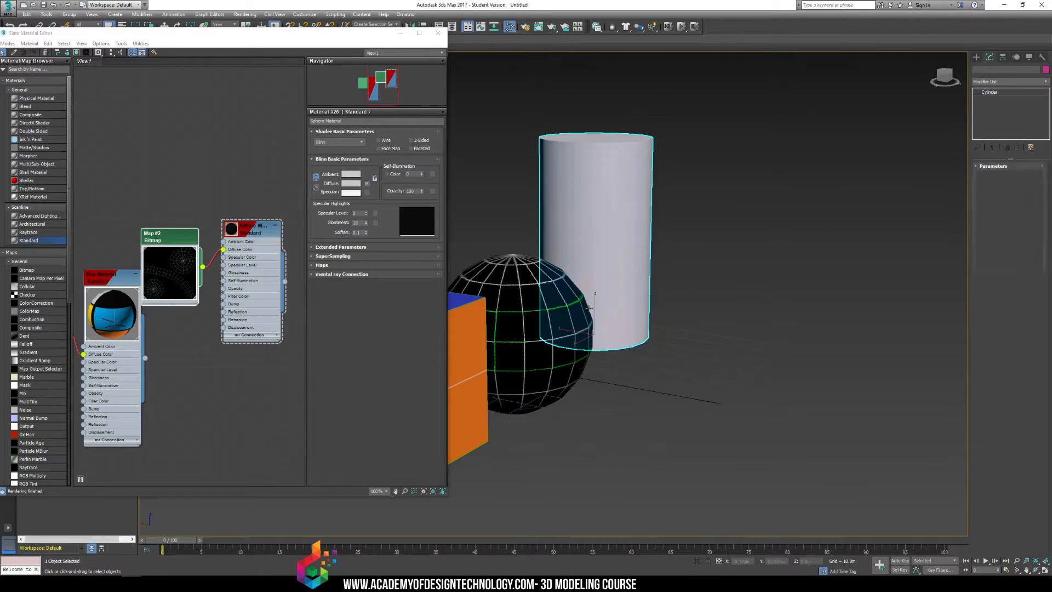
left_click(543, 331)
key("z")
middle_click_drag(542, 331, 620, 299, "alt")
scroll(623, 331, "down", 6)
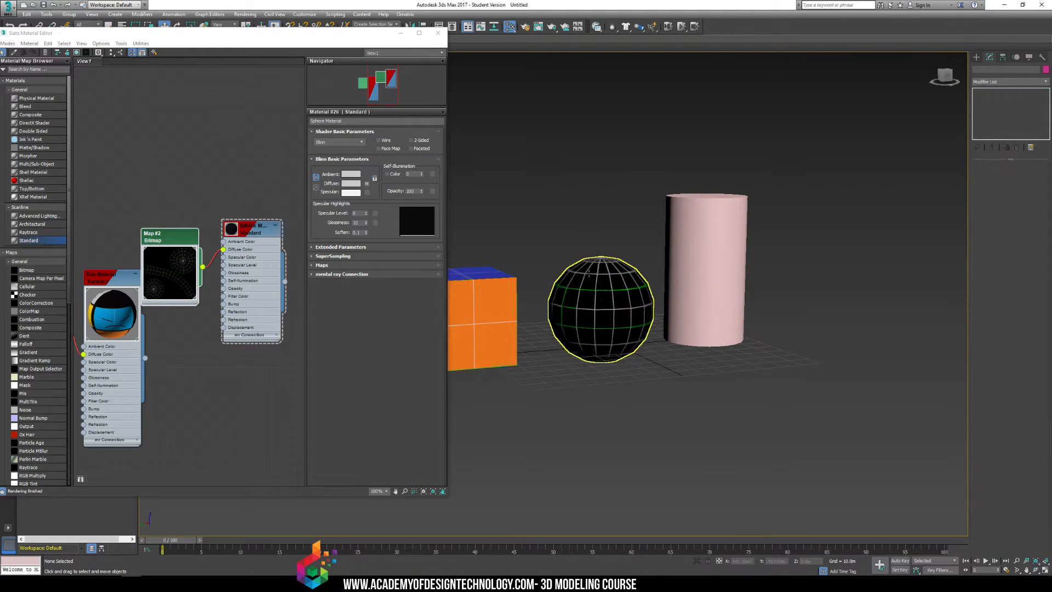
left_click(718, 239)
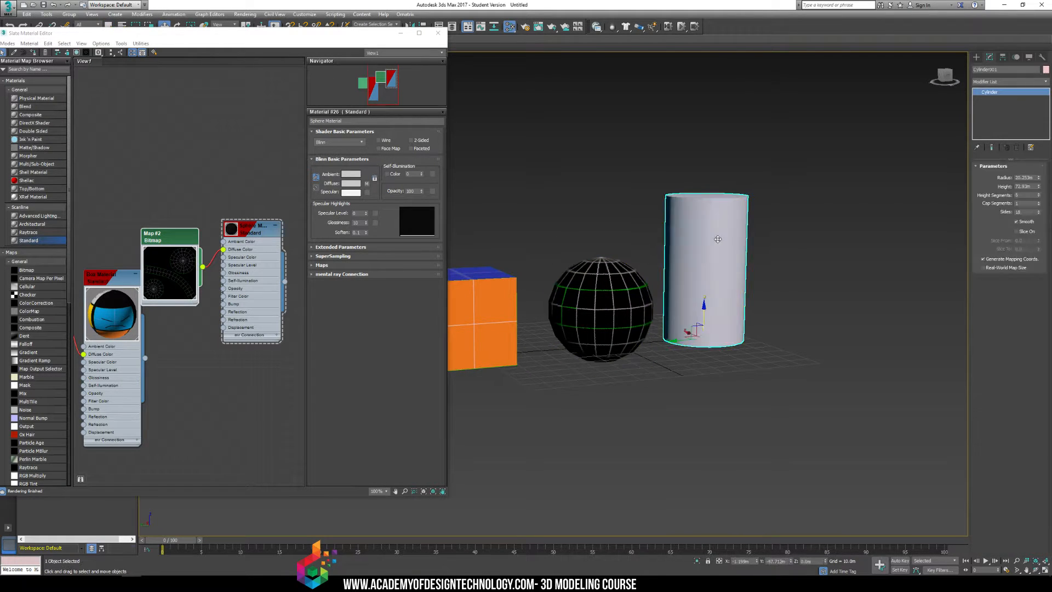
Close the material editor, show edged faces in the viewport and convert the cylinder to an Editable Poly
left_click(438, 33)
middle_click_drag(681, 181, 679, 284)
key("F4")
right_click(637, 280)
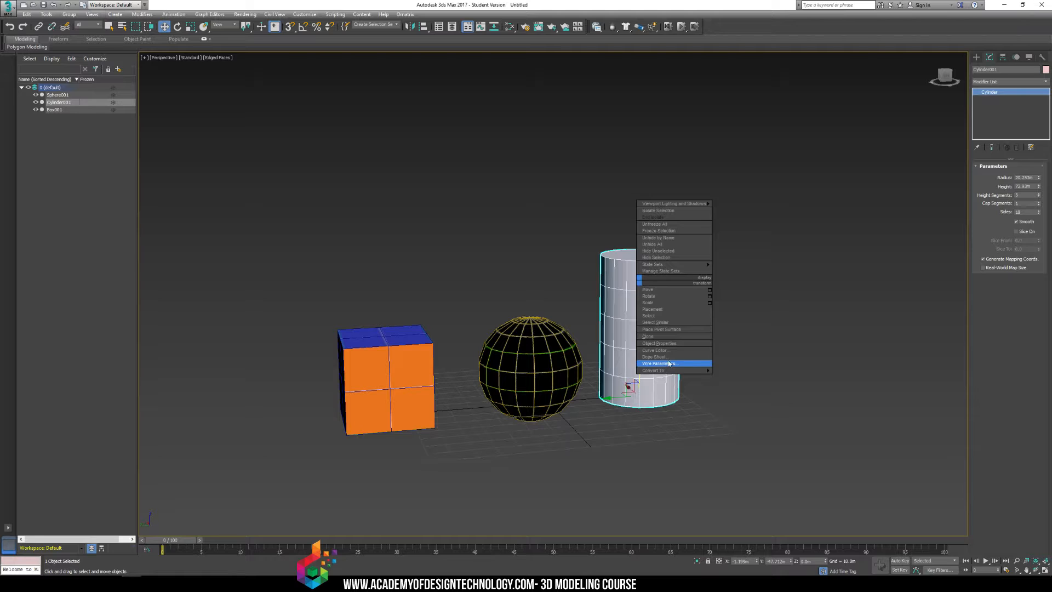
mouse_move(685, 371)
left_click(759, 377)
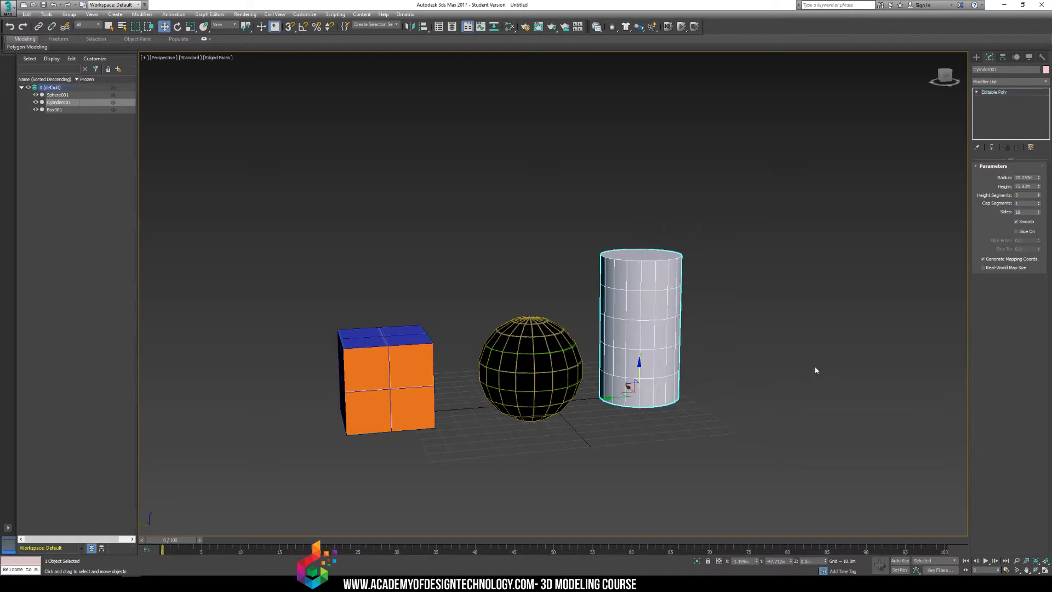
Add an Unwrap UVW modifier to the cylinder and open its UV editor
left_click(1045, 82)
key("u")
key("Return")
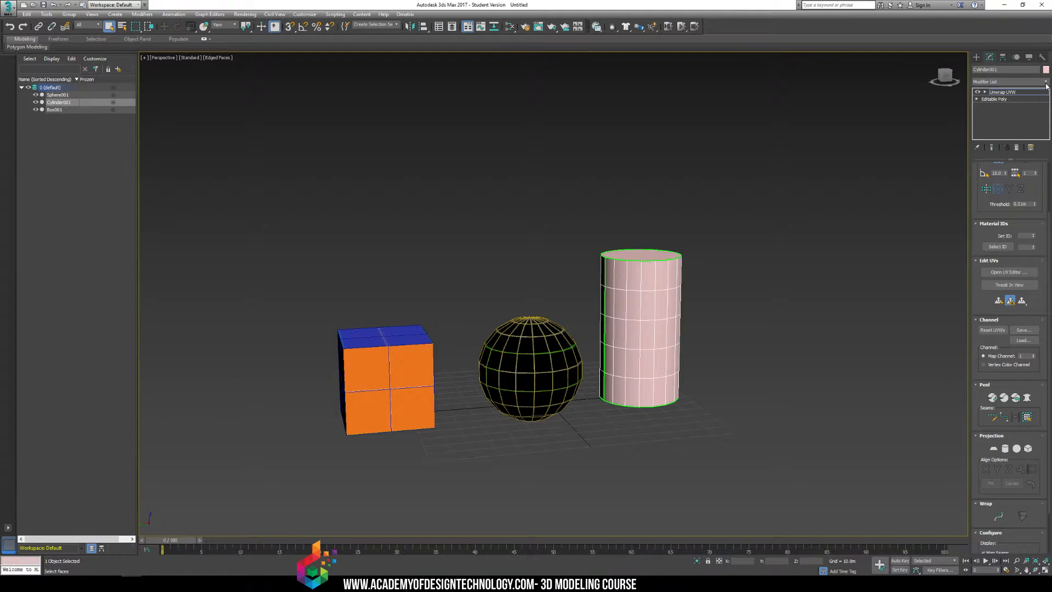
left_click(1009, 272)
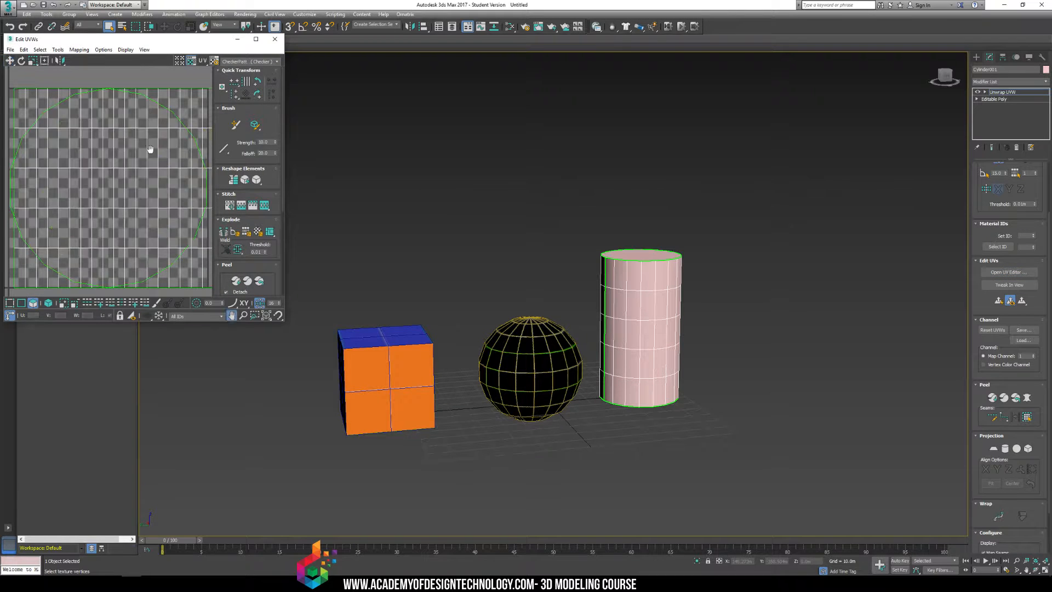
left_click(986, 91)
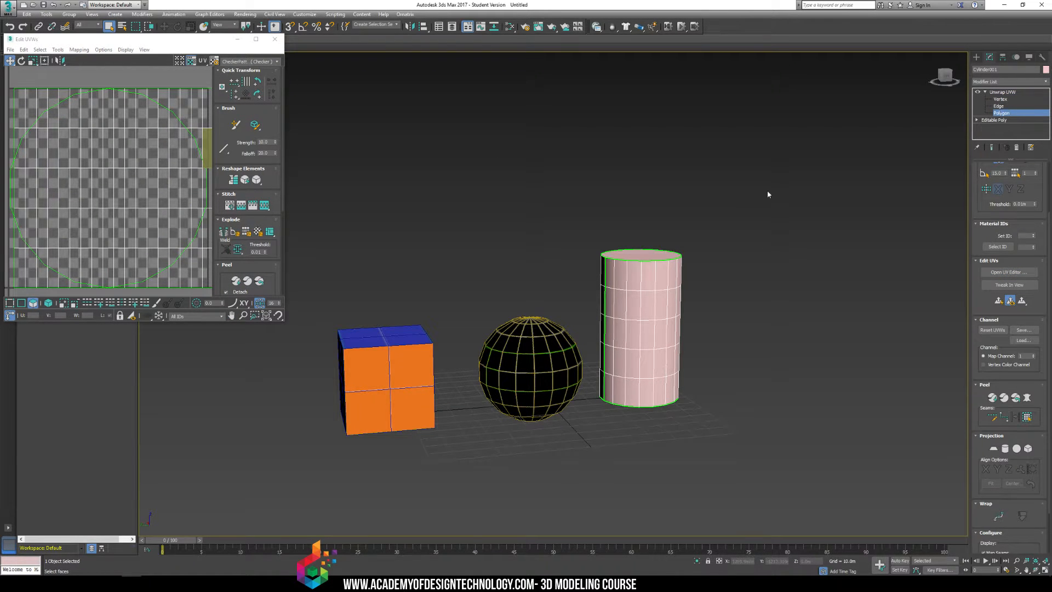
Turn off Ignore Backfacing and select all of the cylinder's polygons, including both caps
middle_click_drag(654, 257, 641, 254)
scroll(114, 173, "down", 3)
left_click_drag(43, 112, 275, 310)
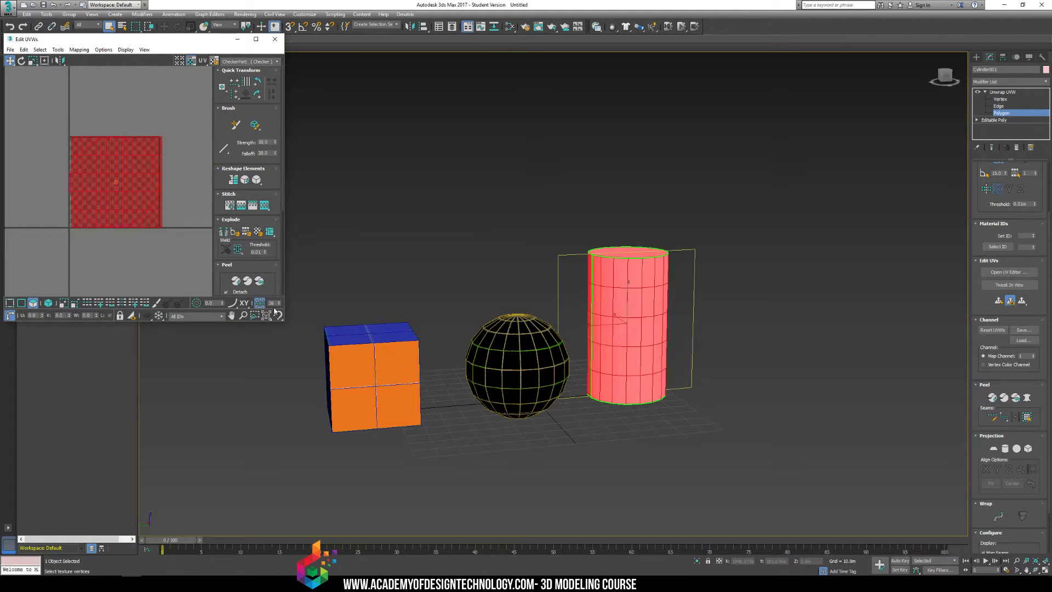
left_click_drag(972, 513, 971, 460)
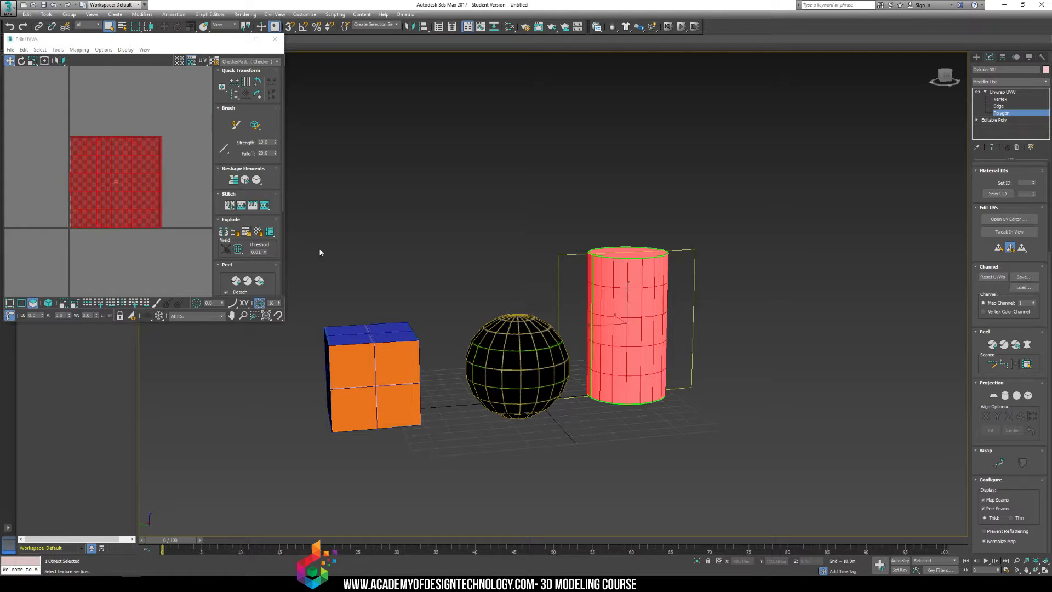
middle_click_drag(632, 280, 627, 303)
left_click_drag(977, 220, 975, 514)
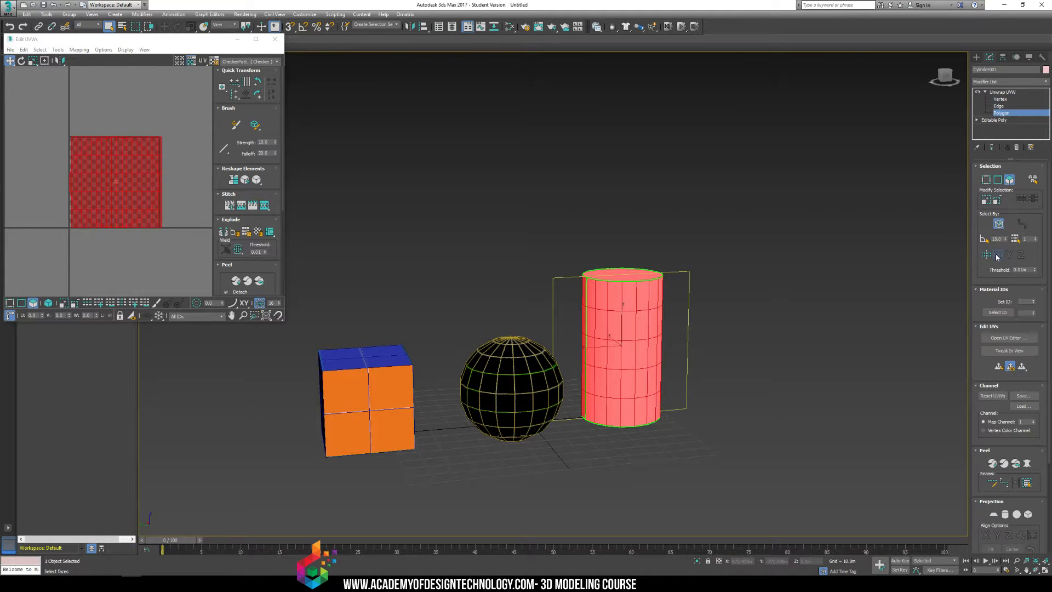
left_click(999, 224)
left_click(670, 289)
left_click_drag(544, 210, 843, 424)
scroll(1027, 417, "down", 5)
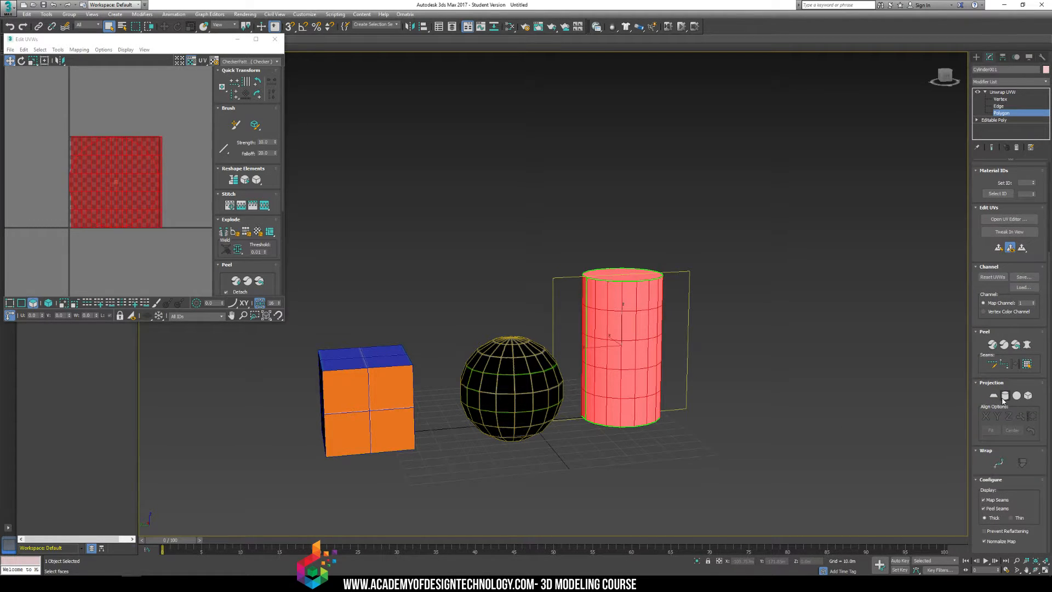
Apply a Z-aligned cylindrical projection to the selected polygons, move their UVs beside the texture tile and deselect them
left_click(1005, 396)
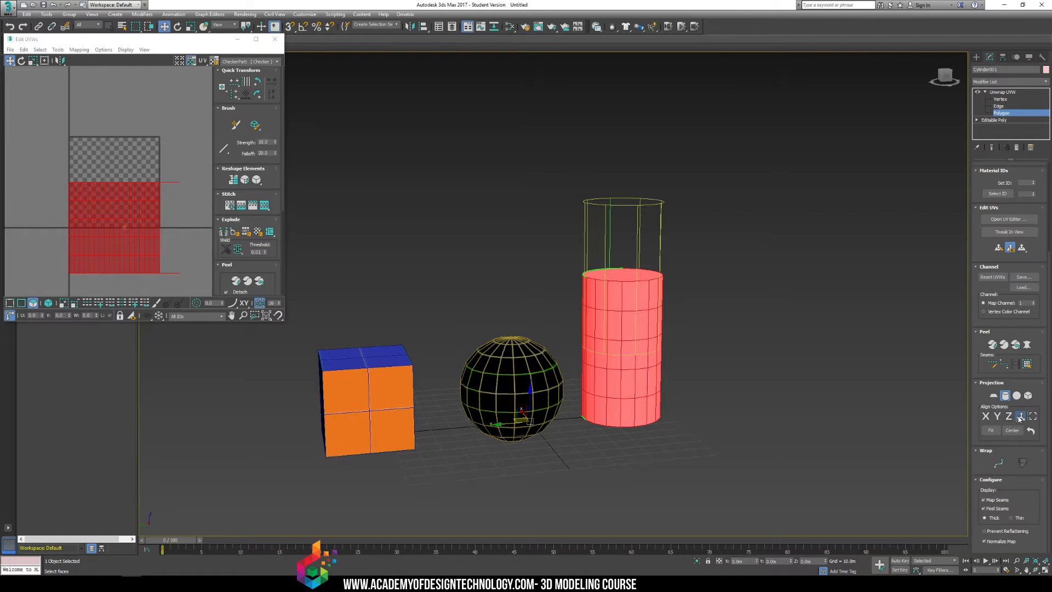
left_click(1009, 417)
left_click(1005, 396)
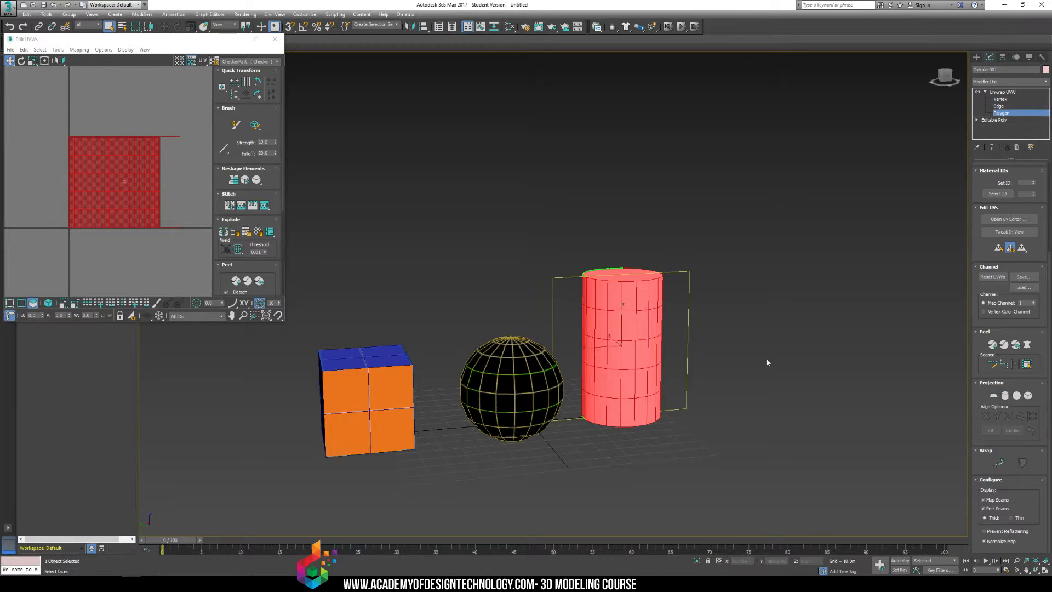
mouse_move(146, 183)
left_mouse_down()
mouse_move(169, 152)
mouse_move(149, 191)
mouse_move(165, 187)
left_mouse_up()
middle_click_drag(119, 193, 59, 215)
left_click_drag(59, 215, 140, 188)
left_click(540, 254)
Select the cylinder's top cap and inspect its projected UVs in the editor
middle_click_drag(540, 253, 616, 281, "alt")
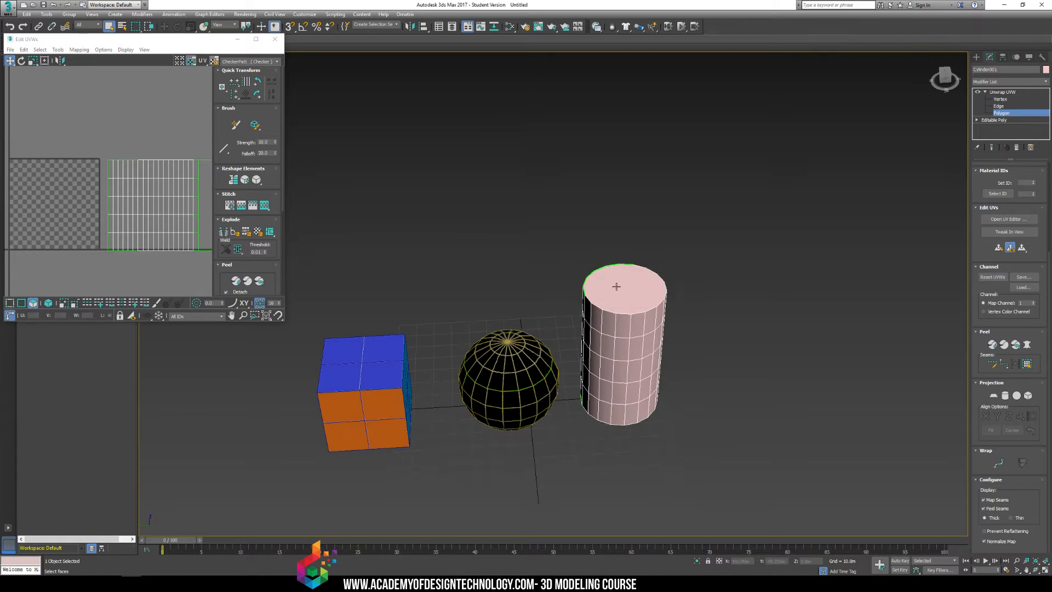
left_click(617, 286)
middle_click_drag(156, 164, 107, 176)
scroll(121, 173, "up", 3)
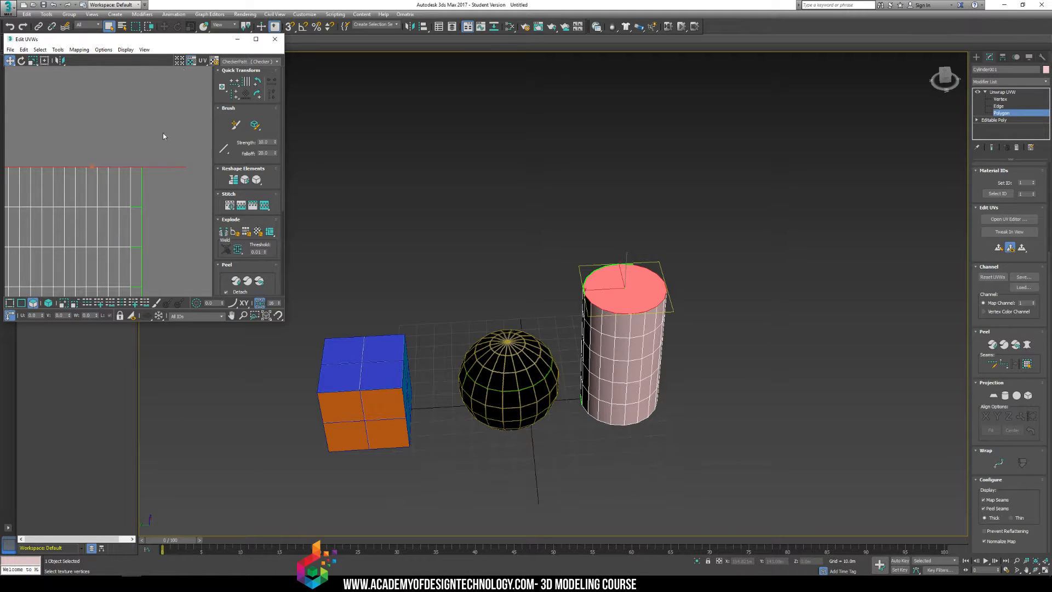
Display the checker pattern on the cylinder, deselect the cap and examine how evenly the checks cover the side
left_click(250, 62)
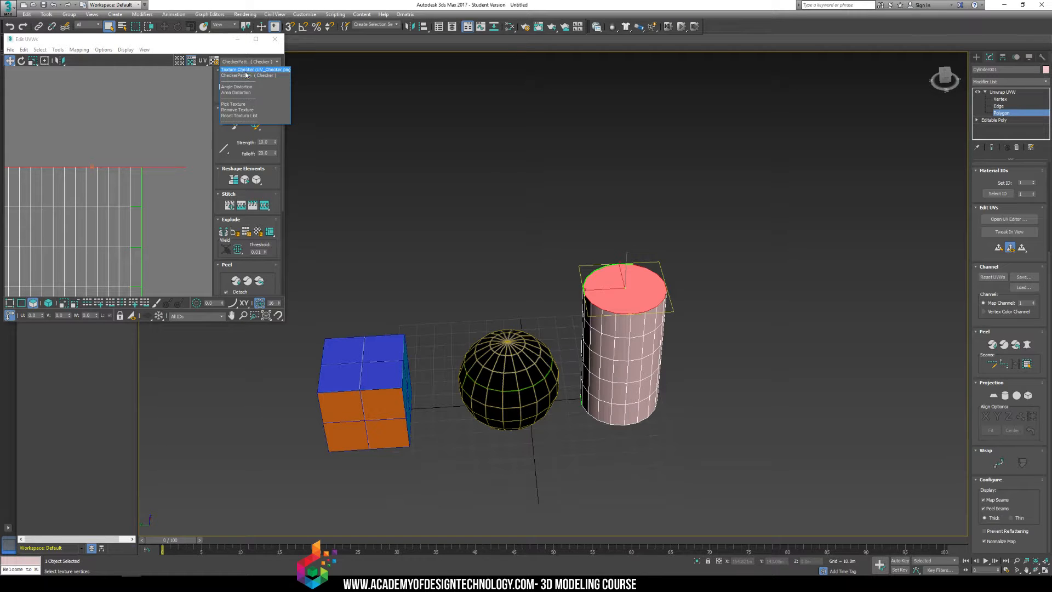
left_click(246, 69)
left_click(259, 63)
left_click(249, 69)
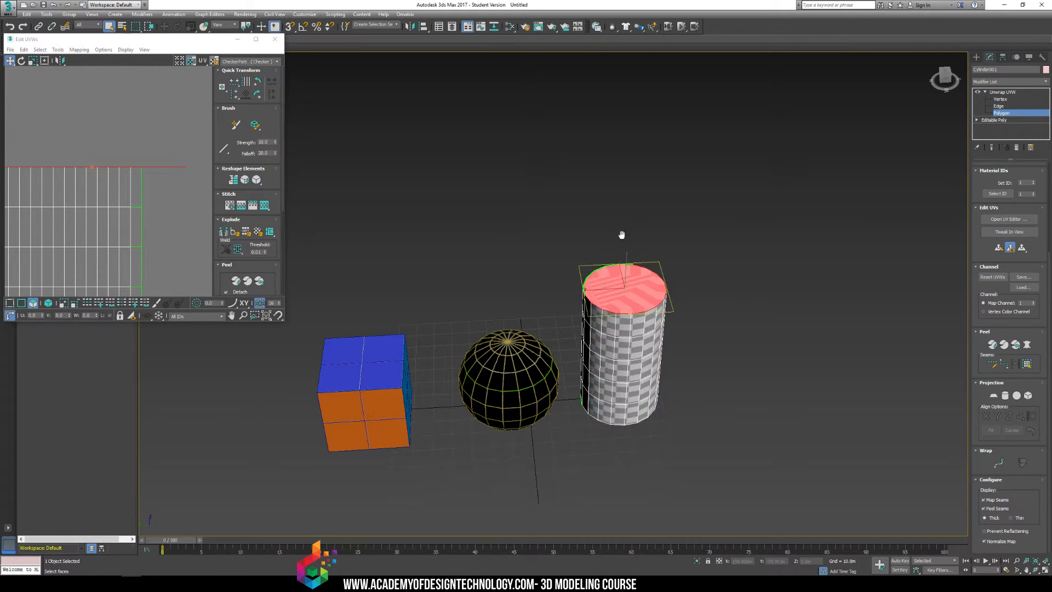
middle_click_drag(622, 235, 586, 235)
left_click(673, 268)
middle_click_drag(548, 290, 572, 291, "alt")
scroll(572, 290, "up", 5)
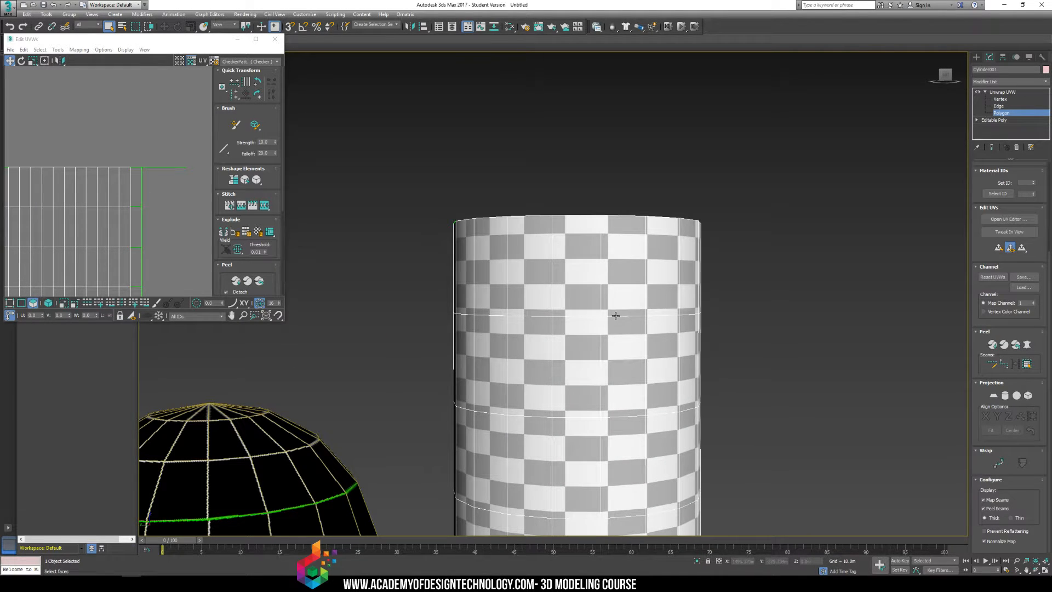
scroll(586, 290, "down", 6)
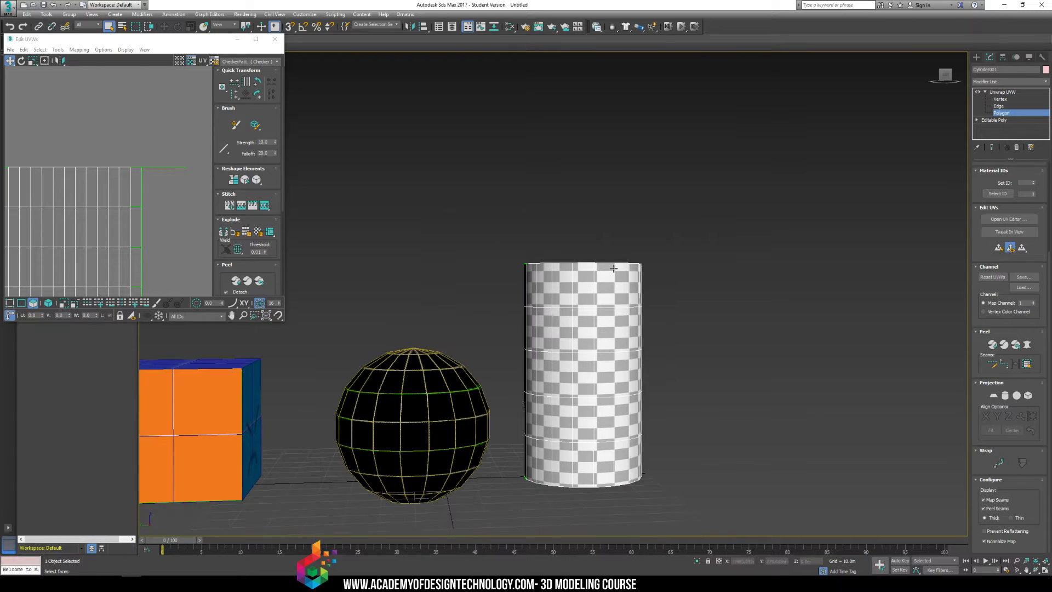
middle_click_drag(614, 274, 604, 322, "alt")
Select the cylinder's top cap, then enlarge and reposition the Edit UVWs window so the UV grid and the cap are both in view
left_click(604, 321)
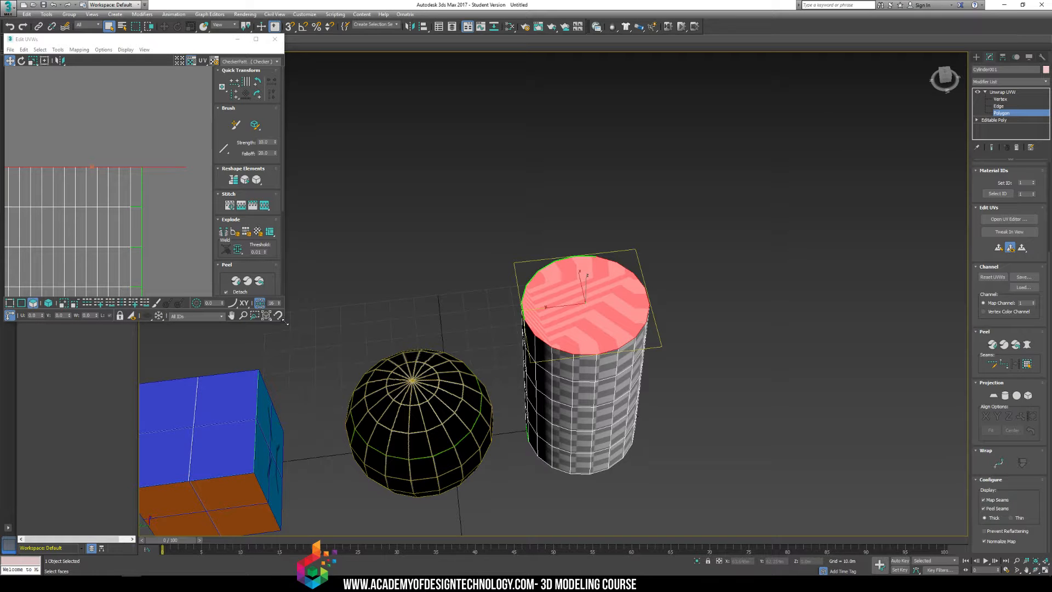
left_click_drag(284, 321, 498, 446)
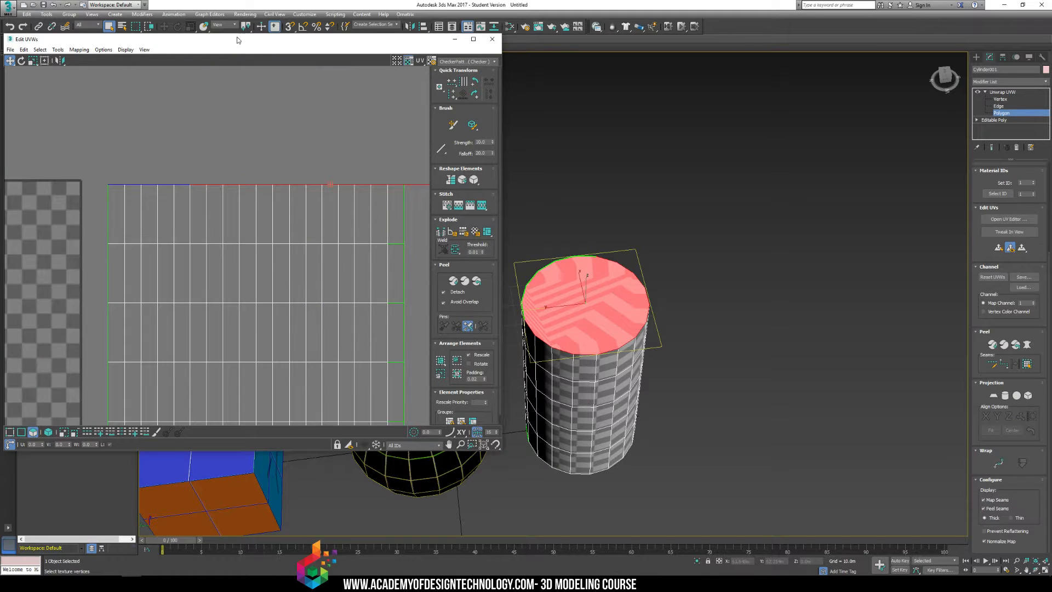
left_click_drag(236, 40, 307, 50)
middle_click_drag(640, 349, 800, 338)
scroll(387, 292, "down", 2)
middle_click_drag(386, 293, 480, 308)
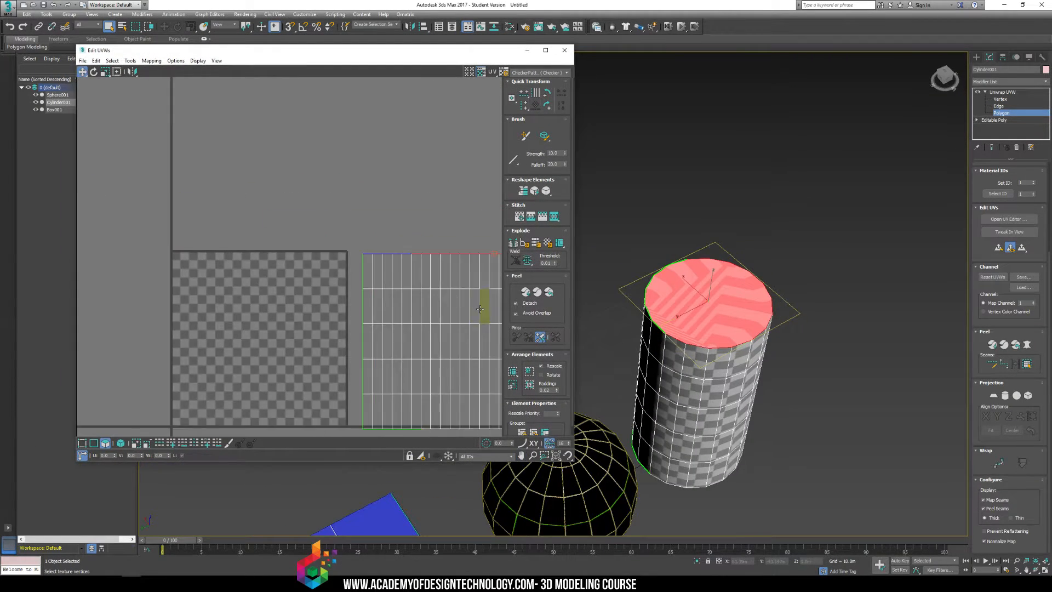
scroll(349, 308, "down", 2)
middle_click_drag(349, 307, 336, 265)
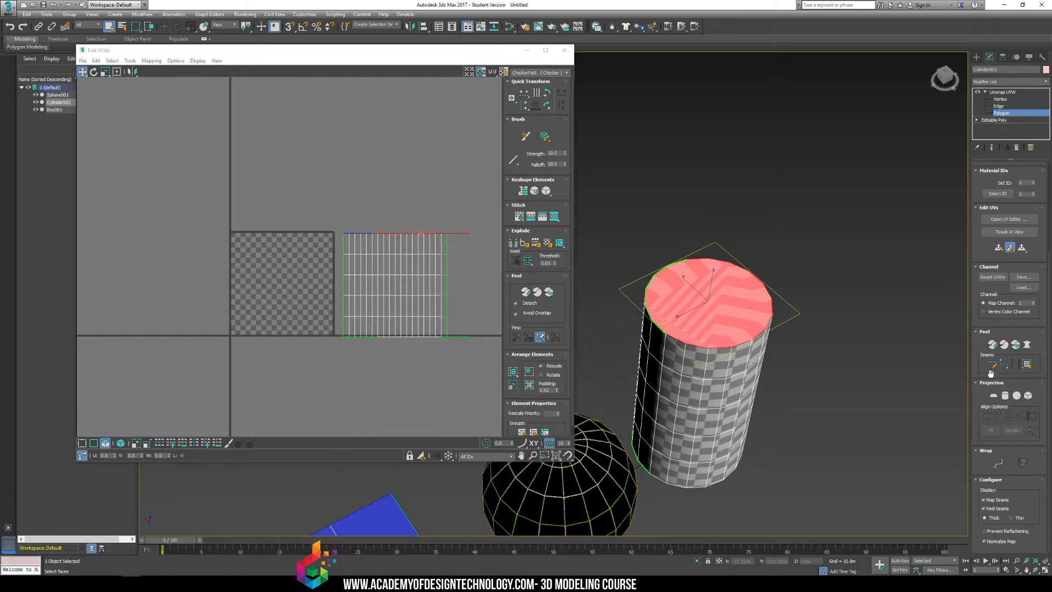
Apply a planar projection to the top cap, place its UV circle above the texture tile and deselect it
left_click(993, 396)
left_click_drag(327, 289, 351, 132)
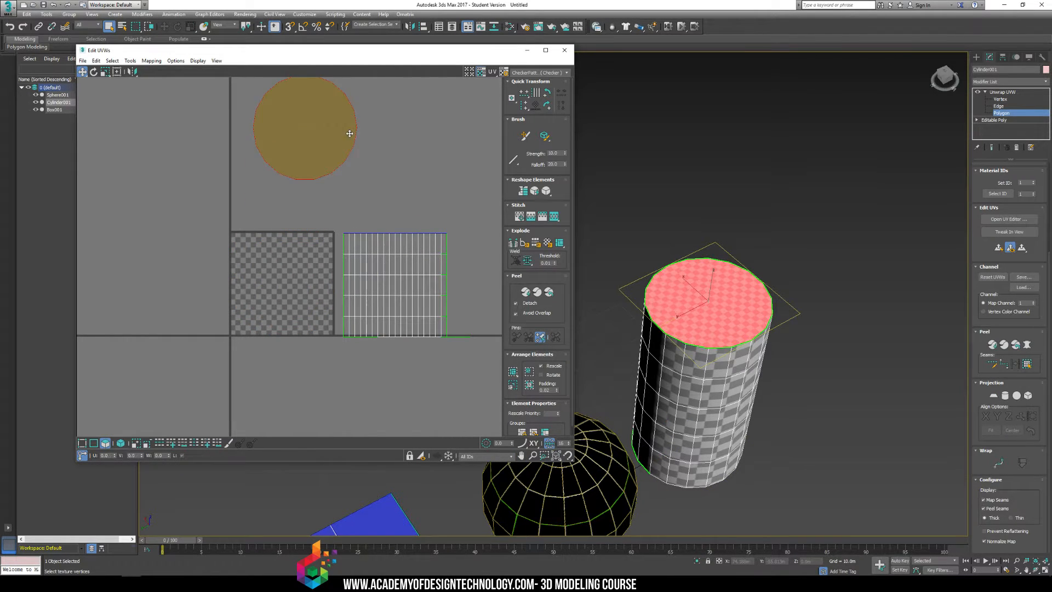
left_click(838, 388)
Apply a planar projection to the cylinder's bottom cap and move its UV circle above the side's UV grid
middle_click_drag(705, 316, 714, 219, "alt")
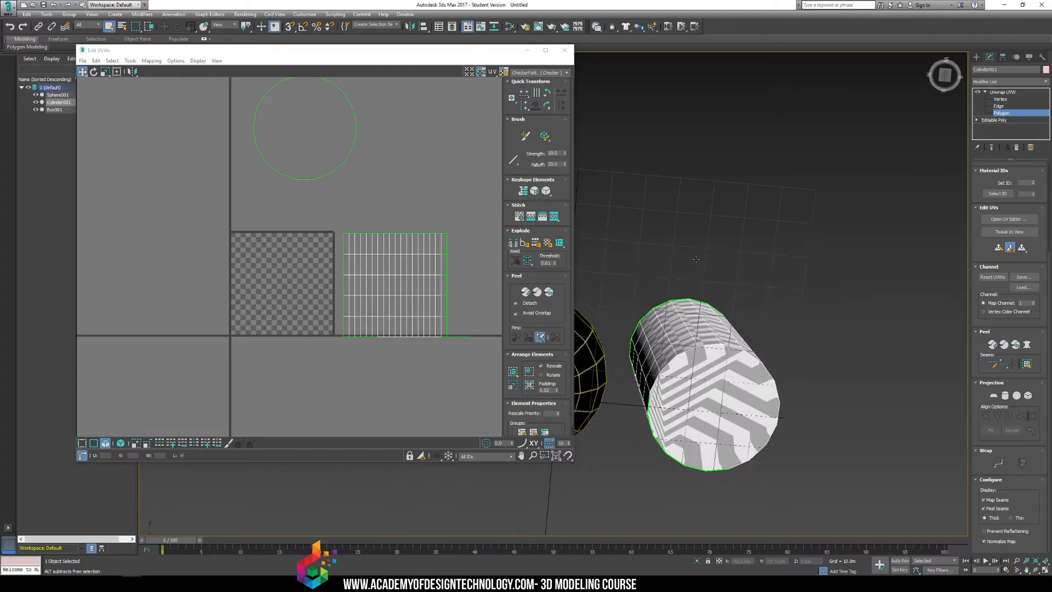
left_click(725, 373)
left_click(993, 396)
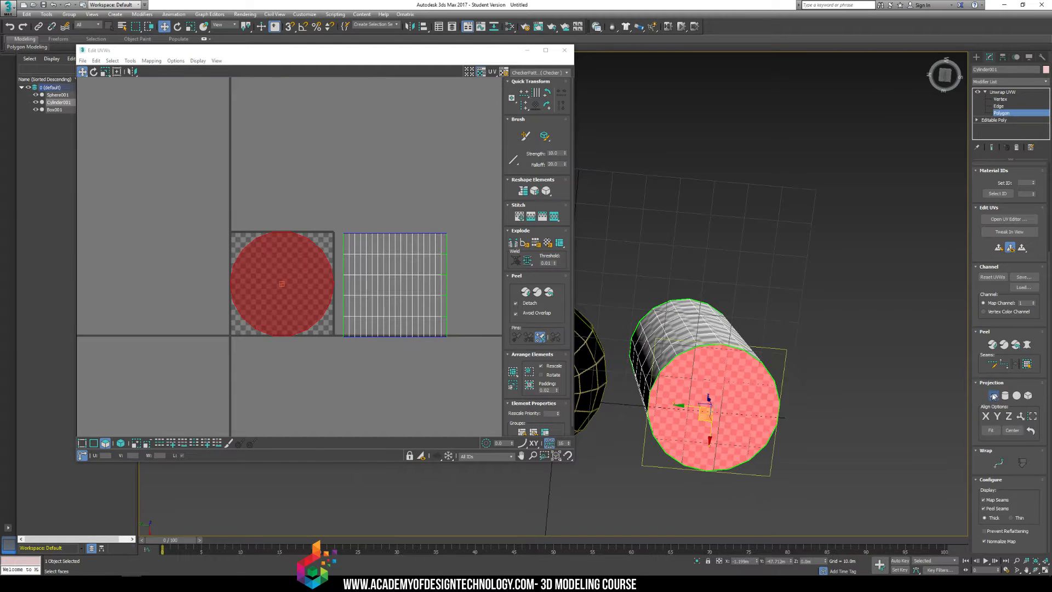
left_click(994, 395)
left_click_drag(288, 293, 376, 162)
scroll(258, 257, "down", 6)
middle_click_drag(333, 195, 317, 253)
Select the top cap, separate its UV circle from the bottom cap's so they sit side by side, and deselect it
middle_click_drag(718, 269, 729, 363, "alt")
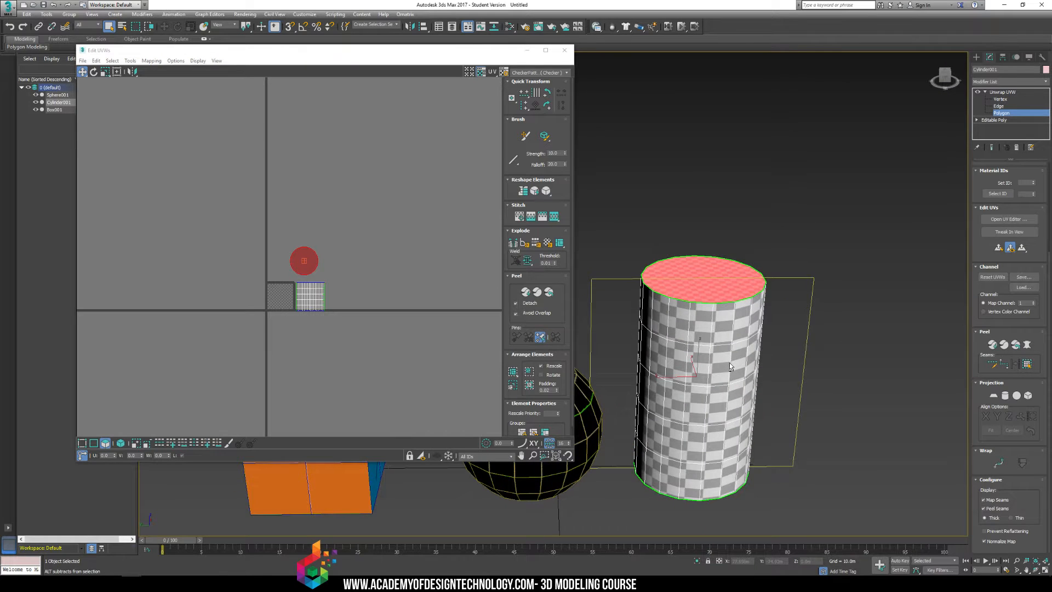
left_click(716, 283)
left_click_drag(304, 260, 267, 260)
left_click(282, 232)
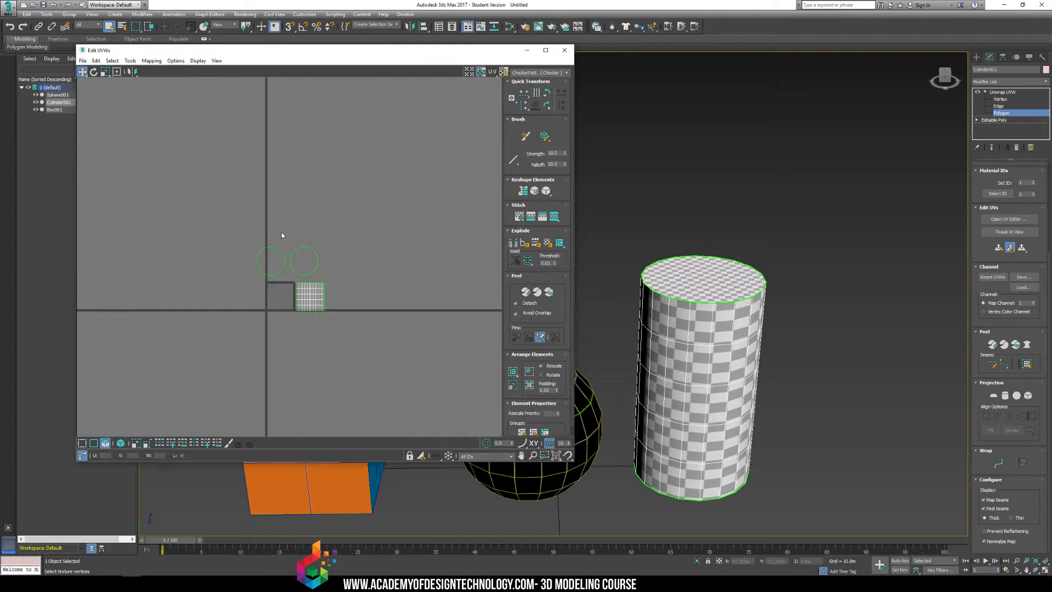
Rescale all of the cylinder's UV elements relative to each other and move the side's grid below the two cap circles
key("ctrl+a")
middle_click_drag(310, 274, 312, 274)
scroll(312, 274, "up", 2)
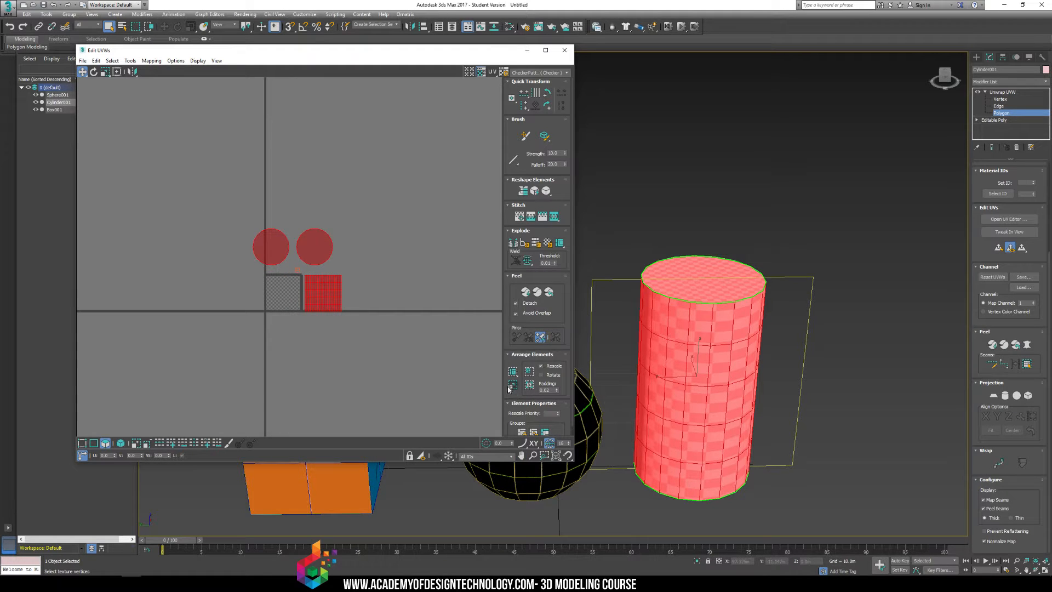
left_click(512, 386)
scroll(258, 261, "up", 2)
left_click(394, 288)
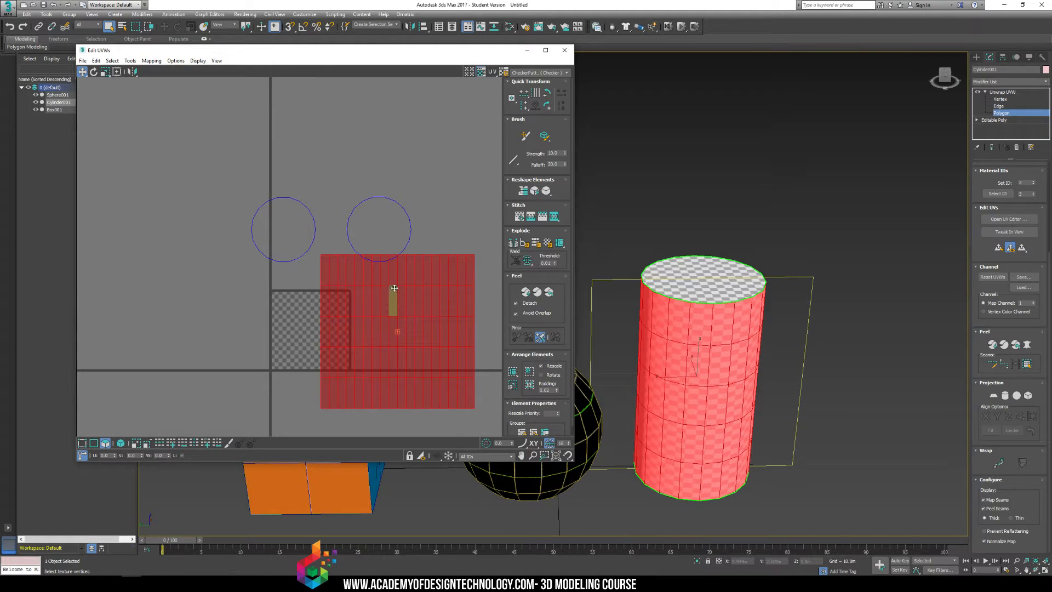
left_click_drag(394, 288, 327, 302)
Select all UV elements, pack them with Pack Normalize into the texture tile and clear the selection
left_click_drag(229, 161, 475, 410)
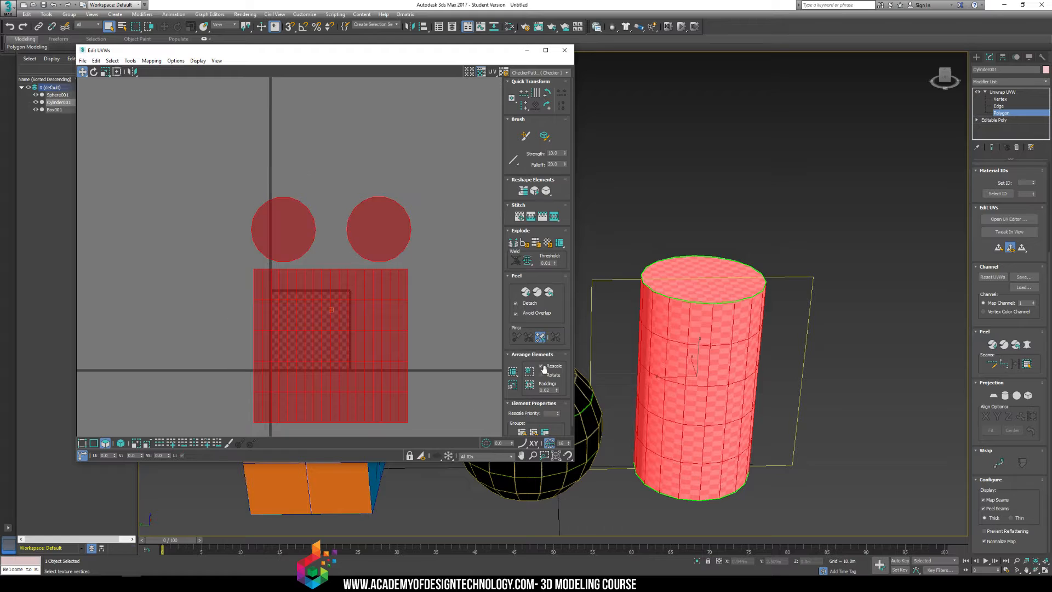
left_click(531, 387)
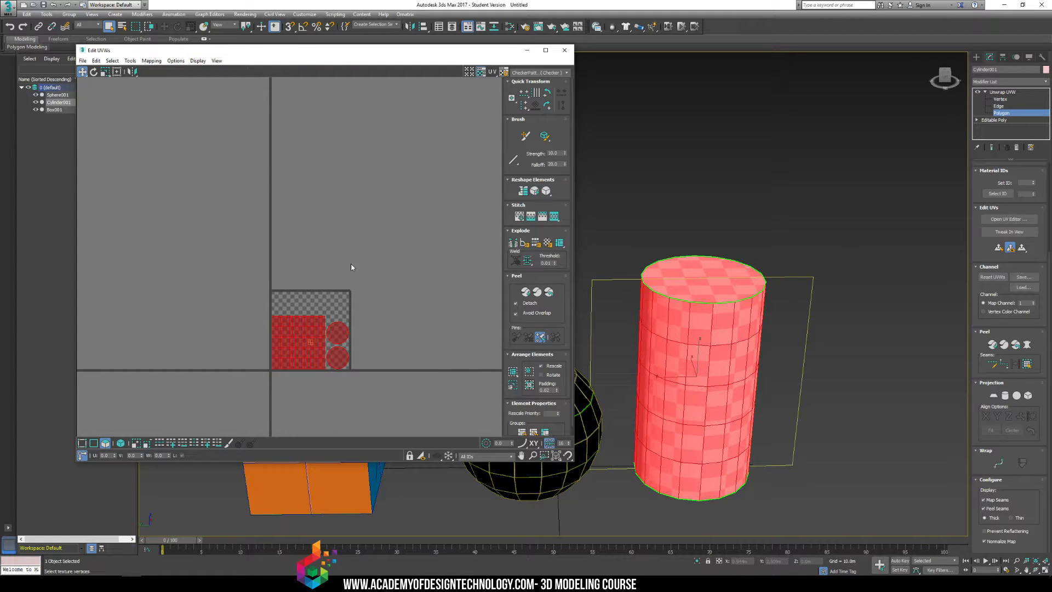
middle_click_drag(339, 282, 349, 221)
scroll(348, 221, "up", 3)
left_click(347, 220)
Examine the packed UV layout and the checker distribution across the cylinder's side and top cap
middle_click_drag(299, 294, 336, 244)
scroll(337, 244, "up", 2)
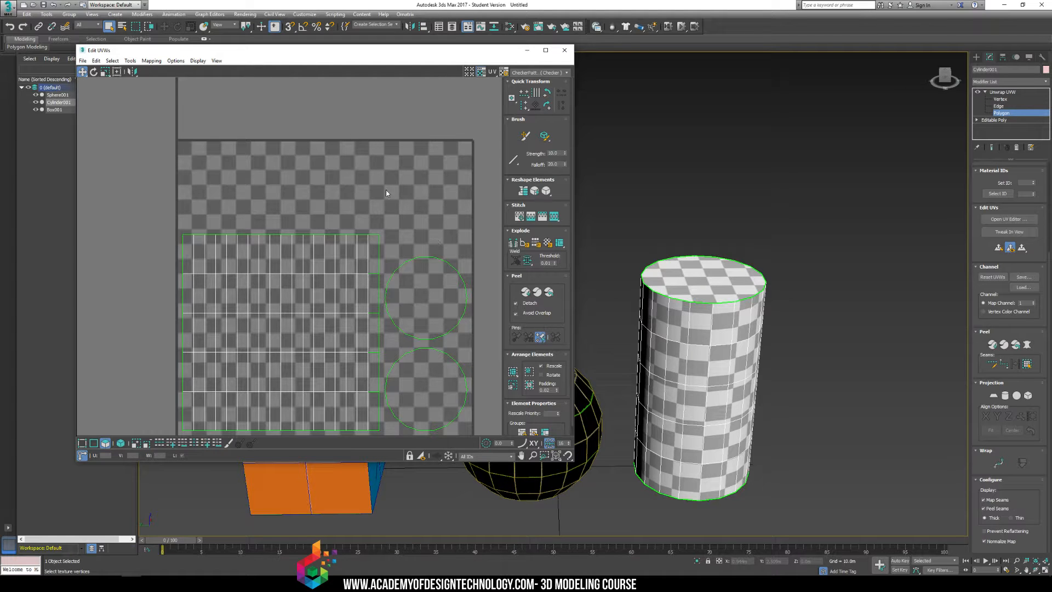
middle_click_drag(416, 254, 329, 204)
scroll(329, 204, "up", 2)
scroll(396, 164, "down", 5)
left_click_drag(237, 163, 387, 278)
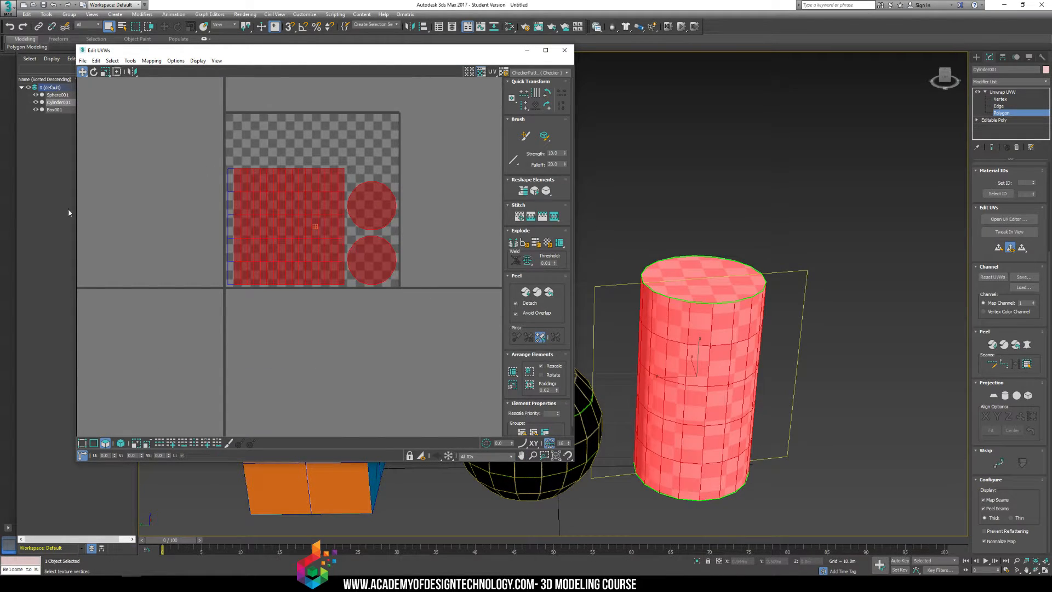
left_click_drag(182, 140, 378, 277)
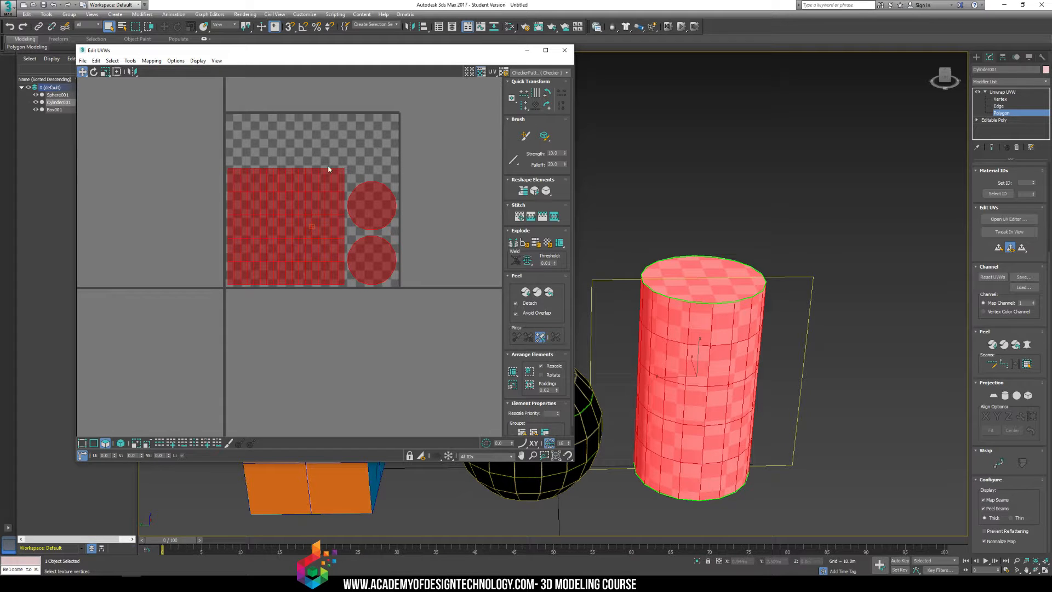
left_click(788, 274)
middle_click_drag(789, 277, 812, 277, "alt")
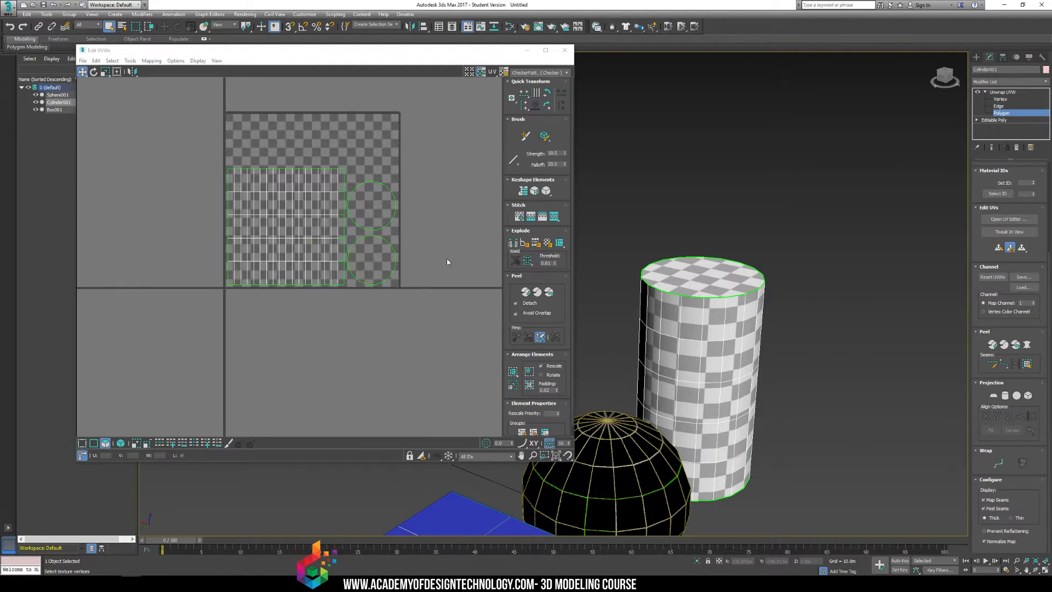
middle_click_drag(349, 199, 319, 215)
middle_click_drag(740, 366, 704, 346, "alt")
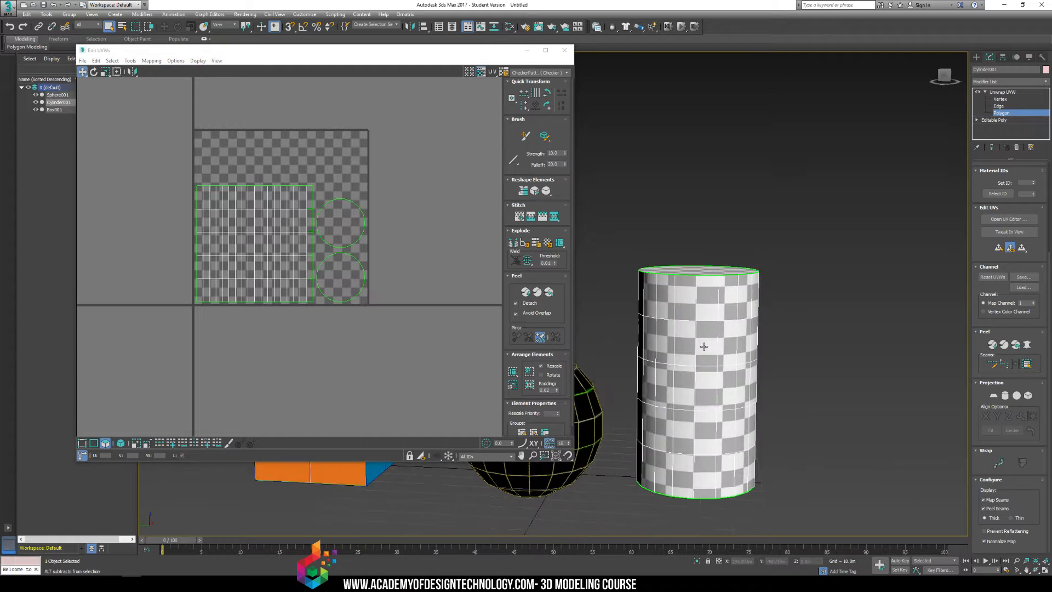
Select the cylinder side's UV grid, stretch it horizontally past both edges of its packed area and deselect it
scroll(638, 301, "up", 2)
left_click_drag(155, 157, 310, 313)
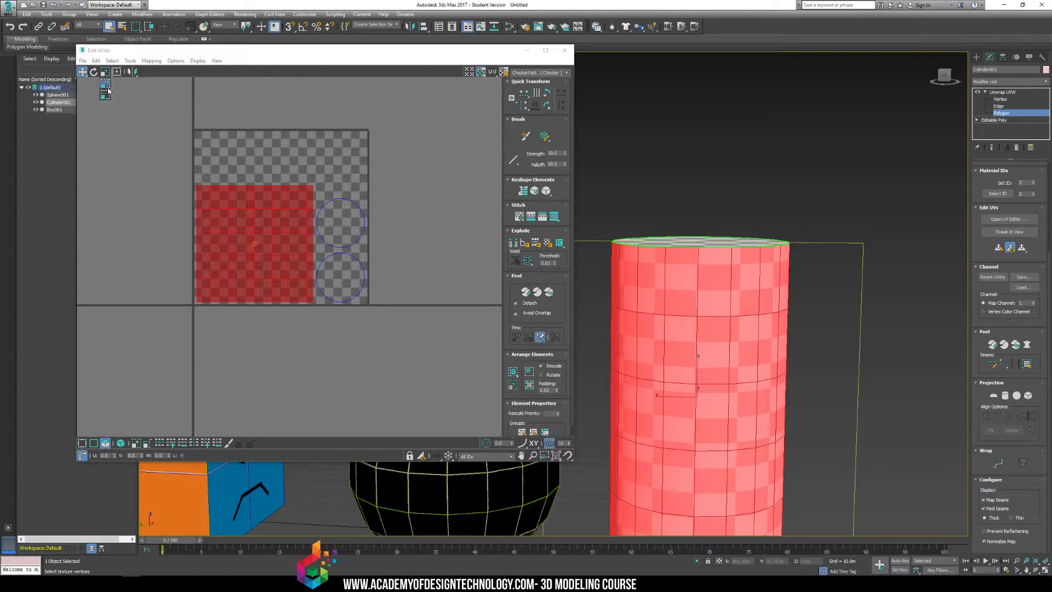
left_click_drag(108, 91, 108, 93)
left_click_drag(265, 227, 319, 224)
left_click(223, 165)
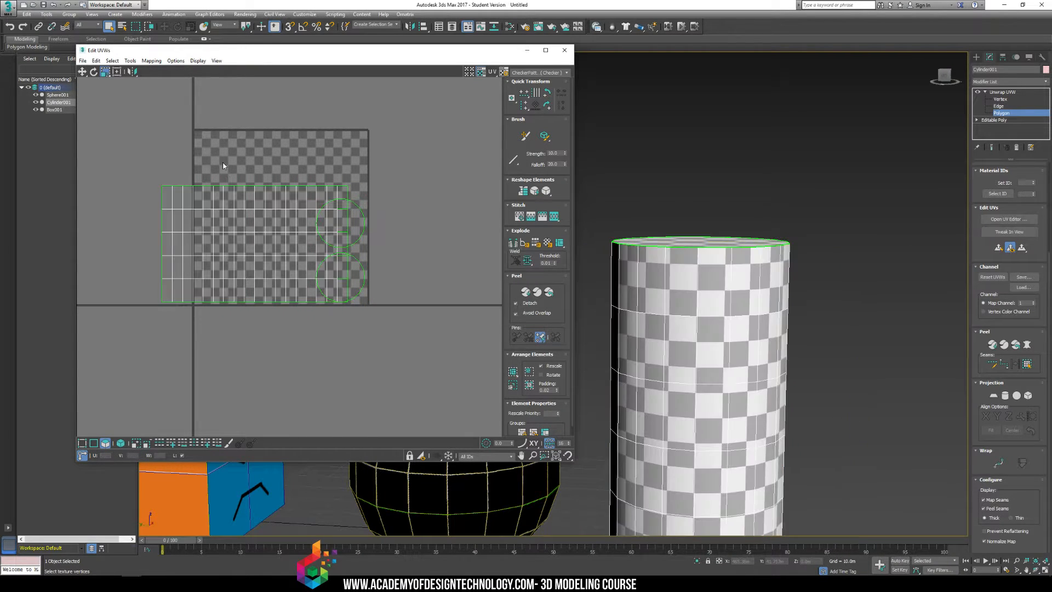
Select all the cylinder's UV elements, repack them into the texture tile with Pack Normalize and clear the selection
key("ctrl+a")
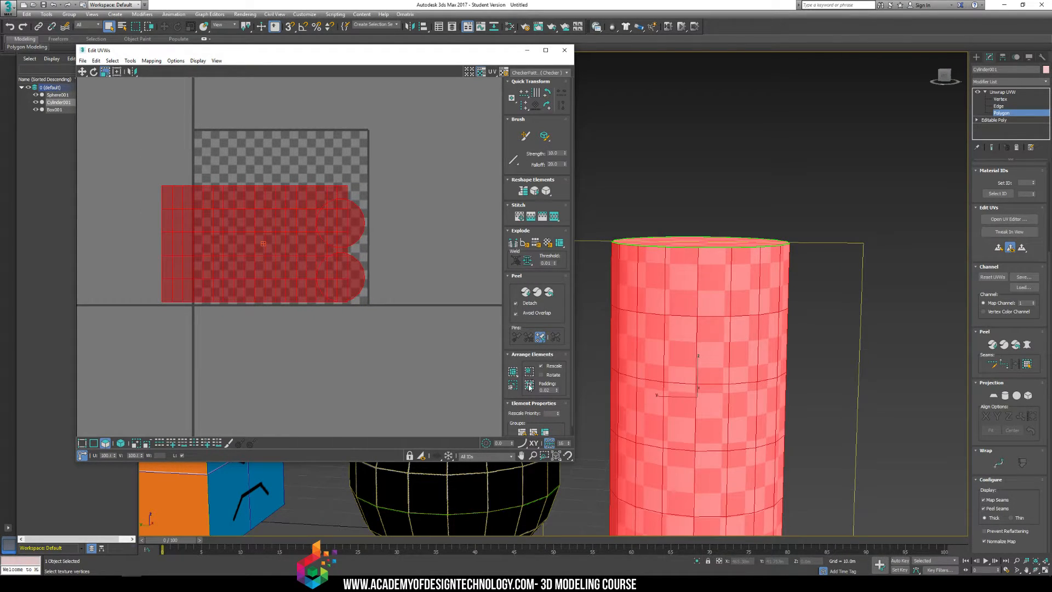
left_click(530, 387)
left_click(345, 127)
scroll(278, 197, "up", 3)
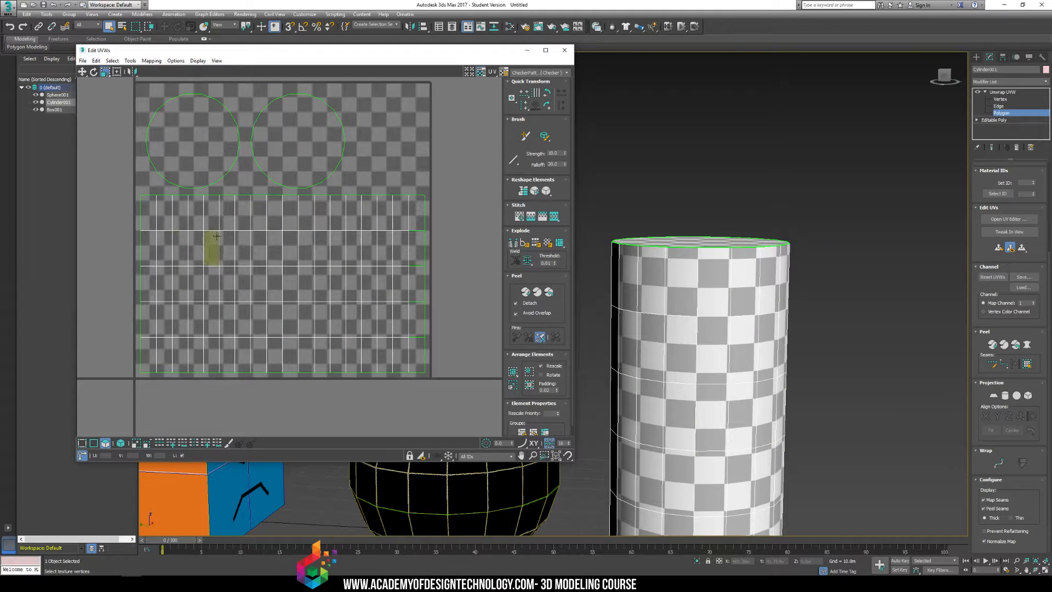
Examine the packed UV layout, selecting the side grid, the two cap circles and all elements in turn
left_click_drag(452, 207, 118, 386)
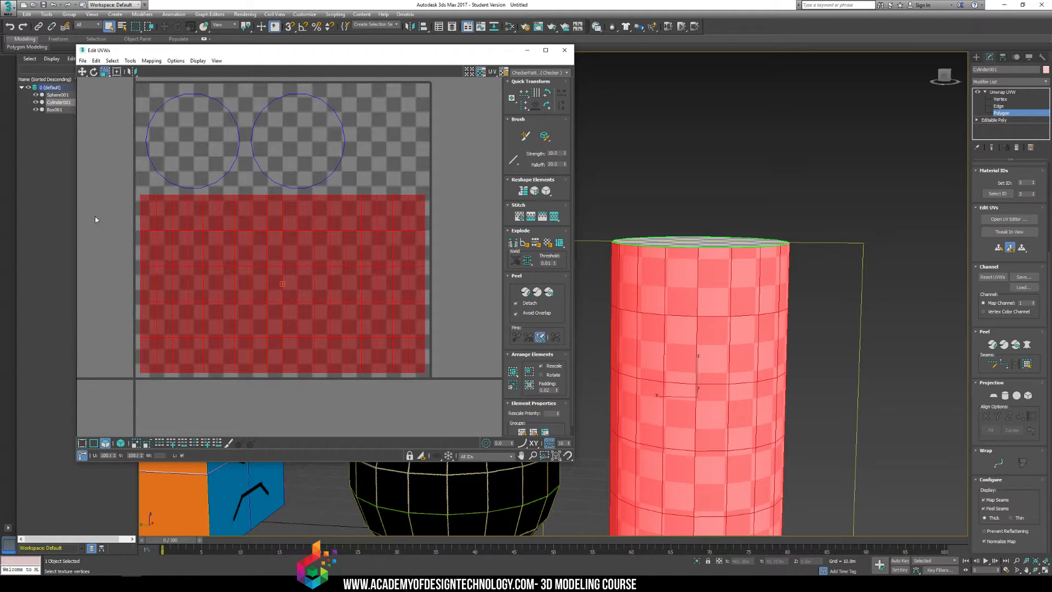
left_click_drag(123, 120, 383, 149)
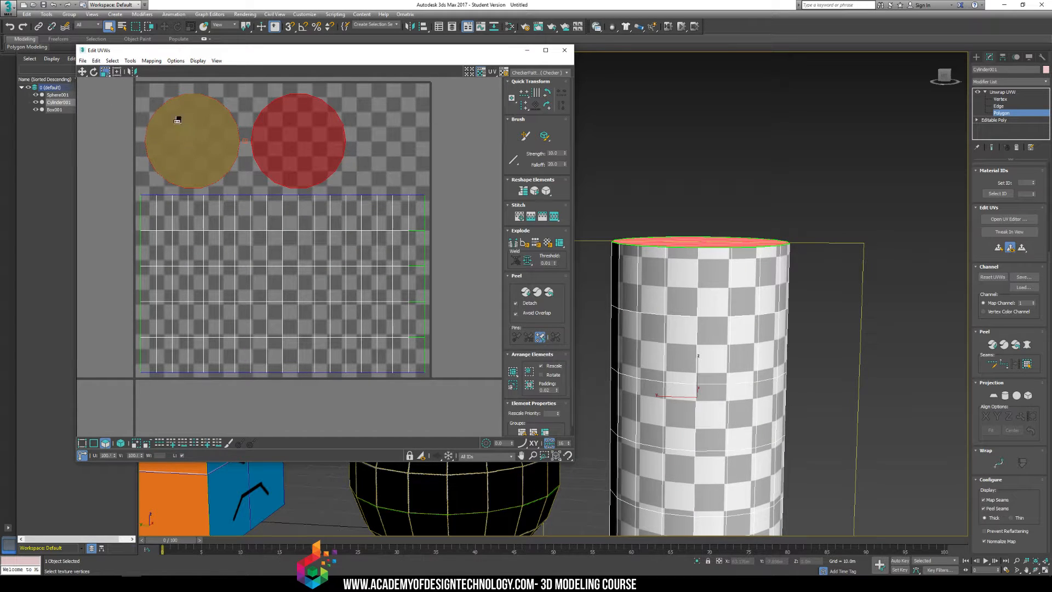
left_click(104, 73)
left_click_drag(169, 112, 161, 119)
left_click(532, 386)
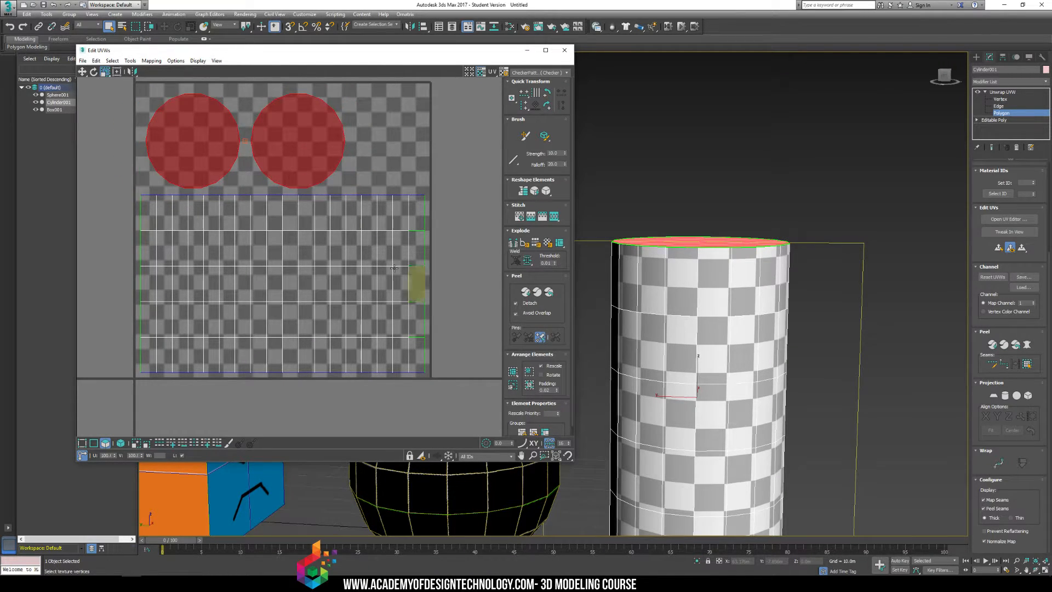
left_click(396, 165)
scroll(362, 186, "down", 2)
middle_click_drag(362, 186, 291, 197)
scroll(291, 195, "down", 2)
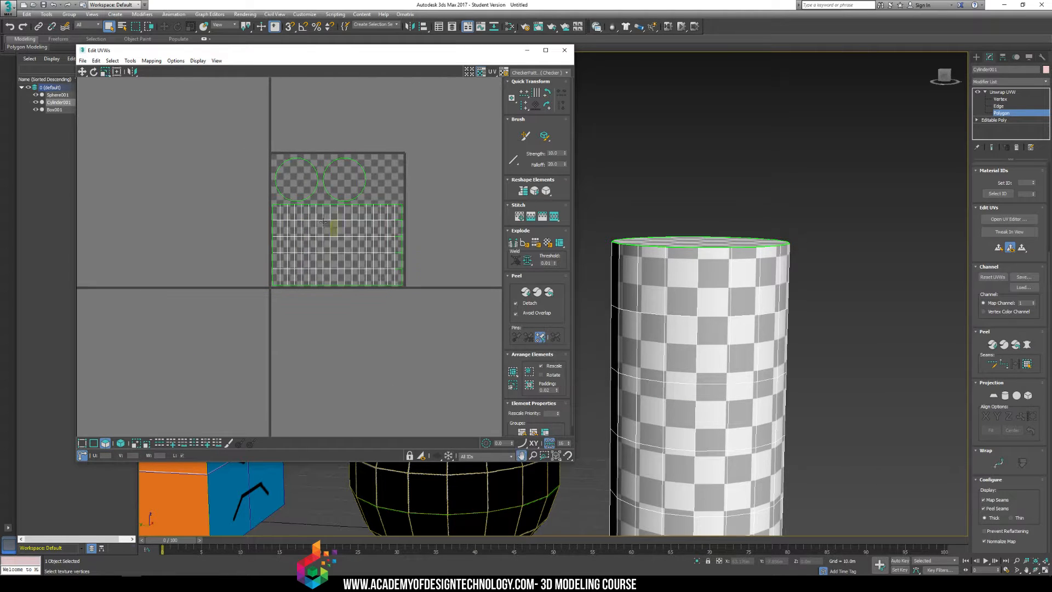
key("ctrl+a")
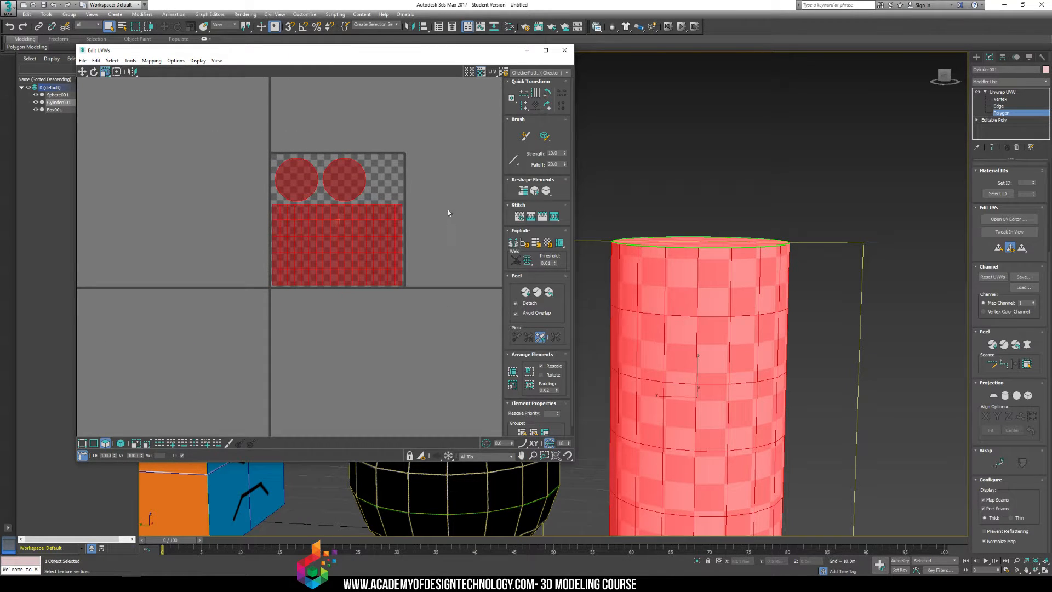
scroll(267, 162, "up", 4)
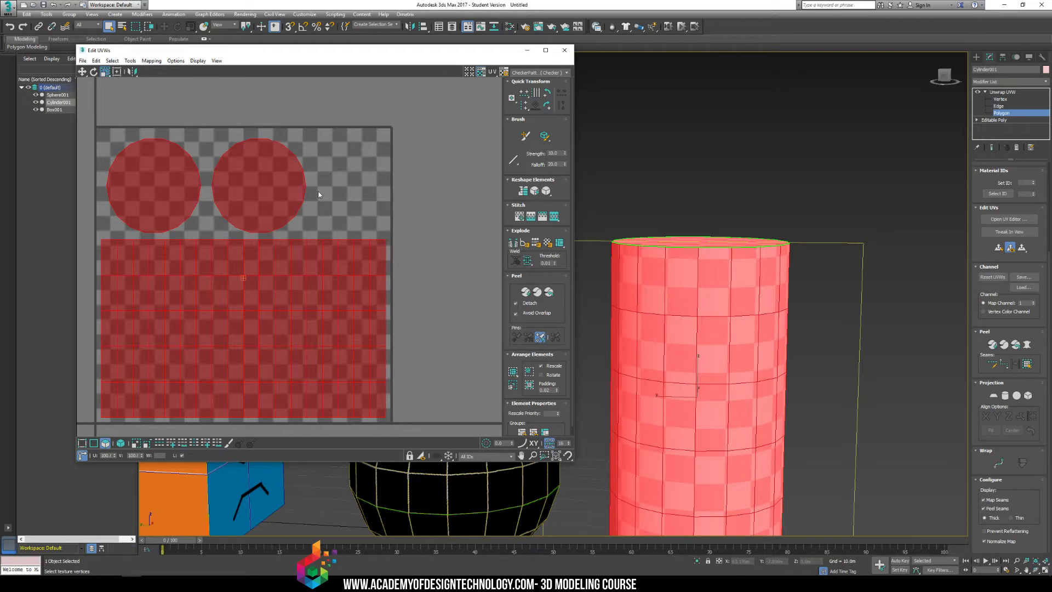
scroll(344, 218, "down", 3)
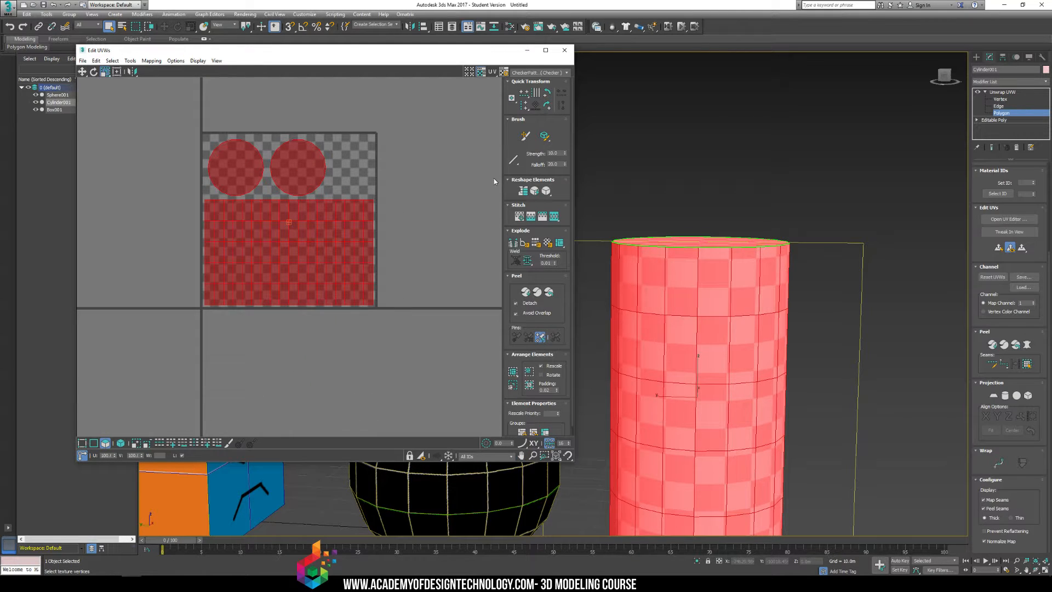
Close the UV editor and collapse the cylinder's Unwrap UVW modifier into the editable poly
left_click(564, 50)
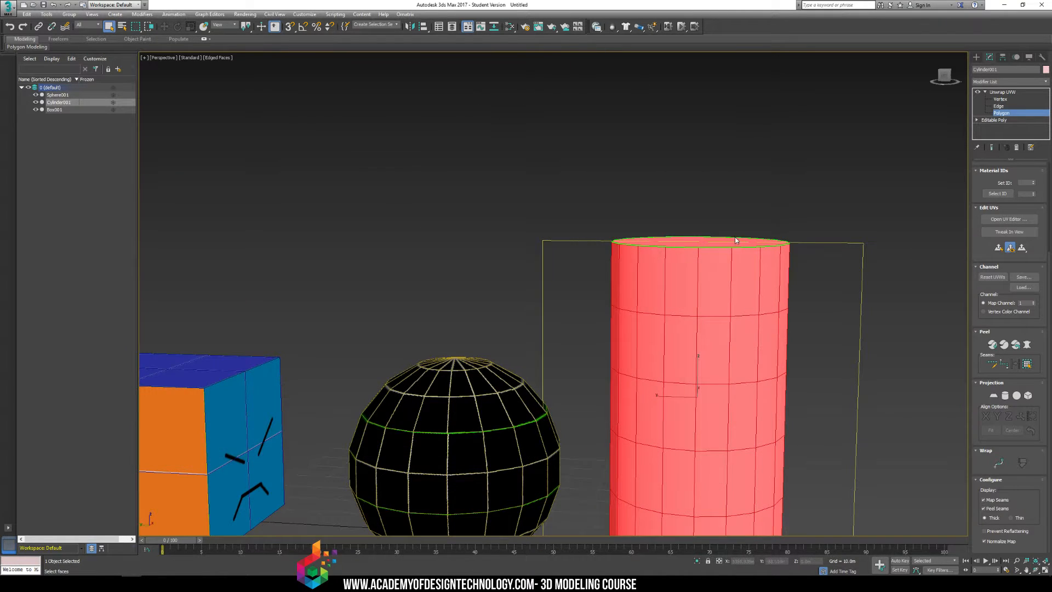
right_click(1021, 94)
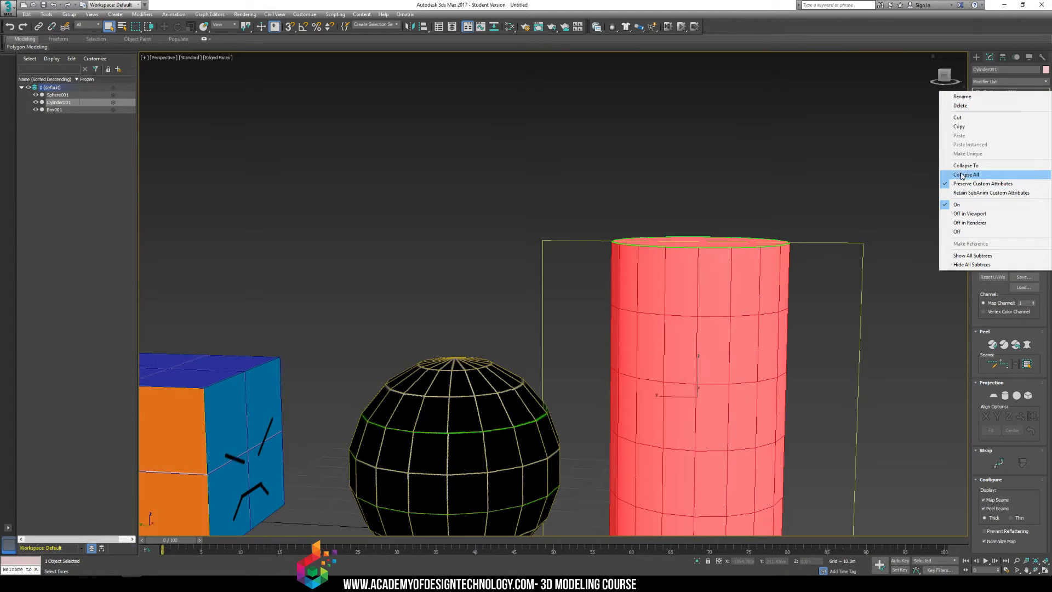
left_click(981, 167)
left_click(563, 326)
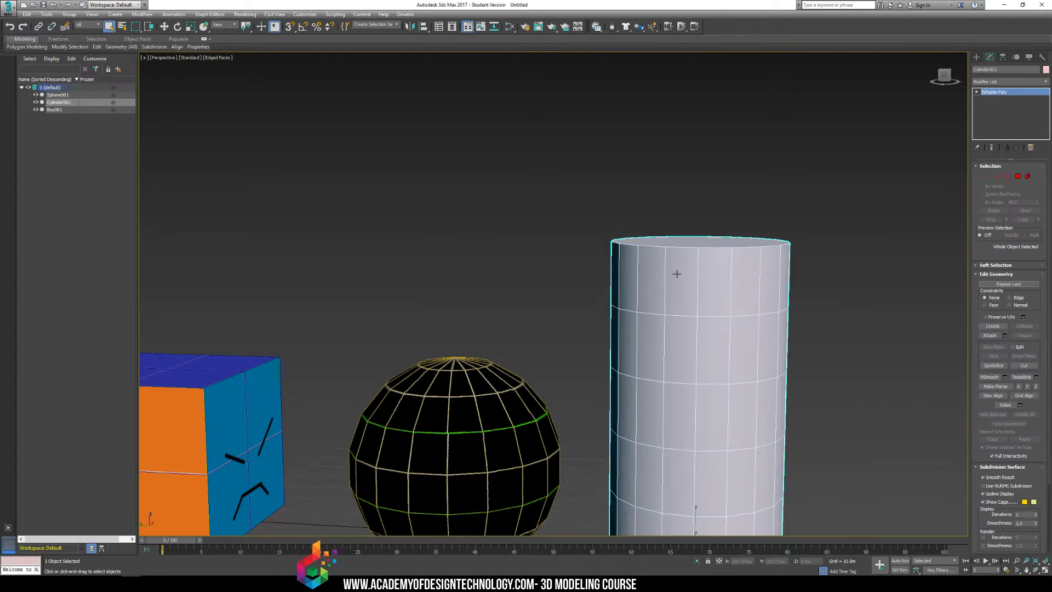
Examine the cylinder, sphere and box together with edged faces turned off, and leave nothing selected
mouse_move(676, 272)
middle_mouse_down("alt")
mouse_move(584, 277)
mouse_move(676, 270)
middle_mouse_up("alt")
scroll(676, 270, "down", 6)
middle_click_drag(769, 301, 708, 313, "alt")
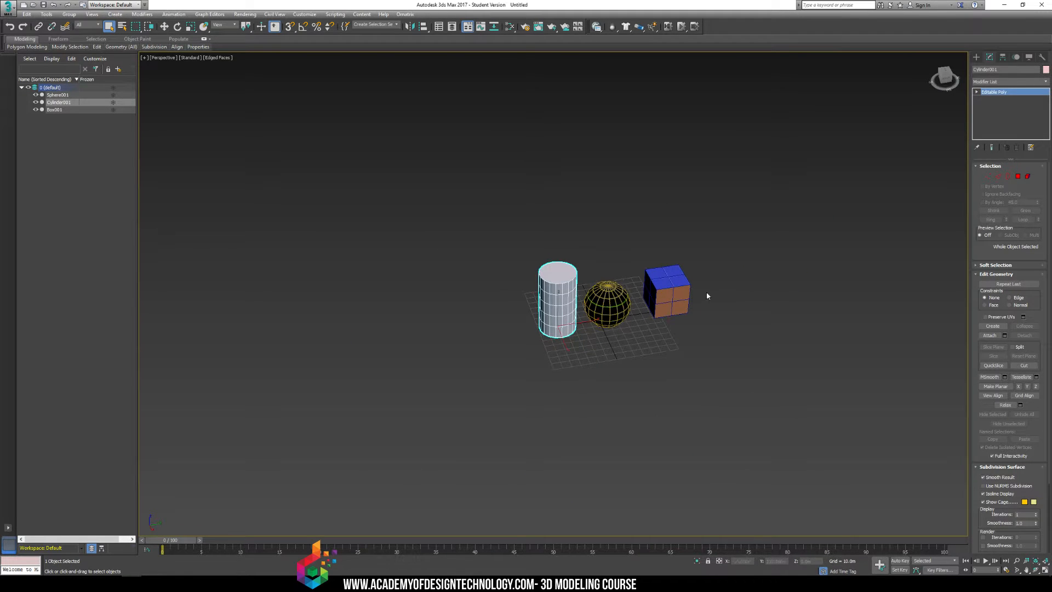
scroll(707, 296, "up", 5)
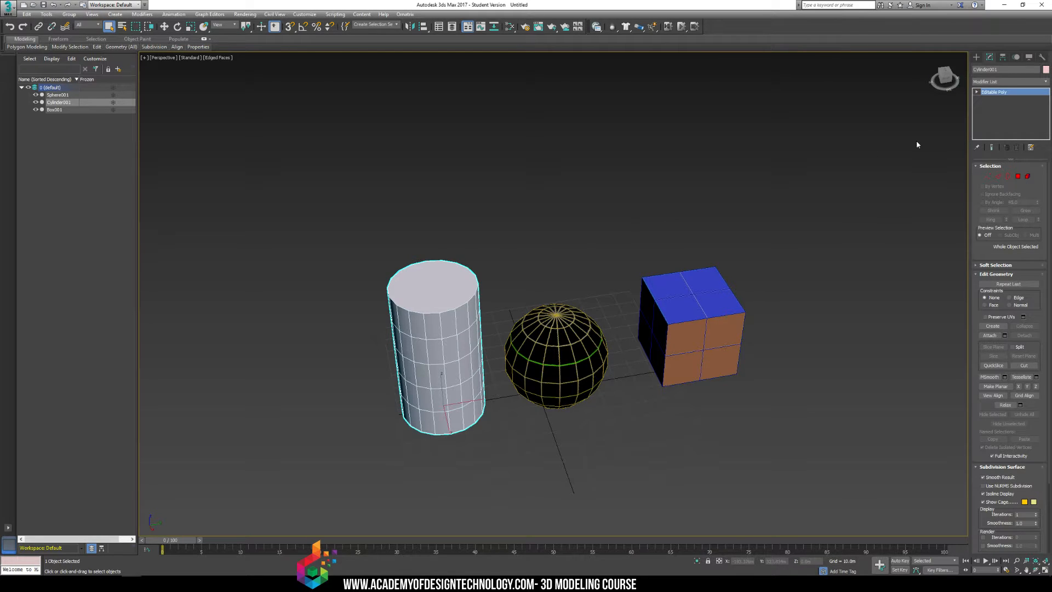
mouse_move(740, 196)
middle_mouse_down("alt")
mouse_move(546, 253)
mouse_move(539, 279)
middle_mouse_up("alt")
left_click(705, 344)
key("F4")
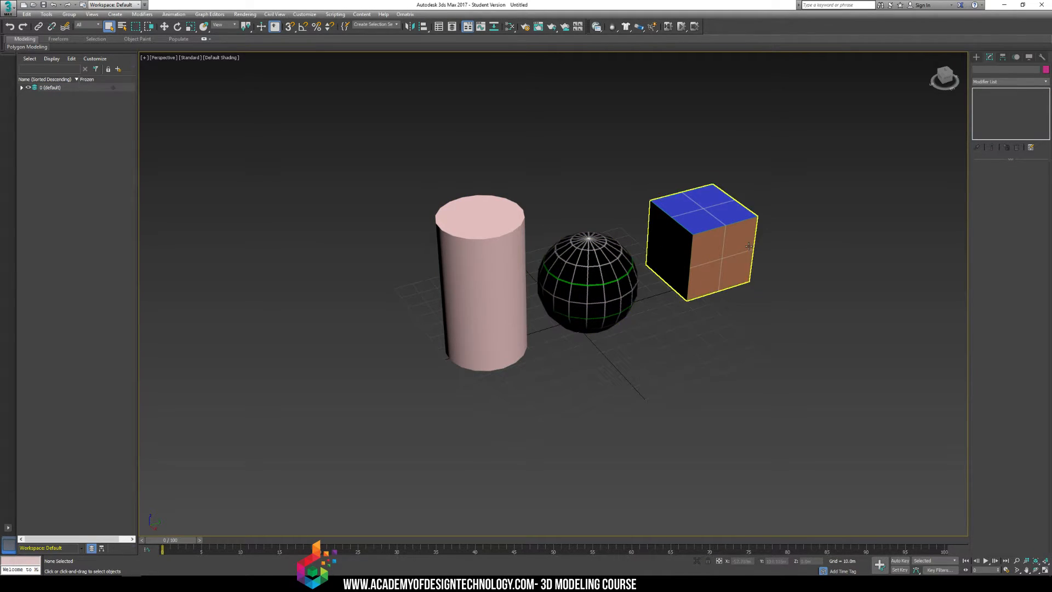
left_click(671, 273)
middle_click_drag(671, 272, 565, 335)
middle_click_drag(604, 285, 687, 301)
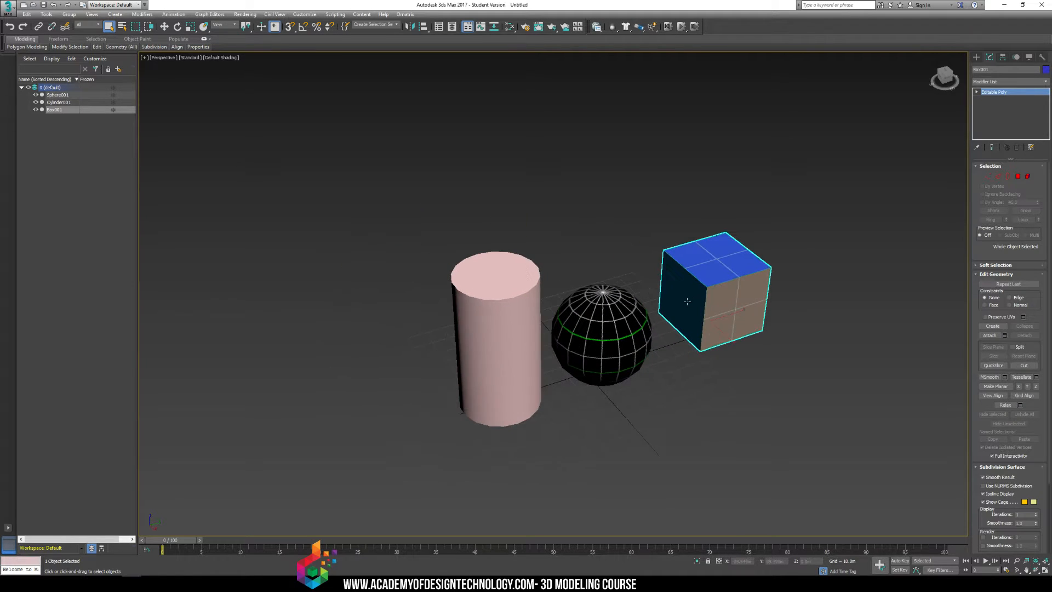
left_click(817, 373)
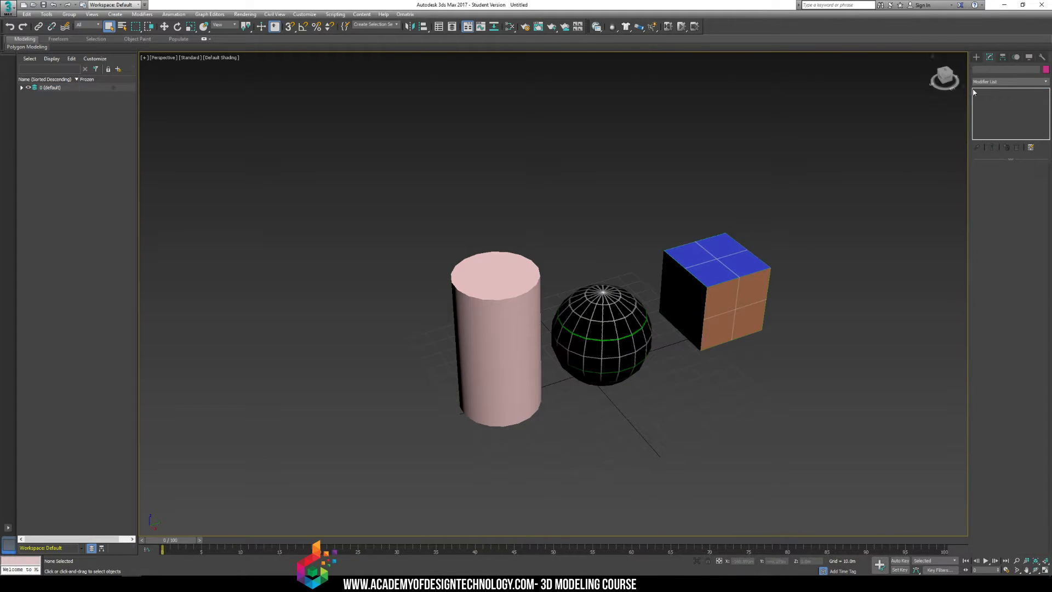
Create an extended-primitive capsule in front of the box, about 33 m in radius and 213 m high
left_click(976, 57)
middle_click_drag(899, 230, 899, 214)
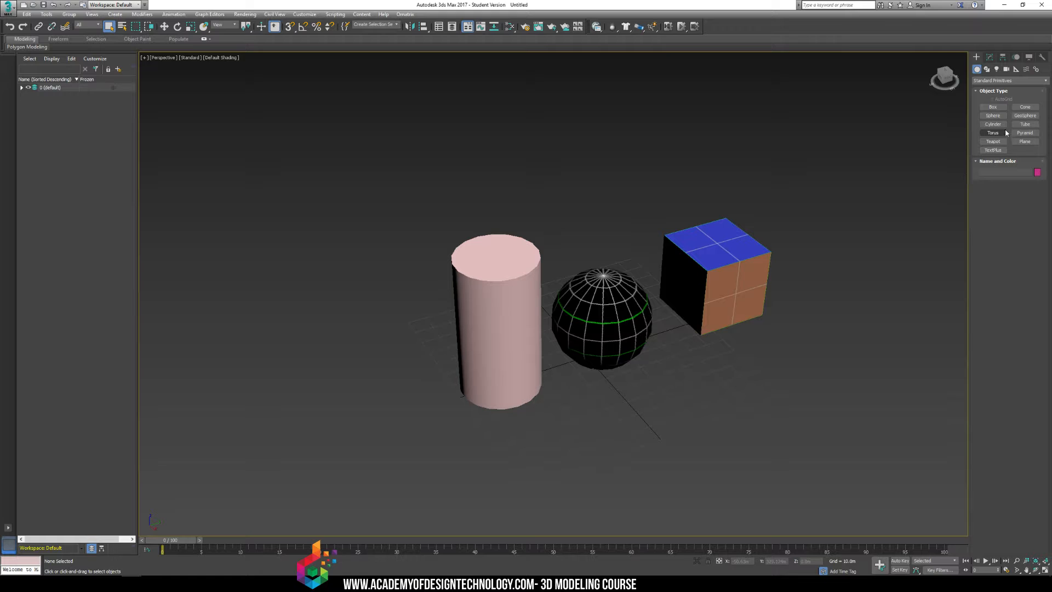
left_click(1012, 81)
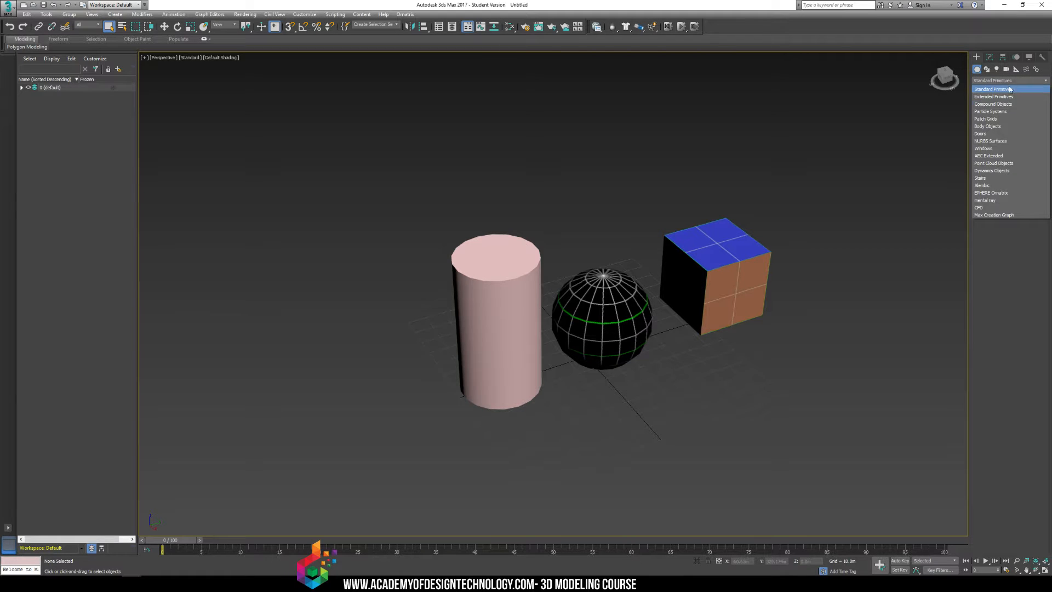
left_click(1006, 97)
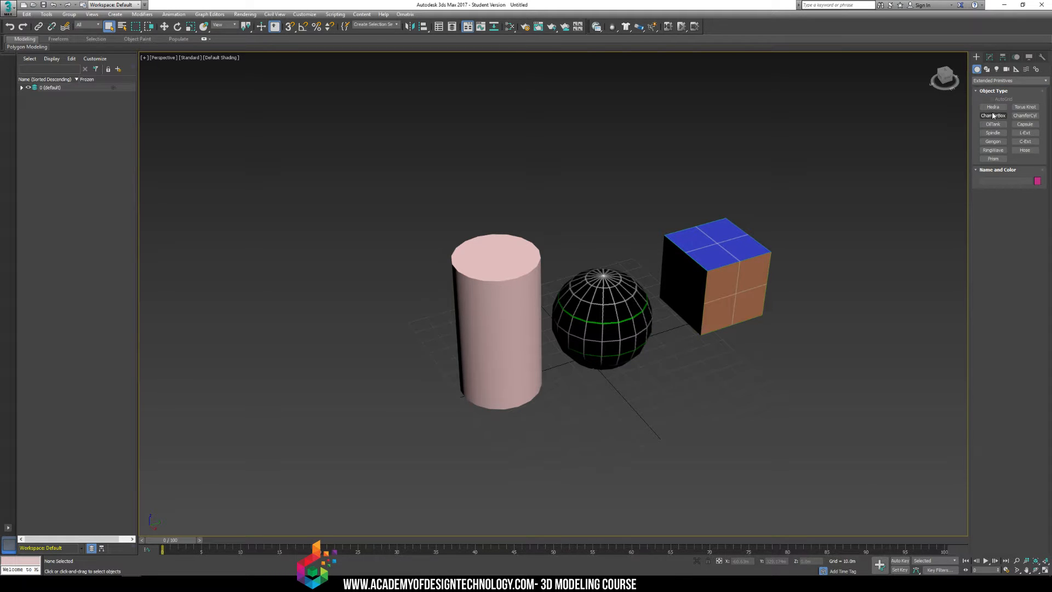
left_click(1022, 125)
scroll(757, 323, "down", 3)
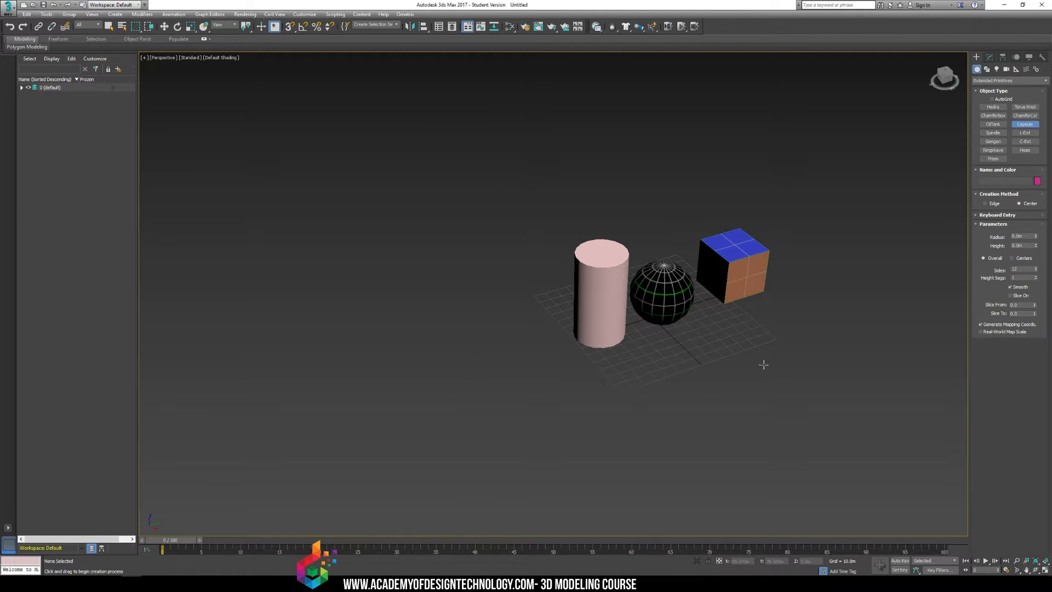
left_click_drag(723, 386, 760, 380)
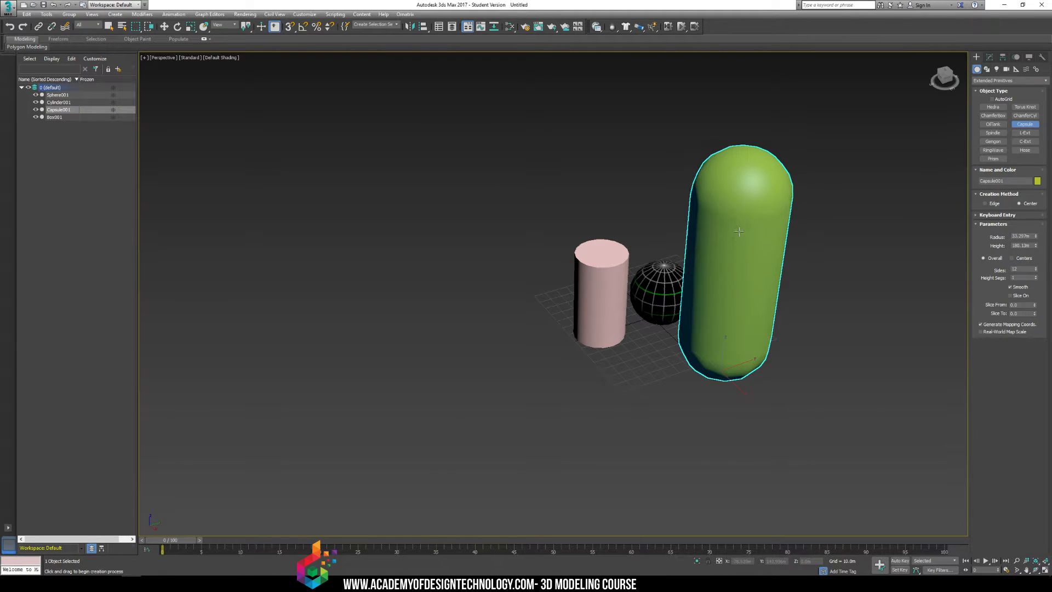
left_click(771, 203)
Turn on edged faces, give the capsule three height segments and convert it to an editable poly
mouse_move(773, 203)
middle_mouse_down()
mouse_move(744, 238)
mouse_move(688, 237)
middle_mouse_up()
key("F4")
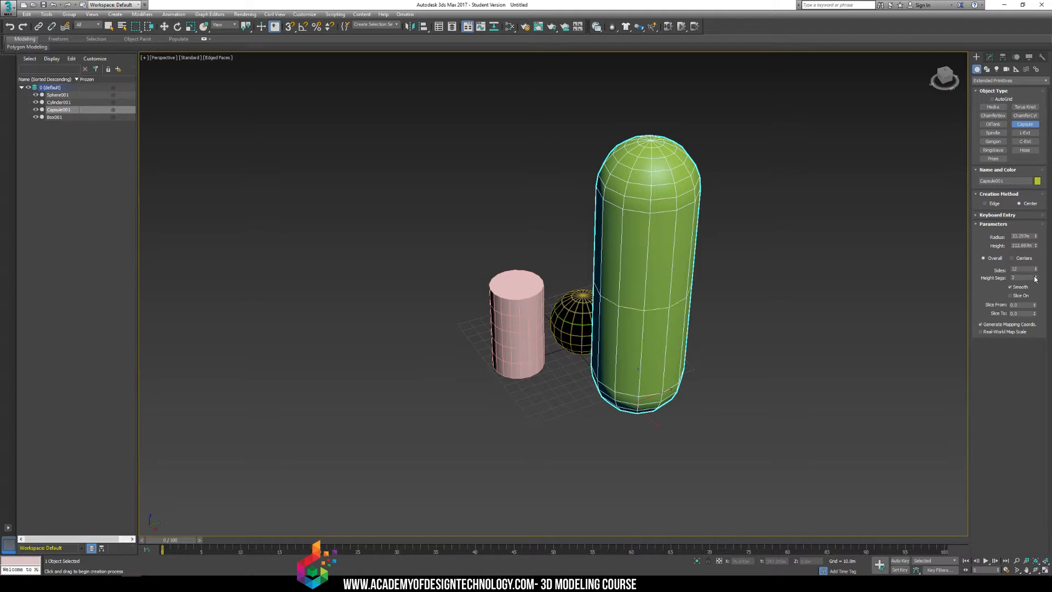
right_click(653, 243)
right_click(642, 277)
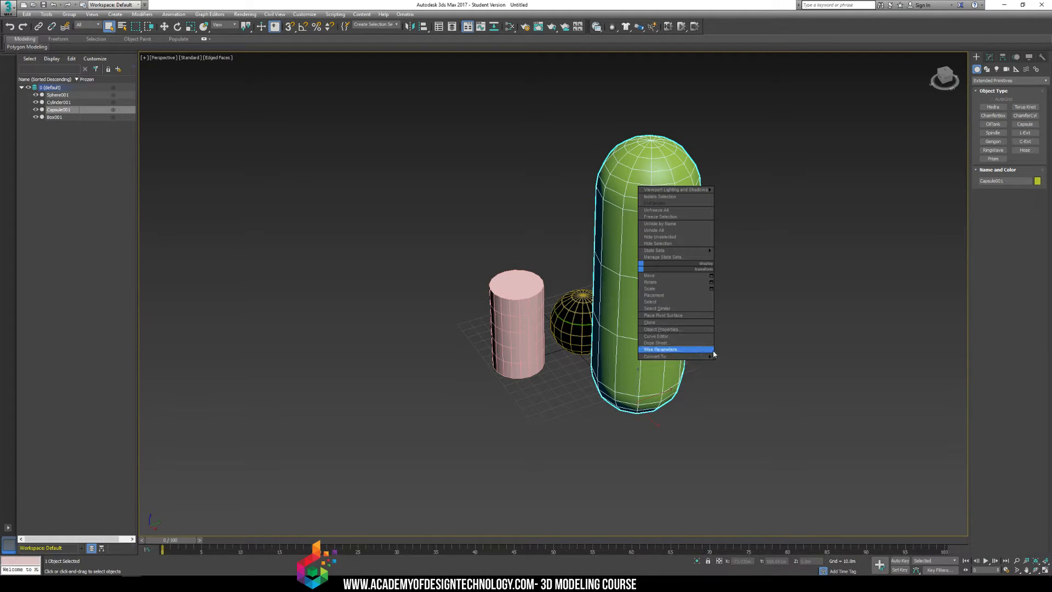
mouse_move(655, 356)
left_click(750, 364)
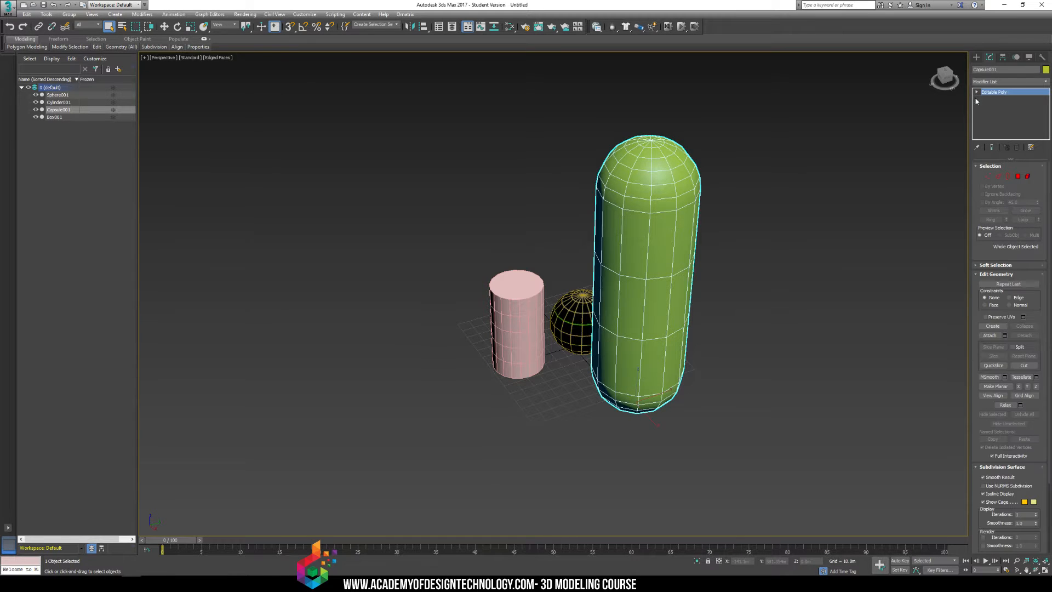
Select one upper side polygon on each of two opposite sides of the capsule and extrude both outward as arms
left_click(976, 92)
left_click(993, 119)
left_click(598, 224)
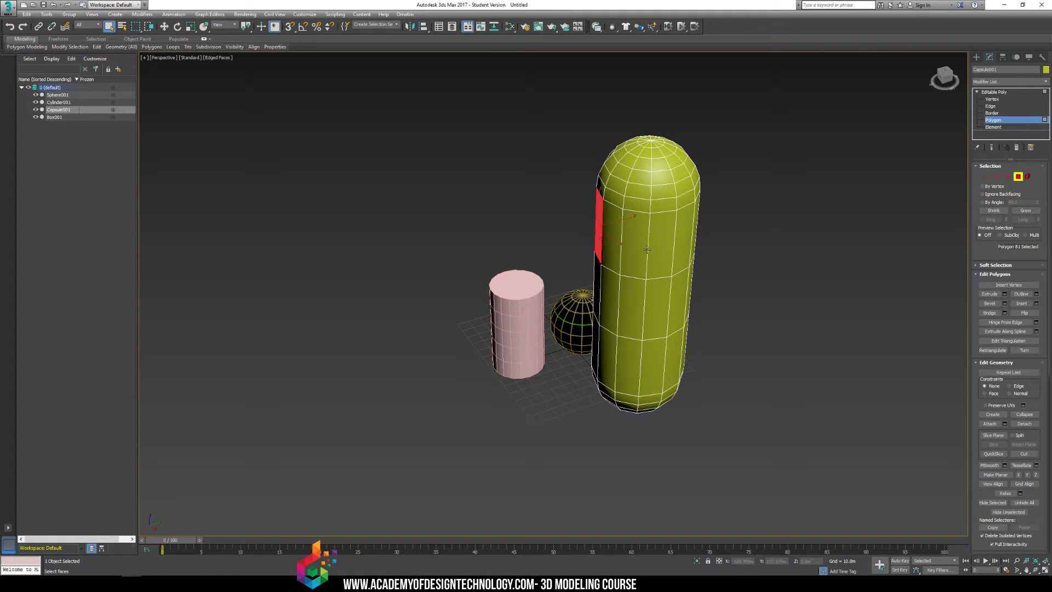
middle_click_drag(599, 224, 651, 236, "alt")
left_click(651, 237, "ctrl")
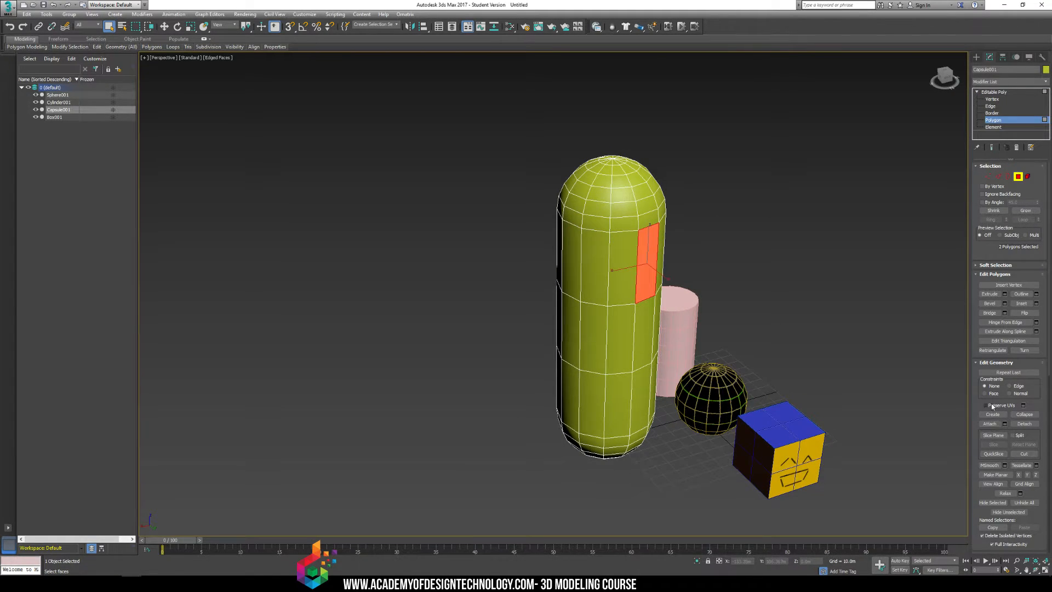
left_click(997, 298)
left_click_drag(655, 263, 660, 46)
Select two polygons near the capsule's base, extrude them outward as short legs and clear the selection
middle_click_drag(573, 307, 666, 296, "alt")
left_click(656, 409)
middle_click_drag(592, 416, 642, 408, "alt")
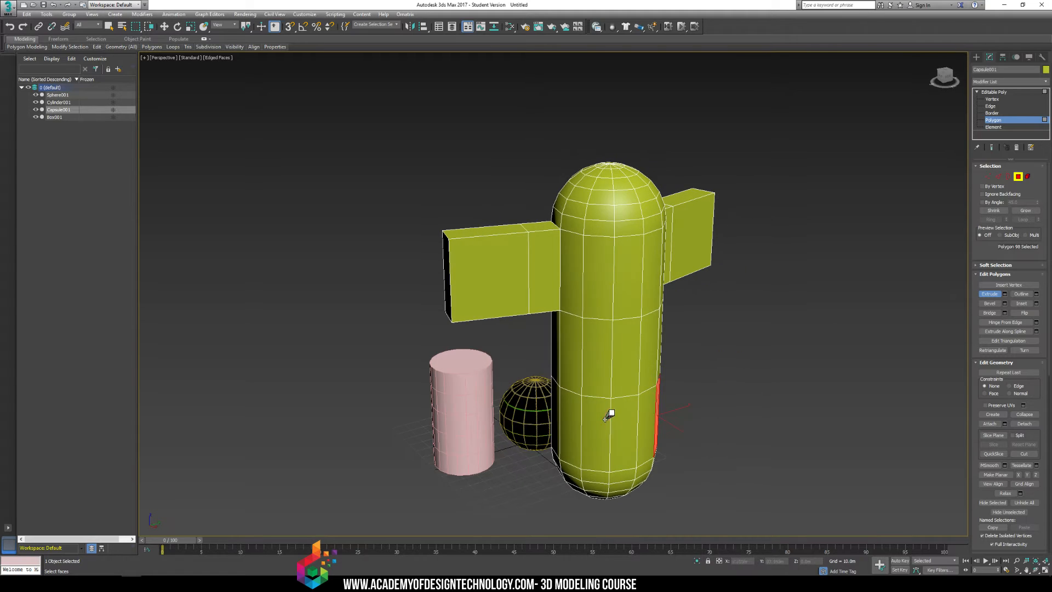
left_click(605, 419, "ctrl")
left_click_drag(605, 418, 638, 206)
left_click(804, 266)
middle_click_drag(803, 267, 763, 225, "alt")
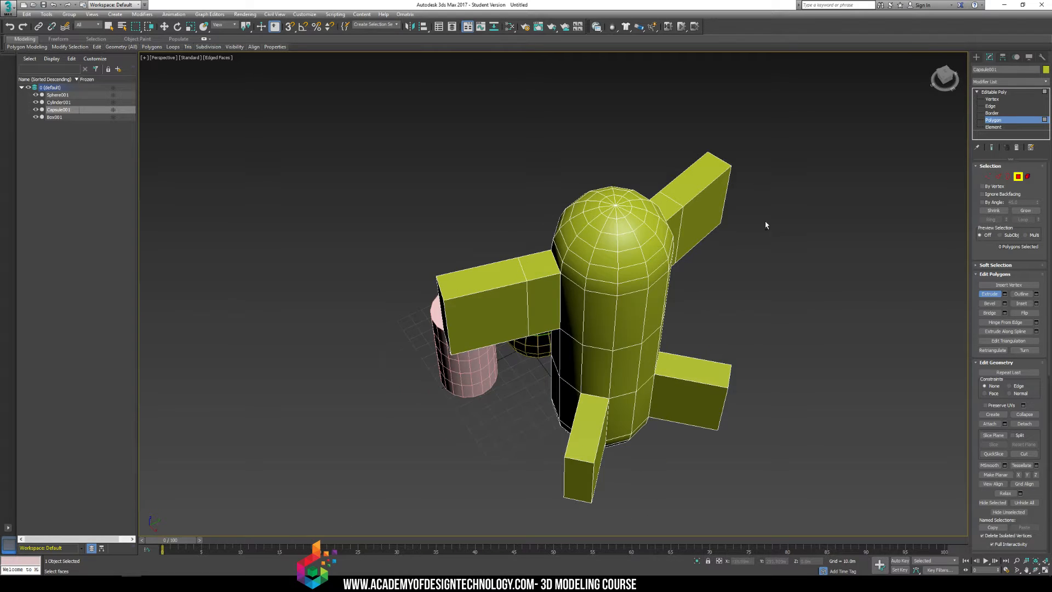
Apply an Unwrap UVW modifier to the capsule figure, open its UV editor and enlarge the editor window
left_click(994, 92)
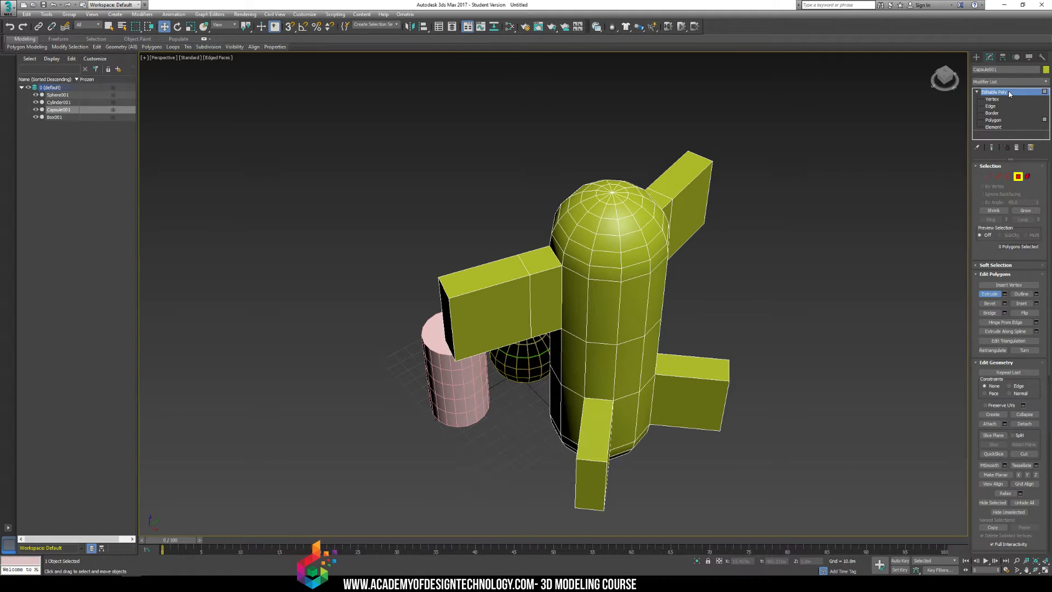
left_click(1045, 81)
key("u")
key("Return")
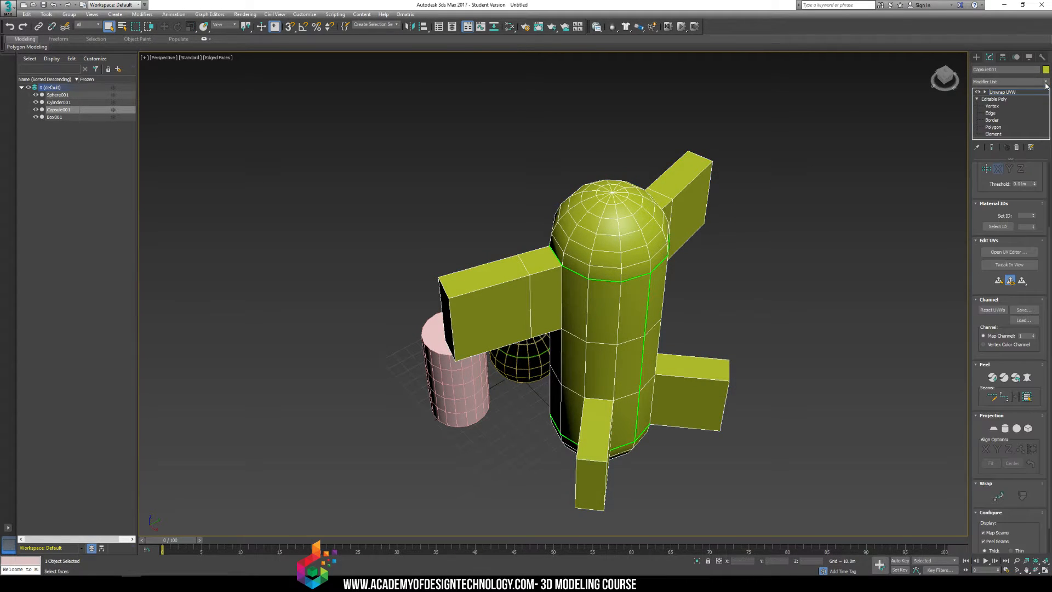
left_click(1025, 250)
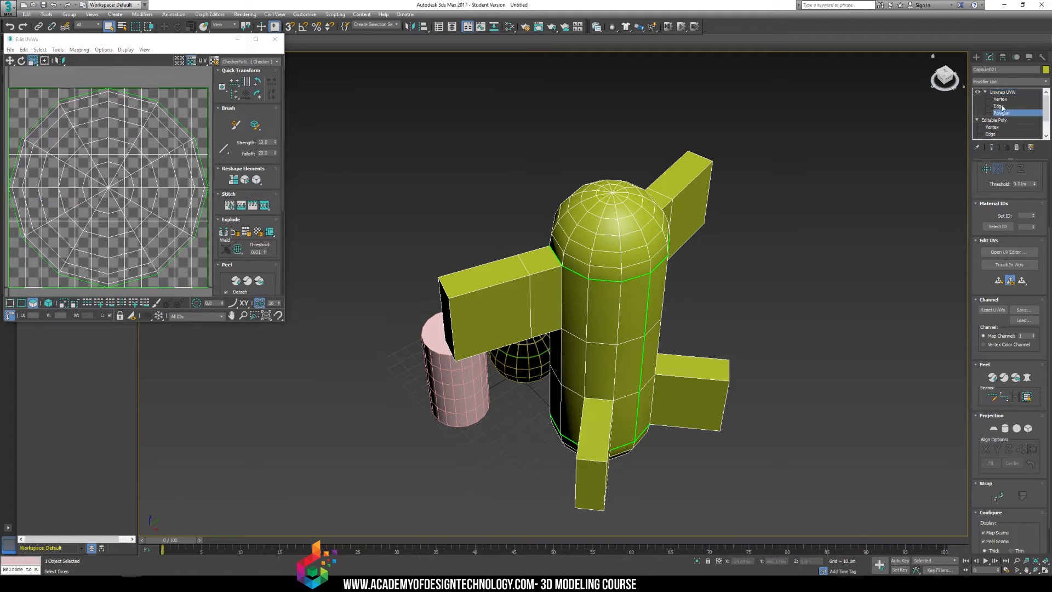
left_click_drag(283, 323, 452, 422)
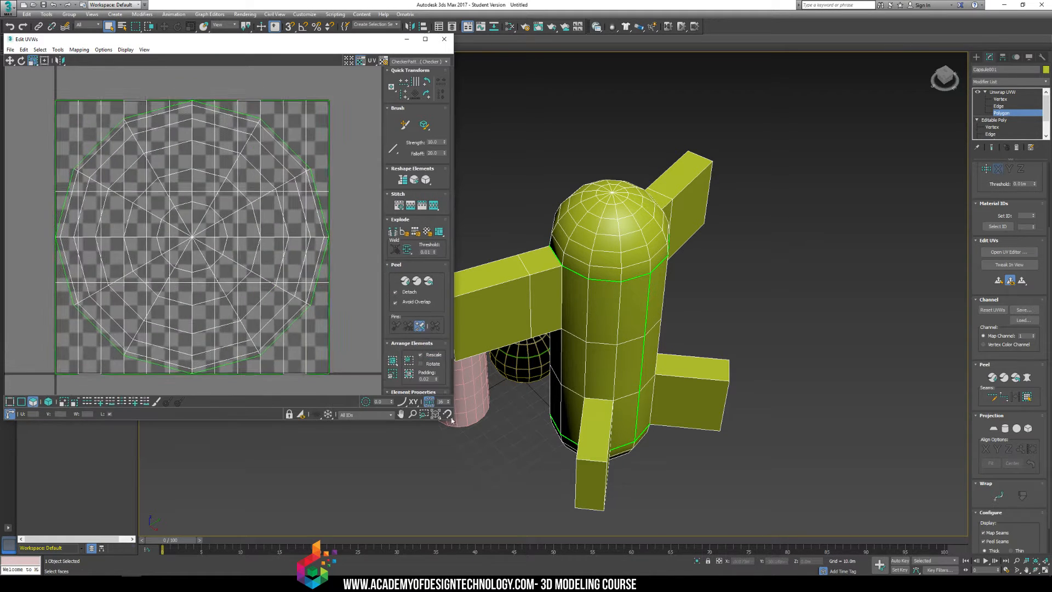
Select all of the figure's polygons, apply a planar projection aligned to Y and clear the selection
scroll(219, 236, "down", 3)
middle_click_drag(219, 236, 255, 268)
left_click_drag(110, 174, 469, 487)
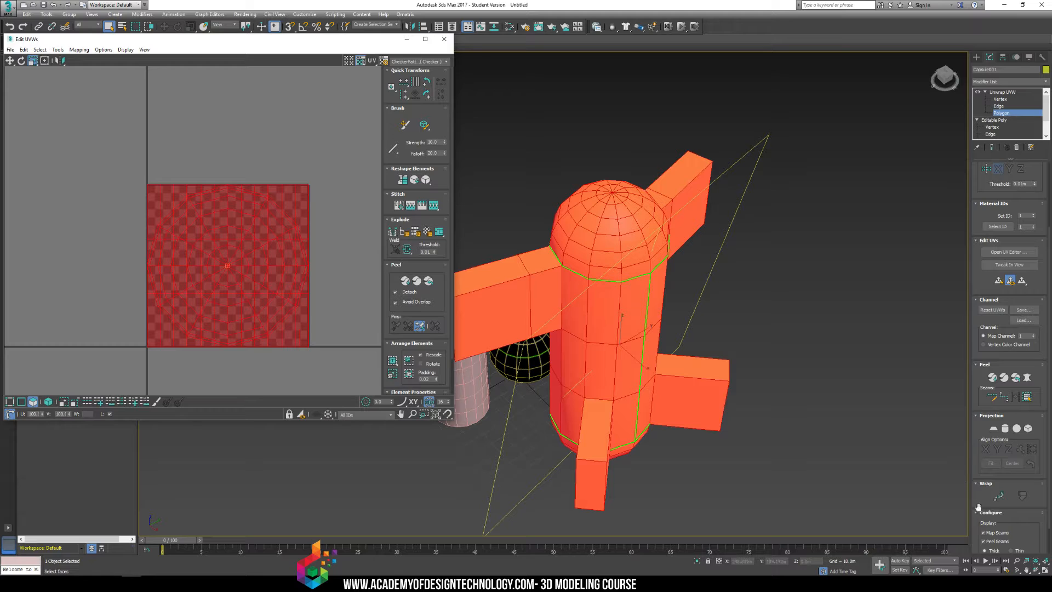
scroll(977, 504, "down", 2)
left_click(994, 396)
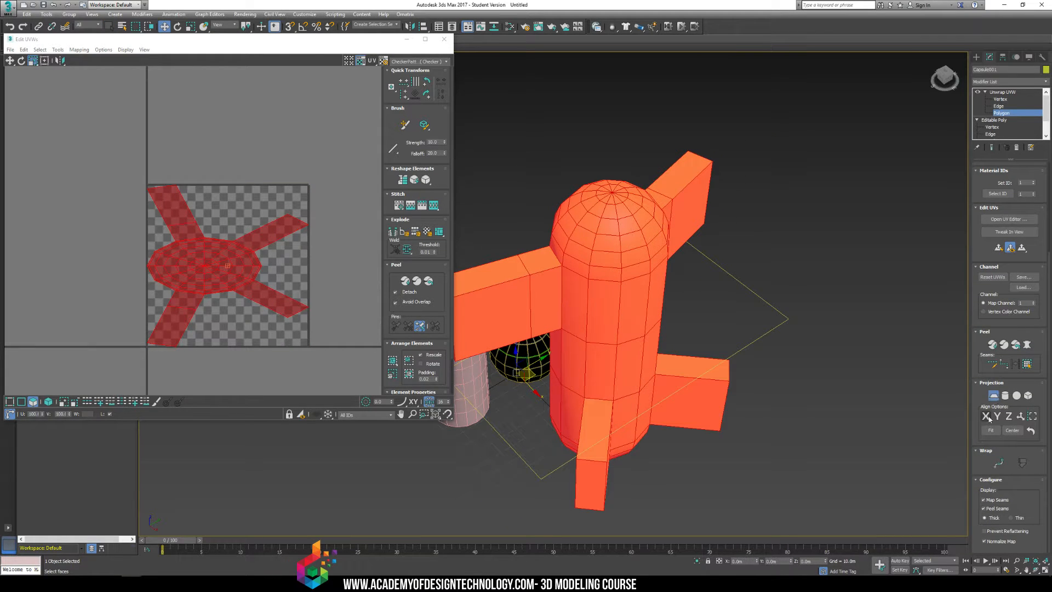
left_click(997, 416)
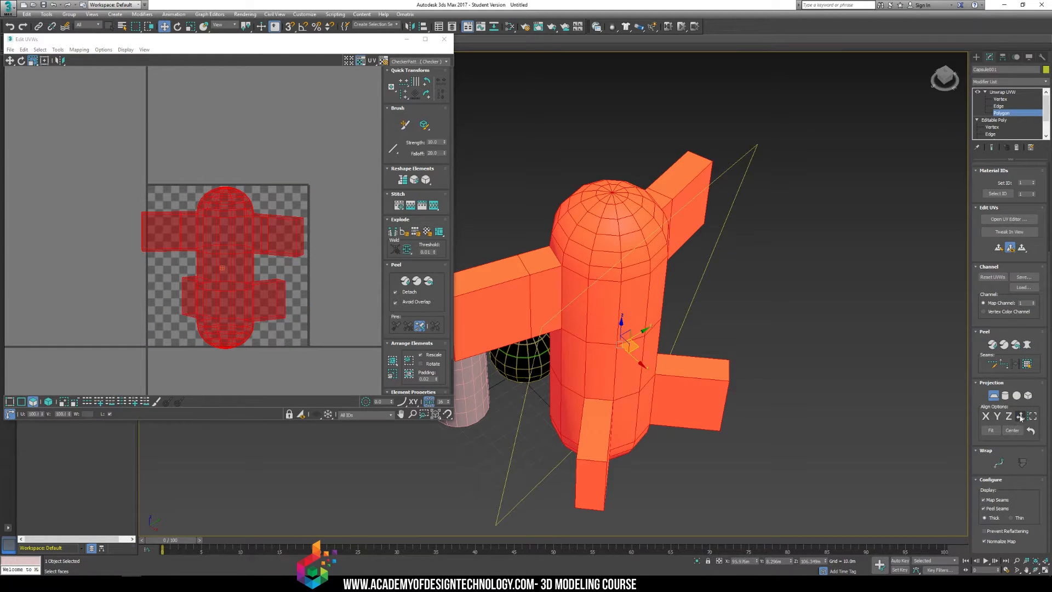
left_click(994, 397)
left_click_drag(211, 227, 240, 201)
key("ctrl+z")
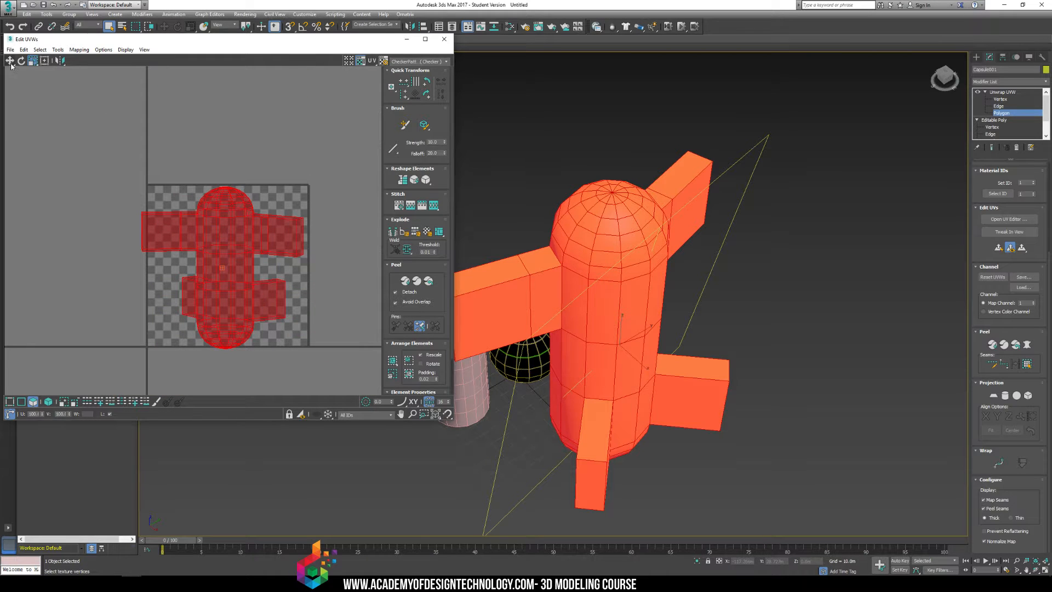
left_click(10, 60)
left_click(172, 114)
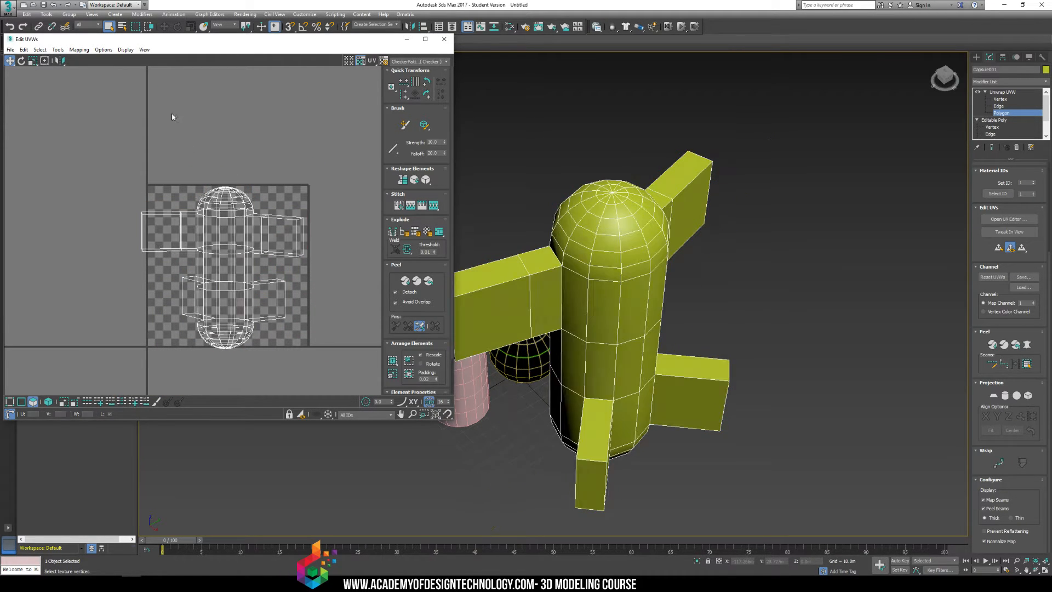
Render the UV template of the planar layout at 1024 × 1024 and move the rendered map beside the UV editor
left_click(58, 50)
left_click(49, 200)
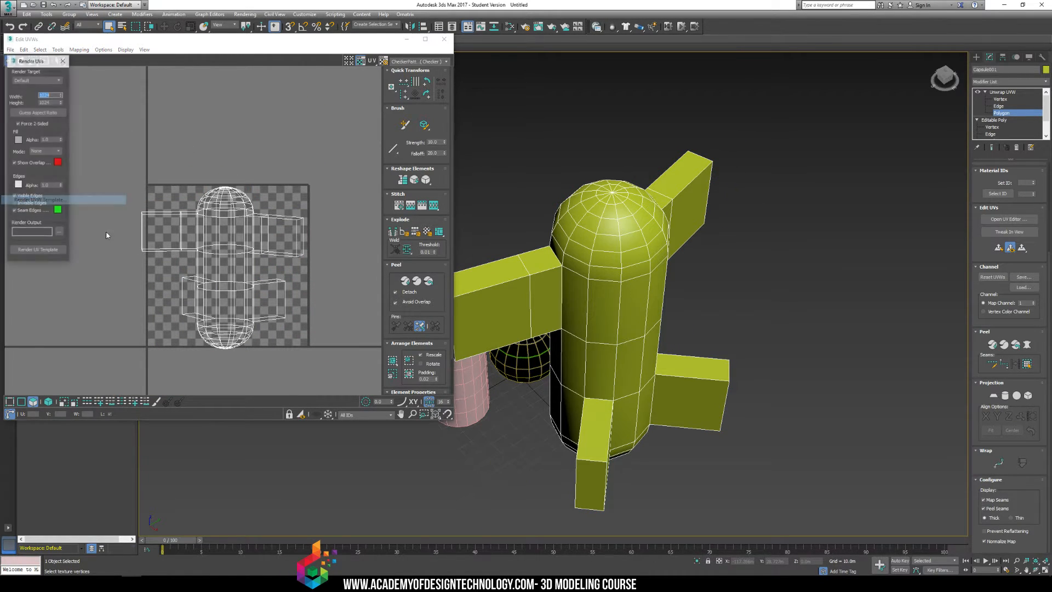
left_click(37, 251)
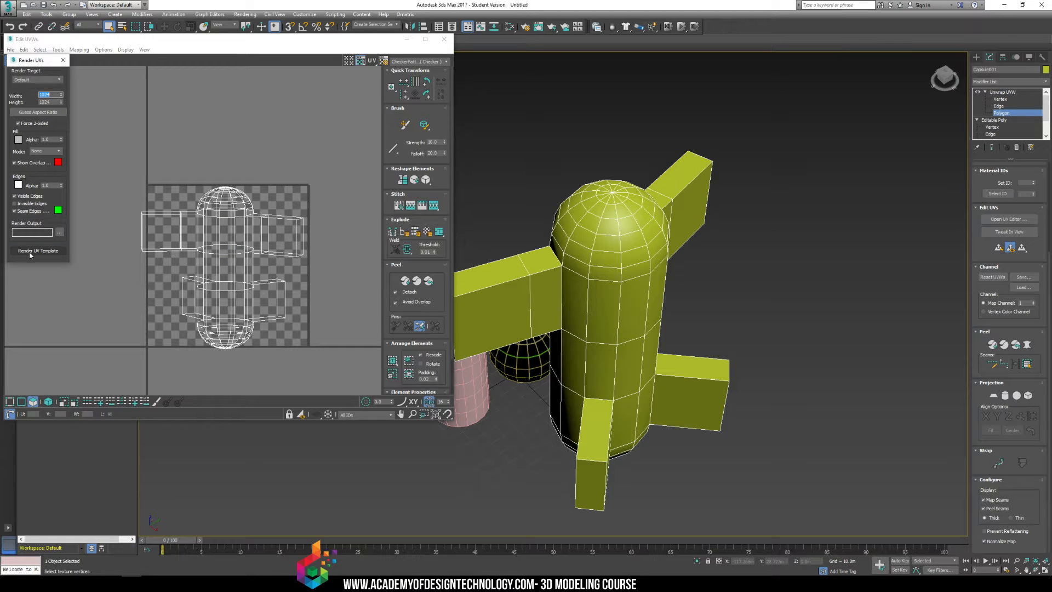
left_click_drag(901, 53, 580, 48)
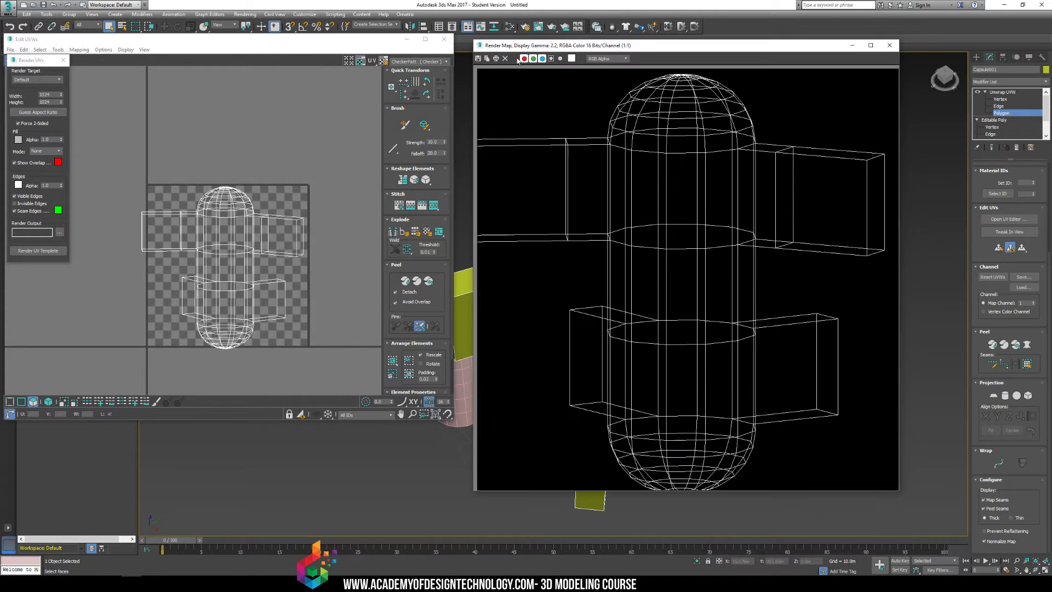
Set the template's fill mode to Solid, render it again to check for overlaps and close both rendered maps
left_click(58, 152)
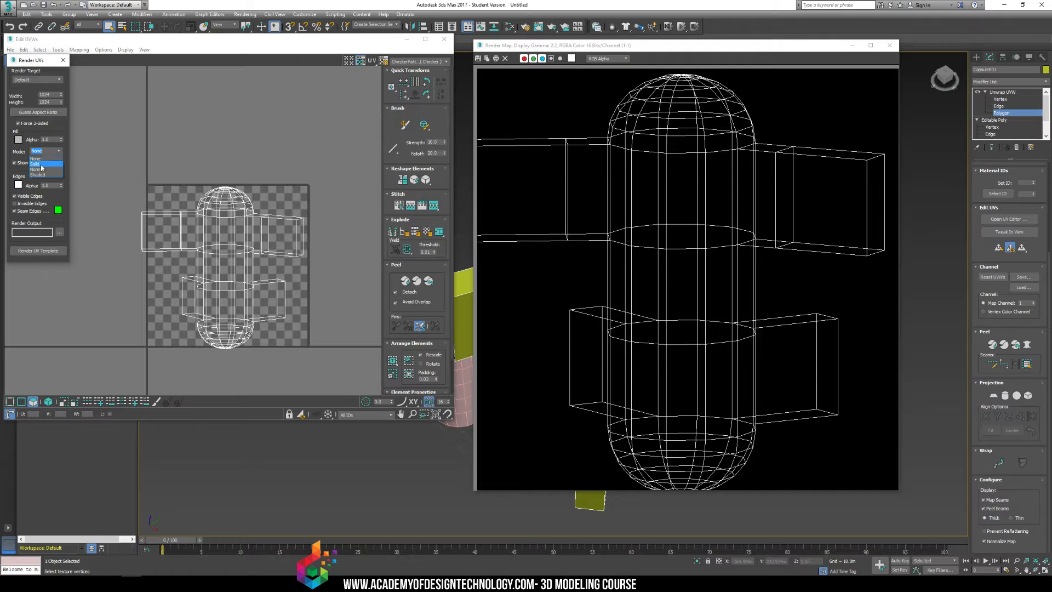
left_click(45, 165)
left_click(54, 254)
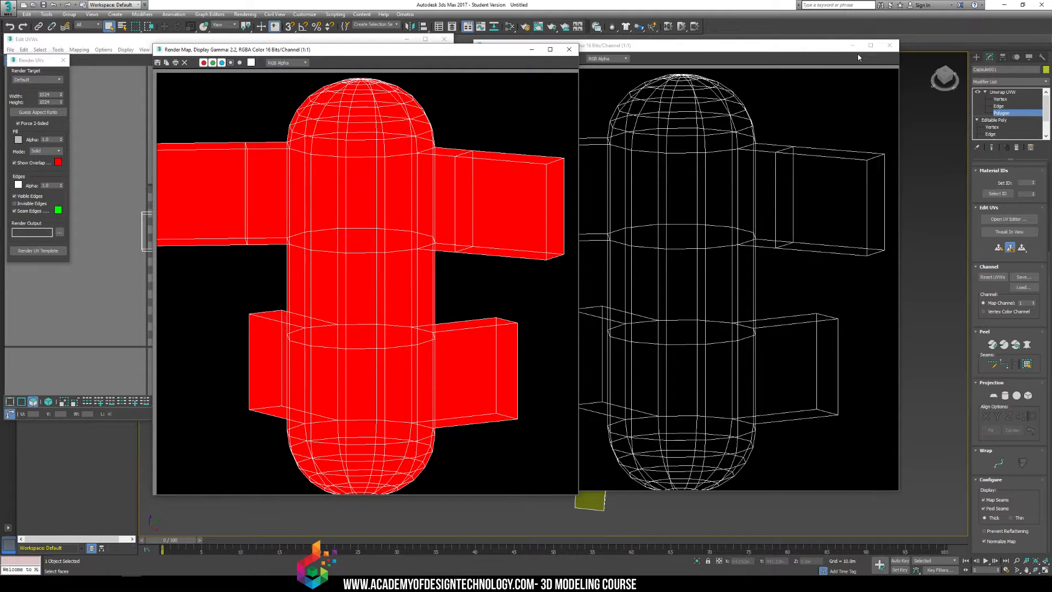
left_click(889, 45)
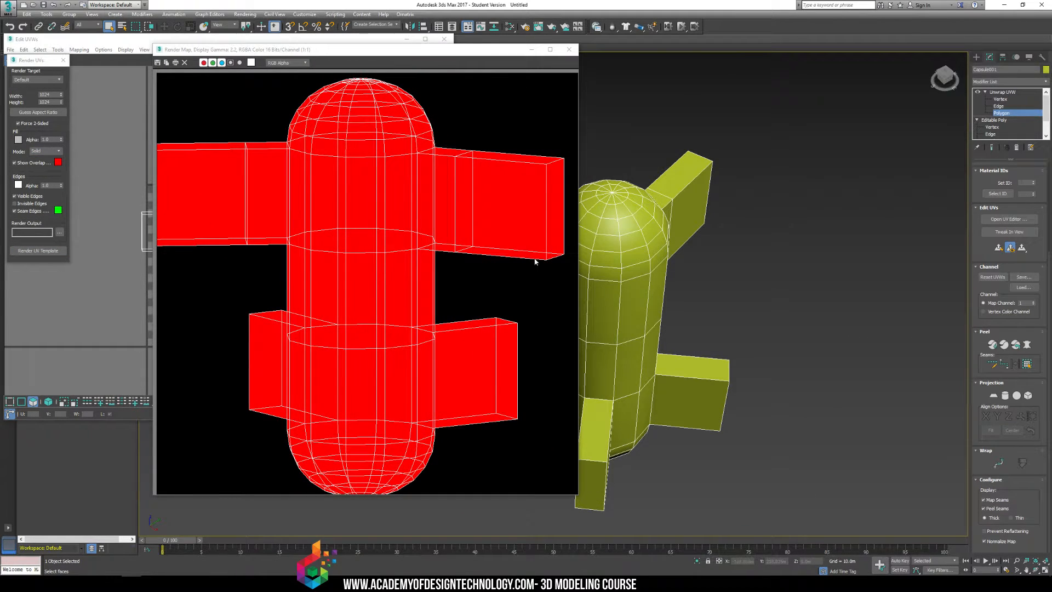
left_click(570, 50)
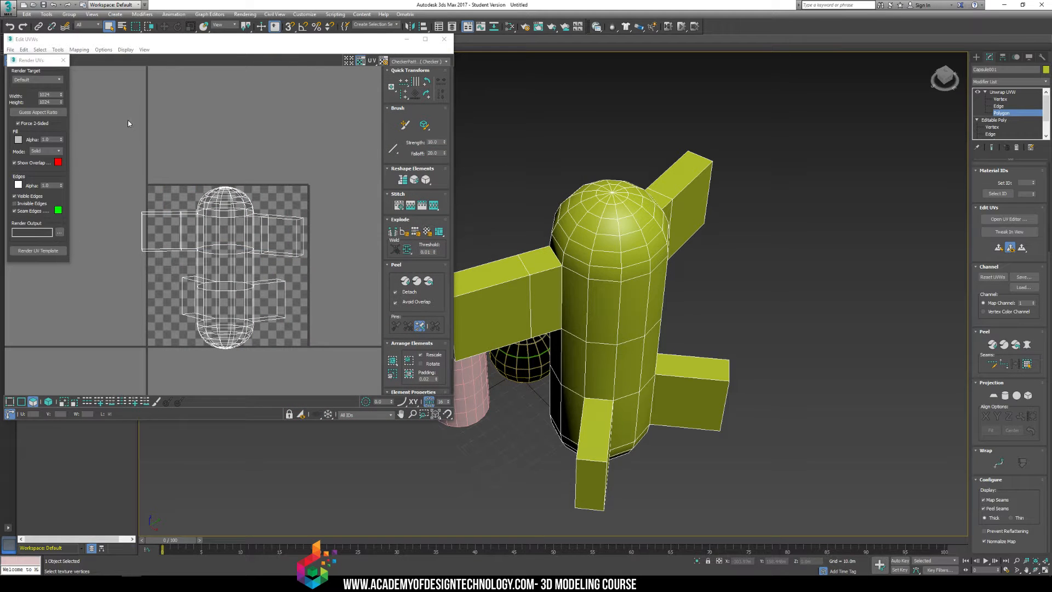
left_click(107, 181)
key("ctrl+a")
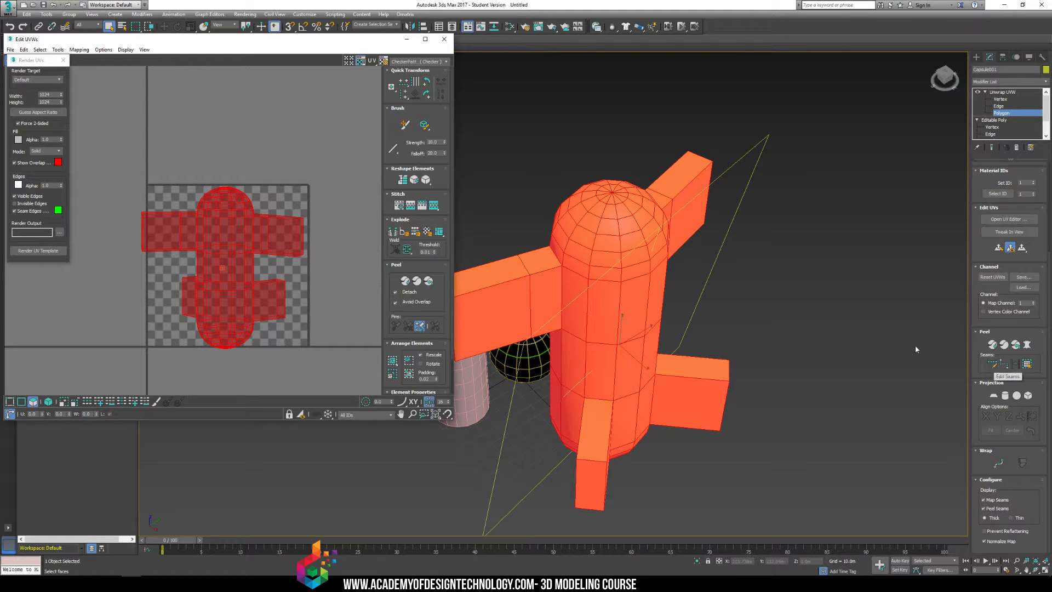
left_click(784, 320)
middle_click_drag(686, 313, 803, 323)
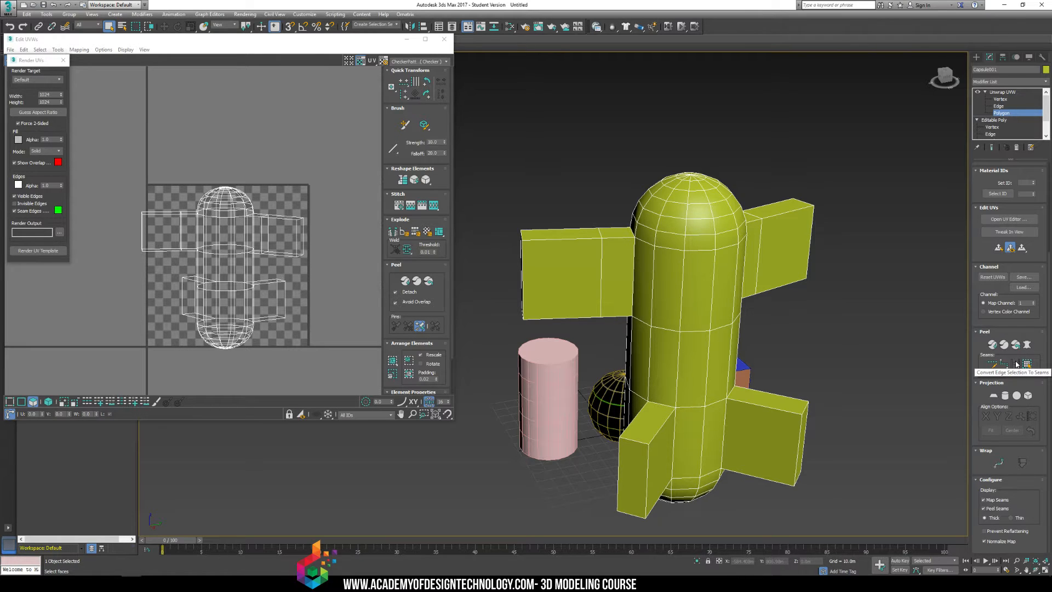
Switch to edge selection and select the four edges where the first arm joins the capsule body
left_click(999, 106)
left_click(823, 361)
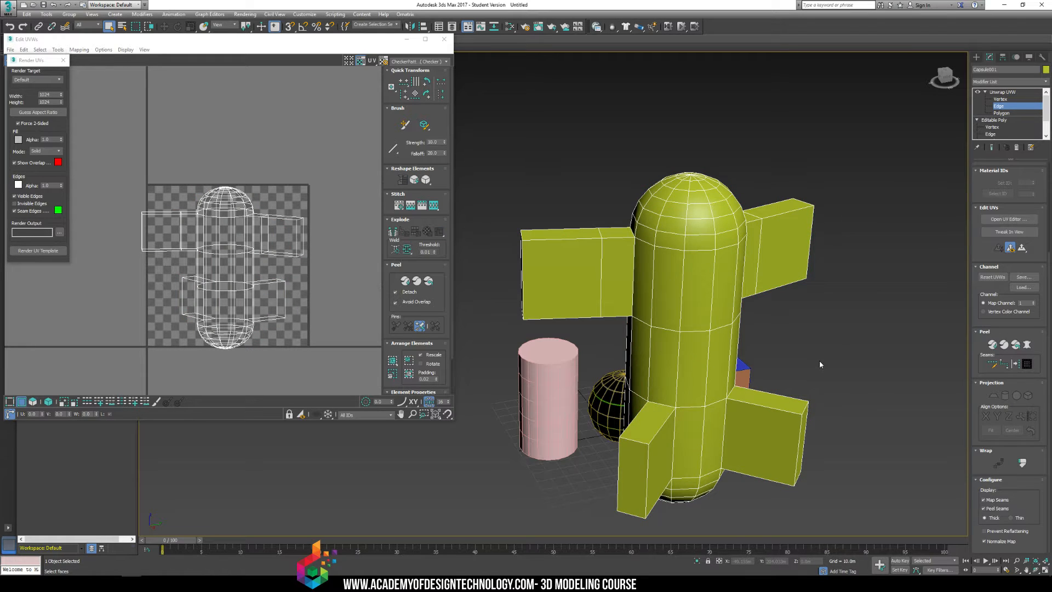
middle_click_drag(736, 336, 706, 405)
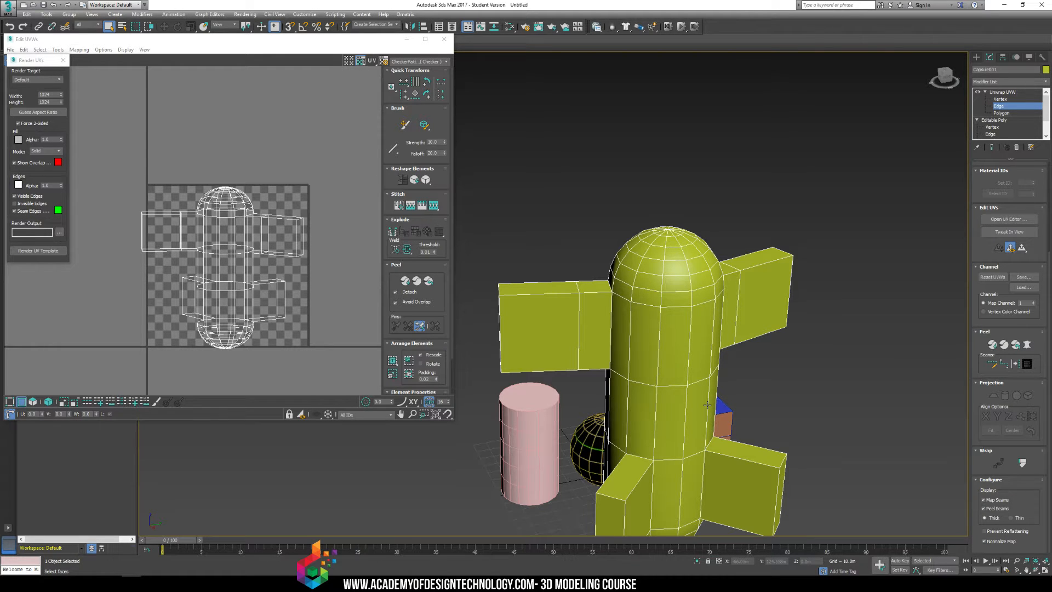
middle_click_drag(587, 351, 669, 324)
scroll(625, 328, "up", 5)
scroll(636, 336, "down", 3)
middle_click_drag(733, 285, 750, 264)
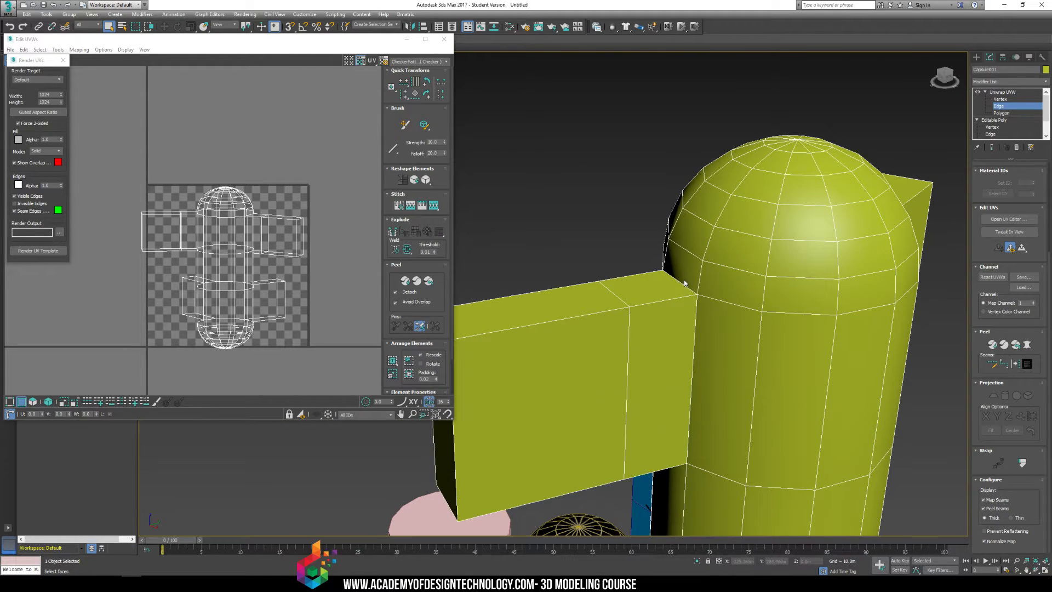
left_click(675, 280)
left_click(695, 346, "ctrl")
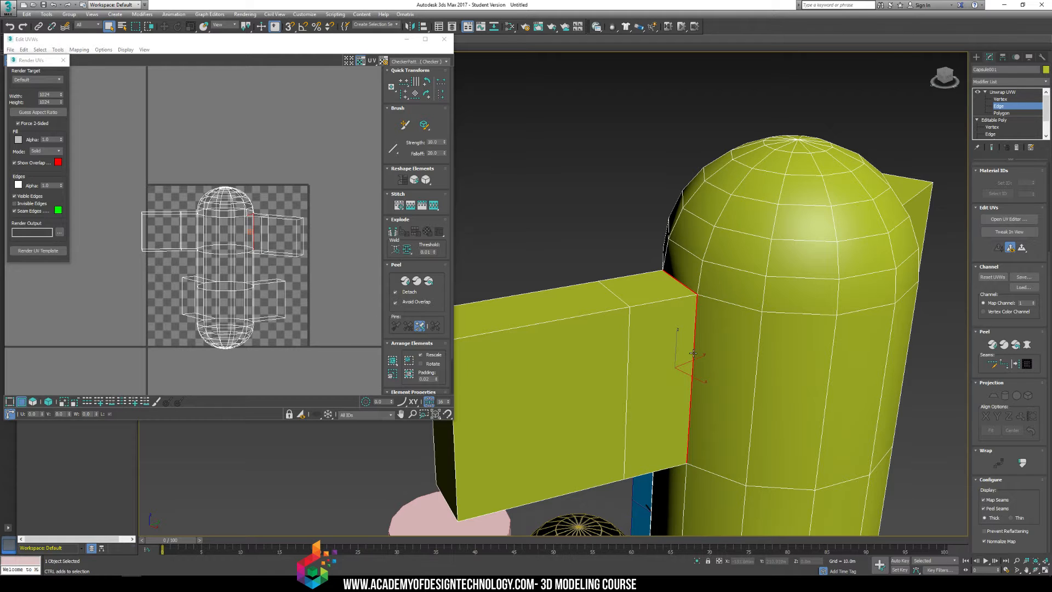
middle_click_drag(665, 475, 712, 428, "alt")
left_click(693, 441, "ctrl")
middle_click_drag(601, 412, 636, 439, "alt")
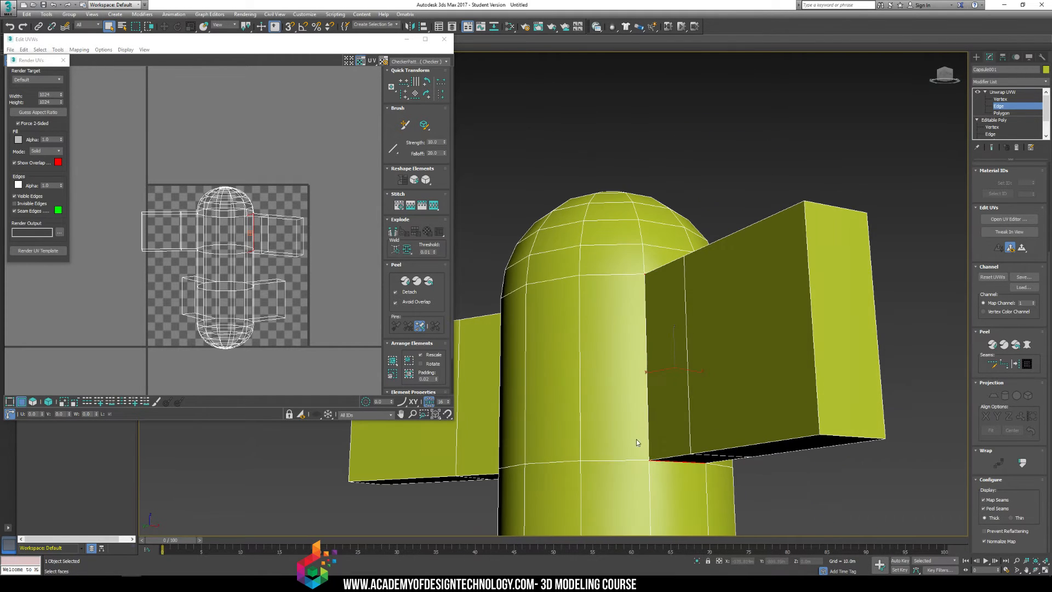
left_click(646, 356, "ctrl")
Add the edges where the second arm joins the capsule body to the selection
middle_click_drag(645, 355, 591, 367, "alt")
left_click(583, 394, "ctrl")
middle_click_drag(590, 442, 729, 406, "alt")
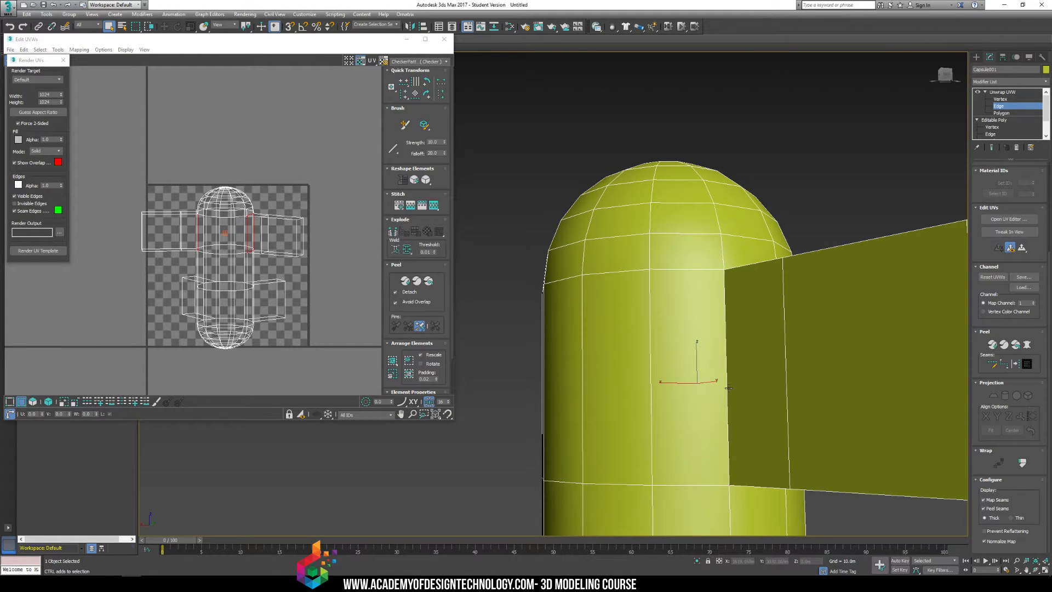
left_click(729, 368, "ctrl")
Add the edges around the base of both legs, where they join the body, to the selection
middle_click_drag(731, 365, 679, 306, "alt")
left_click(684, 311, "ctrl")
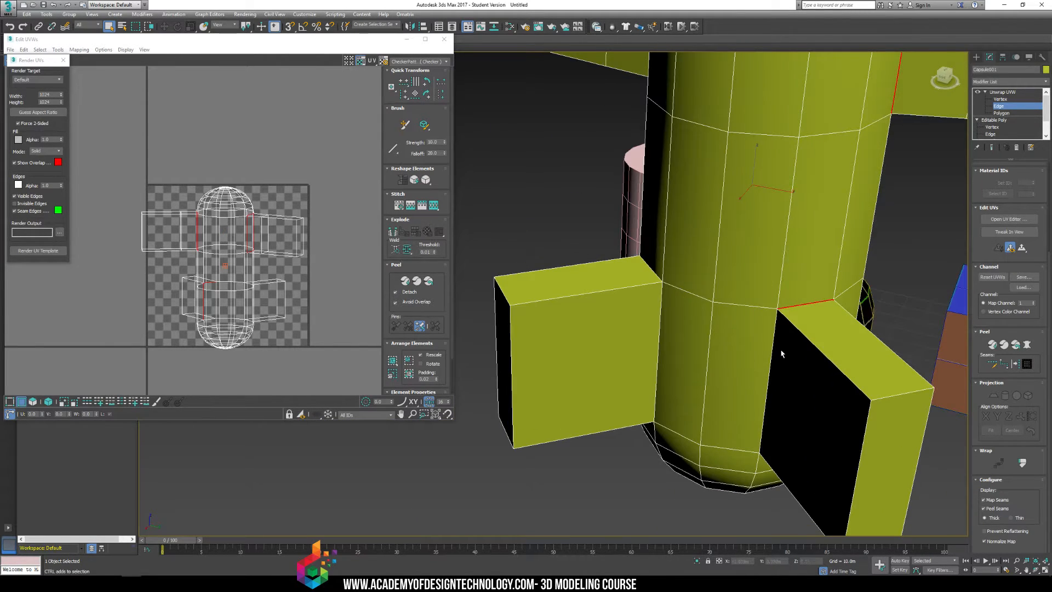
scroll(774, 379, "up", 3)
left_click(852, 421, "ctrl")
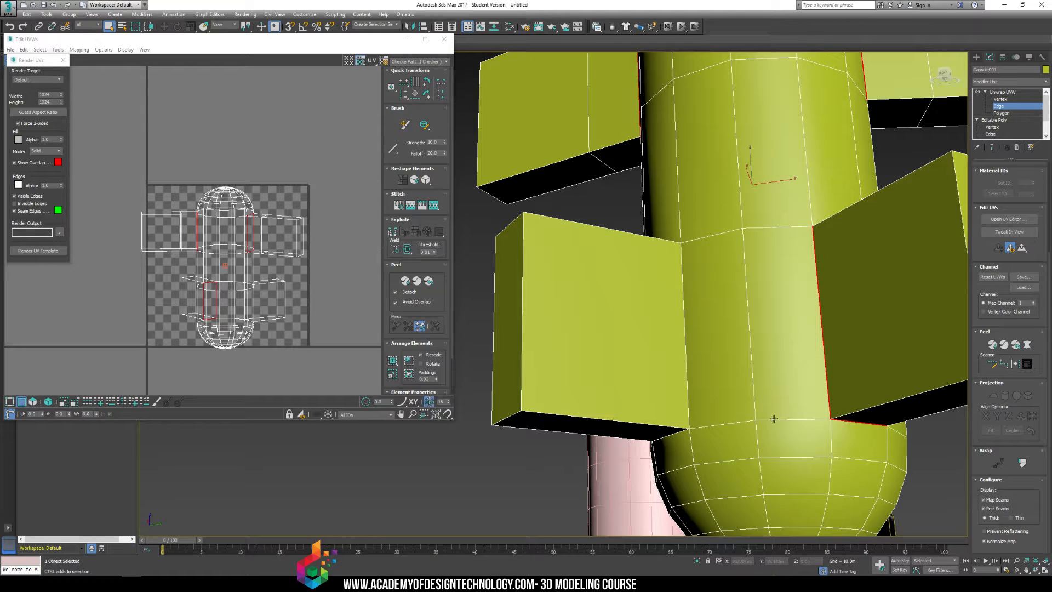
left_click(686, 417, "ctrl")
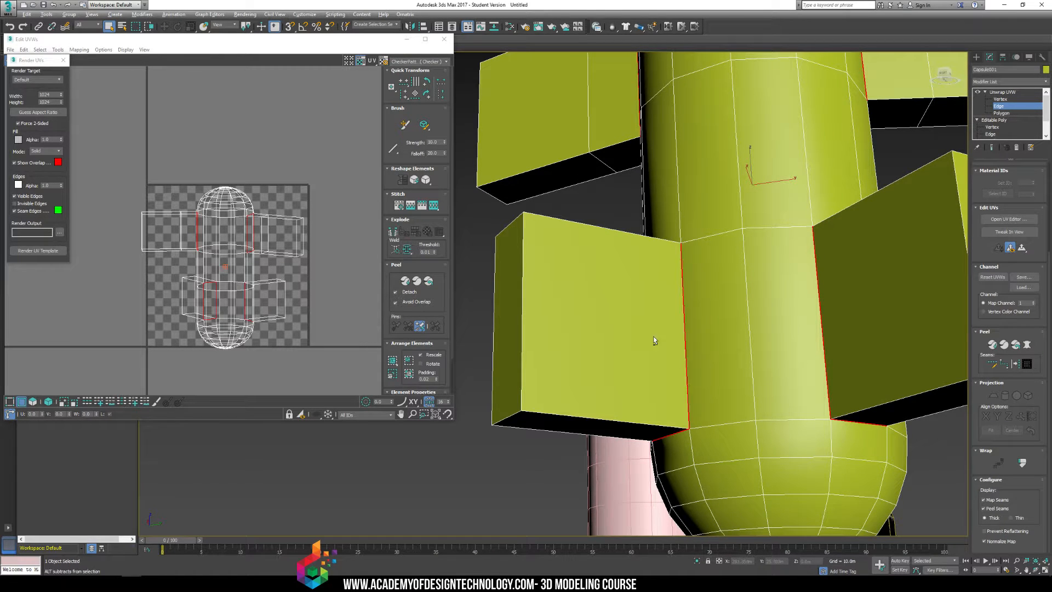
middle_click_drag(686, 416, 689, 381, "alt")
middle_click_drag(702, 306, 854, 329, "alt")
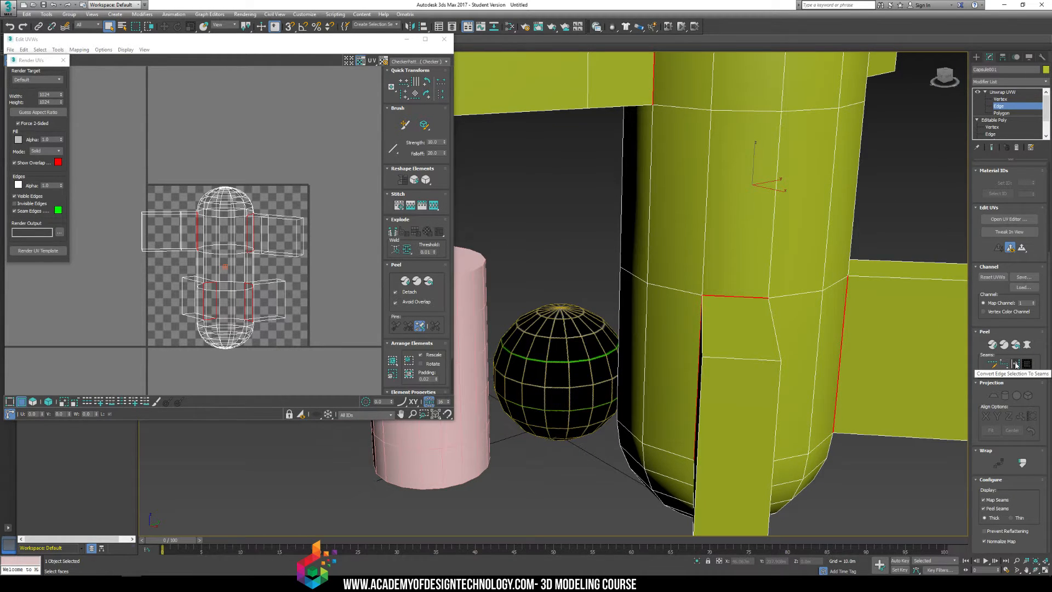
Convert the selected edges around the arms and legs to peel seams and inspect them on the figure
left_click(1015, 364)
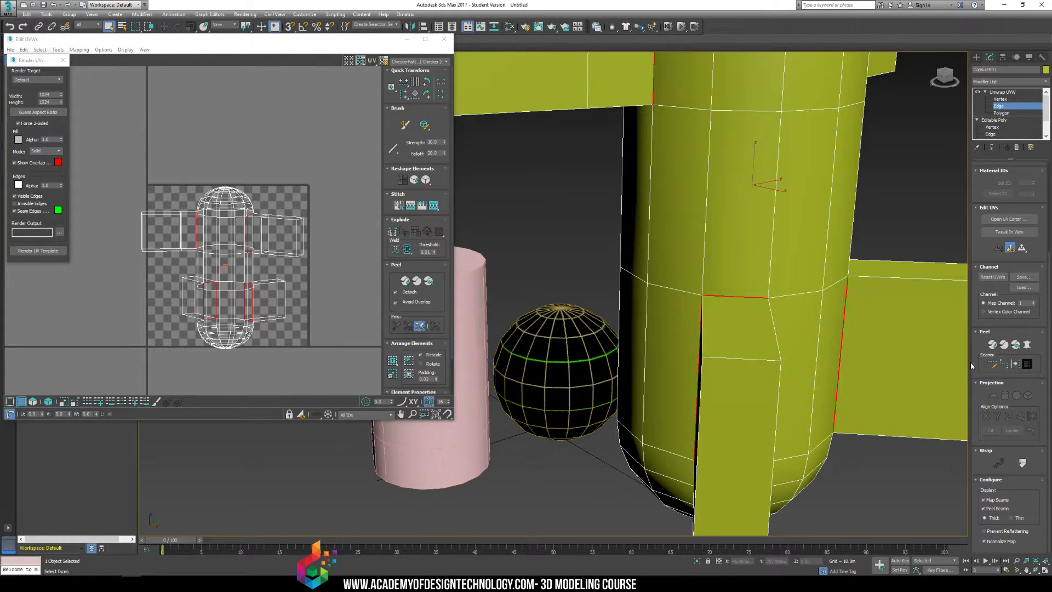
left_click(1018, 368)
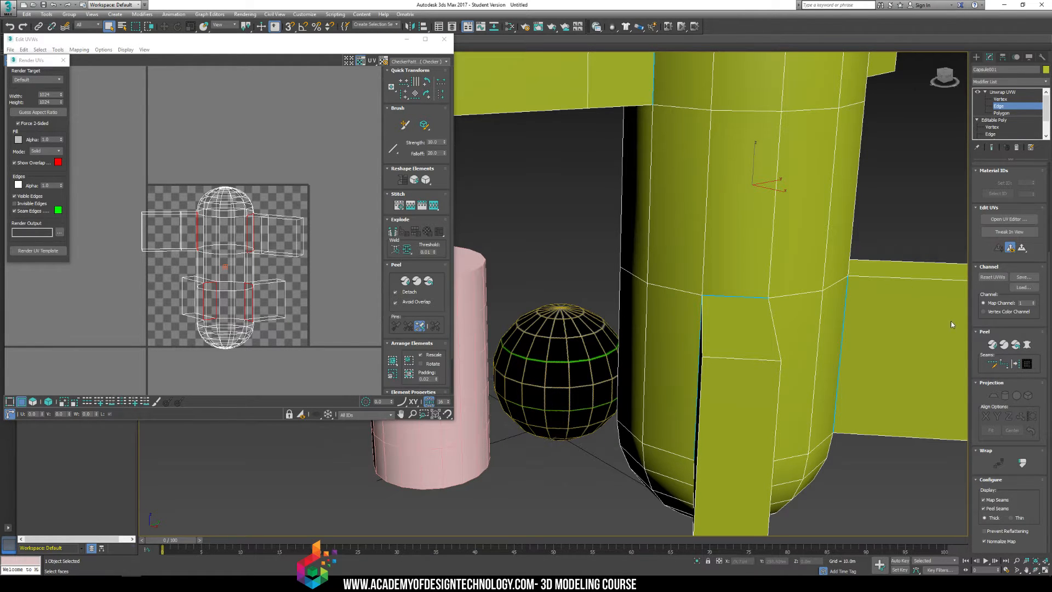
scroll(857, 294, "down", 5)
middle_click_drag(840, 298, 832, 244, "alt")
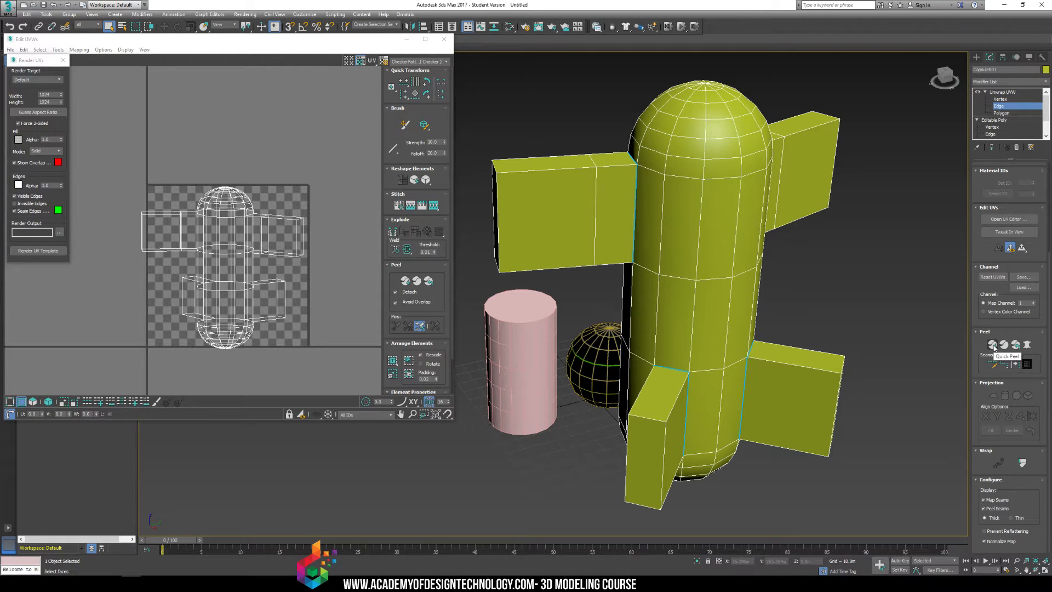
middle_click_drag(716, 242, 631, 159, "alt")
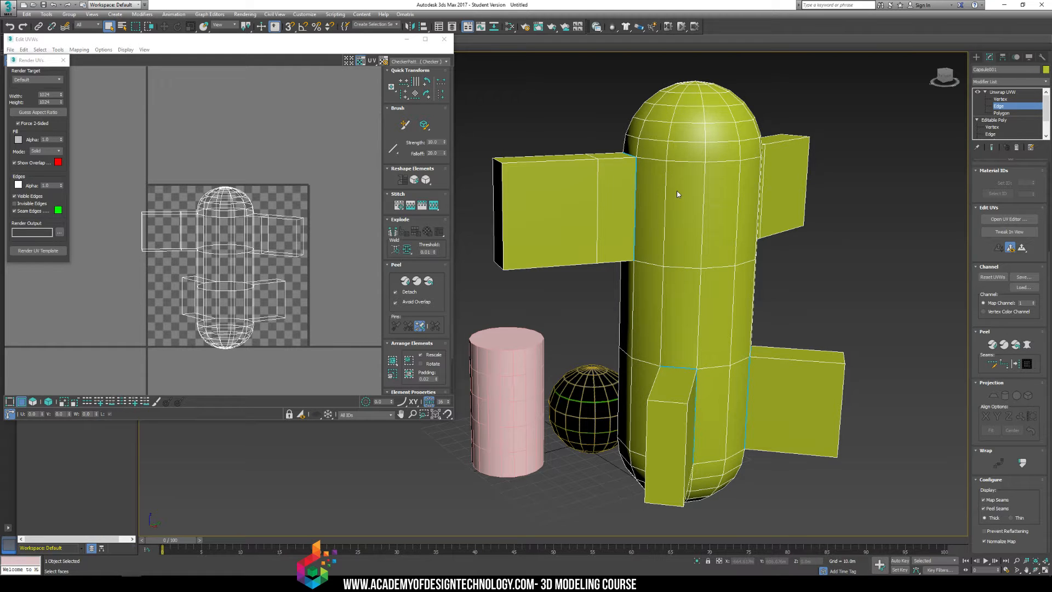
middle_click_drag(677, 194, 616, 165, "alt")
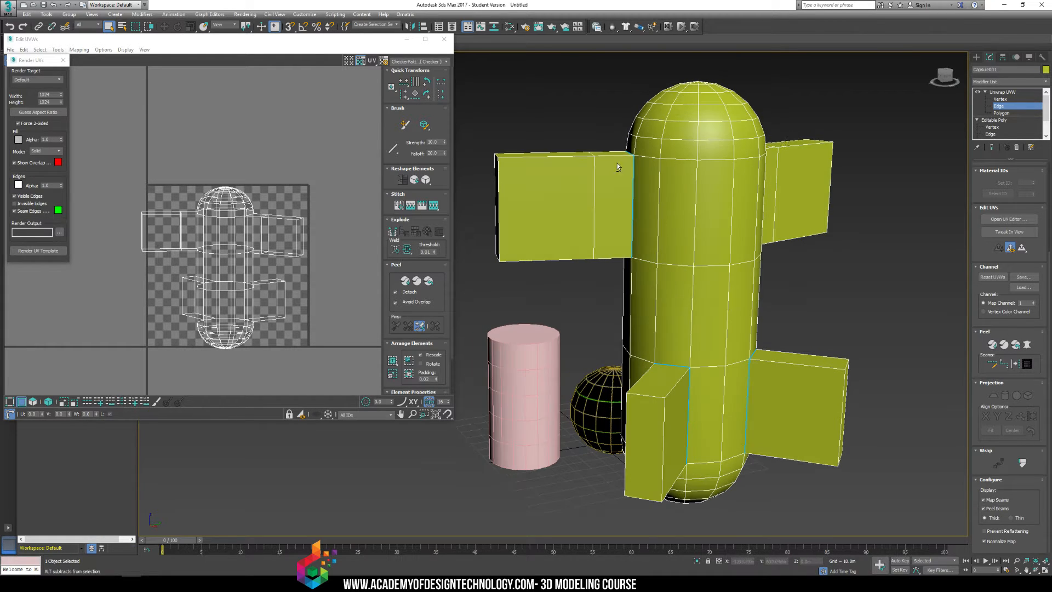
Switch to polygon selection, clear the selection and run Quick Peel on the figure to split it along the seams
left_click(1002, 112)
left_click(531, 181)
left_click(752, 176)
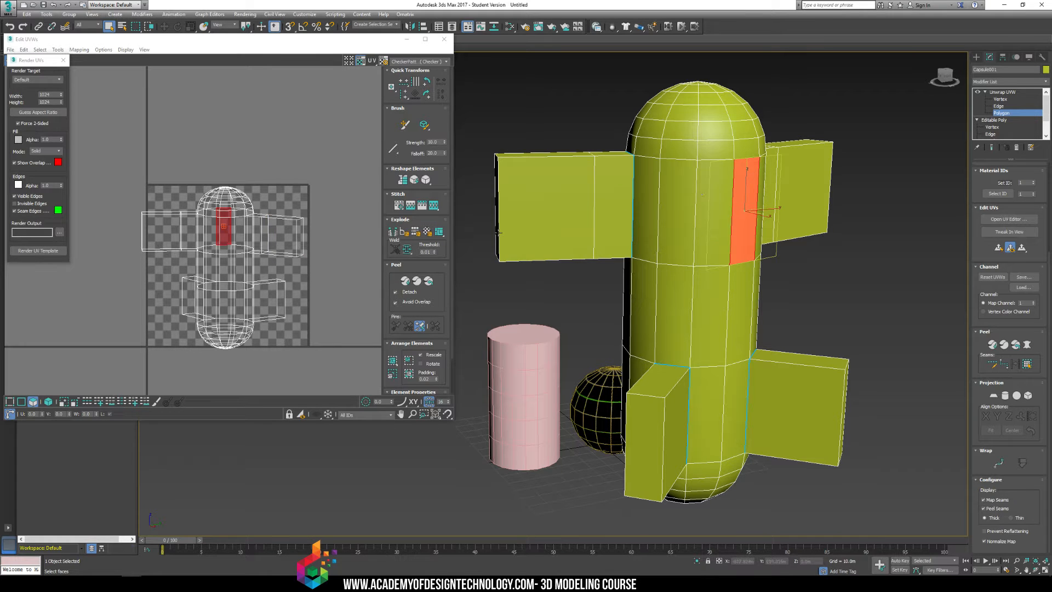
left_click(543, 226)
left_click(920, 336)
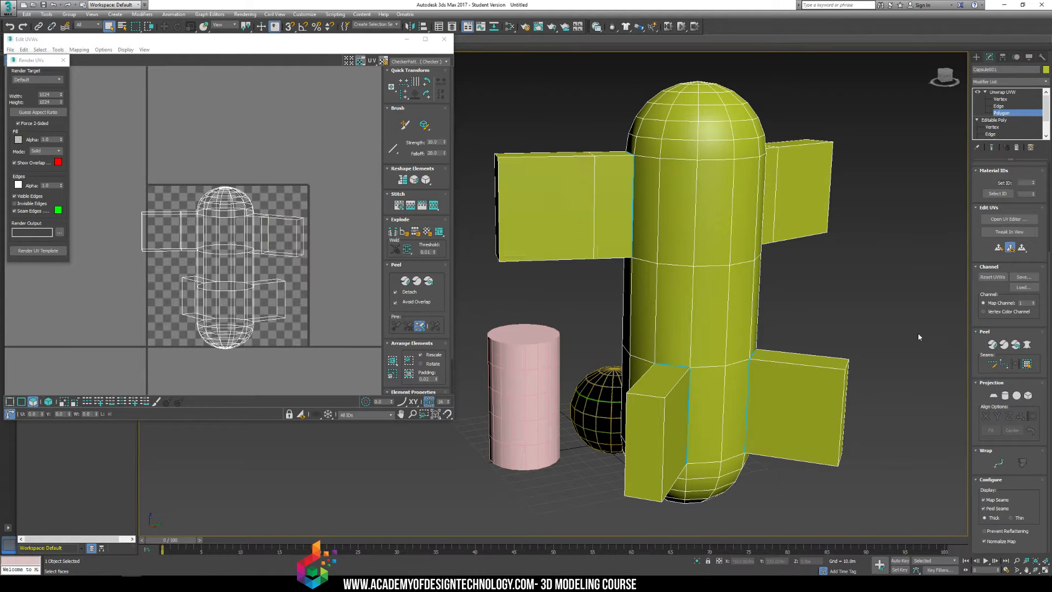
left_click(994, 347)
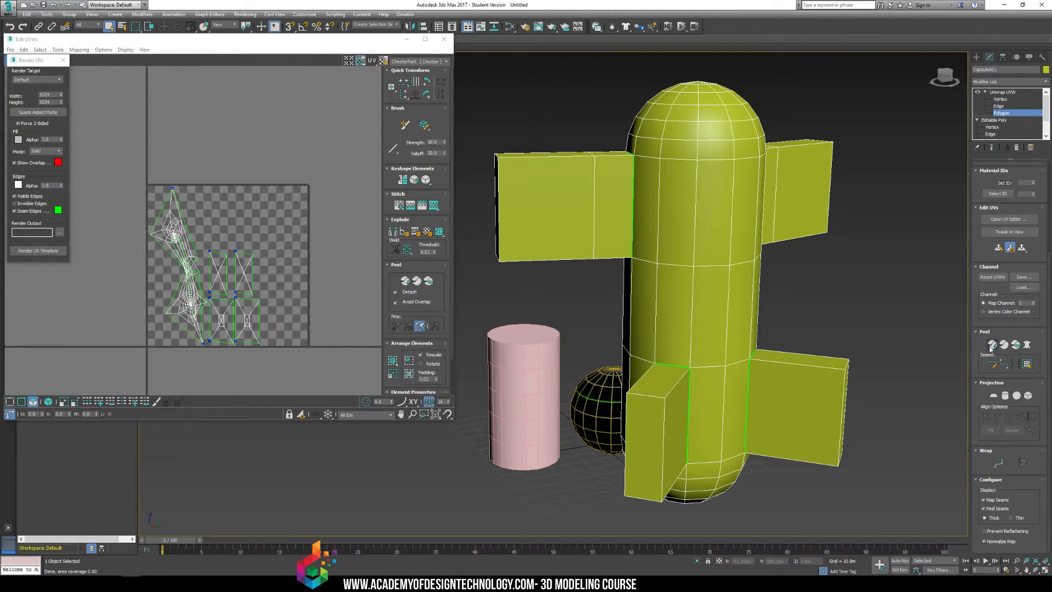
Select the peeled UV islands in turn to identify which ones belong to the arms and to the body
scroll(263, 285, "up", 4)
left_click_drag(247, 147, 273, 235)
left_click_drag(279, 144, 318, 239)
left_click(264, 308)
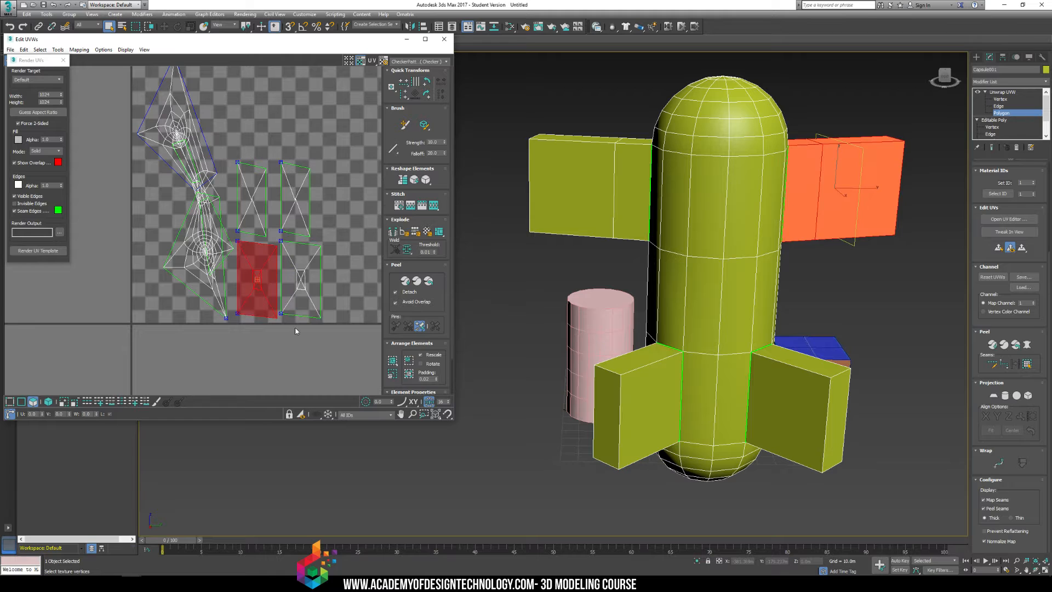
left_click(309, 256)
middle_click_drag(174, 148, 181, 160)
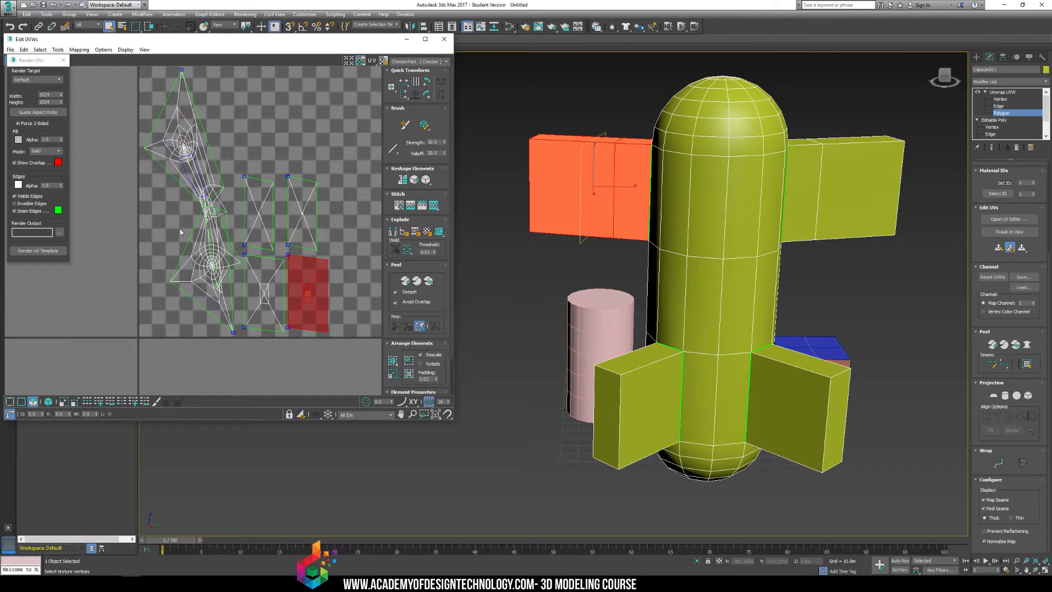
left_click(228, 326)
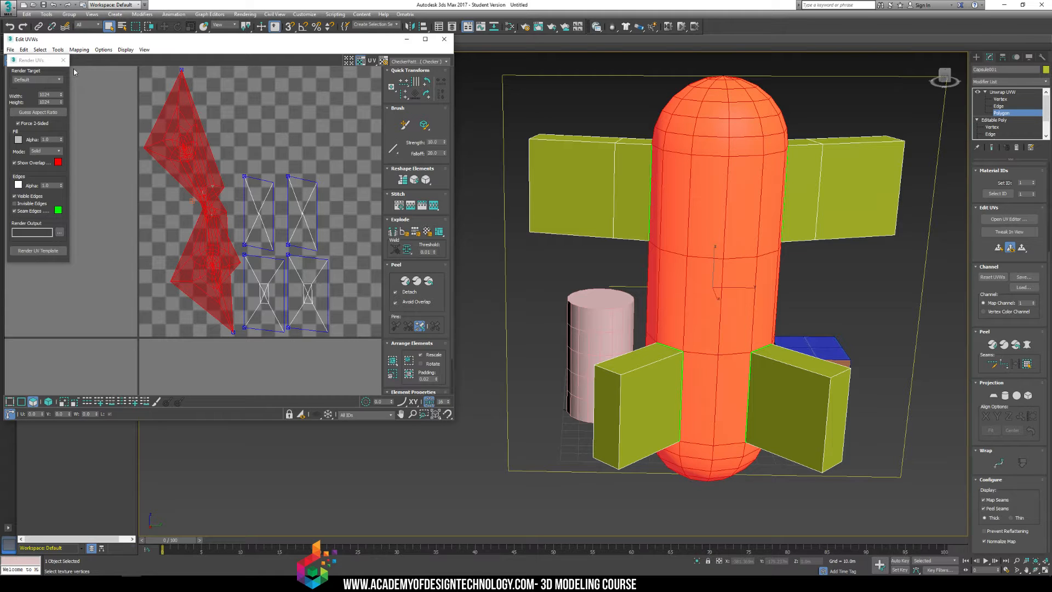
Try relaxing the body's UV island with Relax By Polygon Angles
middle_click_drag(648, 267, 669, 291, "alt")
scroll(304, 230, "down", 4)
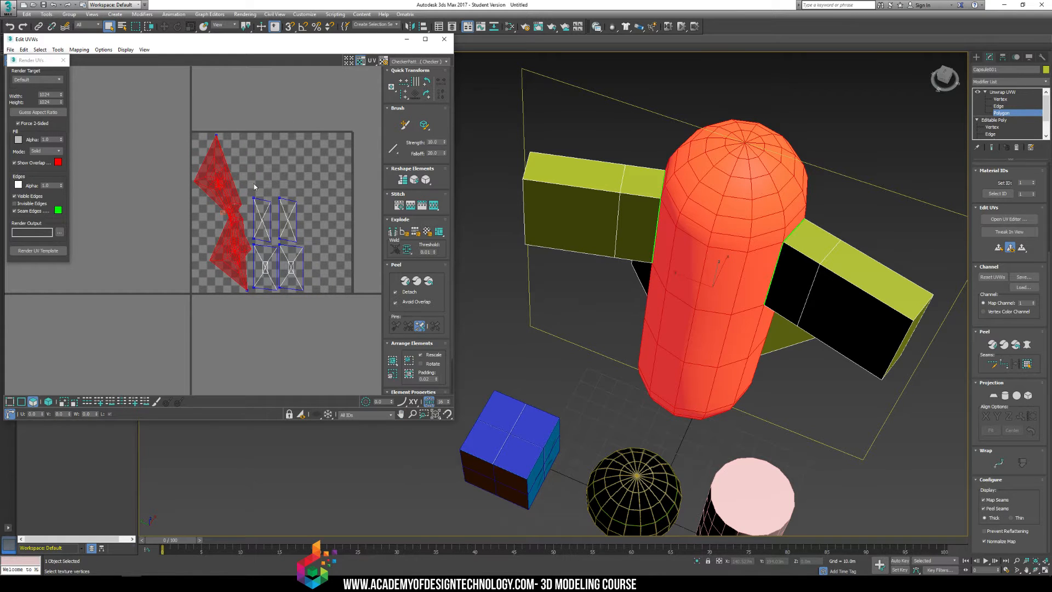
middle_click_drag(244, 238, 254, 237)
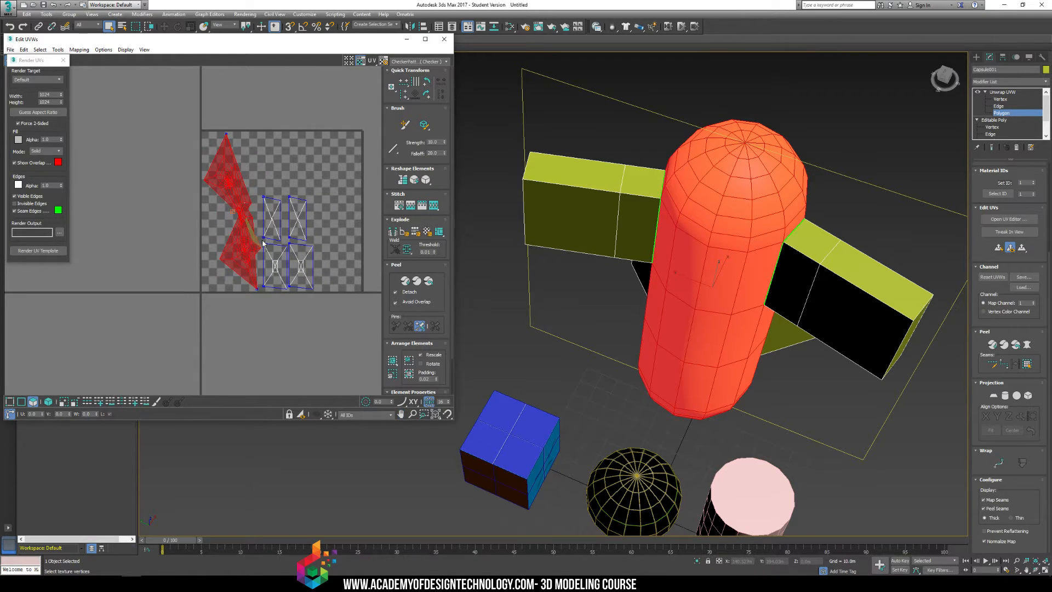
left_click(58, 50)
left_click(21, 187)
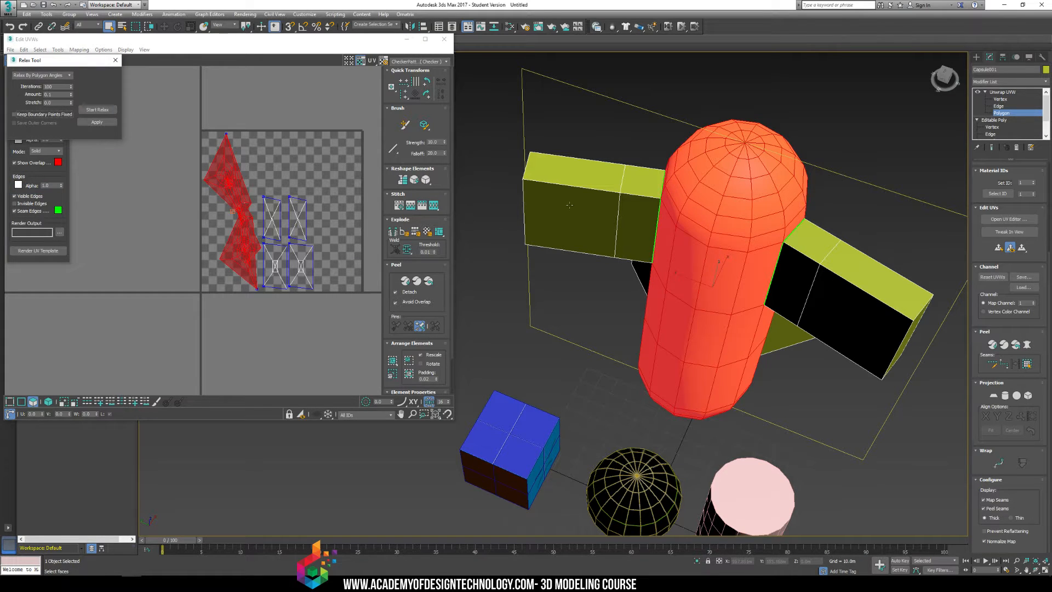
left_click(98, 109)
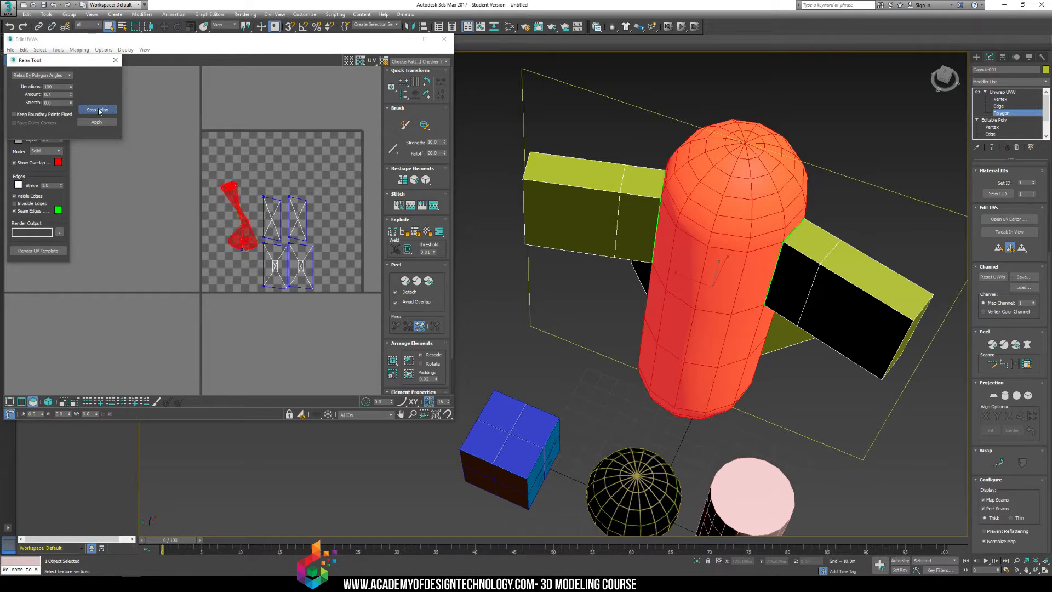
left_click(99, 110)
Try relaxing the body's UV island with Relax By Edge Angles and close the Relax tool
left_click(42, 75)
left_click(55, 90)
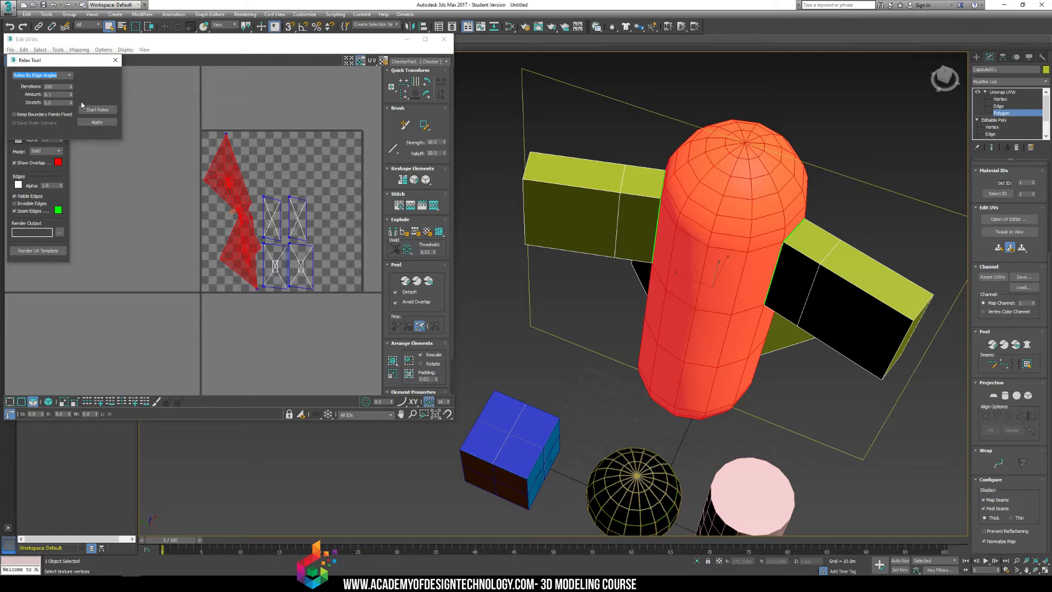
left_click(88, 110)
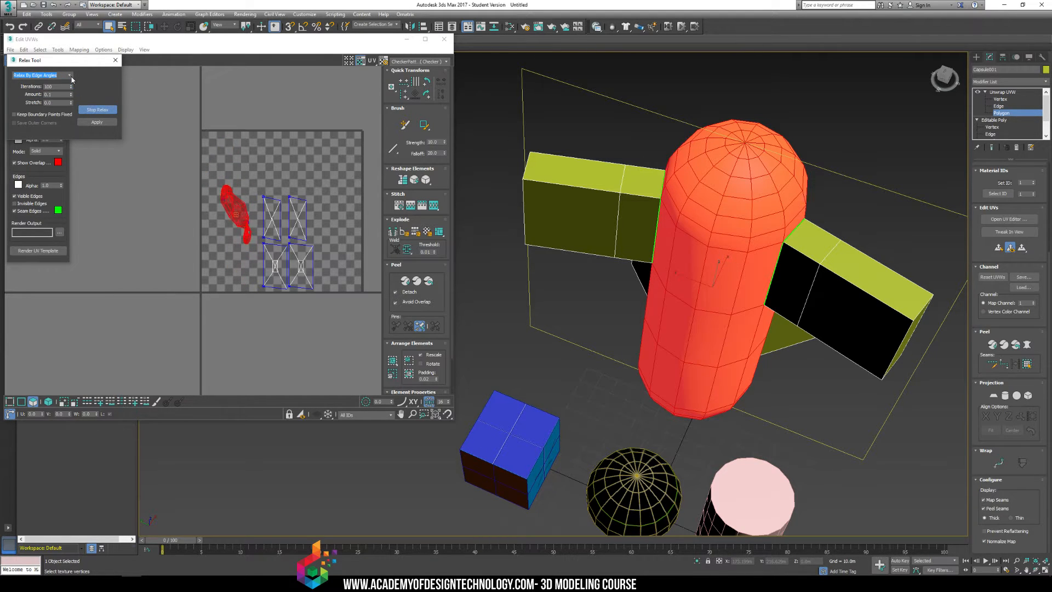
left_click(115, 59)
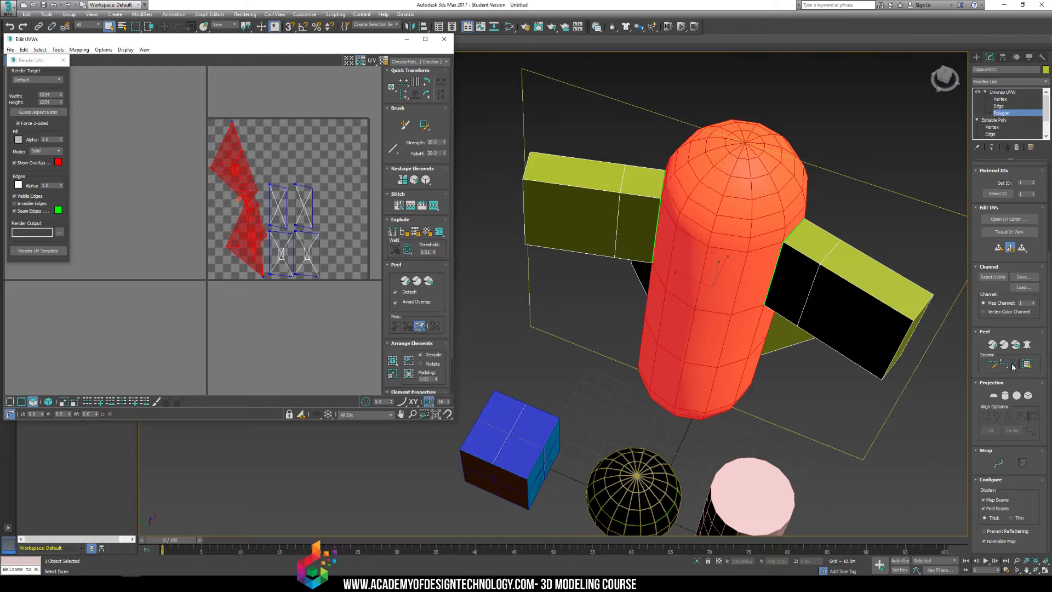
Clear the selection, switch to edge selection and select the edges along the base of the upper dome between the arms on one side
left_click(860, 186)
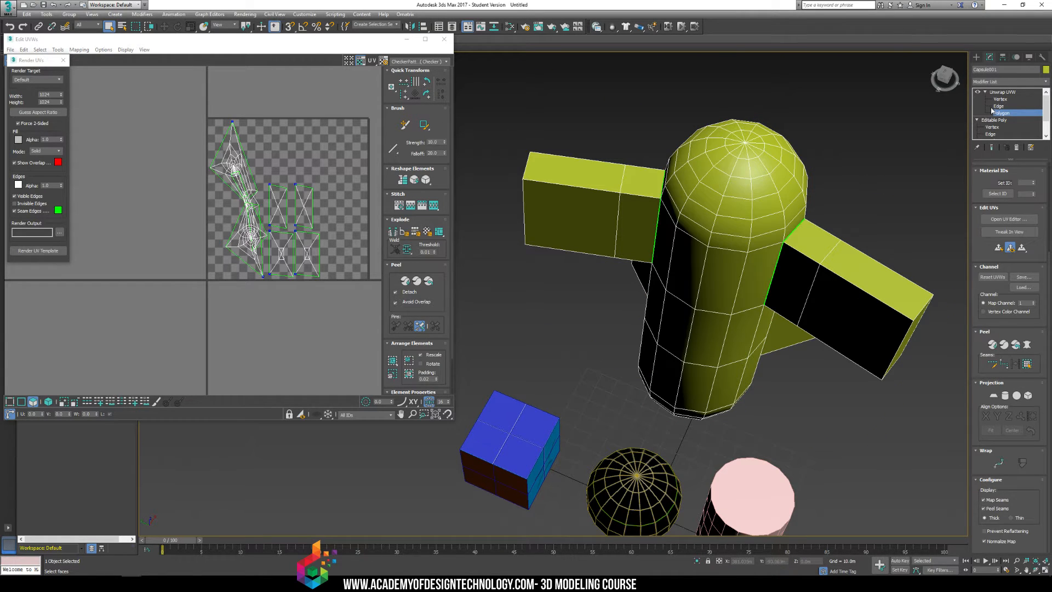
left_click(998, 107)
middle_click_drag(877, 216, 779, 199, "alt")
middle_click_drag(696, 140, 637, 231)
scroll(637, 231, "up", 3)
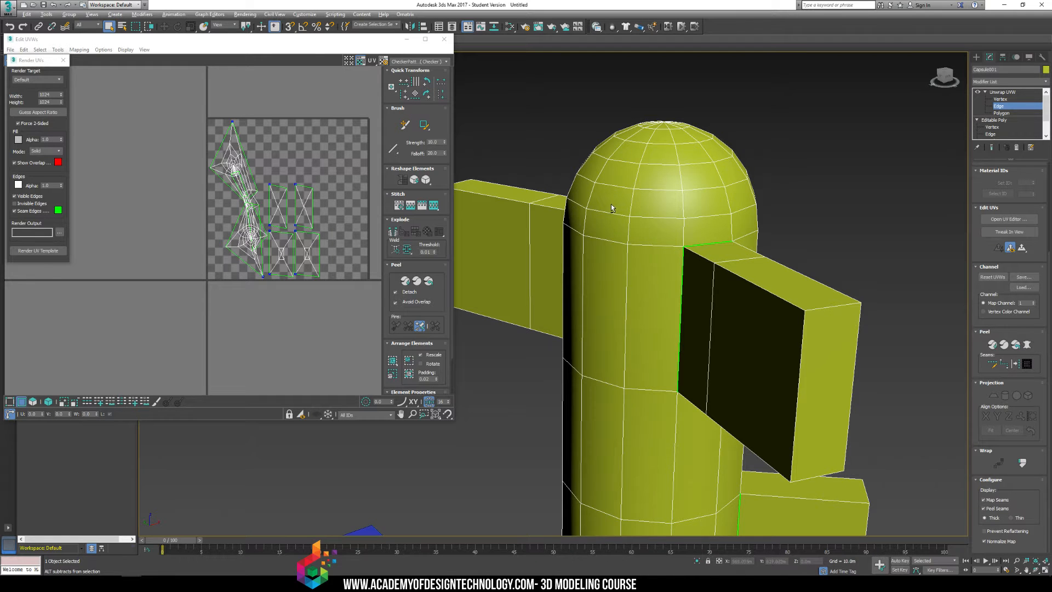
middle_click_drag(611, 207, 630, 255, "alt")
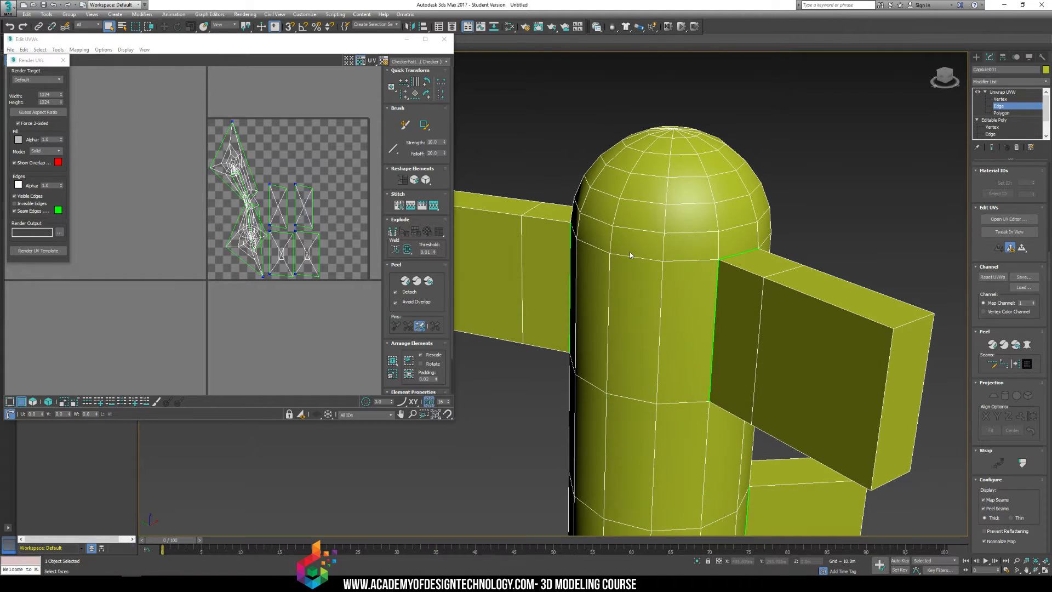
left_click(669, 259, "ctrl")
middle_click_drag(669, 259, 616, 261, "alt")
left_click(592, 271, "ctrl")
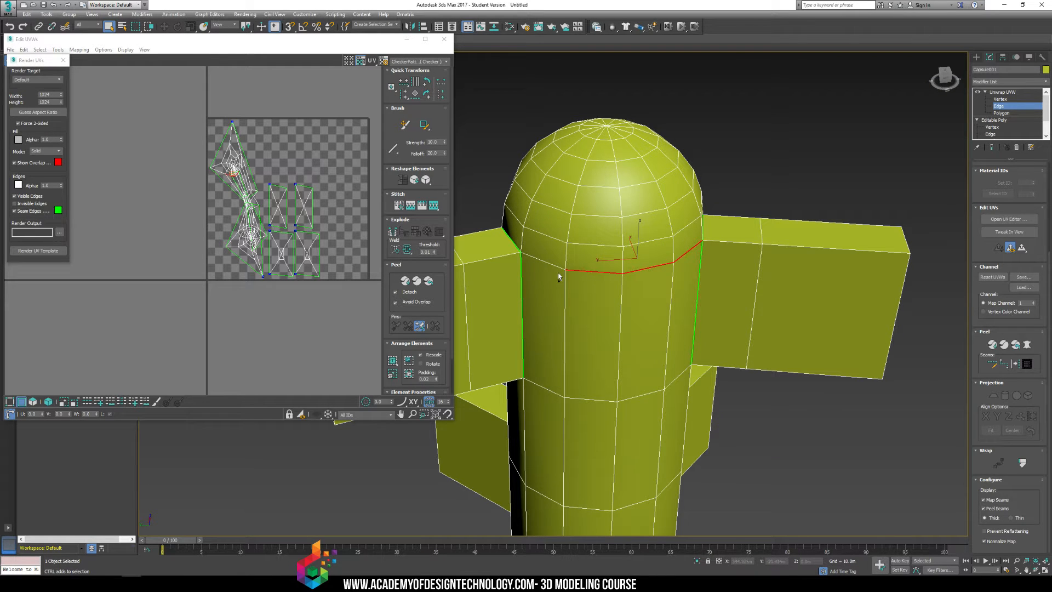
Add the edges along the base of the upper dome on the opposite side, between the arms, to the selection
middle_click_drag(539, 261, 581, 354, "alt")
left_click(580, 357, "ctrl")
left_click(622, 377, "ctrl")
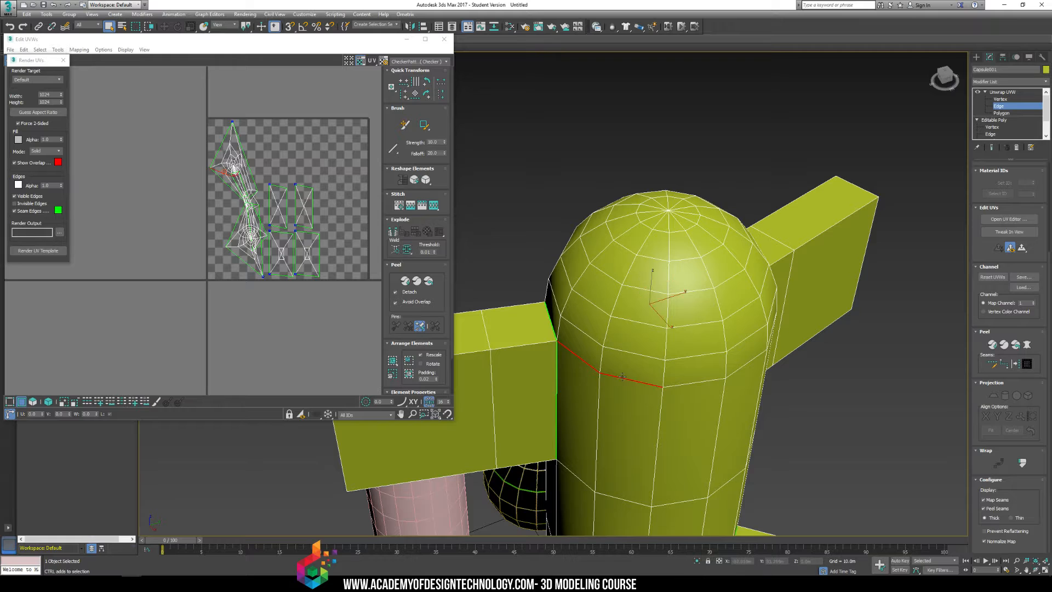
left_click(695, 382, "ctrl")
middle_click_drag(712, 373, 650, 351, "alt")
key("ctrl+z")
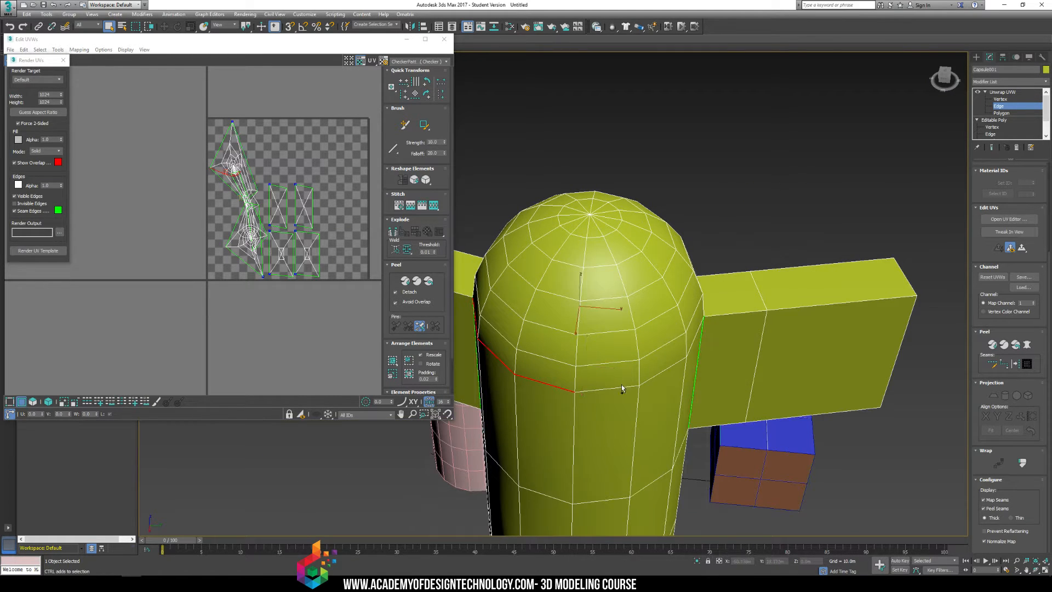
left_click(693, 345, "ctrl")
Convert the selected dome edges to peel seams and turn off the display of map seams
left_click(1014, 364)
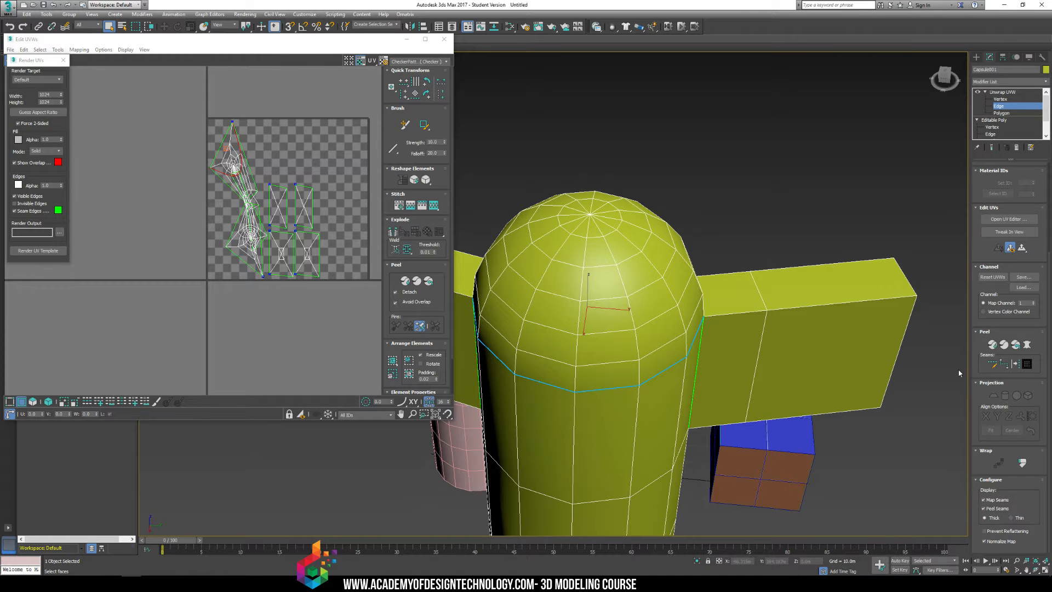
middle_click_drag(602, 352, 579, 349, "alt")
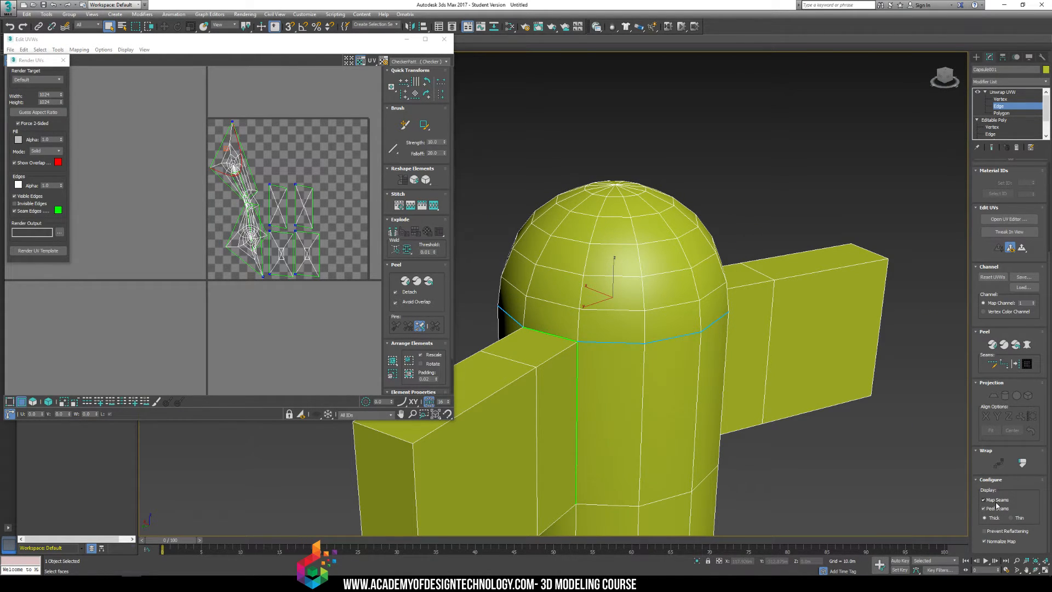
middle_click_drag(805, 413, 751, 423, "alt")
scroll(742, 294, "up", 5)
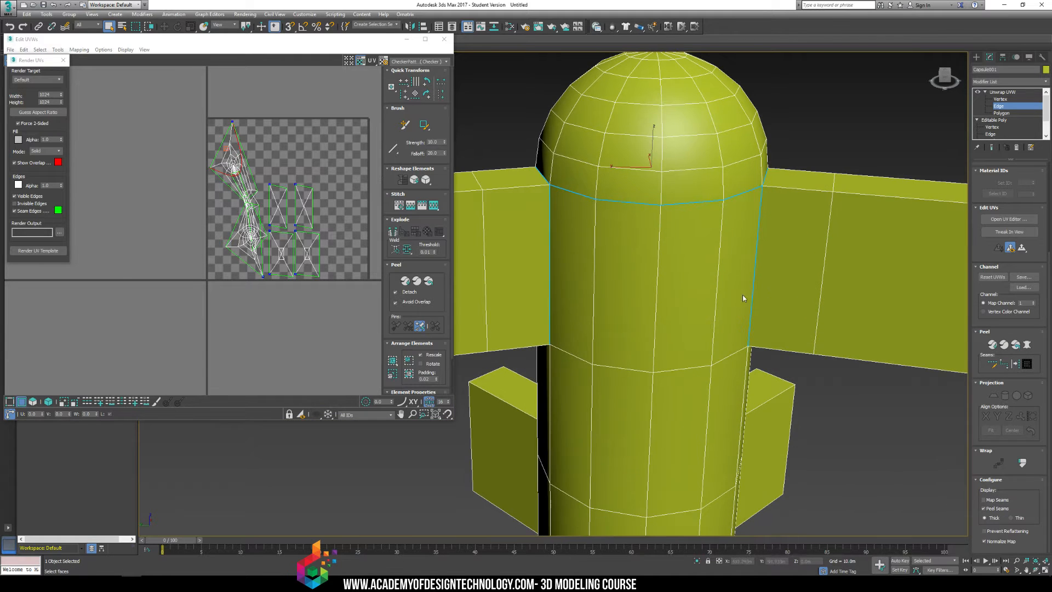
Select the edges around the base of the lower dome, between the legs on both sides of the body
middle_click_drag(601, 229, 620, 302, "alt")
middle_click_drag(643, 221, 600, 497, "alt")
left_click(618, 491)
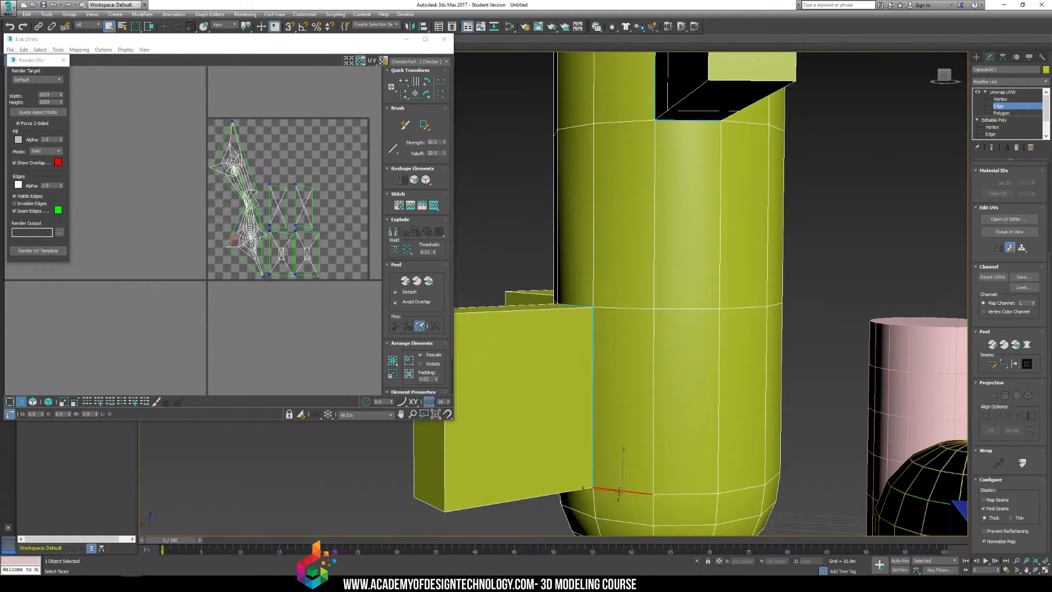
left_click(684, 495, "ctrl")
left_click(751, 490, "ctrl")
middle_click_drag(751, 489, 651, 430, "alt")
middle_click_drag(716, 470, 641, 481, "alt")
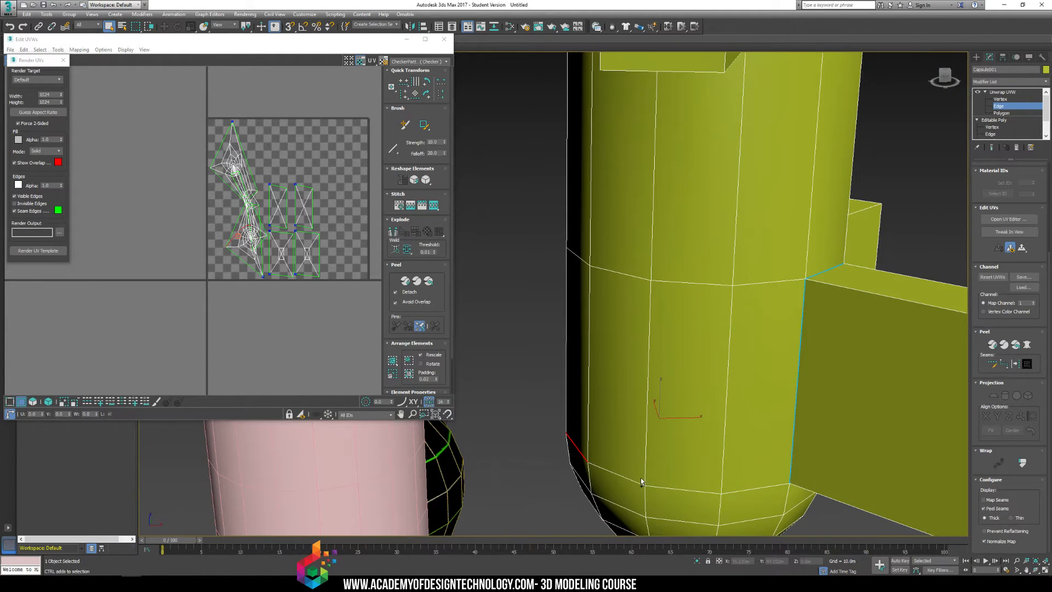
left_click(686, 489, "ctrl")
middle_click_drag(746, 490, 639, 474, "alt")
left_click(690, 461, "ctrl")
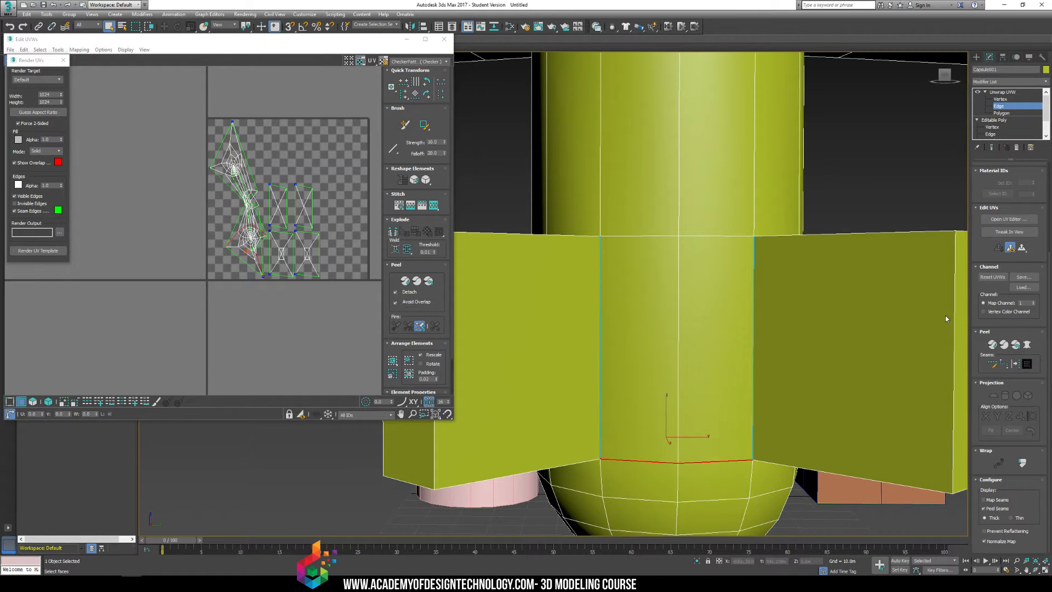
Convert the selected lower dome edges to peel seams and run Quick Peel on the figure
left_click(1014, 368)
middle_click_drag(778, 308, 763, 387)
scroll(763, 389, "down", 3)
middle_click_drag(820, 297, 954, 509, "alt")
left_click(992, 345)
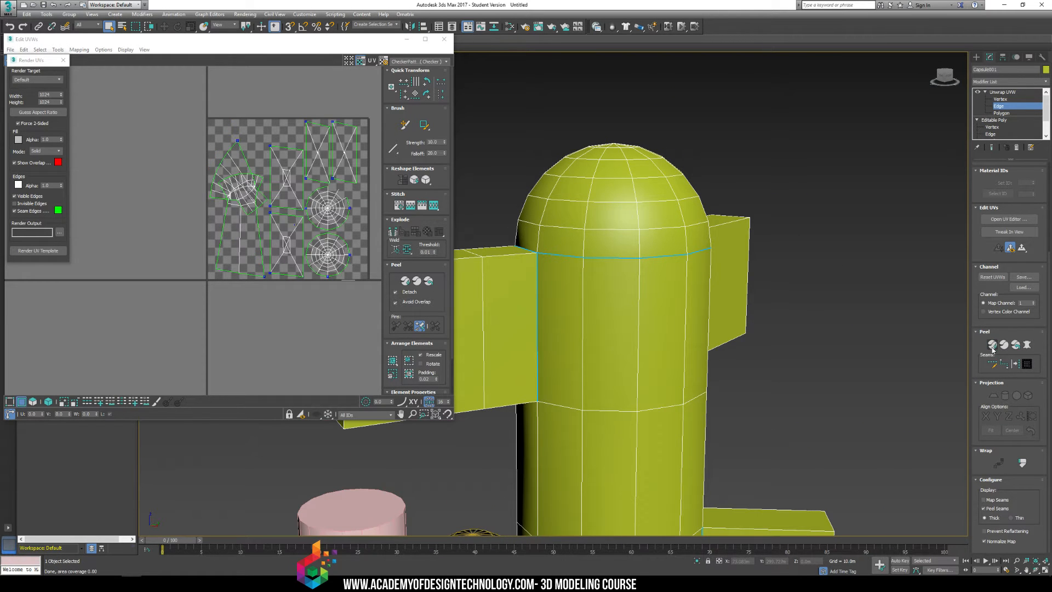
Switch to polygon selection and select the UV island of the body's trunk
scroll(271, 213, "up", 6)
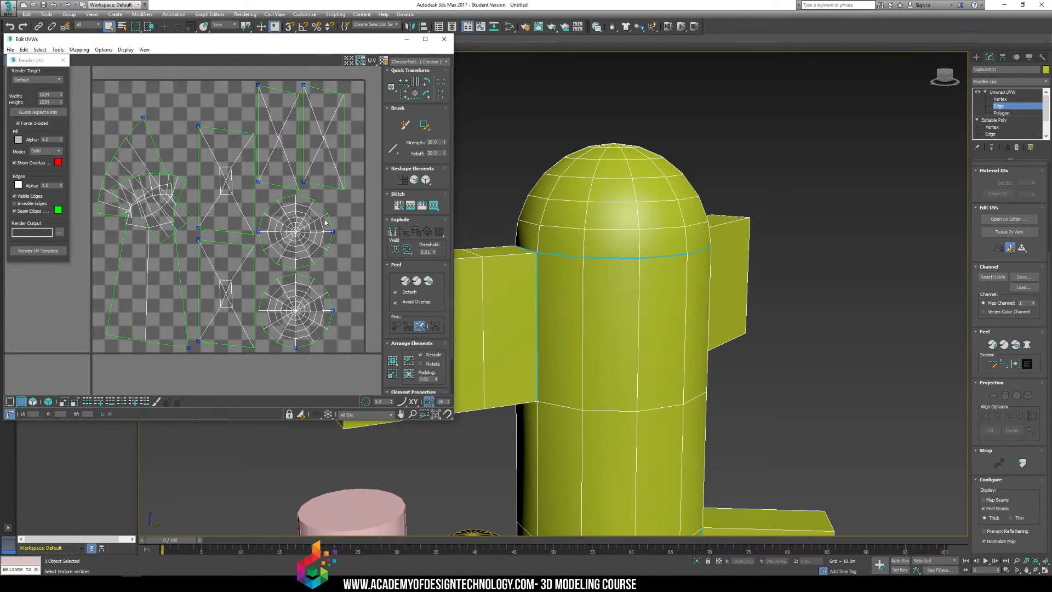
middle_click_drag(290, 209, 298, 306)
middle_click_drag(263, 236, 228, 221)
scroll(241, 291, "down", 2)
middle_click_drag(214, 148, 238, 186)
scroll(284, 222, "down", 2)
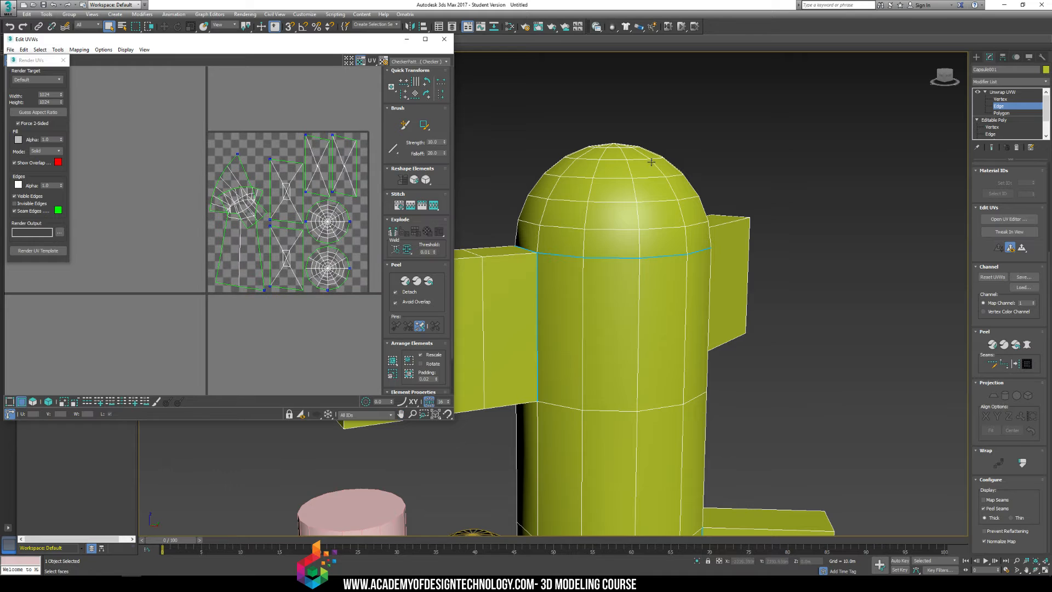
left_click(1002, 113)
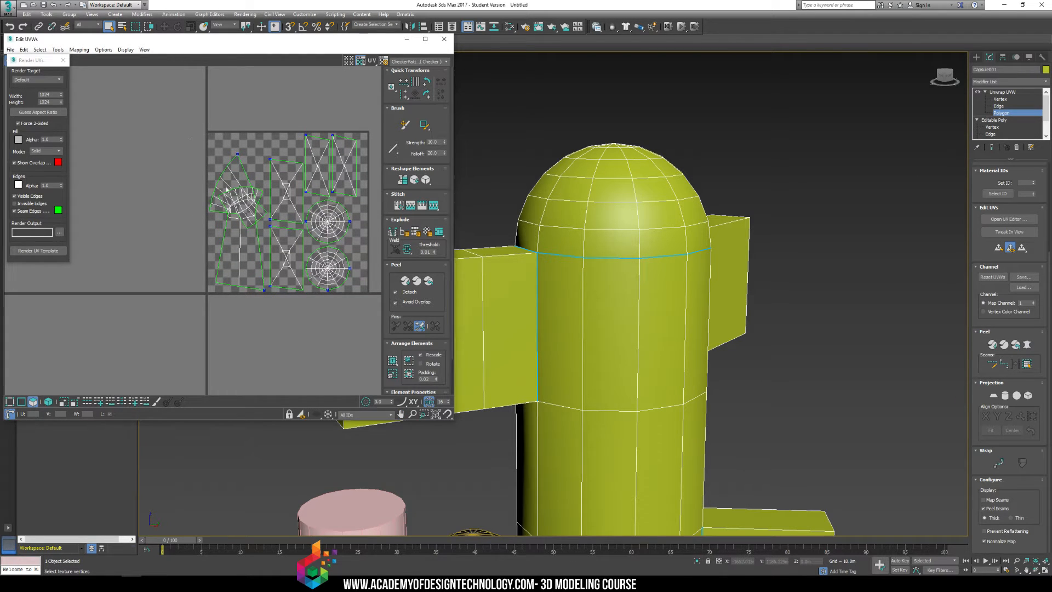
left_click_drag(264, 299, 265, 300)
Apply a cylindrical projection aligned to Z to the trunk polygons and move their island below the other UV islands
scroll(690, 318, "down", 5)
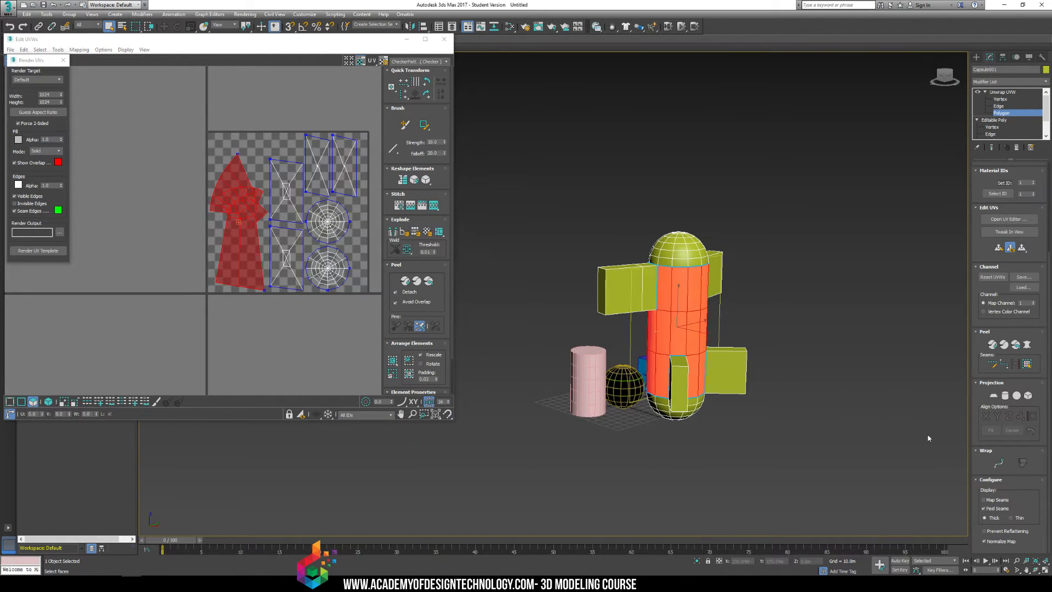
left_click(1005, 396)
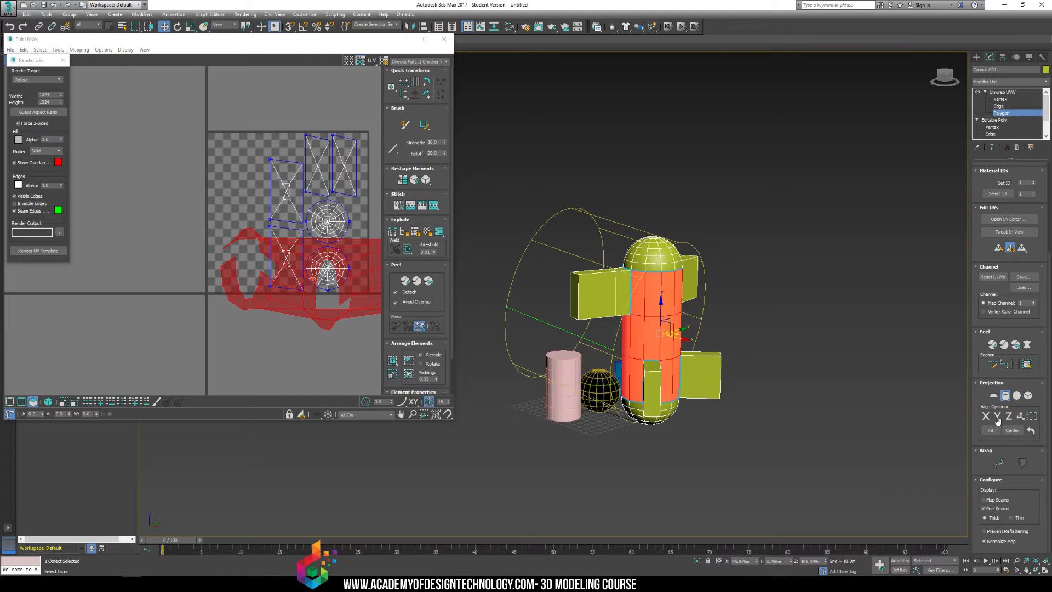
left_click(1008, 416)
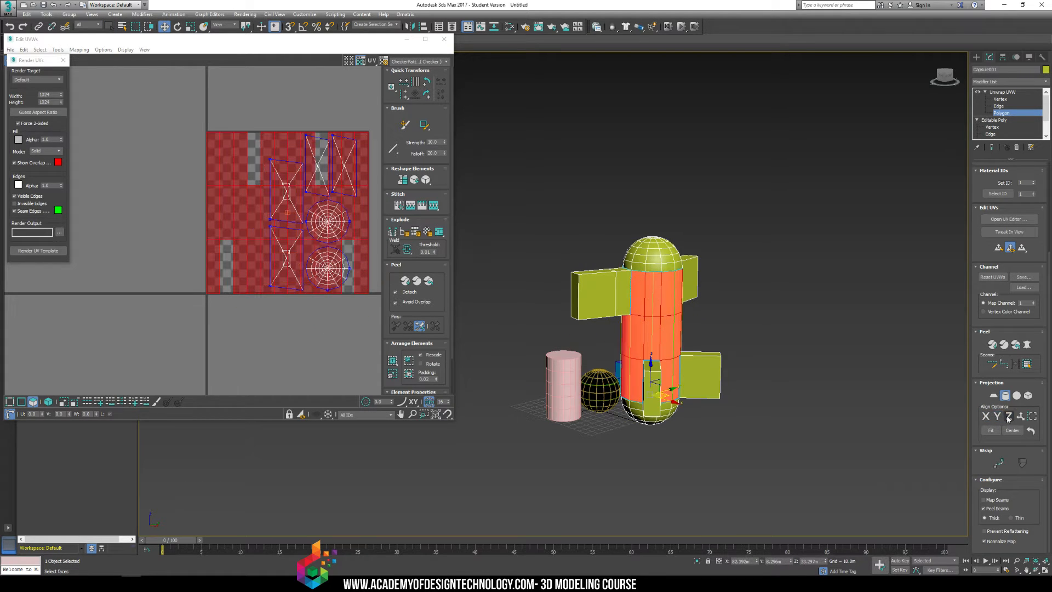
left_click(1005, 396)
scroll(286, 198, "down", 5)
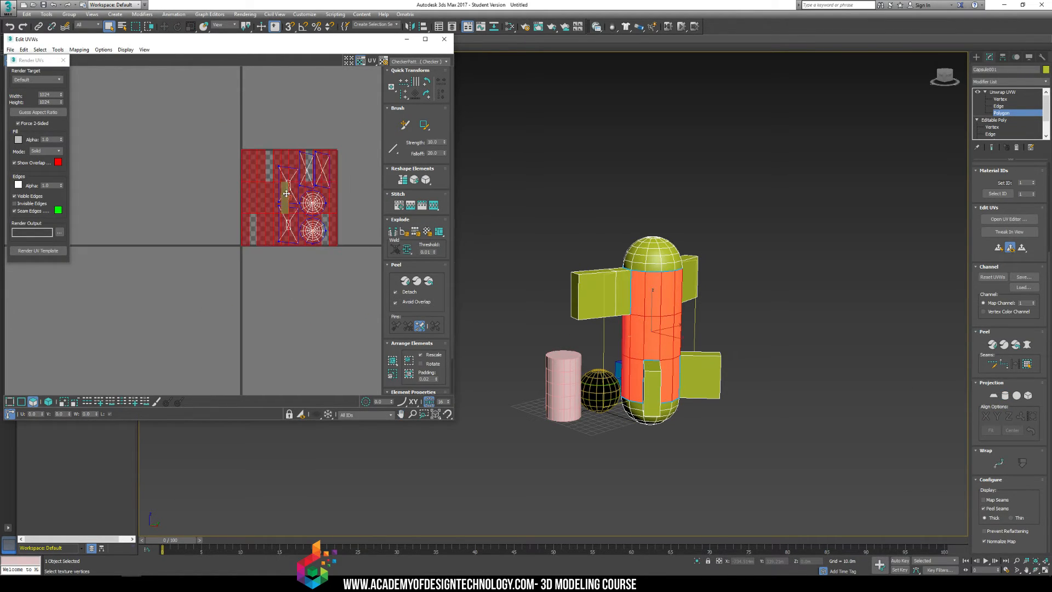
left_click_drag(285, 199, 195, 311)
Relax the trunk's UV island with Relax By Edge Angles
left_click(57, 49)
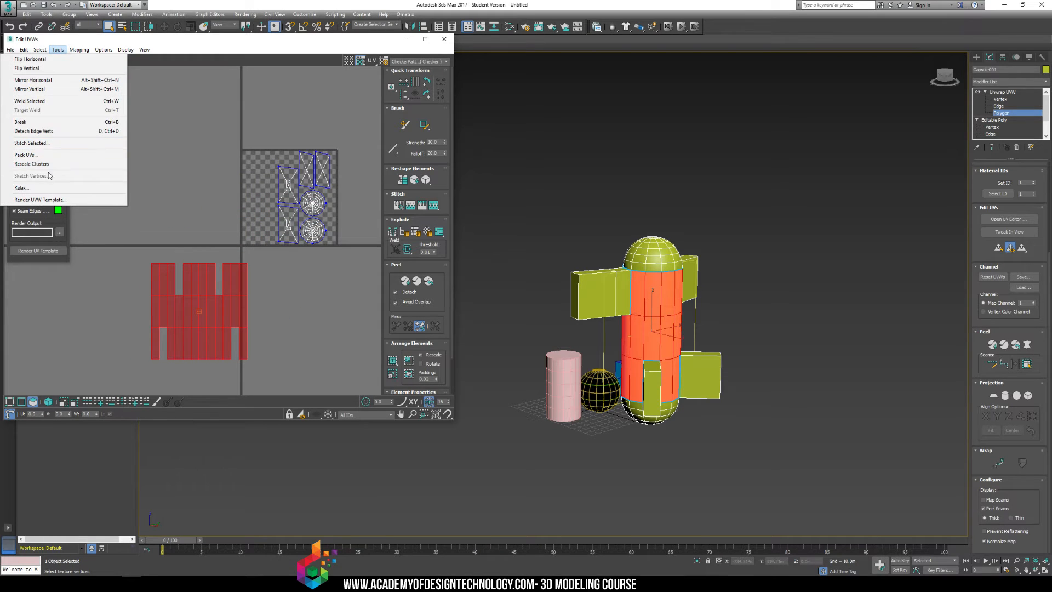
left_click(66, 188)
left_click(86, 109)
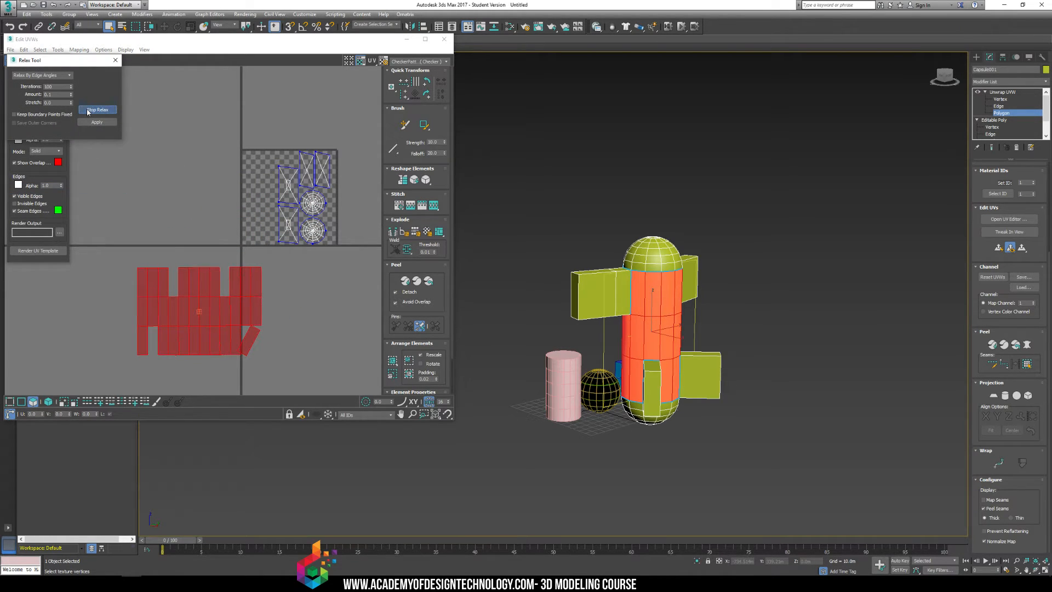
Target weld the tilted flap's loose upper corner to the trunk island and move its two lower vertices to straighten it
scroll(271, 192, "up", 5)
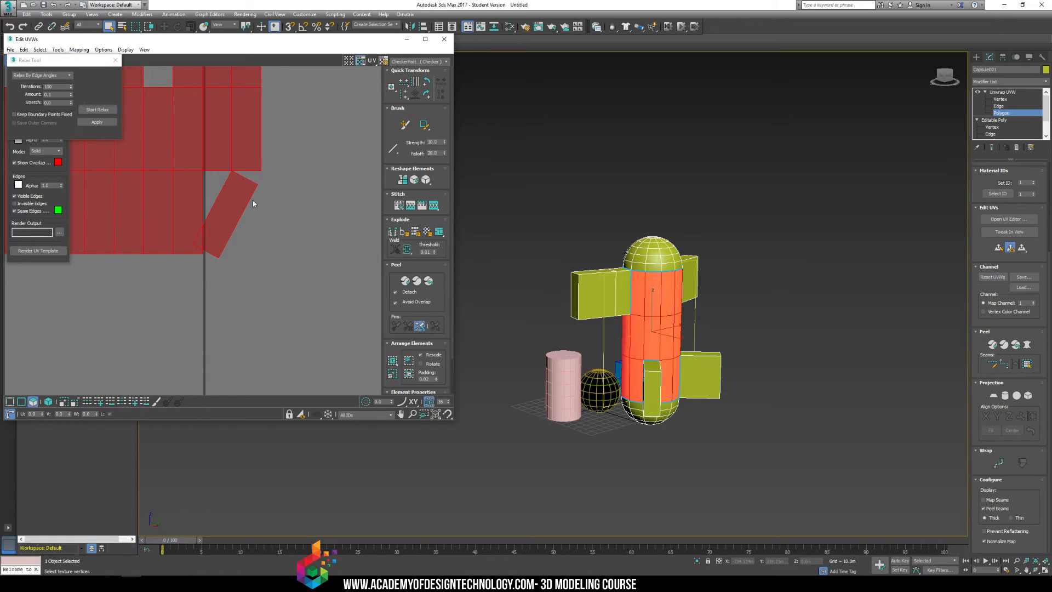
left_click(310, 245)
scroll(221, 213, "up", 2)
left_click(254, 206)
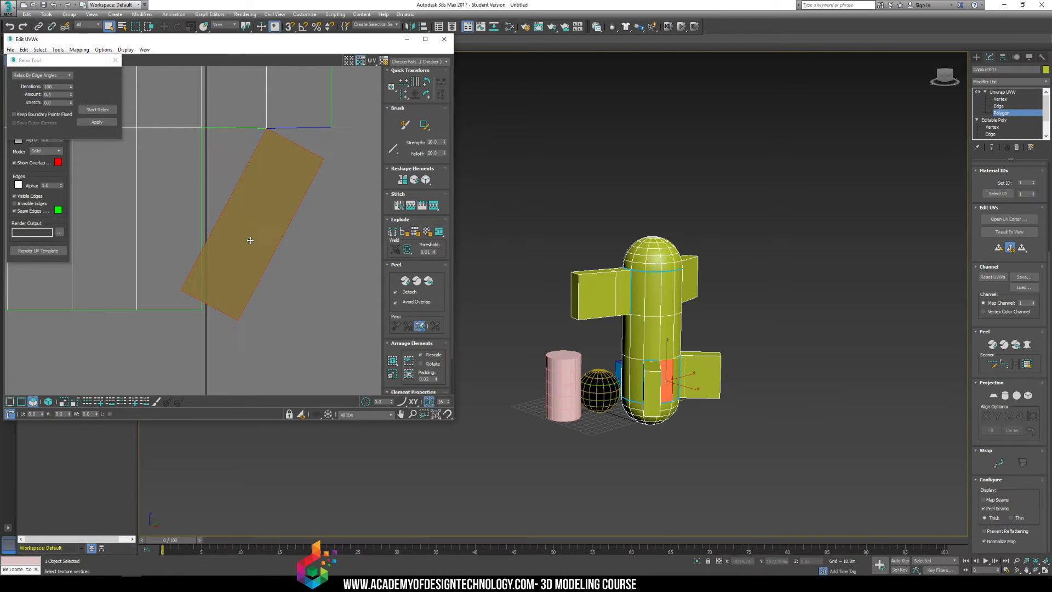
left_click(1006, 100)
left_click(57, 49)
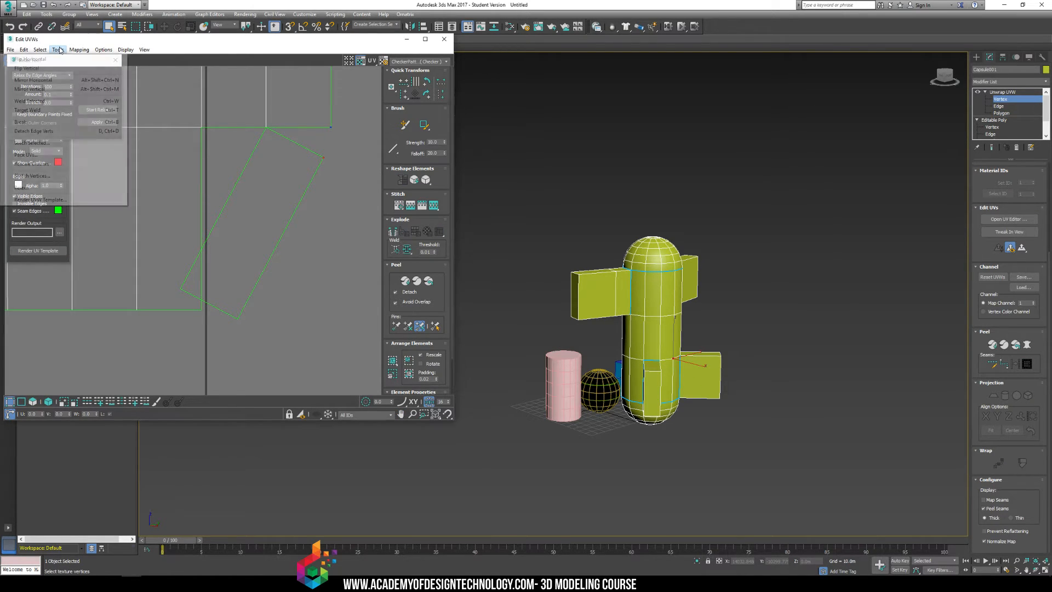
left_click(53, 110)
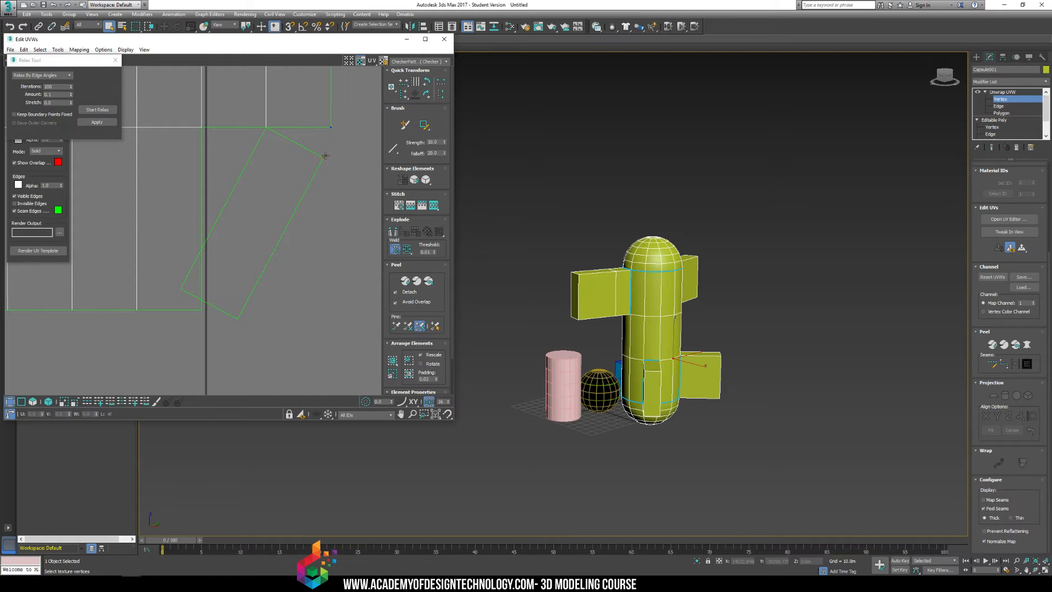
left_click_drag(323, 157, 331, 129)
left_click_drag(239, 316, 317, 305)
left_click_drag(180, 288, 259, 310)
right_click(256, 284)
Select all vertices of the trunk island, relax them again by edge angles and clear the selection
scroll(256, 284, "down", 5)
middle_click_drag(172, 219, 234, 243)
scroll(202, 241, "down", 4)
left_click_drag(210, 247, 346, 311)
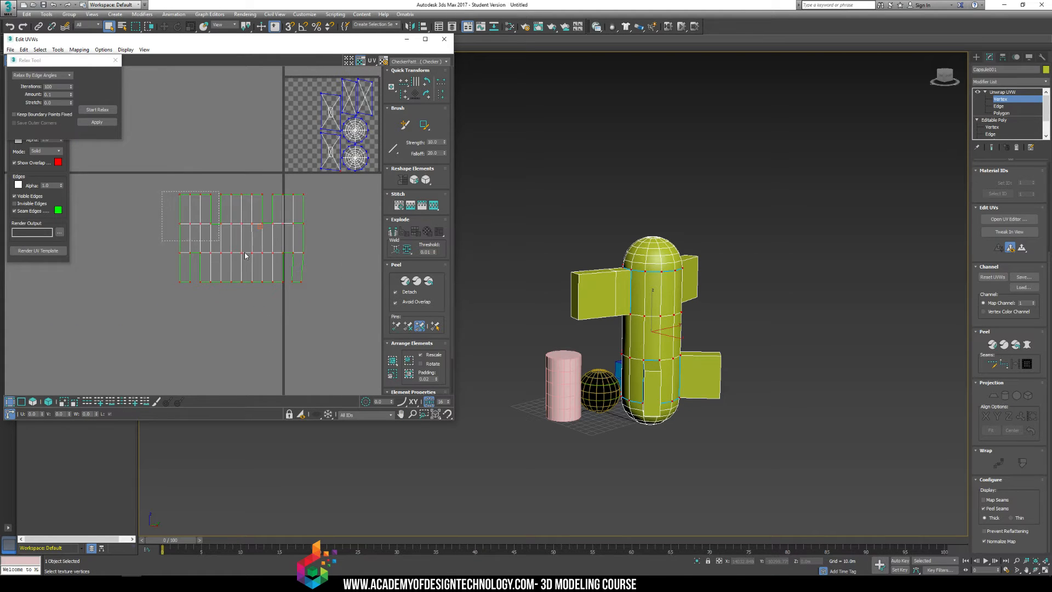
left_click(92, 110)
left_click(92, 110)
left_click(222, 164)
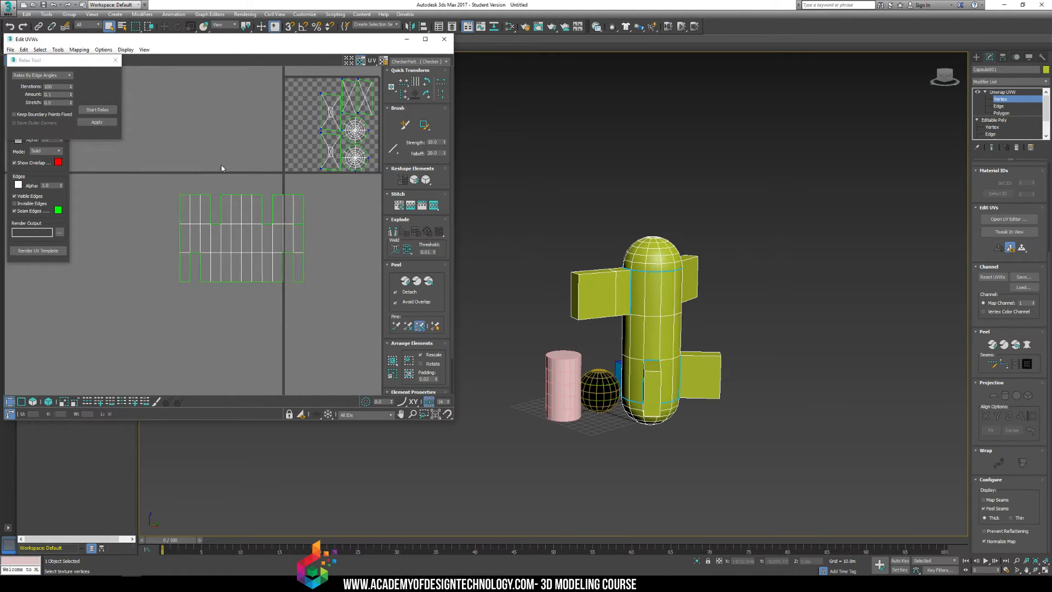
Select the two round dome islands, move them below the checker tile beside the trunk island and relax them by edge angles
middle_click_drag(267, 249, 222, 249)
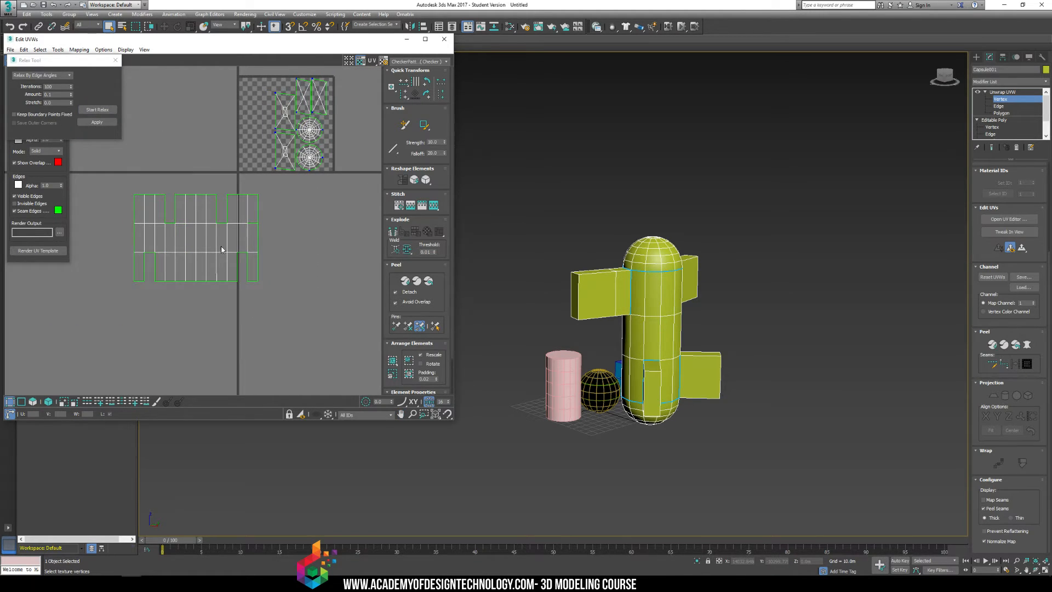
left_click(1002, 113)
middle_click_drag(349, 139, 254, 195)
scroll(254, 195, "up", 2)
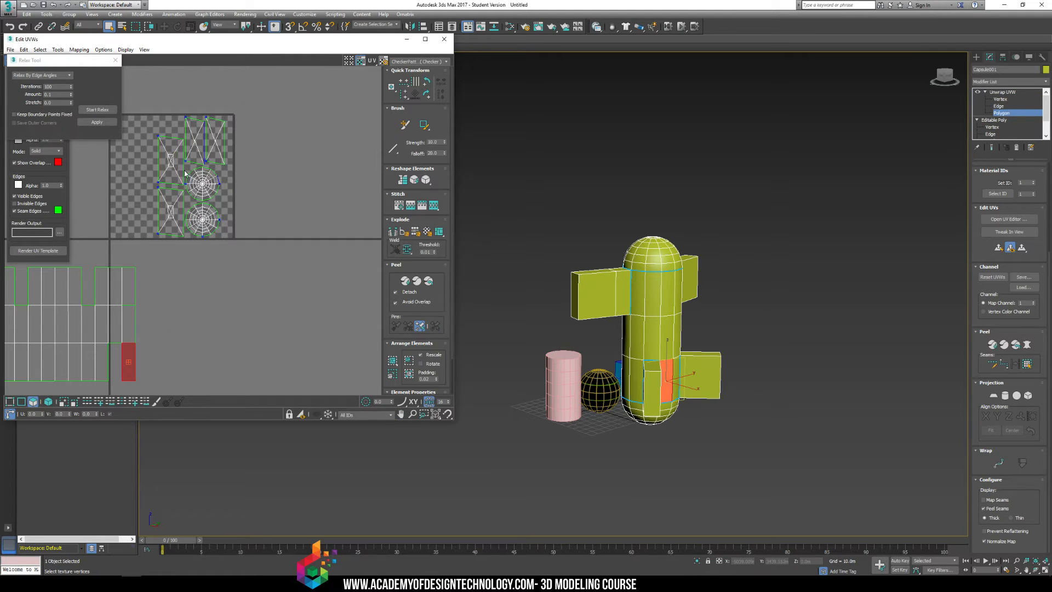
left_click_drag(218, 233, 221, 236)
left_click_drag(208, 188, 151, 312)
left_click(95, 109)
left_click(264, 281)
Try to relax the UV islands of both legs by edge angles, undo it and clear the selection
middle_click_drag(202, 180, 252, 194)
middle_click_drag(244, 139, 235, 159)
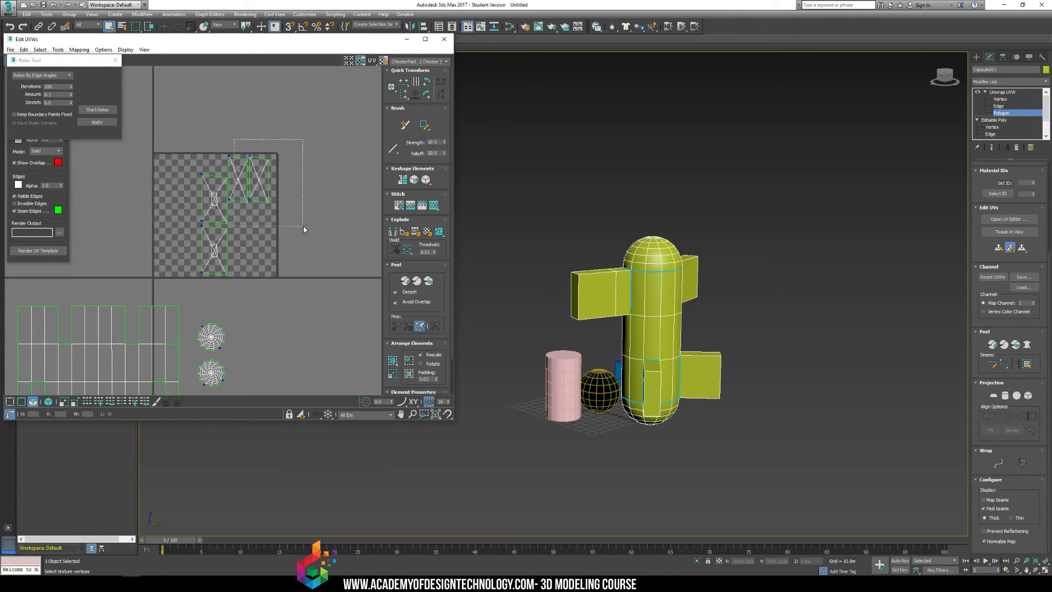
left_click_drag(304, 227, 304, 228)
middle_click_drag(534, 280, 482, 287, "alt")
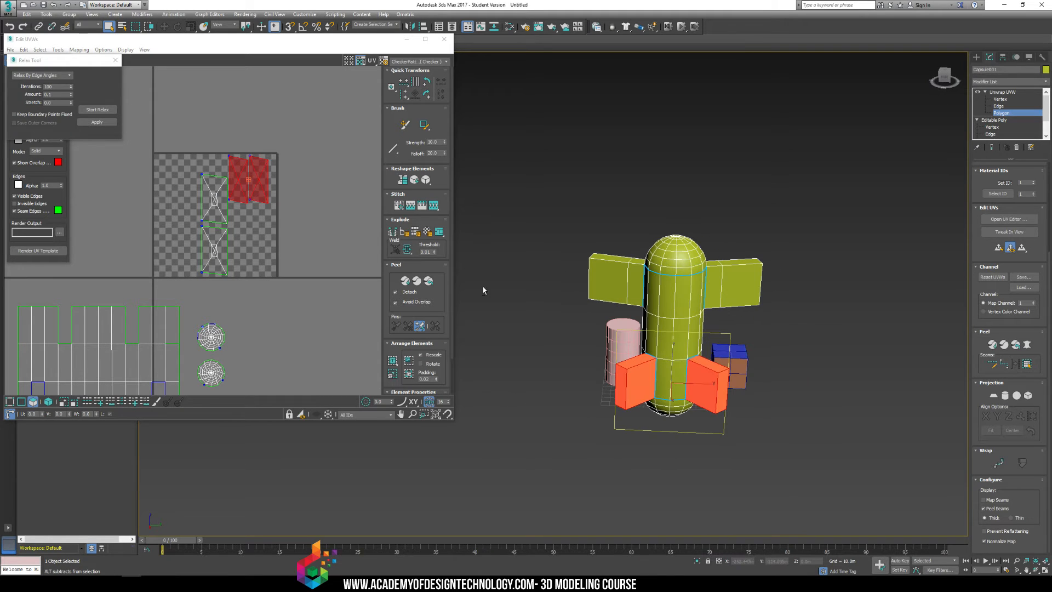
left_click(96, 112)
left_click(97, 111)
key("ctrl+z")
left_click(299, 167)
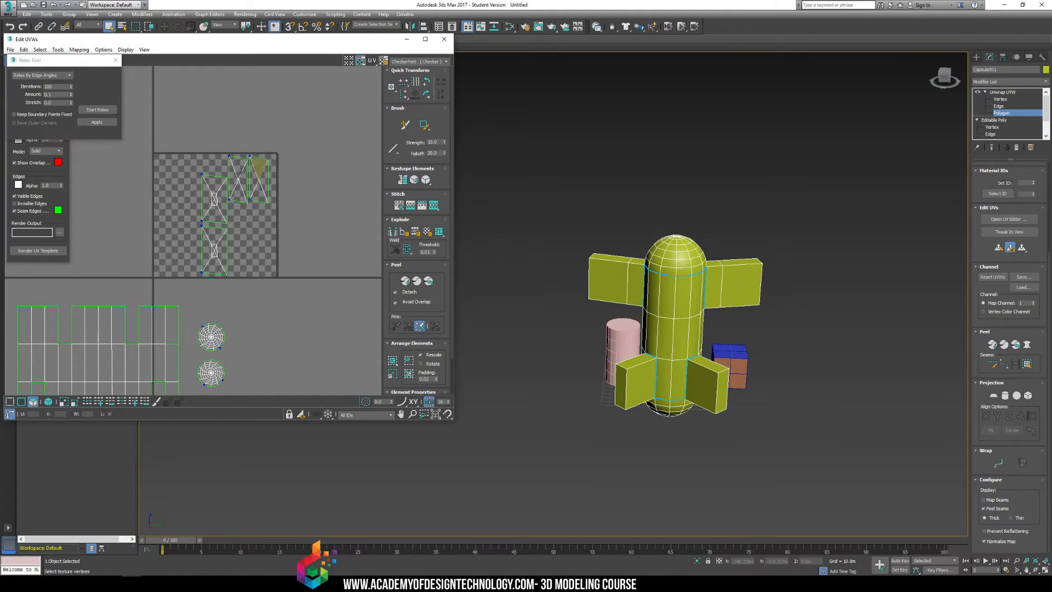
Select all the side polygons of one leg on the model
scroll(241, 171, "up", 3)
scroll(699, 388, "up", 5)
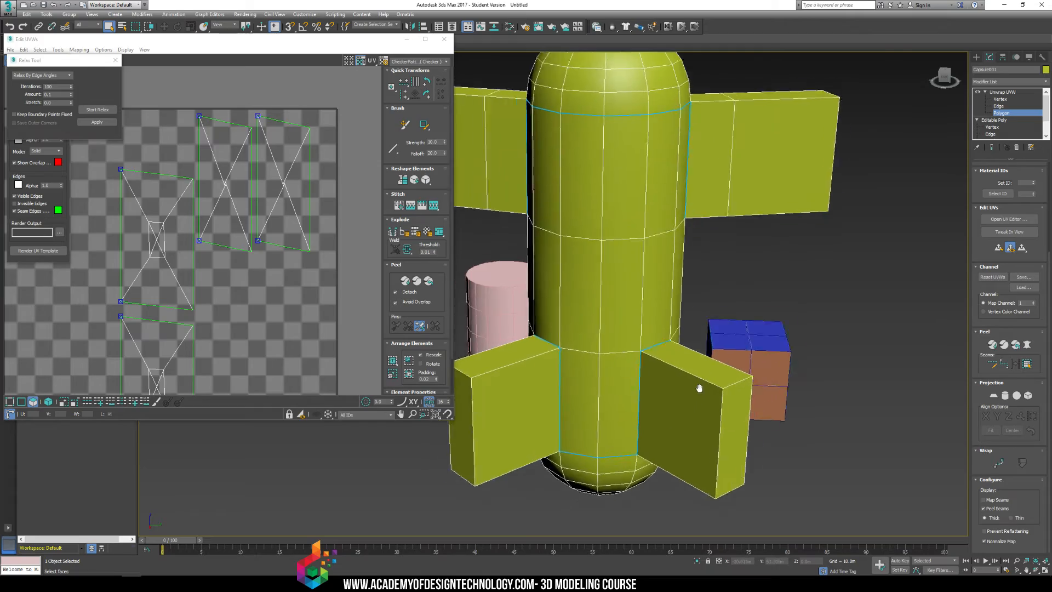
middle_click_drag(699, 388, 632, 335, "alt")
middle_click_drag(552, 369, 563, 373, "alt")
middle_click_drag(258, 189, 285, 207)
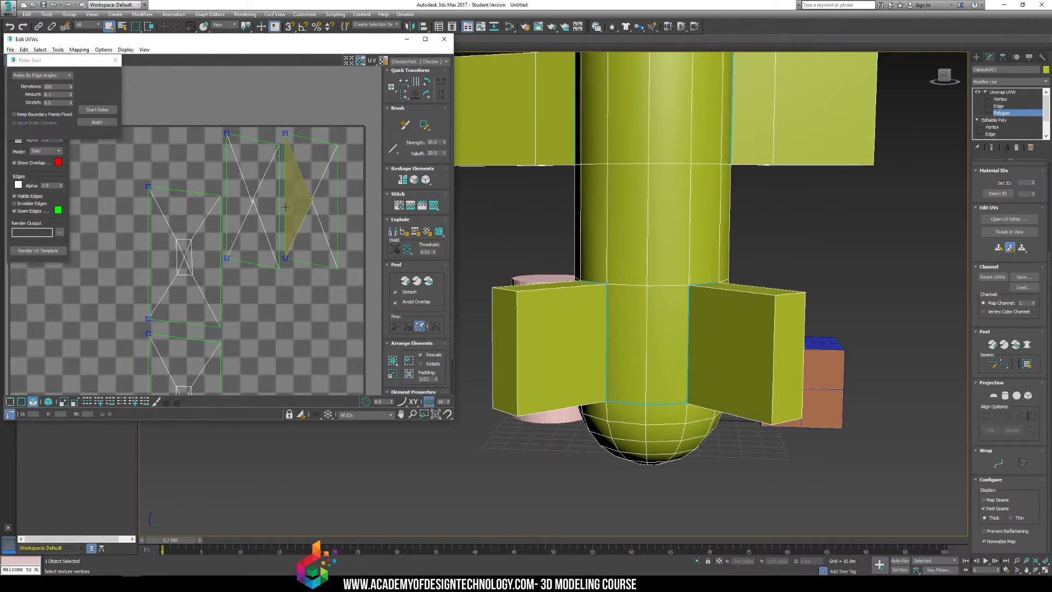
scroll(285, 207, "down", 3)
middle_click_drag(541, 317, 510, 318, "alt")
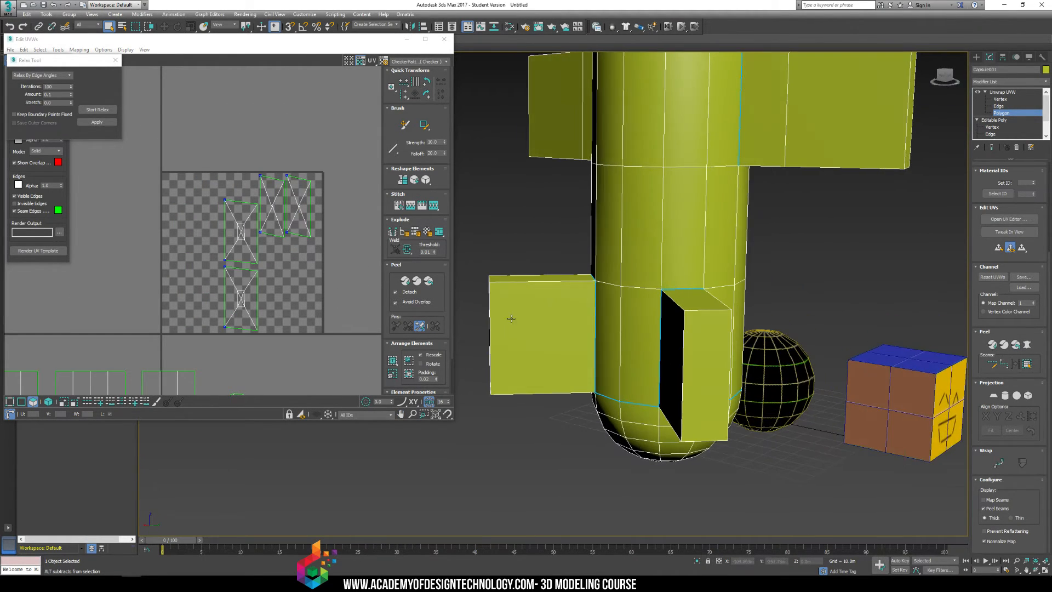
left_click(522, 385)
middle_click_drag(522, 386, 547, 361, "alt")
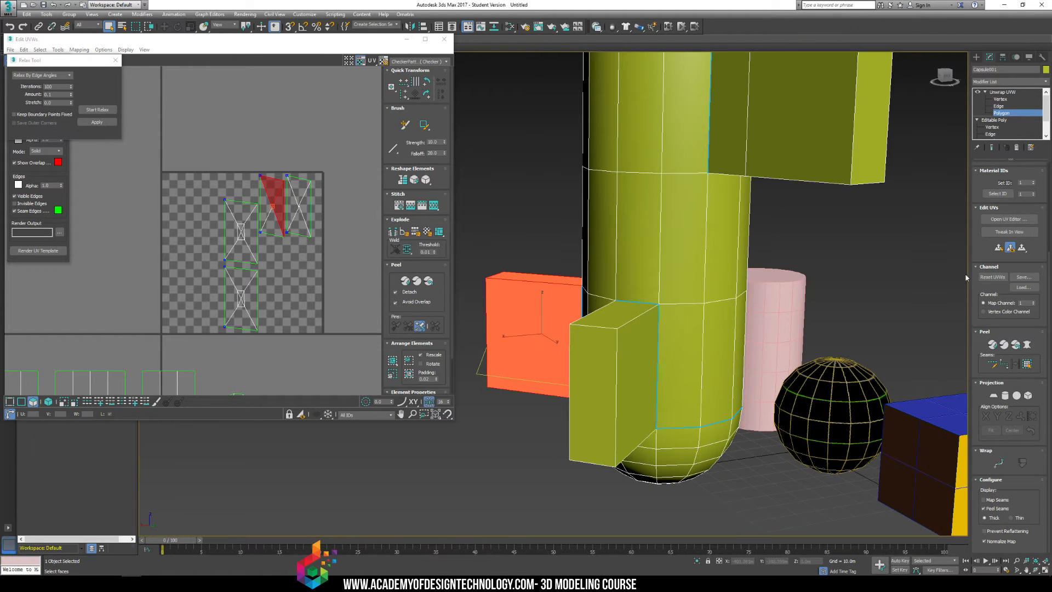
scroll(976, 238, "up", 3)
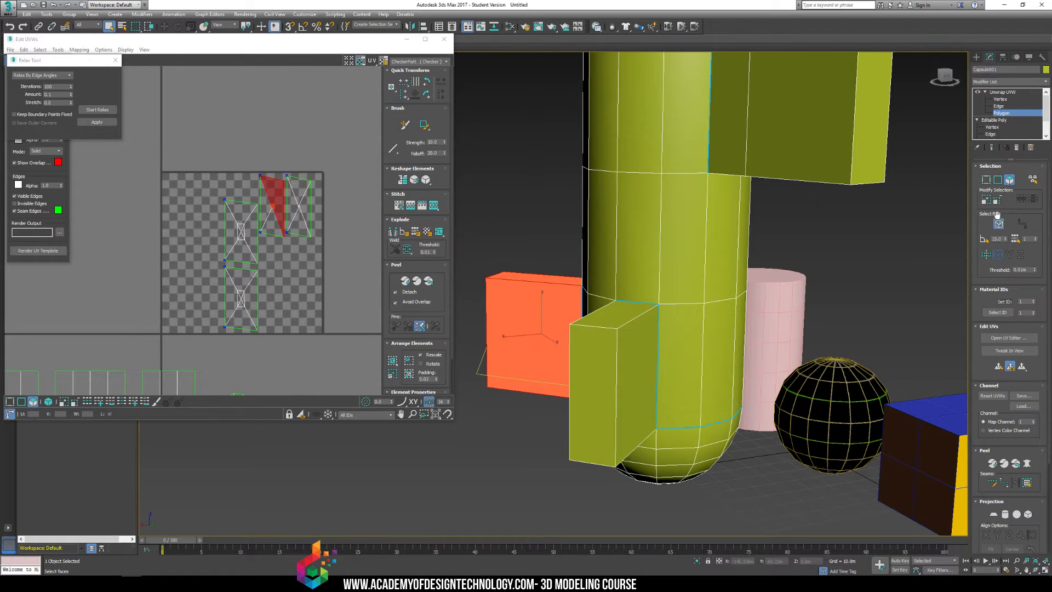
middle_click_drag(631, 294, 764, 260)
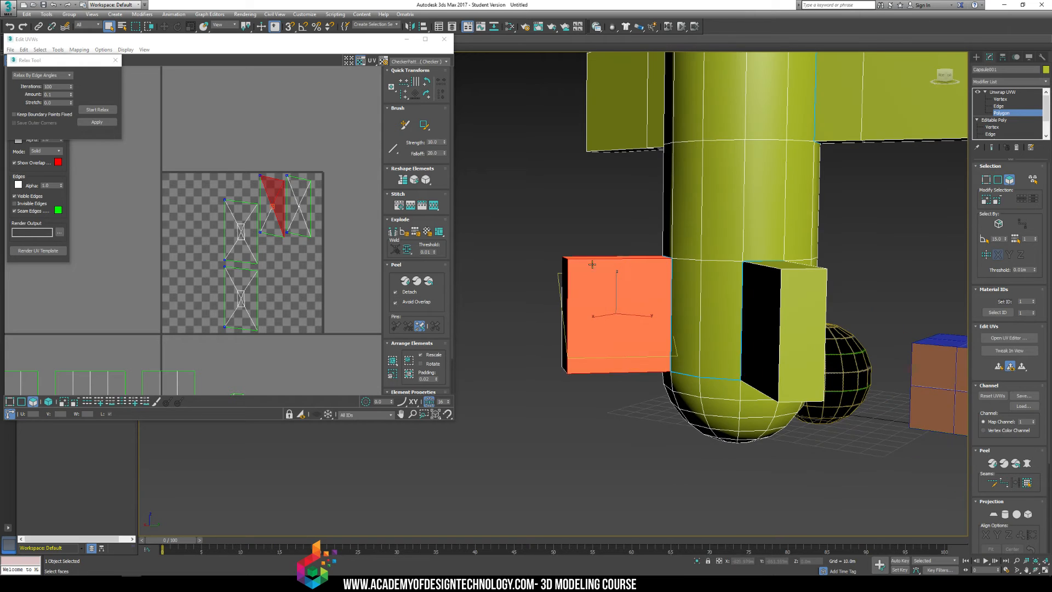
left_click(566, 315, "ctrl")
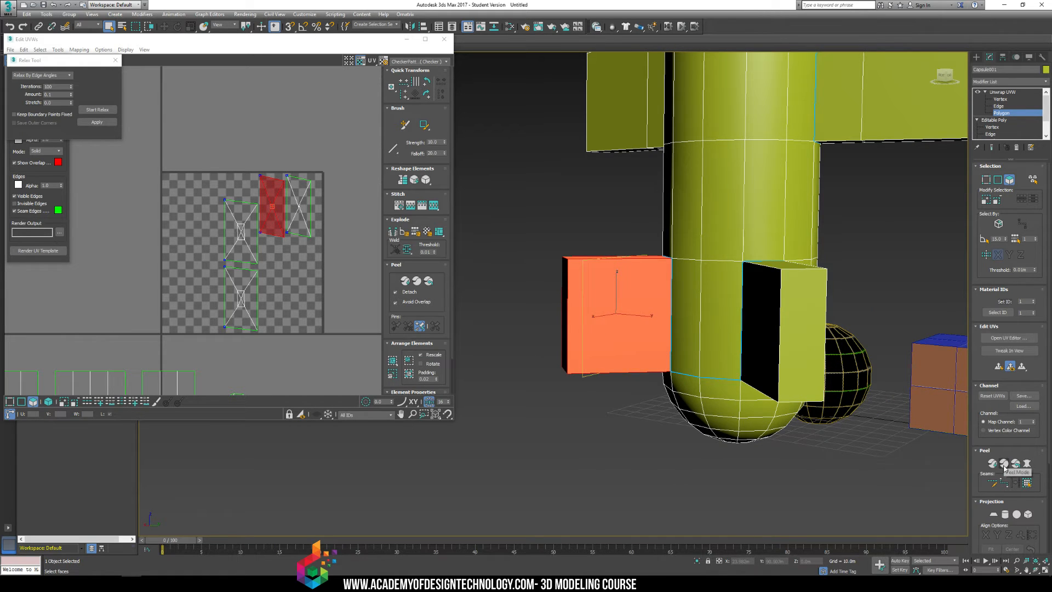
Apply a cylindrical projection aligned along the leg to the selected polygons and move their island clear of the checker tile
left_click(1005, 514)
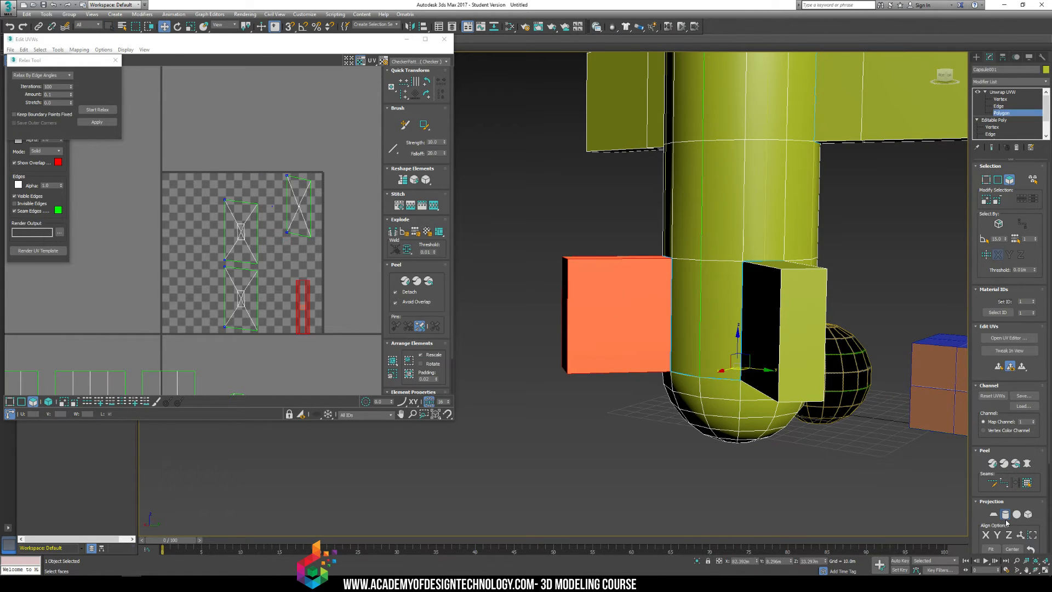
left_click(988, 536)
left_click(997, 536)
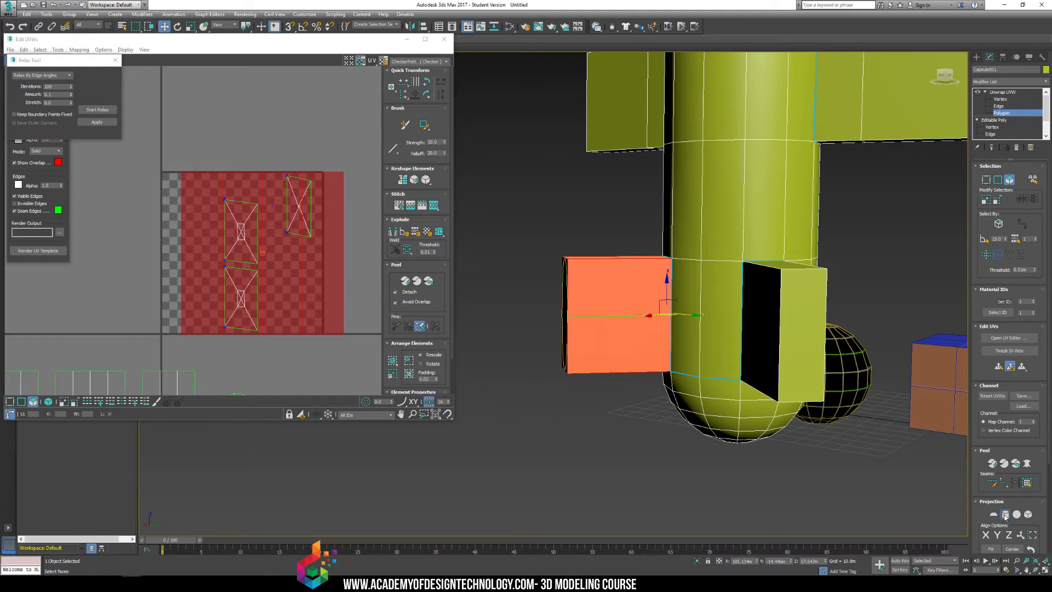
left_click(1004, 515)
scroll(359, 278, "down", 2)
left_click_drag(319, 274, 143, 229)
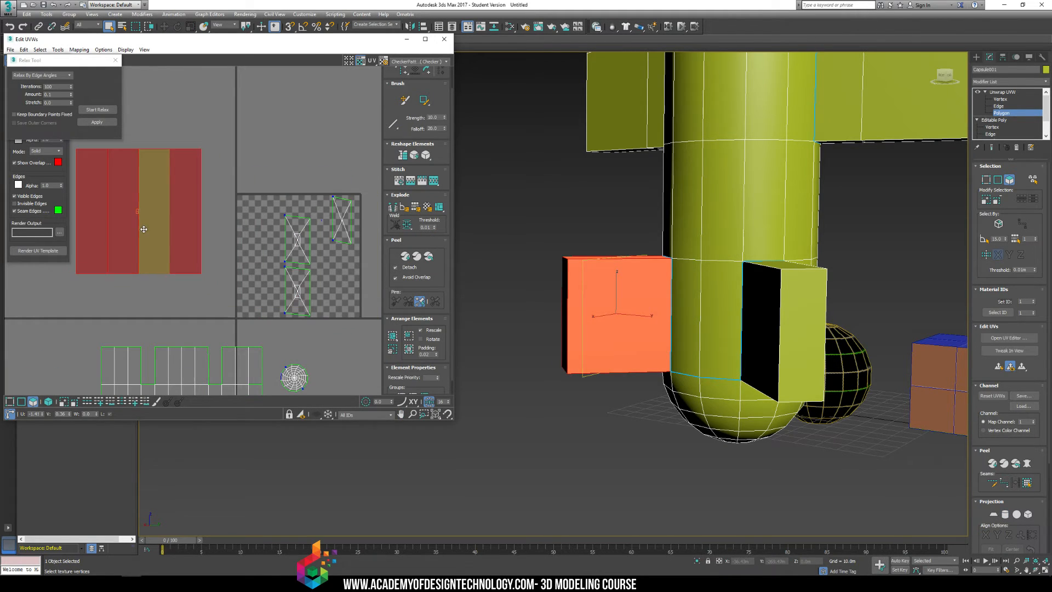
Relax the leg's island by edge angles, place it just above the trunk island and clear the selection
left_click(93, 110)
left_click(92, 111)
middle_click_drag(242, 255, 303, 212)
scroll(304, 212, "down", 3)
left_click_drag(269, 198, 228, 228)
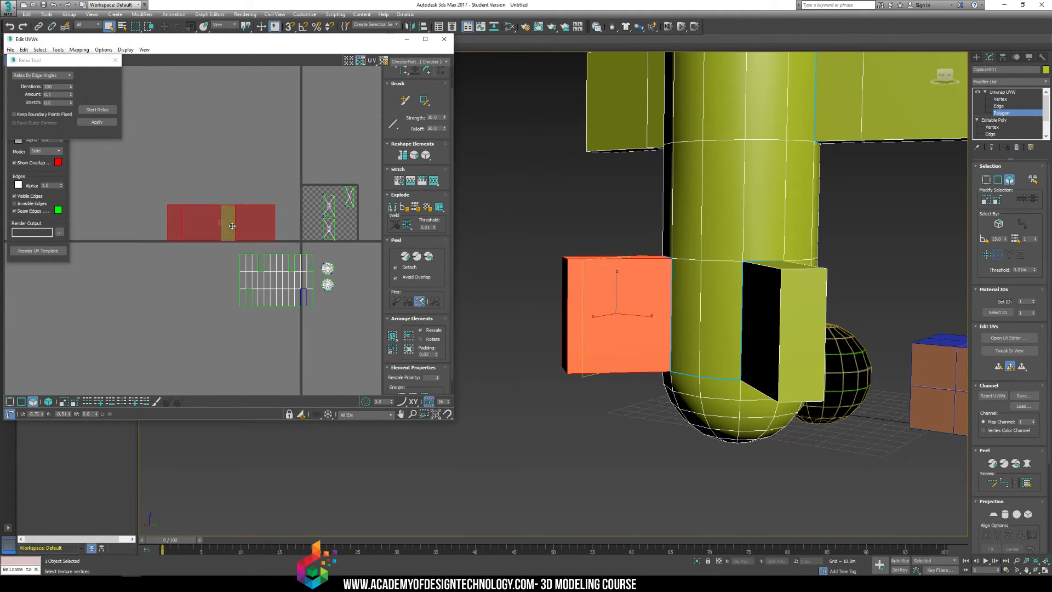
left_click(288, 219)
Select the side polygons of the other leg and apply a cylindrical projection with Best Align
middle_click_drag(787, 328, 826, 237, "alt")
left_click(830, 307)
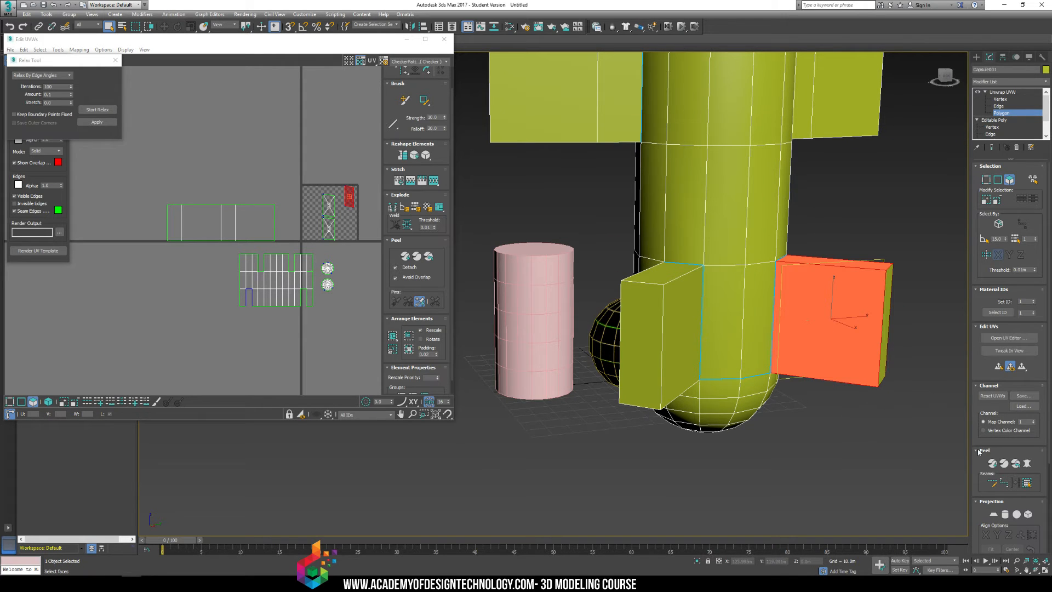
left_click(994, 515)
left_click(1020, 534)
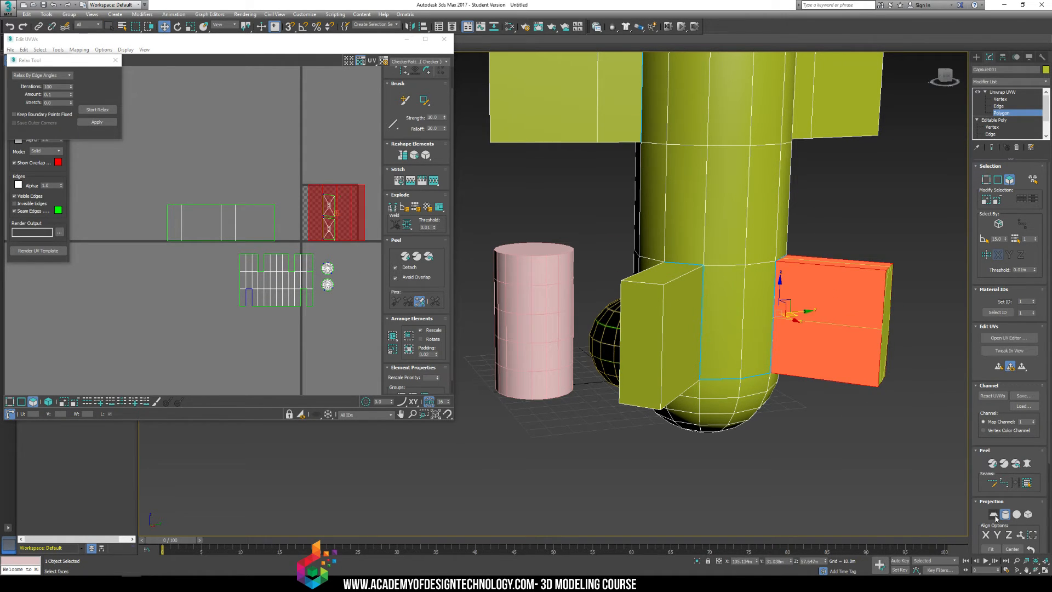
left_click(993, 515)
Move the second leg's island above the first leg's island and relax it by edge angles
left_click_drag(332, 207, 225, 177)
double_click(108, 110)
left_click(512, 166)
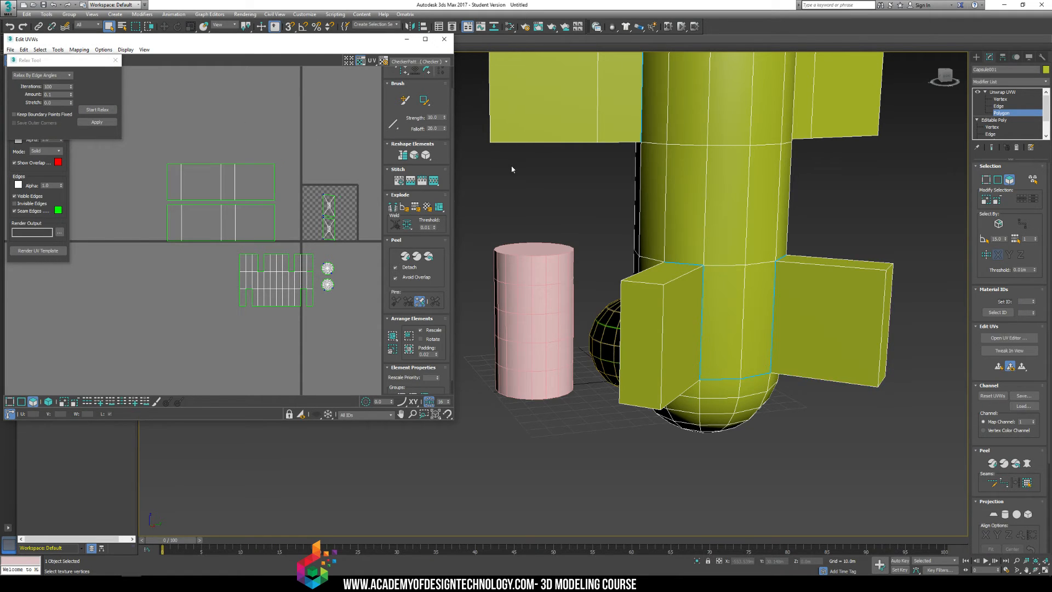
Select the side polygons of one arm and apply a cylindrical projection with Best Align
middle_click_drag(566, 83, 583, 195)
left_click_drag(643, 267, 645, 268)
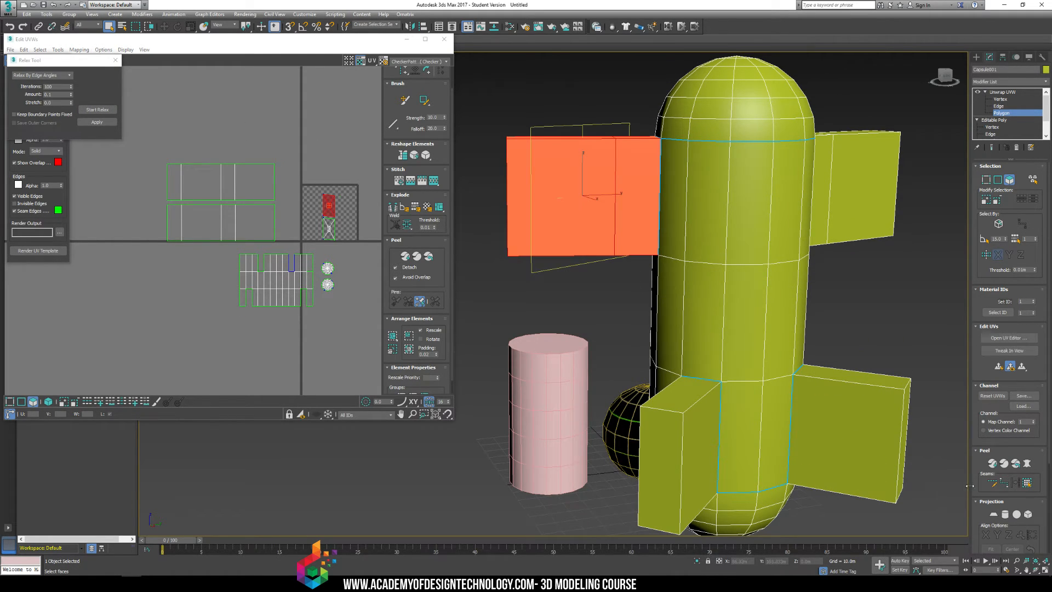
left_click(1008, 517)
left_click(1020, 534)
left_click(1006, 516)
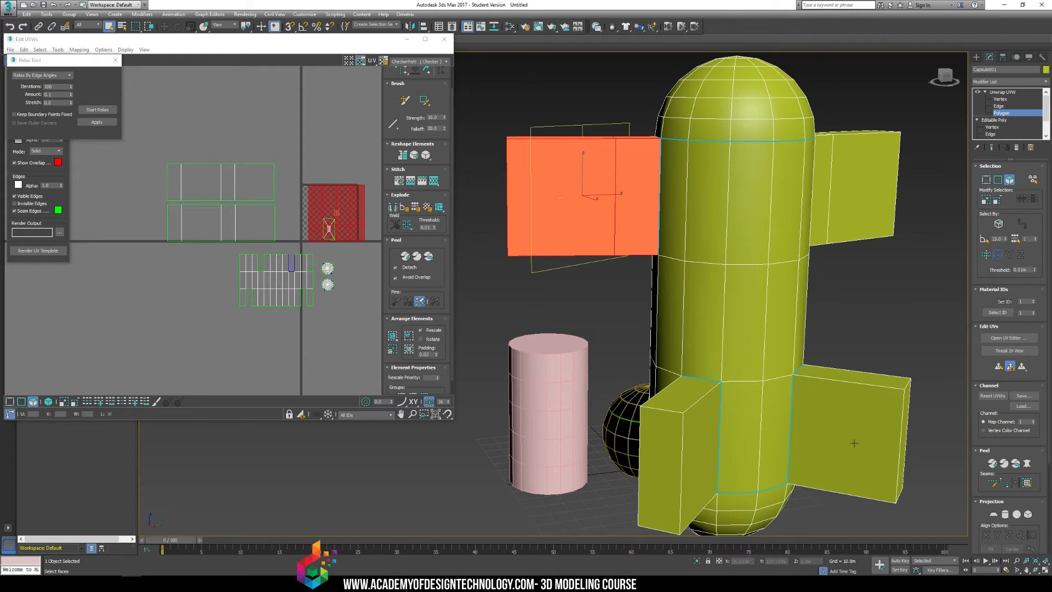
Move the arm's island above the two leg islands, relax it by edge angles and clear the selection
left_click_drag(334, 210, 214, 136)
left_click(108, 112)
left_click(487, 202)
Select the side polygons of the opposite arm and apply a cylindrical projection with Best Align
middle_click_drag(554, 218, 573, 236, "alt")
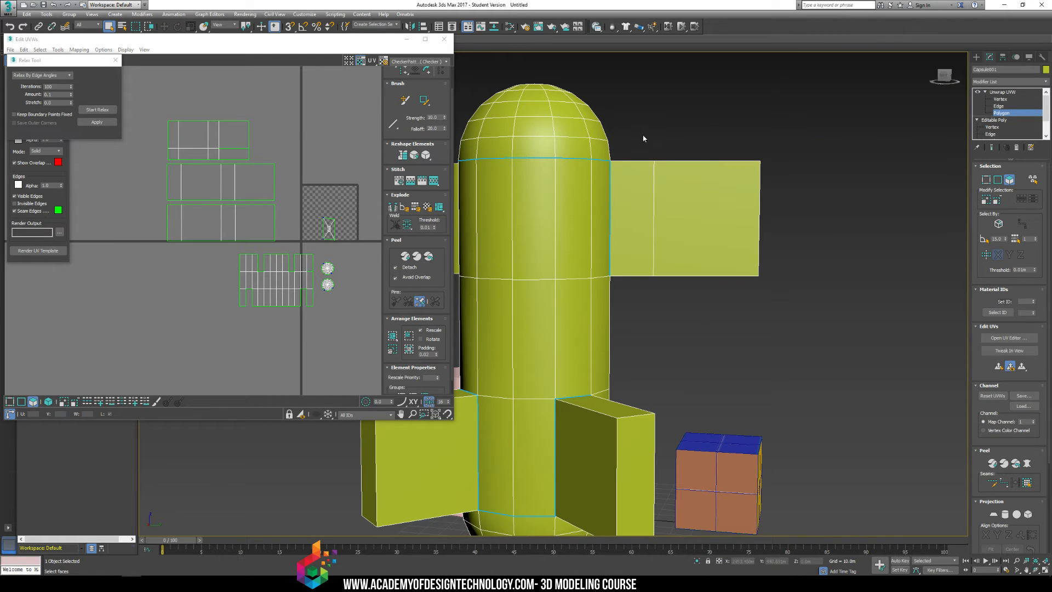
left_click(698, 219)
left_click(1004, 514)
left_click(1021, 535)
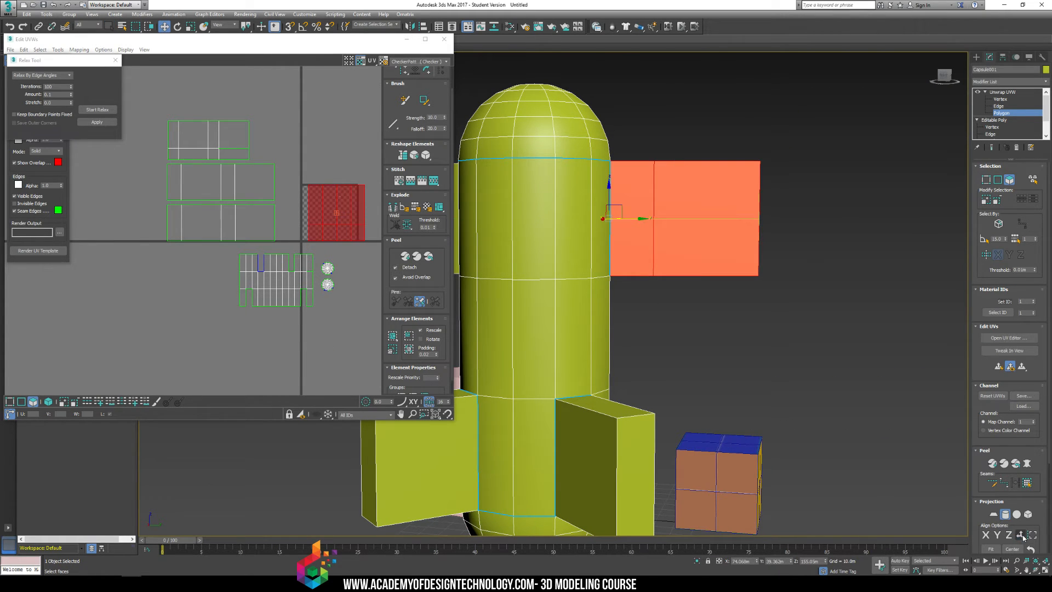
left_click(1006, 519)
Place the second arm's island above the first arm's island, relaxing it by edge angles
left_click_drag(349, 215, 204, 83)
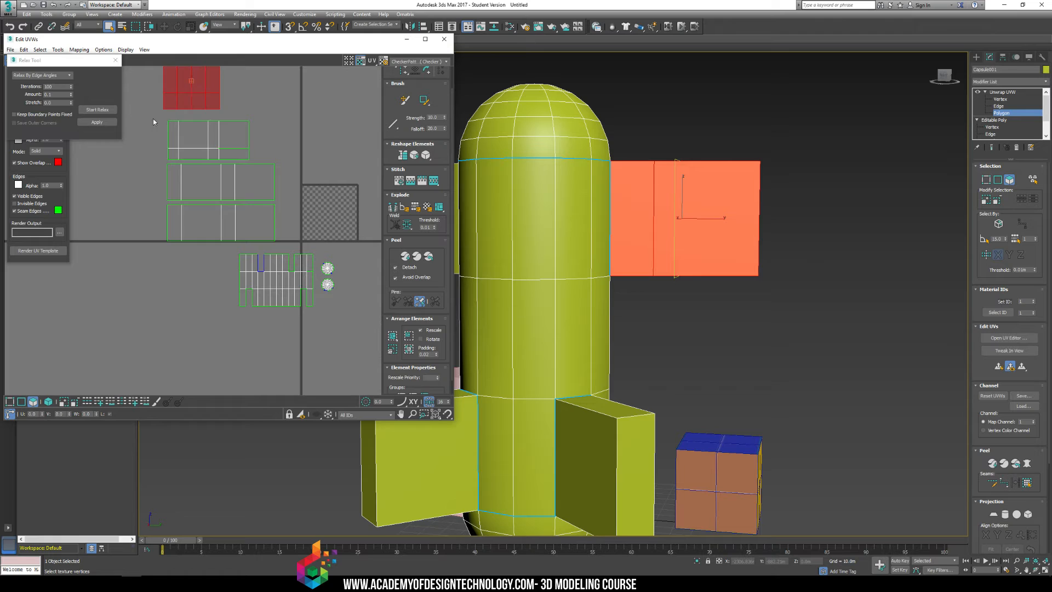
middle_click_drag(153, 118, 168, 150)
left_click(107, 111)
left_click(108, 110)
left_click_drag(212, 121, 224, 134)
left_click(336, 248)
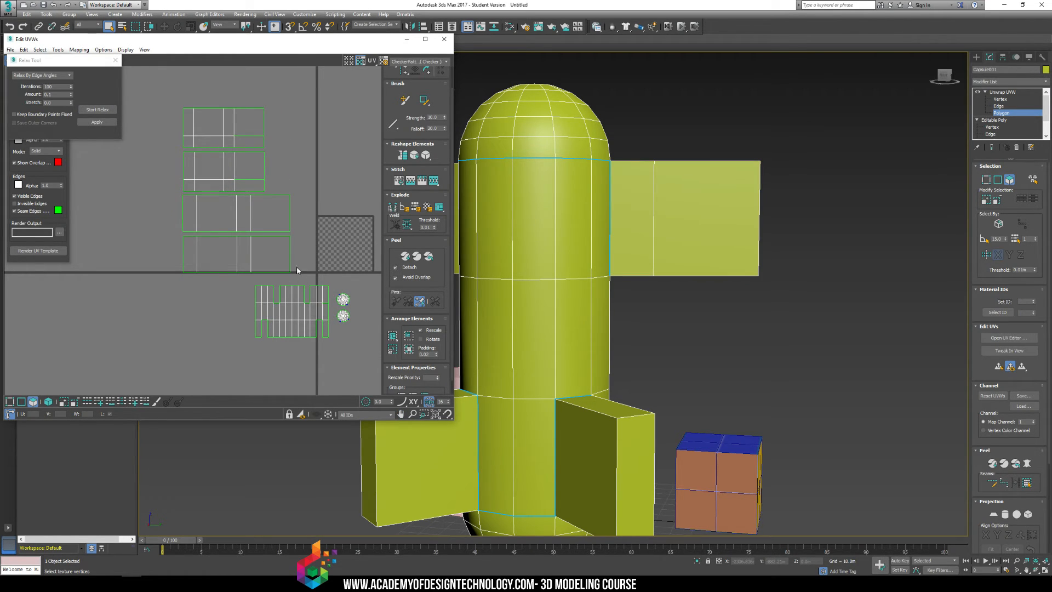
Apply a planar projection to the end cap of one arm and move its island above the checker tile
middle_click_drag(653, 236, 693, 291)
left_click(636, 290)
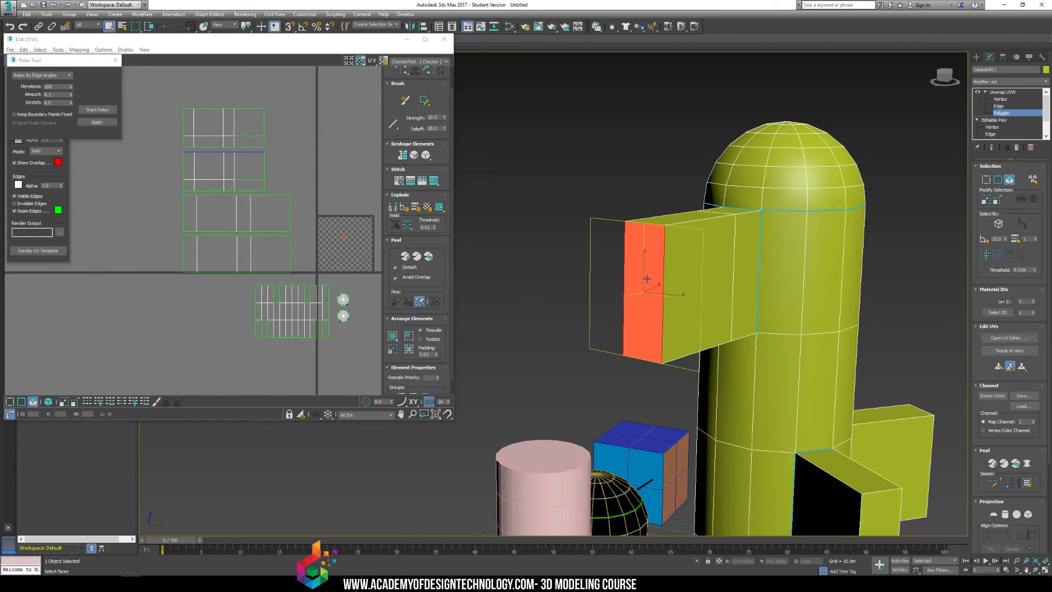
scroll(617, 280, "down", 5)
scroll(617, 274, "up", 3)
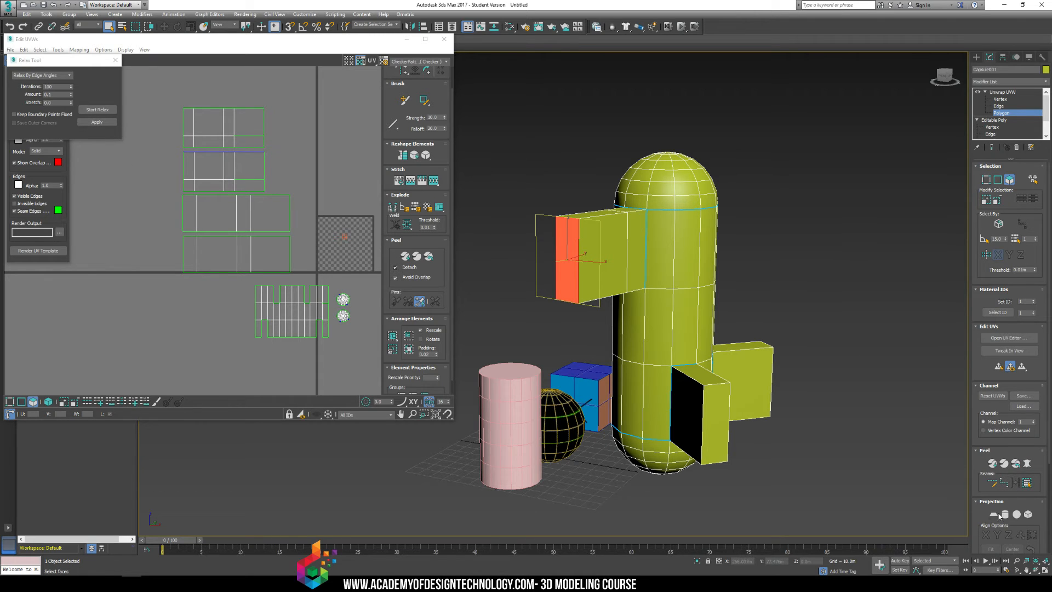
left_click(994, 515)
left_click(990, 531)
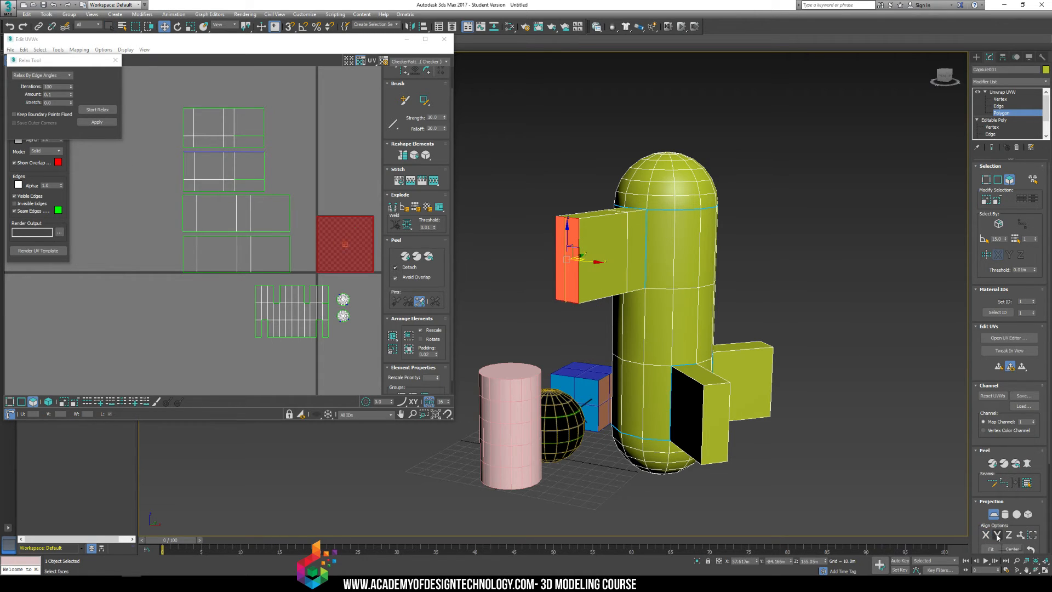
left_click(992, 515)
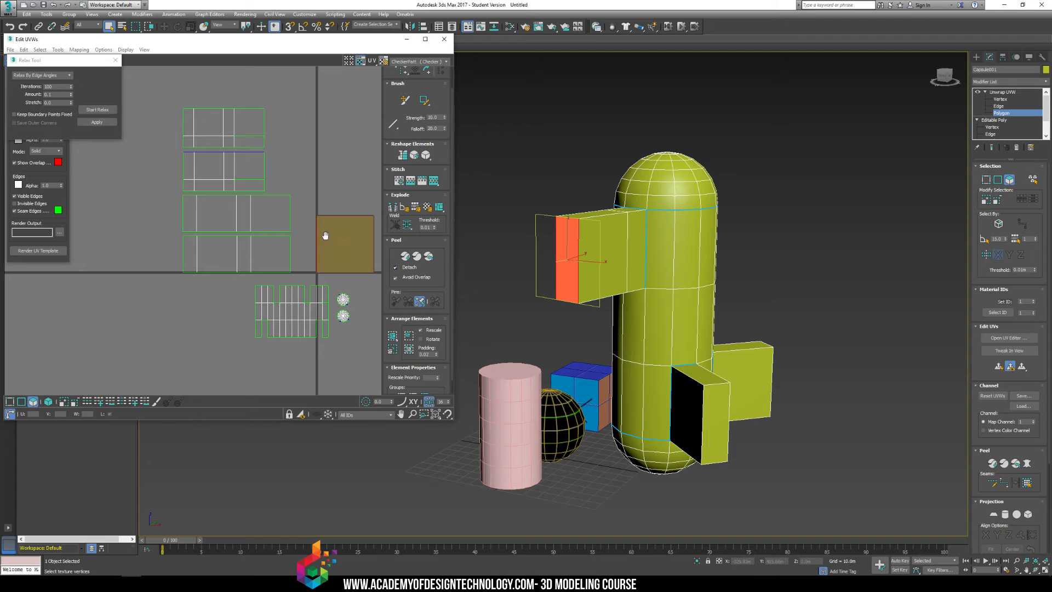
Select the end caps of both legs and the remaining arm together
left_click(716, 410)
middle_click_drag(716, 409, 630, 400, "alt")
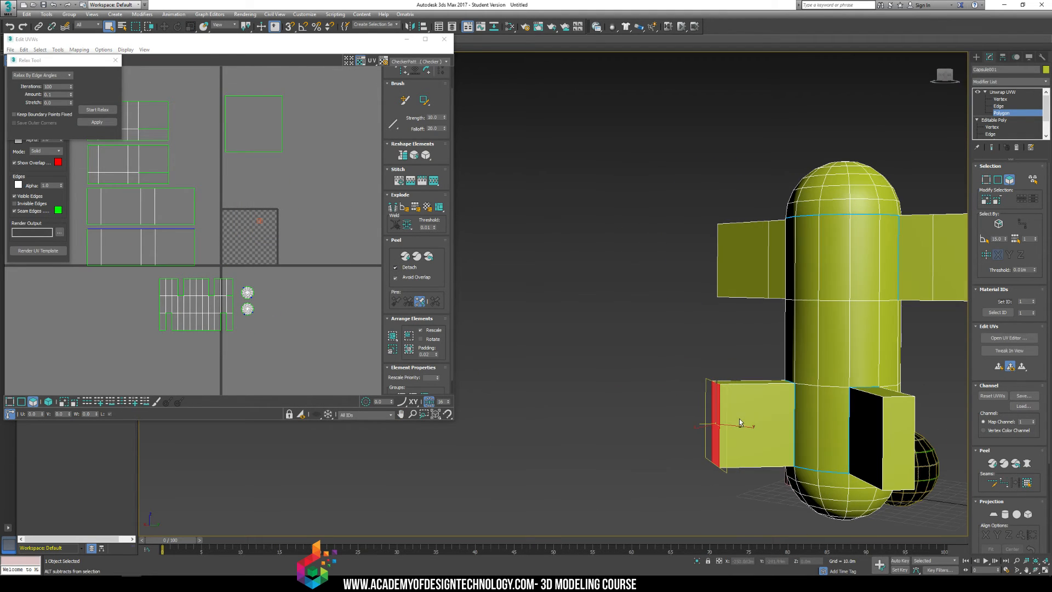
left_click(891, 445, "ctrl")
middle_click_drag(880, 417, 726, 428)
middle_click_drag(874, 270, 928, 273, "alt")
left_click(886, 268, "ctrl")
Apply a planar projection aligned to Y to the three selected end caps
left_click(994, 515)
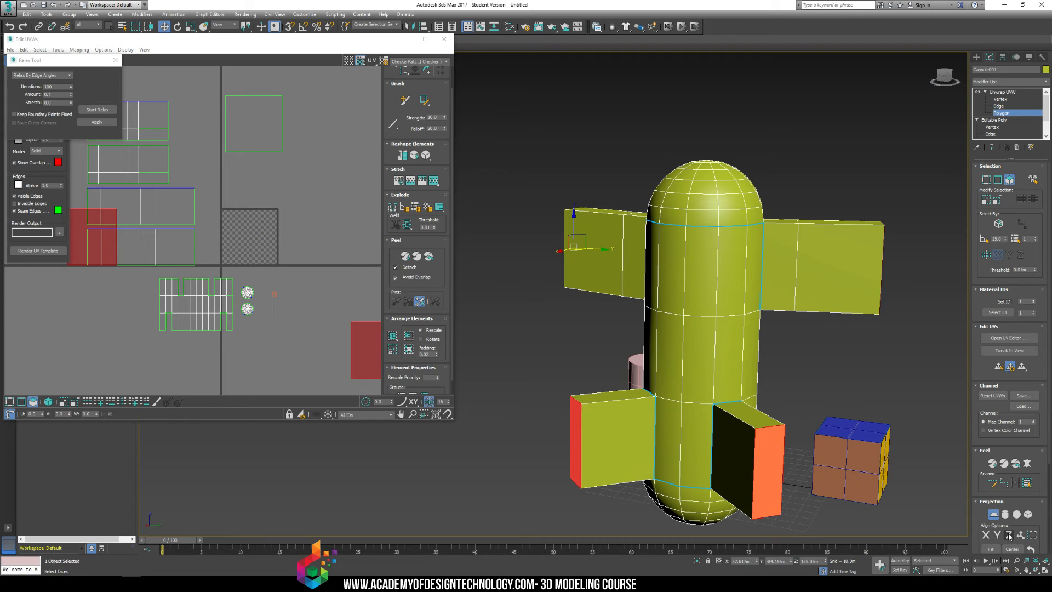
left_click(1007, 535)
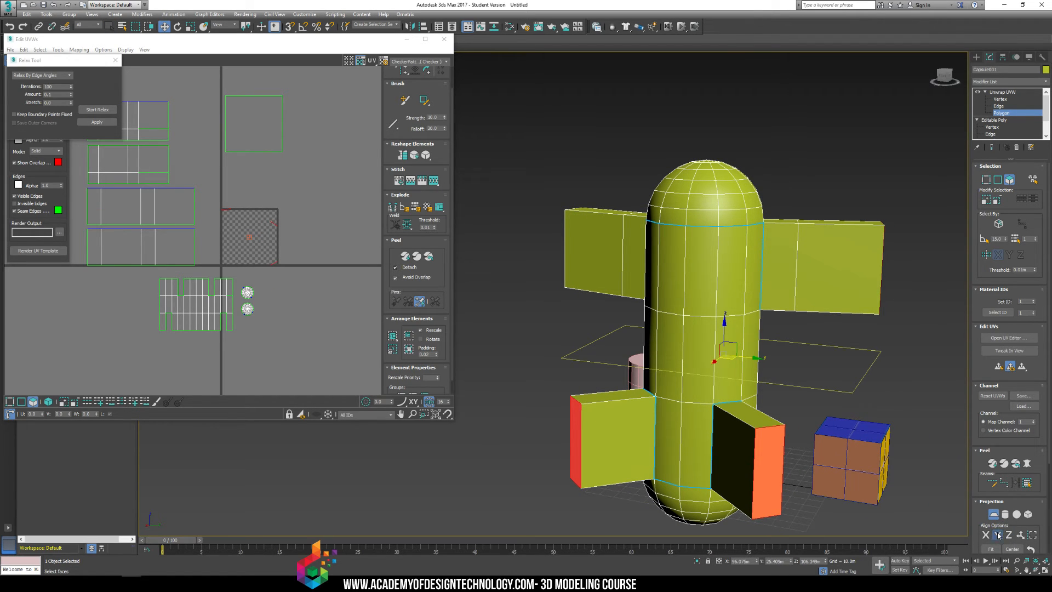
left_click(998, 535)
left_click(993, 514)
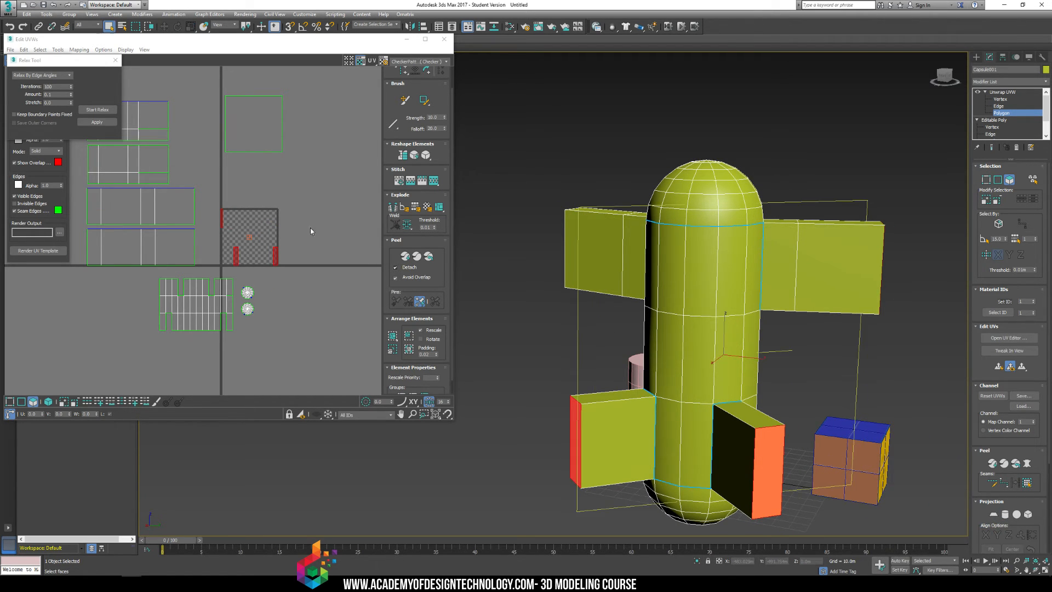
Move the three projected end-cap islands above the checker tile and relax all four end-cap islands by edge angles
left_click_drag(222, 216, 245, 168)
left_click(228, 180)
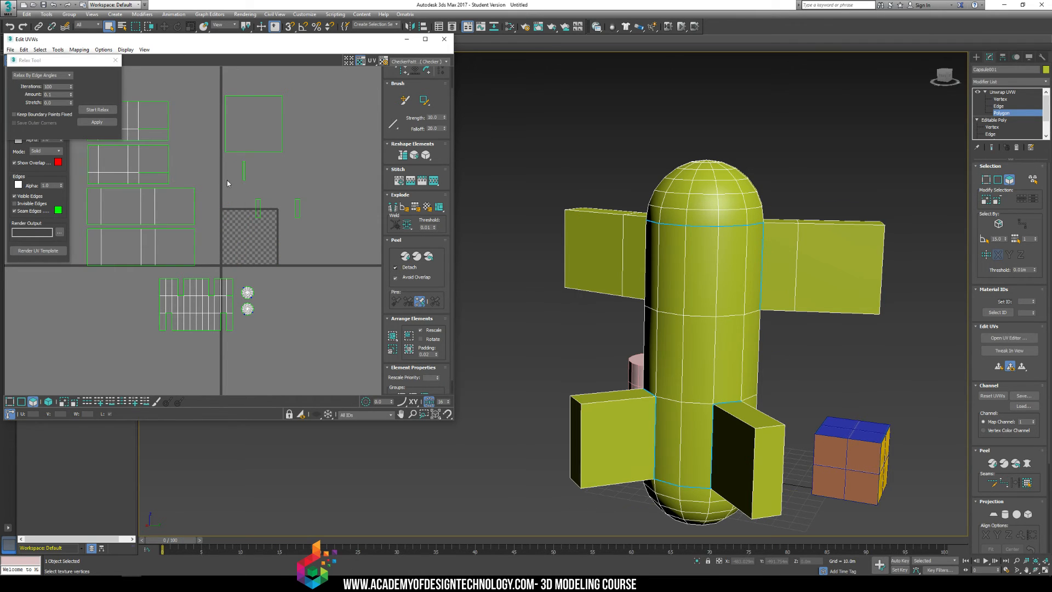
left_click_drag(216, 72, 344, 229)
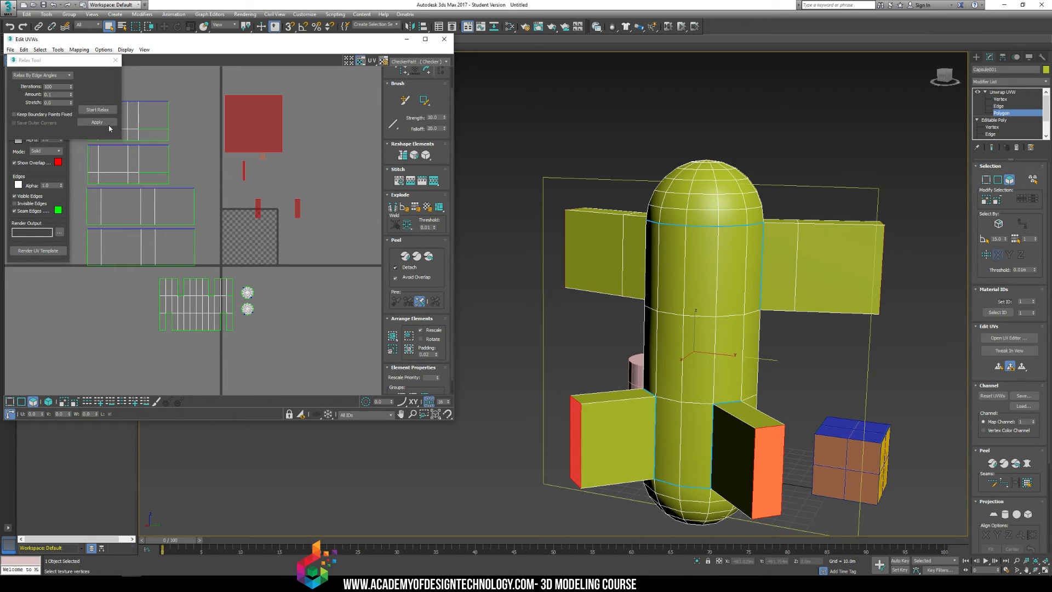
left_click(99, 109)
middle_click_drag(257, 169, 276, 198)
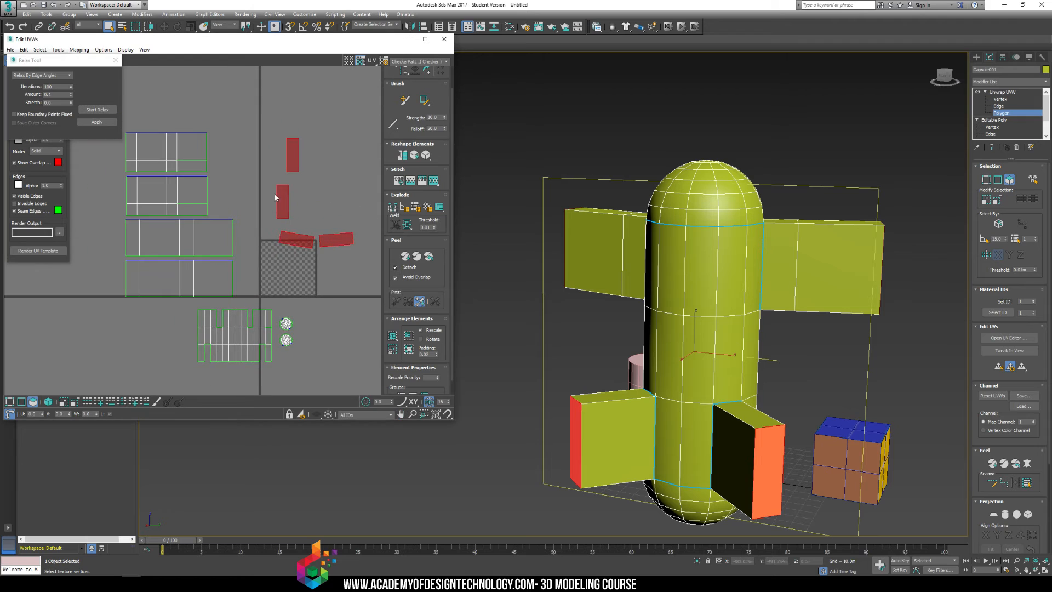
middle_click_drag(193, 144, 212, 122)
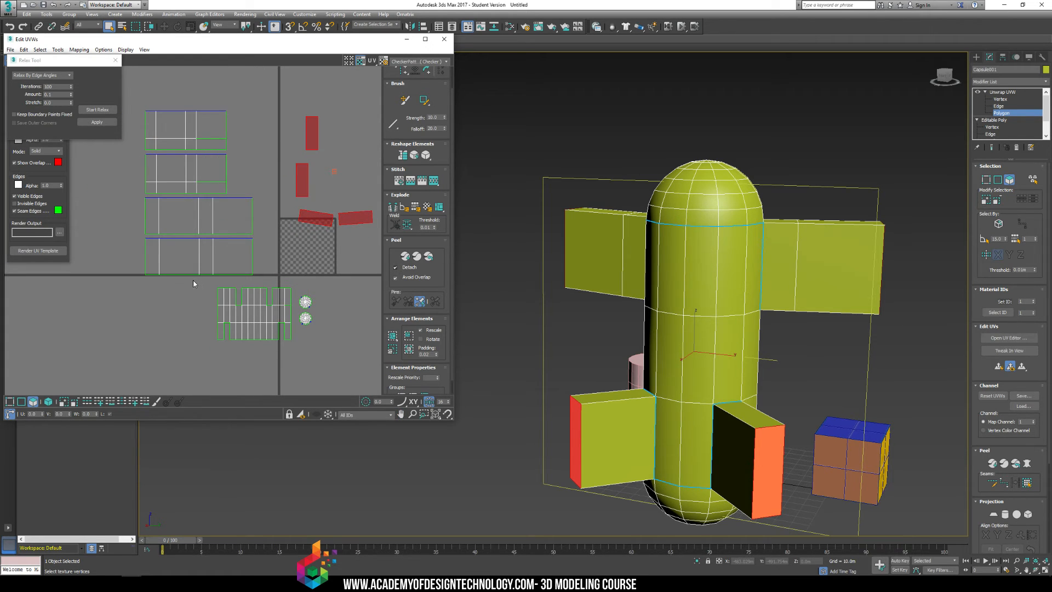
Select every UV island of the figure and relax them all together by edge angles
key("ctrl+a")
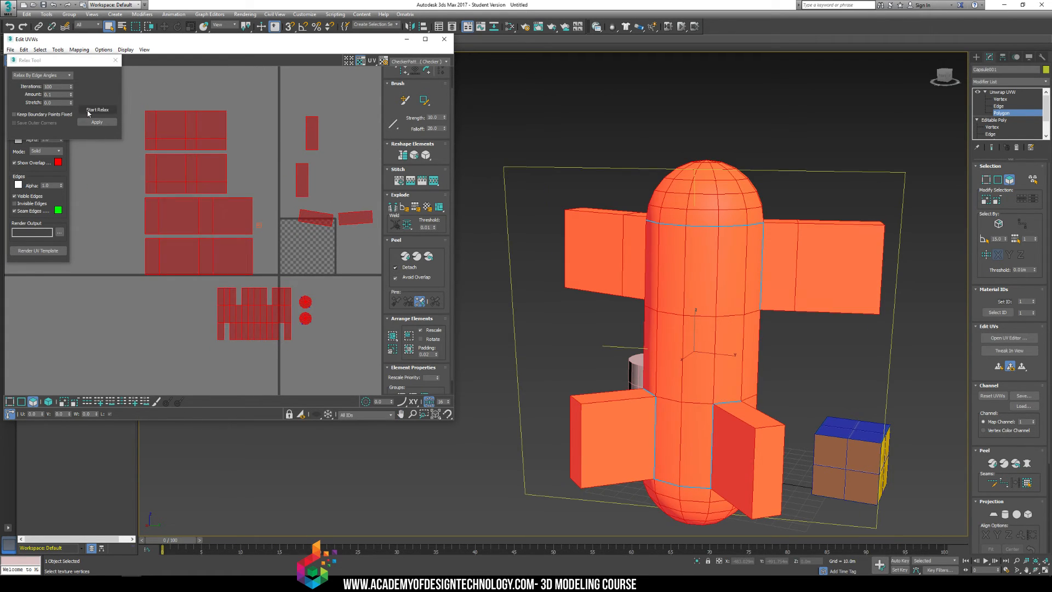
left_click(88, 110)
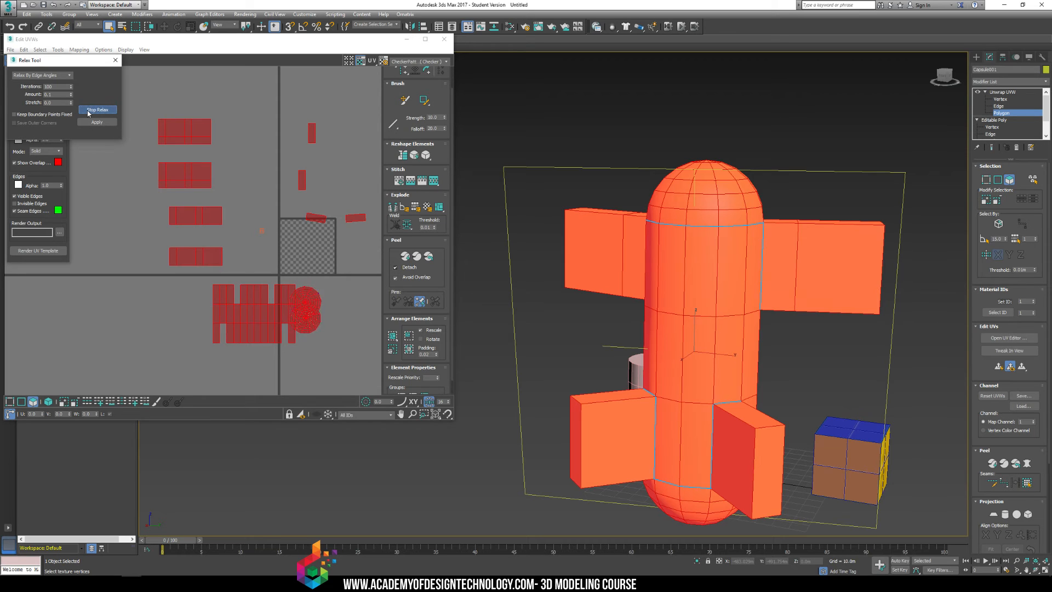
left_click(88, 110)
middle_click_drag(294, 275, 290, 271)
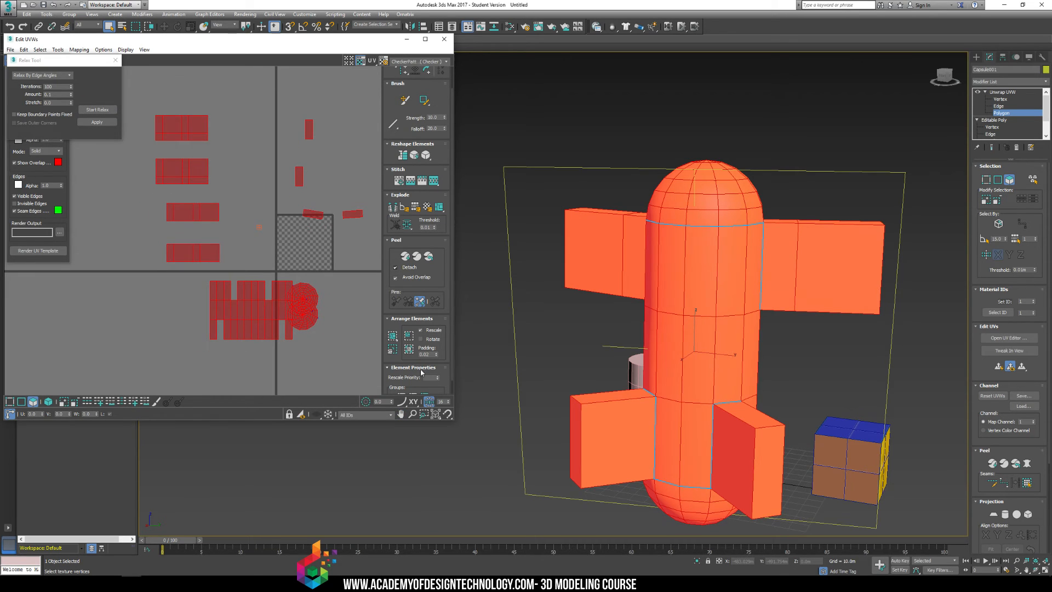
Rescale all selected islands to a matching texel size and pack them into the checker tile with 0.02 padding
left_click(396, 354)
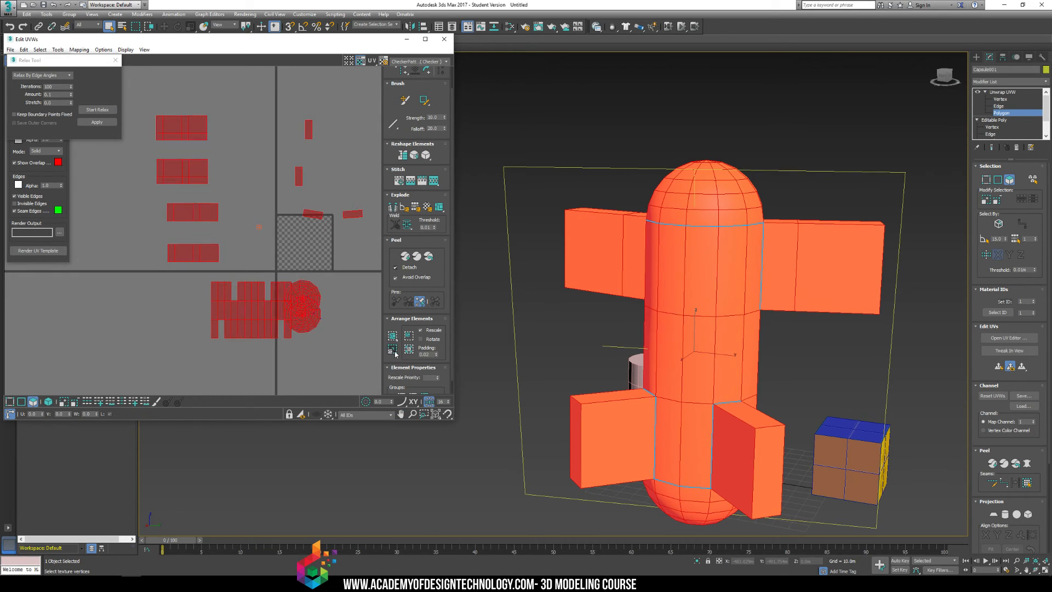
scroll(251, 186, "down", 2)
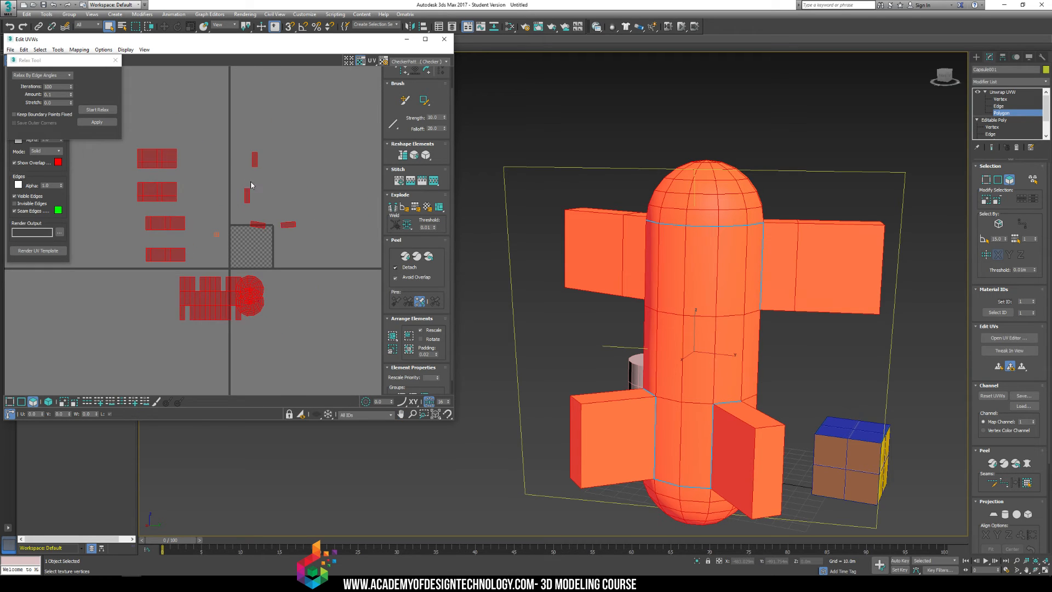
left_click(408, 350)
scroll(261, 244, "up", 6)
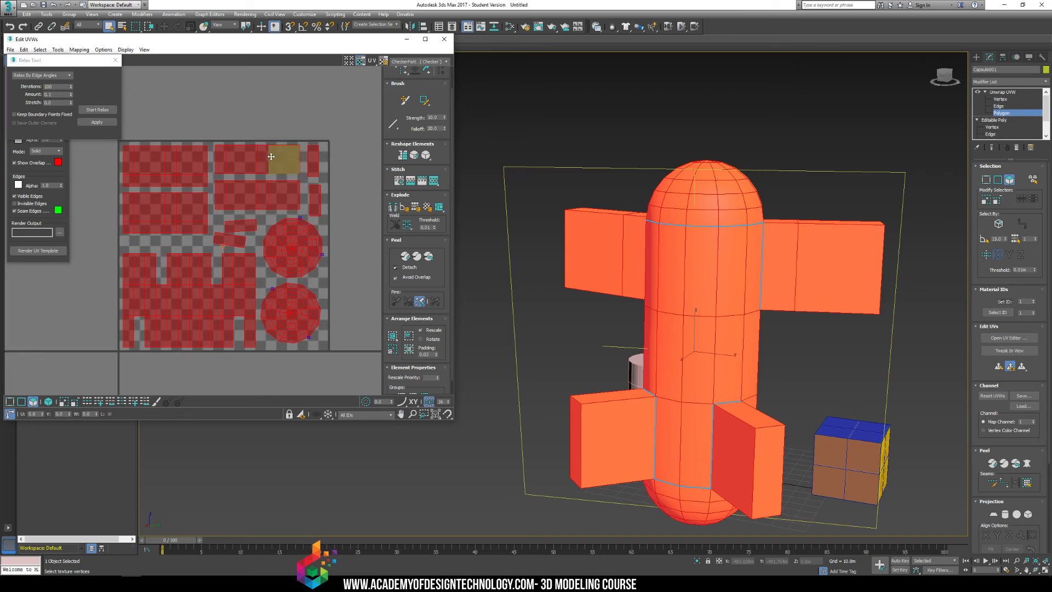
Clear the island selection and display the CheckerPattern texture on the figure
middle_click_drag(270, 164, 282, 152)
left_click(550, 239)
left_click(446, 62)
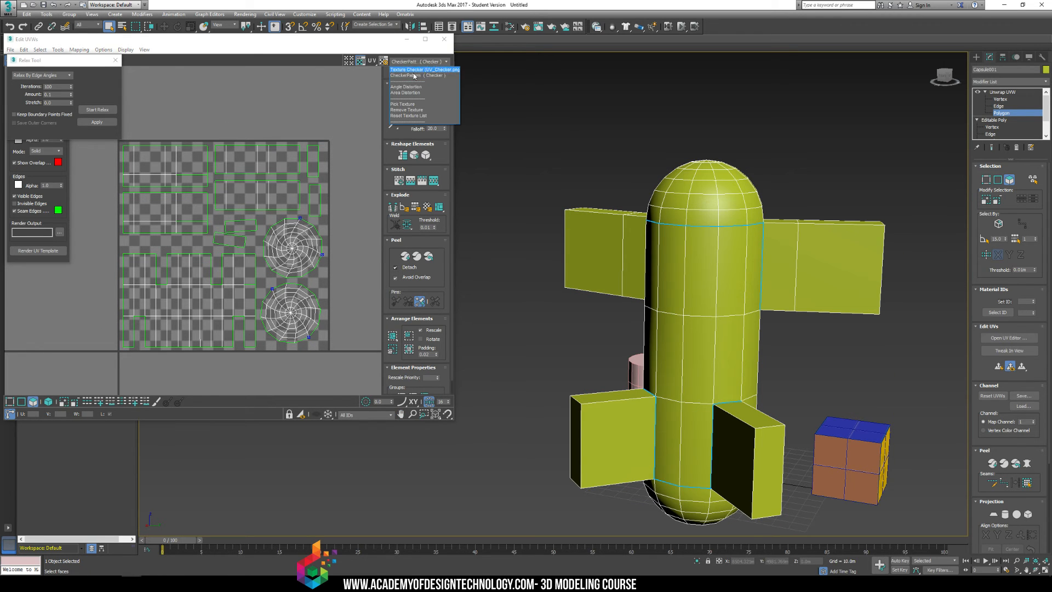
left_click(415, 77)
left_click(421, 62)
left_click(411, 77)
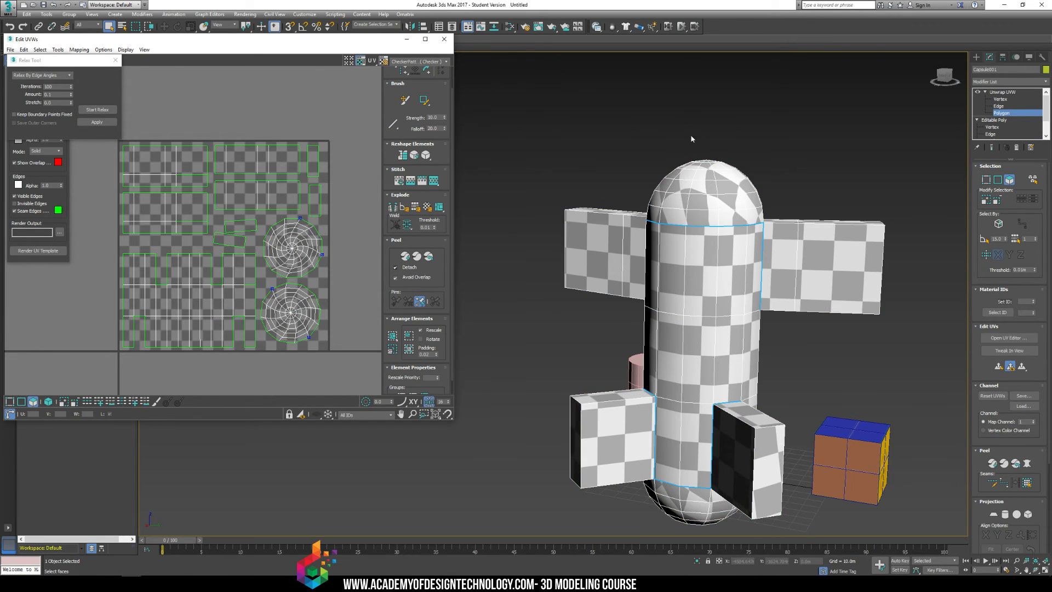
middle_click_drag(695, 144, 738, 221, "alt")
Relax the upper and lower dome islands by polygon angles to remove their twist, and clear the selection
middle_click_drag(299, 246, 268, 229)
scroll(268, 229, "up", 3)
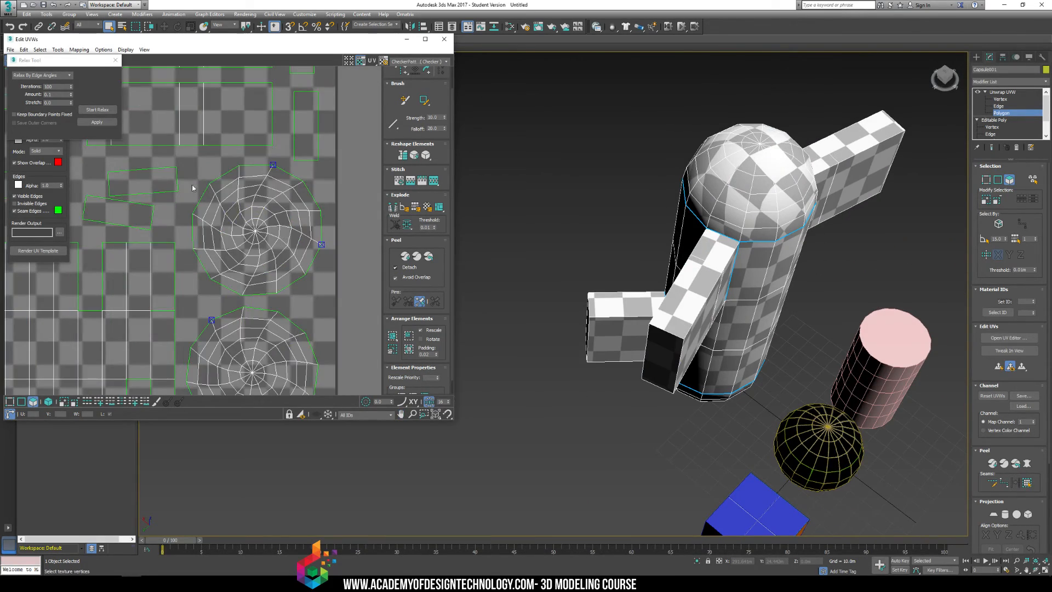
left_click(230, 219)
left_click(69, 75)
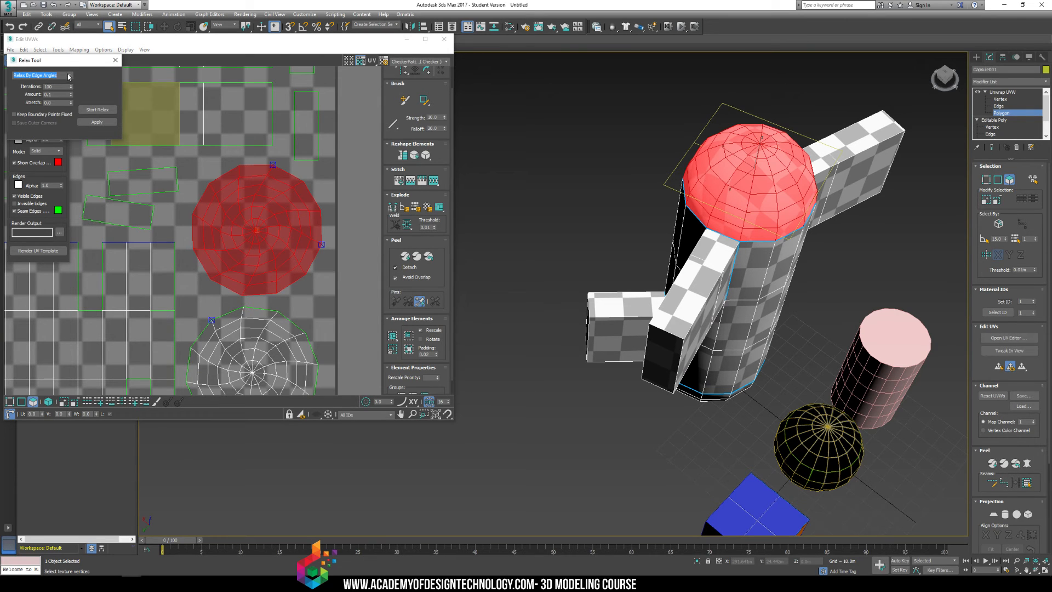
left_click(38, 81)
left_click(96, 122)
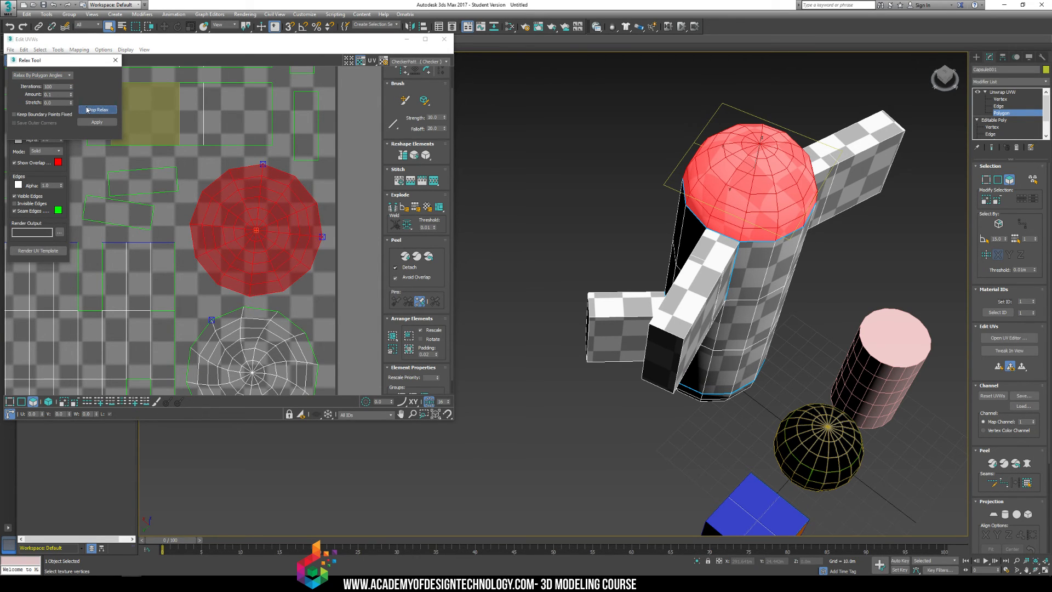
middle_click_drag(214, 317, 230, 231)
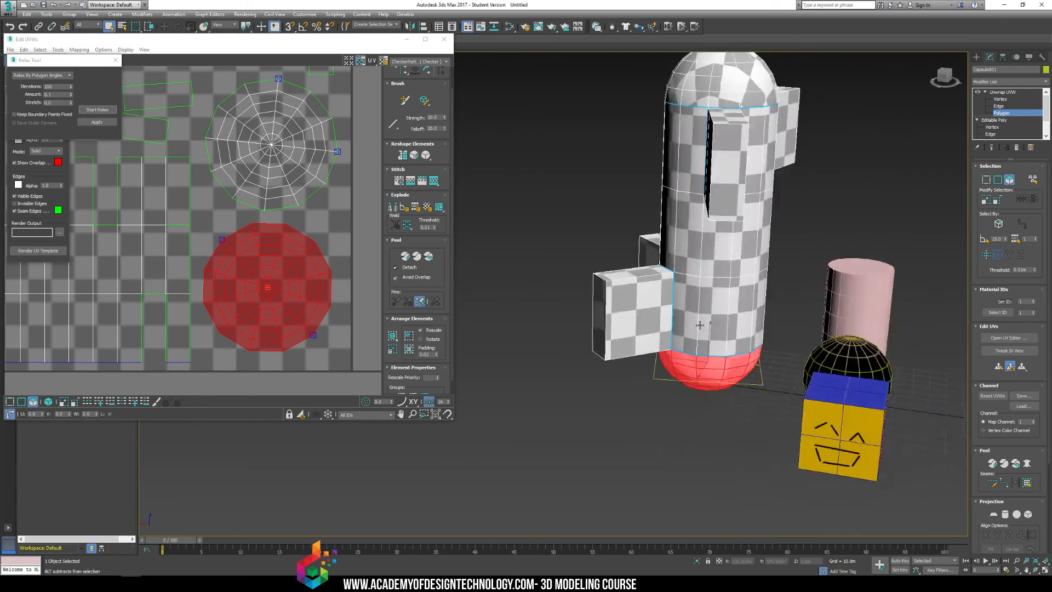
middle_click_drag(699, 325, 734, 269, "alt")
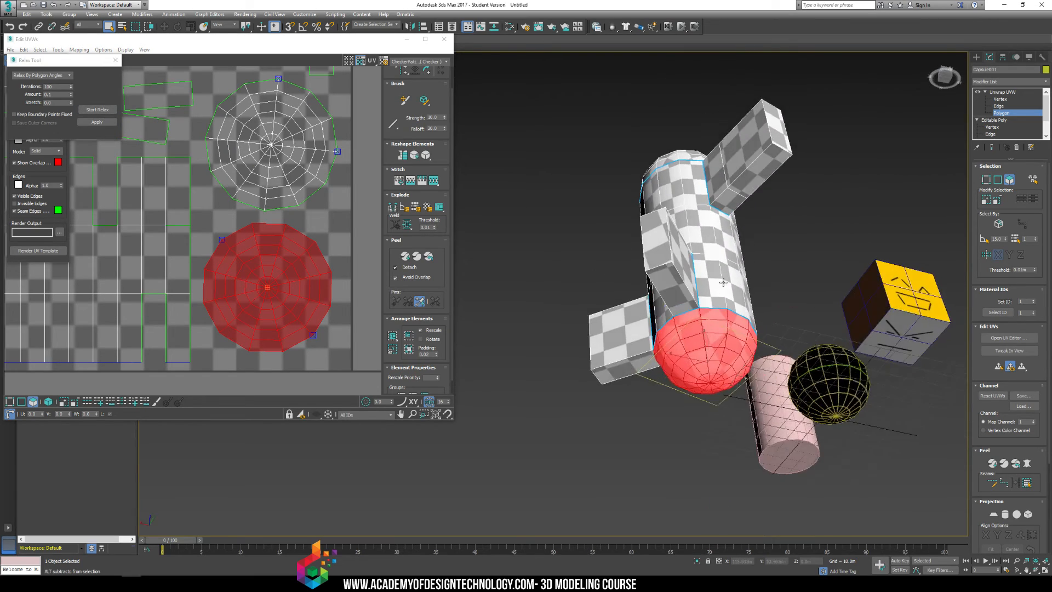
left_click(777, 317)
middle_click_drag(778, 317, 682, 368, "alt")
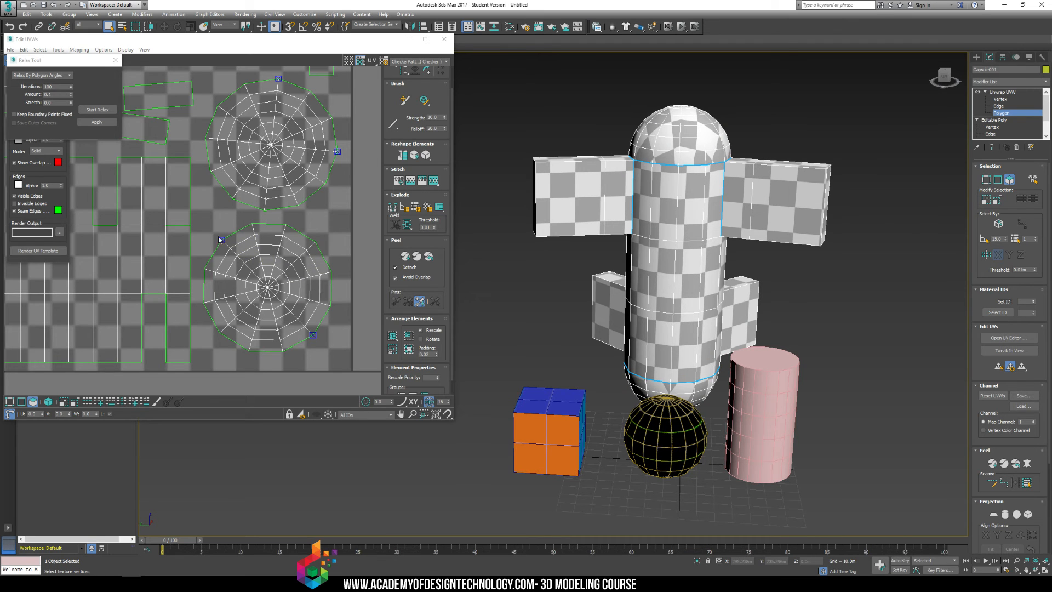
Allow rotation when packing and repack all islands of the figure inside the checker tile
scroll(220, 240, "down", 8)
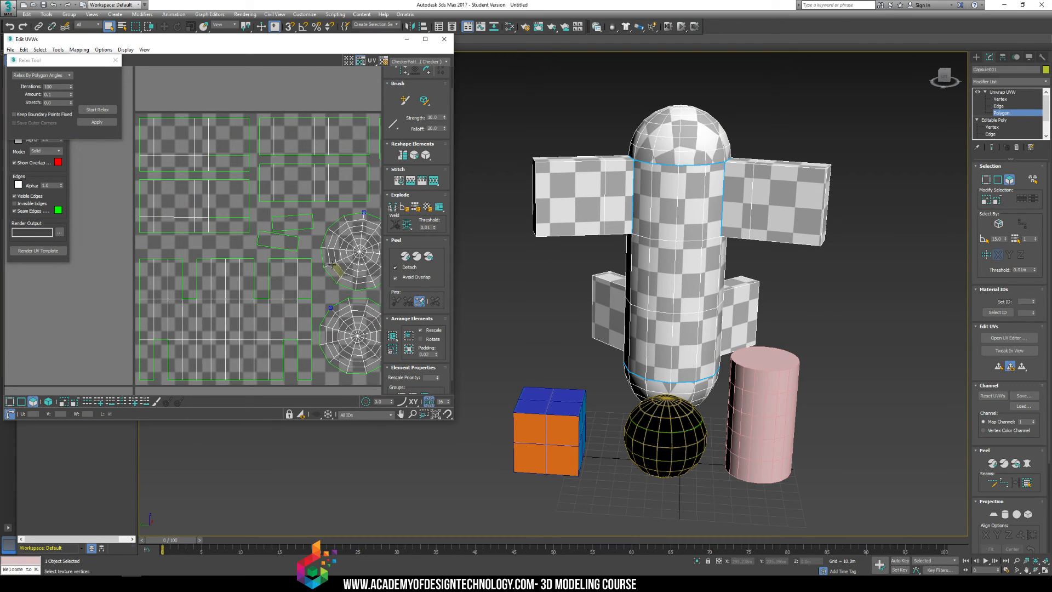
middle_click_drag(300, 244, 247, 253)
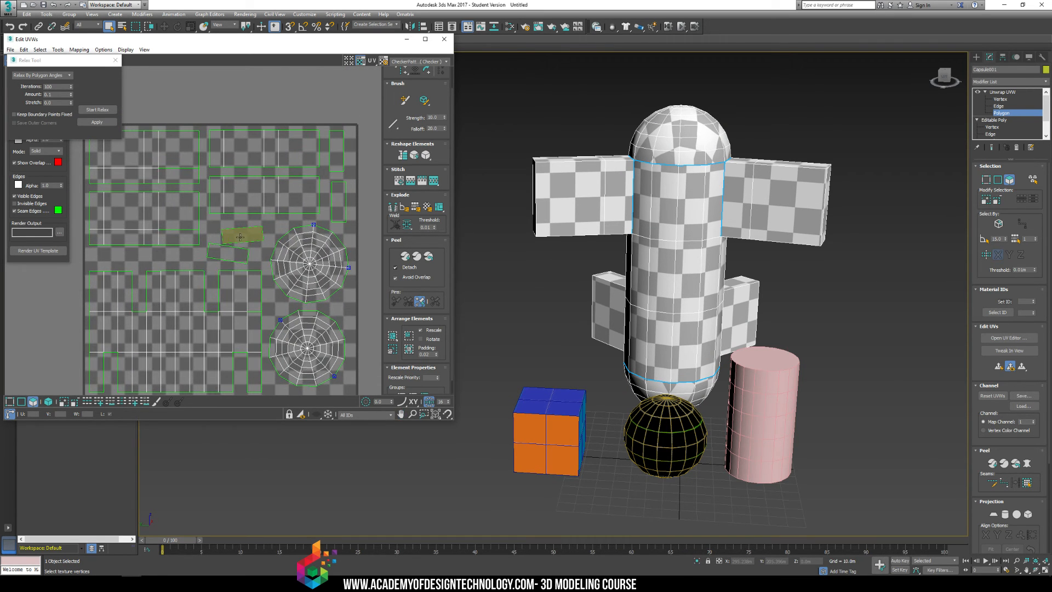
left_click(260, 240)
scroll(262, 159, "down", 3)
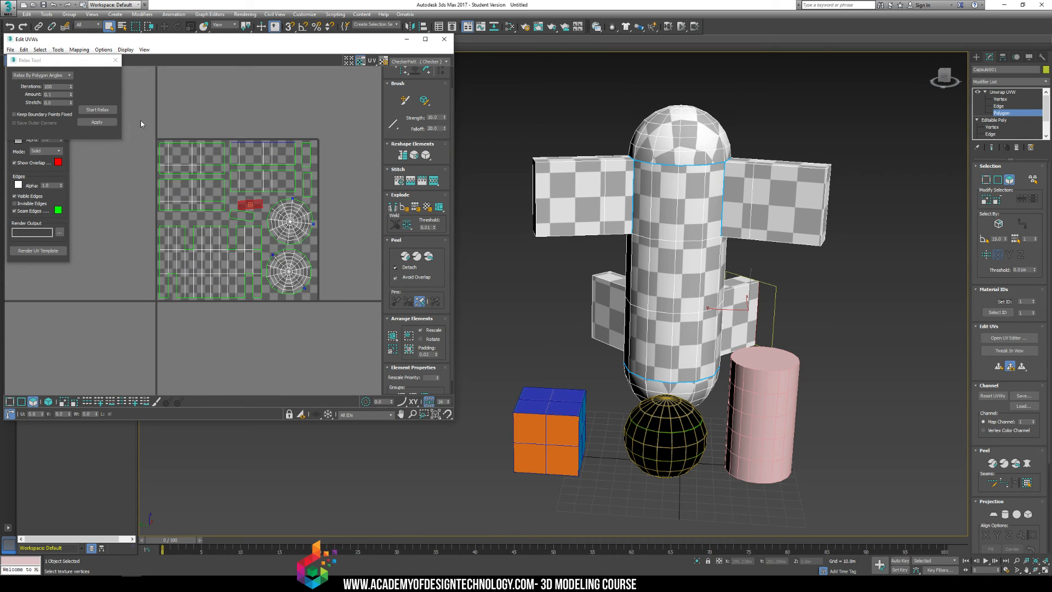
key("ctrl+a")
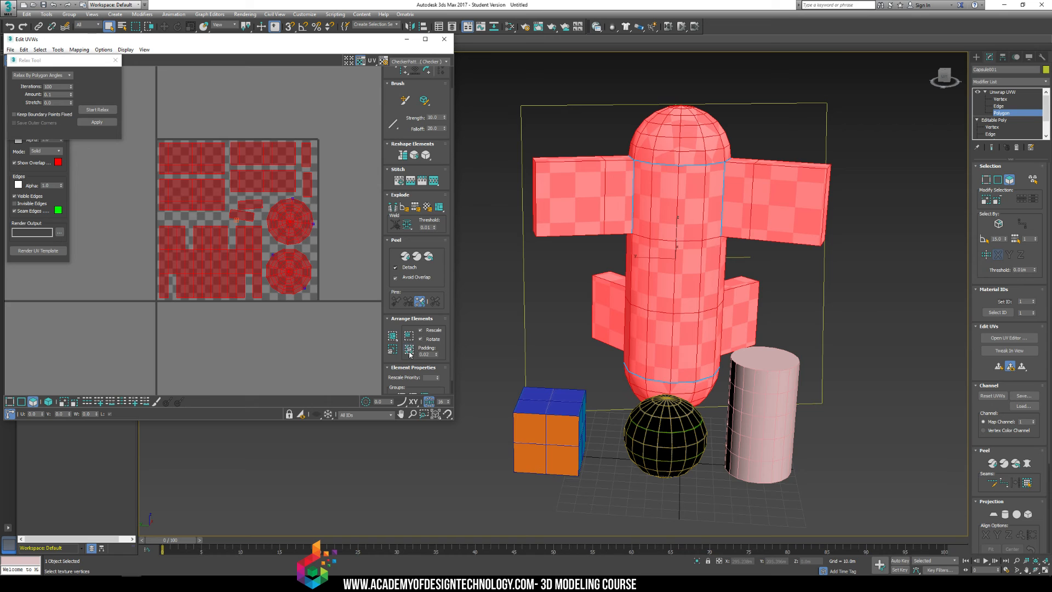
left_click(410, 353)
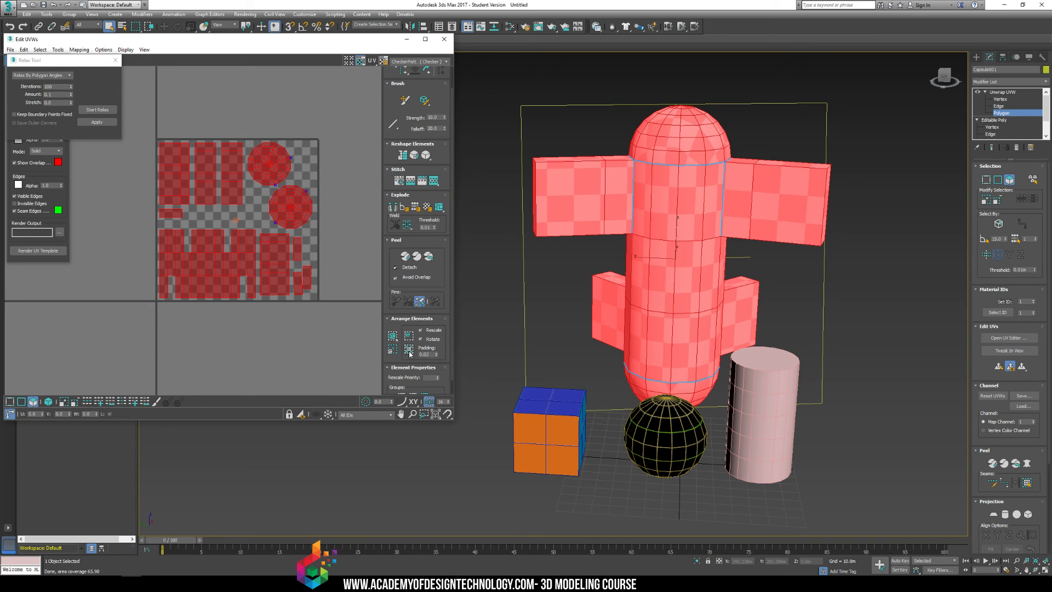
Try the Pack Together arrangement on all islands and undo it each time
left_click(411, 339)
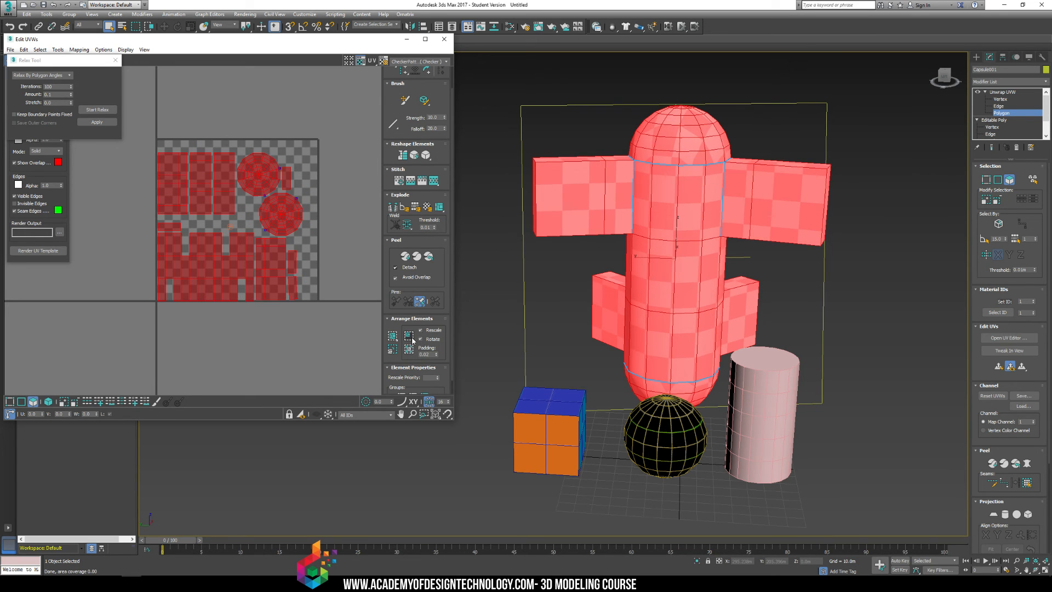
key("ctrl+z")
left_click(412, 339)
key("ctrl+z")
Pack the islands normalized to the checker tile with rescaling and rotation, and deselect them
left_click(409, 352)
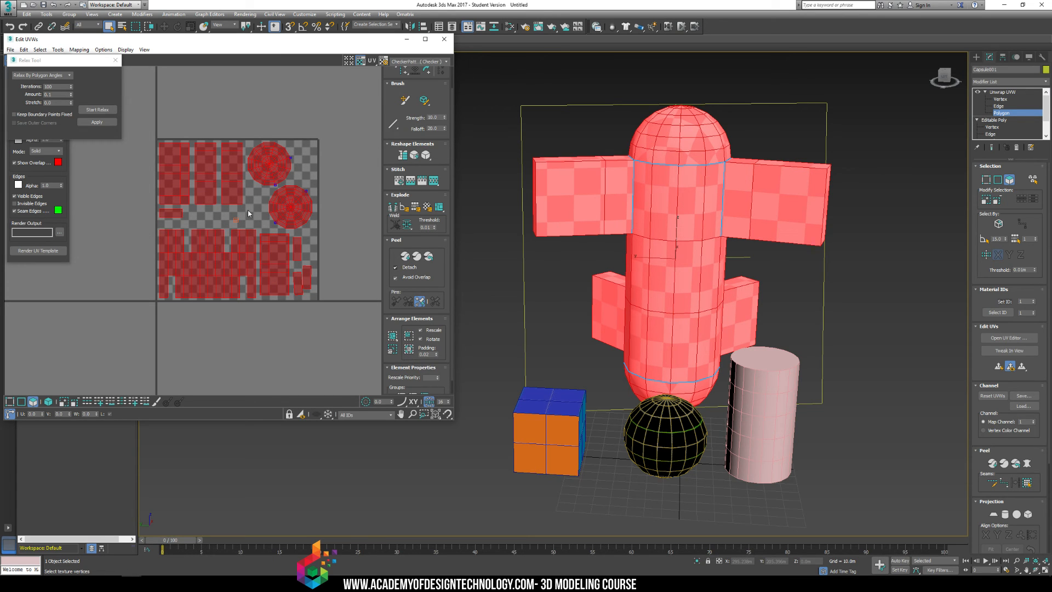
scroll(283, 203, "up", 2)
left_click(245, 191)
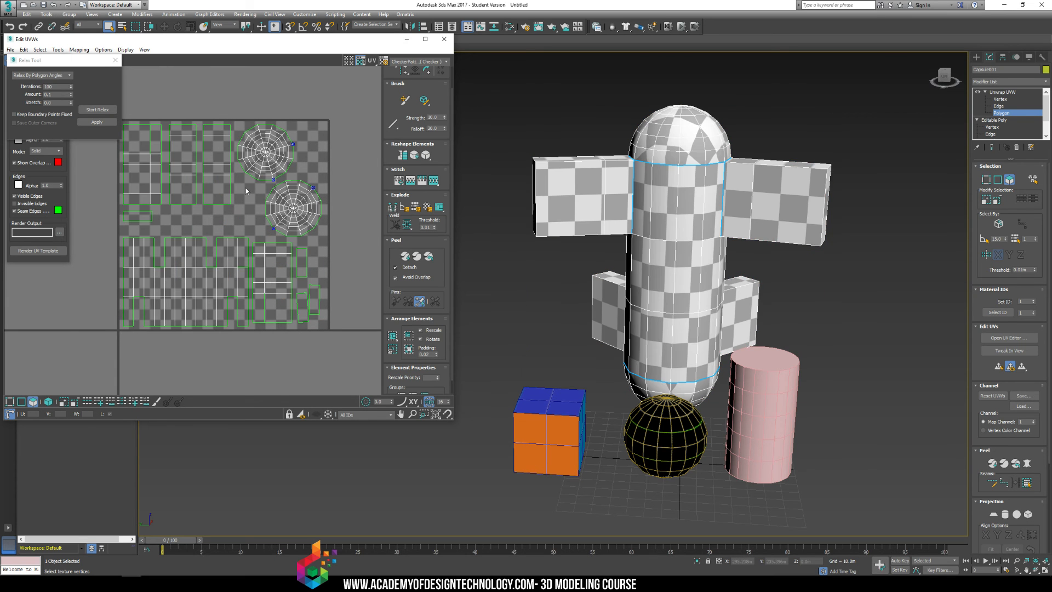
Examine the checker pattern on the figure's domes, trunk and limbs, the neighbouring primitives and the packed UV layout
middle_click_drag(536, 230, 731, 271, "alt")
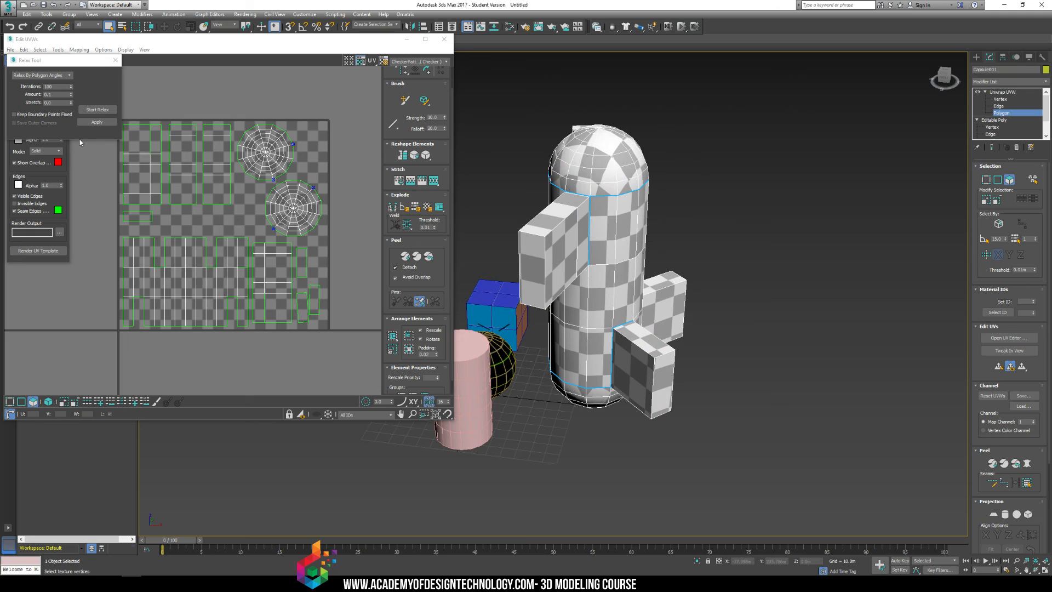
middle_click_drag(570, 285, 679, 351, "alt")
middle_click_drag(679, 351, 718, 391, "alt")
middle_click_drag(717, 392, 863, 255)
scroll(860, 260, "up", 5)
middle_click_drag(822, 316, 524, 425)
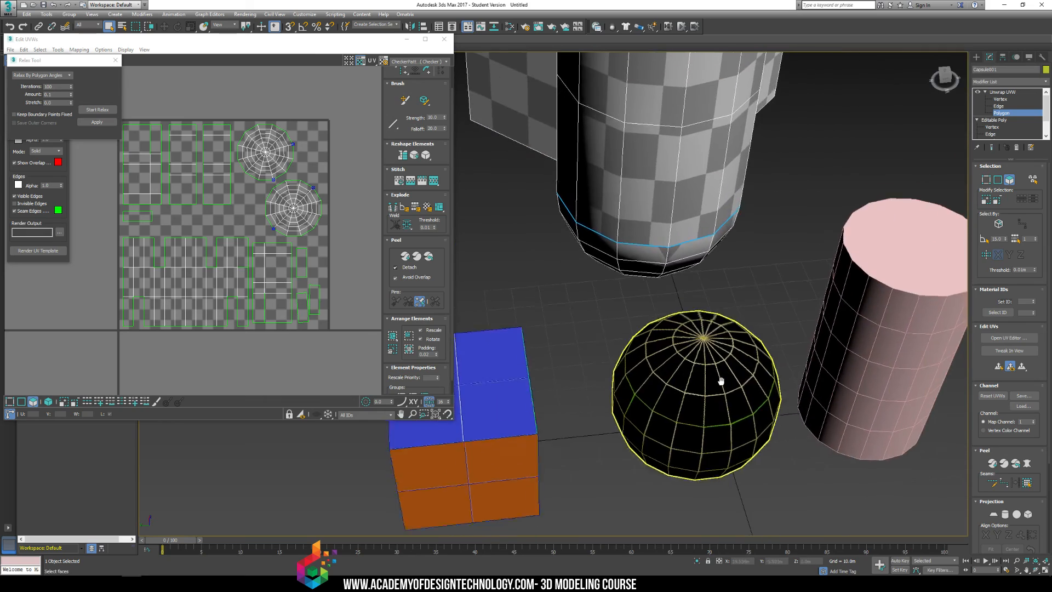
middle_click_drag(815, 366, 679, 411)
middle_click_drag(573, 274, 675, 489)
scroll(699, 393, "down", 5)
middle_click_drag(700, 393, 680, 400, "alt")
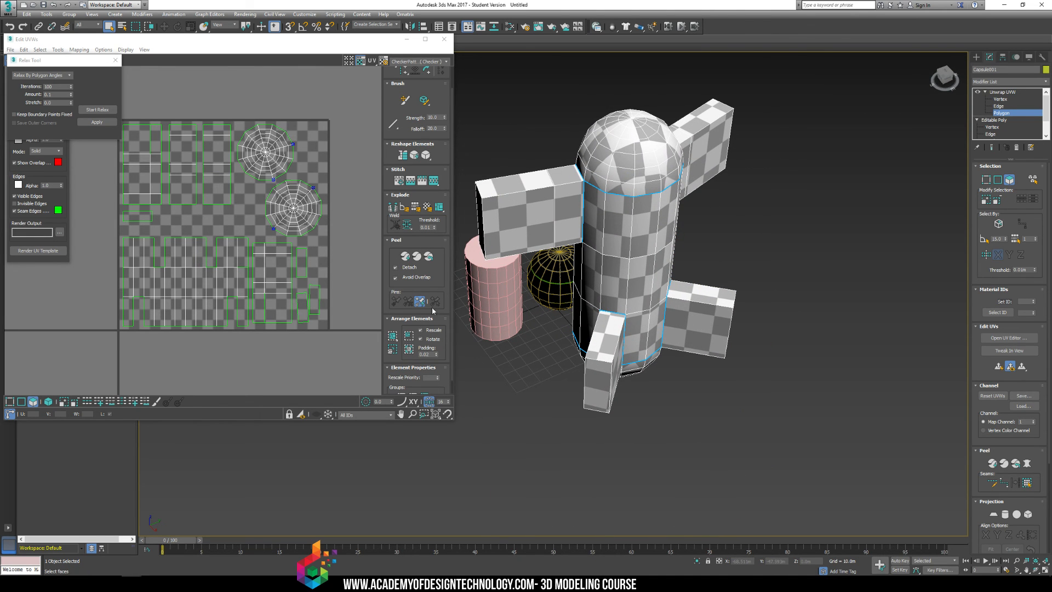
middle_click_drag(233, 242, 209, 302)
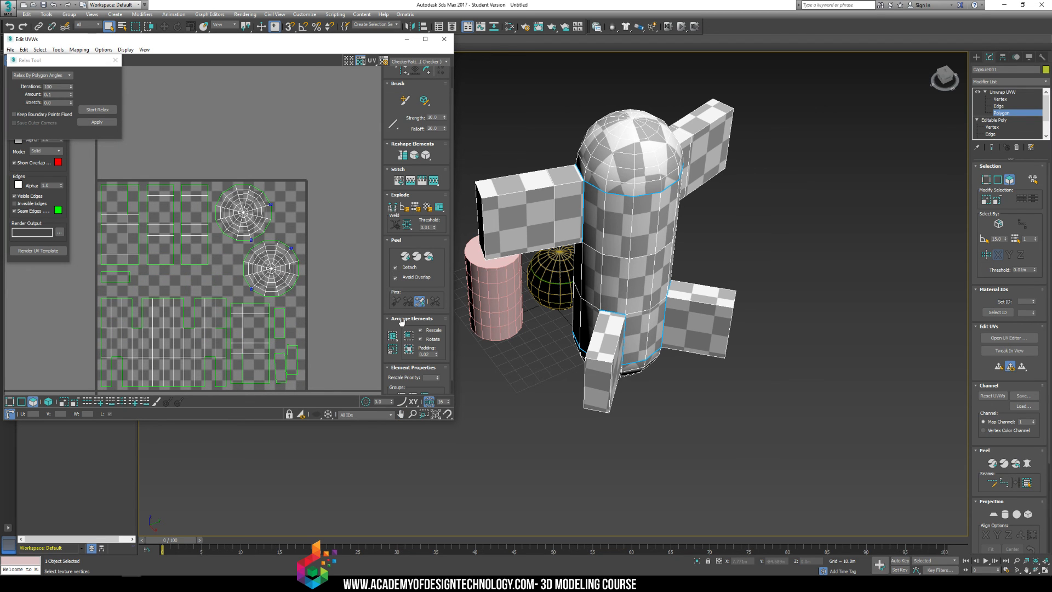